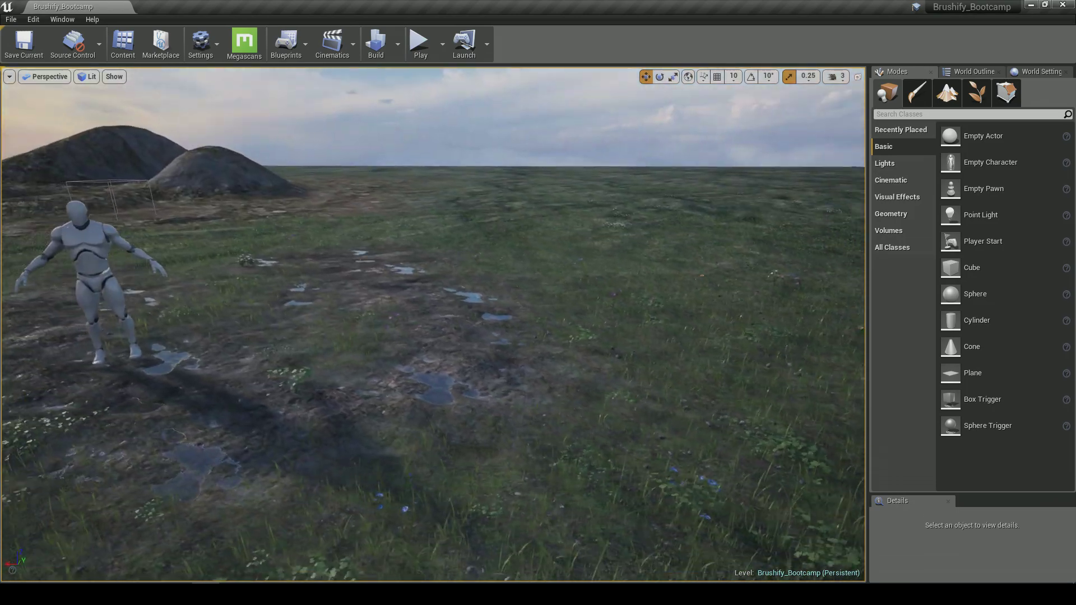
- Examine the existing terrain's mounds, rocky ground and grass from close up and from above
{"action": "mouse_move", "coordinate": [502, 343]}
{"action": "right_mouse_down"}
{"action": "mouse_move", "coordinate": [449, 328]}
{"action": "mouse_move", "coordinate": [488, 332]}
{"action": "right_mouse_up"}
{"action": "mouse_move", "coordinate": [454, 274]}
{"action": "right_mouse_down"}
{"action": "mouse_move", "coordinate": [499, 269]}
{"action": "mouse_move", "coordinate": [465, 266]}
{"action": "right_mouse_up"}
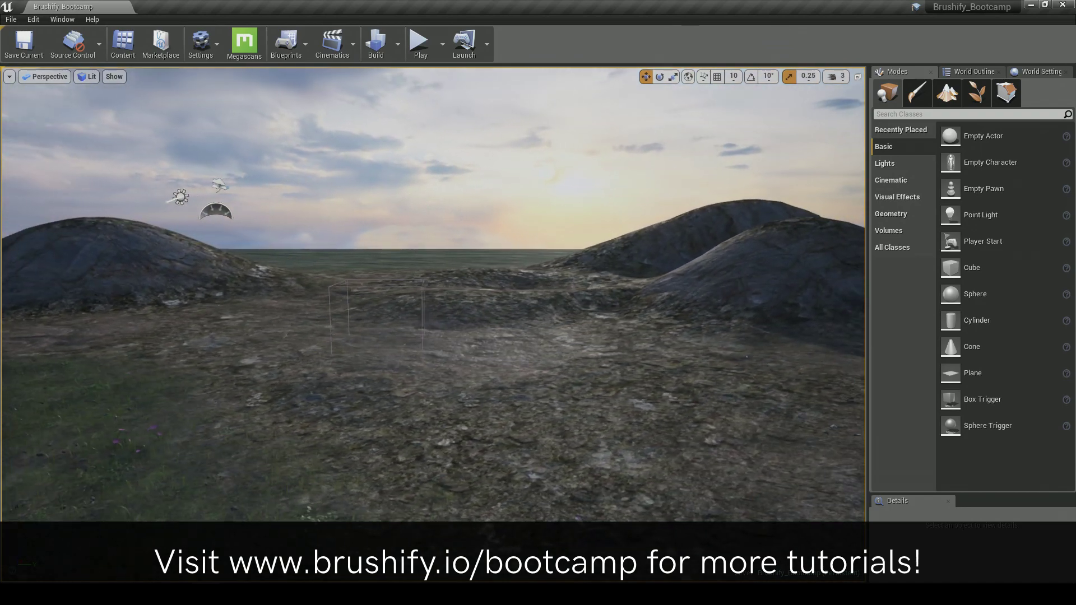
{"action": "right_click_drag", "start_coordinate": [393, 316], "coordinate": [432, 316]}
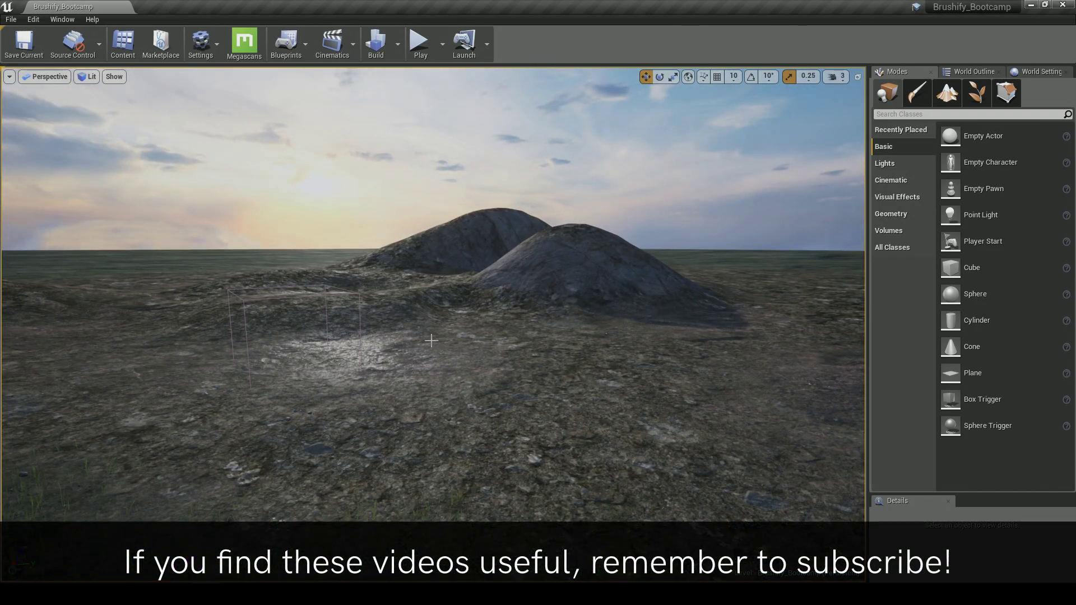
{"action": "right_click_drag", "start_coordinate": [502, 478], "coordinate": [642, 502]}
{"action": "right_click_drag", "start_coordinate": [504, 384], "coordinate": [380, 289]}
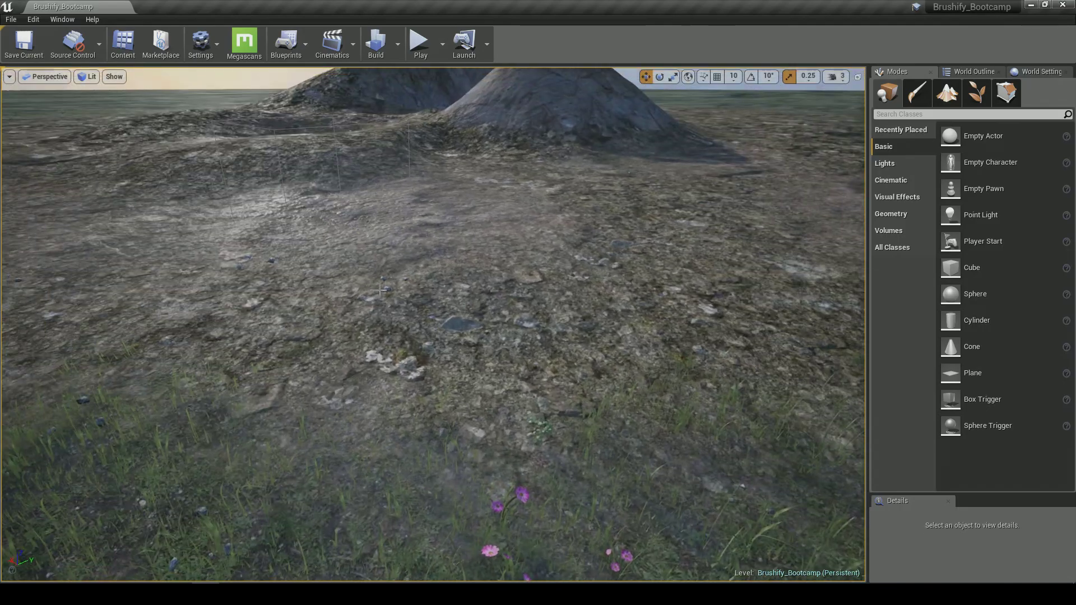
{"action": "right_click_drag", "start_coordinate": [427, 329], "coordinate": [524, 343]}
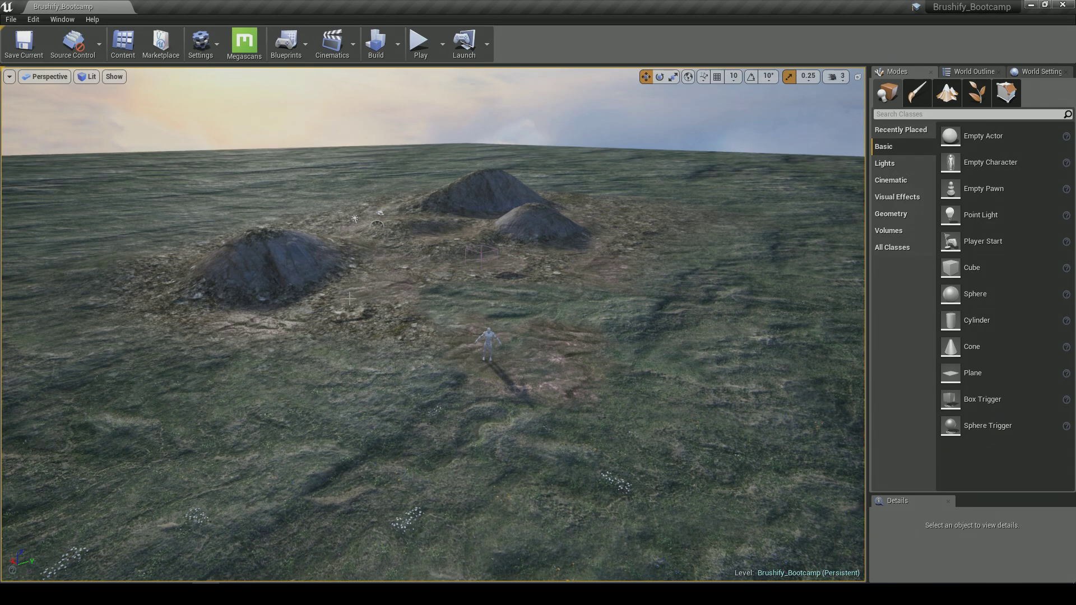
{"action": "right_click_drag", "start_coordinate": [537, 366], "coordinate": [520, 363]}
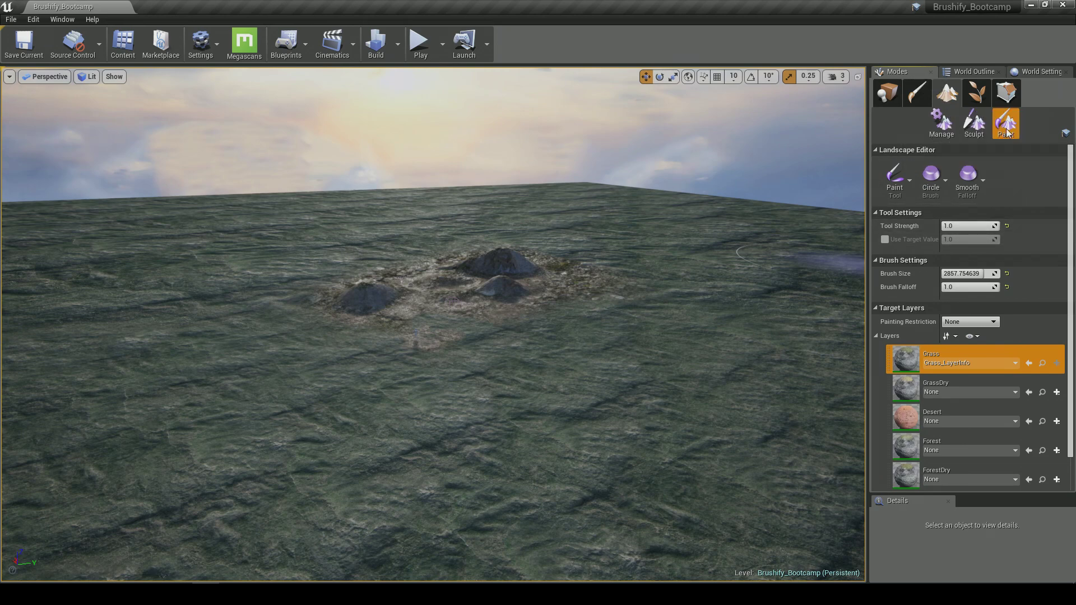
- Fill the entire landscape with the Grass paint layer
{"action": "scroll", "coordinate": [996, 307], "scroll_direction": "down", "scroll_amount": 3}
{"action": "right_click", "coordinate": [903, 291]}
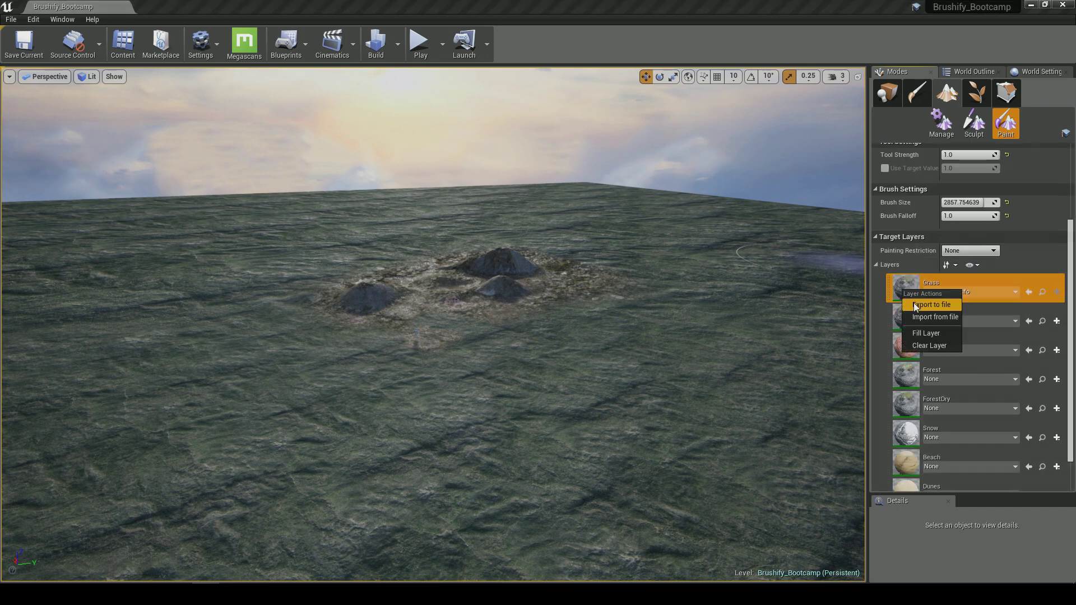
{"action": "left_click", "coordinate": [926, 333]}
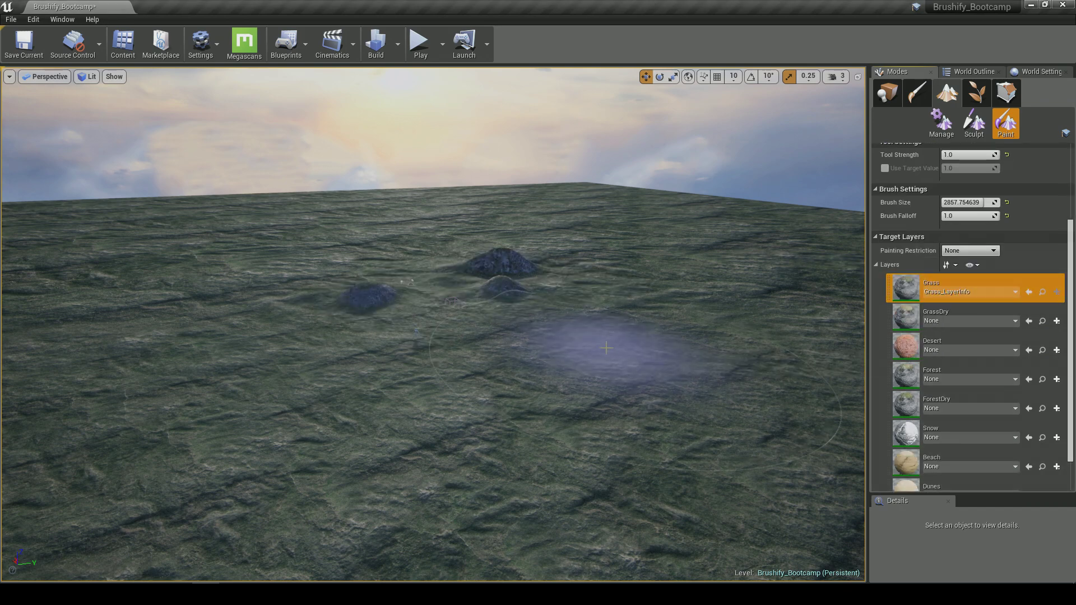
- Level the three mounds with the Flatten sculpting tool, using flatten target 150, tool strength 1.0 and brush size 8192
{"action": "right_click_drag", "start_coordinate": [607, 347], "coordinate": [623, 349]}
{"action": "key", "text": "d"}
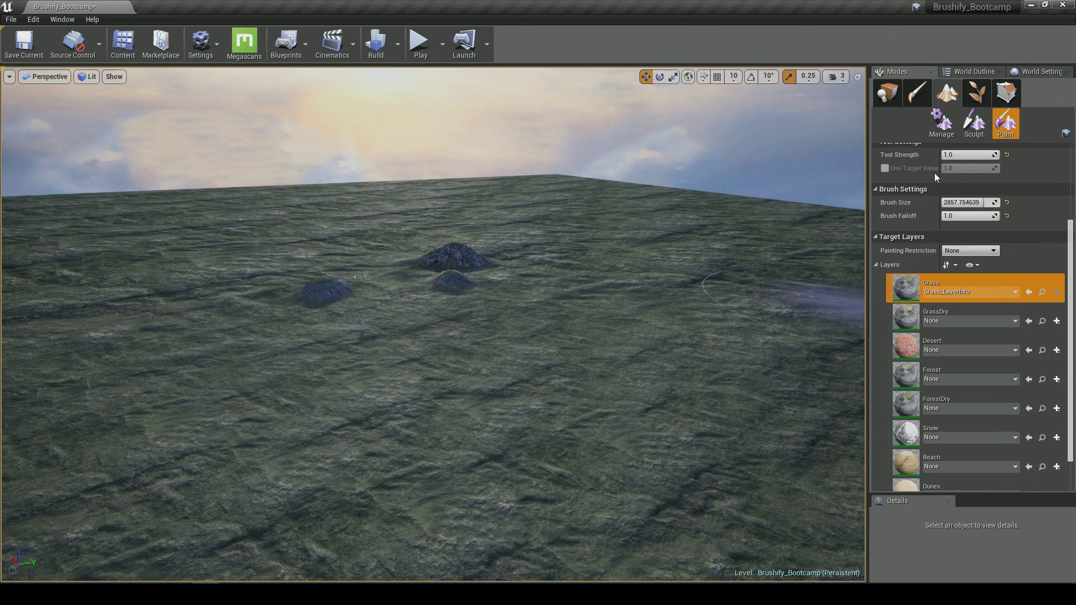
{"action": "left_click", "coordinate": [972, 135]}
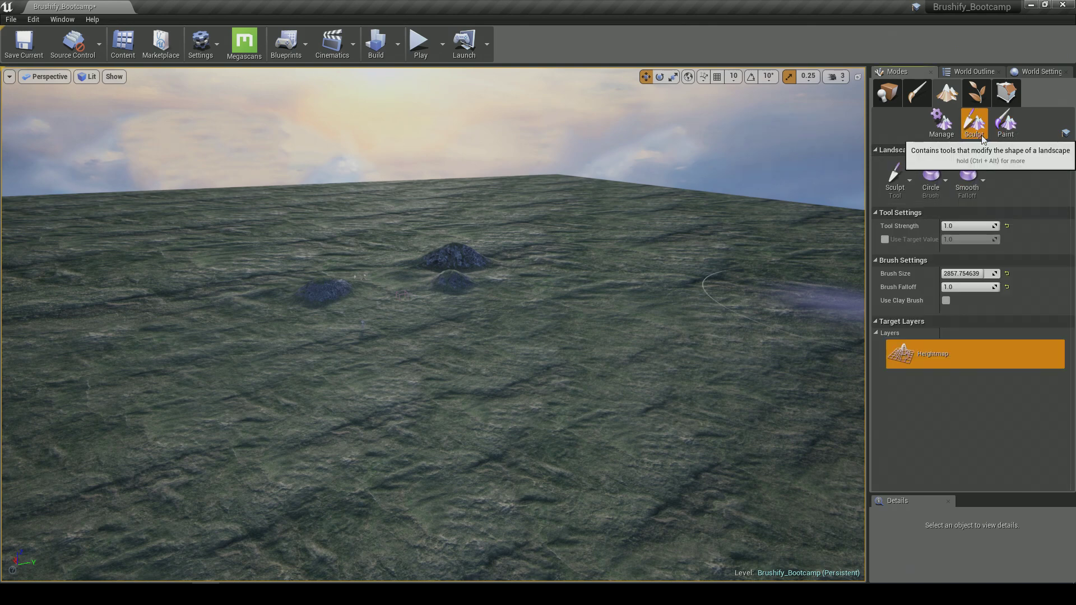
{"action": "left_click", "coordinate": [898, 179]}
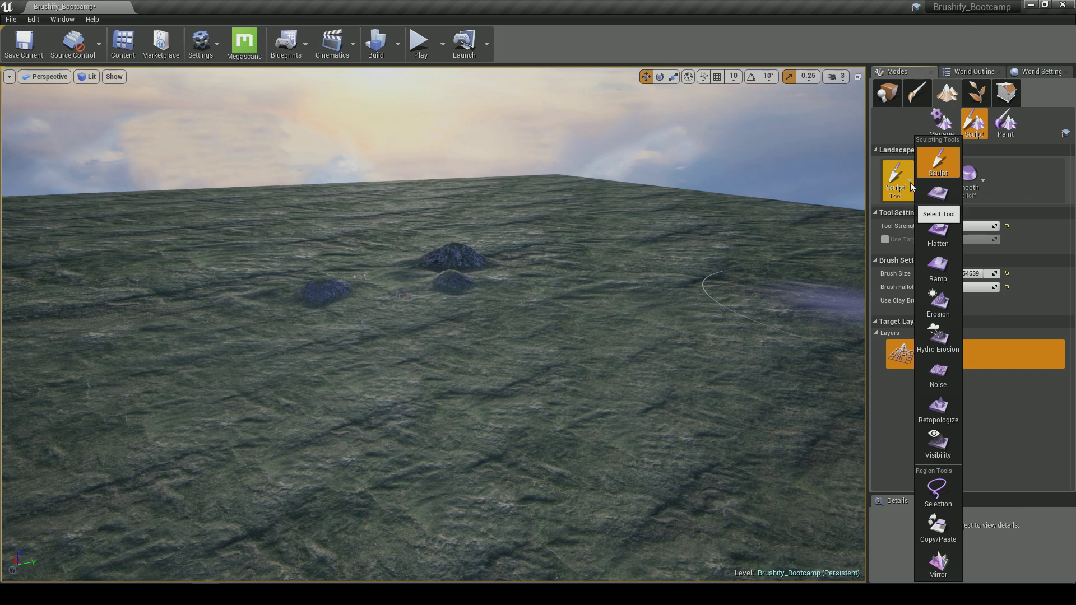
{"action": "left_click", "coordinate": [939, 229]}
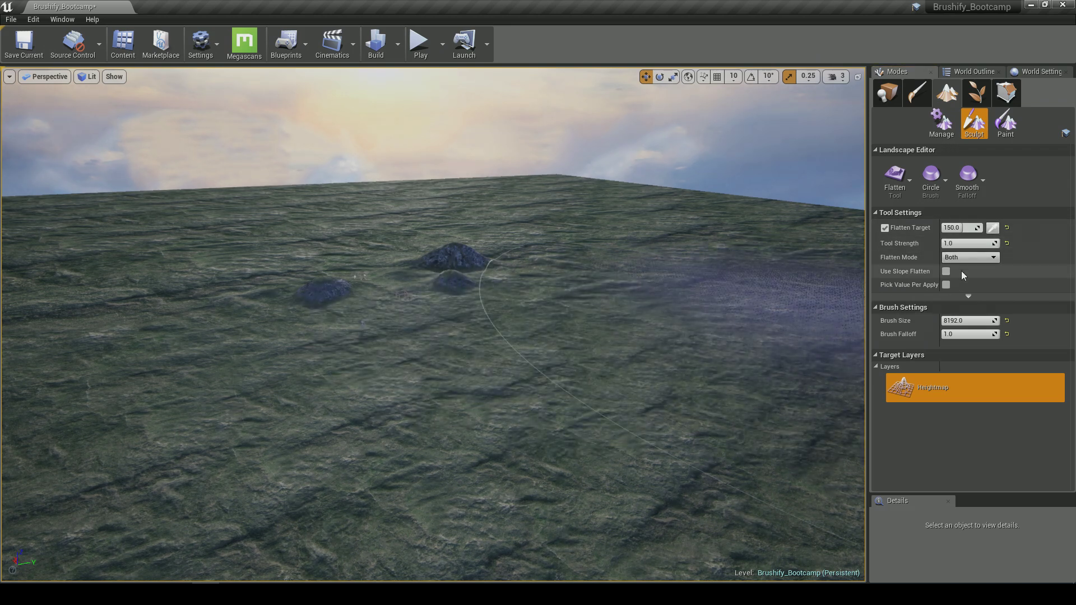
{"action": "mouse_move", "coordinate": [644, 339]}
{"action": "left_mouse_down"}
{"action": "mouse_move", "coordinate": [516, 265]}
{"action": "mouse_move", "coordinate": [347, 319]}
{"action": "left_mouse_up"}
{"action": "right_click_drag", "start_coordinate": [622, 339], "coordinate": [633, 334]}
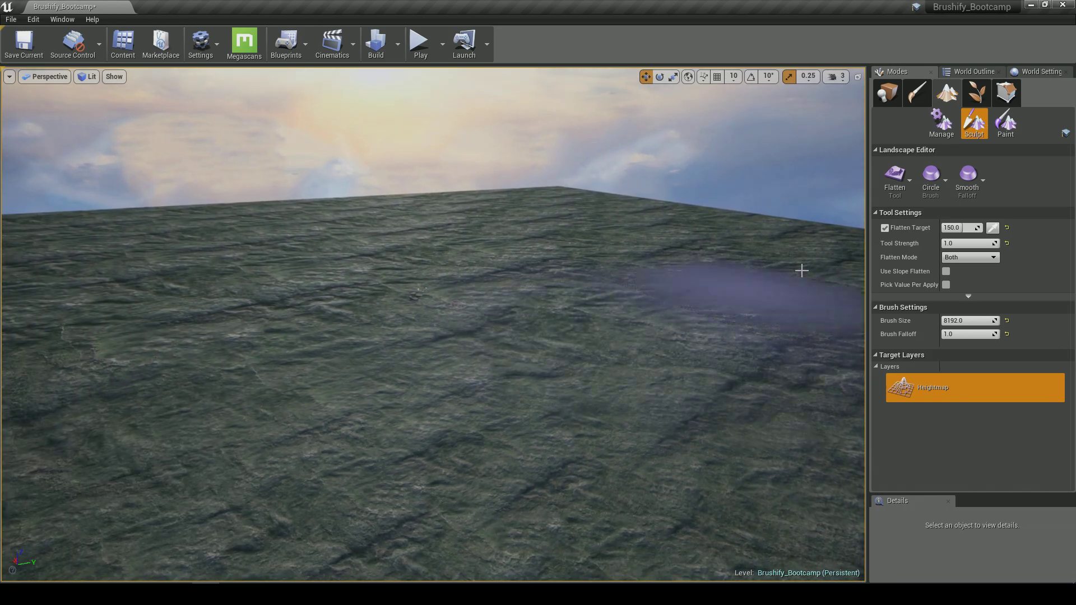
- Return to placement mode and delete the cliff slab rocks left on the flattened ground
{"action": "left_click", "coordinate": [887, 94]}
{"action": "right_click_drag", "start_coordinate": [472, 296], "coordinate": [455, 284]}
{"action": "key", "text": "w"}
{"action": "left_click", "coordinate": [399, 300]}
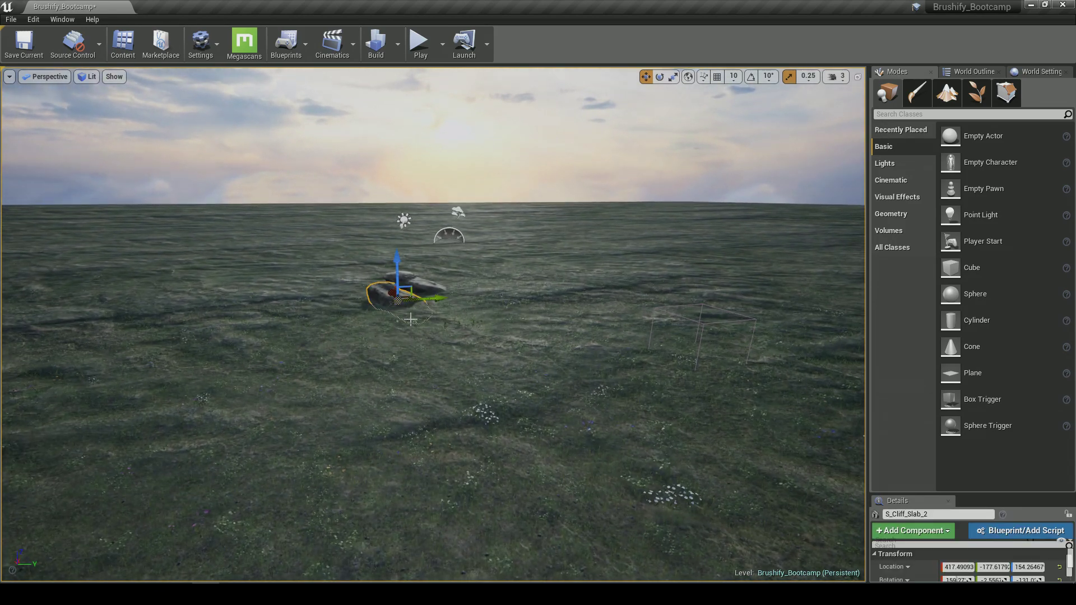
{"action": "key", "text": "Delete"}
- Delete the mannequin figure standing on the landscape
{"action": "right_click_drag", "start_coordinate": [417, 289], "coordinate": [361, 299]}
{"action": "key", "text": "s"}
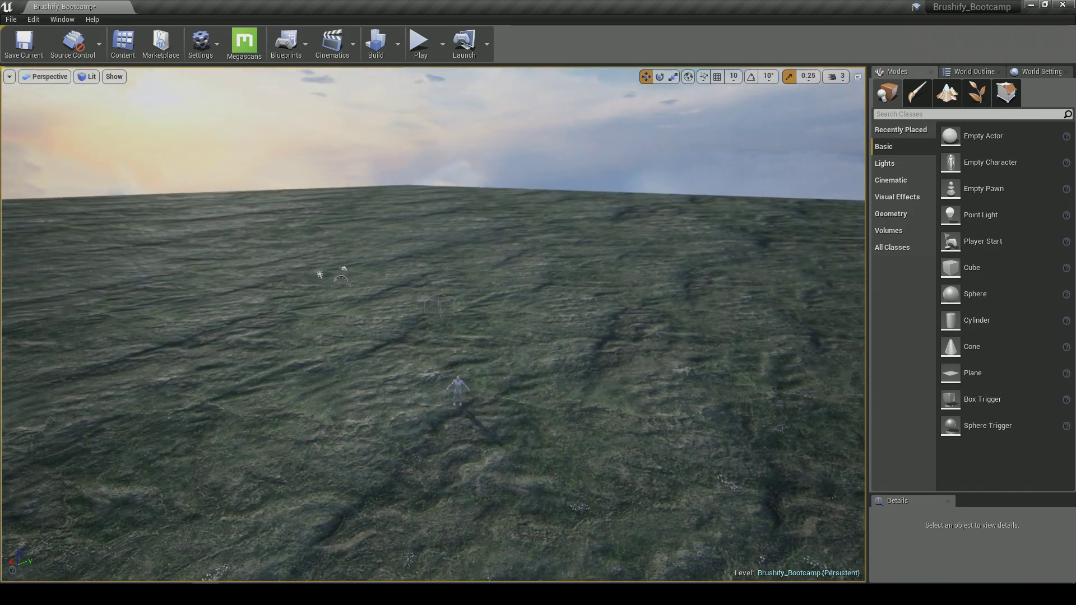
{"action": "left_click", "coordinate": [460, 383]}
{"action": "key", "text": "Delete"}
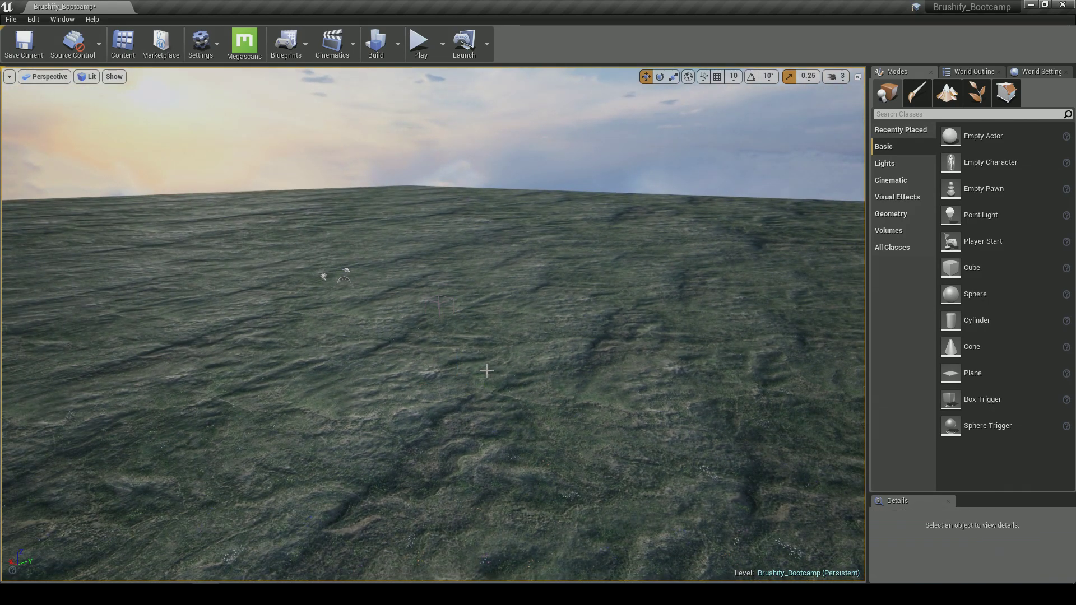
- Inspect the grass and flowers on the flattened landscape at ground level and from a distance
{"action": "key", "text": "w"}
{"action": "mouse_move", "coordinate": [472, 335]}
{"action": "right_mouse_down"}
{"action": "mouse_move", "coordinate": [461, 330]}
{"action": "mouse_move", "coordinate": [451, 358]}
{"action": "mouse_move", "coordinate": [351, 319]}
{"action": "mouse_move", "coordinate": [473, 308]}
{"action": "mouse_move", "coordinate": [476, 392]}
{"action": "mouse_move", "coordinate": [462, 331]}
{"action": "right_mouse_up"}
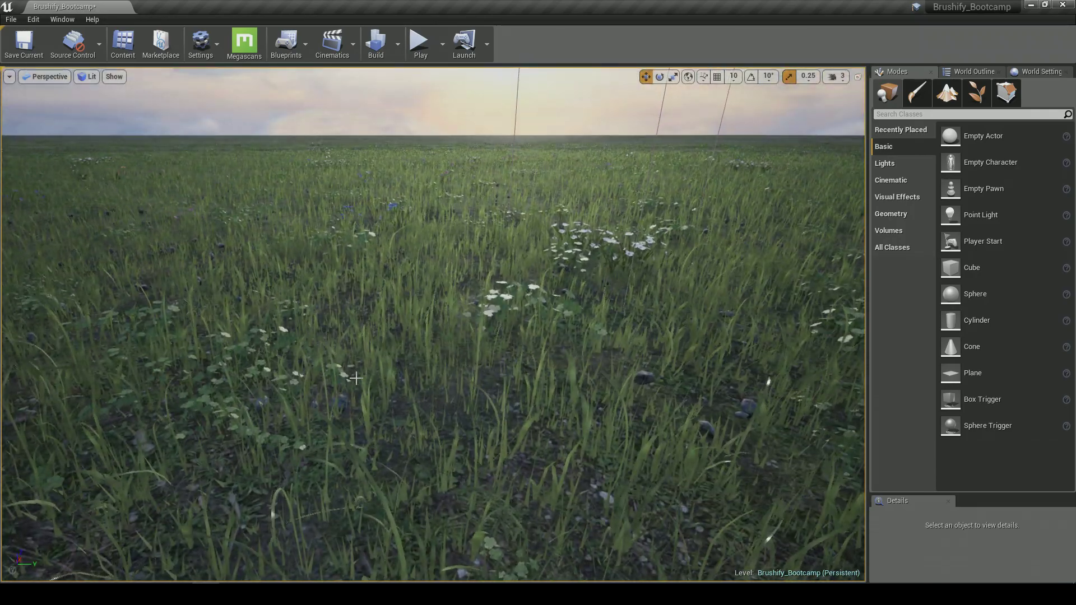
{"action": "right_click_drag", "start_coordinate": [617, 259], "coordinate": [667, 256]}
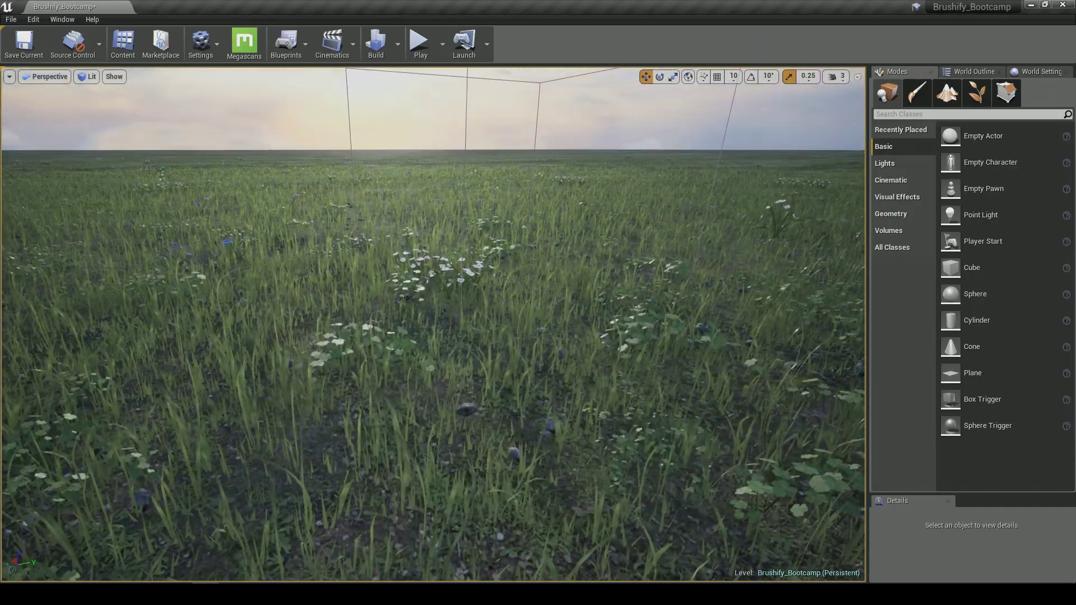
{"action": "right_click_drag", "start_coordinate": [482, 294], "coordinate": [505, 294]}
{"action": "right_click_drag", "start_coordinate": [310, 389], "coordinate": [302, 379]}
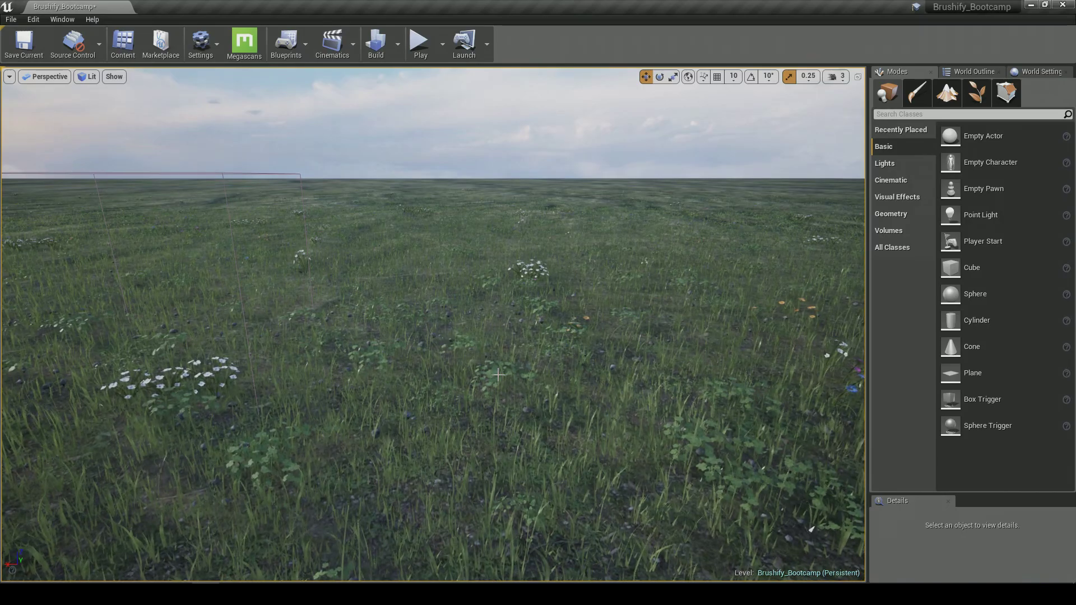
{"action": "right_click_drag", "start_coordinate": [498, 374], "coordinate": [499, 364]}
{"action": "right_click_drag", "start_coordinate": [486, 445], "coordinate": [297, 419]}
{"action": "key", "text": "s"}
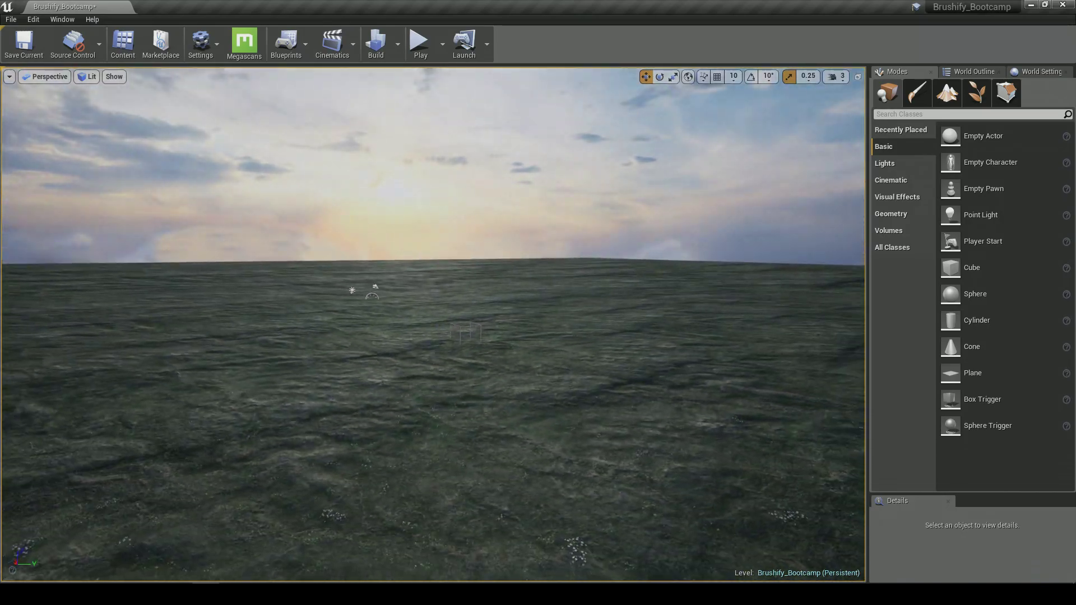
{"action": "key", "text": "w"}
{"action": "mouse_move", "coordinate": [351, 337]}
{"action": "right_mouse_down"}
{"action": "mouse_move", "coordinate": [357, 345]}
{"action": "mouse_move", "coordinate": [342, 338]}
{"action": "right_mouse_up"}
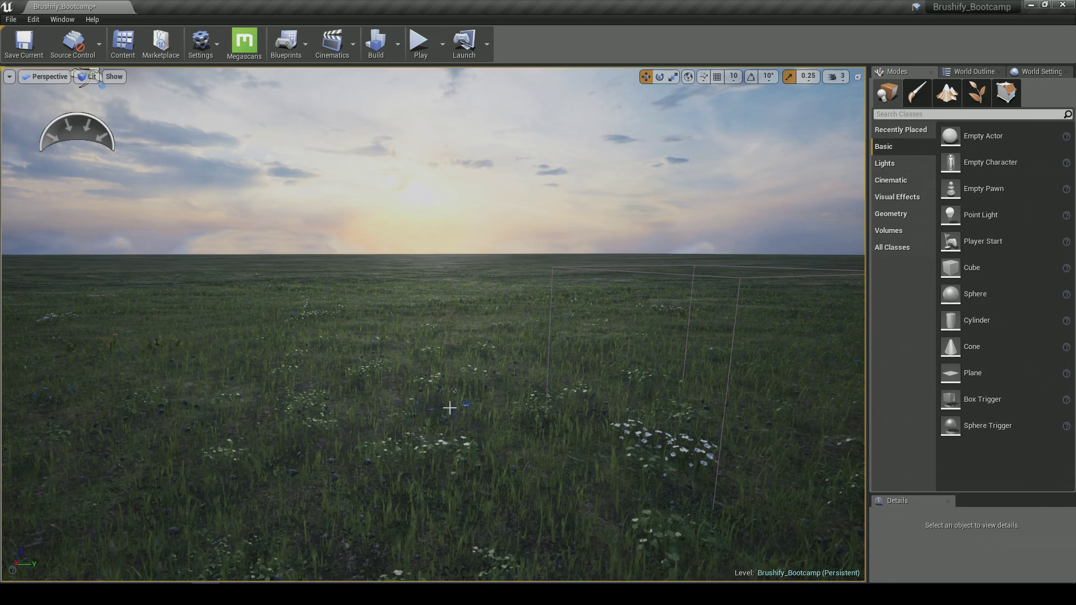
{"action": "right_click_drag", "start_coordinate": [477, 388], "coordinate": [490, 405]}
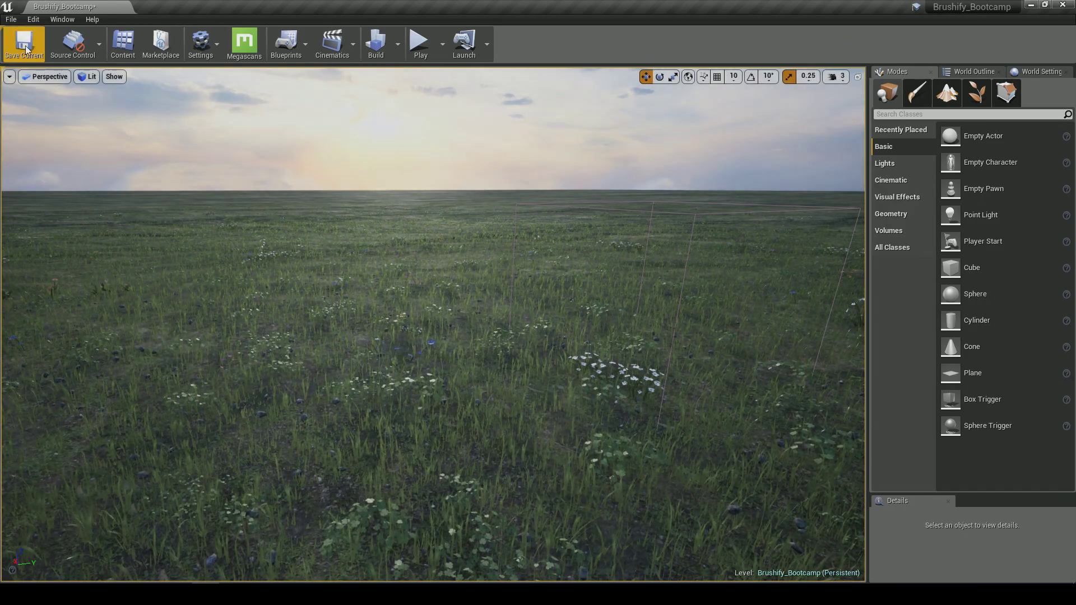
- Save the level under the new name Brushify_Bootcamp_v2 in the Brushify_Bootcamp maps folder
{"action": "left_click", "coordinate": [10, 19]}
{"action": "left_click", "coordinate": [46, 79]}
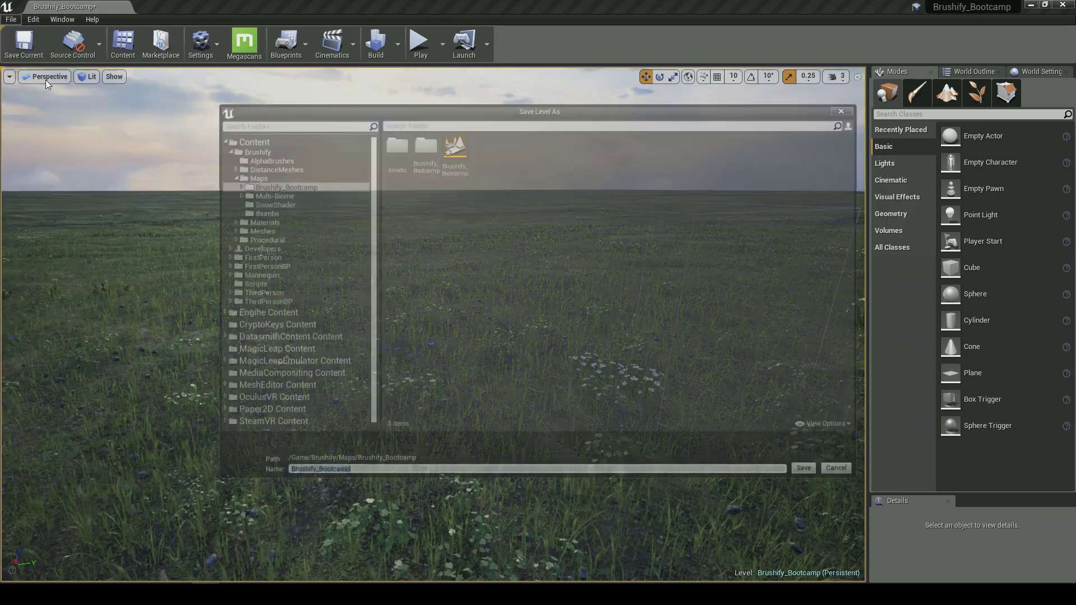
{"action": "left_click", "coordinate": [464, 170]}
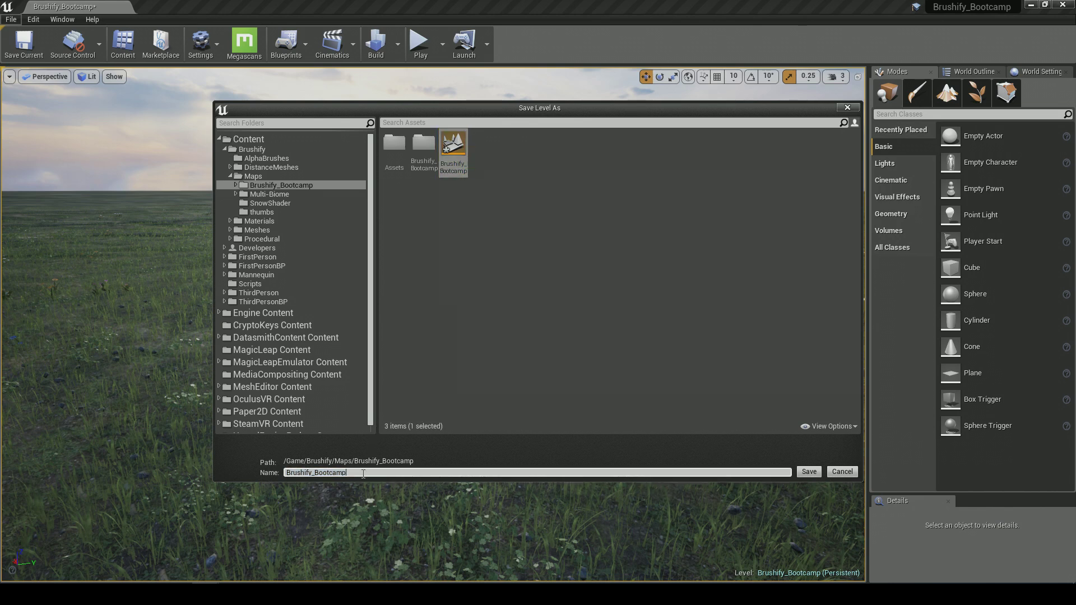
{"action": "key", "text": "Return"}
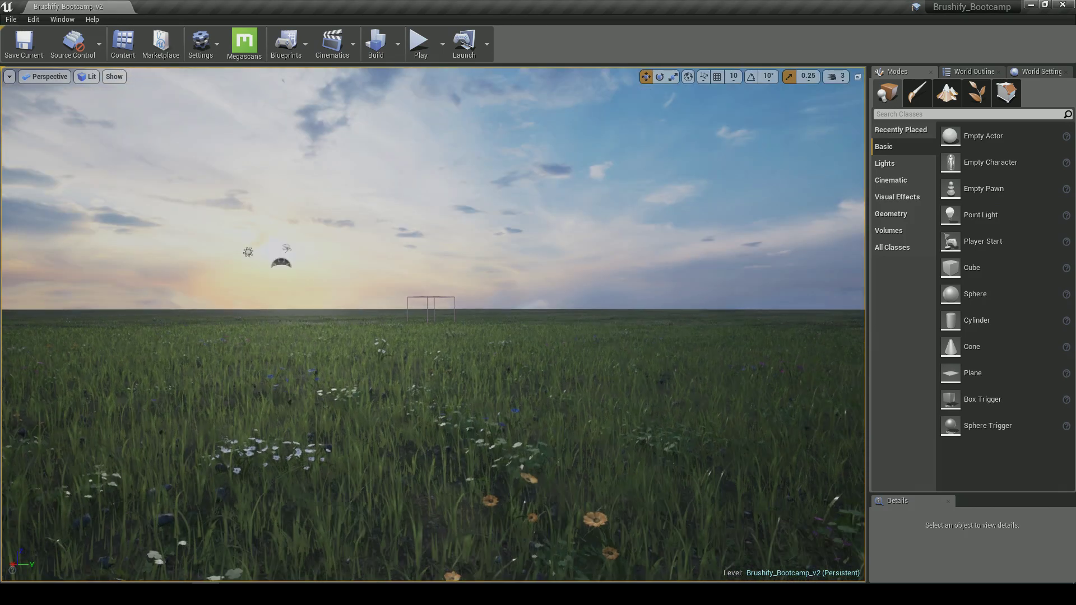
- Set the camera speed to 7 and select the landscape
{"action": "right_click_drag", "start_coordinate": [442, 372], "coordinate": [396, 372]}
{"action": "key", "text": "s"}
{"action": "left_click", "coordinate": [842, 78]}
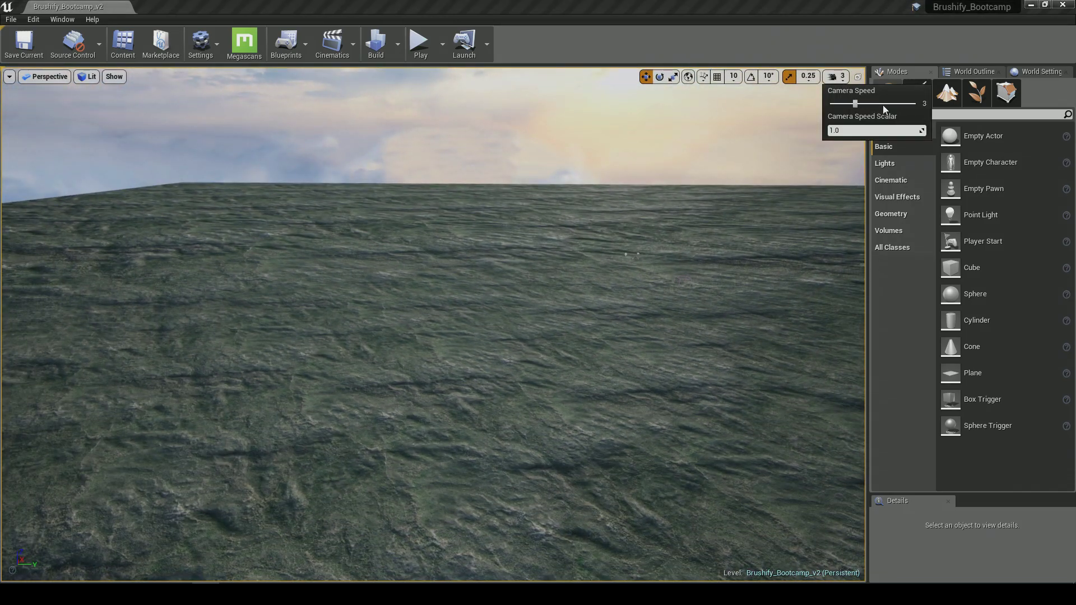
{"action": "right_click_drag", "start_coordinate": [480, 271], "coordinate": [527, 306]}
{"action": "key", "text": "s"}
{"action": "key", "text": "a"}
{"action": "left_click", "coordinate": [481, 271]}
{"action": "right_click_drag", "start_coordinate": [480, 271], "coordinate": [336, 272]}
{"action": "key", "text": "d"}
{"action": "key", "text": "d"}
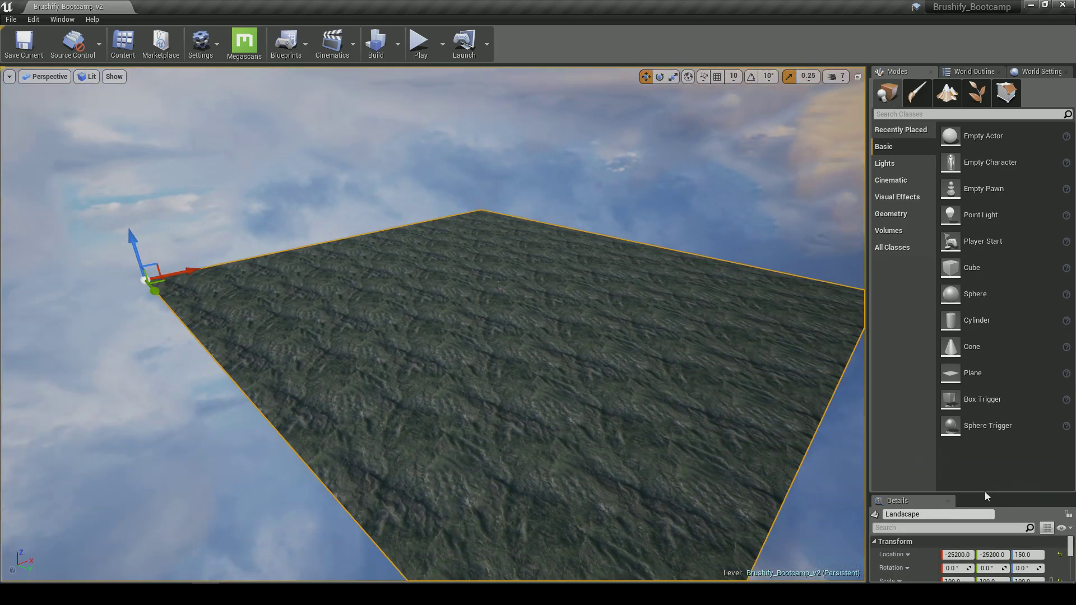
- Enlarge the landscape's details area and look up its landscape material settings
{"action": "left_click_drag", "start_coordinate": [984, 493], "coordinate": [984, 291]}
{"action": "right_click_drag", "start_coordinate": [480, 303], "coordinate": [628, 358]}
{"action": "key", "text": "a"}
{"action": "scroll", "coordinate": [904, 452], "scroll_direction": "down", "scroll_amount": 13}
{"action": "key", "text": "w"}
{"action": "key", "text": "s"}
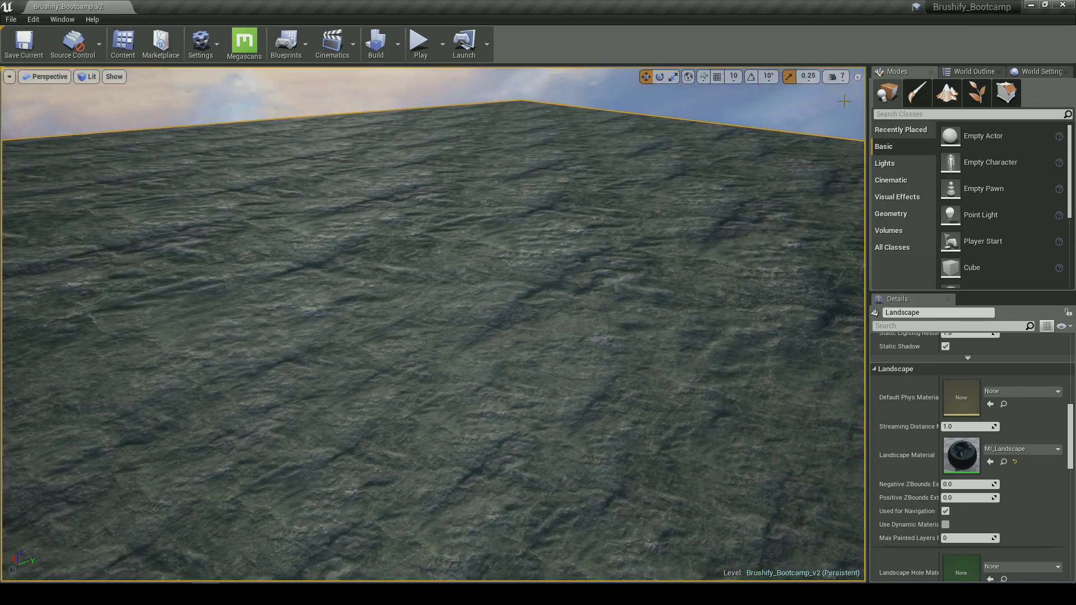
- Set the camera speed to 5 and deselect the landscape
{"action": "left_click", "coordinate": [840, 78]}
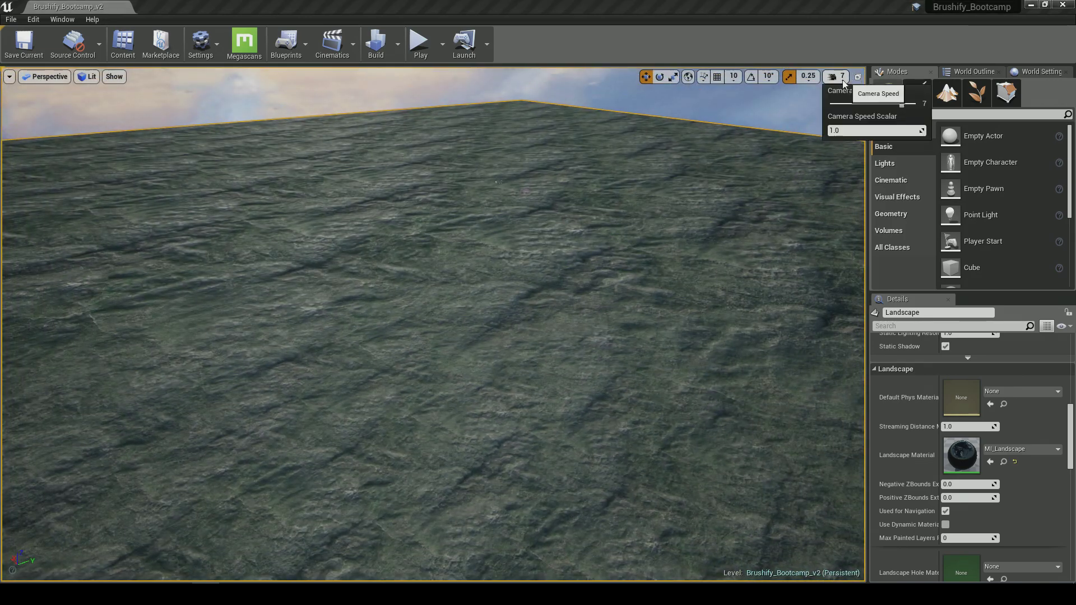
{"action": "key", "text": "w"}
{"action": "right_click_drag", "start_coordinate": [784, 157], "coordinate": [791, 151]}
{"action": "left_click", "coordinate": [841, 77]}
{"action": "key", "text": "s"}
{"action": "right_click_drag", "start_coordinate": [599, 247], "coordinate": [571, 228]}
{"action": "key", "text": "w"}
{"action": "key", "text": "s"}
{"action": "mouse_move", "coordinate": [472, 293]}
{"action": "right_mouse_down"}
{"action": "mouse_move", "coordinate": [507, 353]}
{"action": "mouse_move", "coordinate": [487, 301]}
{"action": "right_mouse_up"}
{"action": "key", "text": "Escape"}
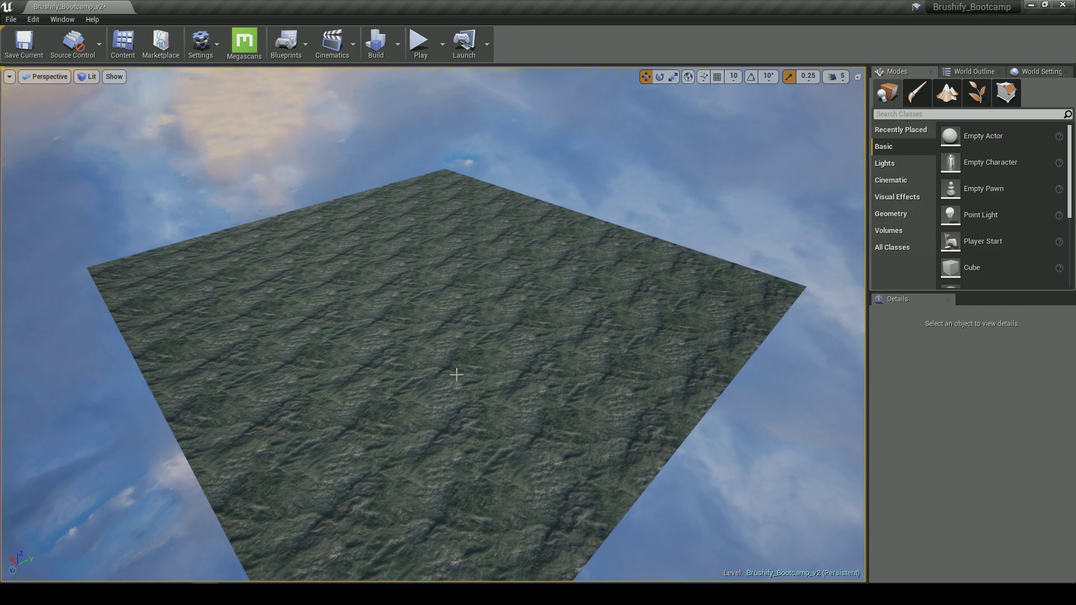
- In landscape Paint mode, assign the existing Forest_LayerInfo to the Forest target layer
{"action": "right_click_drag", "start_coordinate": [483, 365], "coordinate": [483, 365]}
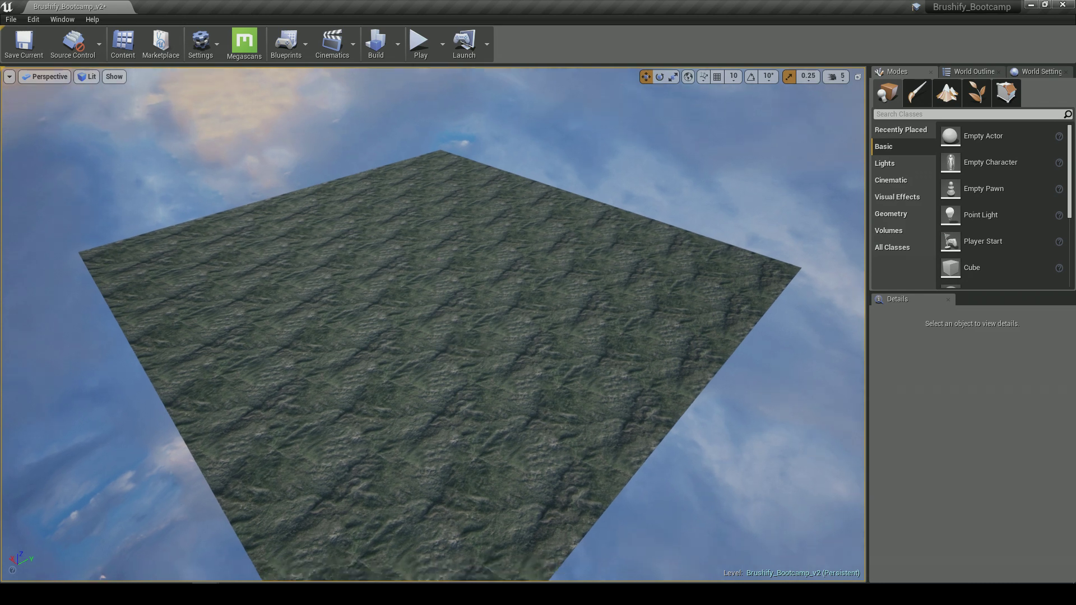
{"action": "right_click_drag", "start_coordinate": [452, 299], "coordinate": [452, 299]}
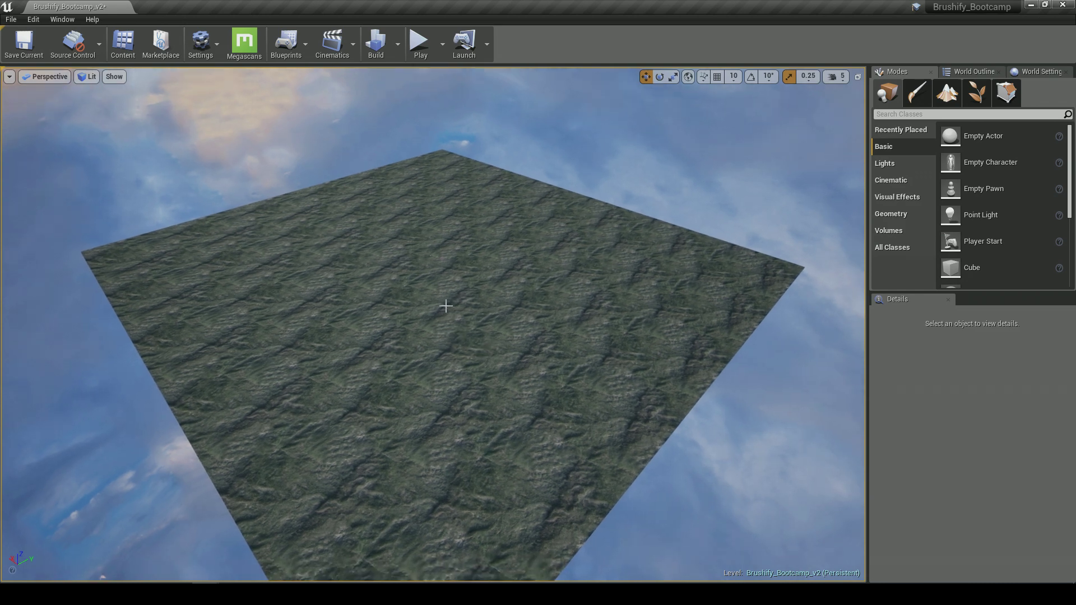
{"action": "left_click", "coordinate": [952, 100]}
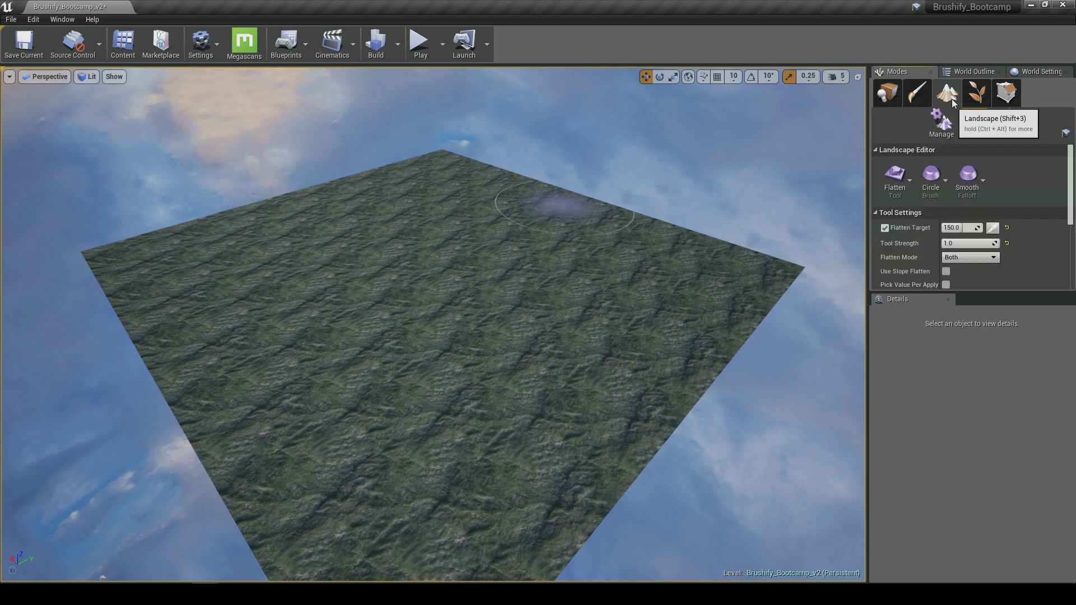
{"action": "left_click", "coordinate": [1005, 123]}
{"action": "left_click_drag", "start_coordinate": [981, 292], "coordinate": [975, 509]}
{"action": "scroll", "coordinate": [980, 402], "scroll_direction": "down", "scroll_amount": 5}
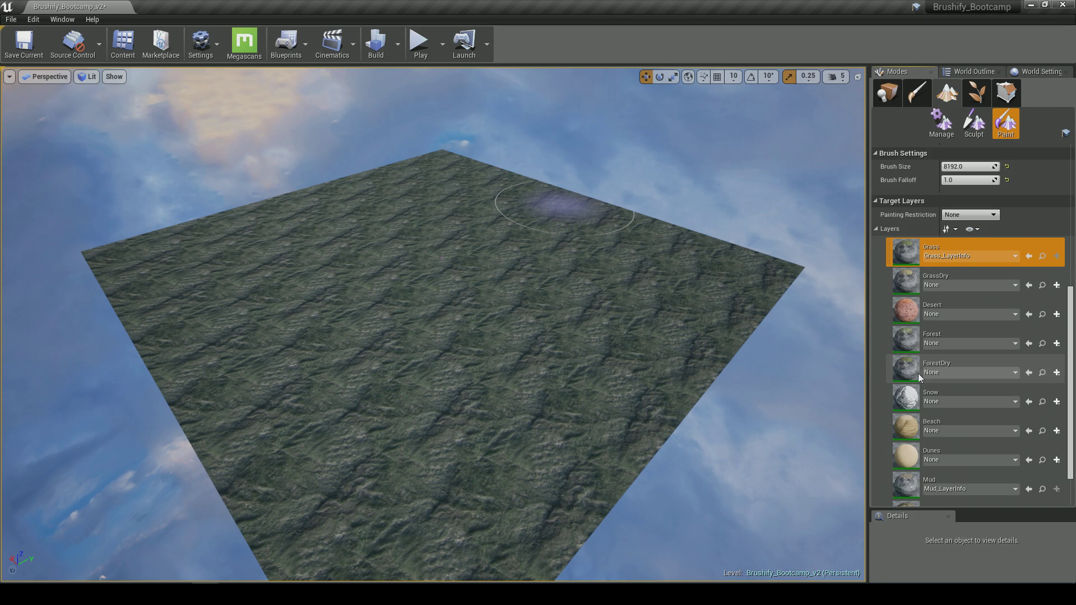
{"action": "left_click", "coordinate": [911, 345]}
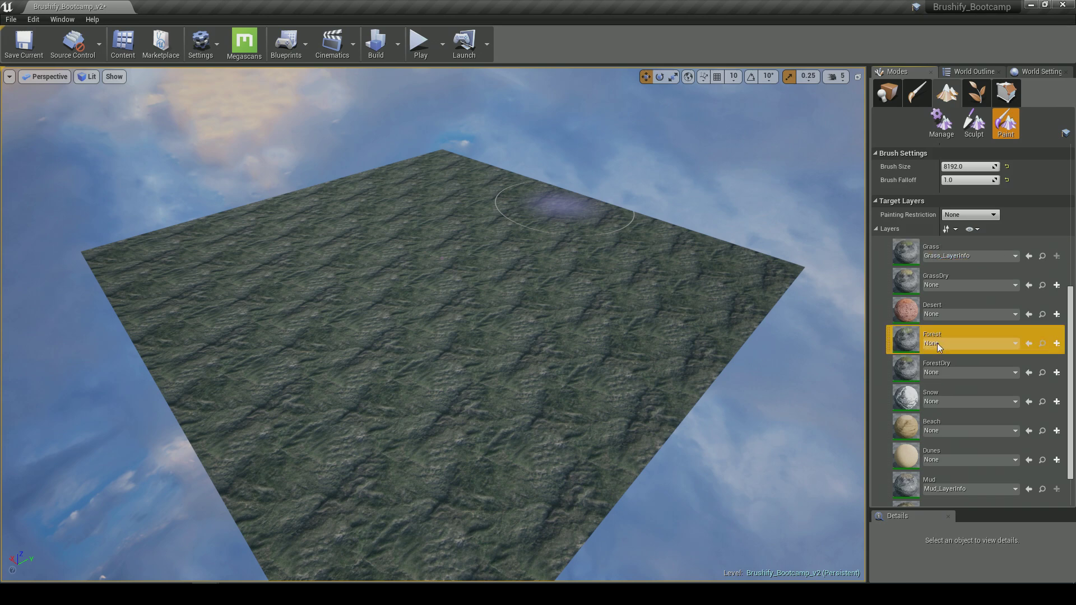
{"action": "left_click", "coordinate": [936, 343]}
{"action": "left_click", "coordinate": [946, 414]}
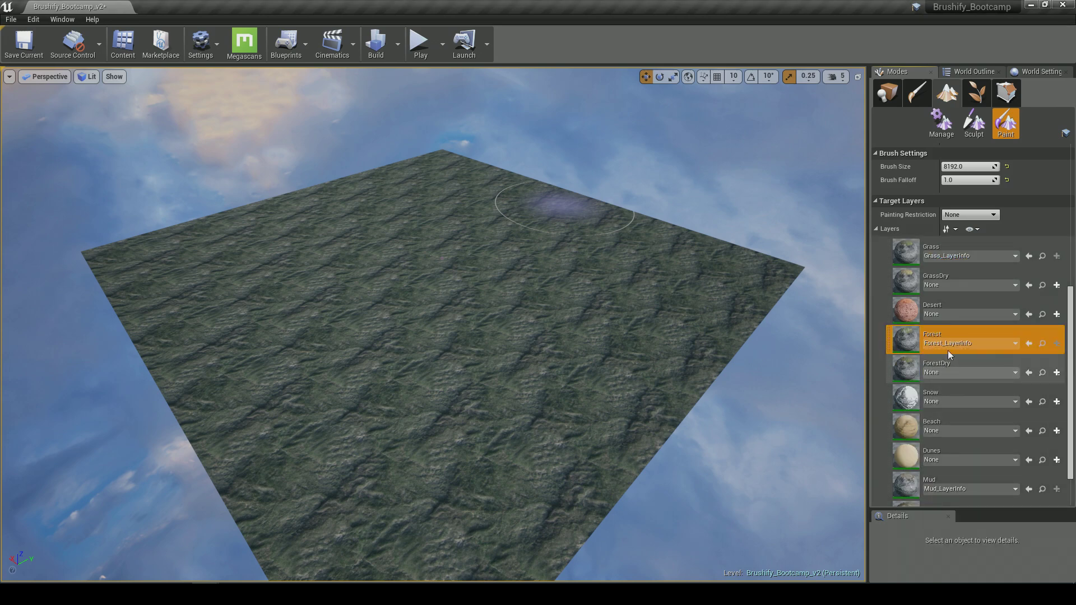
- Assign the Forest_LayerInfo from /Game/Brushify/Materials/Landscape/LayerInfos to the Forest target layer and select that layer
{"action": "left_click", "coordinate": [1014, 343]}
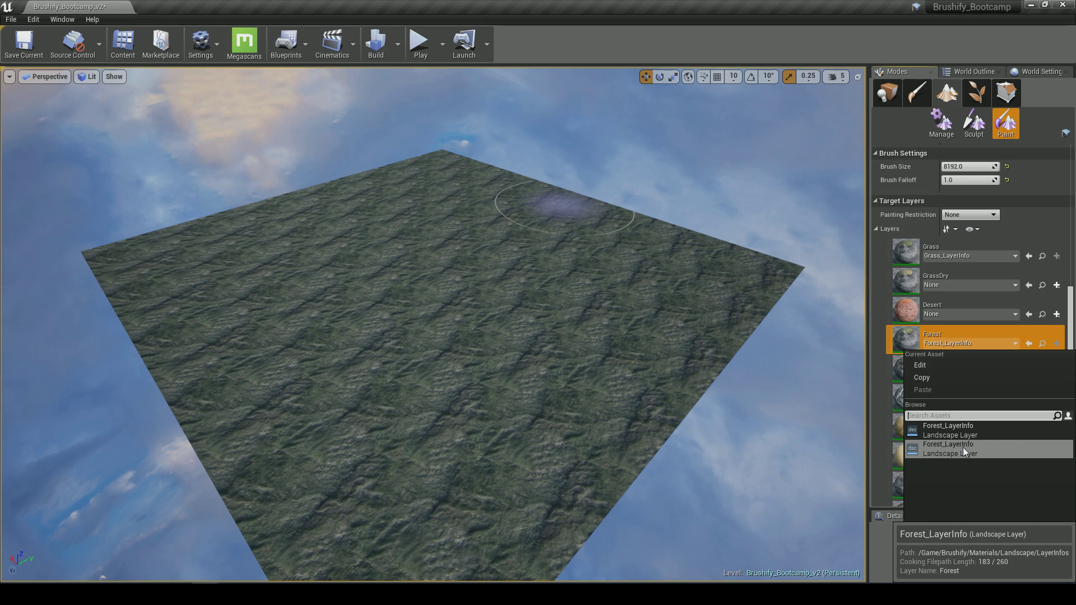
{"action": "left_click", "coordinate": [948, 449]}
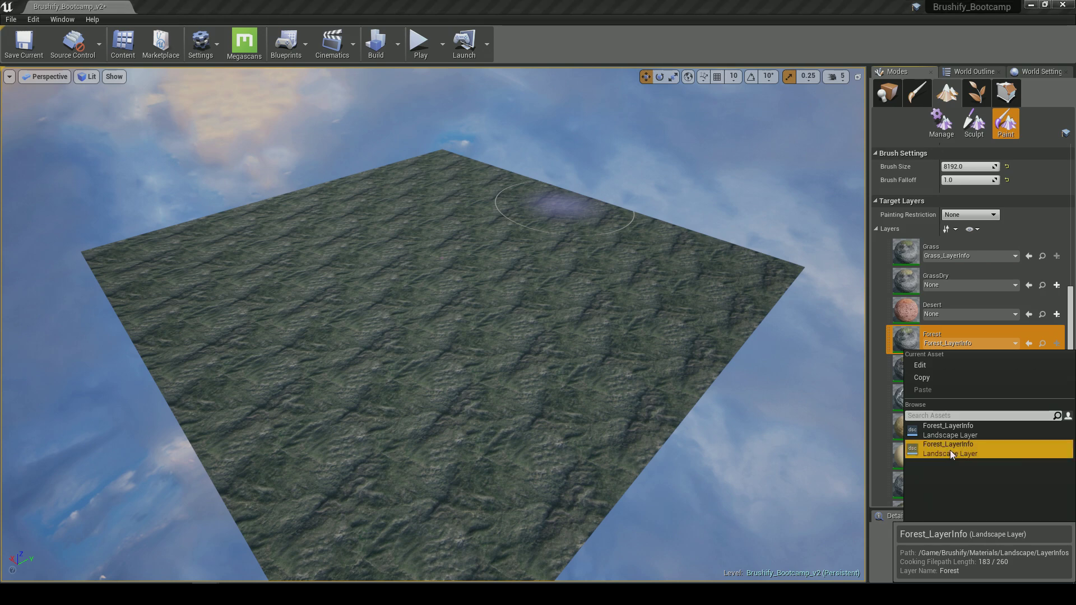
{"action": "left_click", "coordinate": [940, 335]}
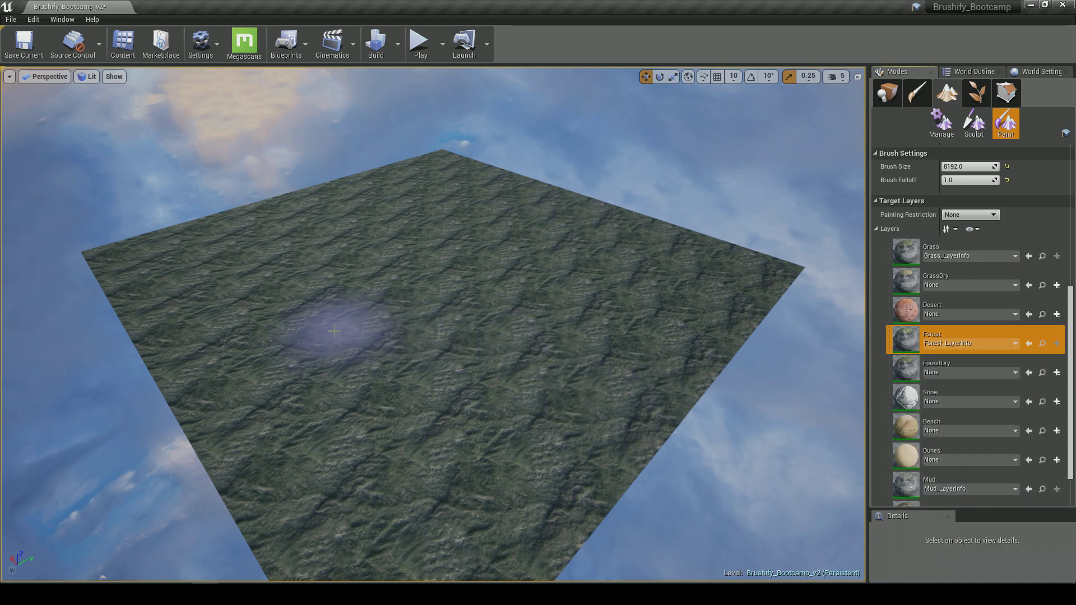
- Paint scattered Forest patches across the landscape with the circular brush
{"action": "left_click", "coordinate": [344, 353]}
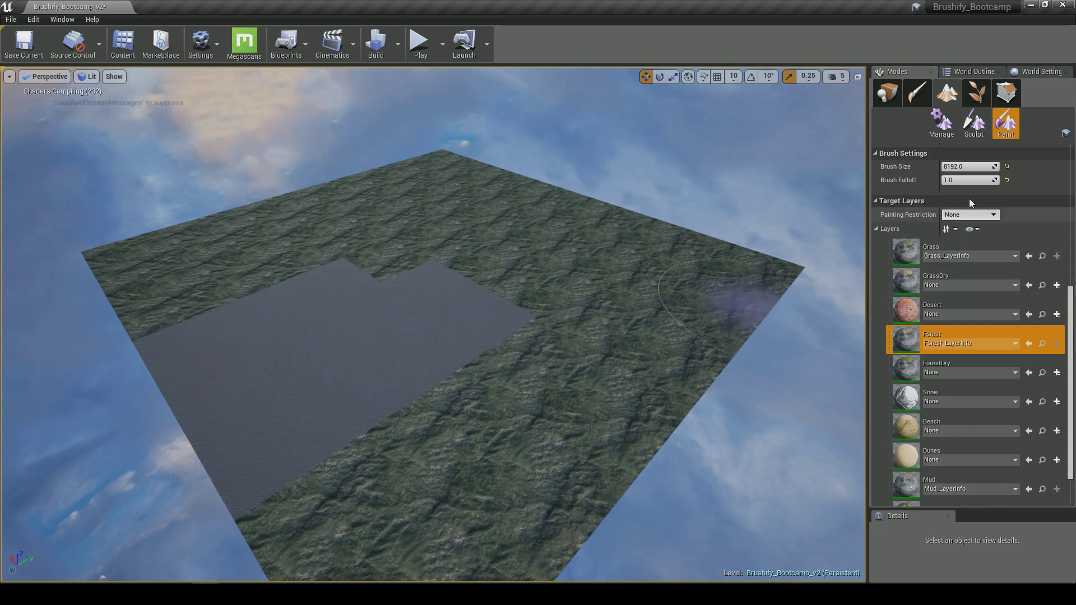
{"action": "scroll", "coordinate": [1003, 240], "scroll_direction": "up", "scroll_amount": 2}
{"action": "scroll", "coordinate": [997, 236], "scroll_direction": "up", "scroll_amount": 1}
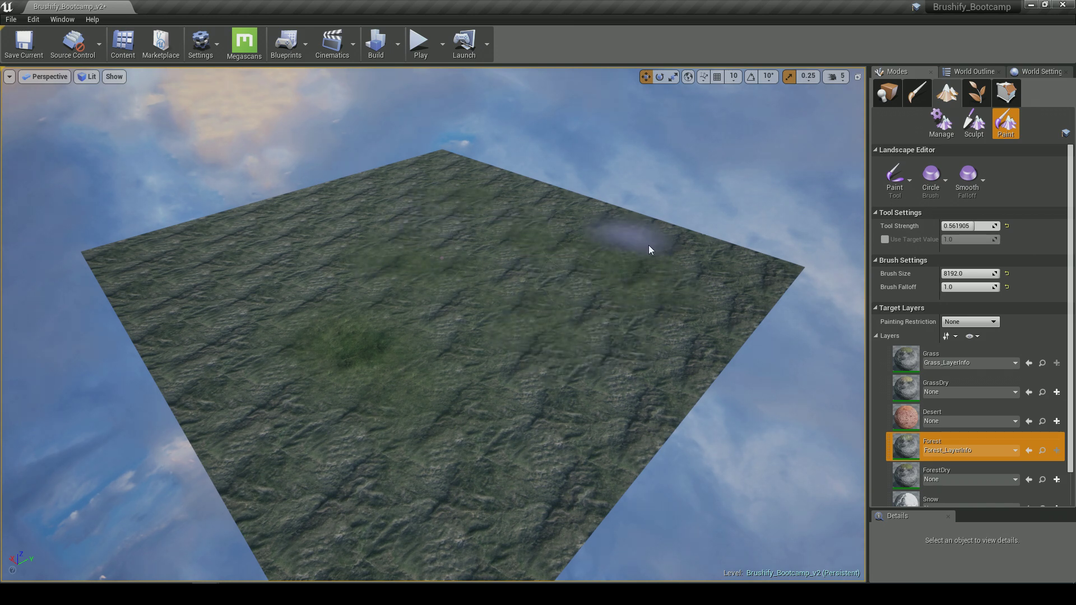
{"action": "mouse_move", "coordinate": [671, 301]}
{"action": "left_mouse_down"}
{"action": "mouse_move", "coordinate": [463, 494]}
{"action": "mouse_move", "coordinate": [228, 337]}
{"action": "left_mouse_up"}
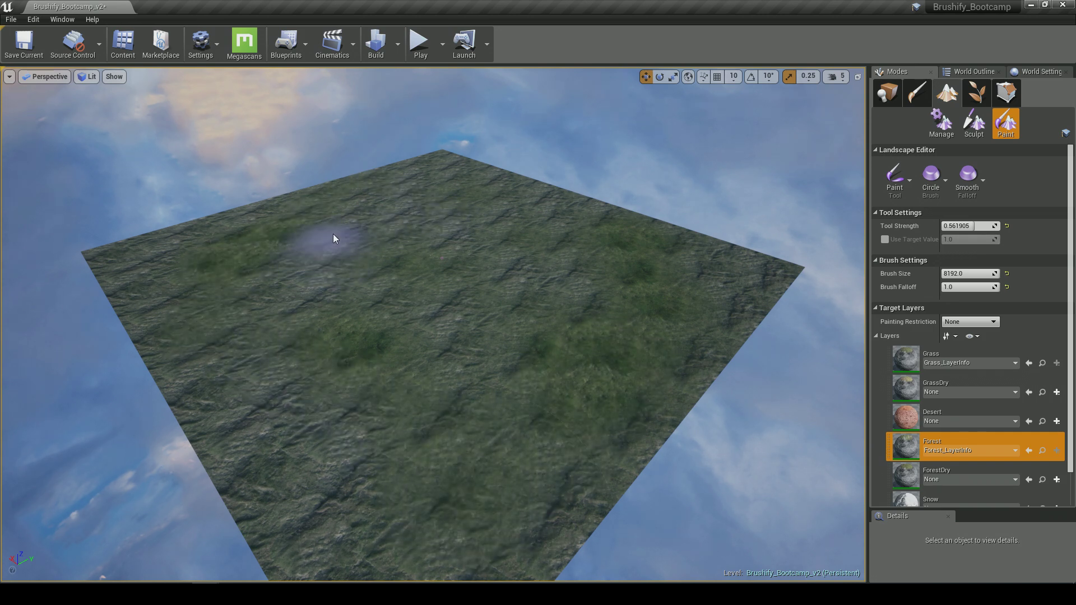
{"action": "mouse_move", "coordinate": [592, 319]}
{"action": "middle_mouse_down"}
{"action": "mouse_move", "coordinate": [569, 321]}
{"action": "mouse_move", "coordinate": [586, 322]}
{"action": "middle_mouse_up"}
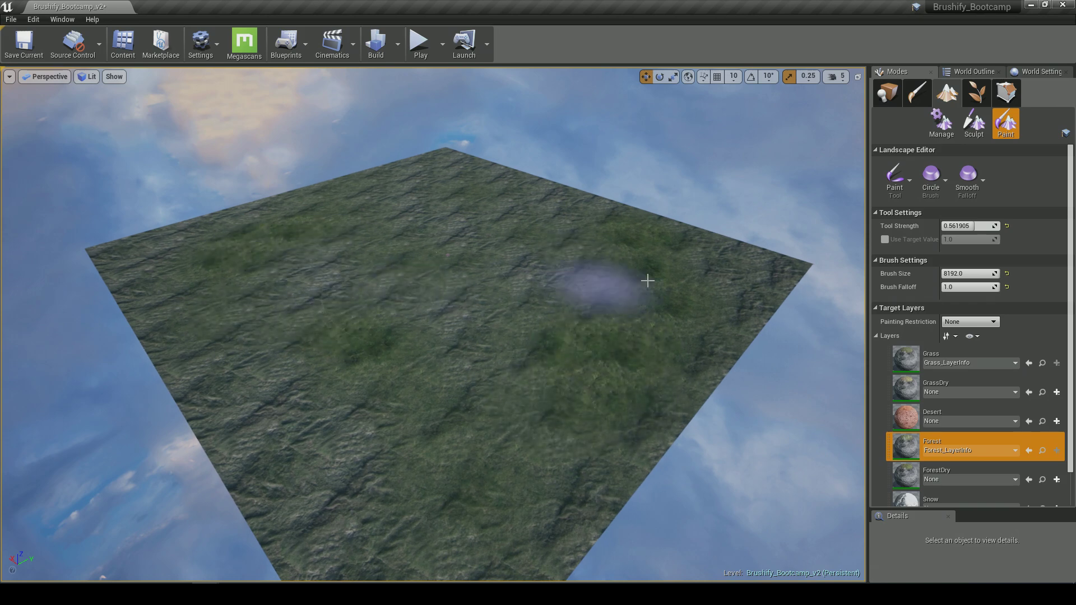
- Return to Place mode and enlarge the landscape's details area so its Landscape Material settings can be read
{"action": "left_click", "coordinate": [885, 95]}
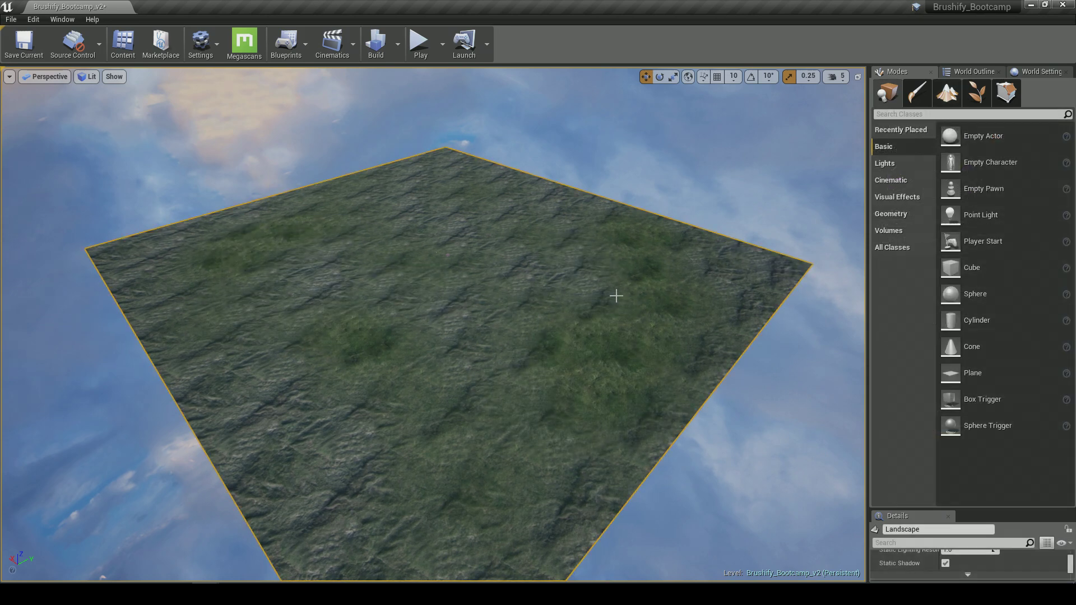
{"action": "left_click_drag", "start_coordinate": [952, 508], "coordinate": [905, 185]}
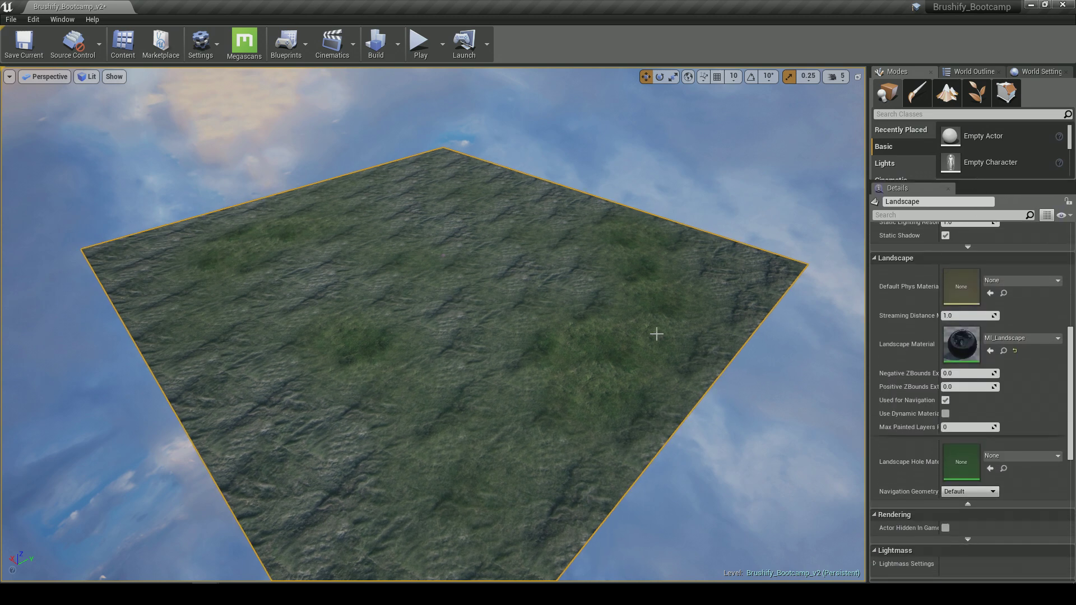
{"action": "left_click_drag", "start_coordinate": [965, 182], "coordinate": [965, 422]}
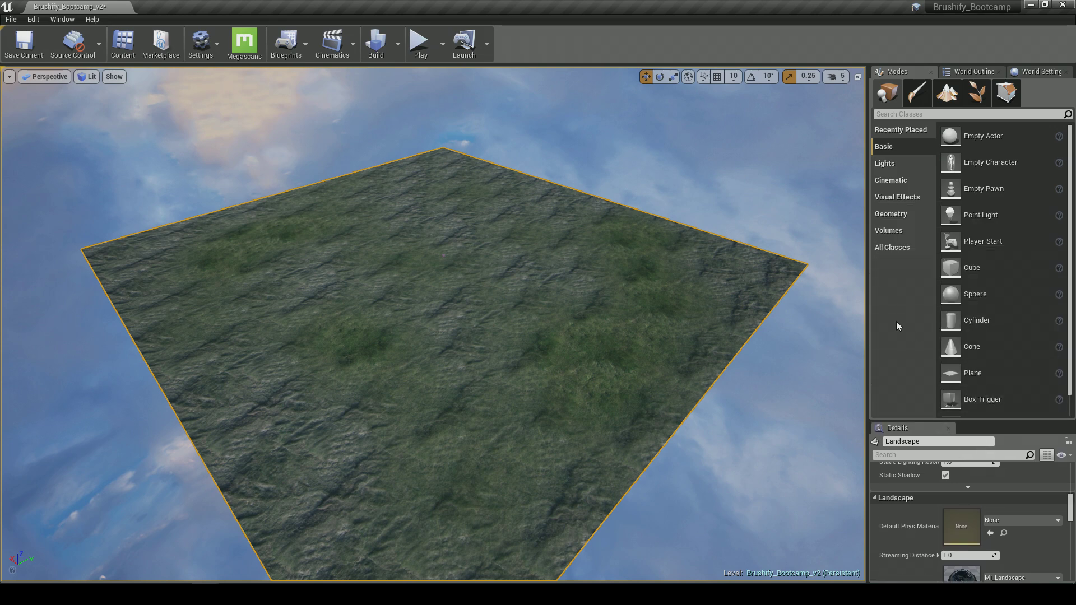
{"action": "left_click", "coordinate": [725, 428]}
{"action": "left_click", "coordinate": [513, 312]}
{"action": "left_click_drag", "start_coordinate": [927, 420], "coordinate": [908, 215]}
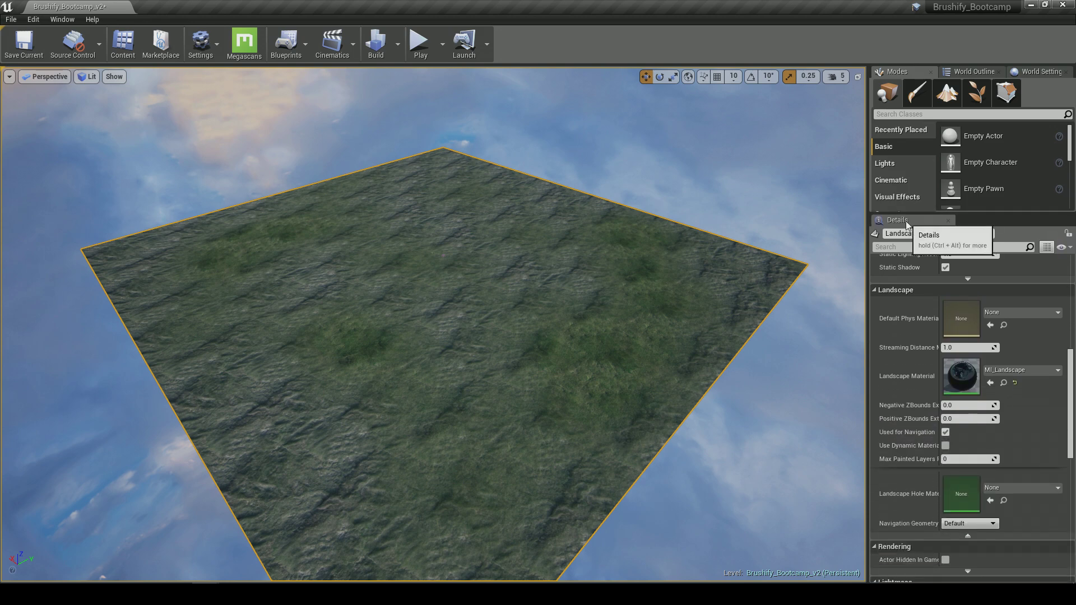
{"action": "scroll", "coordinate": [913, 386], "scroll_direction": "up", "scroll_amount": 8}
{"action": "scroll", "coordinate": [911, 392], "scroll_direction": "down", "scroll_amount": 6}
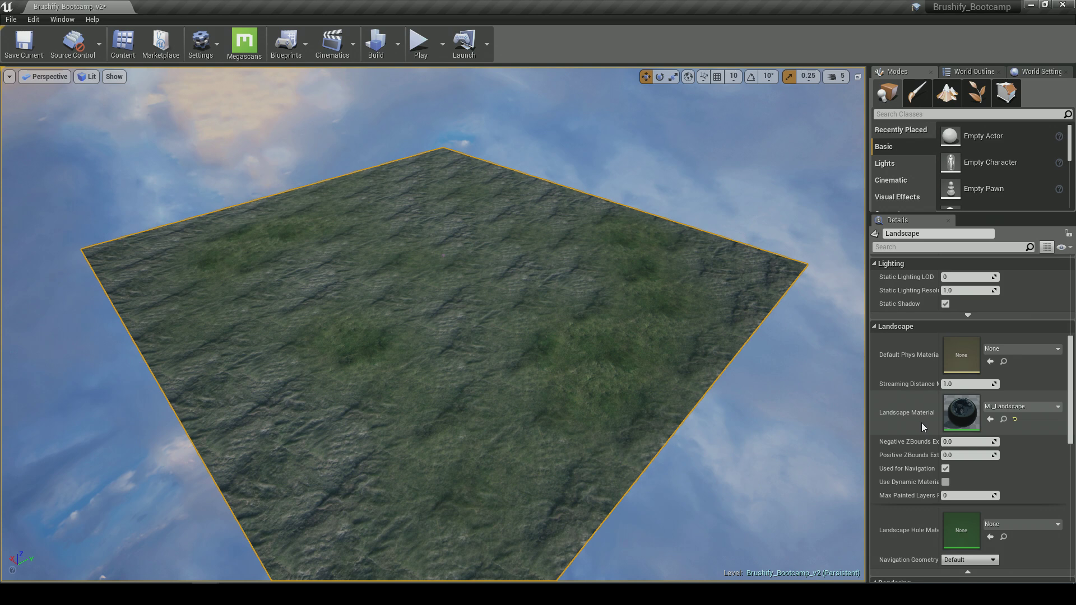
{"action": "left_click_drag", "start_coordinate": [940, 429], "coordinate": [948, 430]}
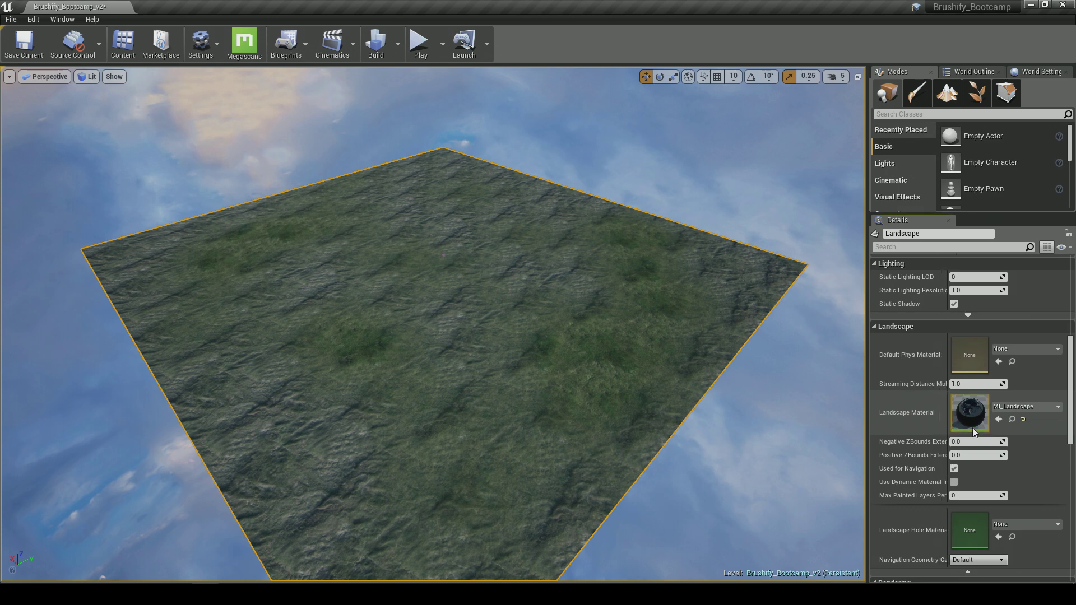
- Locate the landscape's assigned material in the Content Browser, open MI_Landscape for editing and close the browser
{"action": "left_click", "coordinate": [1011, 419]}
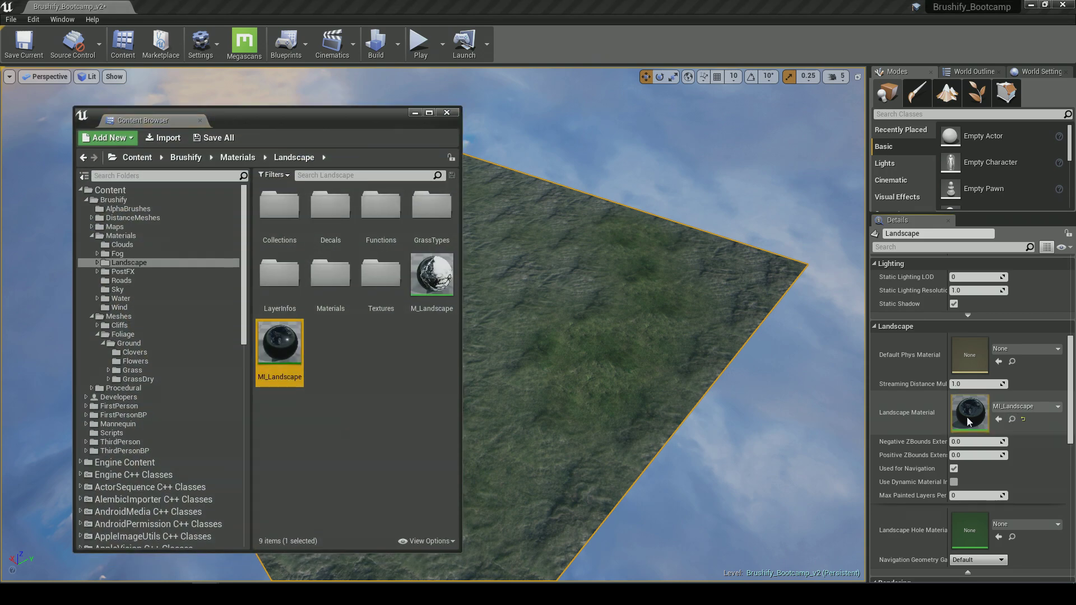
{"action": "left_click_drag", "start_coordinate": [230, 119], "coordinate": [251, 117]}
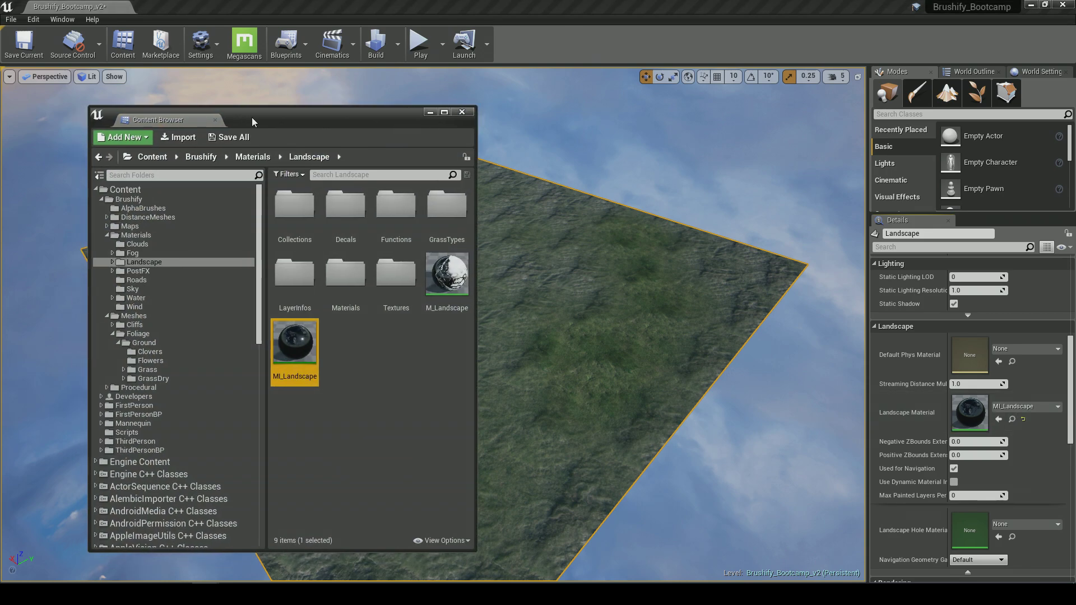
{"action": "double_click", "coordinate": [294, 353]}
{"action": "left_click", "coordinate": [450, 111]}
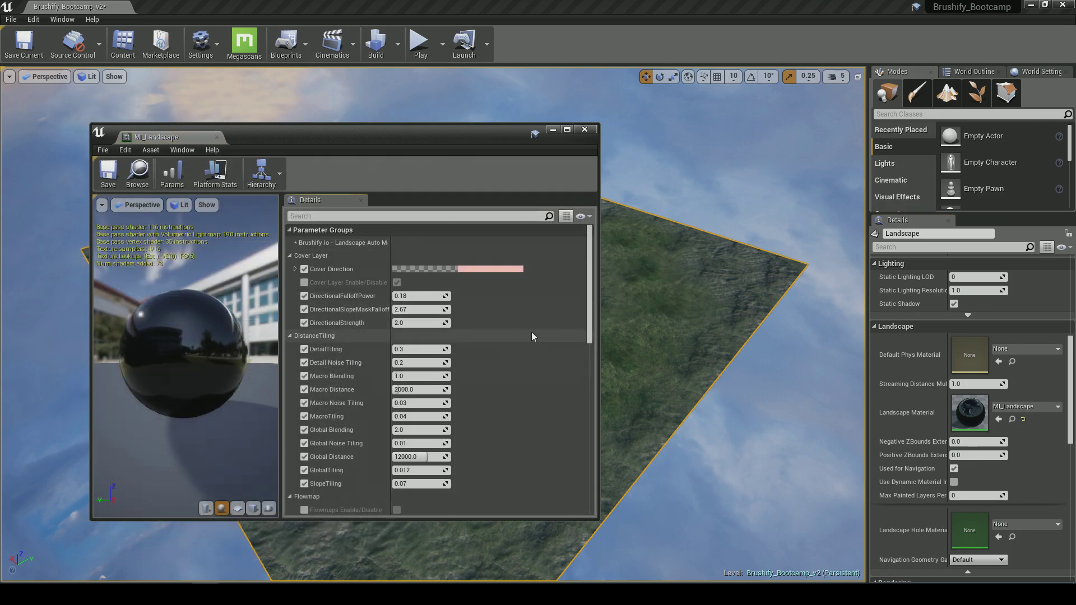
- Narrow the MI_Landscape editor window and place it beside the landscape so both can be seen
{"action": "left_click_drag", "start_coordinate": [429, 140], "coordinate": [413, 141]}
{"action": "right_click_drag", "start_coordinate": [740, 309], "coordinate": [711, 309]}
{"action": "scroll", "coordinate": [740, 309], "scroll_direction": "up", "scroll_amount": 4}
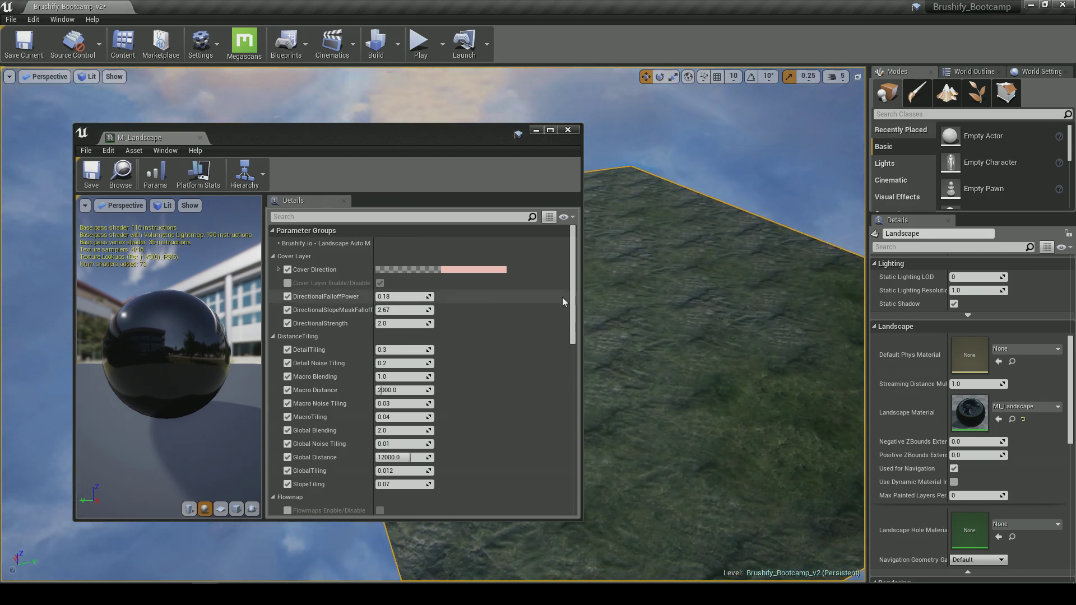
{"action": "left_click_drag", "start_coordinate": [580, 314], "coordinate": [372, 325]}
{"action": "left_click_drag", "start_coordinate": [267, 139], "coordinate": [227, 140]}
{"action": "right_click_drag", "start_coordinate": [398, 163], "coordinate": [448, 165]}
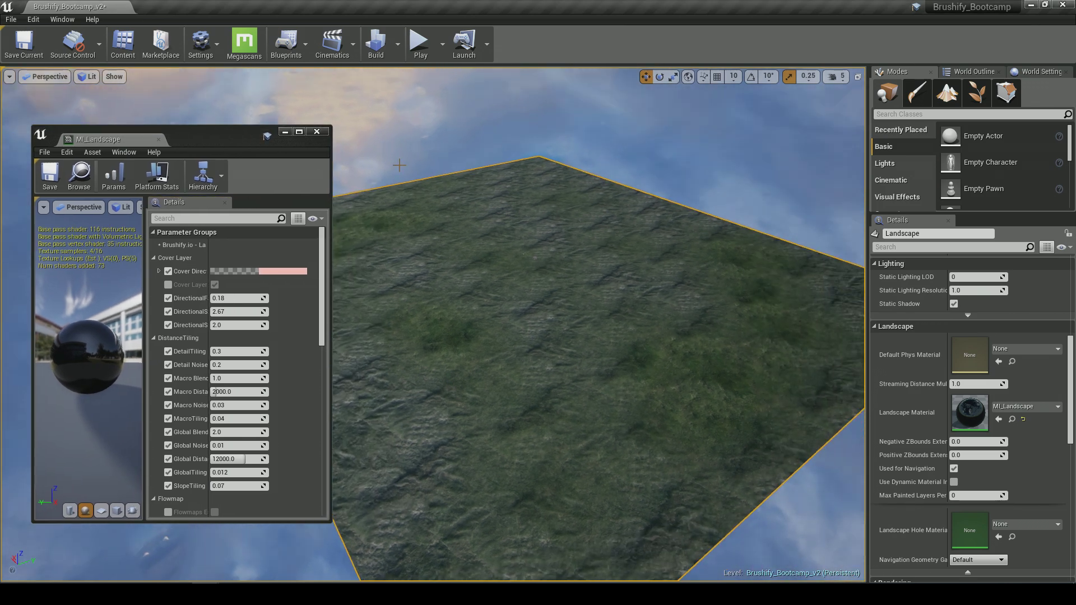
{"action": "left_click_drag", "start_coordinate": [331, 312], "coordinate": [353, 313]}
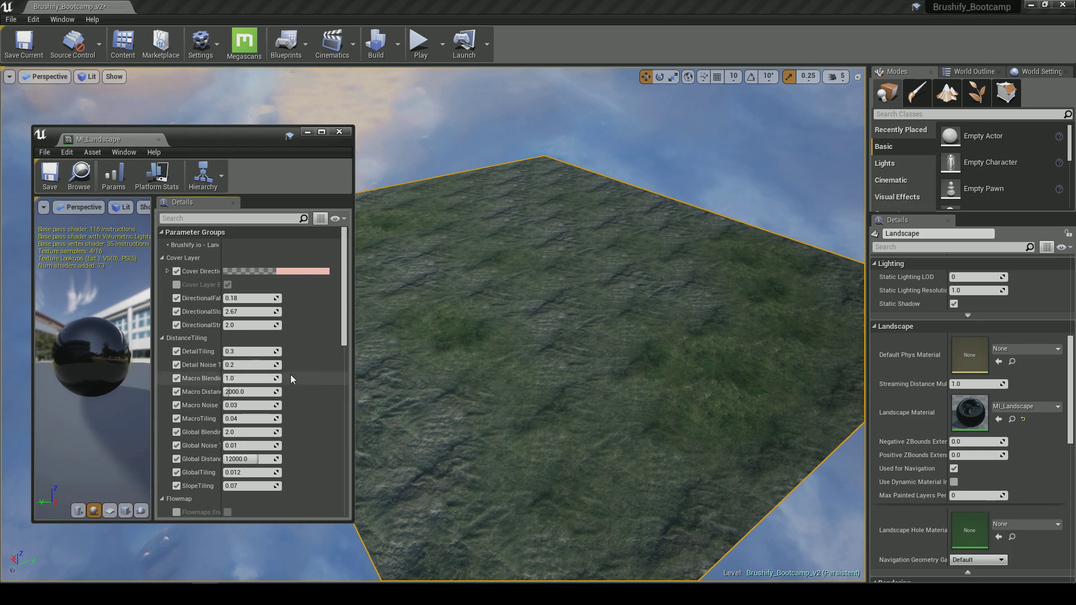
- Widen the MI_Landscape parameter area and its name column, and look over the parameter groups from Cover Layer to Procedural
{"action": "left_click_drag", "start_coordinate": [154, 396], "coordinate": [104, 397]}
{"action": "scroll", "coordinate": [166, 391], "scroll_direction": "down", "scroll_amount": 1}
{"action": "scroll", "coordinate": [163, 364], "scroll_direction": "up", "scroll_amount": 1}
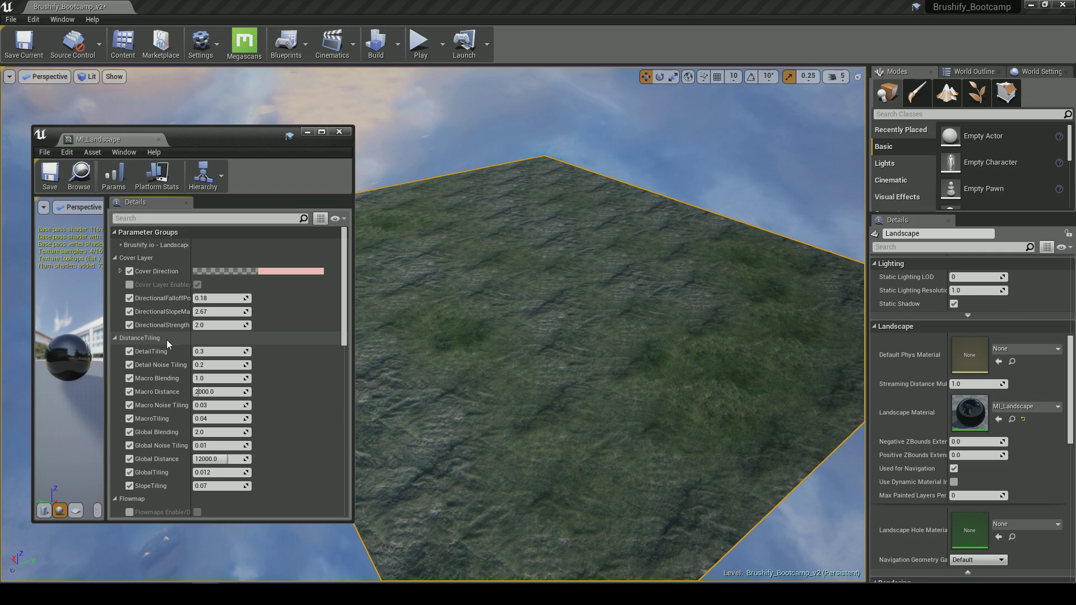
{"action": "mouse_move", "coordinate": [192, 255]}
{"action": "left_mouse_down"}
{"action": "mouse_move", "coordinate": [291, 255]}
{"action": "mouse_move", "coordinate": [209, 258]}
{"action": "left_mouse_up"}
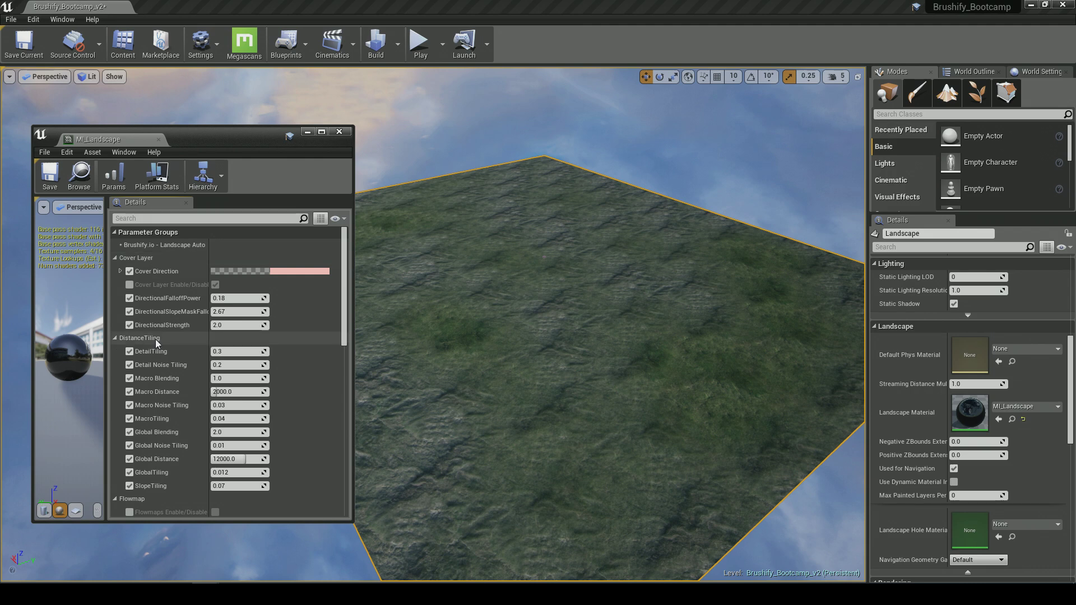
{"action": "scroll", "coordinate": [160, 342], "scroll_direction": "down", "scroll_amount": 3}
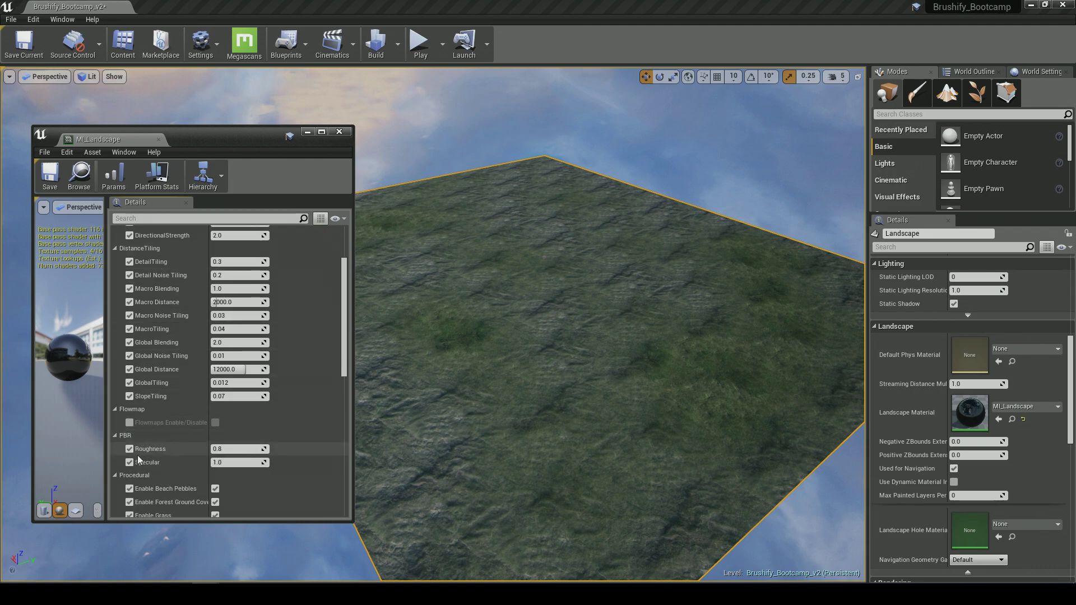
{"action": "scroll", "coordinate": [161, 466], "scroll_direction": "up", "scroll_amount": 3}
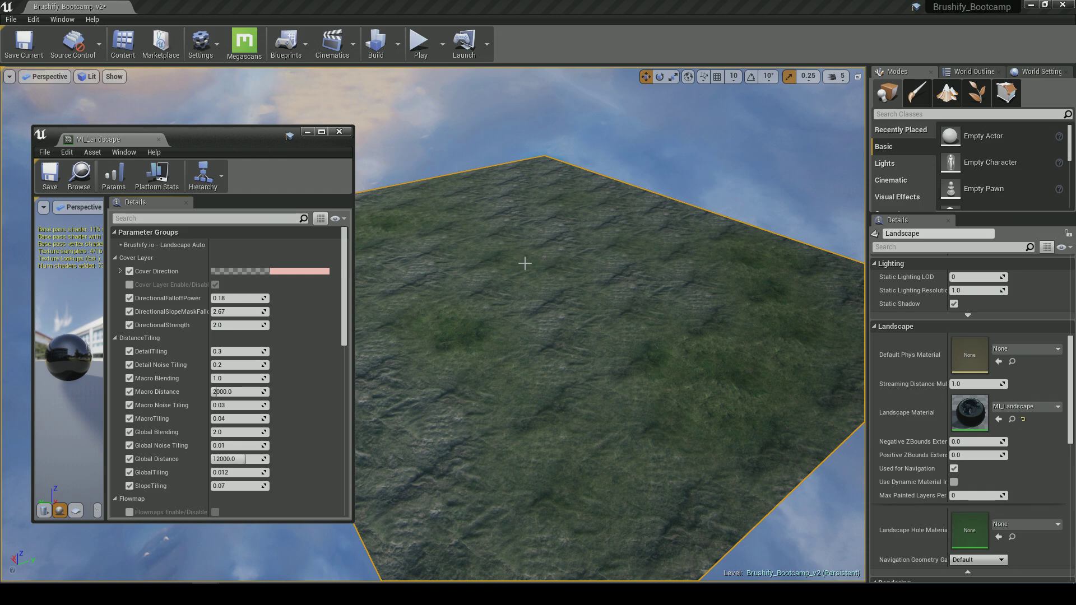
- Set the camera speed to 1 and examine the ground texture up close and at medium distance
{"action": "right_click_drag", "start_coordinate": [519, 366], "coordinate": [548, 339]}
{"action": "key", "text": "w"}
{"action": "left_click", "coordinate": [834, 76]}
{"action": "left_click", "coordinate": [838, 103]}
{"action": "key", "text": "w"}
{"action": "right_click_drag", "start_coordinate": [438, 375], "coordinate": [447, 408]}
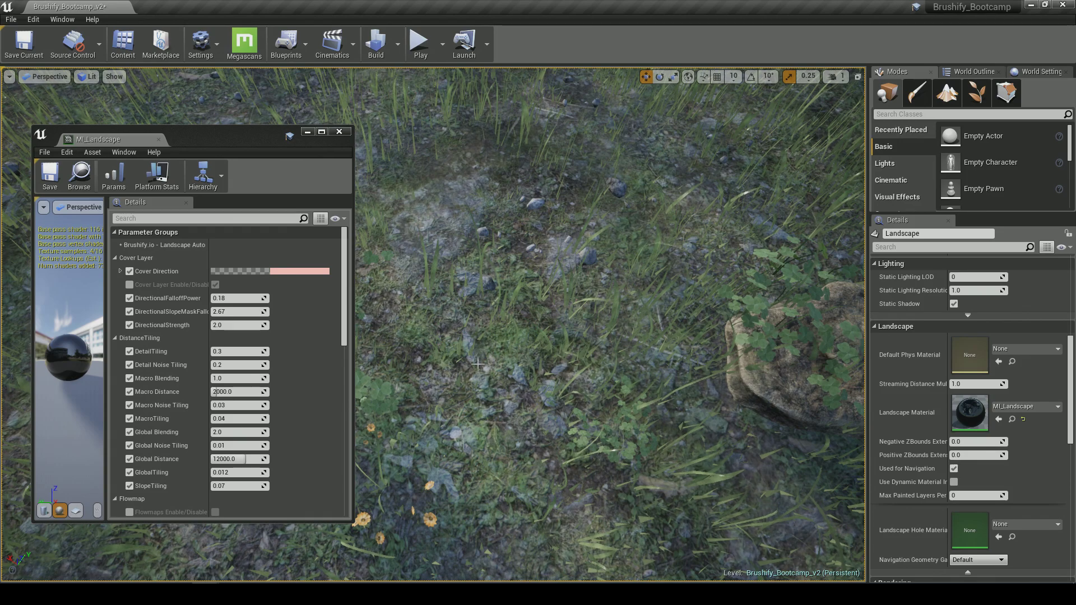
{"action": "right_click_drag", "start_coordinate": [448, 408], "coordinate": [441, 336]}
{"action": "key", "text": "s"}
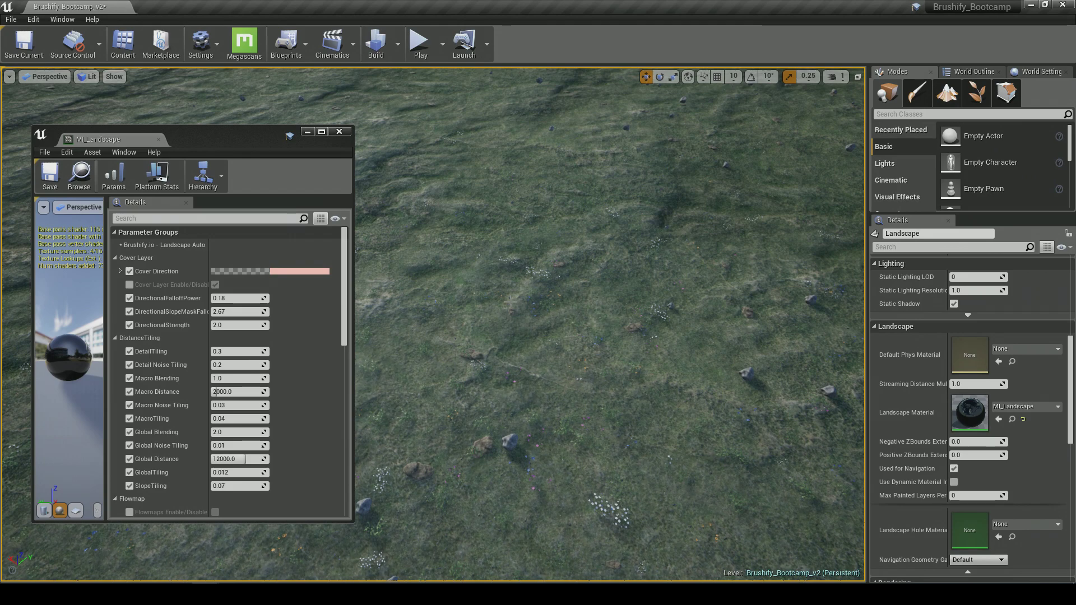
{"action": "right_click_drag", "start_coordinate": [510, 301], "coordinate": [510, 279]}
{"action": "right_click_drag", "start_coordinate": [687, 303], "coordinate": [681, 308]}
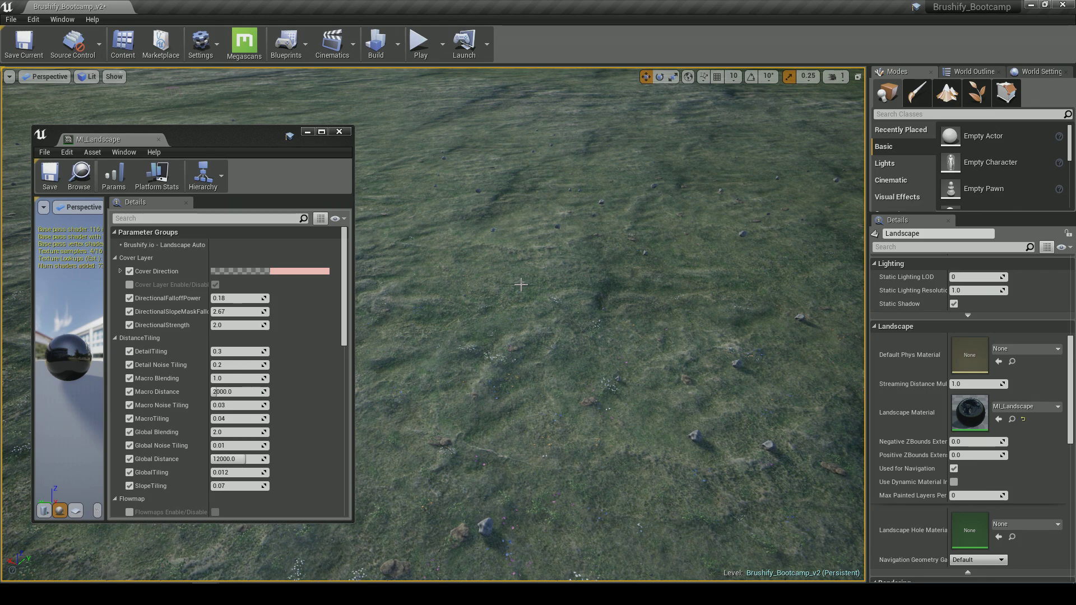
{"action": "right_click_drag", "start_coordinate": [516, 306], "coordinate": [436, 331]}
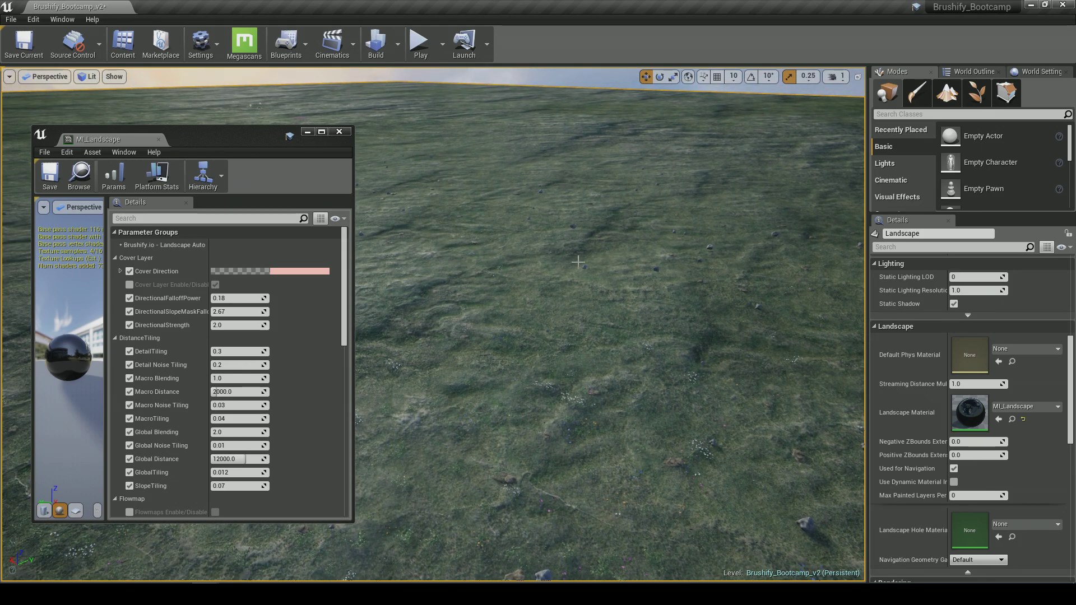
{"action": "right_click_drag", "start_coordinate": [557, 363], "coordinate": [557, 413]}
- Set the camera speed to 4 and pull back to examine the texture repetition across the whole landscape
{"action": "left_click", "coordinate": [834, 77]}
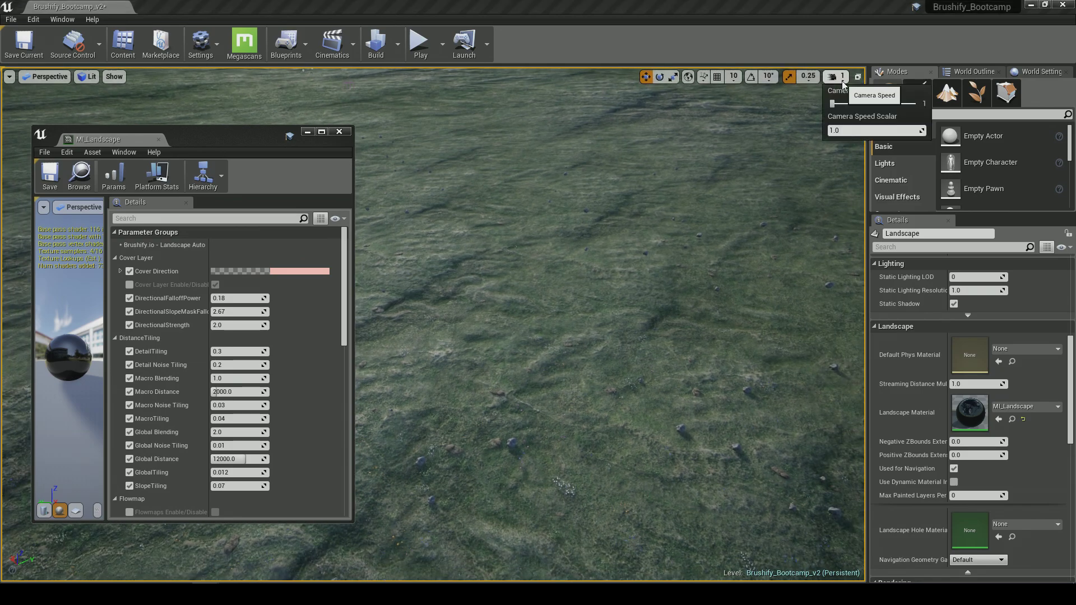
{"action": "left_click_drag", "start_coordinate": [859, 103], "coordinate": [872, 103]}
{"action": "key", "text": "s"}
{"action": "right_click_drag", "start_coordinate": [660, 241], "coordinate": [657, 210]}
{"action": "key", "text": "w"}
{"action": "key", "text": "s"}
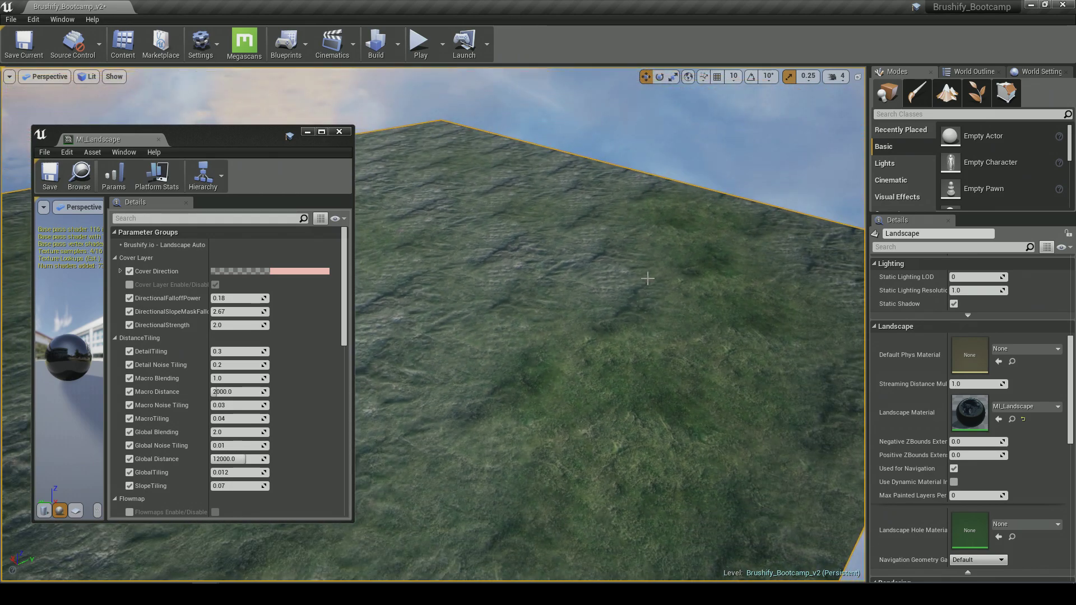
{"action": "key", "text": "s"}
{"action": "right_click_drag", "start_coordinate": [466, 341], "coordinate": [466, 373]}
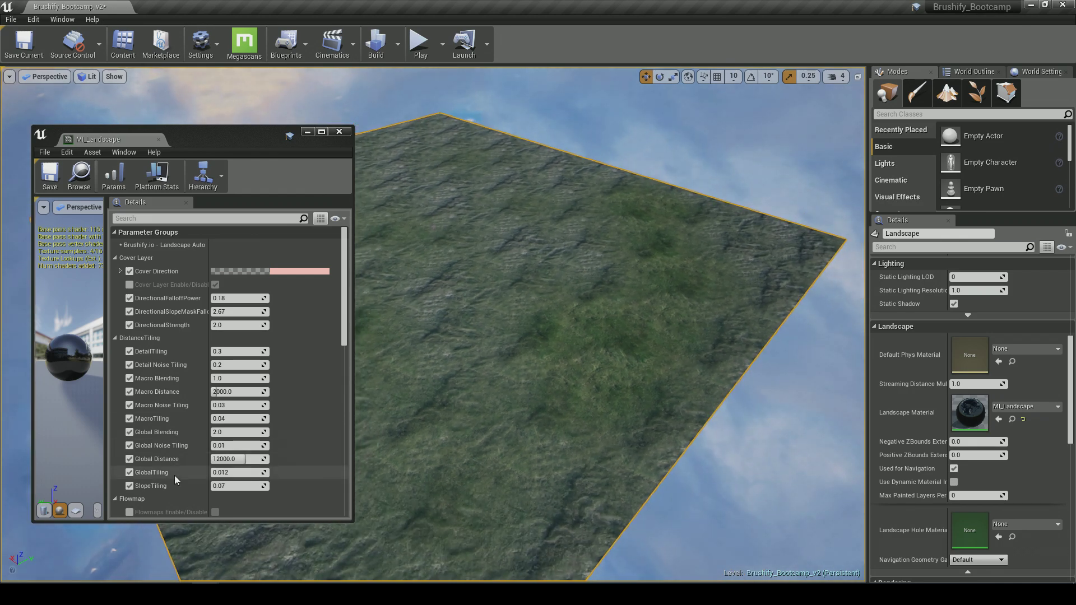
- Try GlobalTiling values of 0.005 and 0.002 in MI_Landscape's DistanceTiling group
{"action": "left_click", "coordinate": [238, 472]}
{"action": "type", "text": "0.005"}
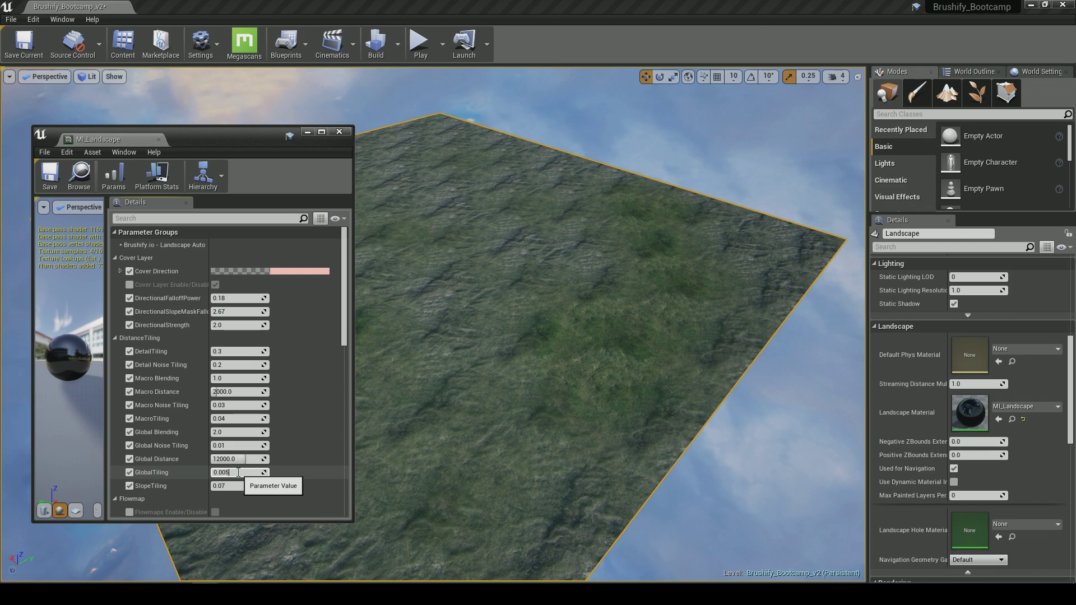
{"action": "key", "text": "Return"}
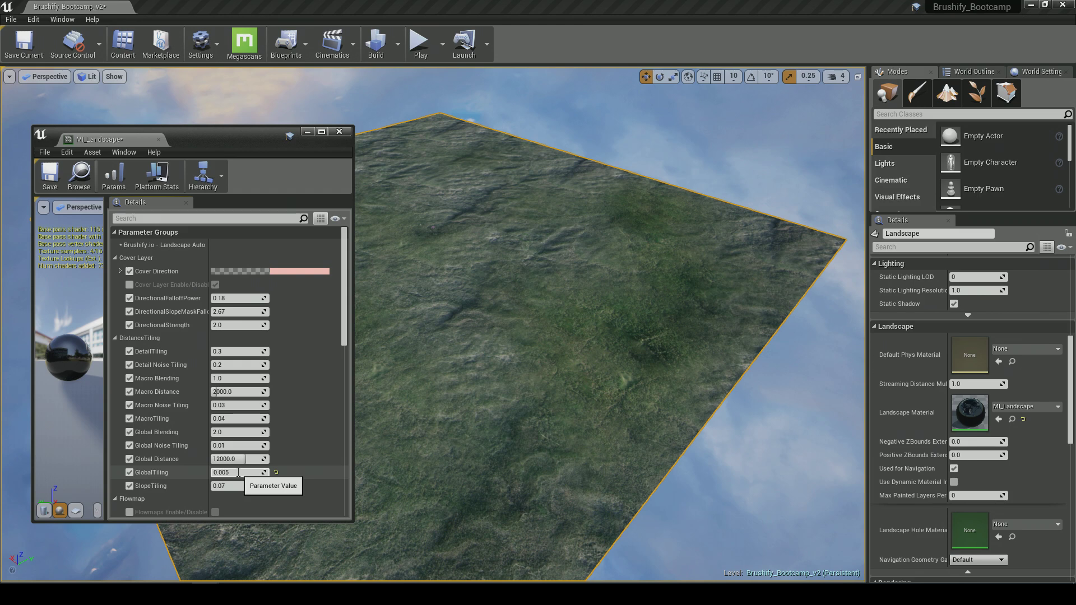
{"action": "left_click", "coordinate": [239, 472]}
{"action": "type", "text": "0.002"}
{"action": "key", "text": "Return"}
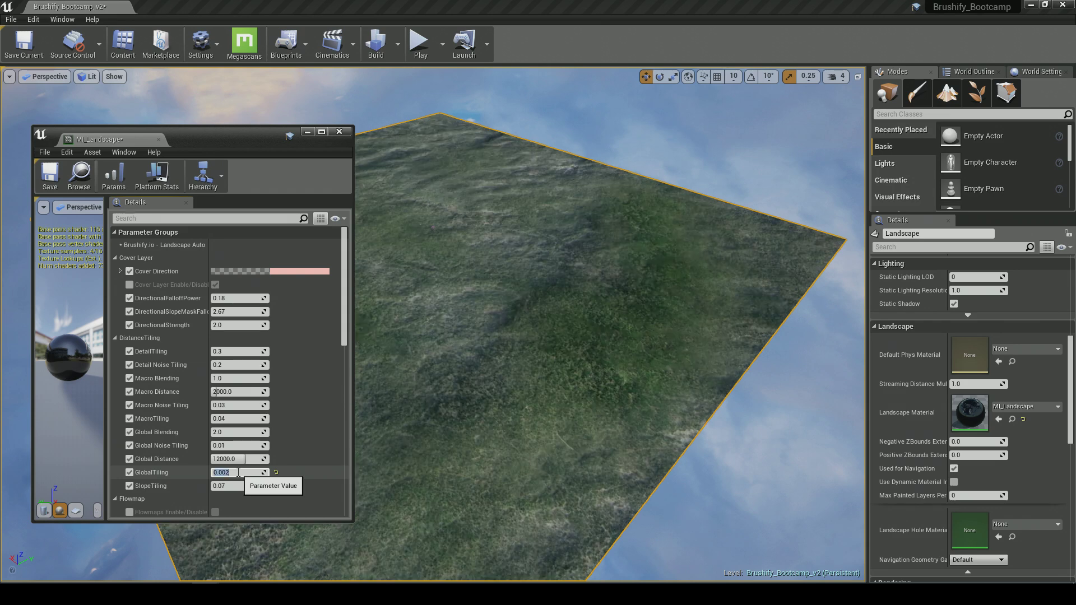
- Set MI_Landscape's GlobalTiling to 0.001 after trying 0.0004
{"action": "type", "text": "0.0001"}
{"action": "key", "text": "Return"}
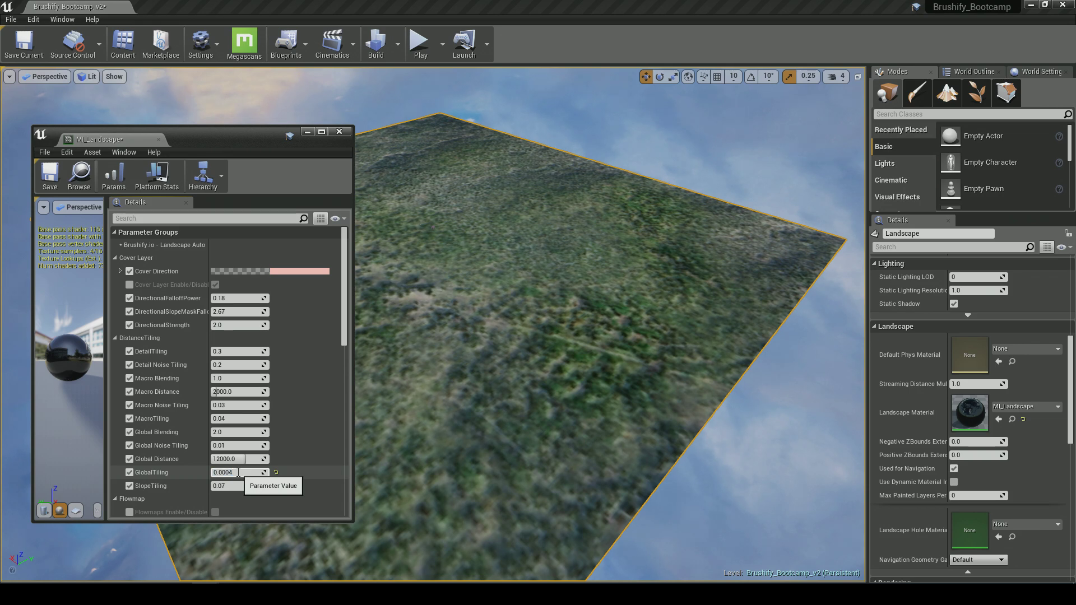
{"action": "key", "text": "Return"}
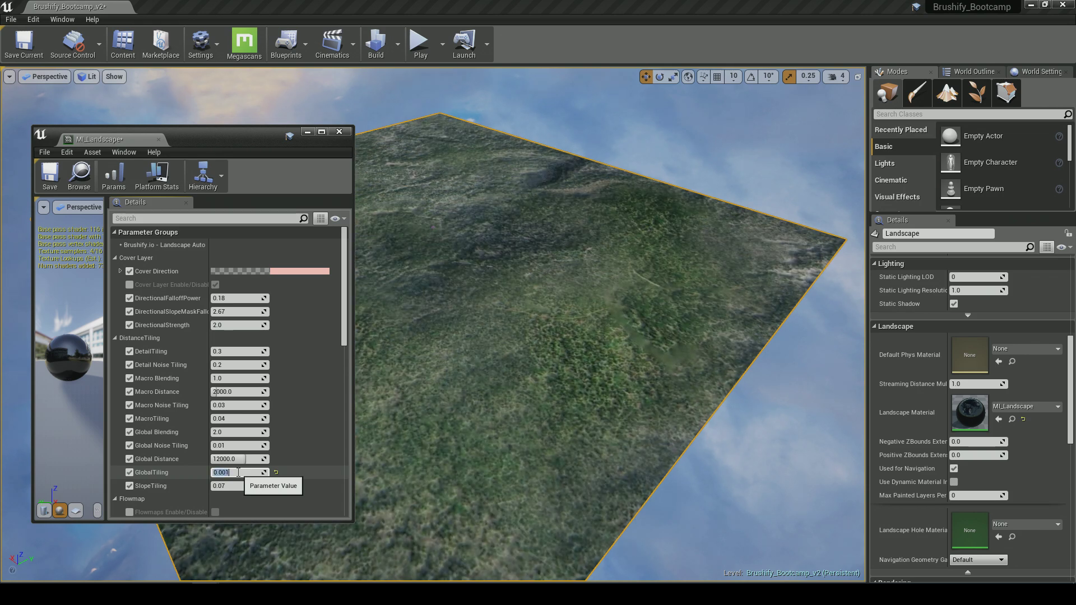
- Set MI_Landscape's GlobalTiling to 0.006 after trying 0.004 and 0.007, and check the result across the landscape
{"action": "type", "text": "0.004"}
{"action": "key", "text": "Return"}
{"action": "left_click", "coordinate": [238, 472]}
{"action": "key", "text": "Return"}
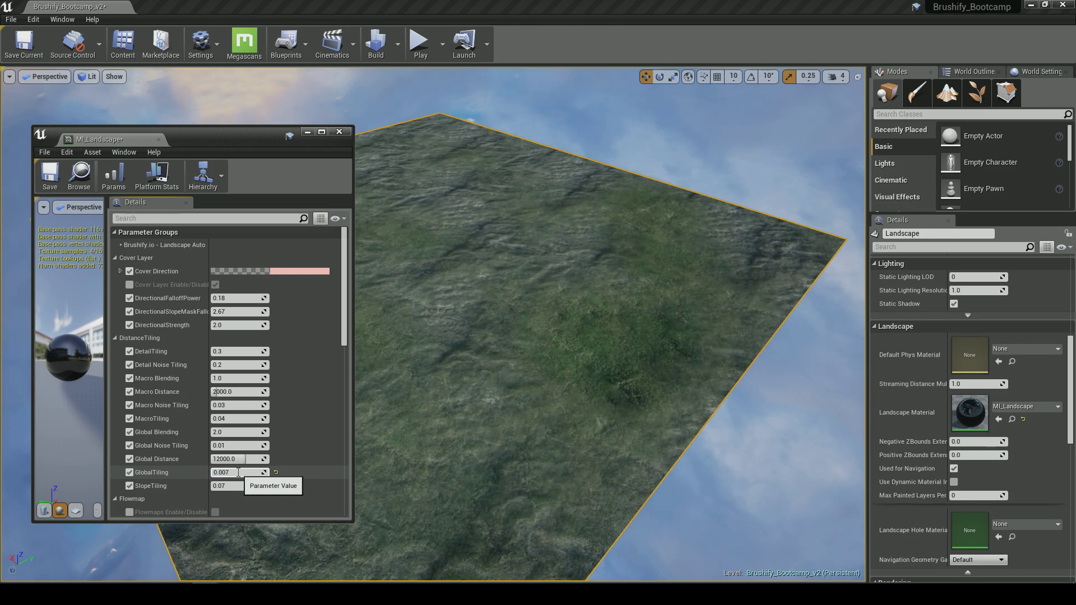
{"action": "key", "text": "Return"}
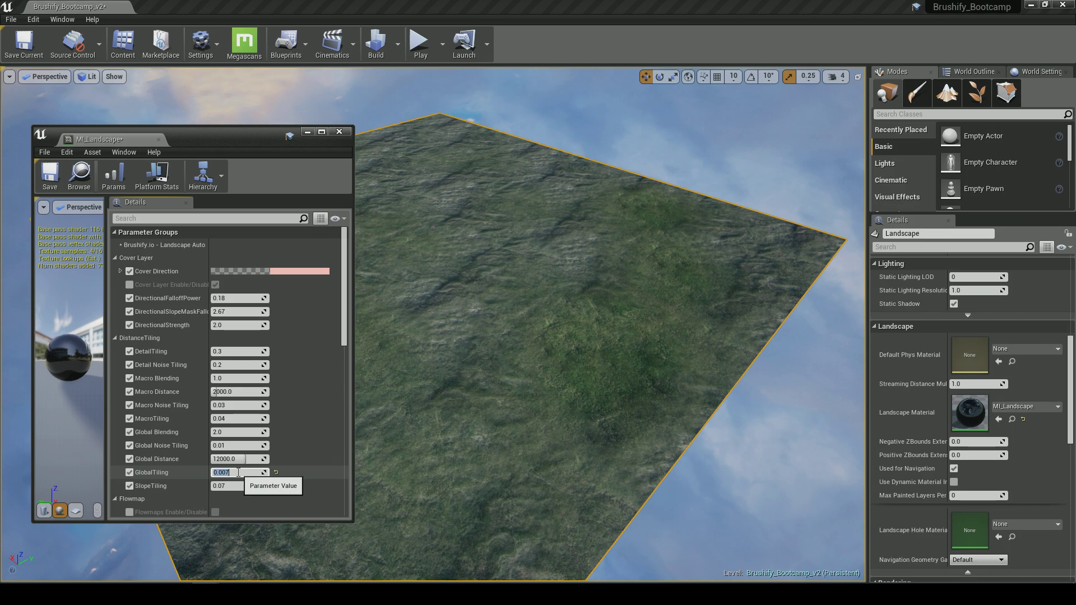
{"action": "right_click_drag", "start_coordinate": [429, 392], "coordinate": [387, 366]}
{"action": "key", "text": "w"}
{"action": "left_click", "coordinate": [238, 472]}
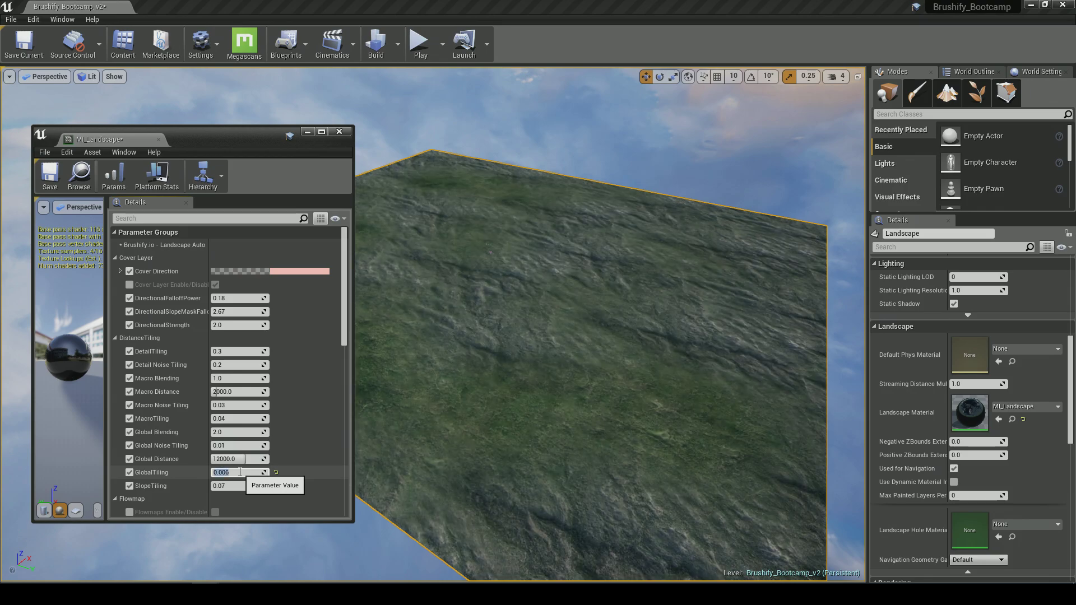
{"action": "mouse_move", "coordinate": [543, 391]}
{"action": "right_mouse_down"}
{"action": "mouse_move", "coordinate": [583, 395]}
{"action": "mouse_move", "coordinate": [521, 397]}
{"action": "mouse_move", "coordinate": [522, 418]}
{"action": "mouse_move", "coordinate": [550, 388]}
{"action": "mouse_move", "coordinate": [550, 368]}
{"action": "mouse_move", "coordinate": [553, 397]}
{"action": "right_mouse_up"}
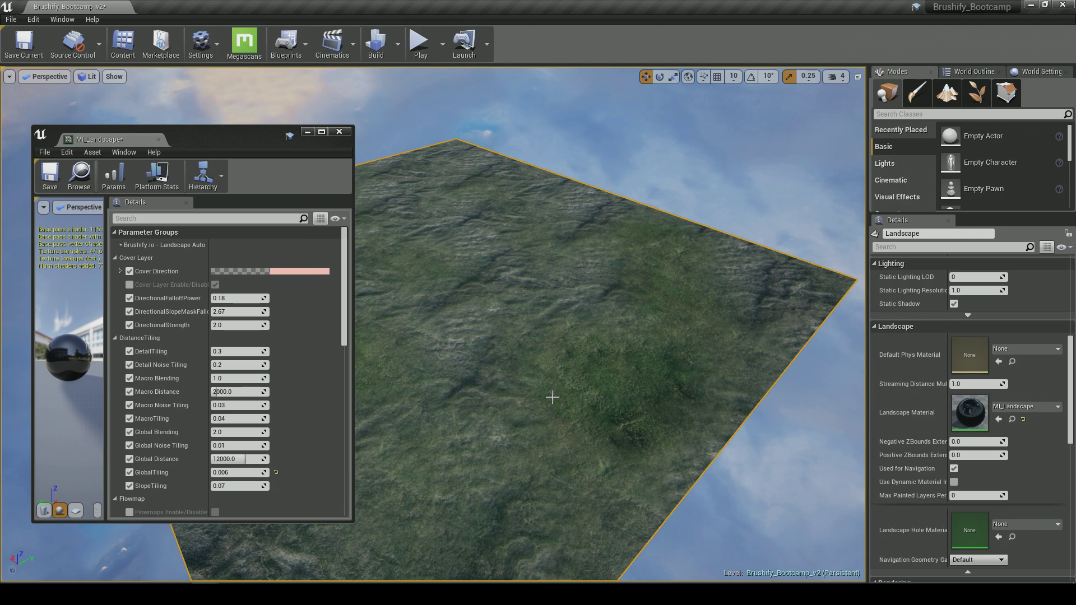
{"action": "right_click_drag", "start_coordinate": [551, 401], "coordinate": [557, 389]}
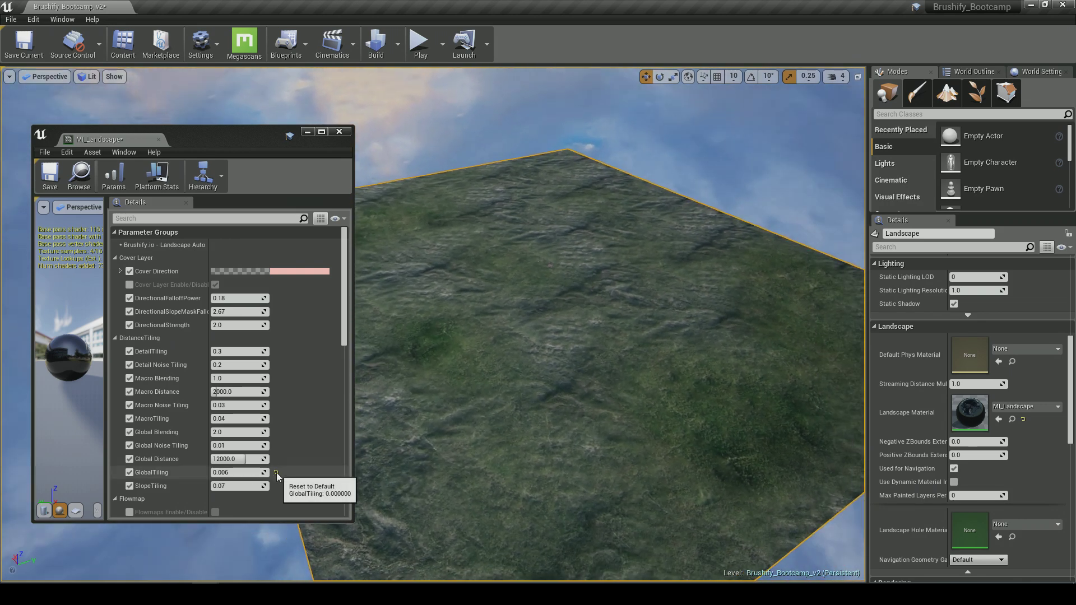
- Reset GlobalTiling to its default for comparison, and set it back to 0.006
{"action": "left_click", "coordinate": [276, 473]}
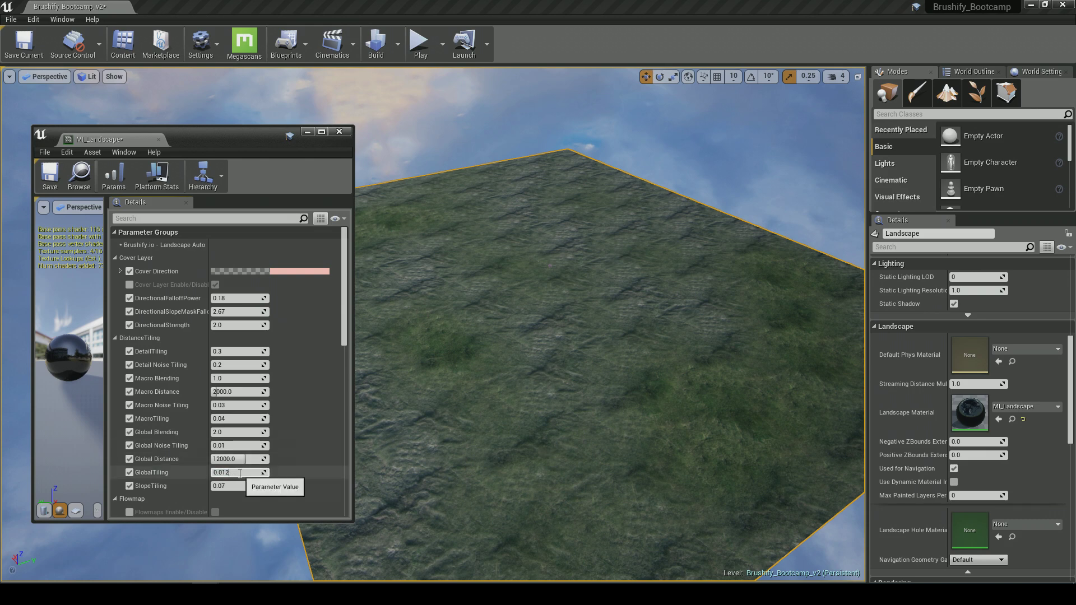
{"action": "type", "text": "06"}
{"action": "key", "text": "Return"}
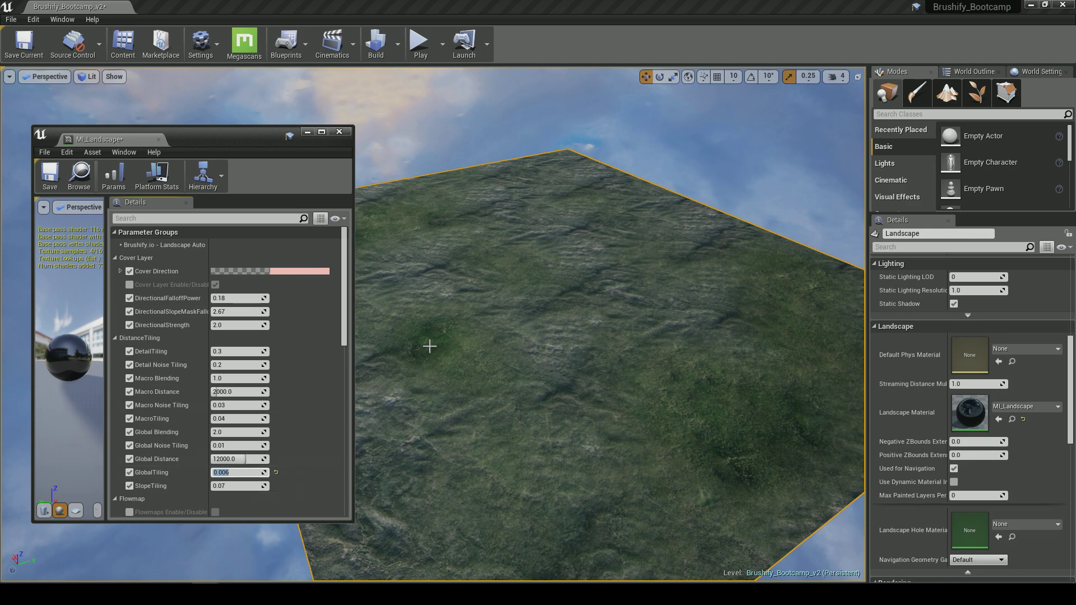
- Examine the landscape's tiling from far away, and fly down to compare it near the ground
{"action": "right_click_drag", "start_coordinate": [461, 412], "coordinate": [507, 412]}
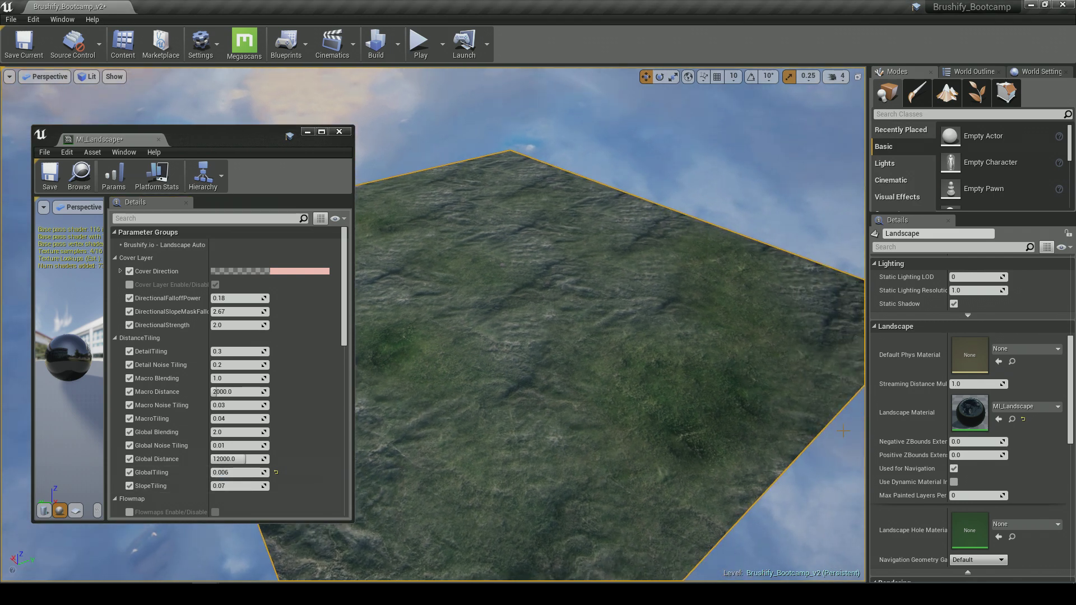
{"action": "right_click_drag", "start_coordinate": [649, 466], "coordinate": [675, 468]}
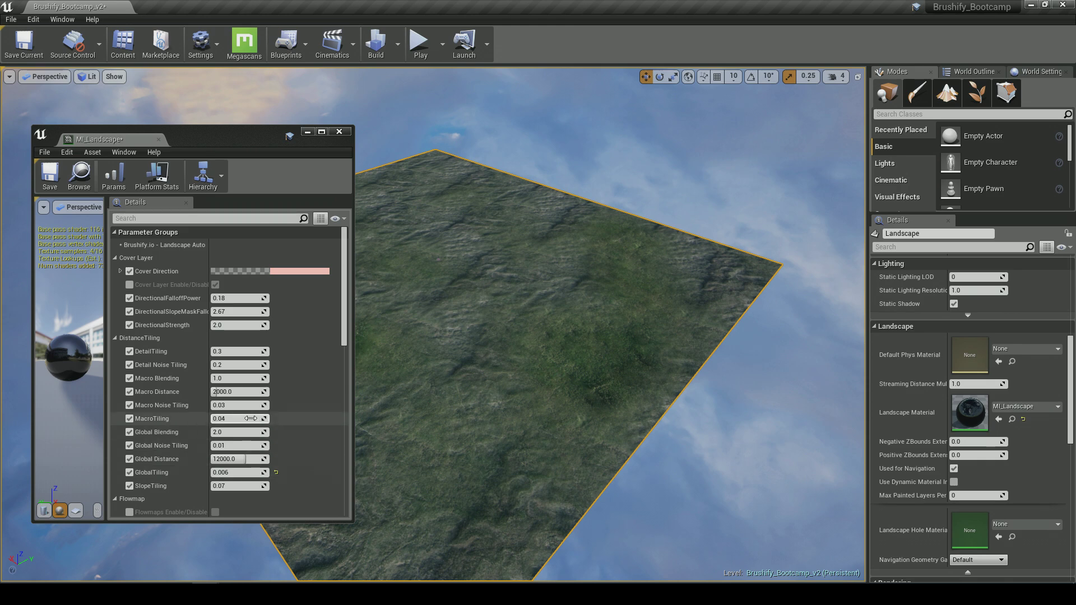
{"action": "key", "text": "w"}
{"action": "mouse_move", "coordinate": [497, 439]}
{"action": "right_mouse_down"}
{"action": "mouse_move", "coordinate": [488, 434]}
{"action": "mouse_move", "coordinate": [523, 444]}
{"action": "mouse_move", "coordinate": [527, 412]}
{"action": "mouse_move", "coordinate": [552, 413]}
{"action": "mouse_move", "coordinate": [495, 439]}
{"action": "right_mouse_up"}
{"action": "key", "text": "w"}
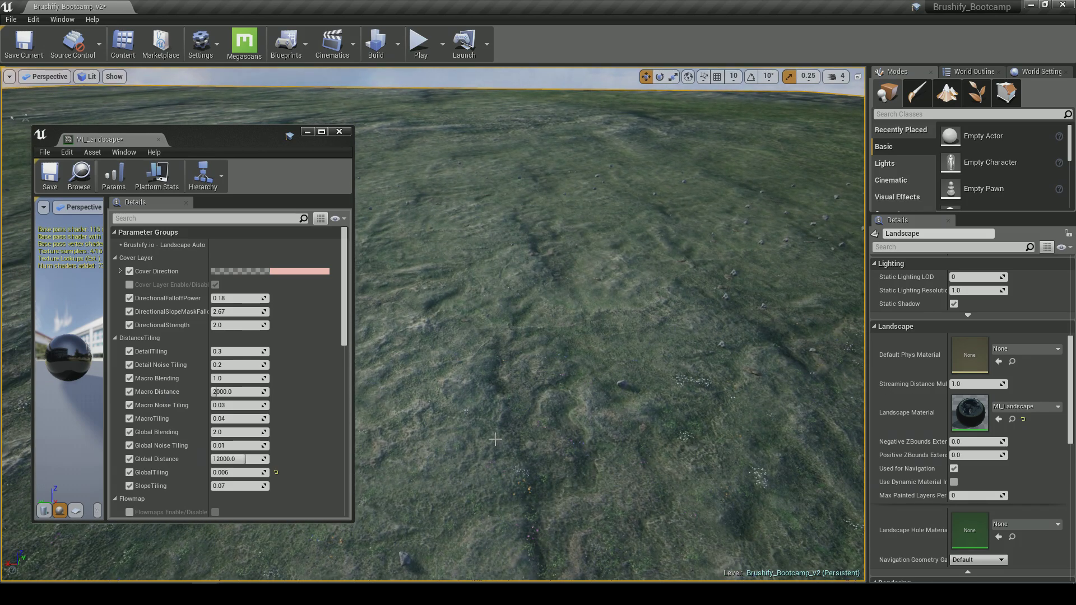
{"action": "mouse_move", "coordinate": [495, 439]}
{"action": "right_mouse_down"}
{"action": "mouse_move", "coordinate": [472, 411]}
{"action": "mouse_move", "coordinate": [495, 431]}
{"action": "right_mouse_up"}
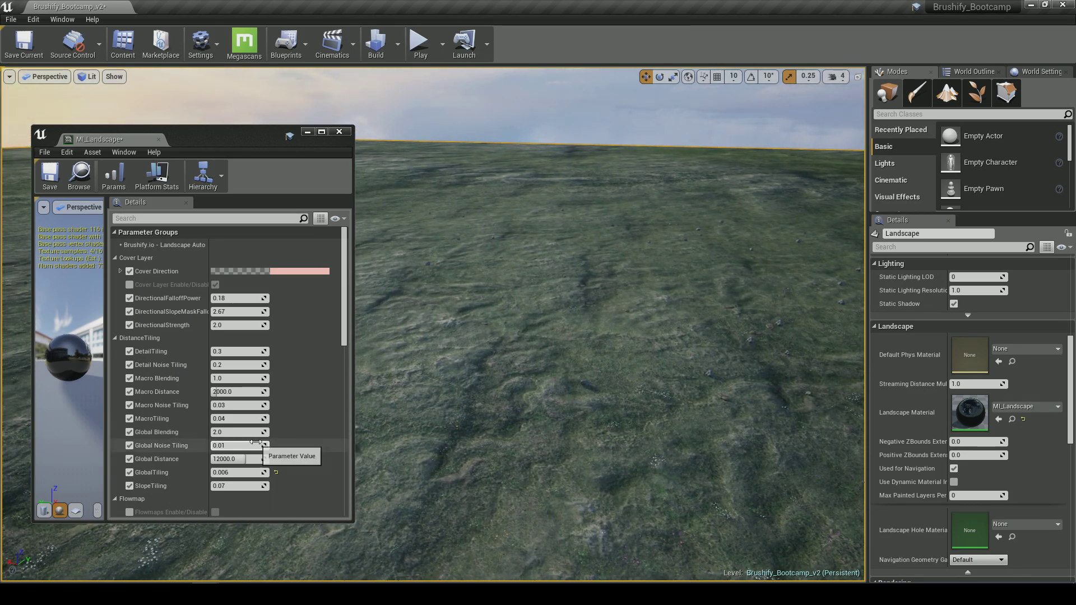
- Try MacroTiling values of 0.06 and 0.03 in the DistanceTiling group, and set it back to 0.04
{"action": "left_click", "coordinate": [241, 419]}
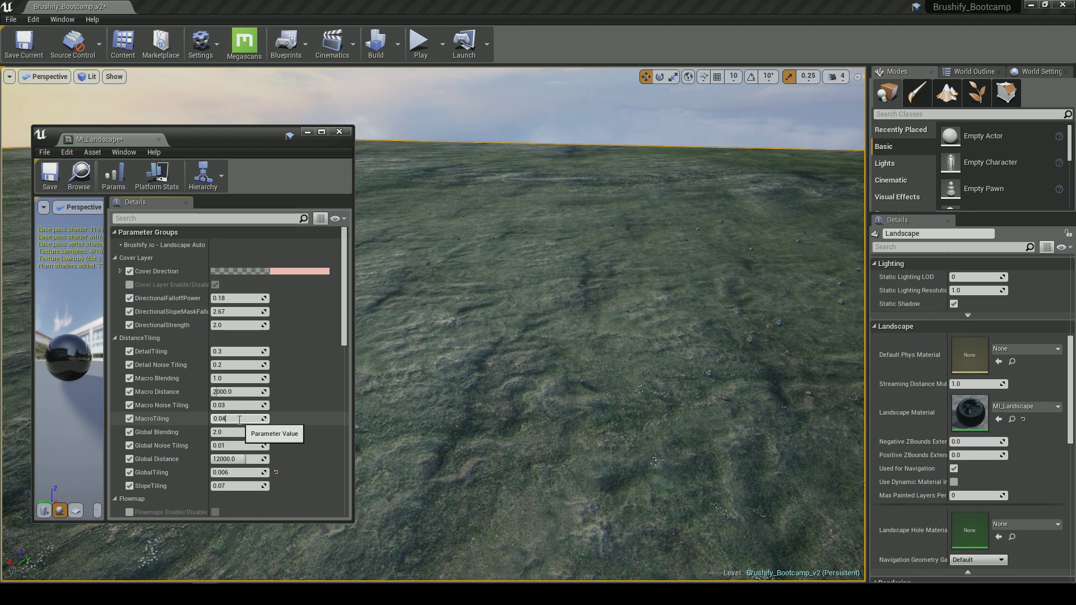
{"action": "key", "text": "Return"}
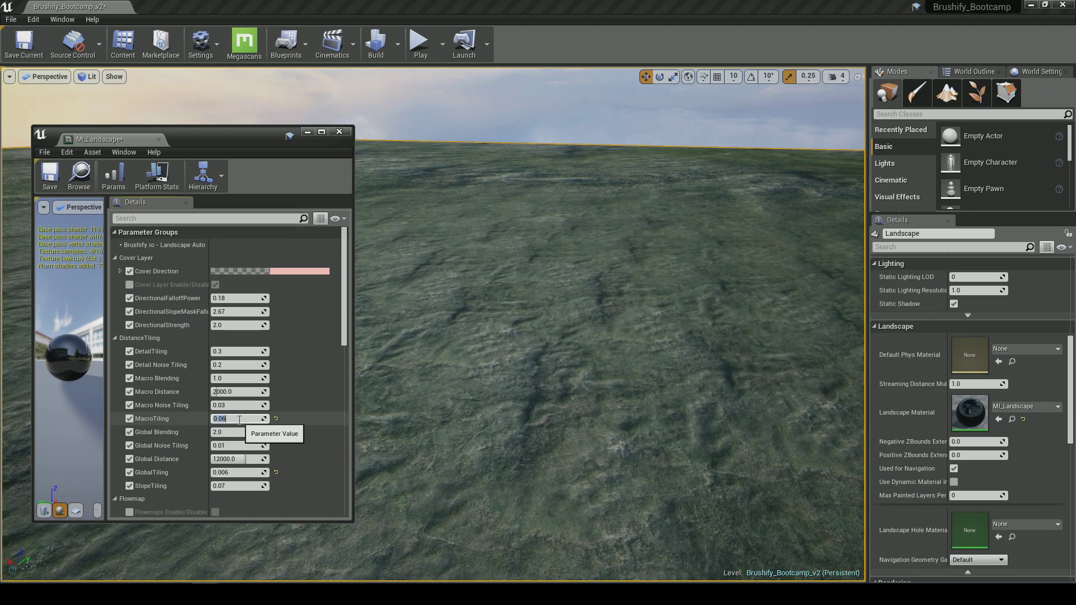
{"action": "type", "text": "4"}
{"action": "key", "text": "Return"}
{"action": "type", "text": "0.03"}
{"action": "key", "text": "Return"}
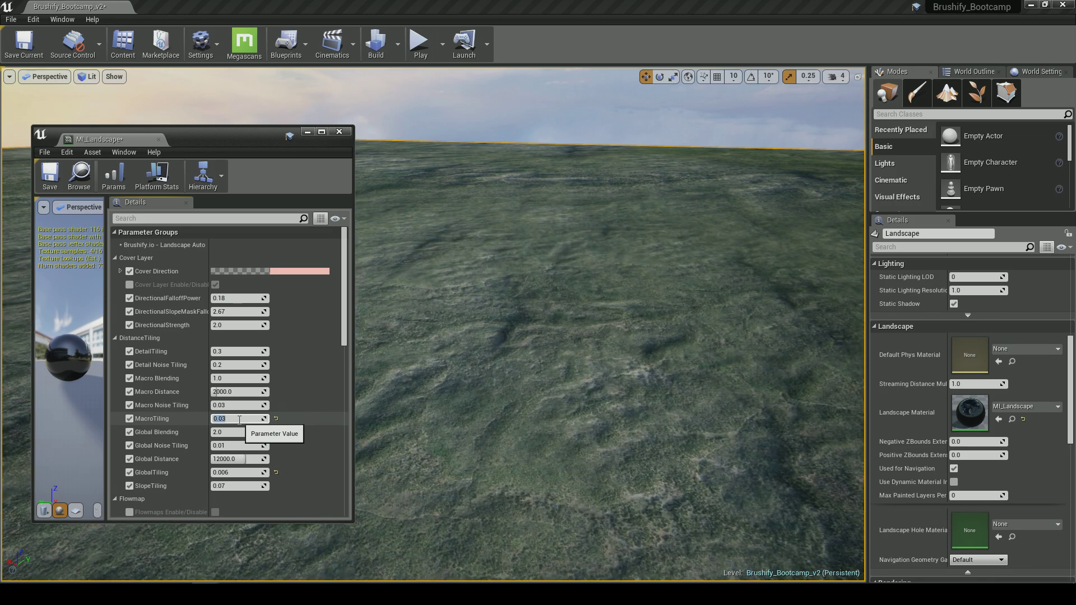
{"action": "type", "text": "0.04"}
{"action": "key", "text": "Return"}
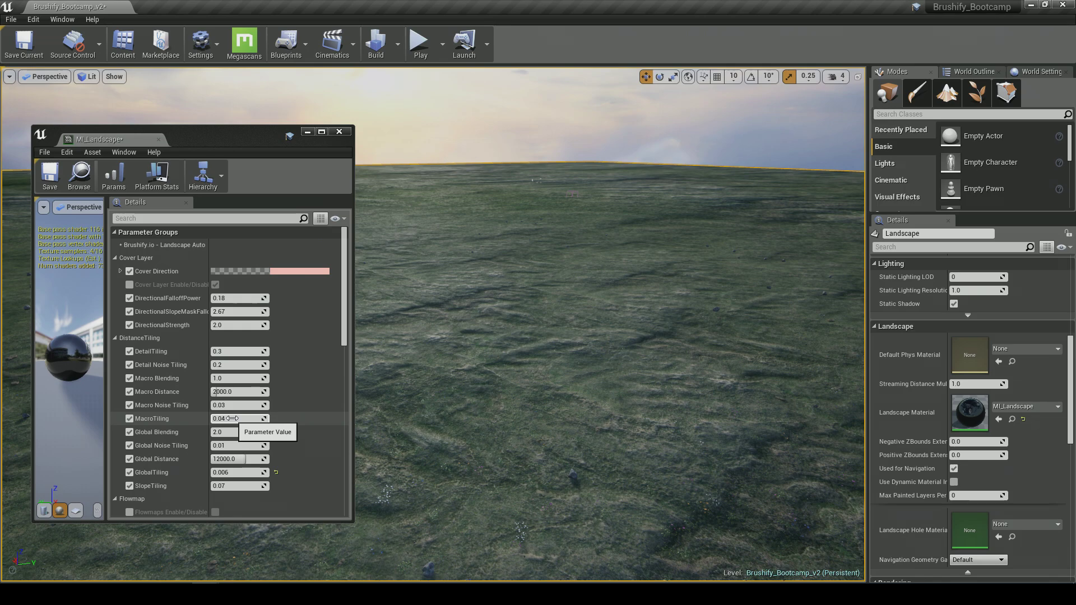
- Pull back above the landscape, clear the material editor out of the way and examine the tiling across the whole surface
{"action": "right_click_drag", "start_coordinate": [503, 422], "coordinate": [549, 490]}
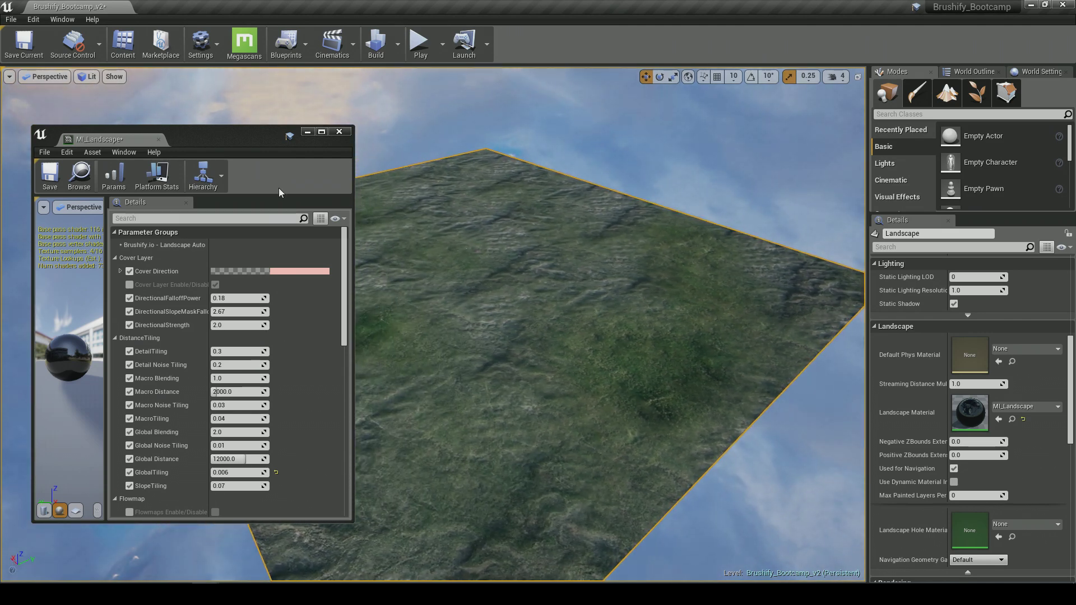
{"action": "left_click_drag", "start_coordinate": [238, 141], "coordinate": [231, 152]}
{"action": "right_click_drag", "start_coordinate": [403, 224], "coordinate": [404, 224]}
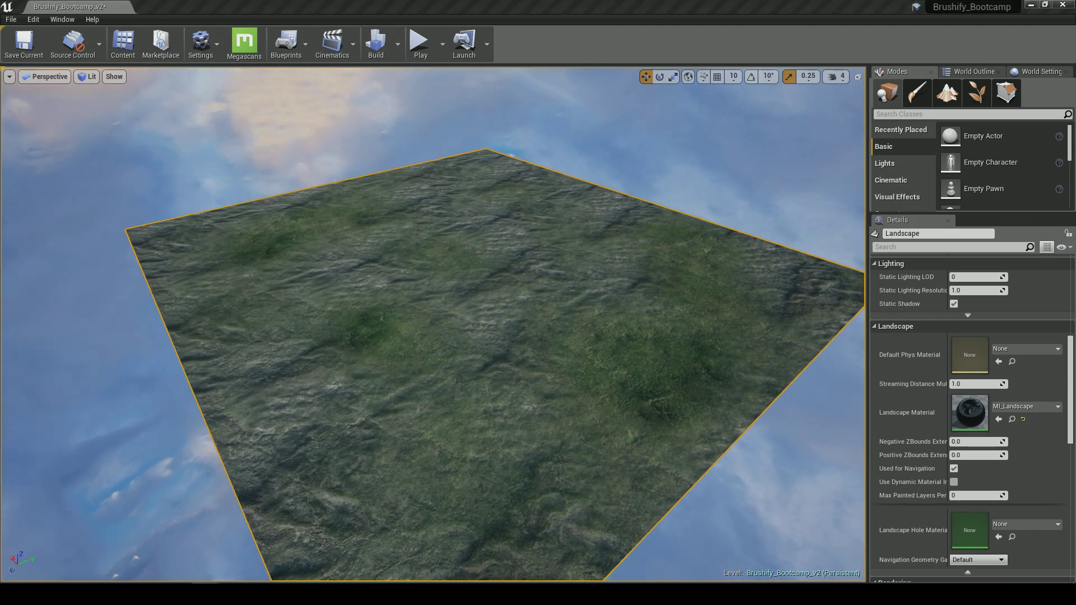
{"action": "right_click_drag", "start_coordinate": [408, 345], "coordinate": [443, 347]}
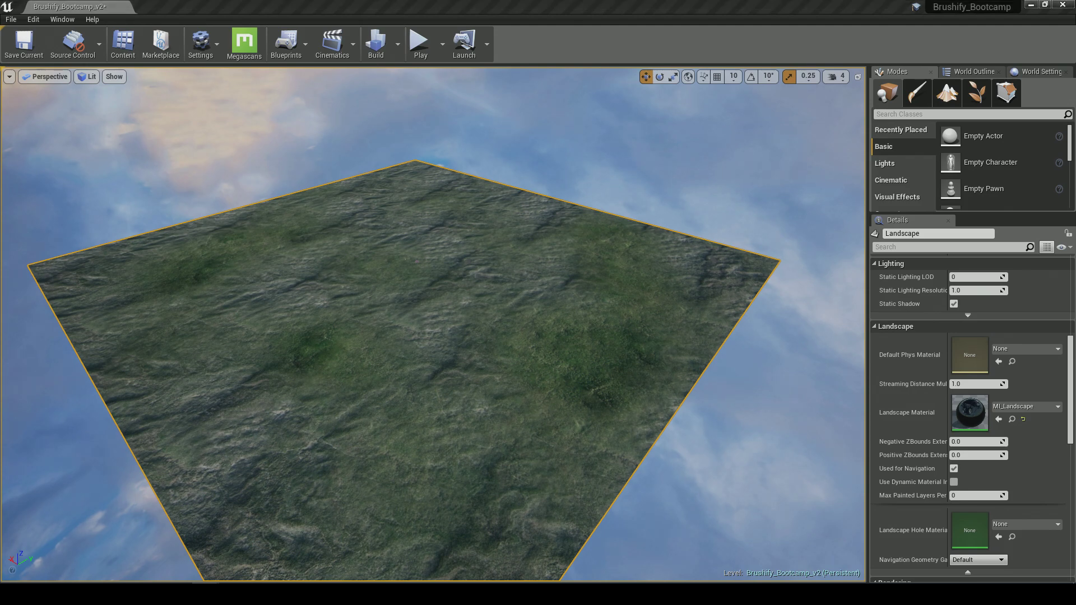
- Locate the assigned MI_Landscape asset in the Content Browser and move the browser window off the landscape
{"action": "left_click", "coordinate": [1011, 419]}
{"action": "left_click", "coordinate": [371, 376]}
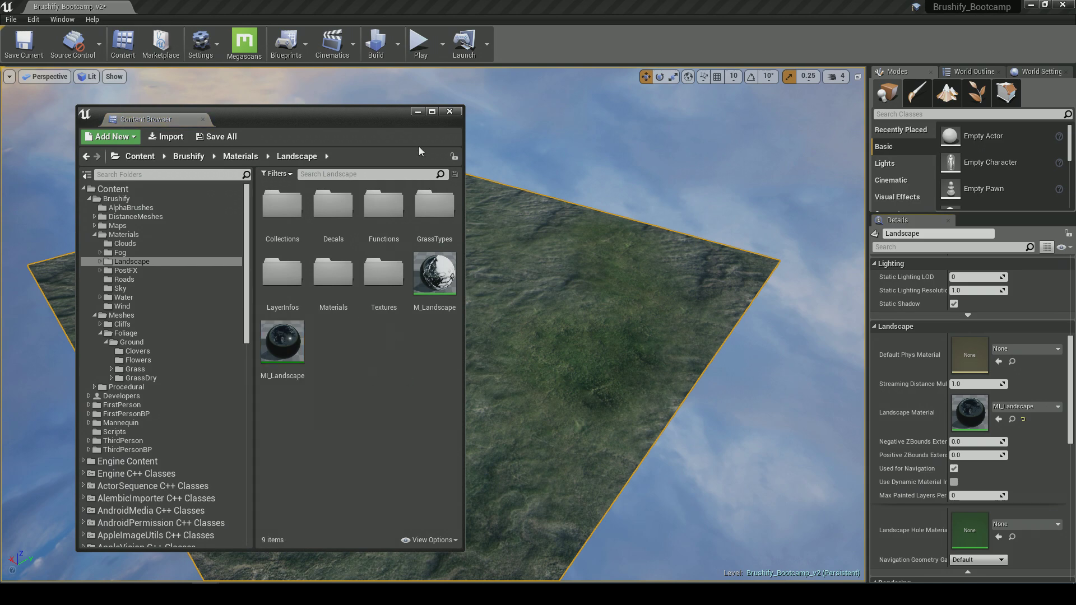
{"action": "left_click_drag", "start_coordinate": [417, 113], "coordinate": [869, 107]}
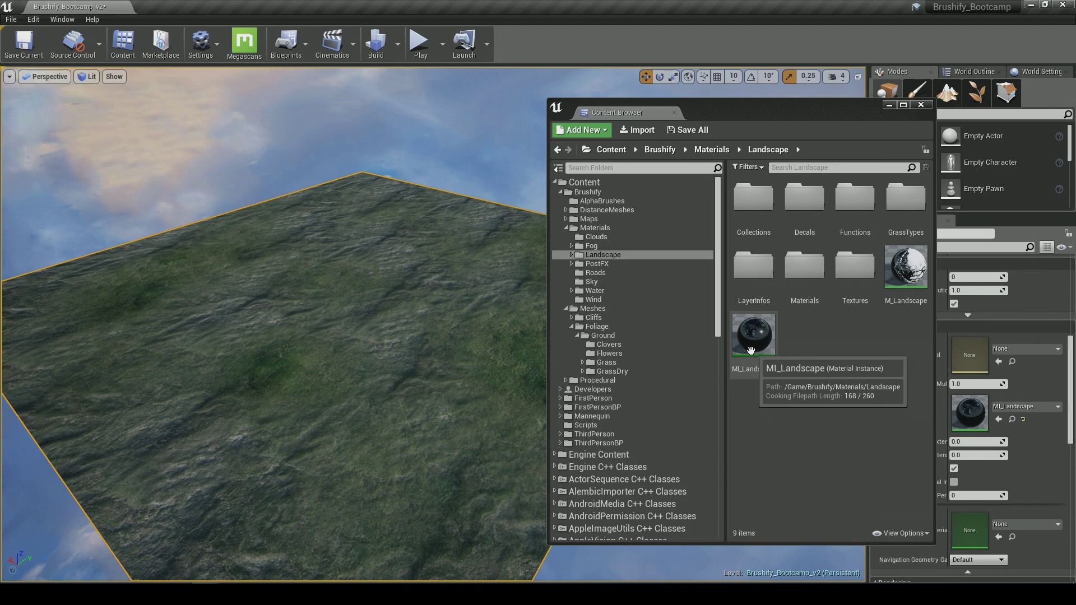
- Create a folder named MaterialOverride in Brushify/Maps/Brushify_Bootcamp and open it
{"action": "left_click", "coordinate": [588, 220]}
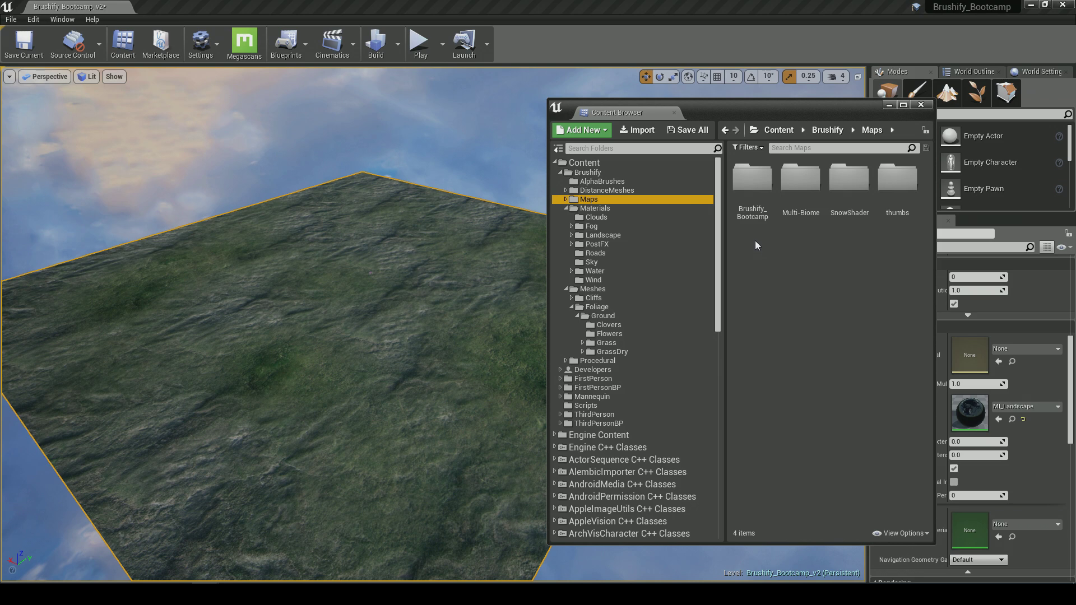
{"action": "double_click", "coordinate": [752, 202]}
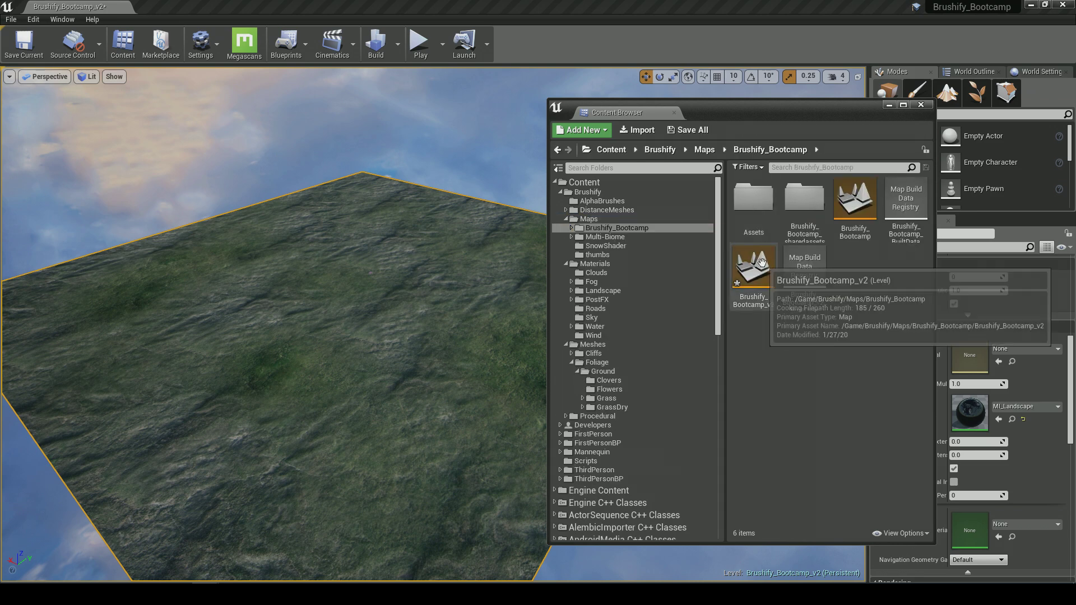
{"action": "right_click", "coordinate": [757, 334]}
{"action": "left_click", "coordinate": [783, 239]}
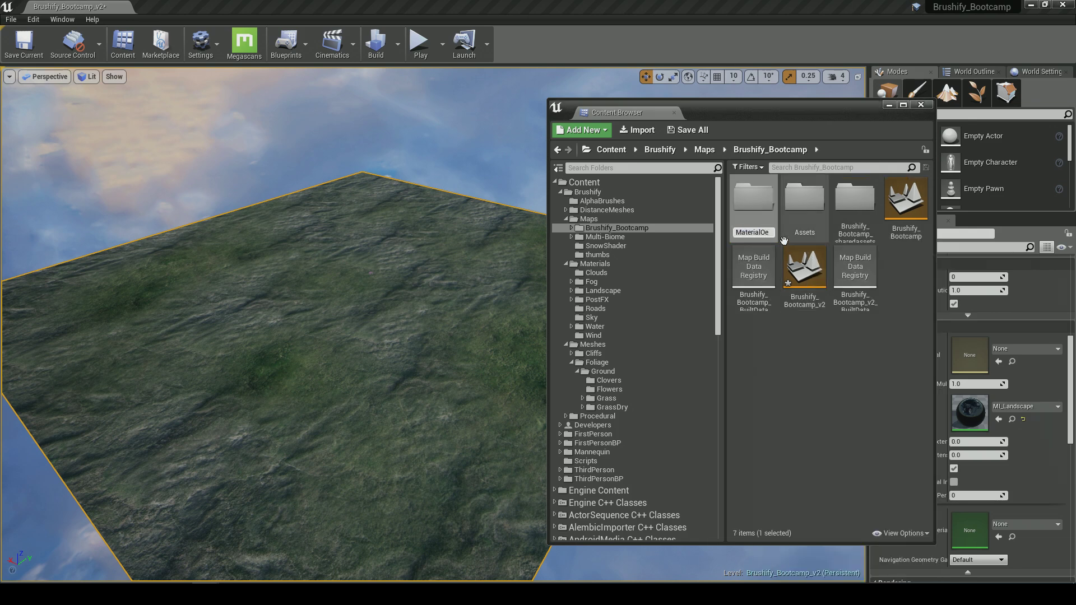
{"action": "key", "text": "Return"}
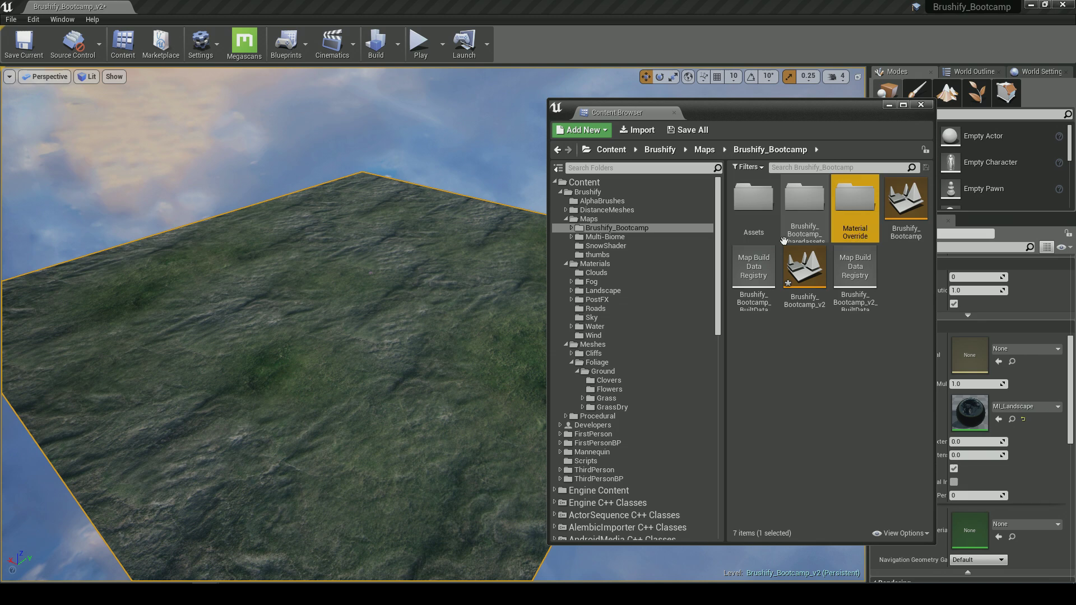
{"action": "double_click", "coordinate": [842, 219]}
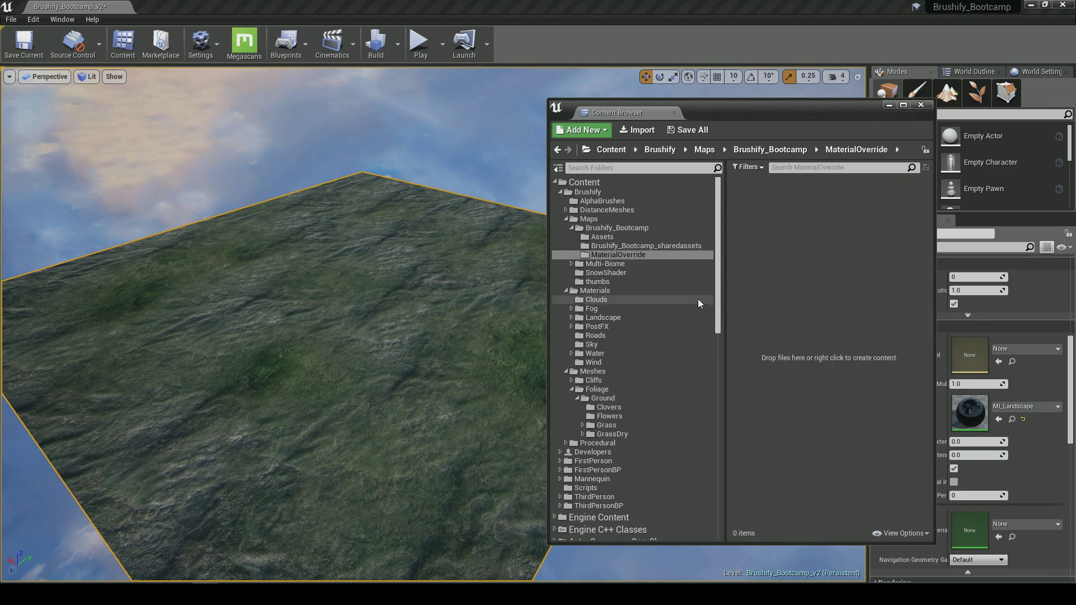
- Copy MI_Landscape from Brushify/Materials/Landscape into the MaterialOverride folder and open that folder
{"action": "left_click", "coordinate": [1012, 420]}
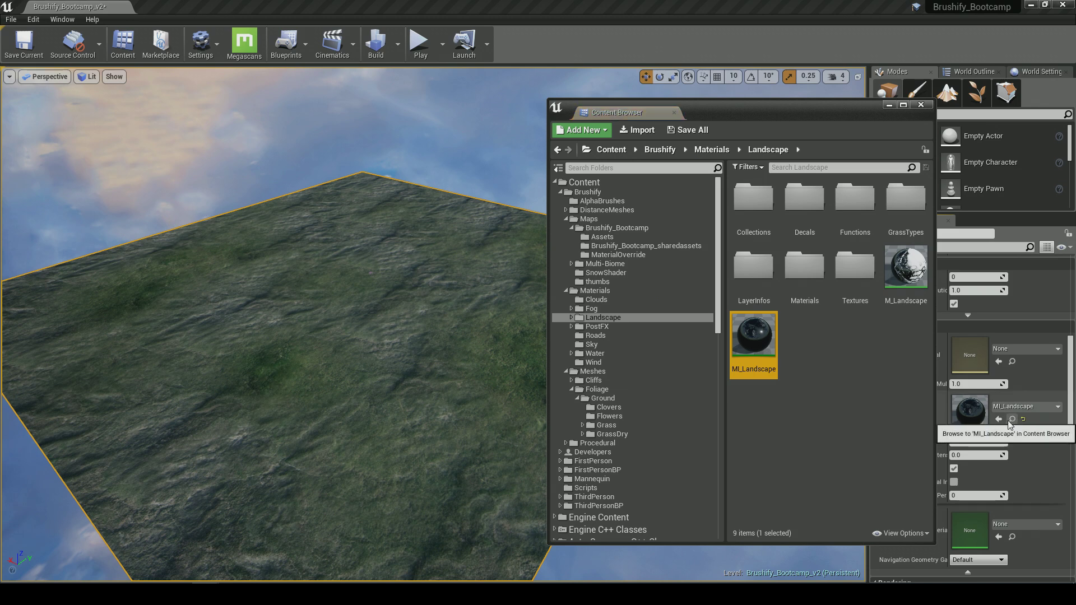
{"action": "left_click_drag", "start_coordinate": [760, 346], "coordinate": [633, 256]}
{"action": "left_click", "coordinate": [653, 270]}
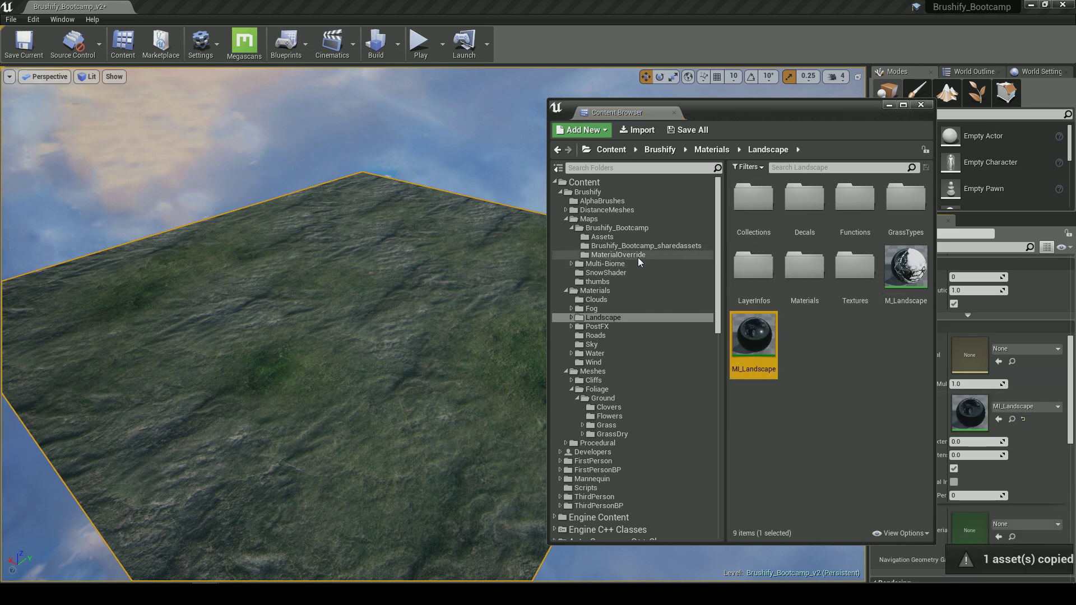
{"action": "left_click", "coordinate": [622, 255]}
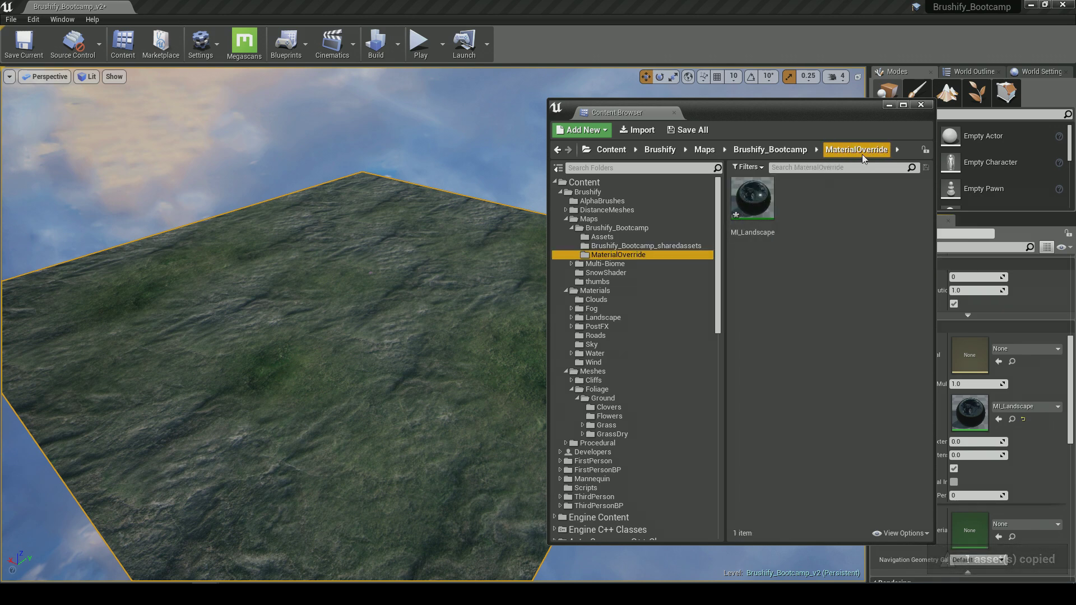
- Assign the MI_Landscape copy from MaterialOverride as the landscape's Landscape Material
{"action": "left_click", "coordinate": [770, 233]}
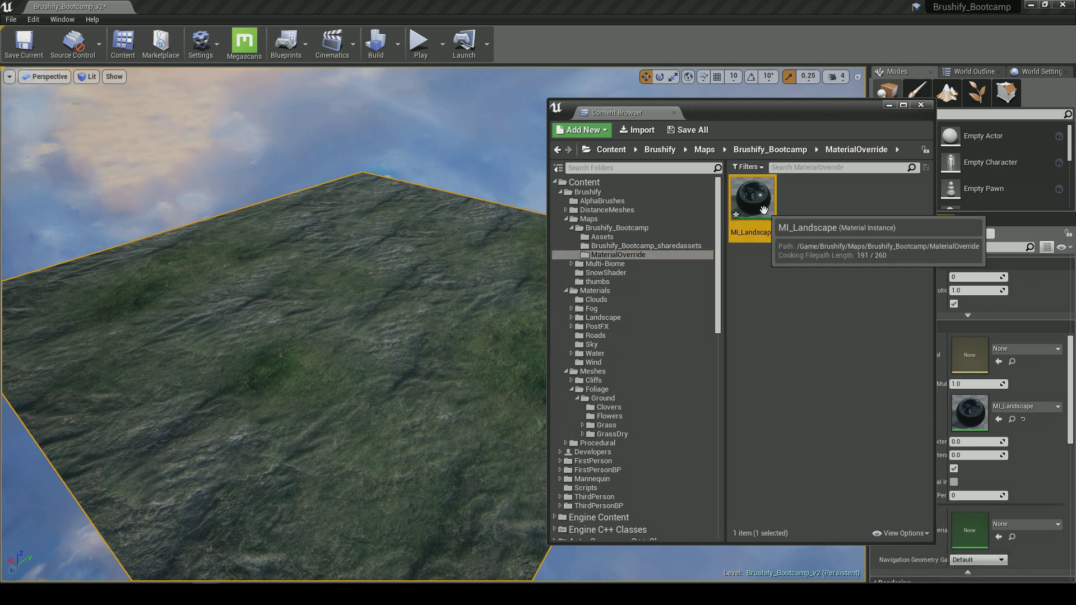
{"action": "left_click_drag", "start_coordinate": [774, 239], "coordinate": [972, 413]}
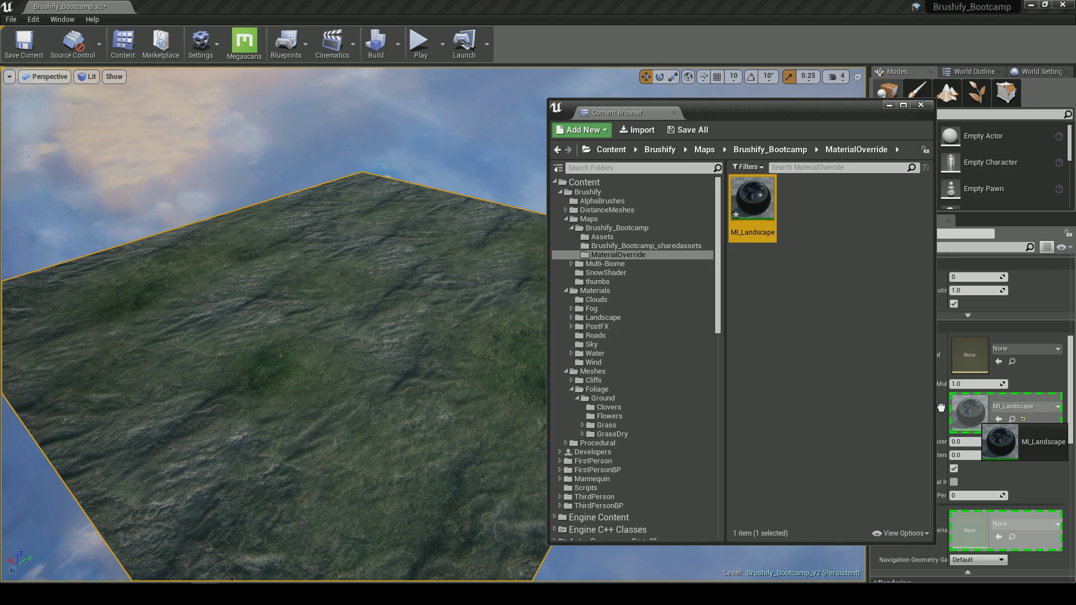
{"action": "left_click_drag", "start_coordinate": [941, 408], "coordinate": [942, 410]}
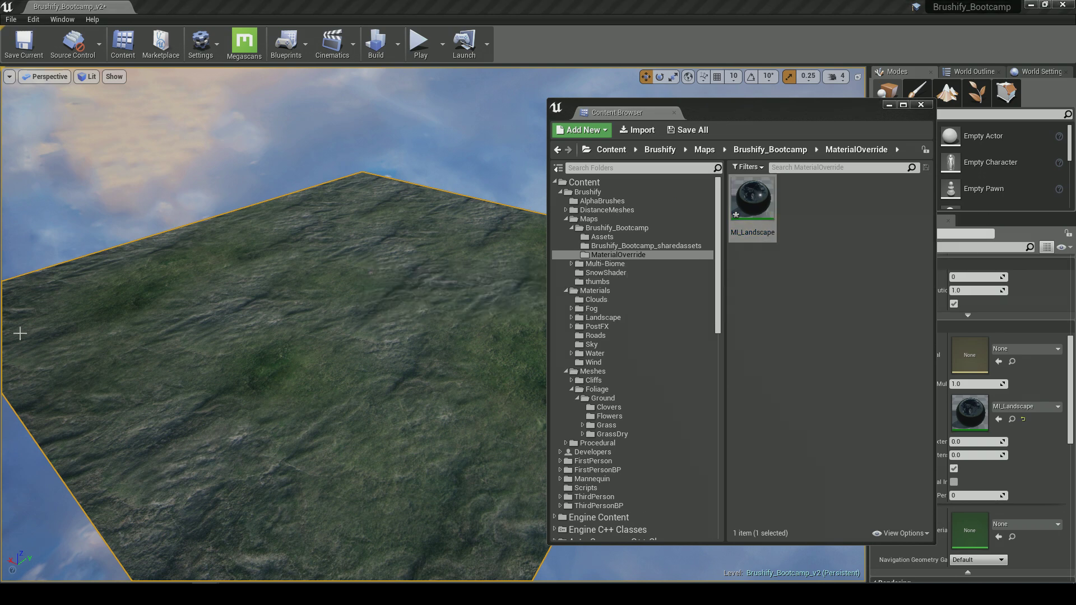
- Check the DistanceTiling values in the material editor and save the MI_Landscape copy in MaterialOverride
{"action": "left_click_drag", "start_coordinate": [329, 154], "coordinate": [348, 132]}
{"action": "scroll", "coordinate": [389, 457], "scroll_direction": "down", "scroll_amount": 2}
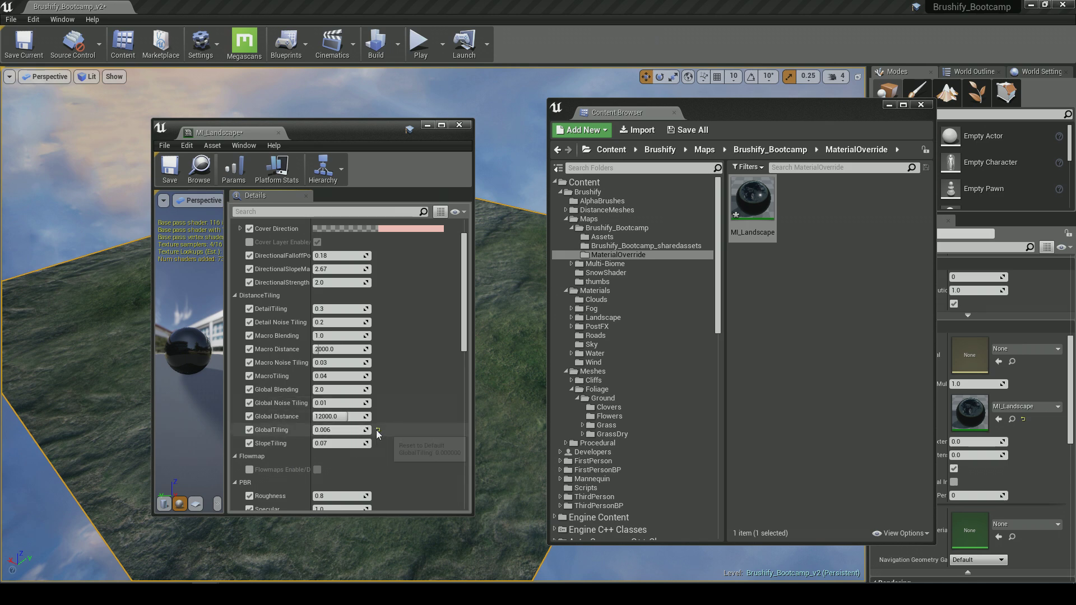
{"action": "right_click", "coordinate": [735, 213]}
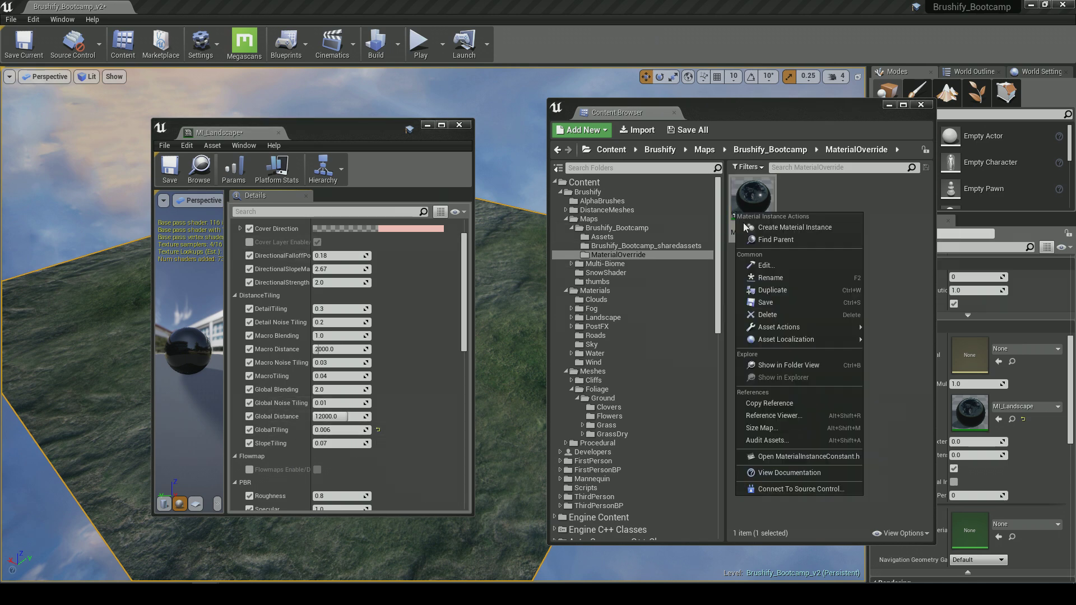
{"action": "left_click", "coordinate": [765, 301]}
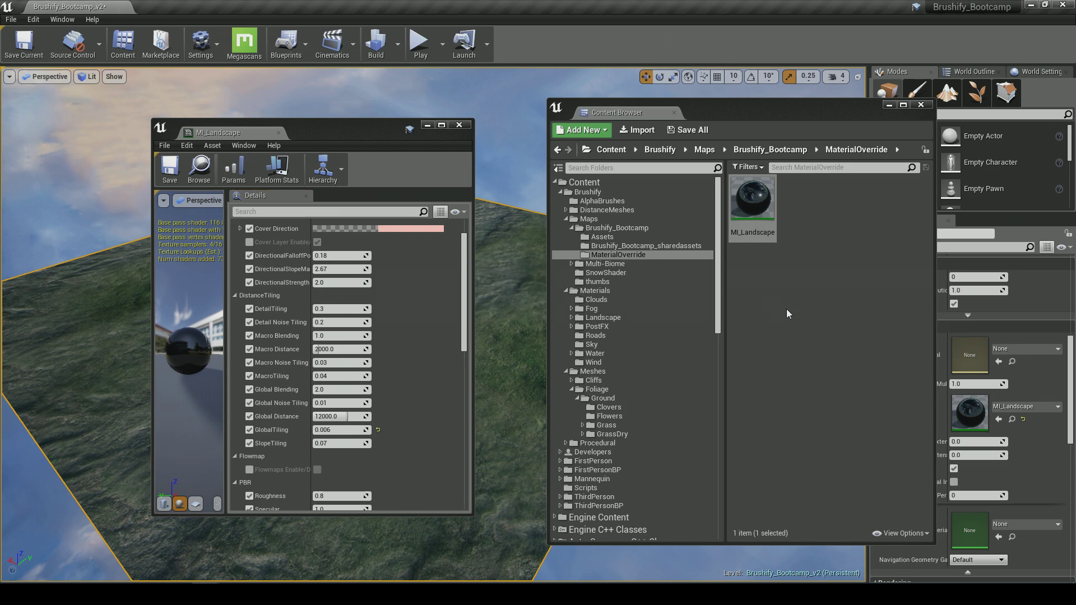
{"action": "left_click_drag", "start_coordinate": [349, 128], "coordinate": [631, 123]}
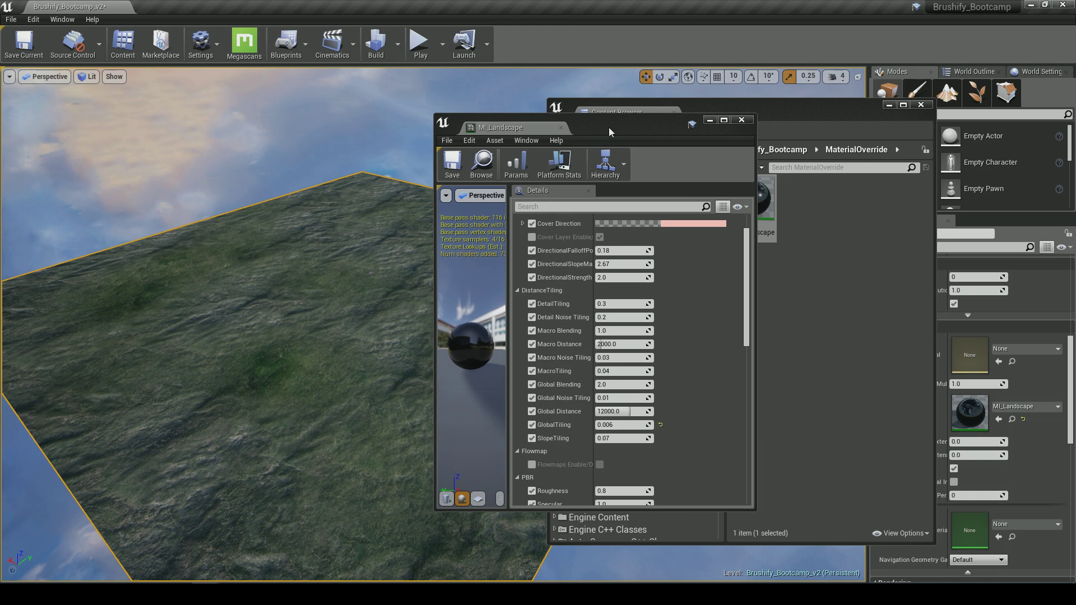
- Close the MI_Landscape material editor and minimize the Content Browser to show the whole landscape
{"action": "left_click_drag", "start_coordinate": [608, 126], "coordinate": [541, 114]}
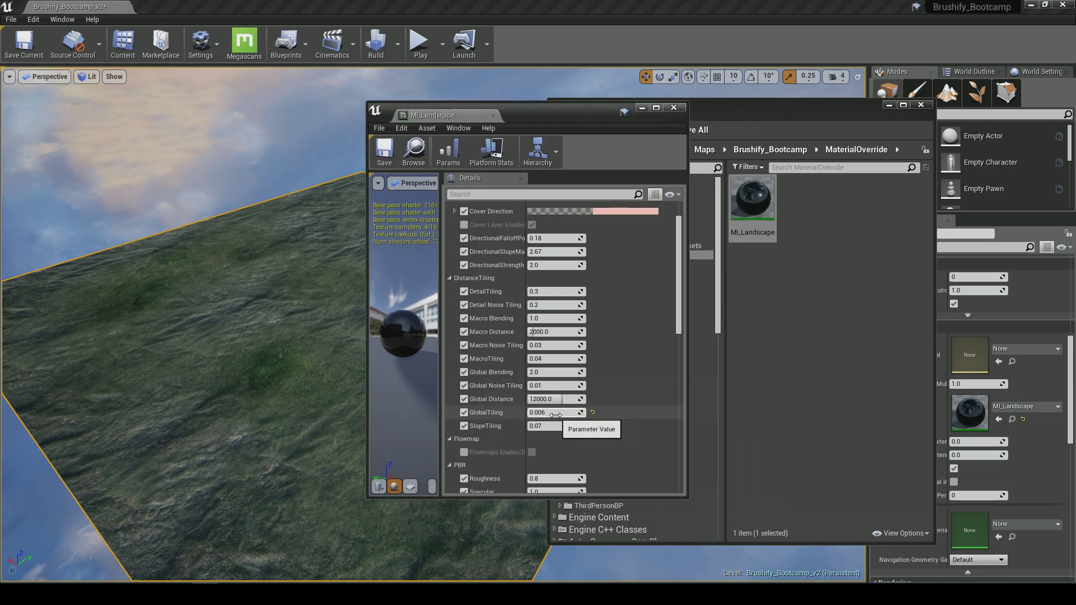
{"action": "left_click", "coordinate": [673, 107]}
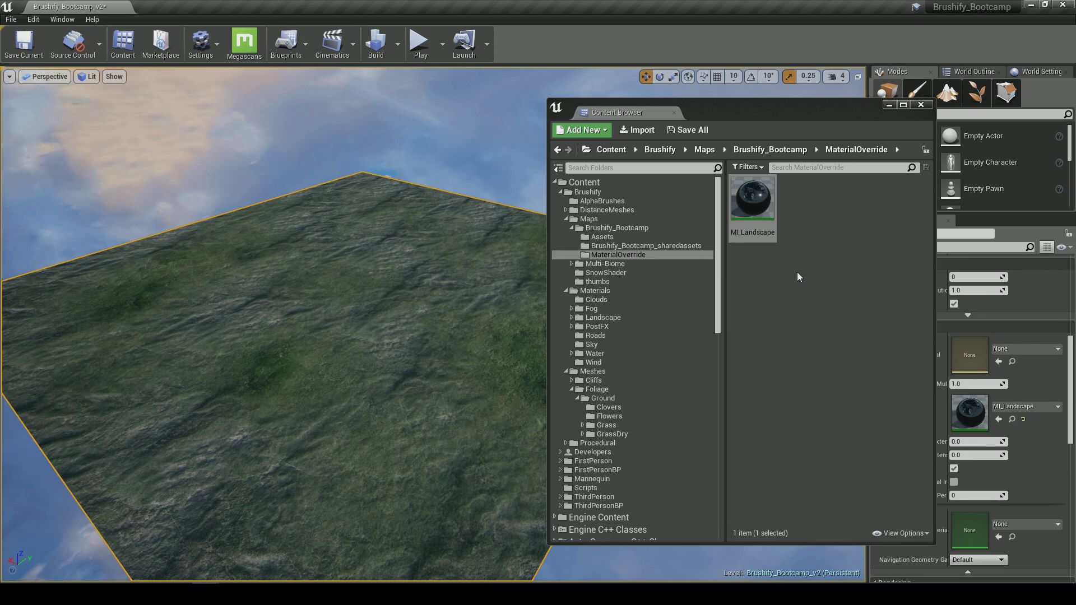
{"action": "left_click", "coordinate": [889, 106]}
{"action": "mouse_move", "coordinate": [579, 269]}
{"action": "right_mouse_down"}
{"action": "mouse_move", "coordinate": [552, 258]}
{"action": "mouse_move", "coordinate": [493, 264]}
{"action": "mouse_move", "coordinate": [578, 269]}
{"action": "right_mouse_up"}
{"action": "key", "text": "w"}
{"action": "key", "text": "d"}
{"action": "key", "text": "a"}
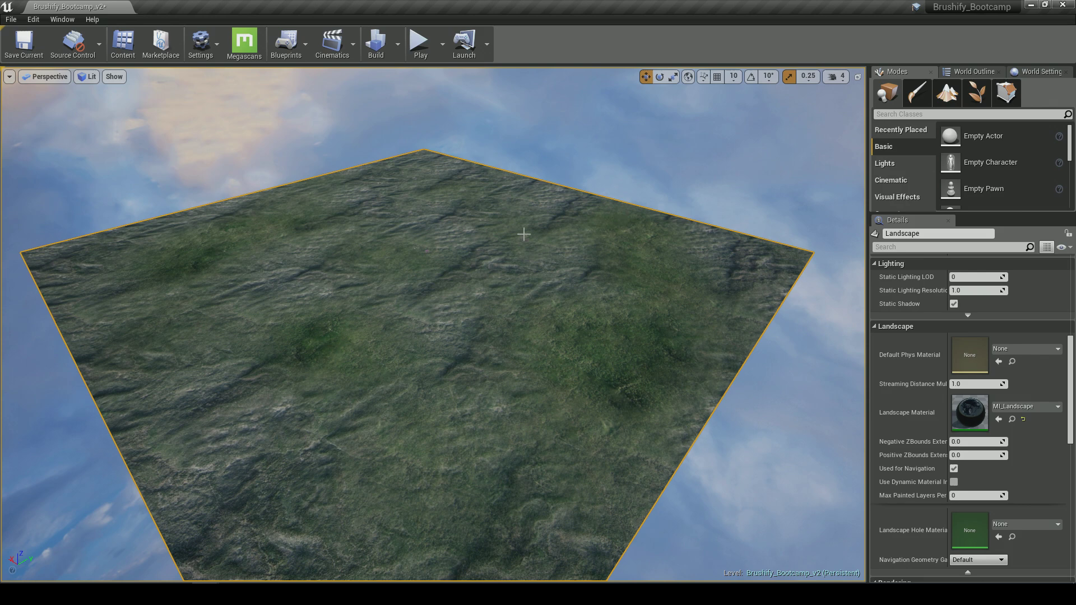
{"action": "right_click_drag", "start_coordinate": [167, 262], "coordinate": [167, 262]}
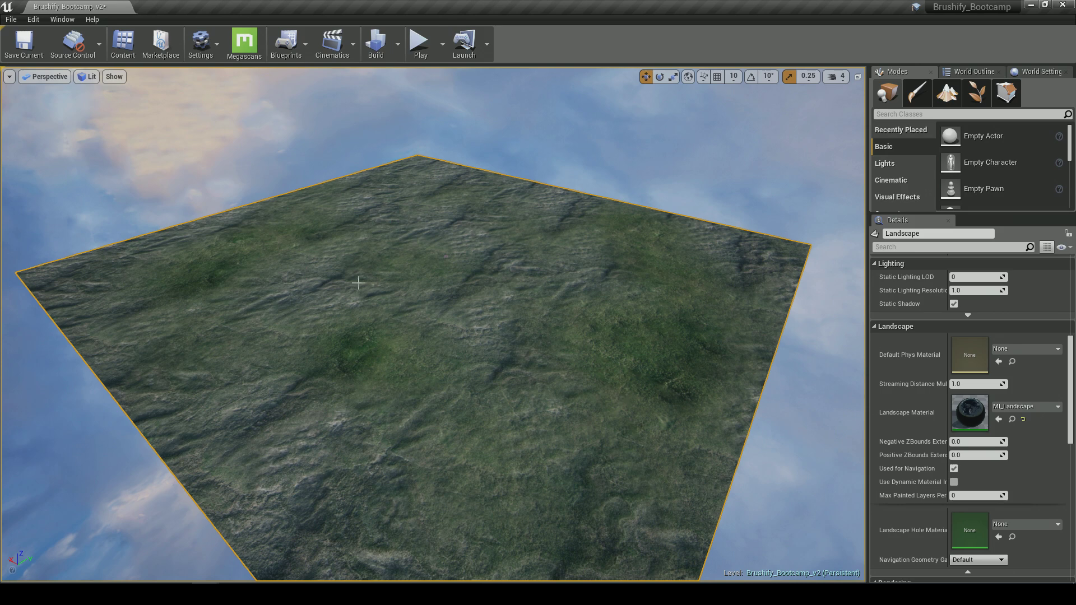
- Switch to Landscape mode, and hide and restore the Modes panel
{"action": "left_click", "coordinate": [944, 100]}
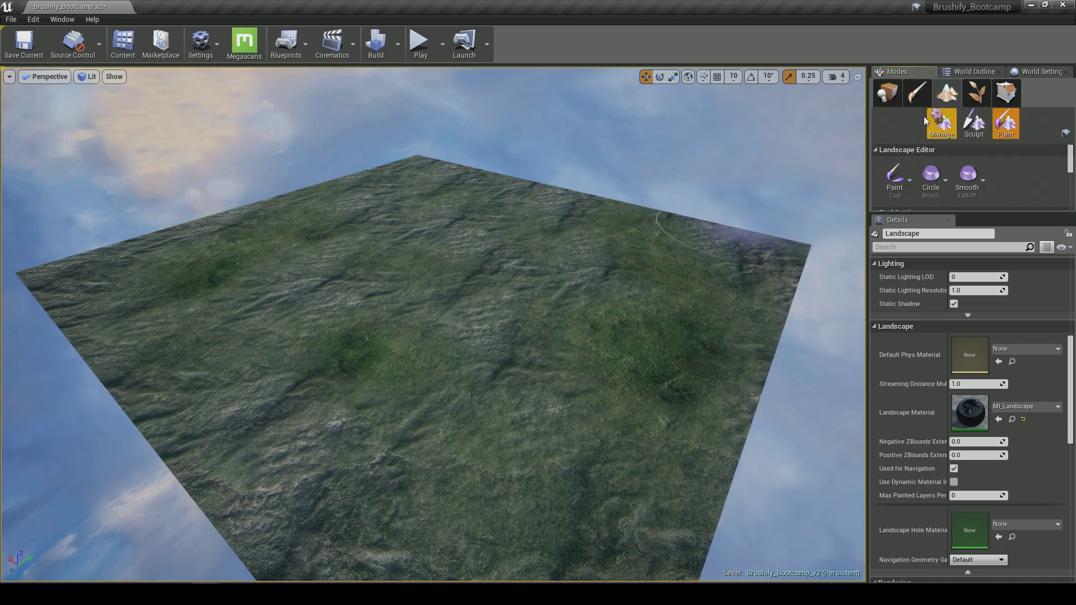
{"action": "left_click", "coordinate": [50, 22]}
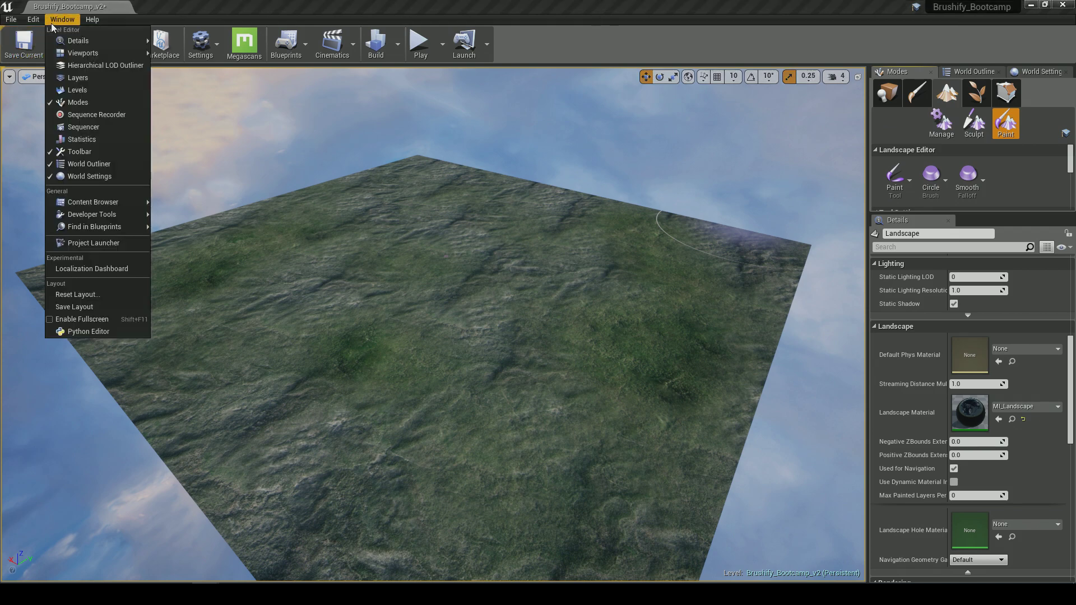
{"action": "left_click", "coordinate": [78, 103]}
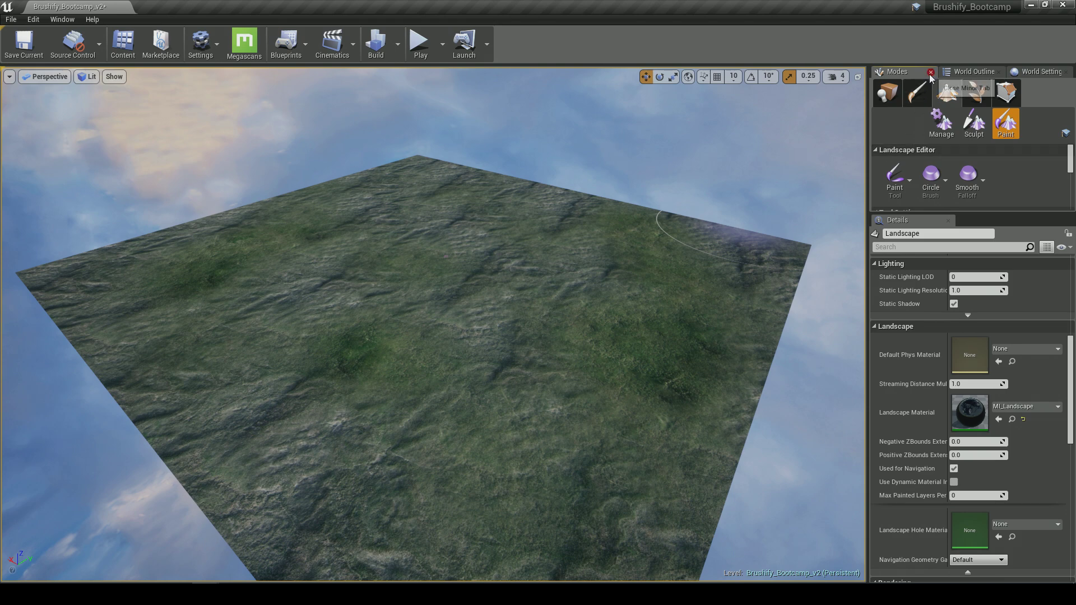
{"action": "left_click", "coordinate": [62, 19]}
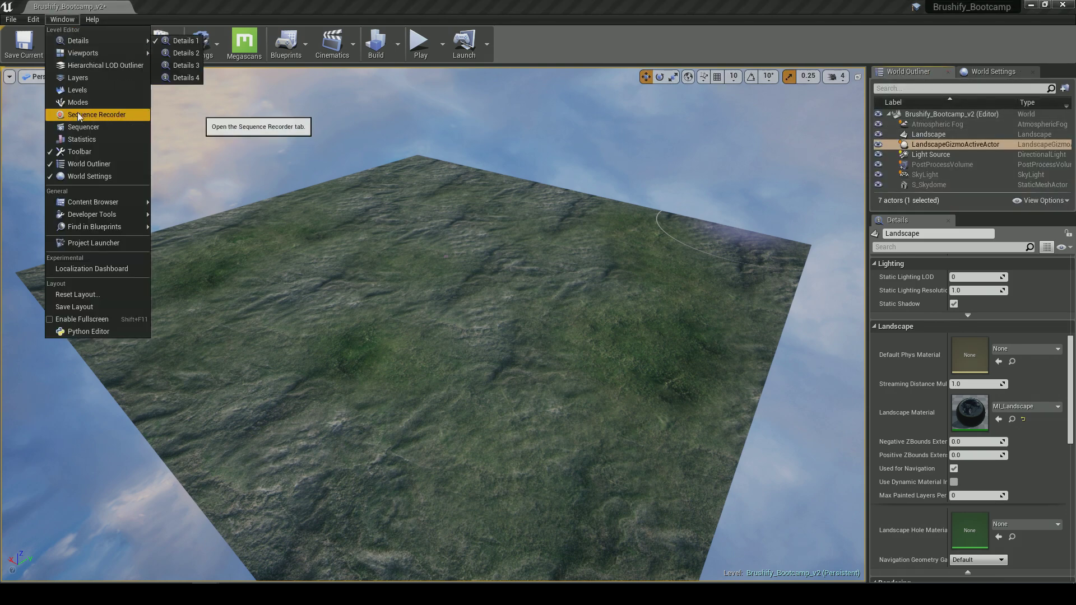
{"action": "left_click", "coordinate": [76, 113]}
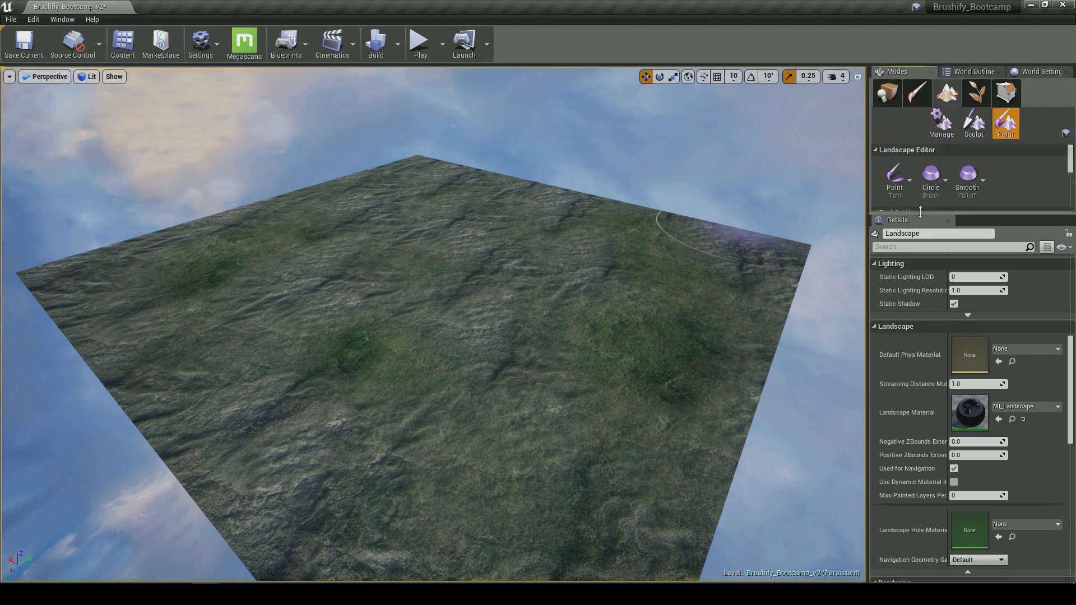
- Enlarge the Modes panel so the landscape tool settings, brush settings and target layers have more room above the Details panel
{"action": "left_click_drag", "start_coordinate": [920, 211], "coordinate": [918, 434]}
{"action": "scroll", "coordinate": [900, 303], "scroll_direction": "down", "scroll_amount": 2}
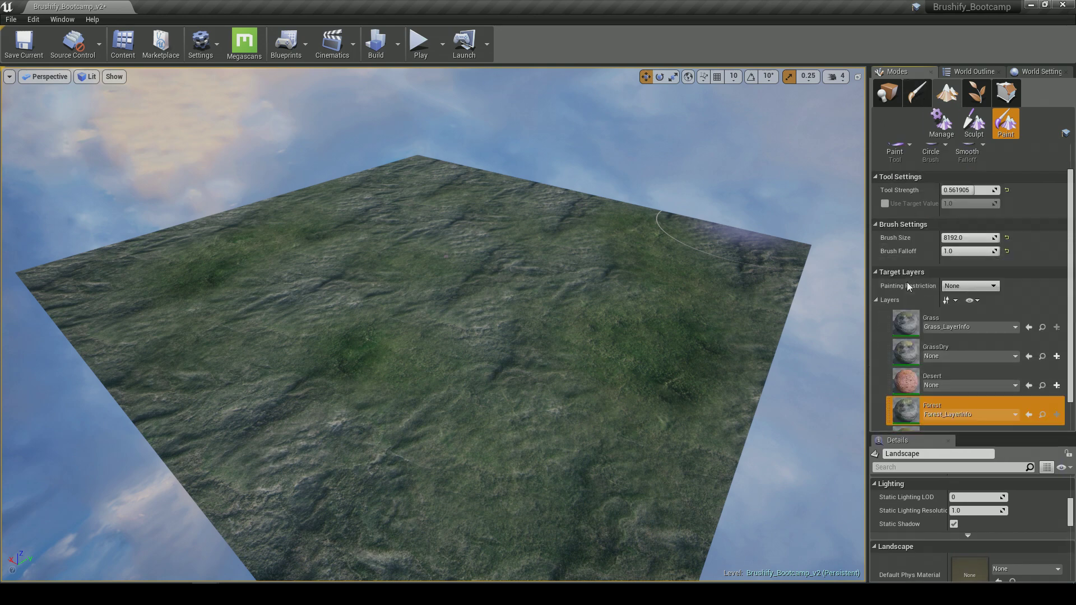
{"action": "scroll", "coordinate": [903, 341], "scroll_direction": "up", "scroll_amount": 1}
{"action": "mouse_move", "coordinate": [619, 293]}
{"action": "right_mouse_down"}
{"action": "mouse_move", "coordinate": [650, 294]}
{"action": "mouse_move", "coordinate": [632, 291]}
{"action": "right_mouse_up"}
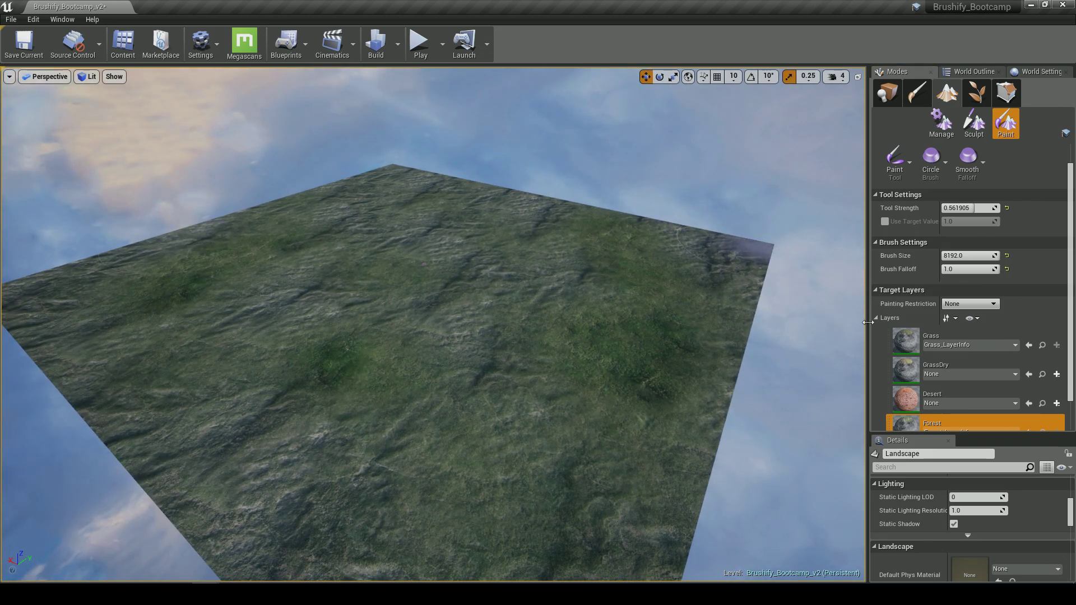
{"action": "left_click_drag", "start_coordinate": [966, 432], "coordinate": [972, 374]}
{"action": "scroll", "coordinate": [959, 496], "scroll_direction": "up", "scroll_amount": 4}
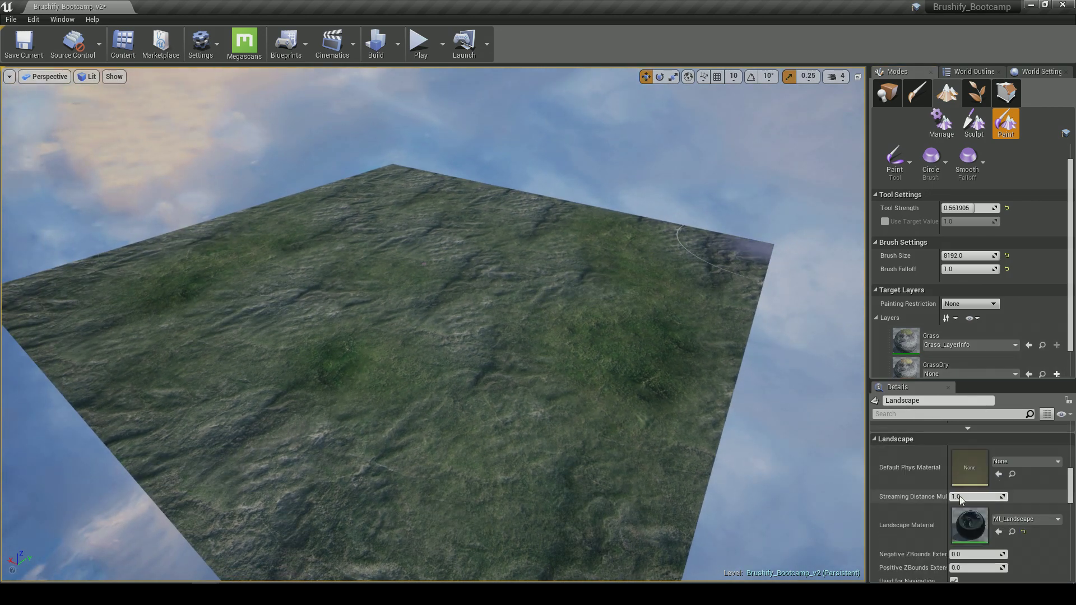
{"action": "scroll", "coordinate": [931, 487], "scroll_direction": "down", "scroll_amount": 7}
{"action": "scroll", "coordinate": [942, 506], "scroll_direction": "up", "scroll_amount": 9}
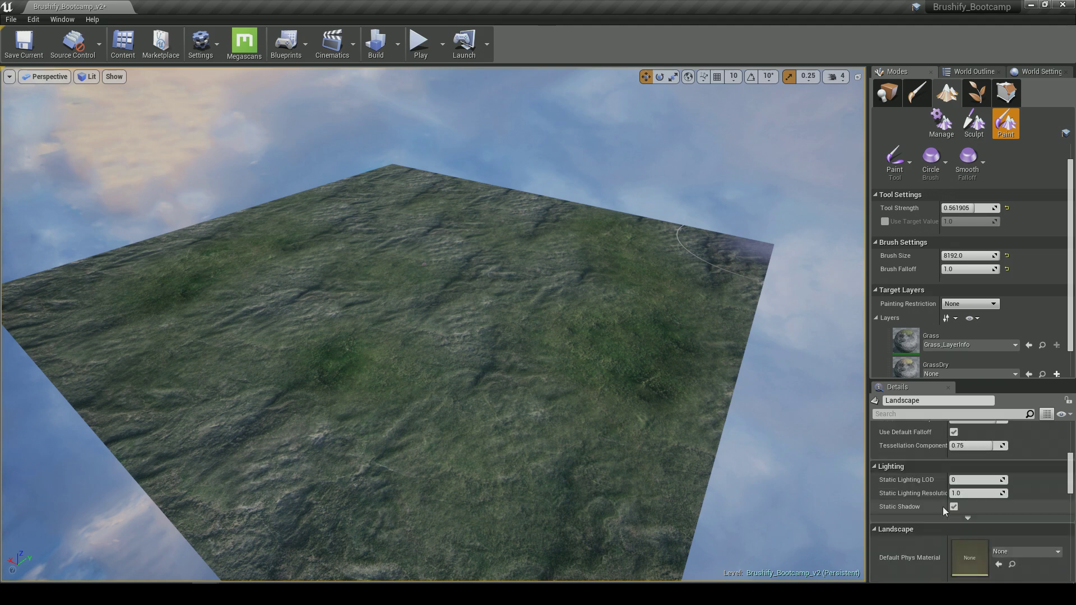
{"action": "mouse_move", "coordinate": [981, 383]}
{"action": "left_mouse_down"}
{"action": "mouse_move", "coordinate": [981, 140]}
{"action": "mouse_move", "coordinate": [981, 437]}
{"action": "mouse_move", "coordinate": [980, 399]}
{"action": "left_mouse_up"}
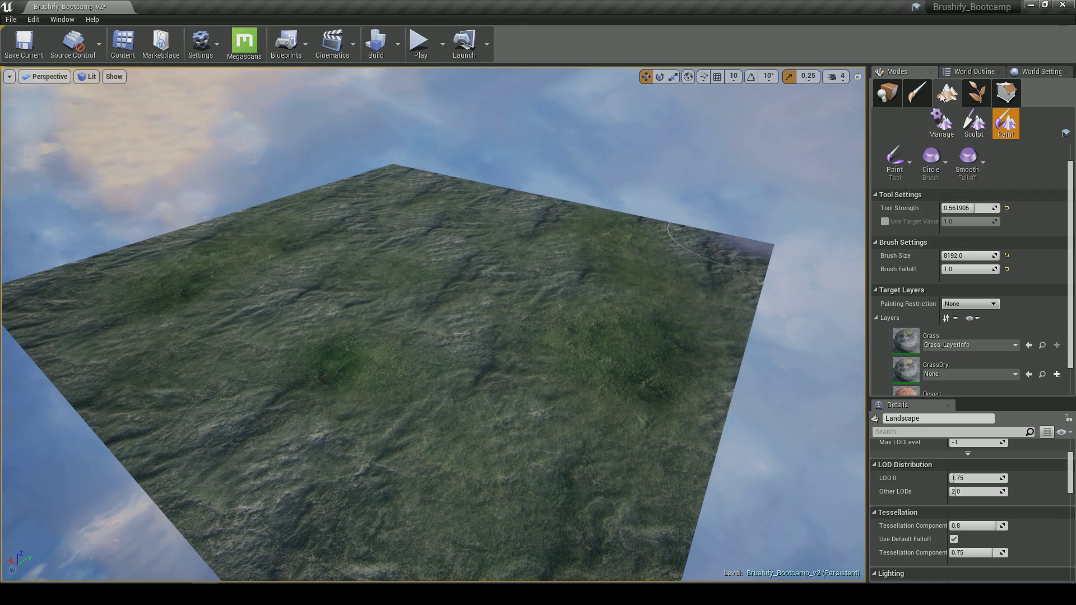
- Switch the landscape editor from painting to sculpting and choose the Sculpt tool in place of Flatten
{"action": "left_click", "coordinate": [975, 133]}
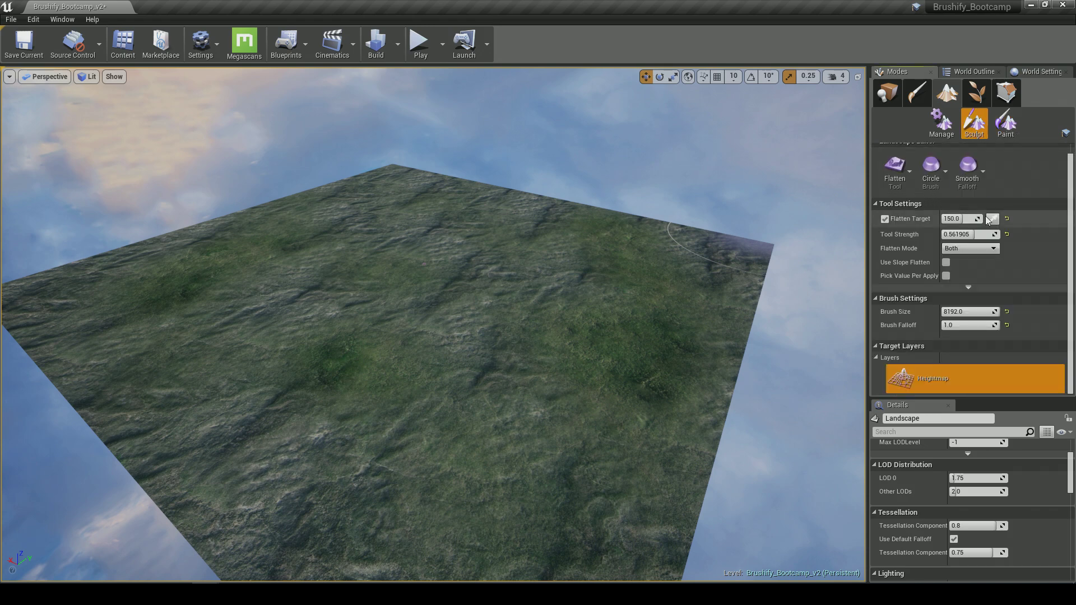
{"action": "left_click", "coordinate": [903, 191]}
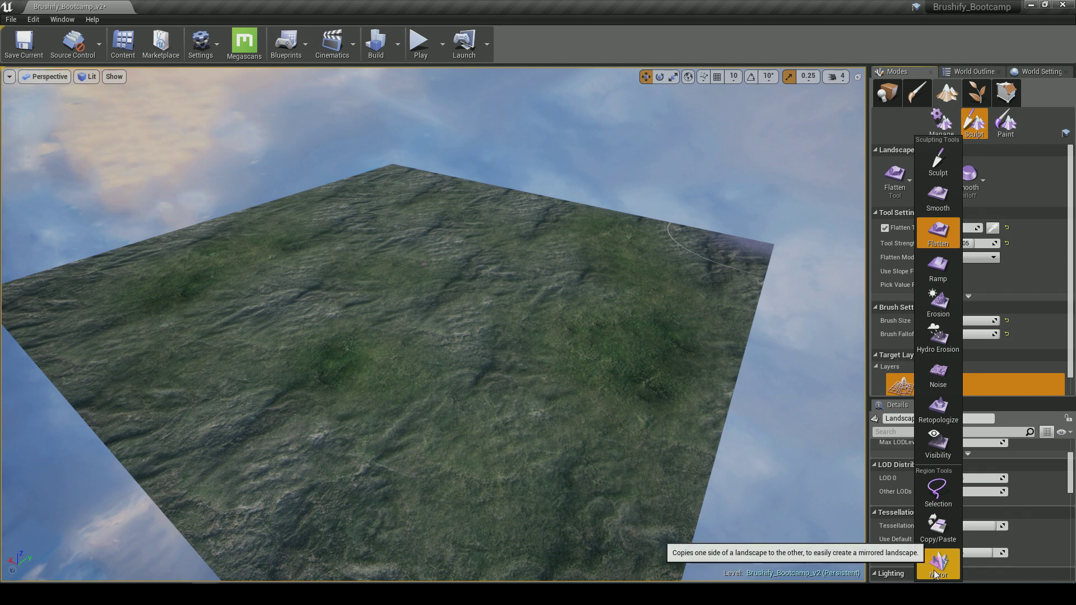
{"action": "left_click", "coordinate": [949, 169]}
{"action": "left_click", "coordinate": [897, 178]}
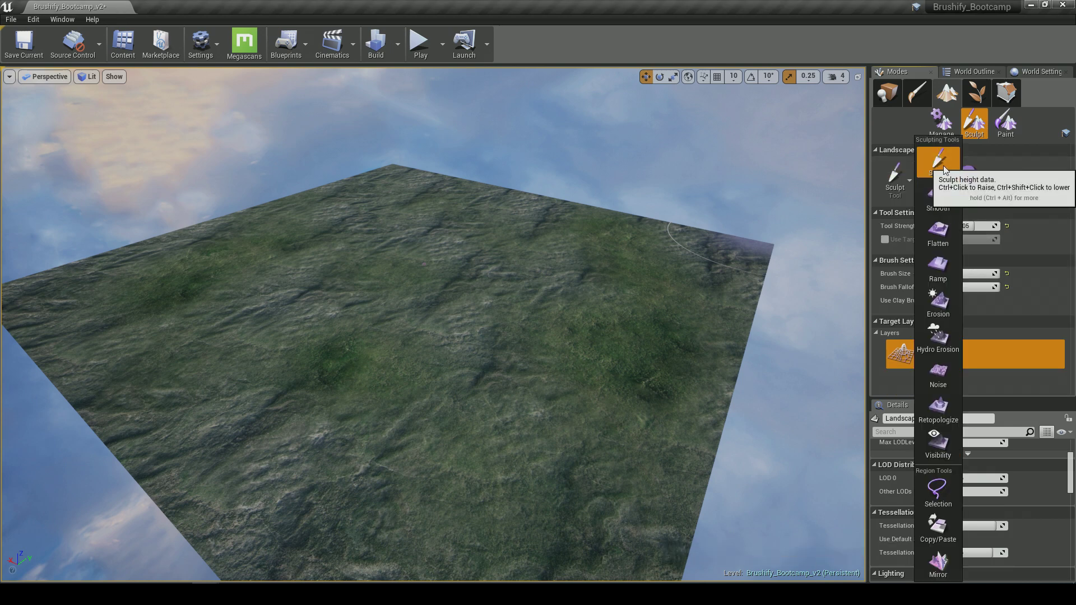
{"action": "left_click", "coordinate": [949, 164]}
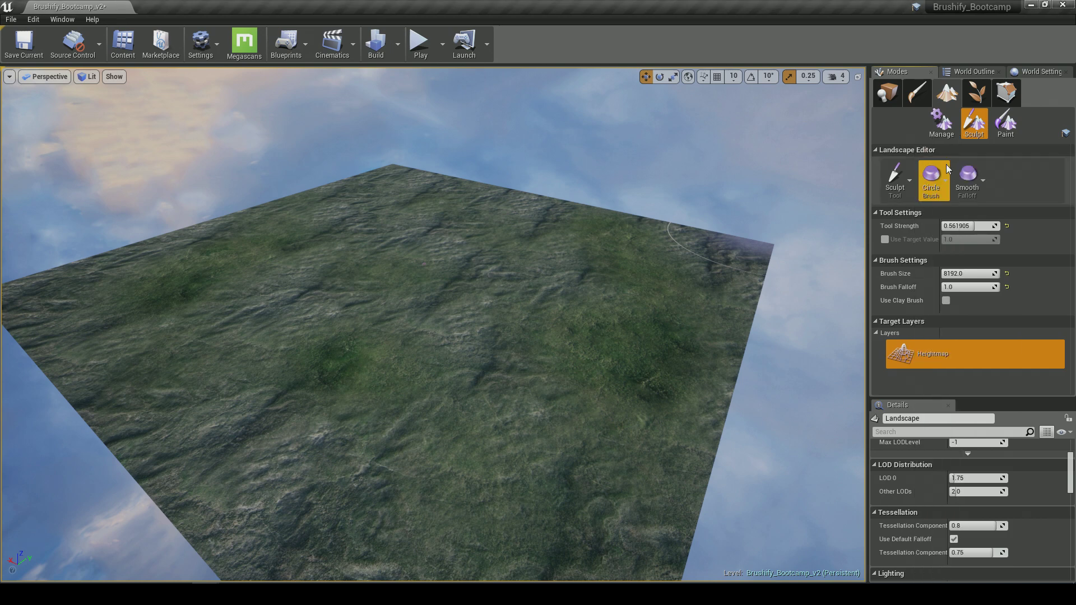
- Sculpt a steep rounded hill and a lower uneven ridge beside it on the landscape with the 8192 circle brush
{"action": "right_click_drag", "start_coordinate": [393, 339], "coordinate": [370, 333]}
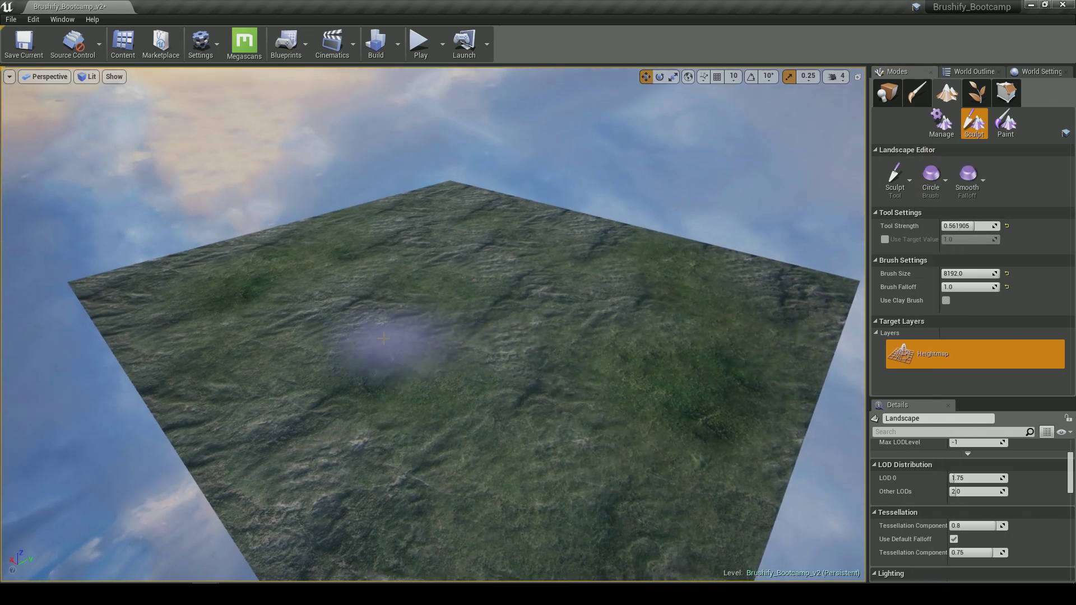
{"action": "left_click_drag", "start_coordinate": [331, 312], "coordinate": [335, 312]}
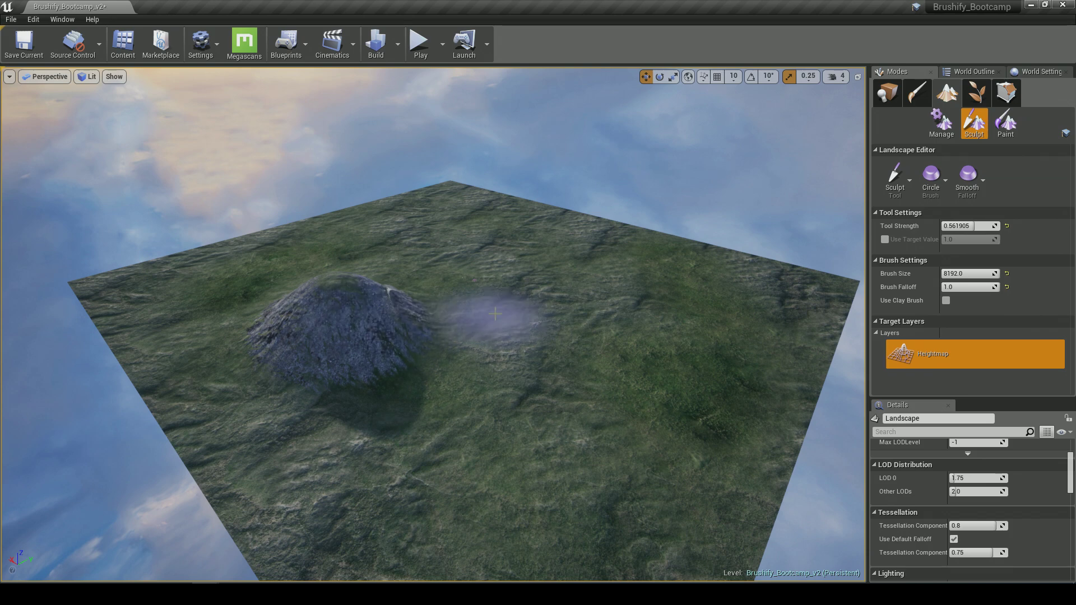
{"action": "left_click_drag", "start_coordinate": [492, 428], "coordinate": [603, 358]}
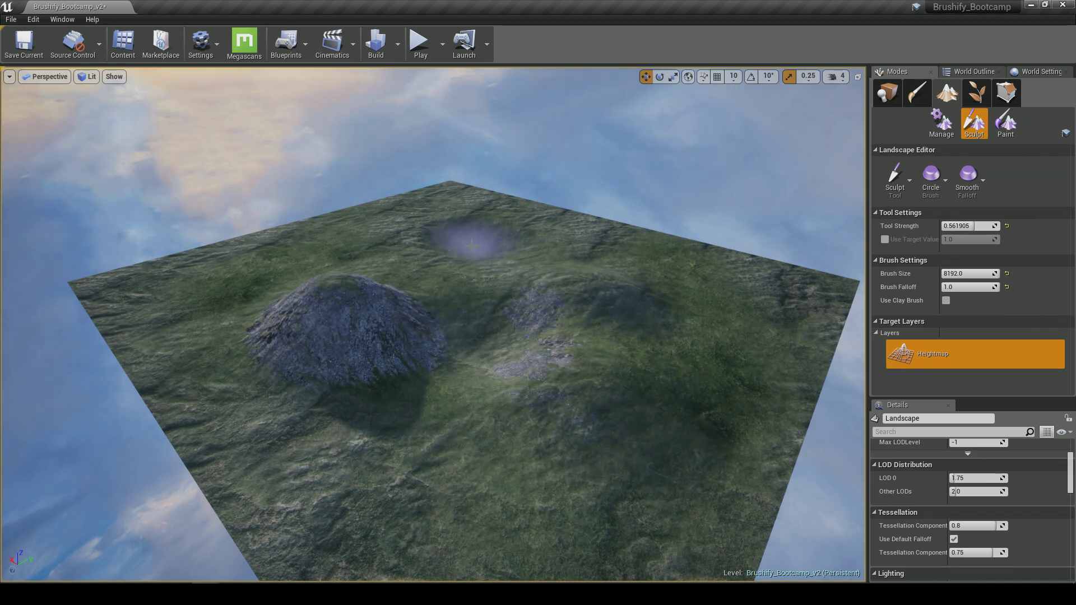
- Fly down to the sculpted hills and examine the rocky slopes and grass blending up close
{"action": "key", "text": "d"}
{"action": "mouse_move", "coordinate": [574, 335]}
{"action": "right_mouse_down"}
{"action": "mouse_move", "coordinate": [528, 338]}
{"action": "mouse_move", "coordinate": [686, 350]}
{"action": "mouse_move", "coordinate": [812, 344]}
{"action": "mouse_move", "coordinate": [860, 328]}
{"action": "right_mouse_up"}
{"action": "key", "text": "a"}
{"action": "key", "text": "w"}
{"action": "key", "text": "a"}
{"action": "key", "text": "d"}
{"action": "key", "text": "w"}
{"action": "key", "text": "a"}
{"action": "key", "text": "w"}
{"action": "key", "text": "a"}
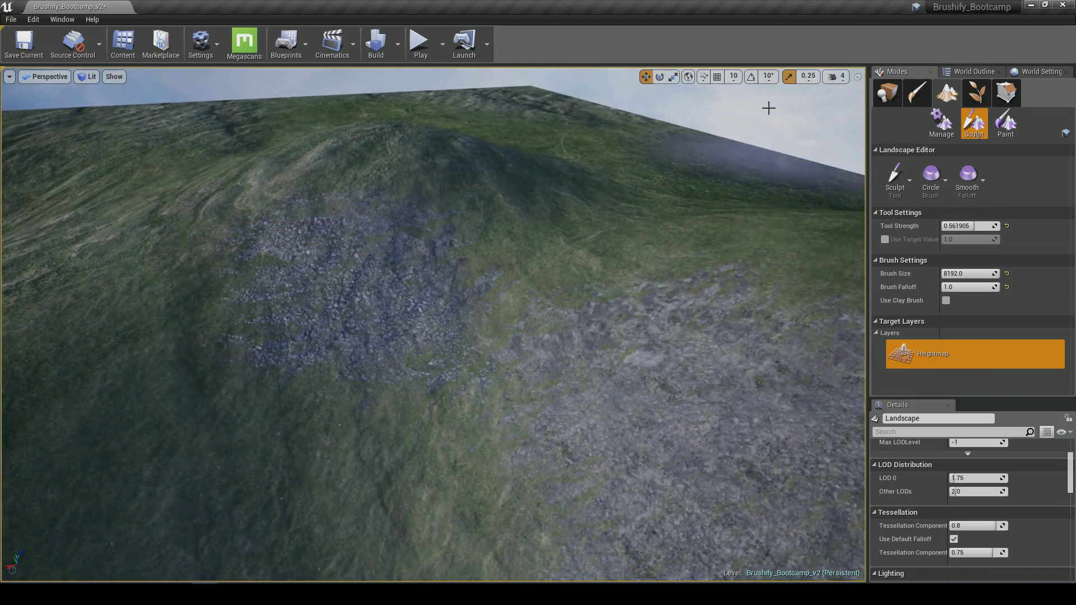
- Switch to Place mode and play the level near the sculpted hills, running the character up the slope to judge the scale
{"action": "left_click", "coordinate": [885, 94]}
{"action": "key", "text": "w"}
{"action": "mouse_move", "coordinate": [589, 280]}
{"action": "right_mouse_down"}
{"action": "mouse_move", "coordinate": [591, 289]}
{"action": "mouse_move", "coordinate": [572, 286]}
{"action": "mouse_move", "coordinate": [493, 241]}
{"action": "right_mouse_up"}
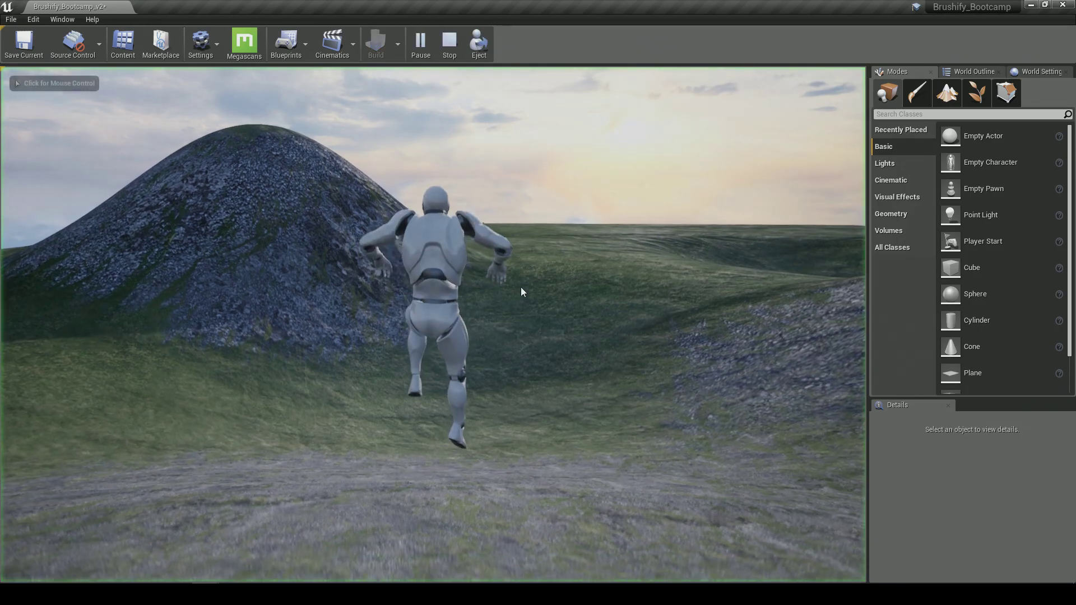
{"action": "left_click", "coordinate": [531, 277]}
{"action": "key", "text": "w"}
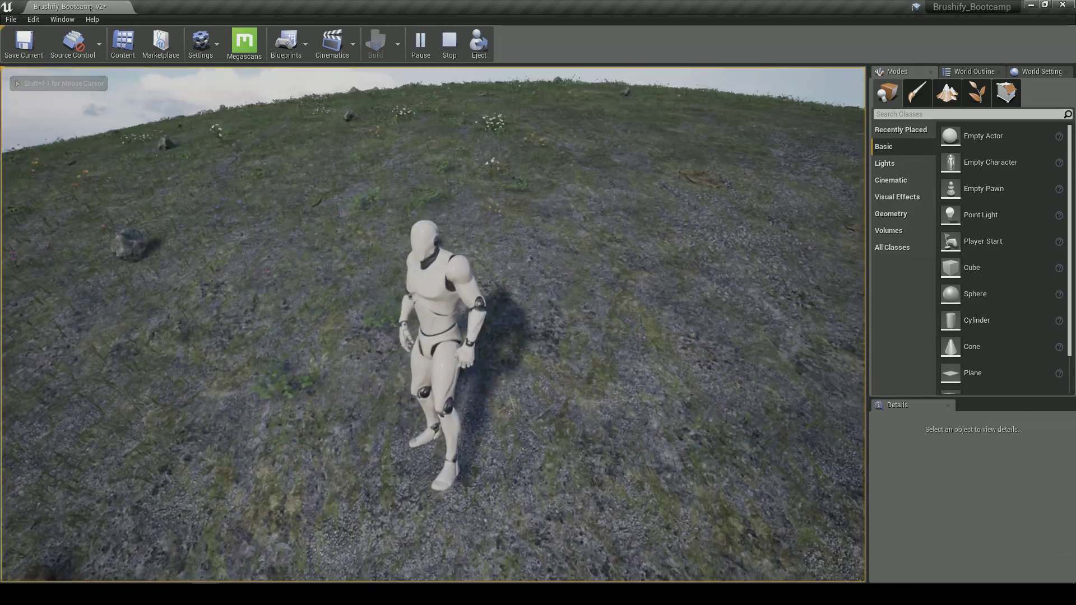
{"action": "key", "text": "w"}
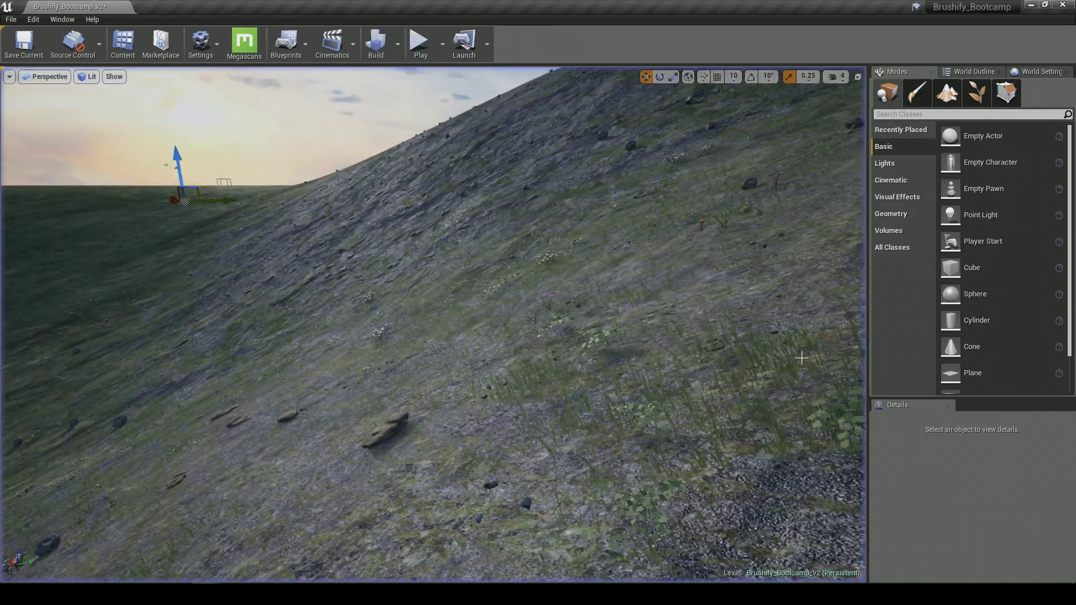
- Play the level again from the hilltop, run the character across the grass, and stop the session
{"action": "right_click_drag", "start_coordinate": [801, 358], "coordinate": [768, 343]}
{"action": "key", "text": "s"}
{"action": "right_click_drag", "start_coordinate": [611, 339], "coordinate": [675, 345]}
{"action": "key", "text": "w"}
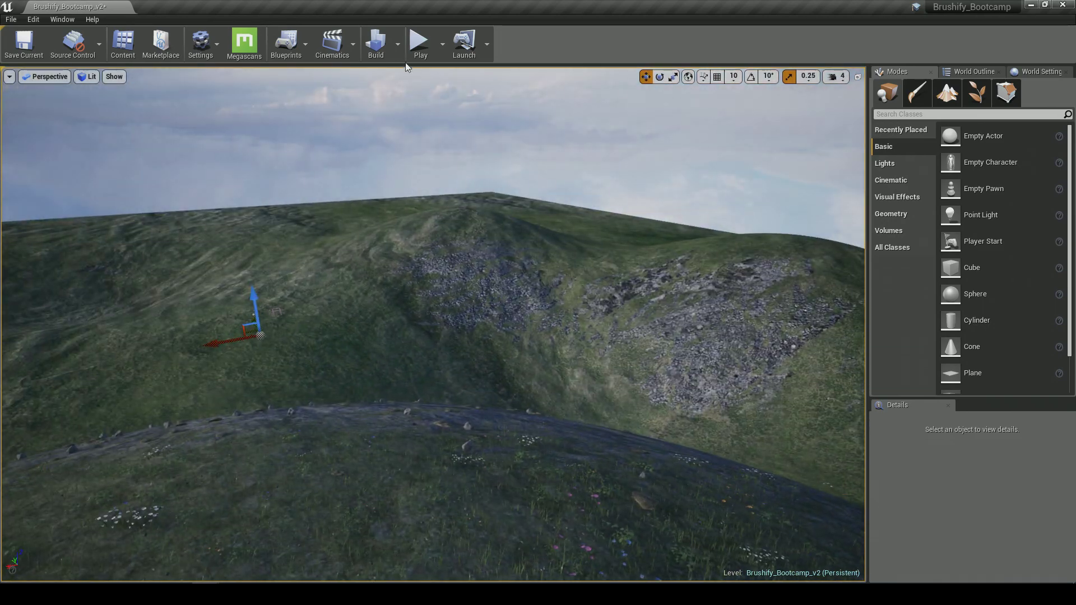
{"action": "left_click", "coordinate": [419, 44]}
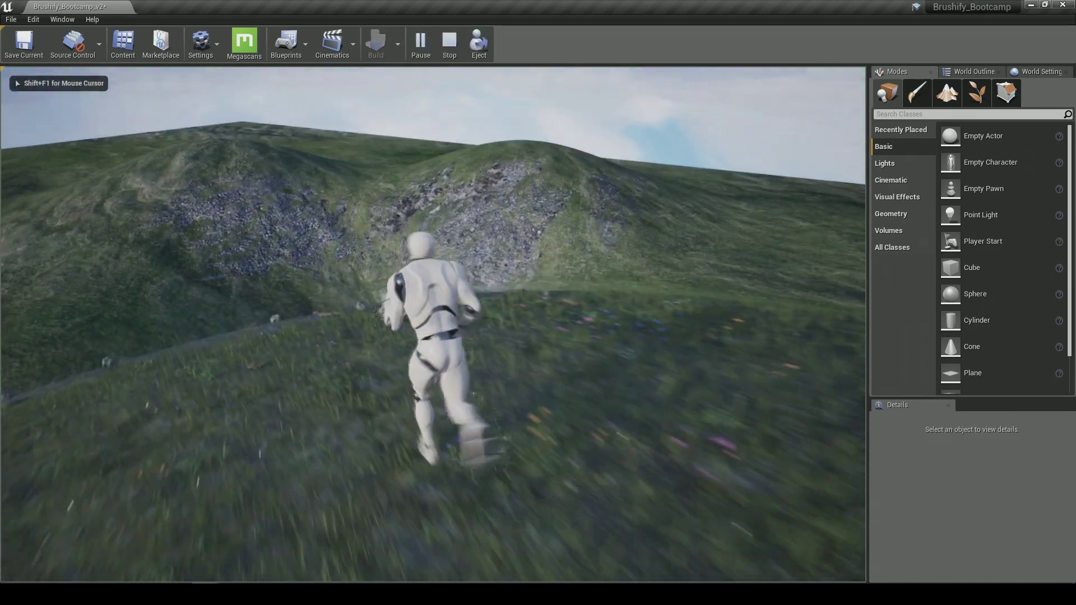
{"action": "key", "text": "w"}
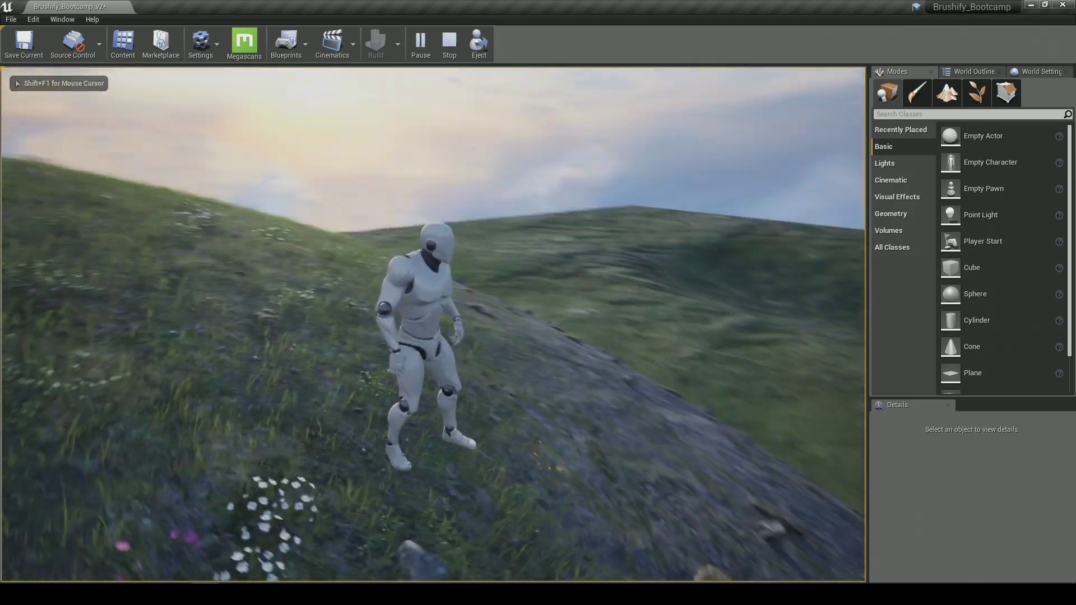
{"action": "key", "text": "Escape"}
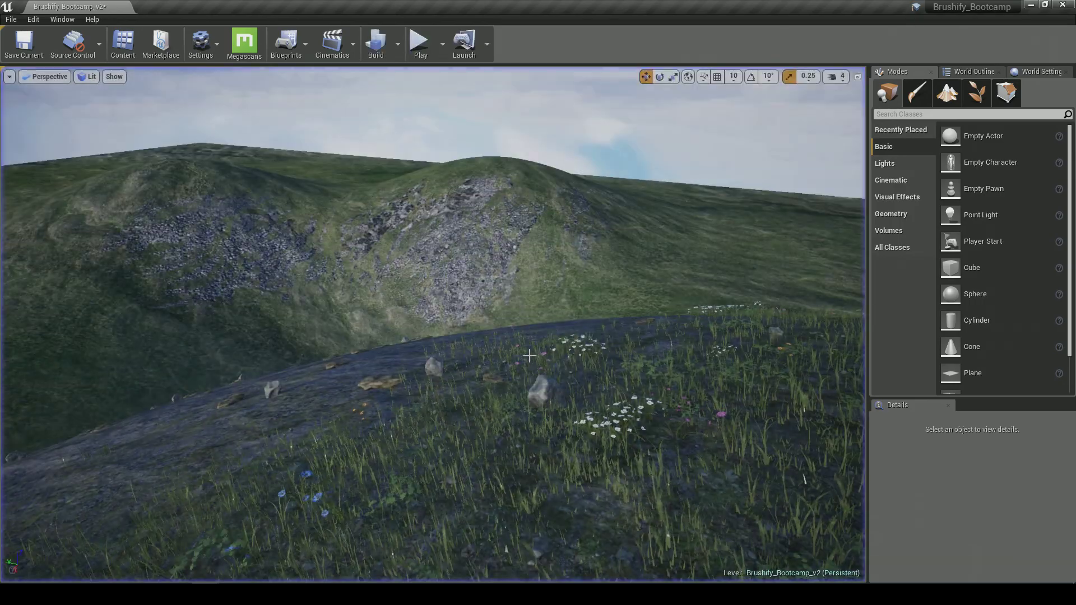
- Return to Landscape sculpting and gently raise the terrain at the foot of the steep hill
{"action": "right_click_drag", "start_coordinate": [529, 356], "coordinate": [589, 386]}
{"action": "key", "text": "s"}
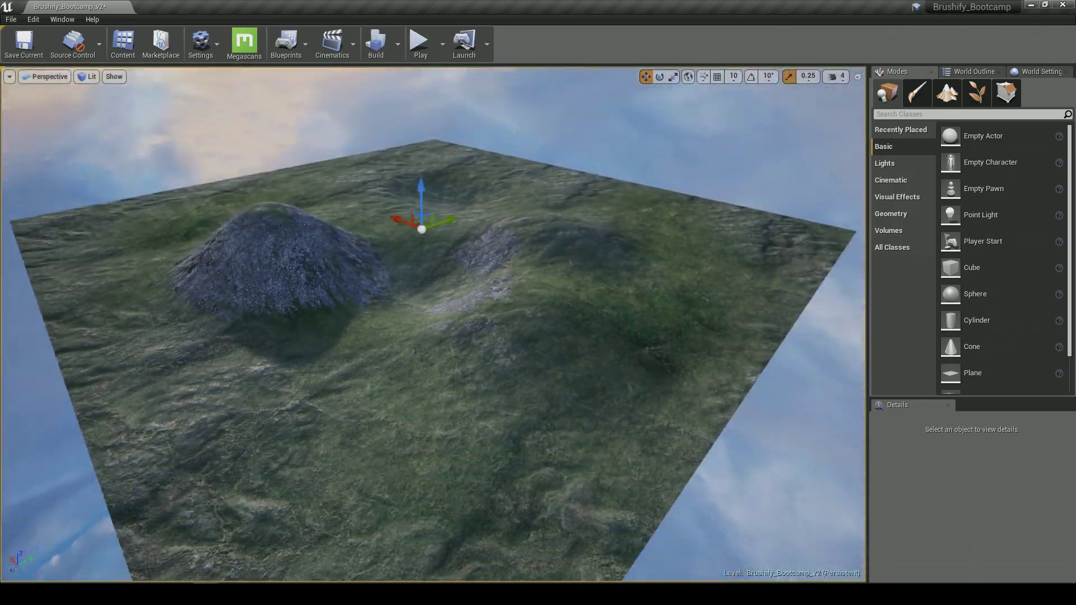
{"action": "key", "text": "a"}
{"action": "right_click_drag", "start_coordinate": [701, 300], "coordinate": [727, 293]}
{"action": "key", "text": "w"}
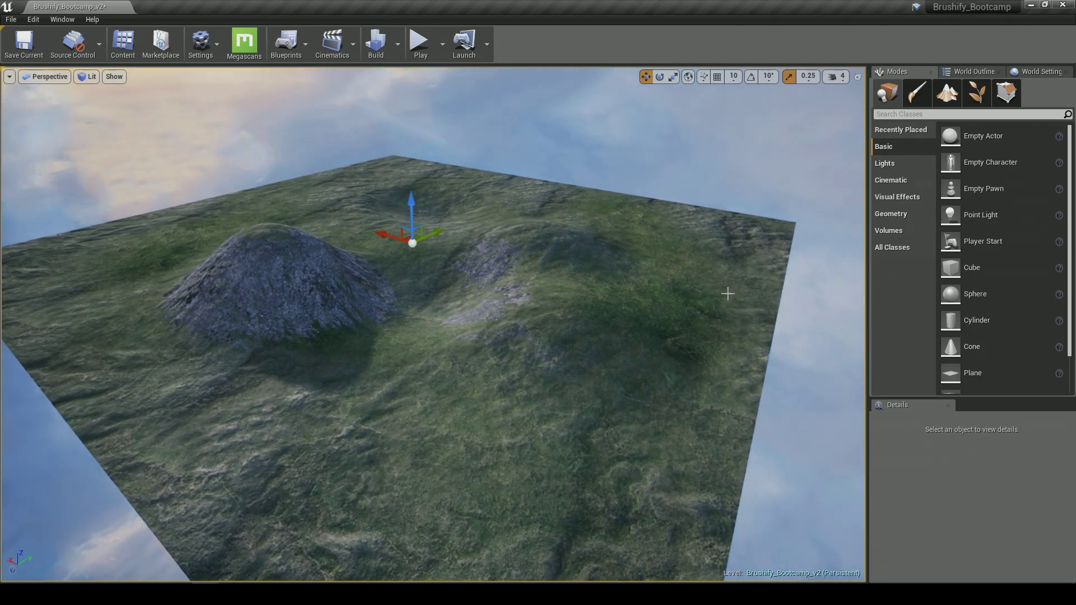
{"action": "left_click", "coordinate": [945, 102]}
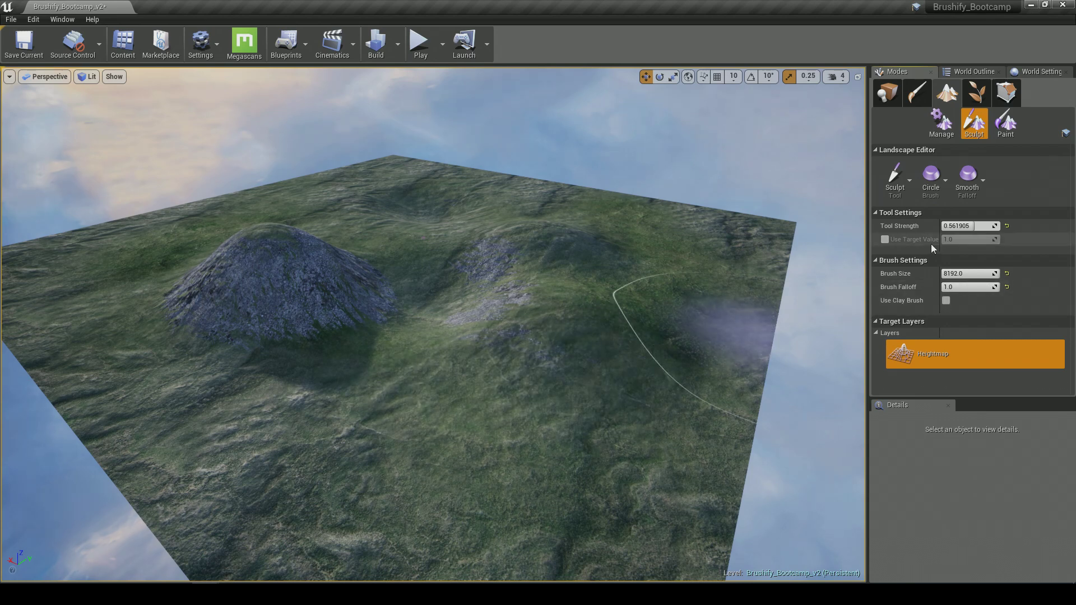
{"action": "left_click", "coordinate": [366, 417]}
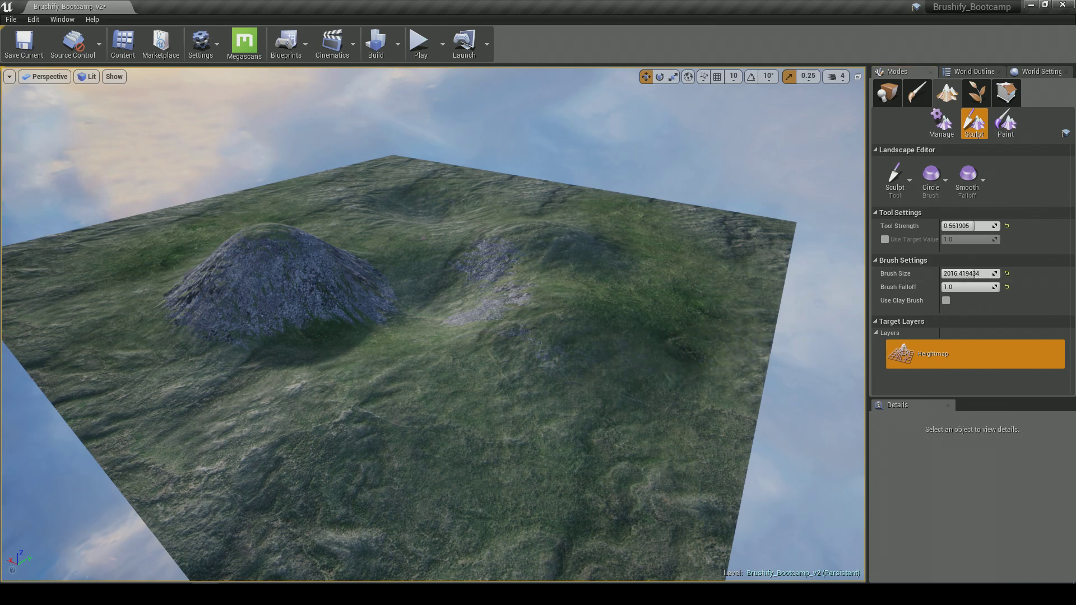
- Set the Sculpt tool's brush size to 4719.55957
{"action": "right_click_drag", "start_coordinate": [564, 360], "coordinate": [564, 360]}
{"action": "key", "text": "w"}
{"action": "mouse_move", "coordinate": [379, 379]}
{"action": "right_mouse_down"}
{"action": "mouse_move", "coordinate": [387, 374]}
{"action": "mouse_move", "coordinate": [370, 365]}
{"action": "right_mouse_up"}
{"action": "key", "text": "d"}
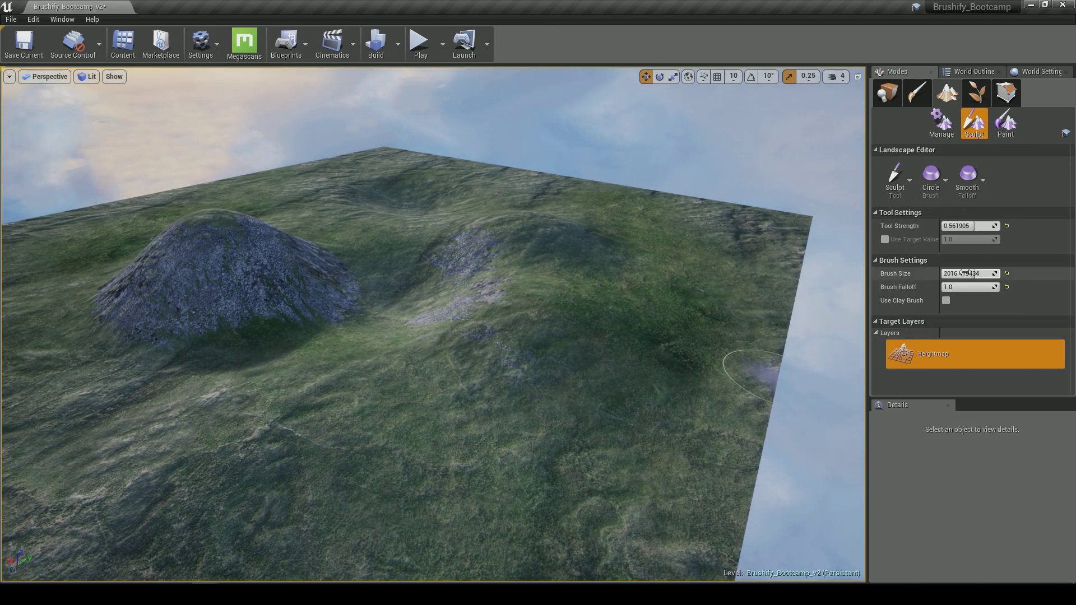
{"action": "key", "text": "bracketright"}
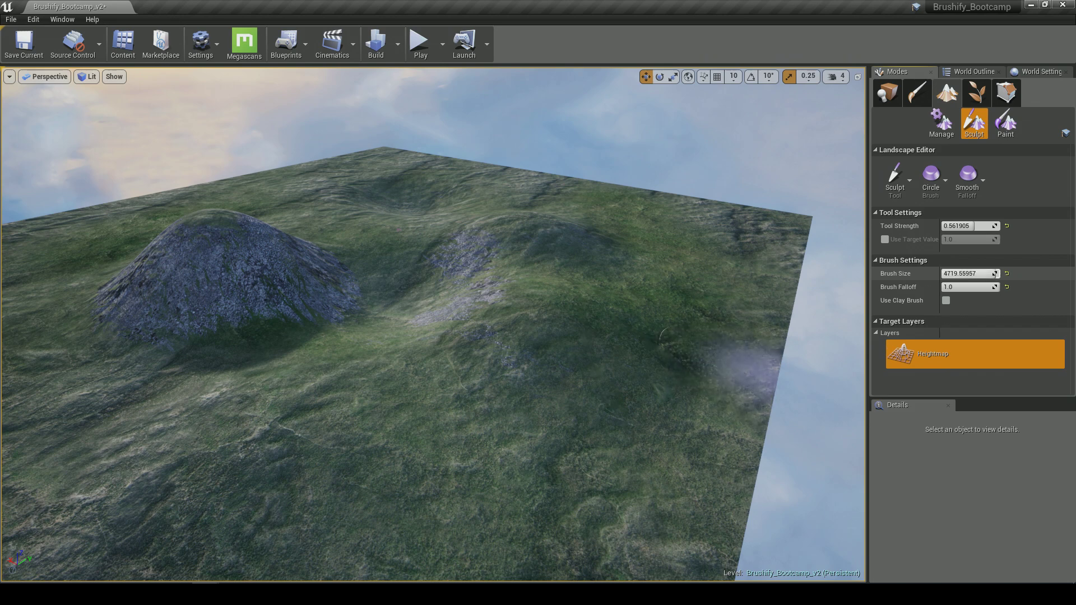
- Shrink the Sculpt brush in steps, and enlarge it back to a size of 3910.0896
{"action": "key", "text": "bracketleft"}
{"action": "key", "text": "bracketleft"}
{"action": "key", "text": "bracketleft"}
{"action": "key", "text": "bracketleft"}
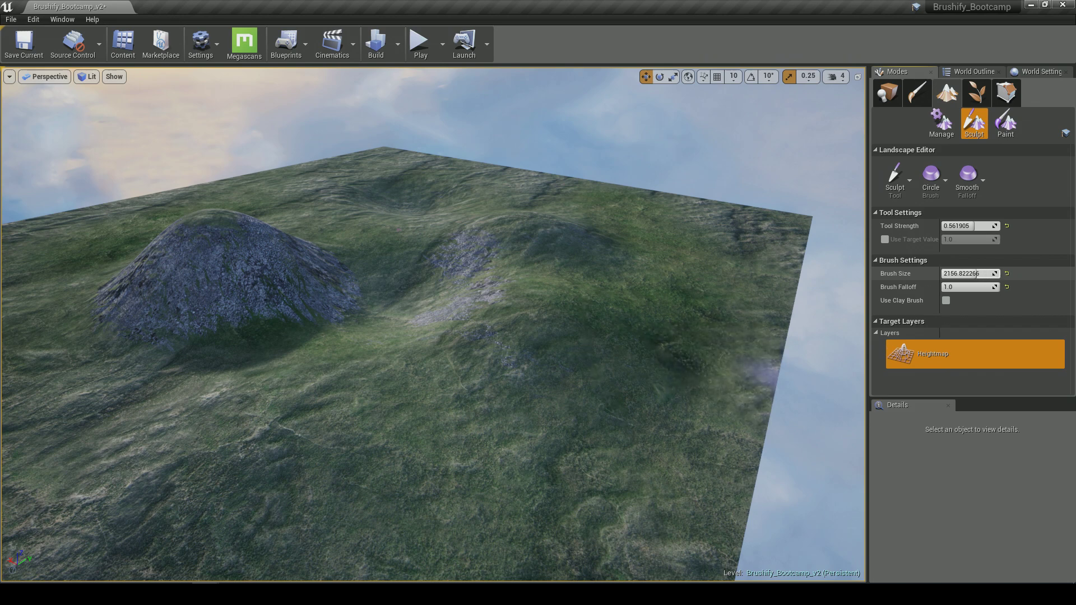
{"action": "key", "text": "bracketleft"}
{"action": "key", "text": "bracketleft"}
{"action": "key", "text": "bracketleft"}
{"action": "key", "text": "bracketright"}
{"action": "key", "text": "bracketright"}
{"action": "key", "text": "bracketright"}
{"action": "key", "text": "bracketright"}
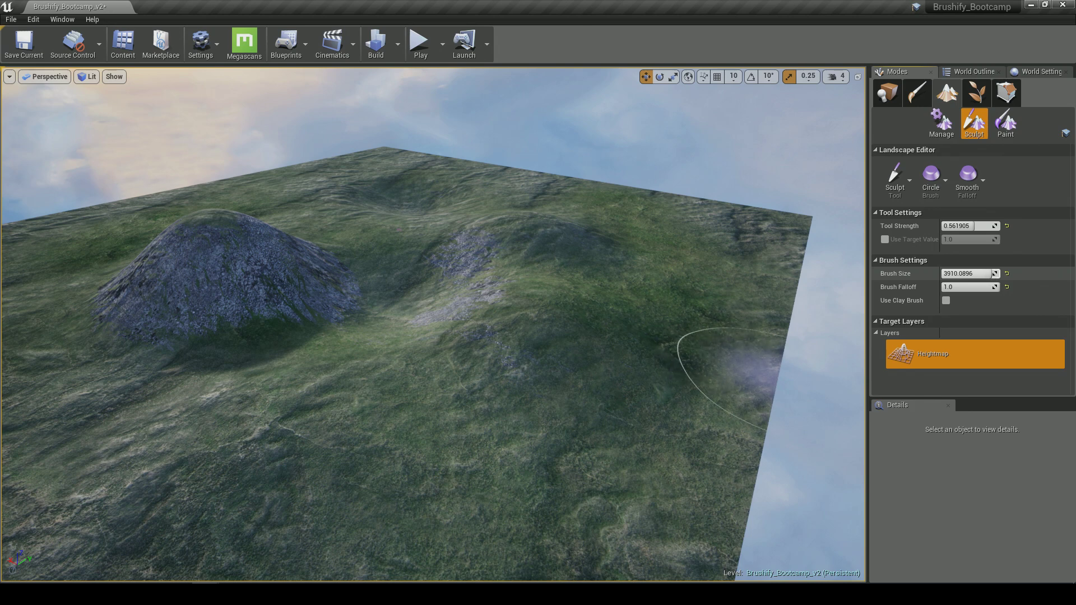
- Set the brush size to 1753.317261 and raise small rocky mounds in front of the steep hill and ridges along its flank
{"action": "mouse_move", "coordinate": [360, 379]}
{"action": "left_mouse_down"}
{"action": "mouse_move", "coordinate": [432, 483]}
{"action": "mouse_move", "coordinate": [557, 469]}
{"action": "left_mouse_up"}
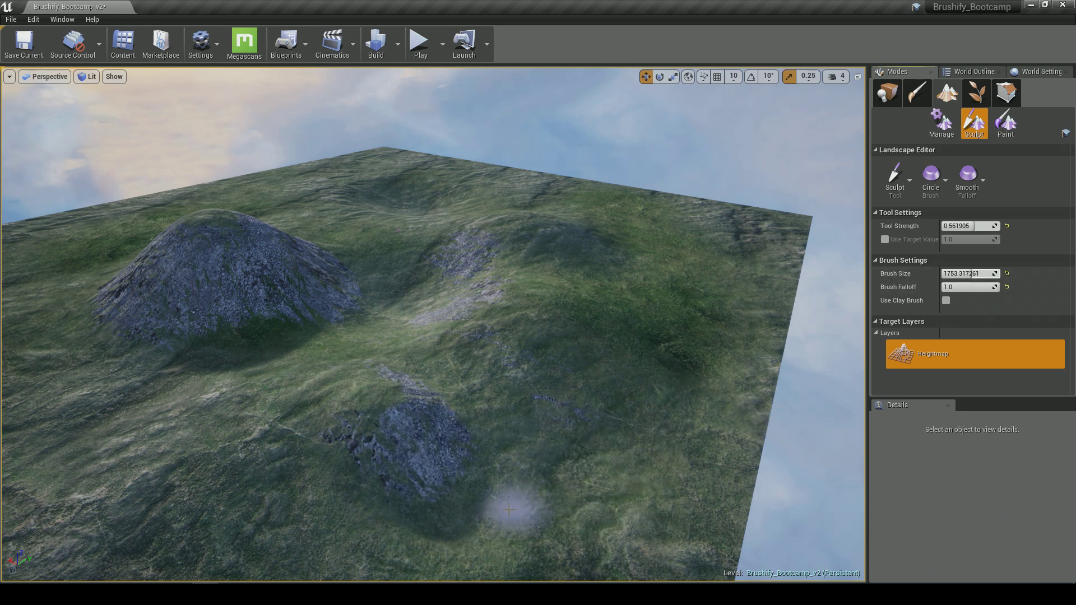
{"action": "left_click_drag", "start_coordinate": [193, 425], "coordinate": [151, 426]}
{"action": "right_click_drag", "start_coordinate": [313, 422], "coordinate": [242, 362]}
{"action": "key", "text": "a"}
{"action": "mouse_move", "coordinate": [309, 330]}
{"action": "right_mouse_down"}
{"action": "mouse_move", "coordinate": [355, 308]}
{"action": "mouse_move", "coordinate": [343, 242]}
{"action": "right_mouse_up"}
{"action": "key", "text": "a"}
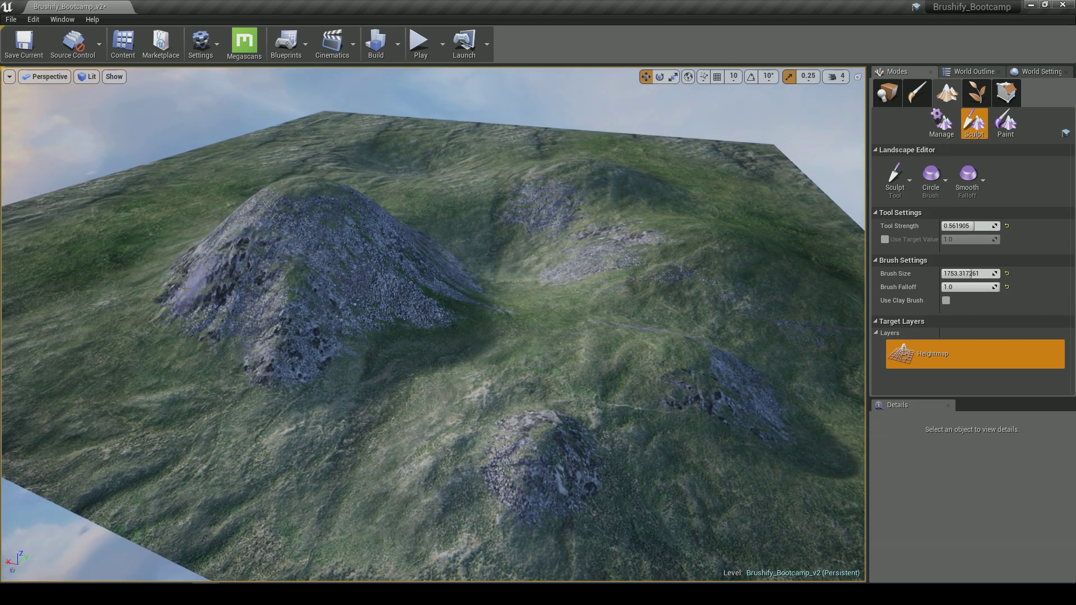
{"action": "key", "text": "a"}
{"action": "right_click_drag", "start_coordinate": [314, 328], "coordinate": [387, 297]}
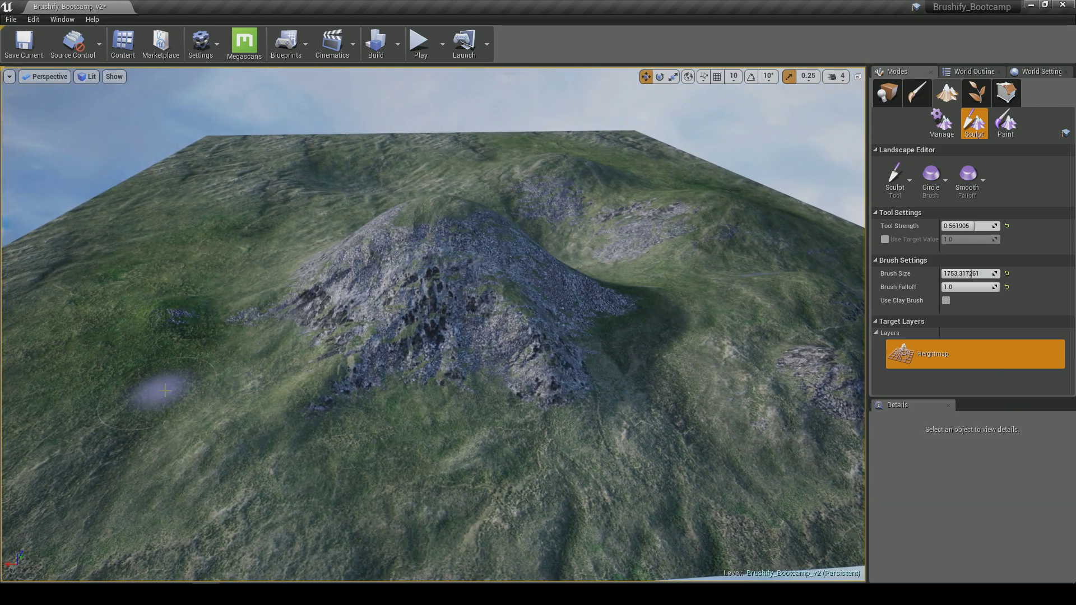
- Raise more rocky outcrops around the steep hill's base and along the grassy slope beside the smaller mounds
{"action": "key", "text": "d"}
{"action": "right_click_drag", "start_coordinate": [617, 423], "coordinate": [490, 424]}
{"action": "right_click_drag", "start_coordinate": [604, 355], "coordinate": [463, 343]}
{"action": "right_click_drag", "start_coordinate": [465, 424], "coordinate": [493, 333]}
{"action": "right_click_drag", "start_coordinate": [643, 259], "coordinate": [534, 259]}
{"action": "right_click_drag", "start_coordinate": [460, 370], "coordinate": [412, 351]}
{"action": "right_click_drag", "start_coordinate": [602, 388], "coordinate": [433, 332]}
{"action": "right_click_drag", "start_coordinate": [381, 432], "coordinate": [489, 421]}
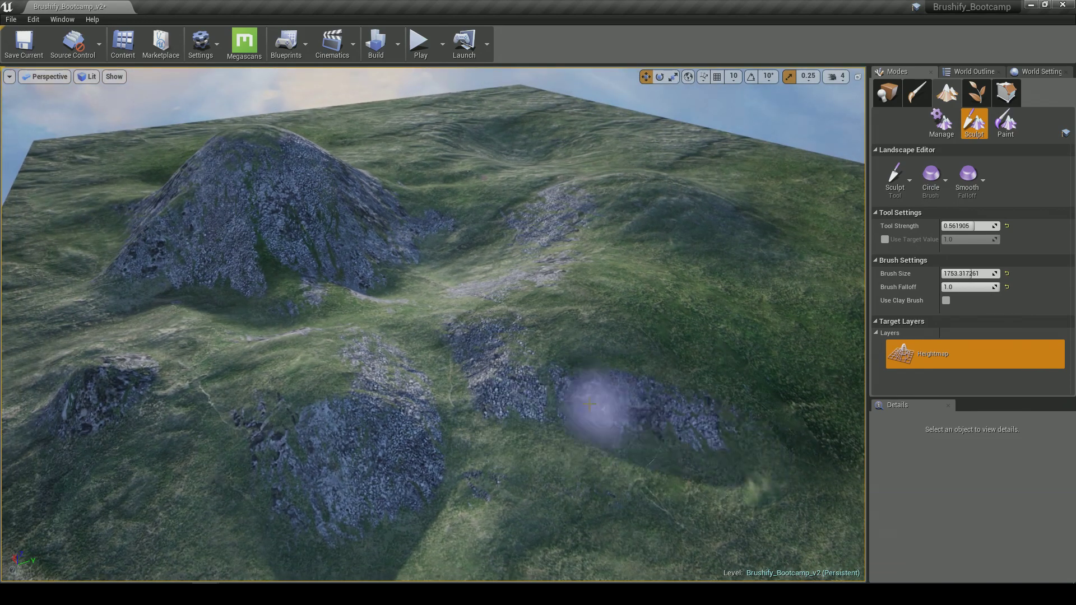
{"action": "right_click_drag", "start_coordinate": [590, 405], "coordinate": [544, 408]}
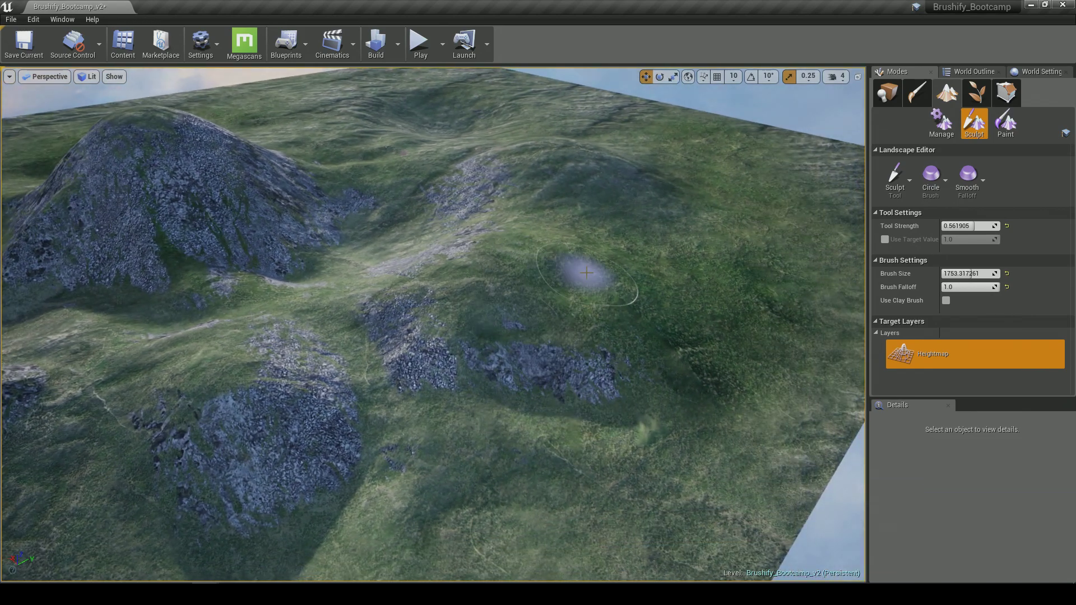
- Play the level near the new mounds, run and jump the character toward the rocky hill, and stop the session
{"action": "mouse_move", "coordinate": [583, 332]}
{"action": "right_mouse_down"}
{"action": "mouse_move", "coordinate": [587, 312]}
{"action": "mouse_move", "coordinate": [565, 300]}
{"action": "mouse_move", "coordinate": [431, 295]}
{"action": "right_mouse_up"}
{"action": "left_click", "coordinate": [475, 247]}
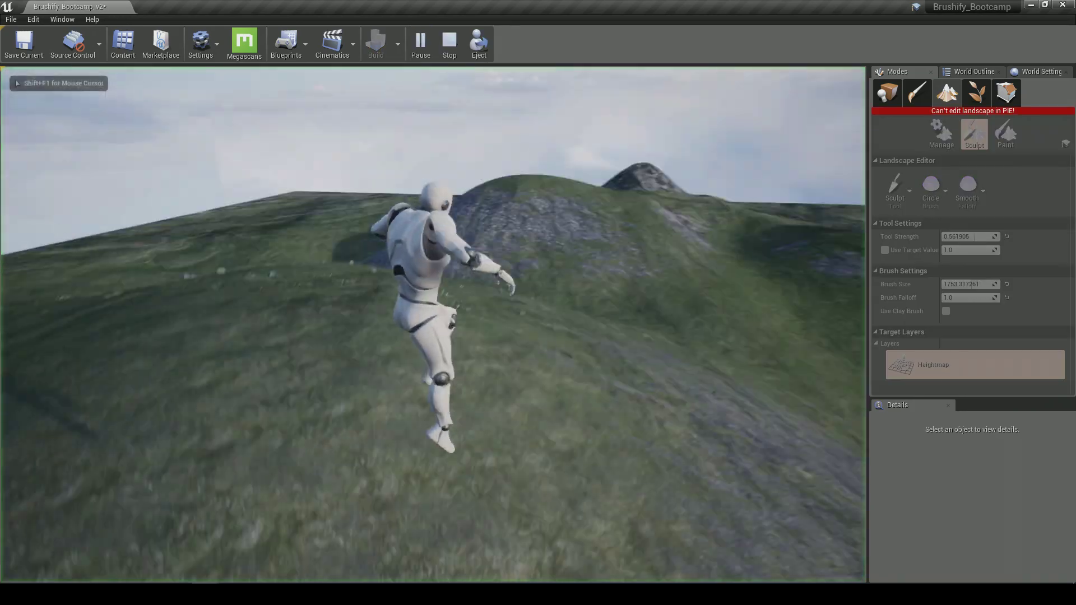
{"action": "key", "text": "w"}
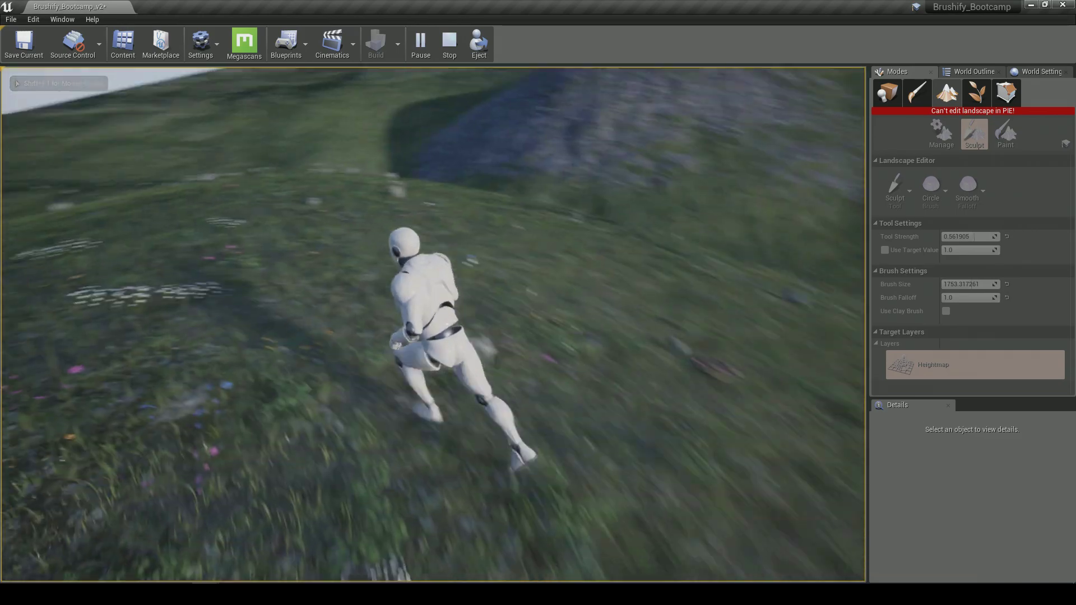
{"action": "key", "text": "space"}
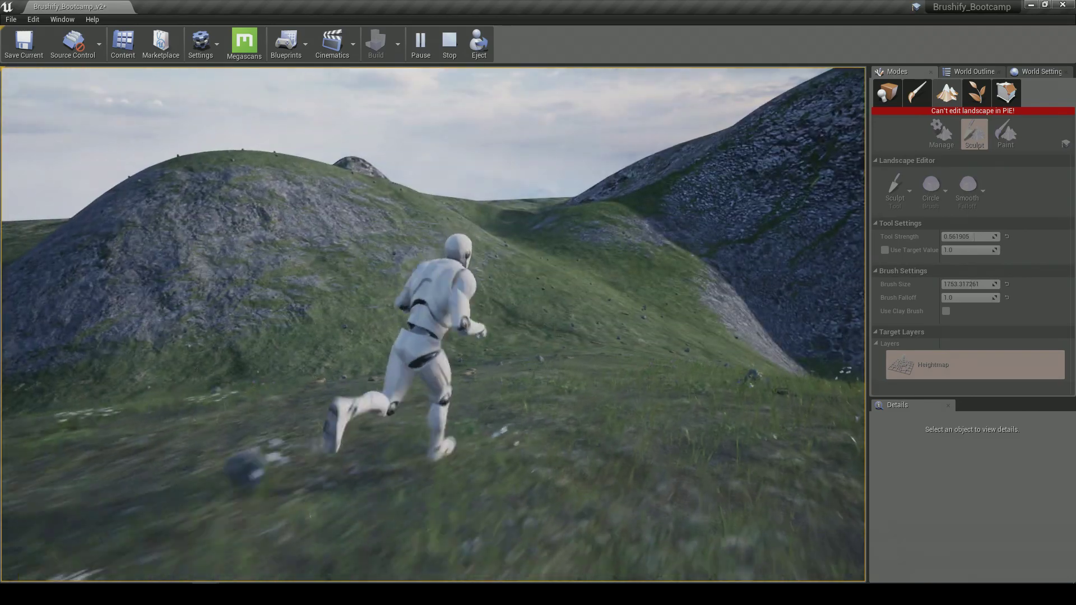
{"action": "key", "text": "Escape"}
- Set the Sculpt brush size to 8192.0 and the brush falloff to 0.590476
{"action": "key", "text": "w"}
{"action": "mouse_move", "coordinate": [611, 325]}
{"action": "right_mouse_down"}
{"action": "mouse_move", "coordinate": [612, 307]}
{"action": "mouse_move", "coordinate": [532, 303]}
{"action": "mouse_move", "coordinate": [672, 291]}
{"action": "mouse_move", "coordinate": [734, 331]}
{"action": "mouse_move", "coordinate": [801, 339]}
{"action": "mouse_move", "coordinate": [757, 387]}
{"action": "mouse_move", "coordinate": [795, 387]}
{"action": "right_mouse_up"}
{"action": "key", "text": "w"}
{"action": "key", "text": "s"}
{"action": "key", "text": "w"}
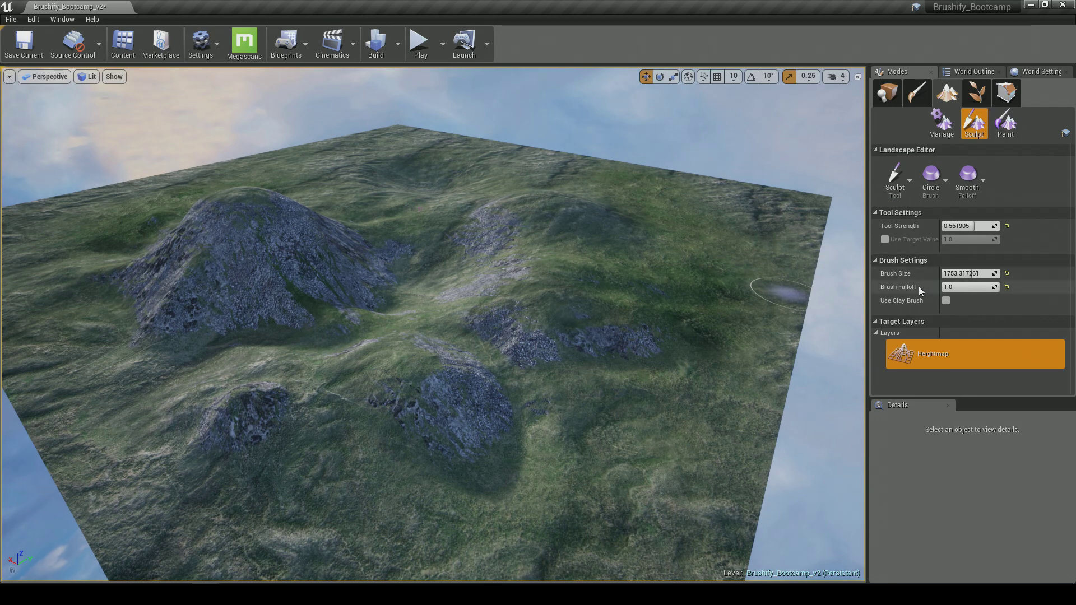
{"action": "right_click_drag", "start_coordinate": [515, 356], "coordinate": [650, 354]}
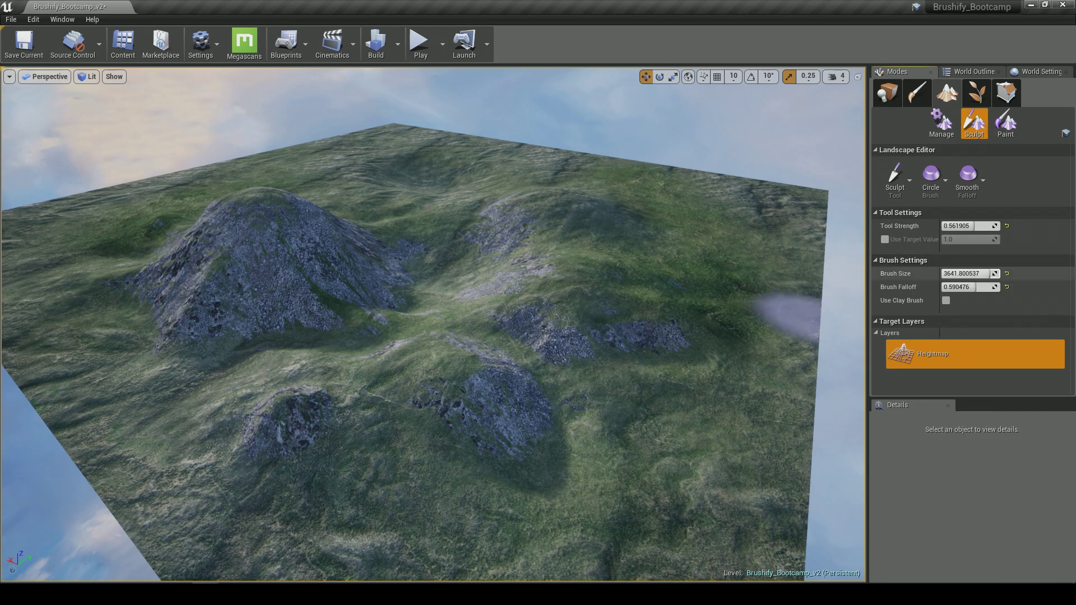
{"action": "left_click_drag", "start_coordinate": [990, 273], "coordinate": [1000, 273]}
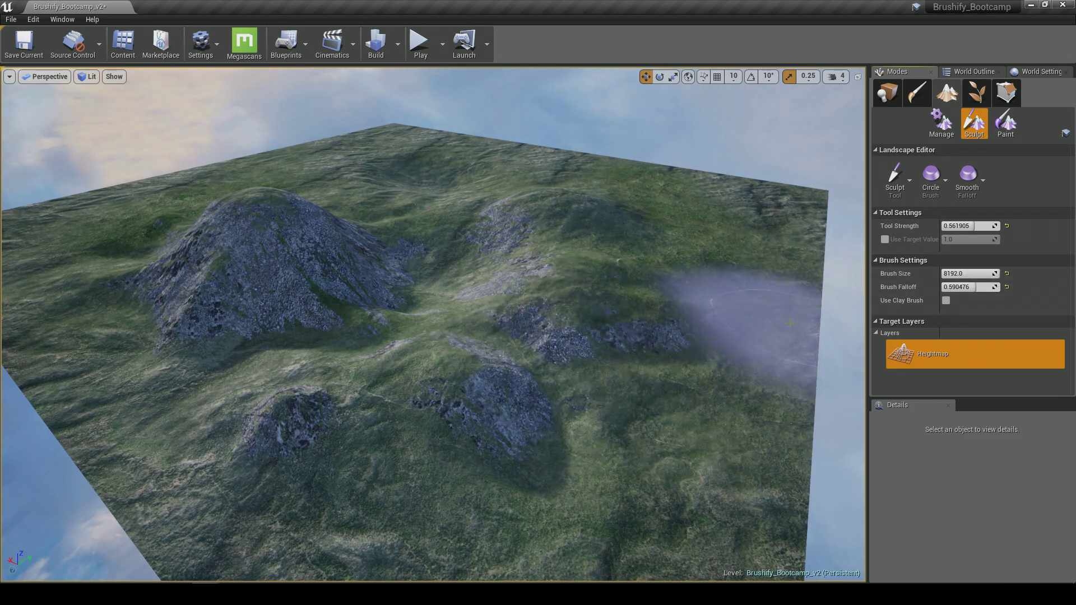
- Lower the brush falloff to 0.019048 for a hard edge and set the brush size to 4330.659668
{"action": "key", "text": "d"}
{"action": "right_click_drag", "start_coordinate": [790, 324], "coordinate": [782, 324]}
{"action": "mouse_move", "coordinate": [965, 290]}
{"action": "left_mouse_down"}
{"action": "mouse_move", "coordinate": [980, 290]}
{"action": "mouse_move", "coordinate": [947, 288]}
{"action": "left_mouse_up"}
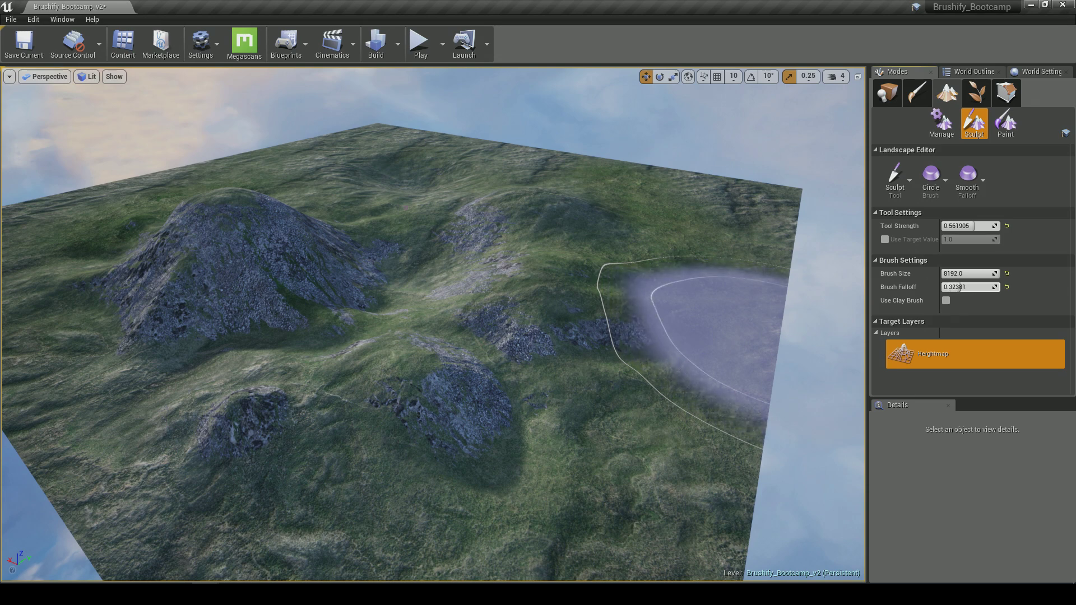
{"action": "left_click_drag", "start_coordinate": [954, 288], "coordinate": [945, 288]}
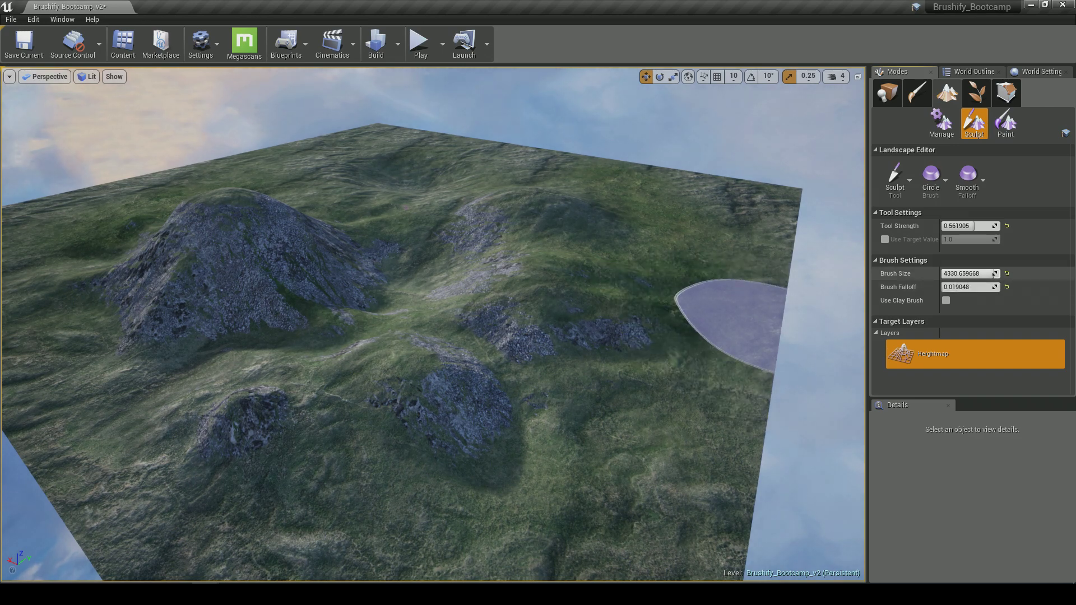
- Set the brush size to 2567.292236 and raise several flat-topped plateaus on the open grass near the steep hill
{"action": "mouse_move", "coordinate": [487, 292]}
{"action": "right_mouse_down"}
{"action": "mouse_move", "coordinate": [532, 292]}
{"action": "mouse_move", "coordinate": [521, 235]}
{"action": "mouse_move", "coordinate": [571, 246]}
{"action": "mouse_move", "coordinate": [443, 252]}
{"action": "right_mouse_up"}
{"action": "key", "text": "w"}
{"action": "right_click_drag", "start_coordinate": [337, 347], "coordinate": [252, 370]}
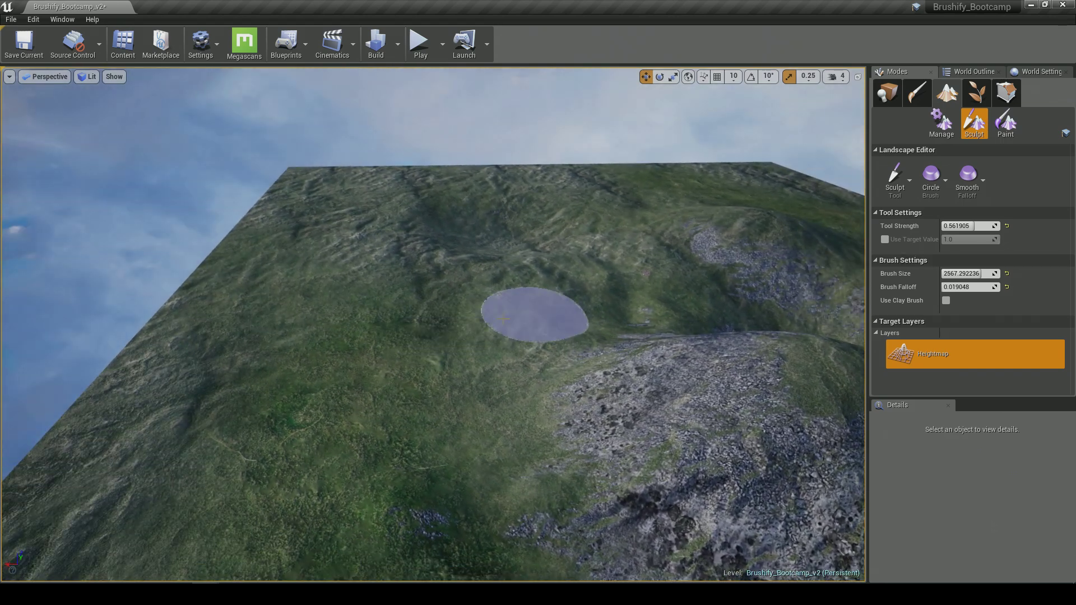
{"action": "key", "text": "w"}
{"action": "mouse_move", "coordinate": [584, 284]}
{"action": "right_mouse_down"}
{"action": "mouse_move", "coordinate": [530, 331]}
{"action": "mouse_move", "coordinate": [513, 274]}
{"action": "right_mouse_up"}
{"action": "mouse_move", "coordinate": [566, 244]}
{"action": "right_mouse_down"}
{"action": "mouse_move", "coordinate": [563, 269]}
{"action": "mouse_move", "coordinate": [683, 283]}
{"action": "mouse_move", "coordinate": [560, 266]}
{"action": "right_mouse_up"}
{"action": "key", "text": "d"}
{"action": "key", "text": "a"}
{"action": "right_click_drag", "start_coordinate": [434, 325], "coordinate": [658, 328]}
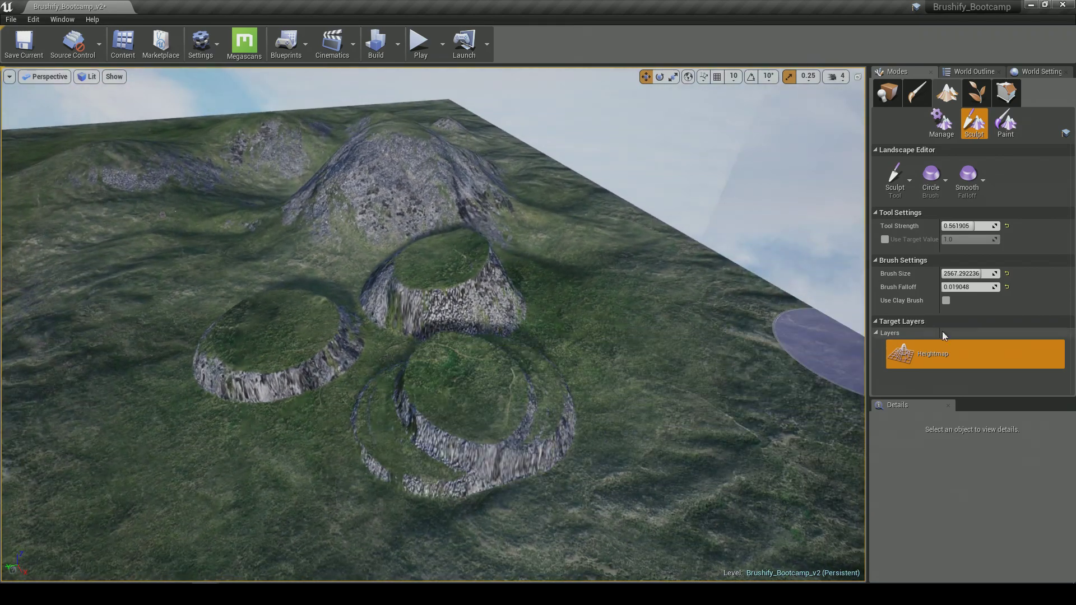
- Reduce the brush size to about 1003 and raise narrow columns and stepped cliffs around the plateaus' edges
{"action": "left_click_drag", "start_coordinate": [977, 275], "coordinate": [960, 275]}
{"action": "right_click_drag", "start_coordinate": [616, 313], "coordinate": [616, 358]}
{"action": "right_click_drag", "start_coordinate": [360, 359], "coordinate": [398, 359]}
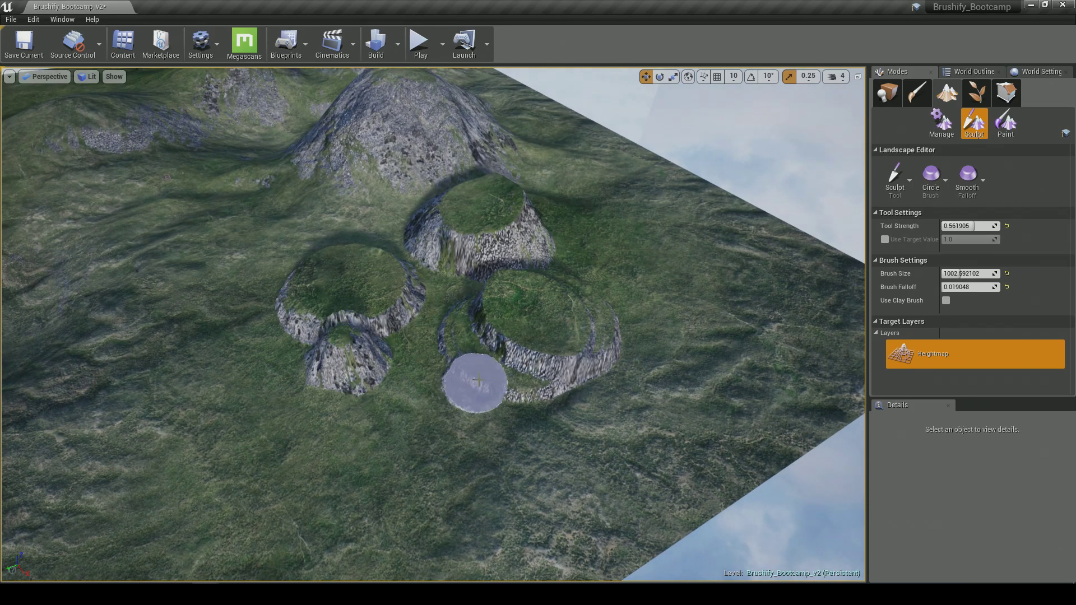
{"action": "mouse_move", "coordinate": [471, 370]}
{"action": "right_mouse_down"}
{"action": "mouse_move", "coordinate": [496, 395]}
{"action": "mouse_move", "coordinate": [468, 364]}
{"action": "right_mouse_up"}
{"action": "left_click", "coordinate": [506, 389]}
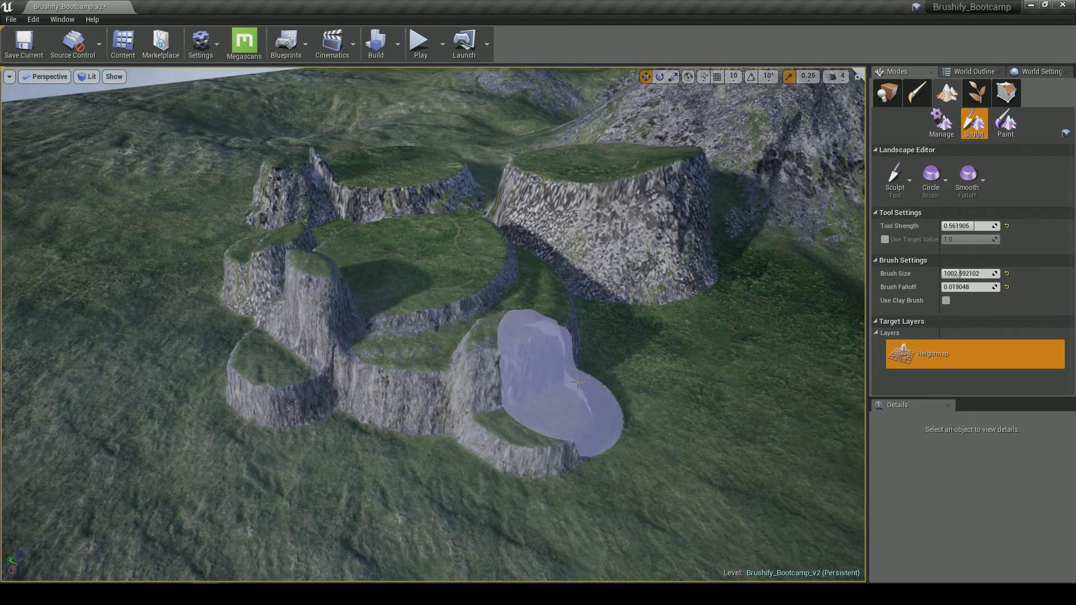
{"action": "right_click_drag", "start_coordinate": [577, 382], "coordinate": [538, 361]}
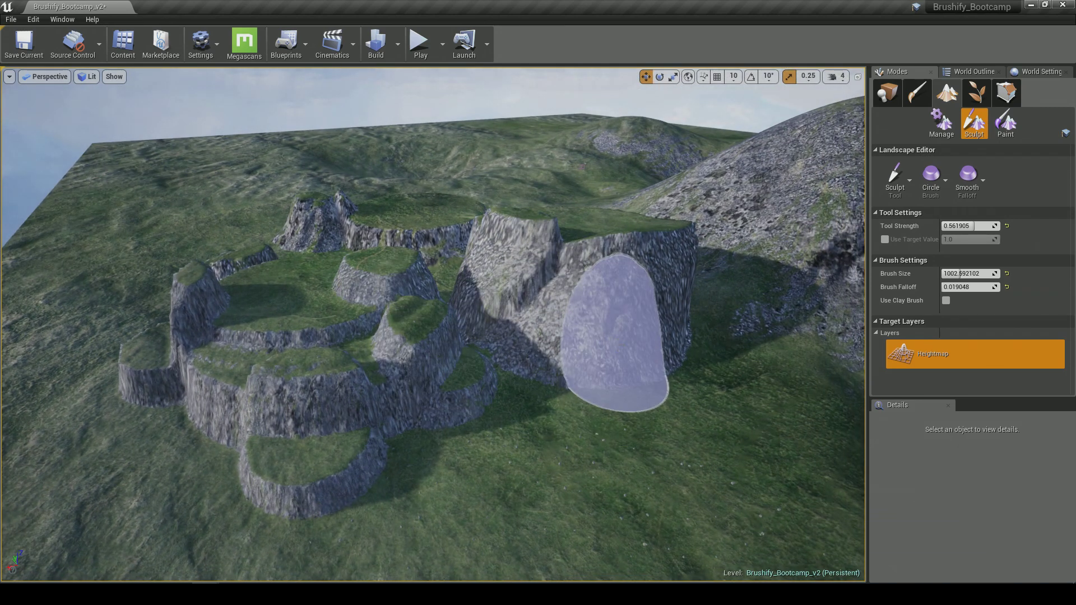
{"action": "right_click_drag", "start_coordinate": [616, 359], "coordinate": [566, 348]}
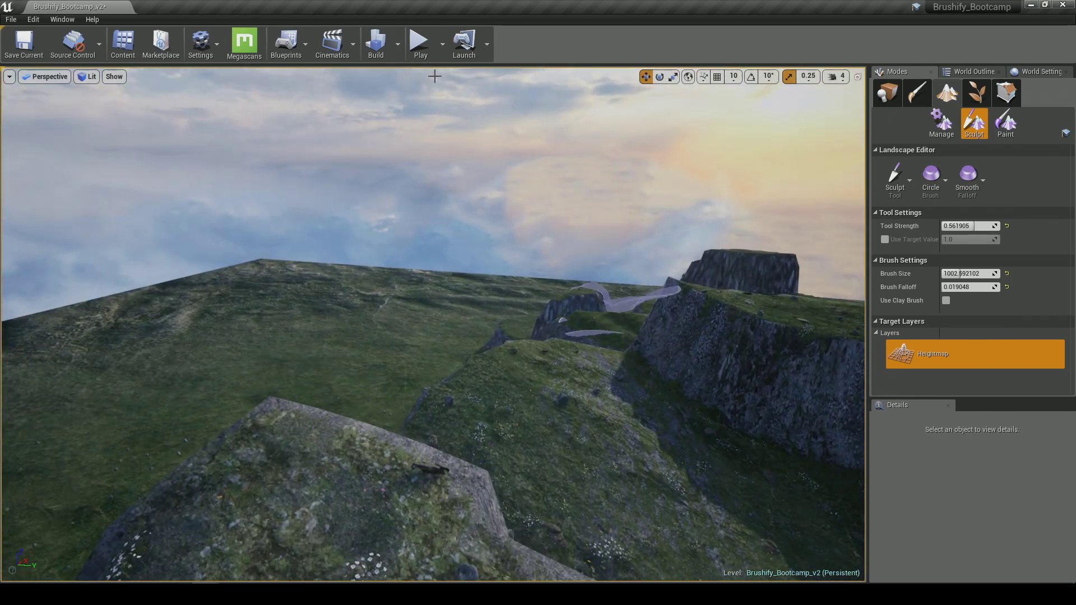
- Play the level among the cliffs, run and jump the character around the plateaus to judge their scale, and stop the session
{"action": "left_click", "coordinate": [421, 43]}
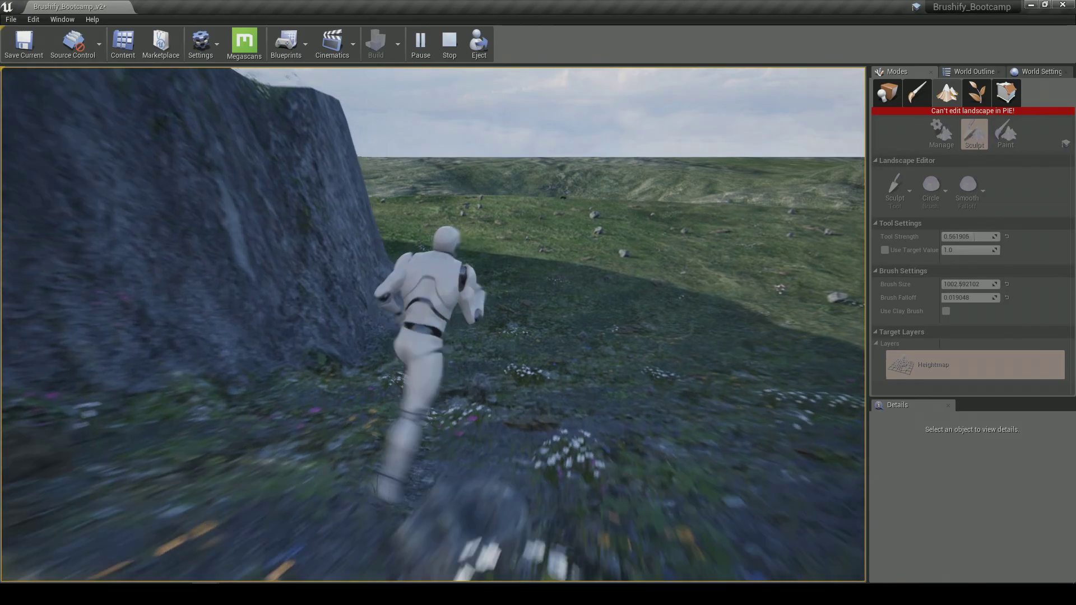
{"action": "key", "text": "w"}
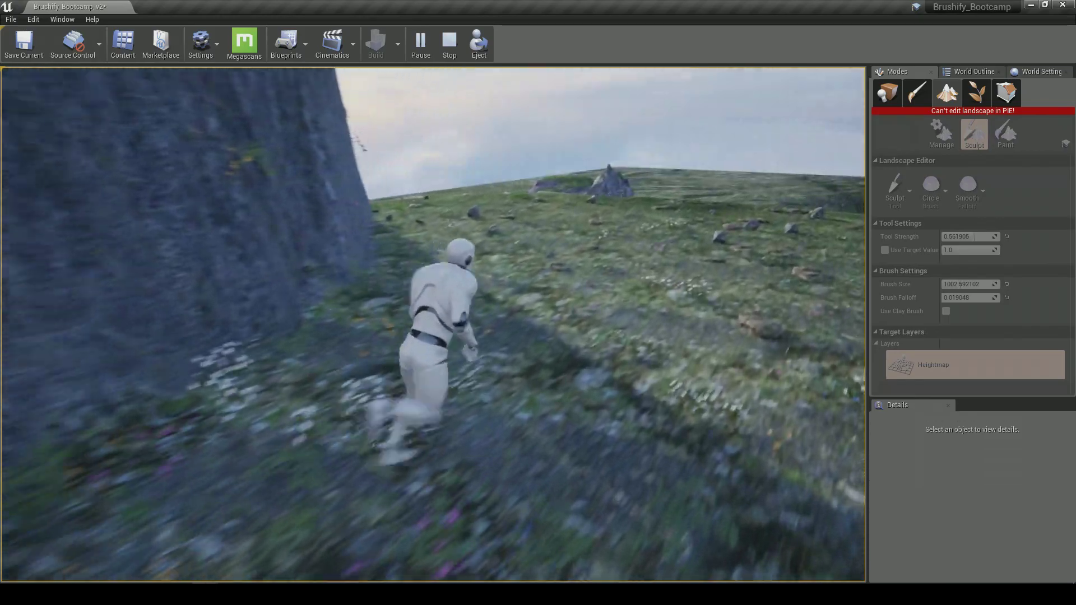
{"action": "key", "text": "w"}
{"action": "key", "text": "w"}
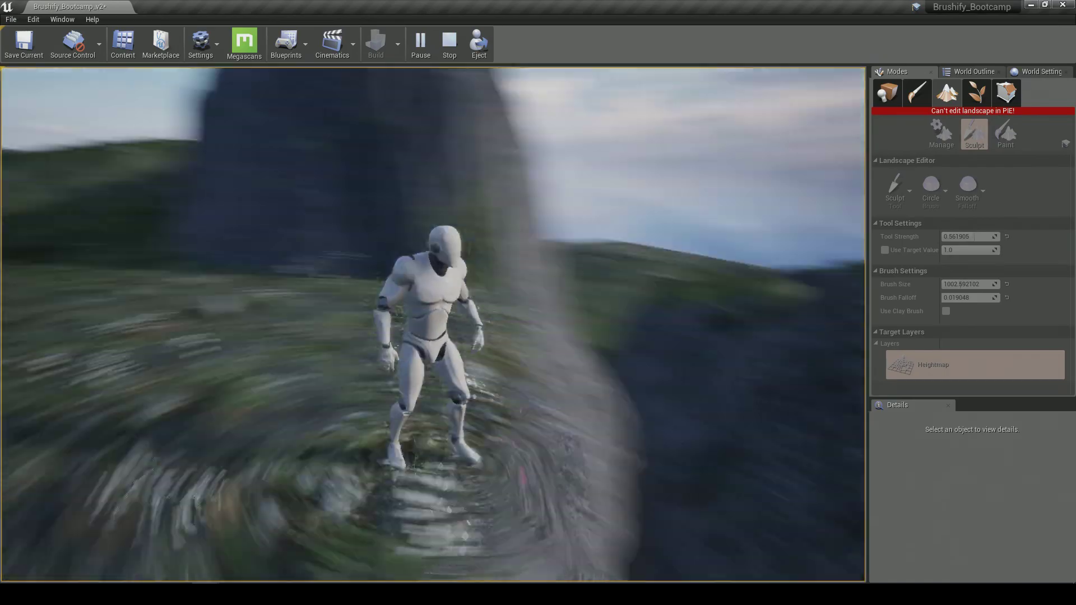
{"action": "key", "text": "w"}
{"action": "key", "text": "space"}
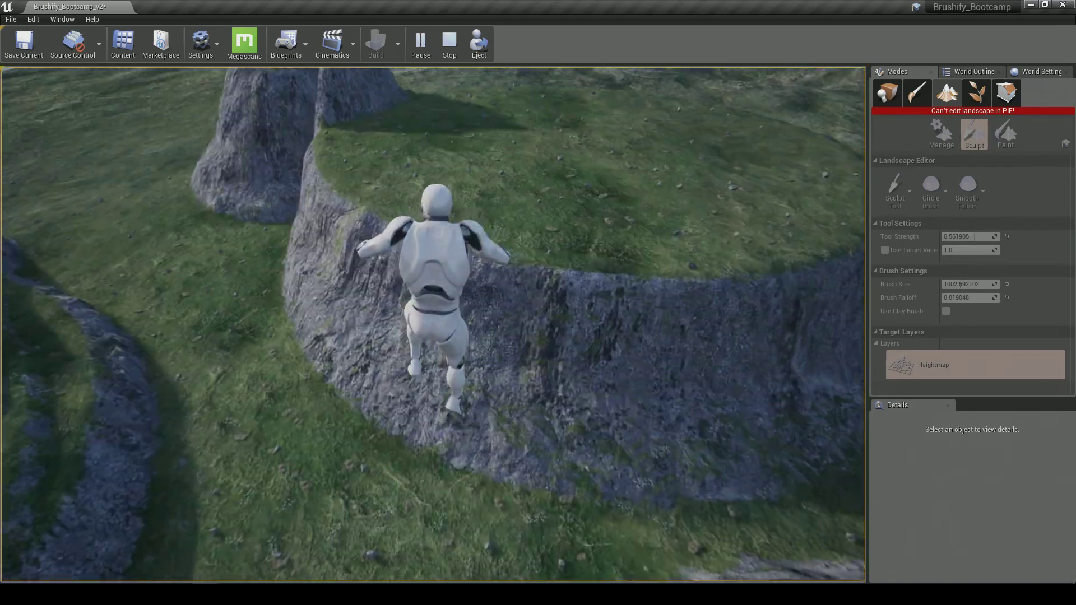
{"action": "key", "text": "w"}
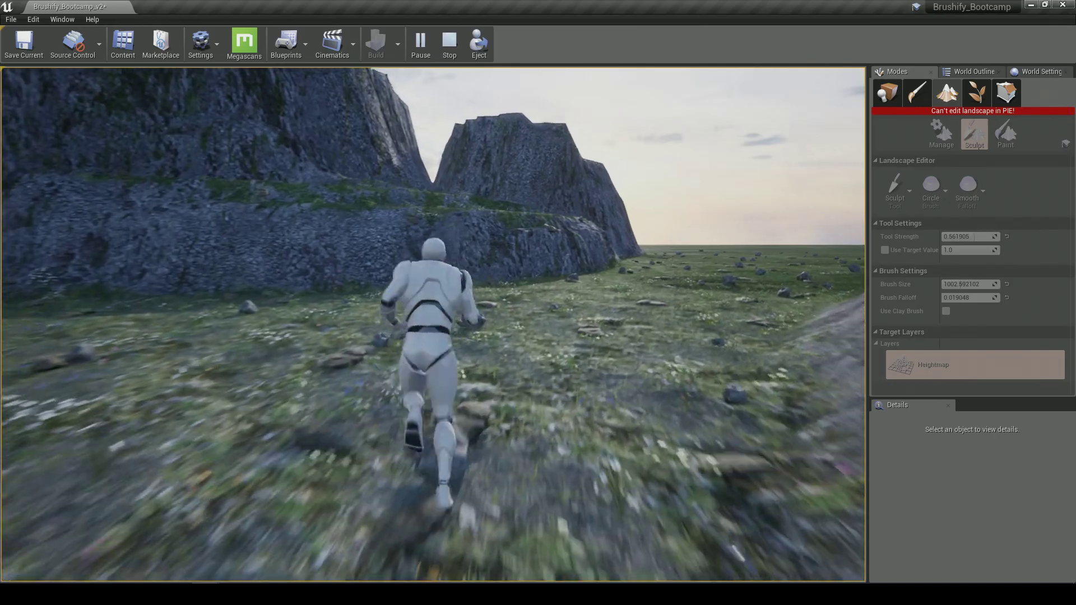
{"action": "key", "text": "d"}
{"action": "key", "text": "s"}
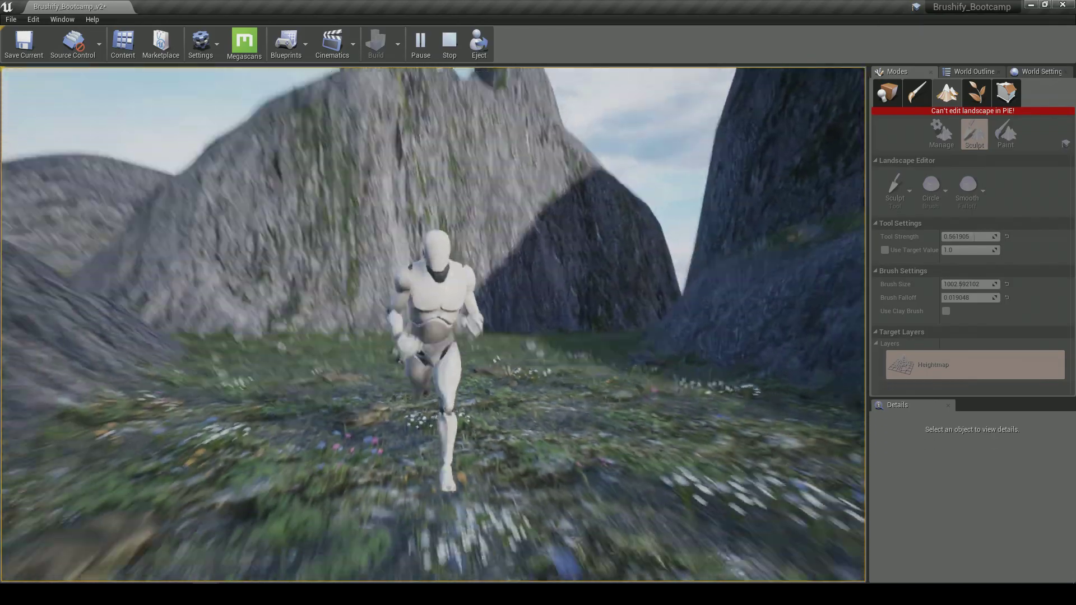
{"action": "key", "text": "w"}
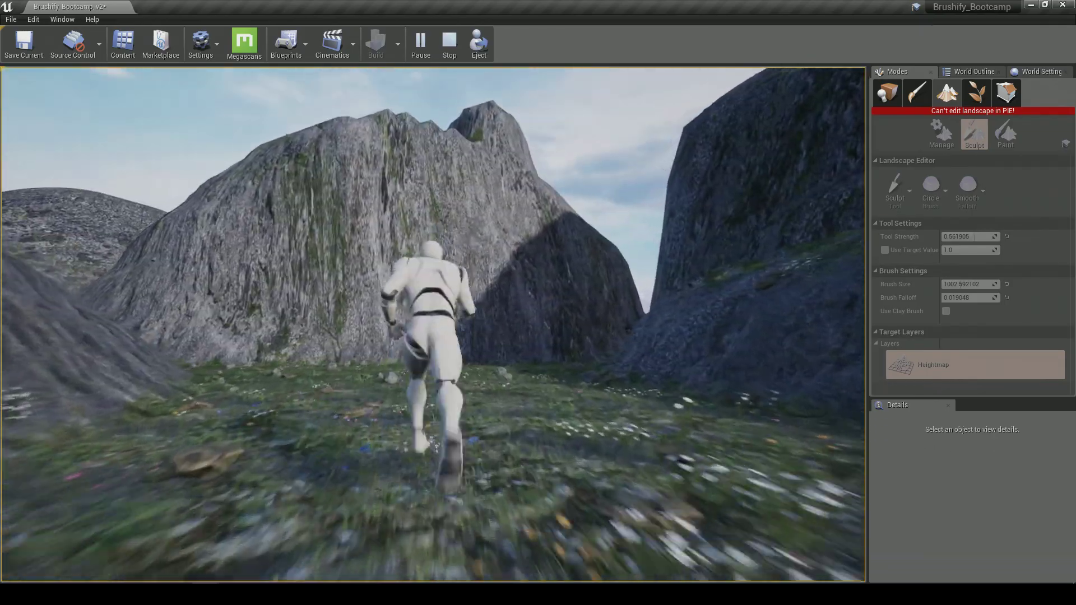
{"action": "key", "text": "Escape"}
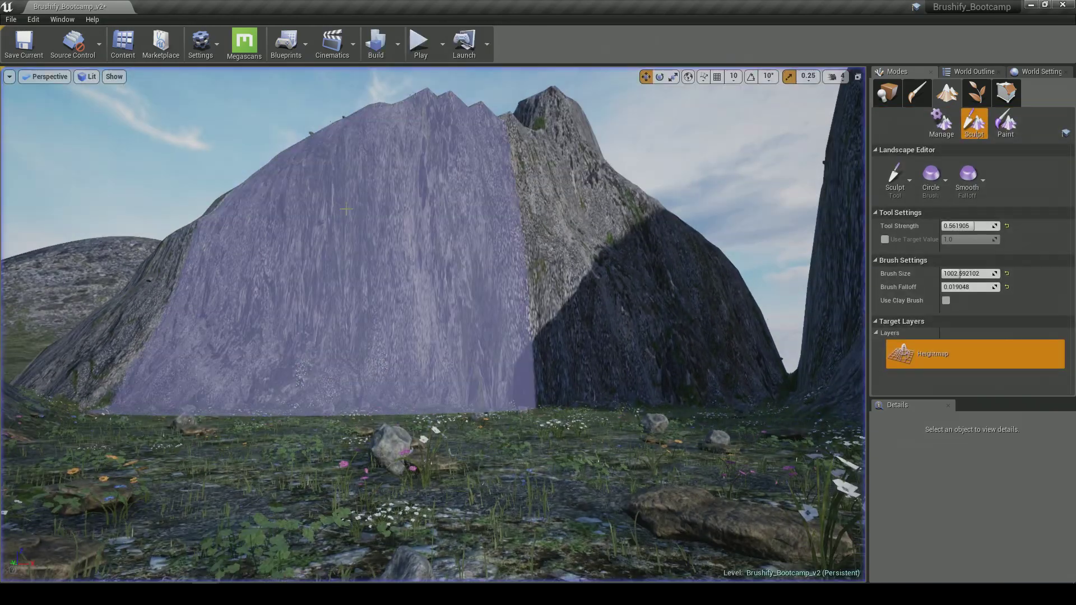
- Switch to Place mode and examine the rock texture on the steep cliff faces and the gap between the plateaus
{"action": "left_click", "coordinate": [888, 92]}
{"action": "key", "text": "w"}
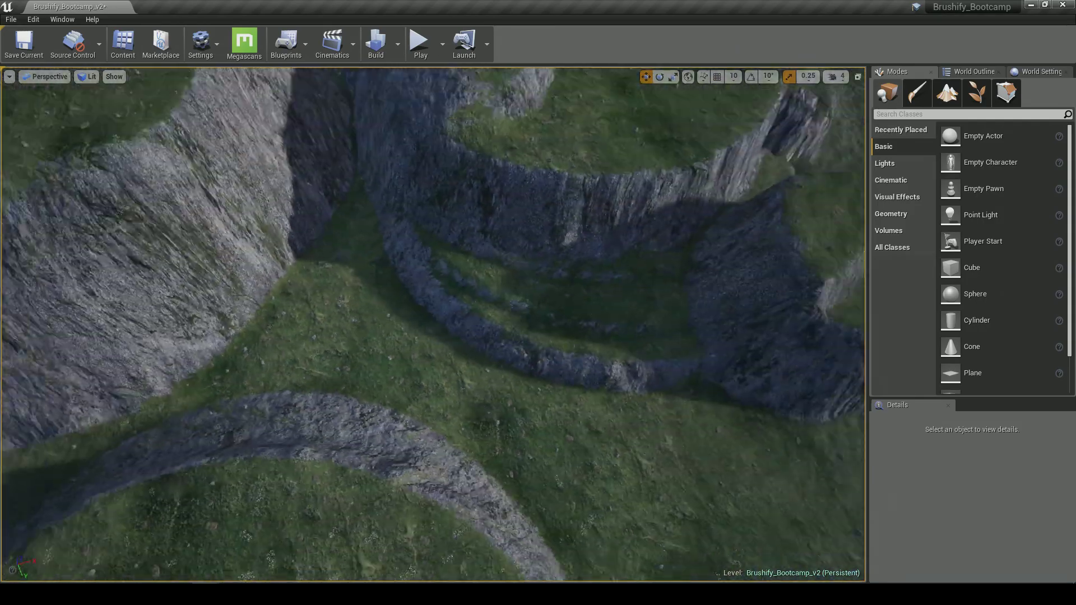
{"action": "key", "text": "w"}
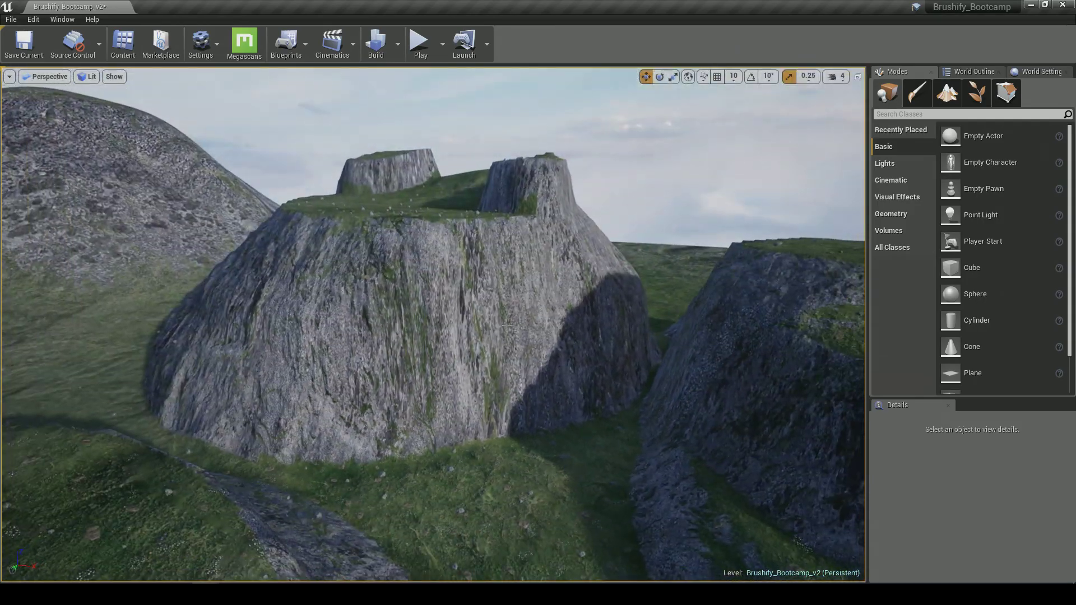
{"action": "key", "text": "q"}
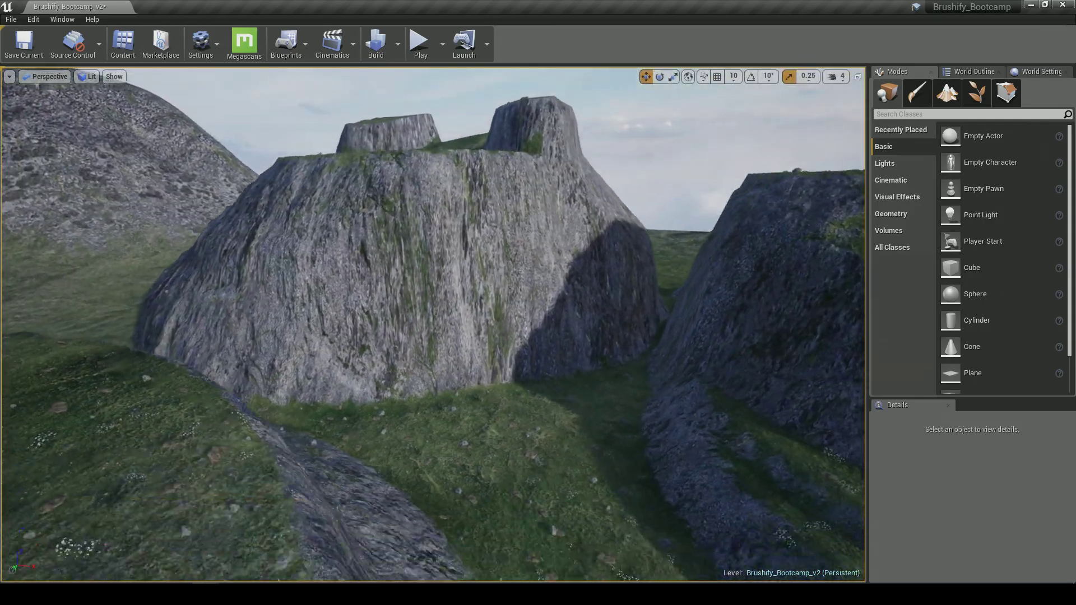
{"action": "key", "text": "w"}
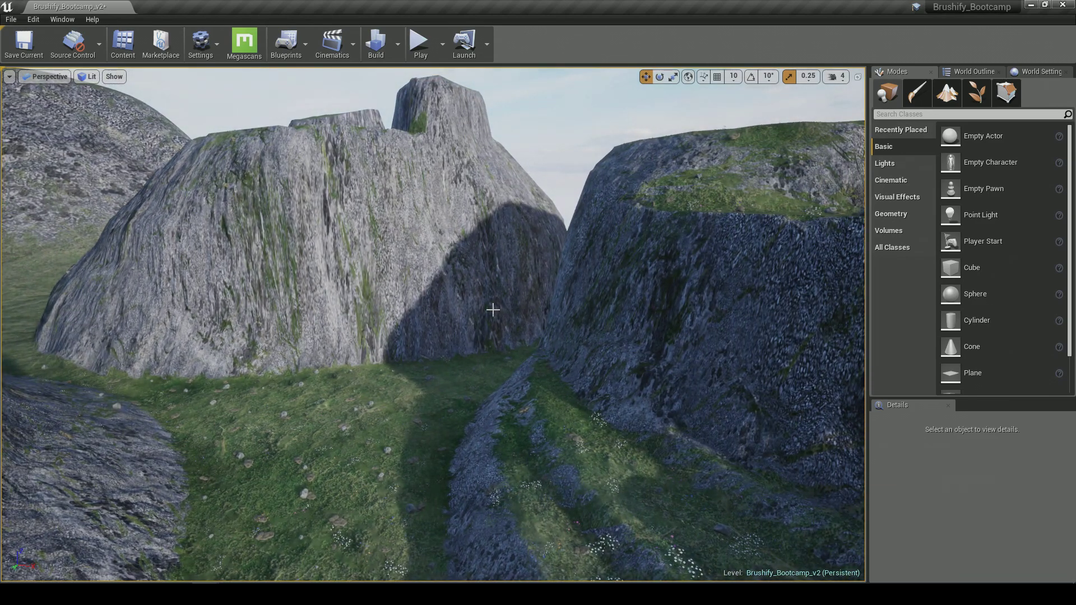
{"action": "key", "text": "w"}
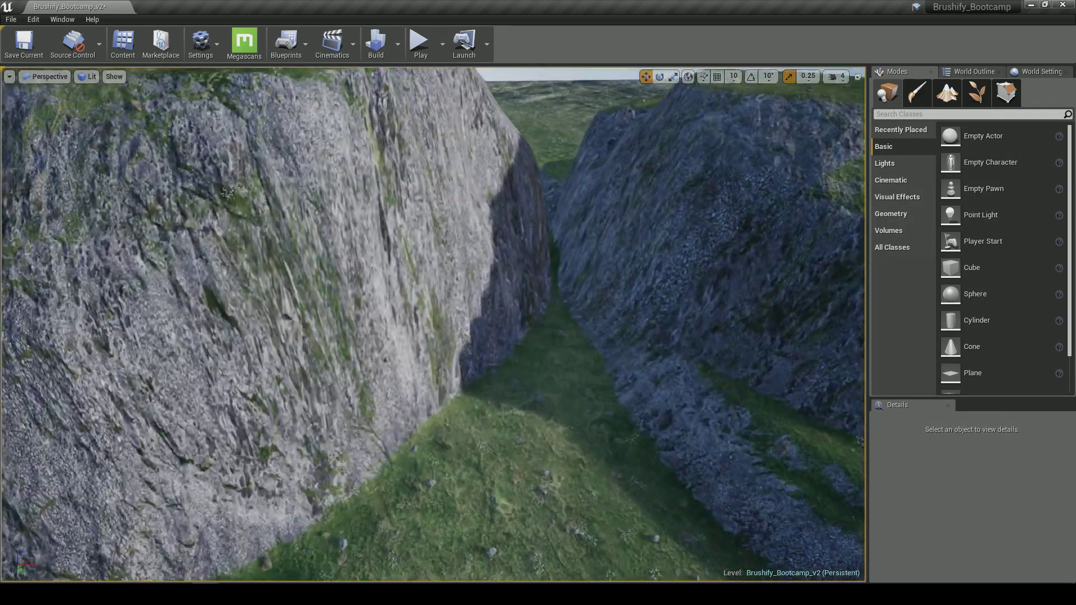
{"action": "key", "text": "s"}
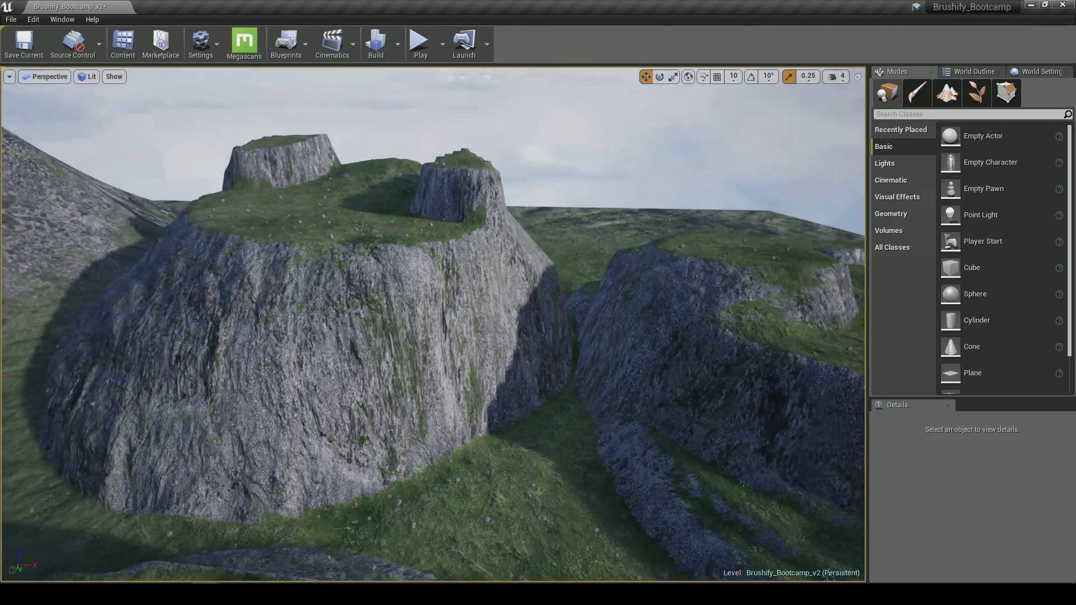
- Examine the rock texture stretching on the large plateau's cliff faces and the grassy gap between the plateaus
{"action": "right_click_drag", "start_coordinate": [437, 242], "coordinate": [442, 229]}
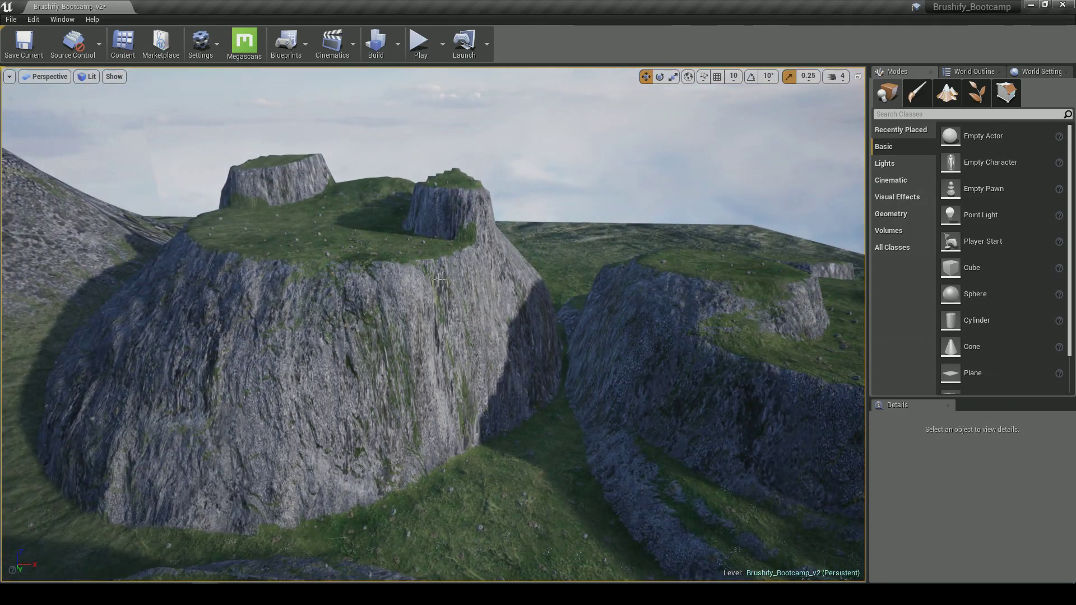
{"action": "right_click_drag", "start_coordinate": [440, 278], "coordinate": [448, 302]}
{"action": "key", "text": "w"}
{"action": "mouse_move", "coordinate": [596, 427]}
{"action": "right_mouse_down"}
{"action": "mouse_move", "coordinate": [585, 410]}
{"action": "mouse_move", "coordinate": [605, 413]}
{"action": "mouse_move", "coordinate": [585, 410]}
{"action": "right_mouse_up"}
{"action": "key", "text": "s"}
{"action": "key", "text": "s"}
{"action": "key", "text": "w"}
{"action": "key", "text": "s"}
{"action": "key", "text": "w"}
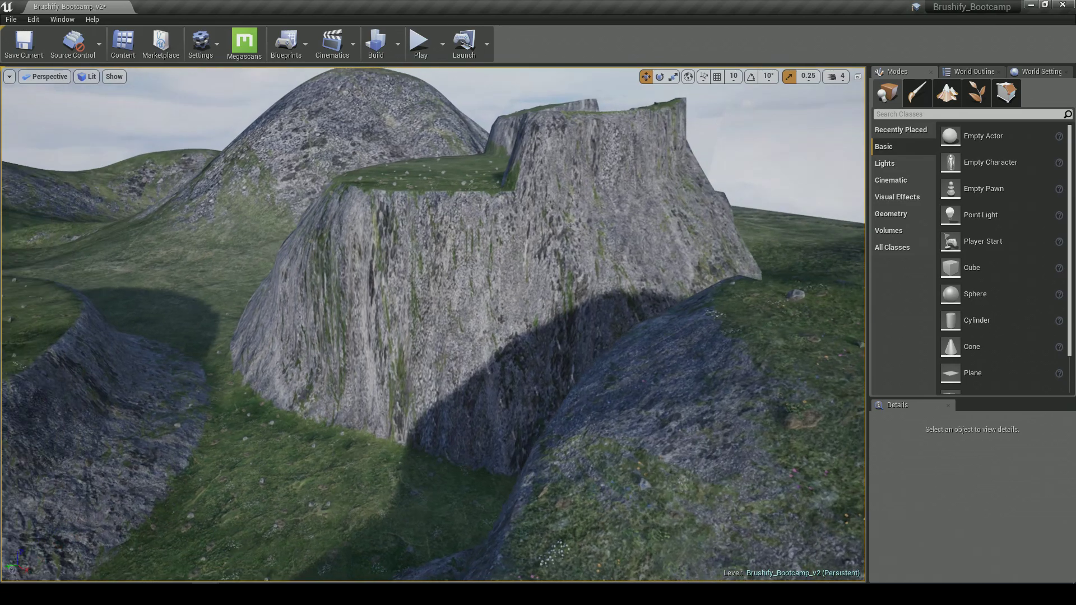
{"action": "key", "text": "w"}
{"action": "right_click_drag", "start_coordinate": [508, 348], "coordinate": [508, 348]}
{"action": "key", "text": "s"}
{"action": "key", "text": "w"}
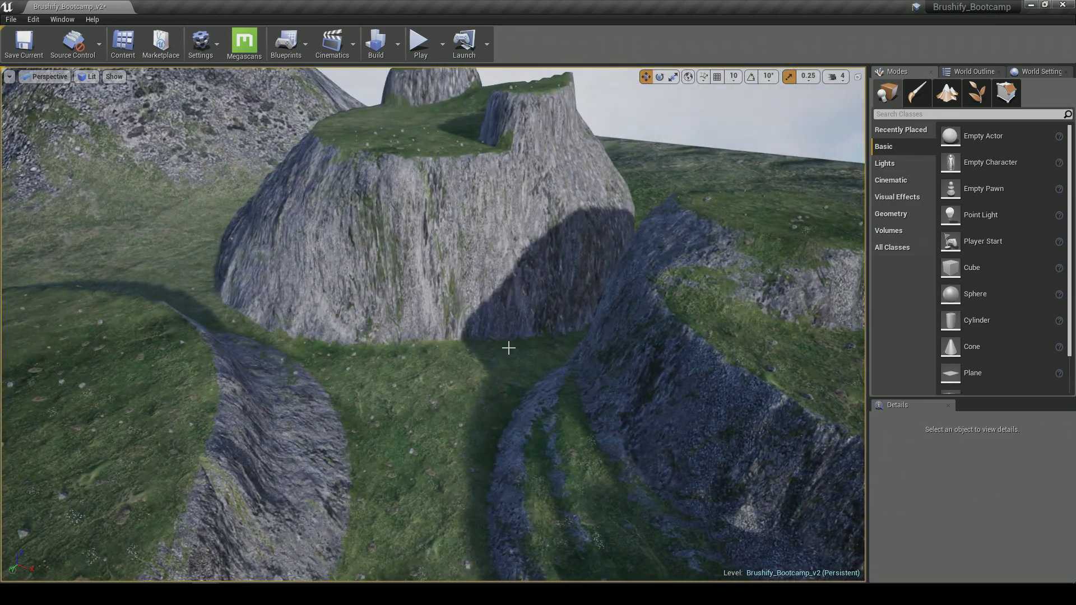
- Compare the Shader Complexity and Lit views of the landscape around the plateaus
{"action": "key", "text": "alt+8"}
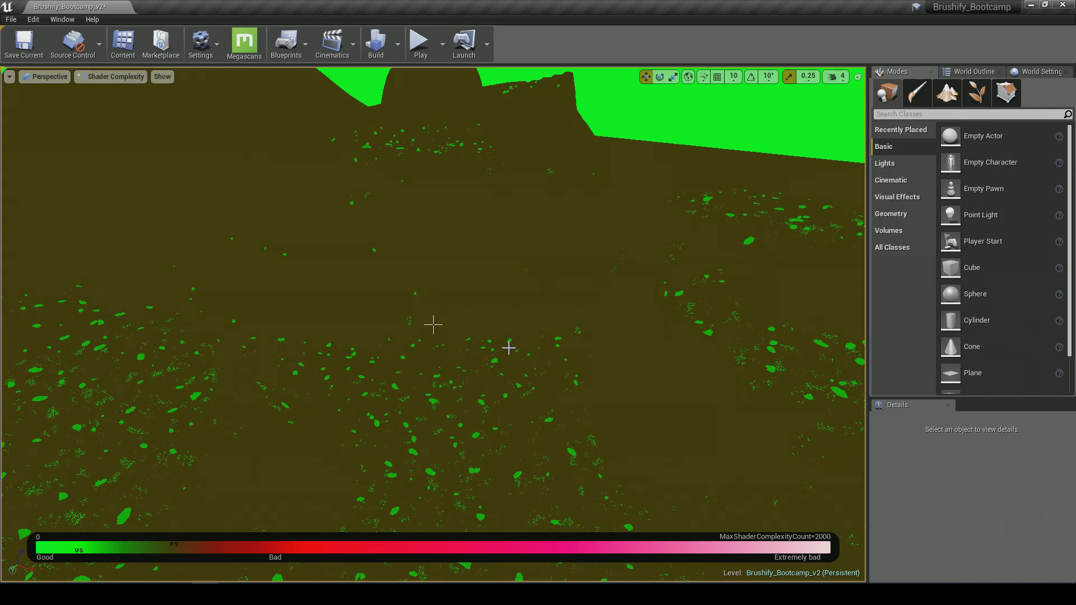
{"action": "key", "text": "alt+4"}
{"action": "key", "text": "s"}
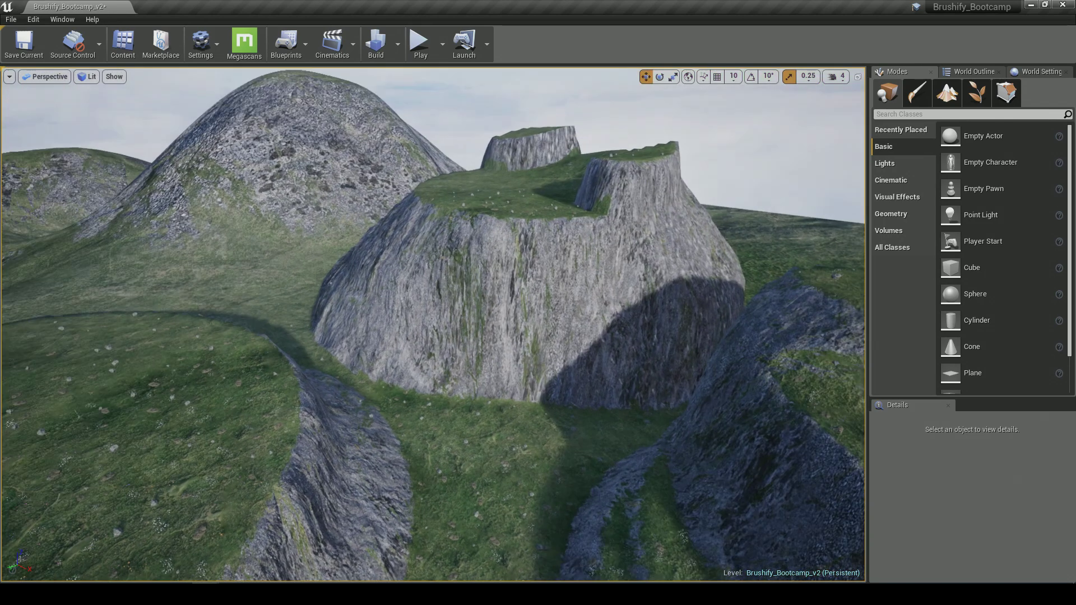
{"action": "key", "text": "alt+8"}
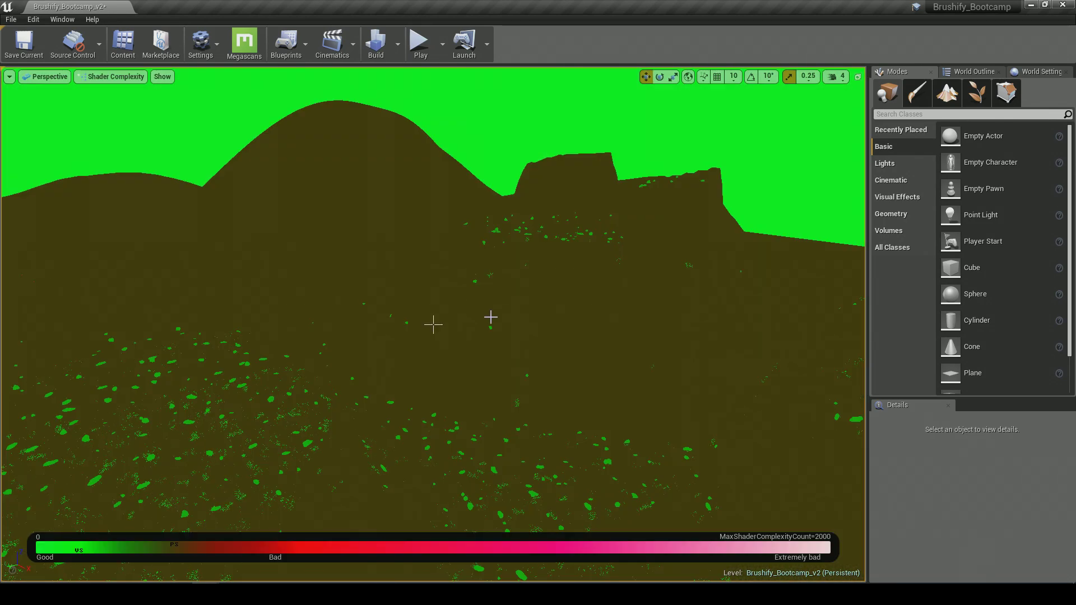
{"action": "right_click_drag", "start_coordinate": [438, 412], "coordinate": [485, 412]}
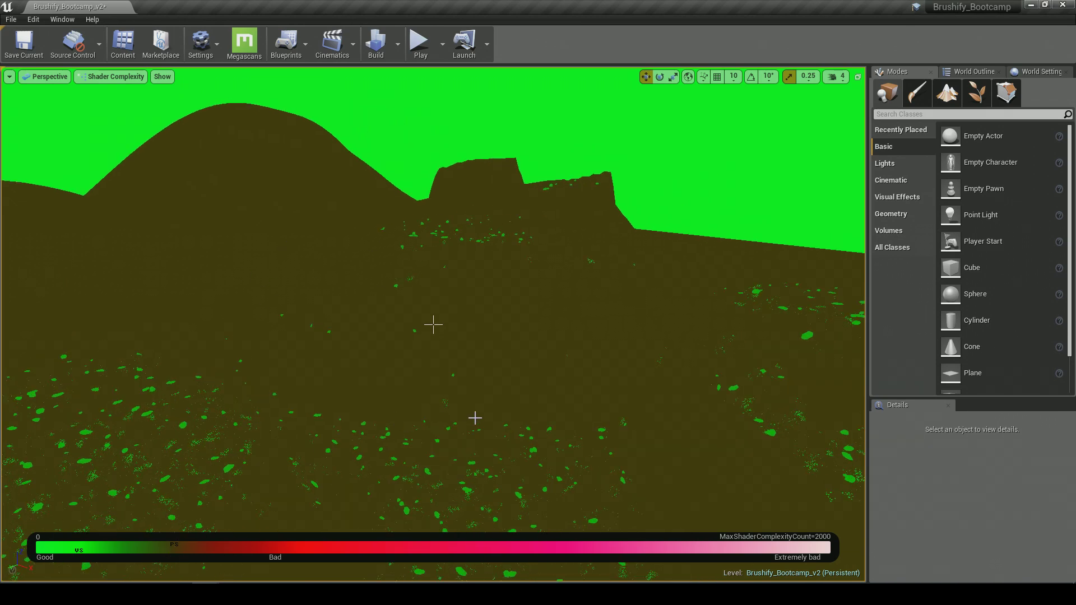
{"action": "key", "text": "alt+4"}
- Open the landscape's MI_Landscape material instance, toggle the override of its Cover Layer Enabled parameter, and put the windows away
{"action": "left_click", "coordinate": [493, 363]}
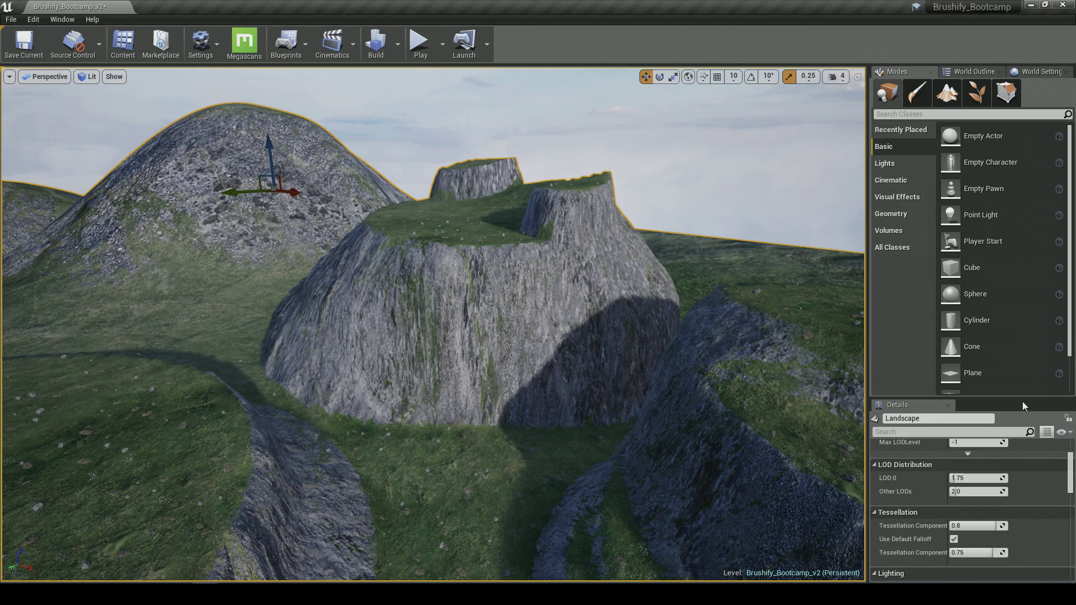
{"action": "left_click_drag", "start_coordinate": [1016, 399], "coordinate": [1008, 212]}
{"action": "scroll", "coordinate": [993, 459], "scroll_direction": "down", "scroll_amount": 3}
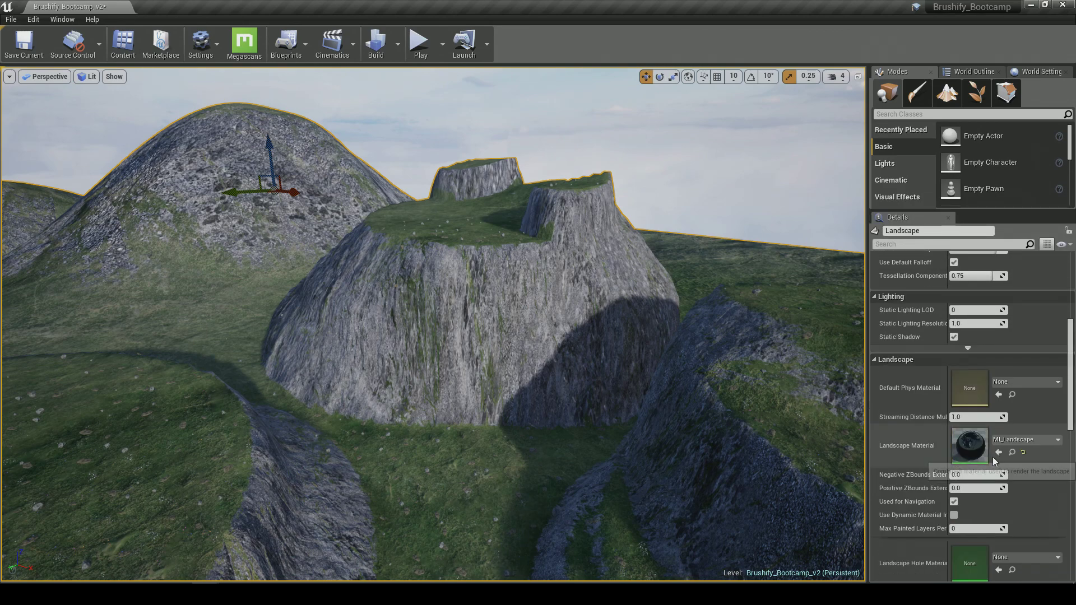
{"action": "left_click", "coordinate": [1012, 453]}
{"action": "double_click", "coordinate": [752, 201]}
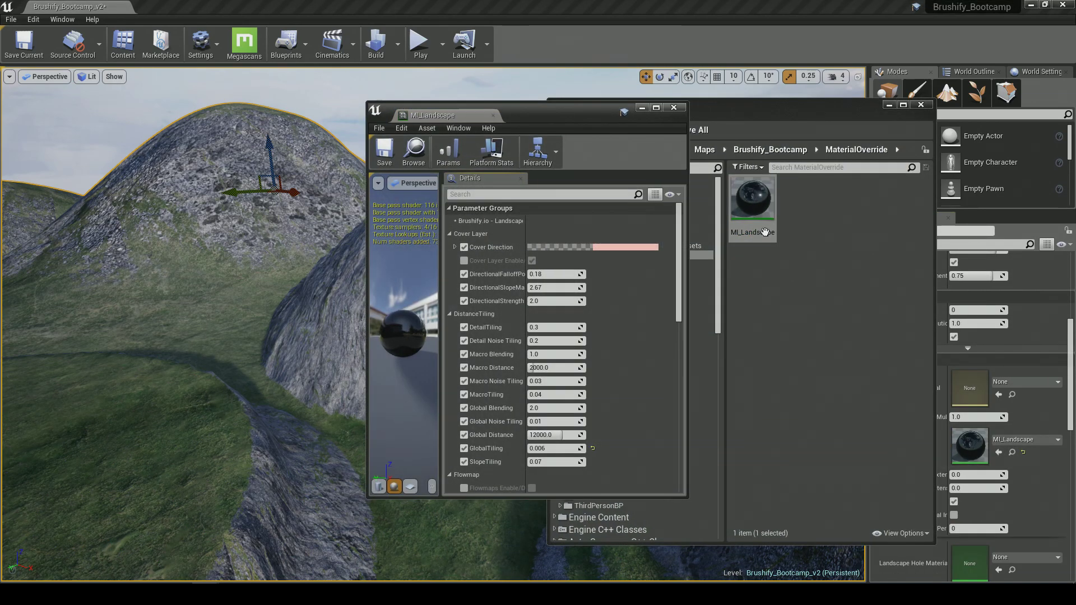
{"action": "left_click", "coordinate": [464, 261]}
{"action": "scroll", "coordinate": [610, 347], "scroll_direction": "down", "scroll_amount": 10}
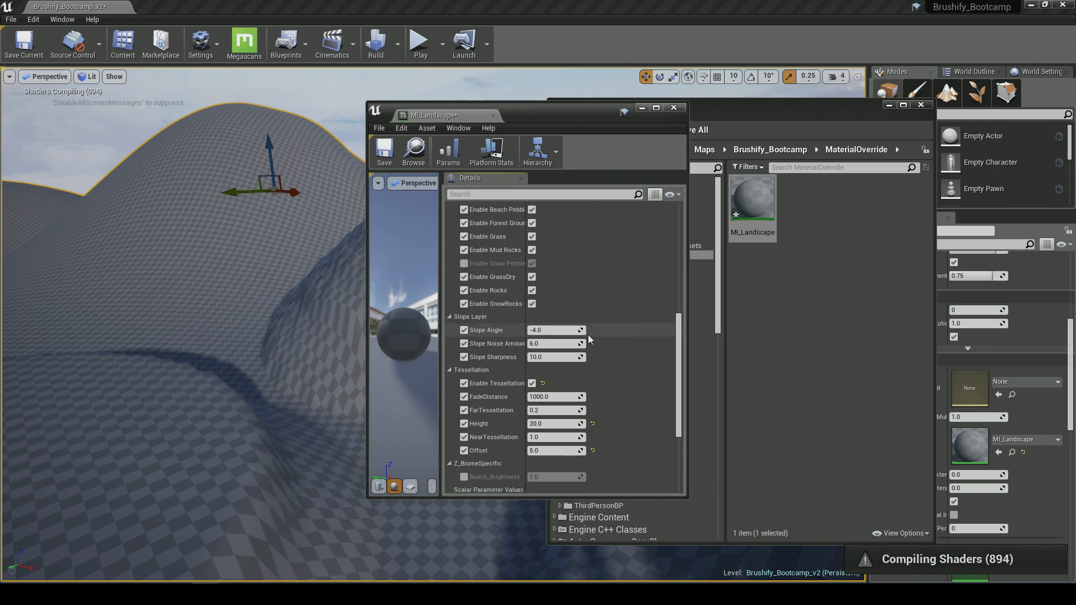
{"action": "left_click", "coordinate": [642, 107]}
{"action": "left_click", "coordinate": [889, 105]}
- Check the changed landscape material's cost in Shader Complexity view against the Lit view of the cliffs
{"action": "right_click_drag", "start_coordinate": [570, 232], "coordinate": [545, 252]}
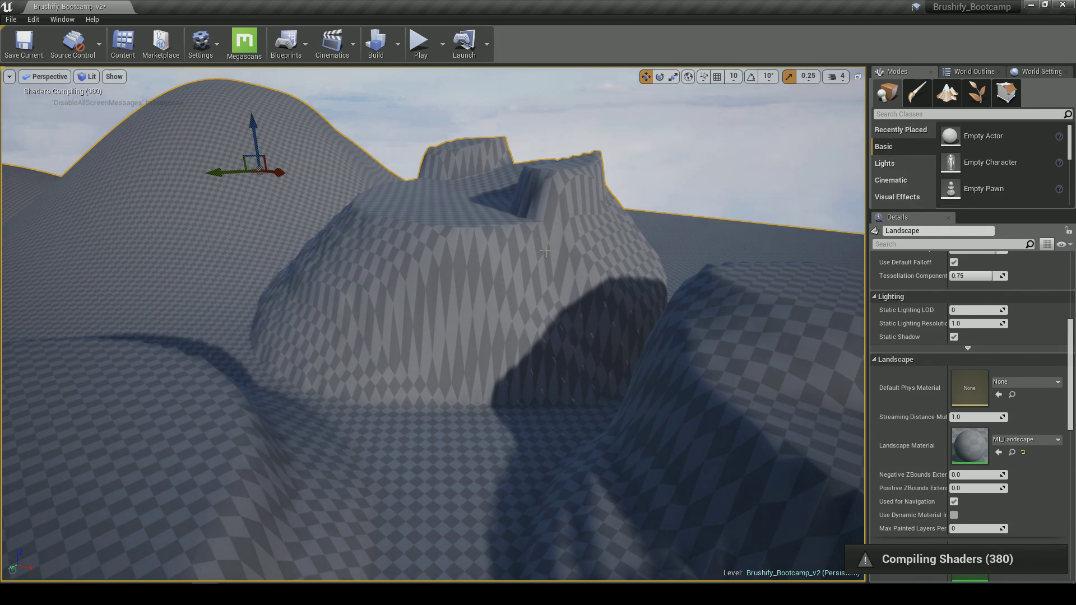
{"action": "right_click_drag", "start_coordinate": [553, 253], "coordinate": [576, 246]}
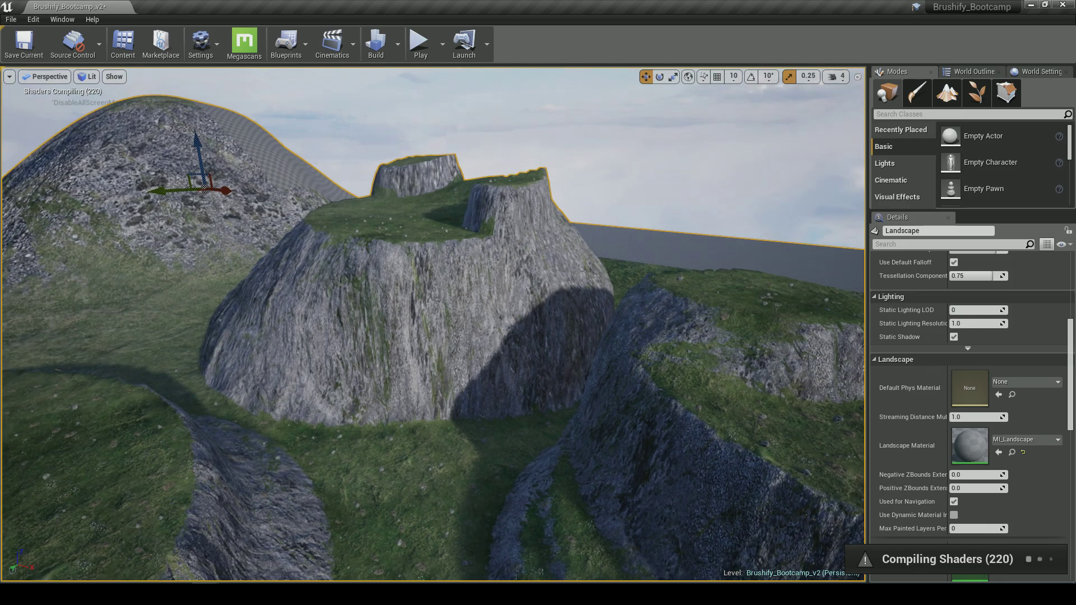
{"action": "key", "text": "alt+8"}
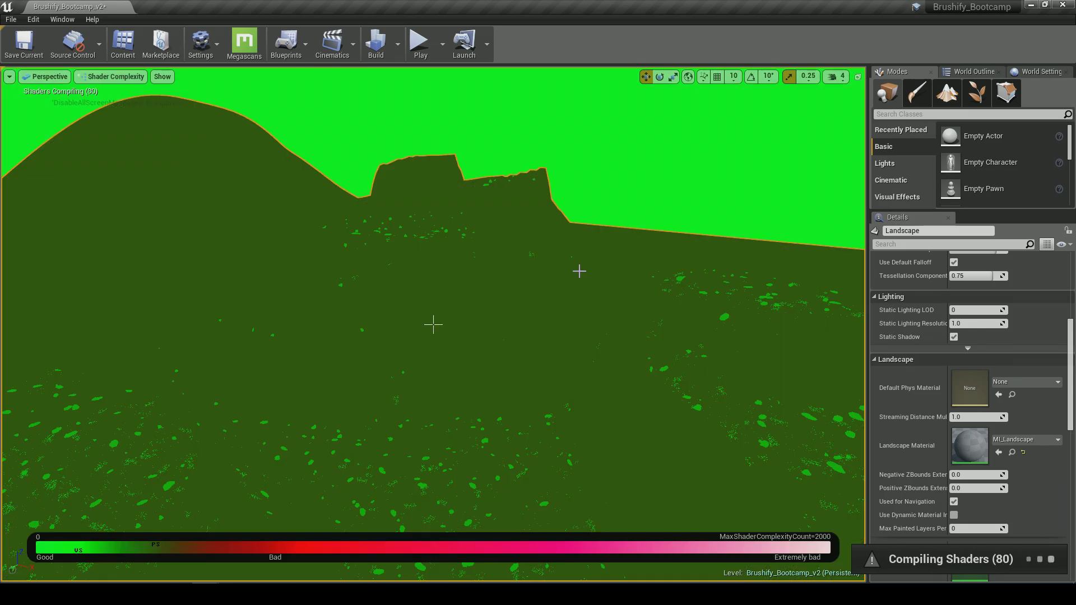
{"action": "right_click_drag", "start_coordinate": [592, 274], "coordinate": [513, 308]}
{"action": "right_click_drag", "start_coordinate": [387, 291], "coordinate": [390, 293]}
{"action": "right_click_drag", "start_coordinate": [530, 315], "coordinate": [529, 313]}
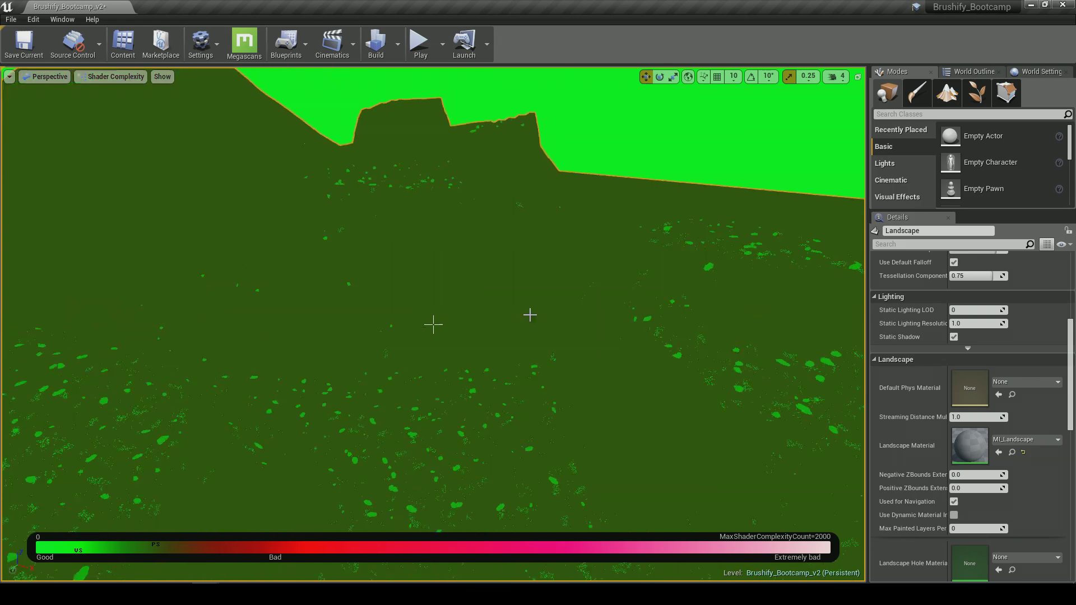
{"action": "key", "text": "alt+4"}
{"action": "key", "text": "alt+8"}
{"action": "right_click_drag", "start_coordinate": [511, 321], "coordinate": [613, 335]}
{"action": "key", "text": "alt+4"}
- Inspect the plateaus from a distance and close up to judge the look of their cliff faces
{"action": "mouse_move", "coordinate": [455, 312]}
{"action": "right_mouse_down"}
{"action": "mouse_move", "coordinate": [476, 312]}
{"action": "mouse_move", "coordinate": [443, 336]}
{"action": "mouse_move", "coordinate": [443, 314]}
{"action": "mouse_move", "coordinate": [468, 300]}
{"action": "mouse_move", "coordinate": [507, 325]}
{"action": "mouse_move", "coordinate": [456, 308]}
{"action": "mouse_move", "coordinate": [420, 312]}
{"action": "mouse_move", "coordinate": [443, 312]}
{"action": "right_mouse_up"}
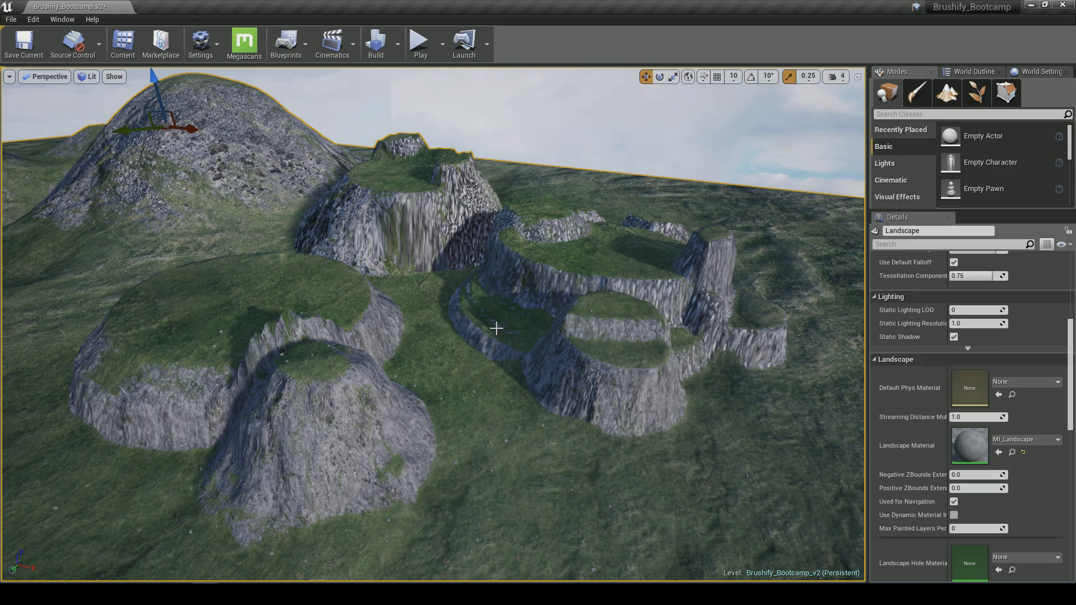
{"action": "mouse_move", "coordinate": [443, 312]}
{"action": "right_mouse_down"}
{"action": "mouse_move", "coordinate": [439, 291]}
{"action": "mouse_move", "coordinate": [454, 309]}
{"action": "right_mouse_up"}
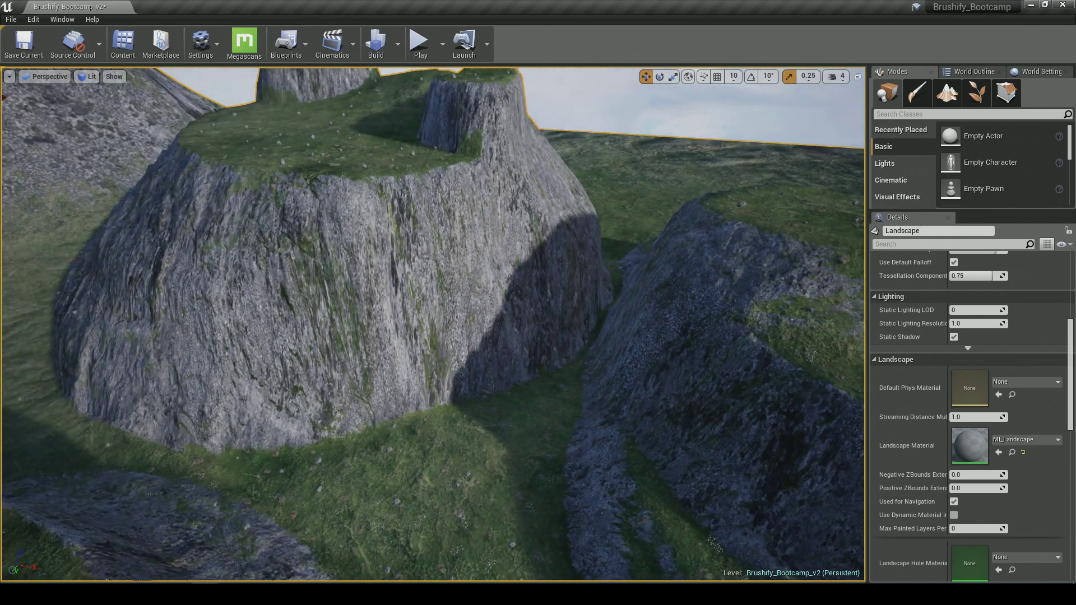
{"action": "right_click_drag", "start_coordinate": [415, 338], "coordinate": [412, 337]}
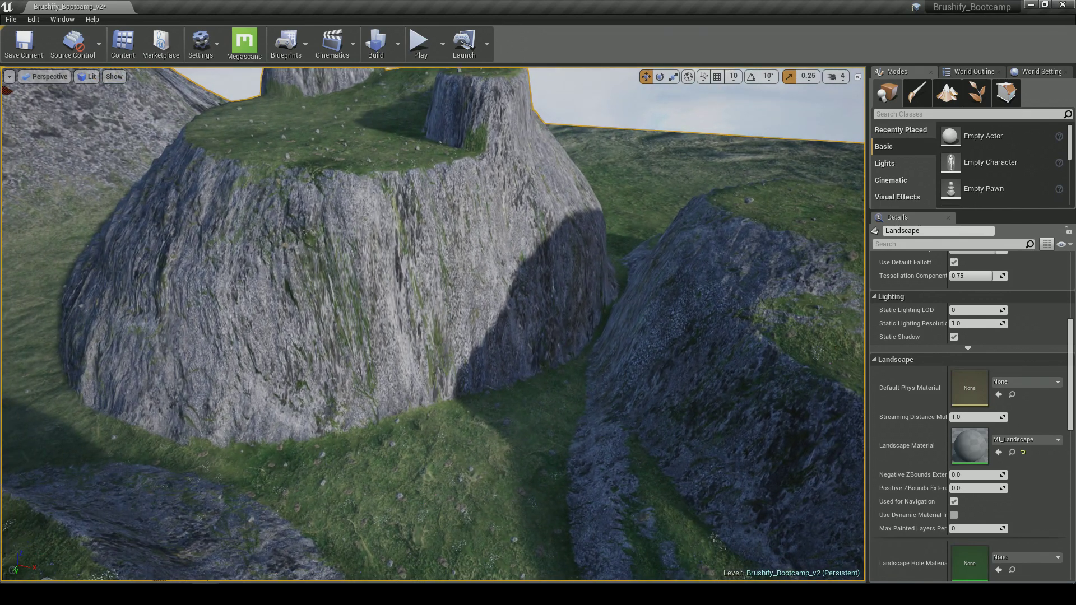
{"action": "right_click_drag", "start_coordinate": [365, 273], "coordinate": [390, 257]}
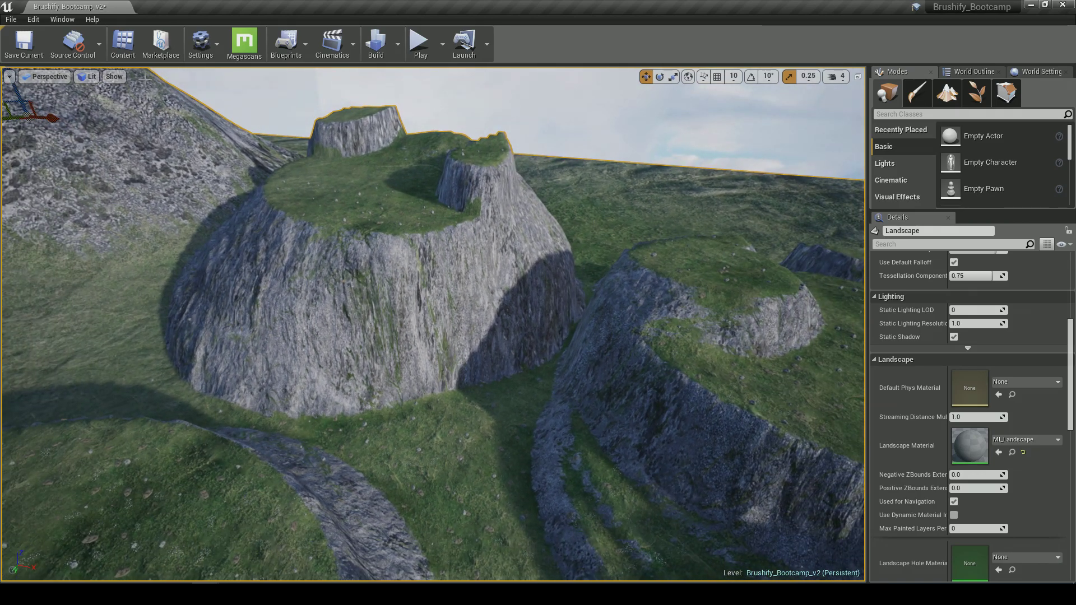
{"action": "right_click_drag", "start_coordinate": [413, 266], "coordinate": [116, 106]}
{"action": "key", "text": "w"}
{"action": "key", "text": "s"}
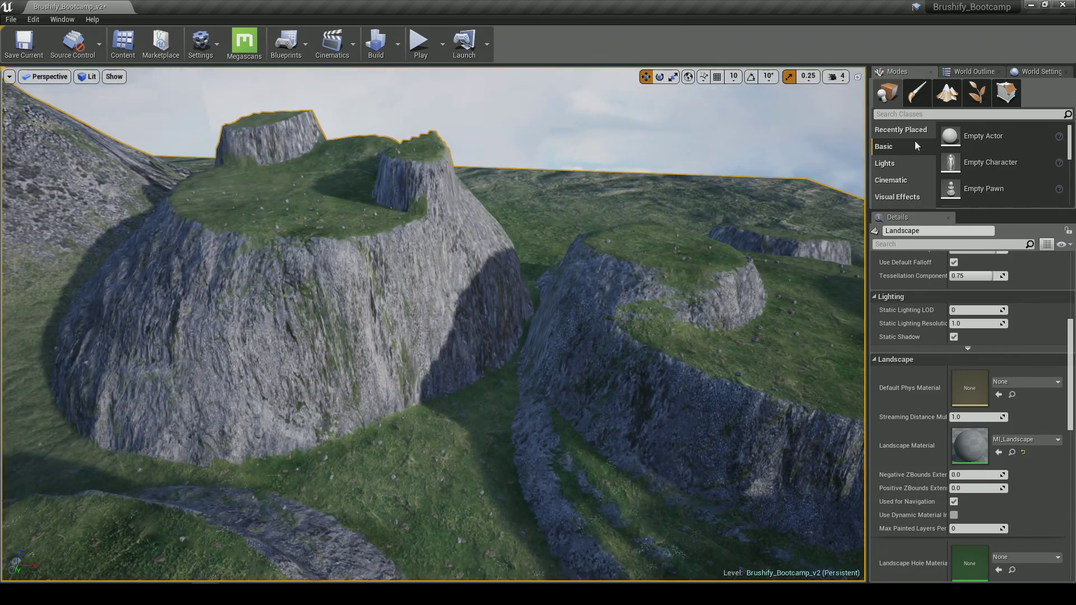
- Set up the landscape Smooth sculpting tool with strength 0.295238, brush size 1345.663452 and the default falloff of 0.5
{"action": "left_click", "coordinate": [947, 92]}
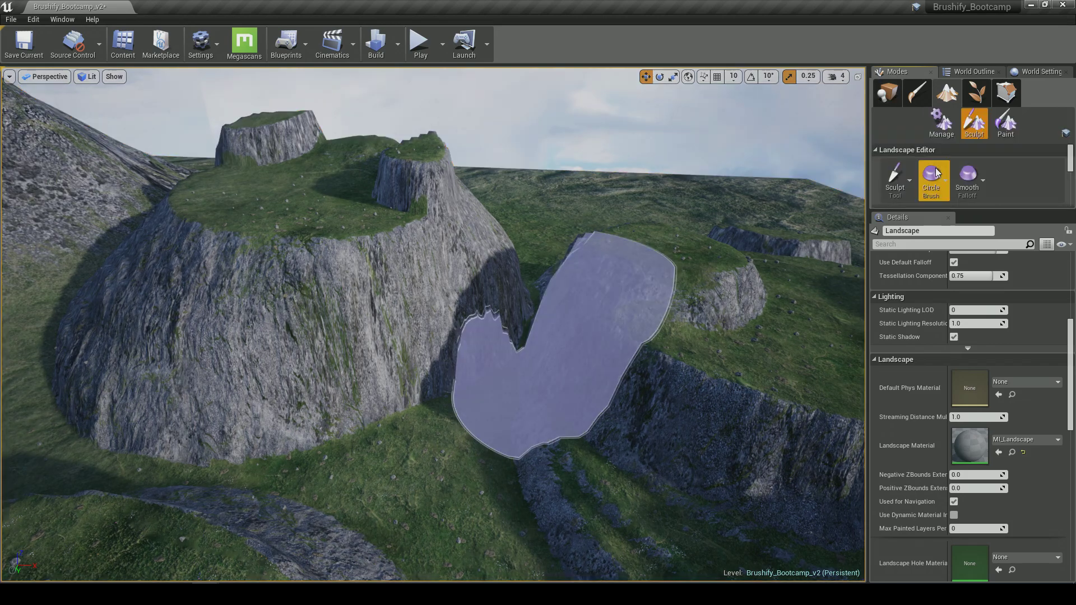
{"action": "left_click", "coordinate": [902, 178]}
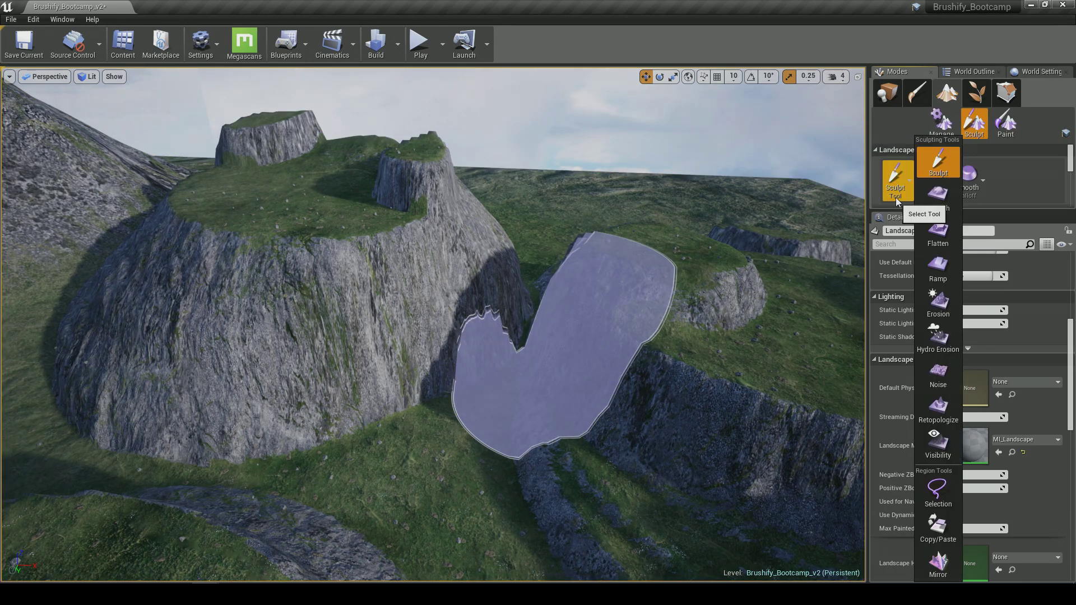
{"action": "left_click", "coordinate": [947, 202]}
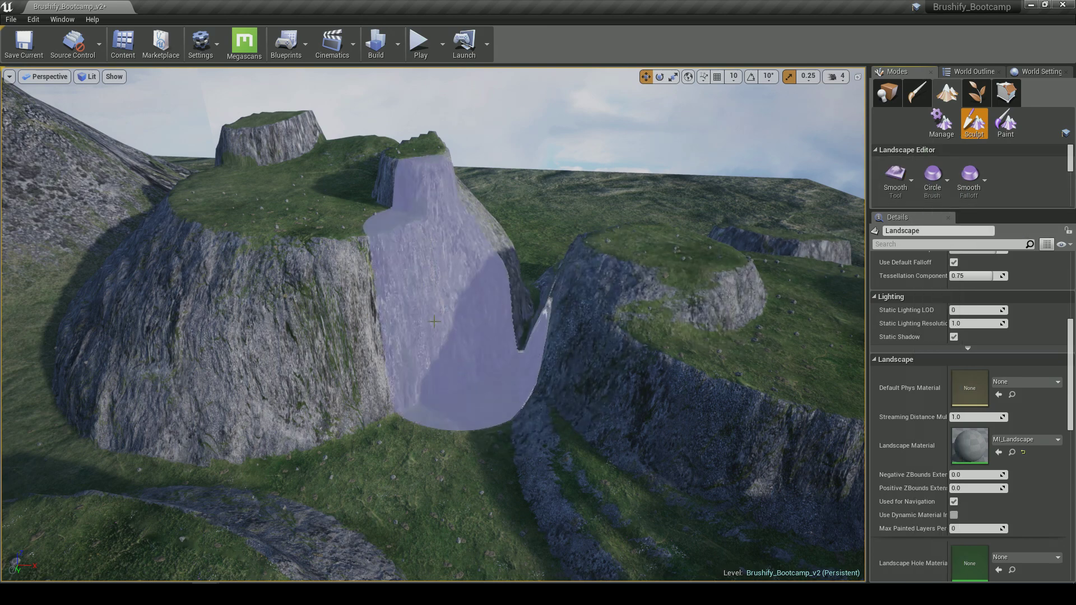
{"action": "left_click_drag", "start_coordinate": [968, 210], "coordinate": [967, 469]}
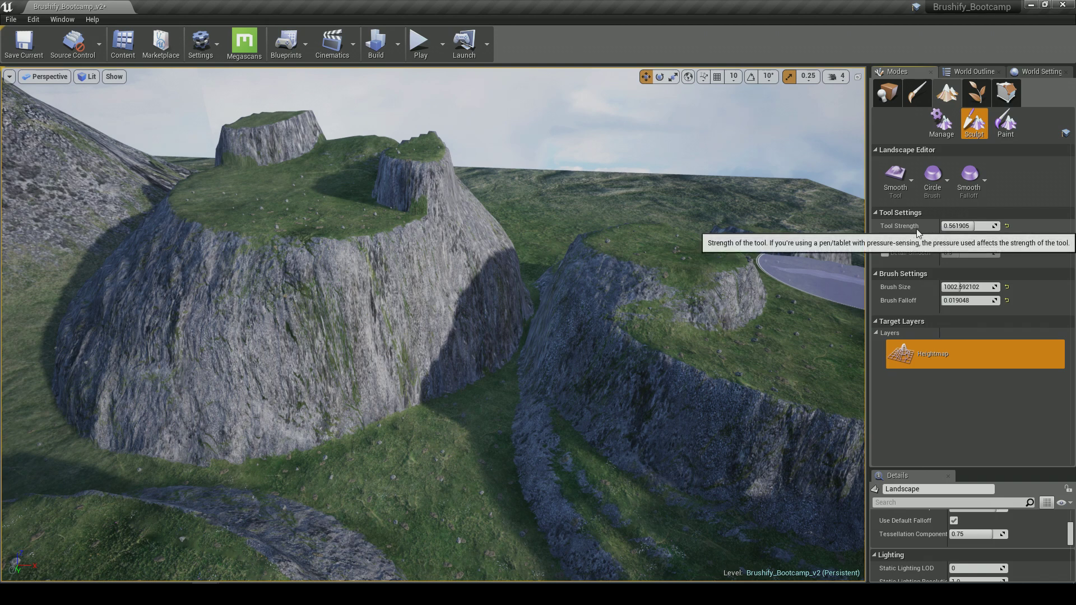
{"action": "left_click_drag", "start_coordinate": [957, 226], "coordinate": [942, 226]}
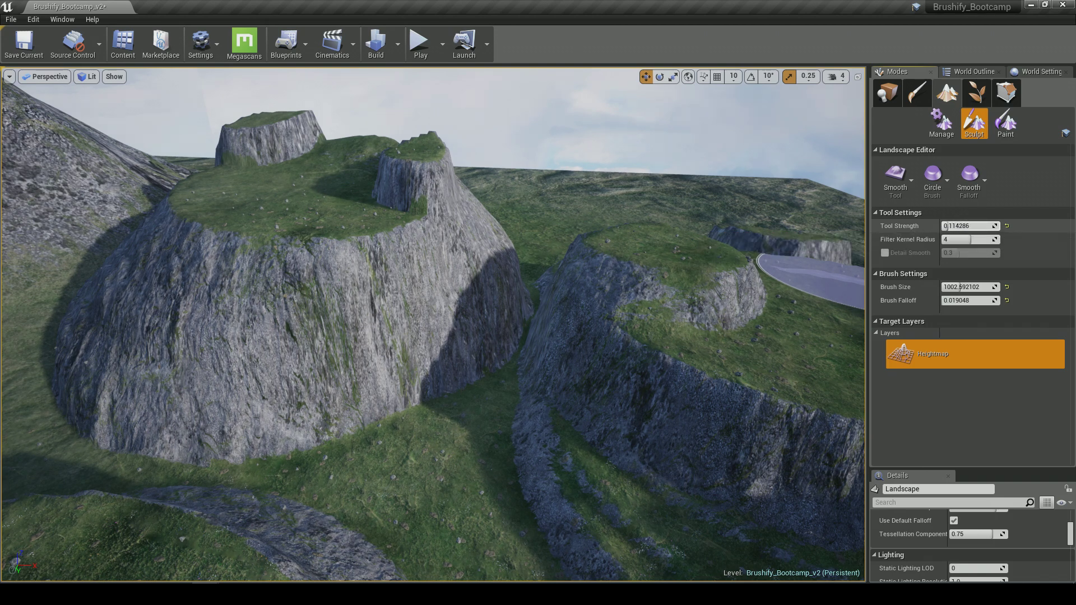
{"action": "left_click_drag", "start_coordinate": [960, 226], "coordinate": [964, 226]}
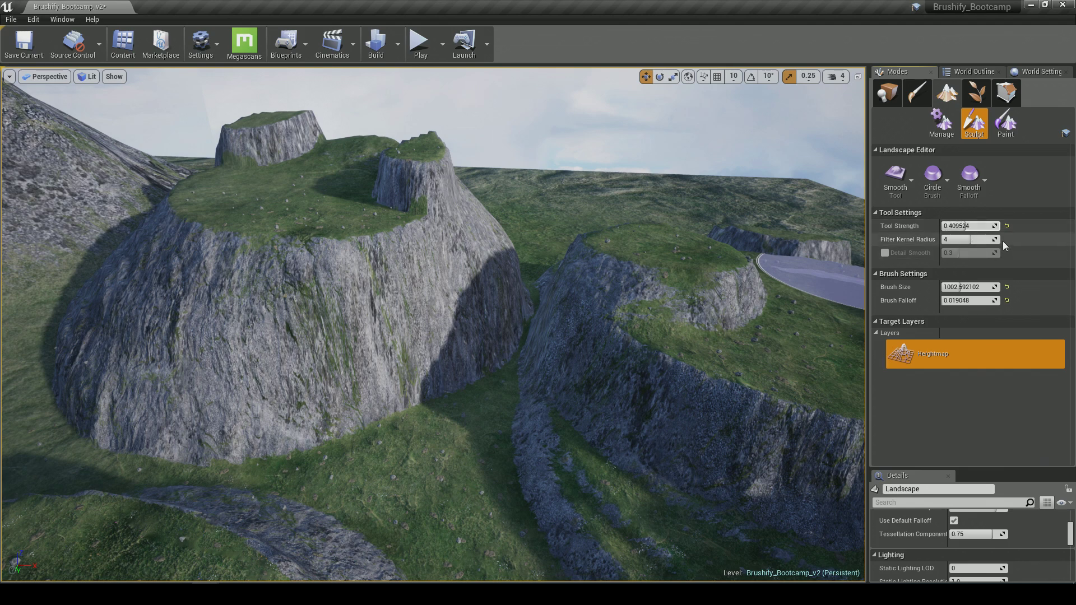
{"action": "left_click", "coordinate": [1006, 287]}
{"action": "left_click", "coordinate": [1006, 300]}
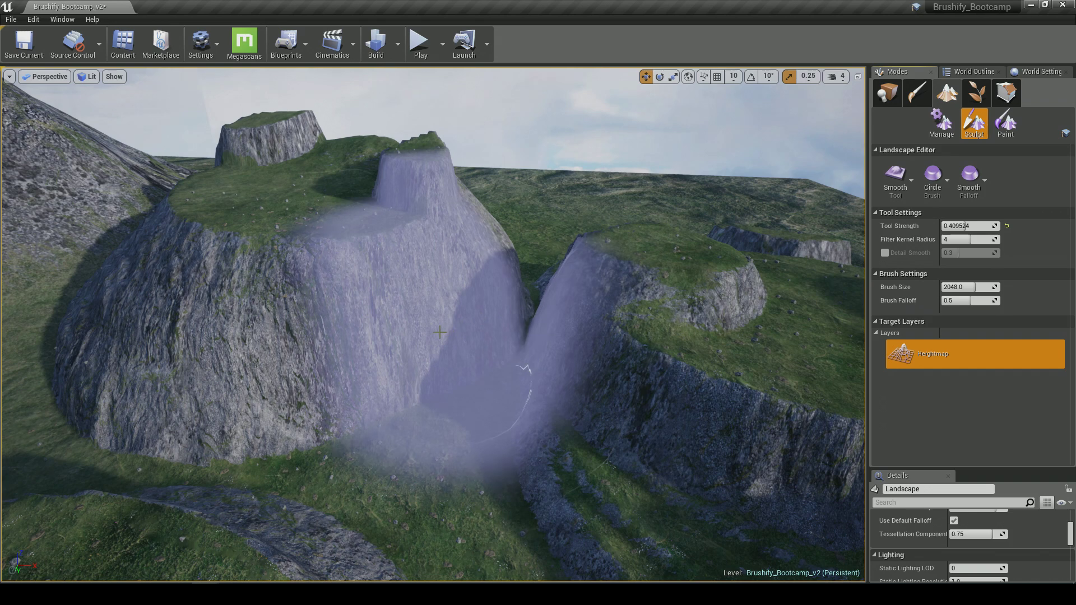
{"action": "left_click_drag", "start_coordinate": [966, 226], "coordinate": [958, 227]}
{"action": "left_click_drag", "start_coordinate": [974, 287], "coordinate": [966, 288]}
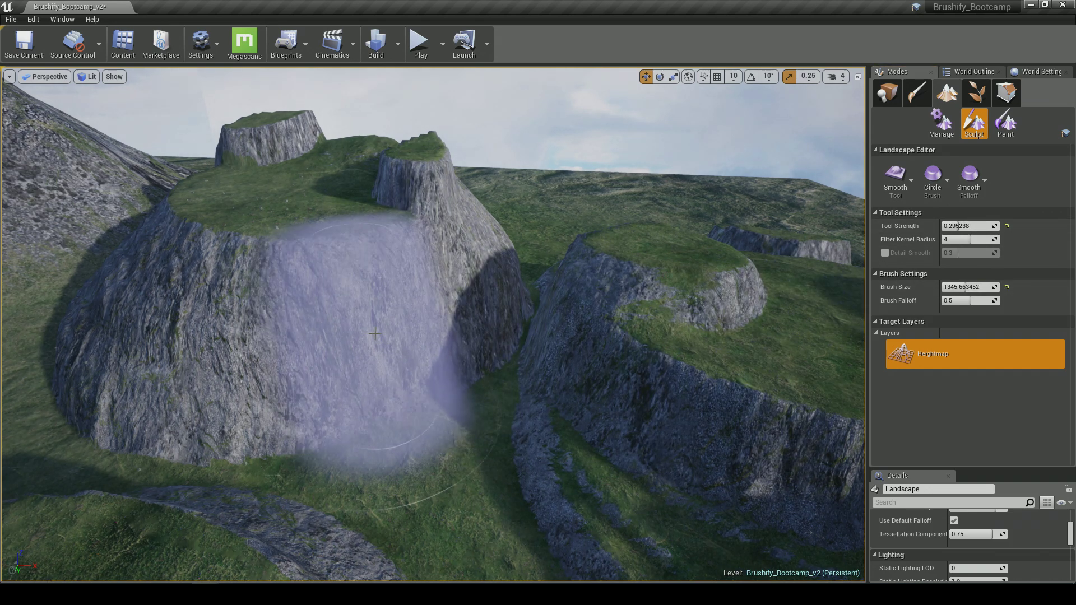
- Smooth the large plateau's cliff faces and the narrow column on its edge to soften the stretched rock
{"action": "mouse_move", "coordinate": [414, 334]}
{"action": "right_mouse_down"}
{"action": "mouse_move", "coordinate": [387, 404]}
{"action": "mouse_move", "coordinate": [361, 336]}
{"action": "mouse_move", "coordinate": [353, 351]}
{"action": "right_mouse_up"}
{"action": "key", "text": "w"}
{"action": "key", "text": "s"}
{"action": "mouse_move", "coordinate": [315, 272]}
{"action": "right_mouse_down"}
{"action": "mouse_move", "coordinate": [602, 362]}
{"action": "mouse_move", "coordinate": [438, 372]}
{"action": "right_mouse_up"}
{"action": "key", "text": "a"}
{"action": "key", "text": "s"}
{"action": "key", "text": "d"}
{"action": "right_click_drag", "start_coordinate": [554, 343], "coordinate": [548, 371]}
{"action": "key", "text": "s"}
{"action": "key", "text": "w"}
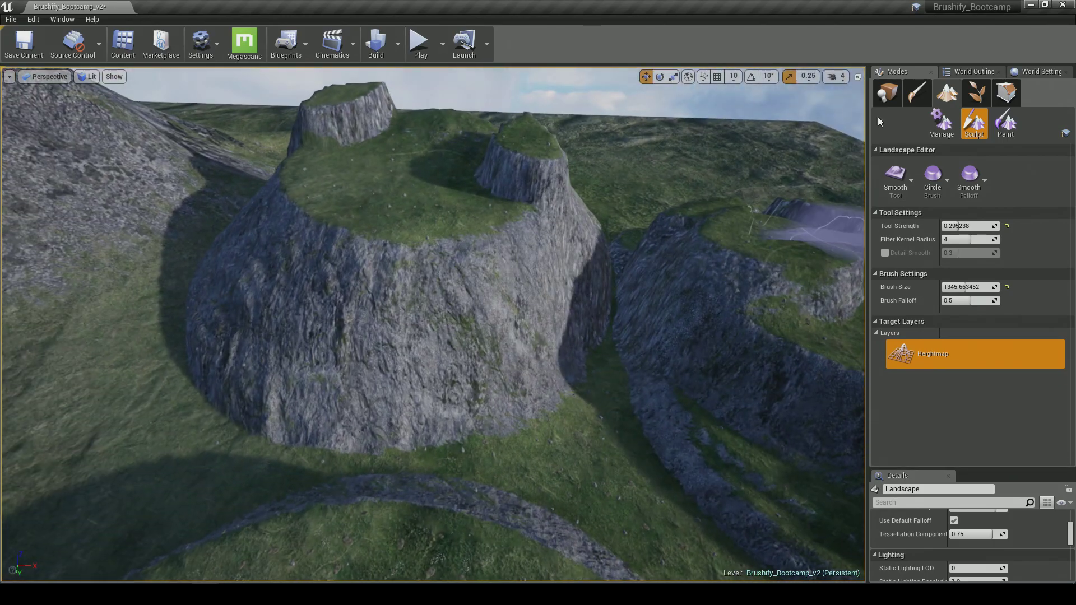
- Switch to Place mode and open the Brushify Meshes/Cliffs/Meshes folder in the Content Browser
{"action": "left_click", "coordinate": [885, 96]}
{"action": "right_click_drag", "start_coordinate": [591, 185], "coordinate": [587, 190]}
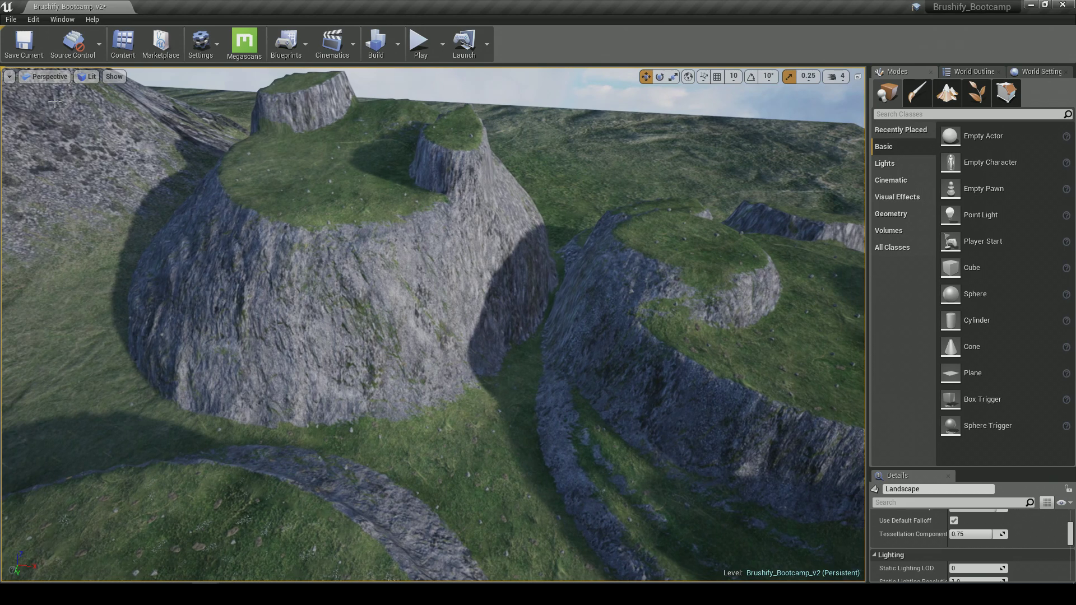
{"action": "left_click", "coordinate": [123, 42]}
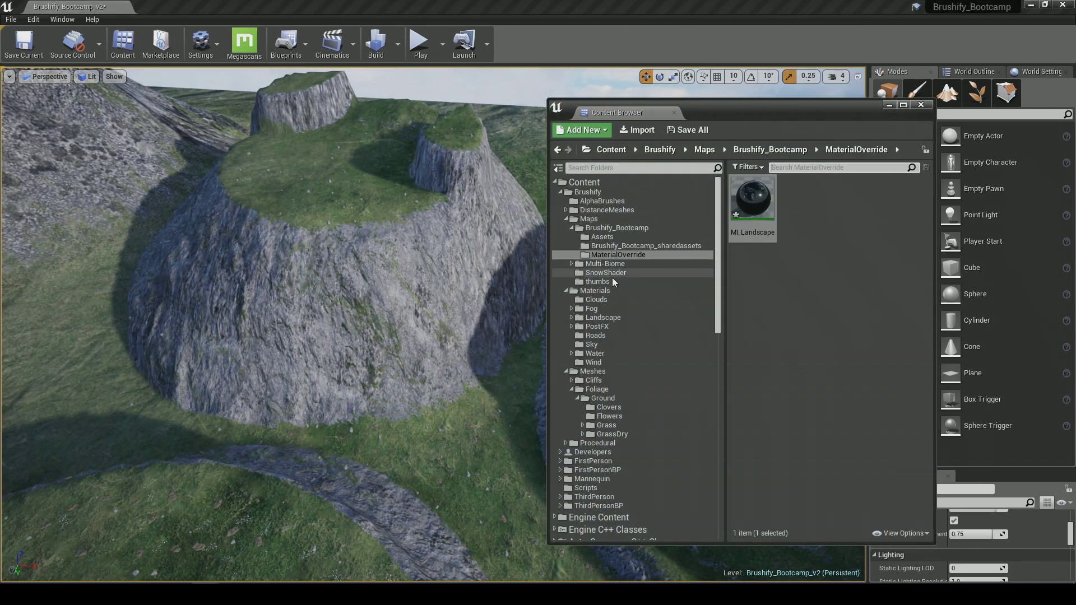
{"action": "left_click", "coordinate": [596, 371]}
{"action": "left_click", "coordinate": [593, 360]}
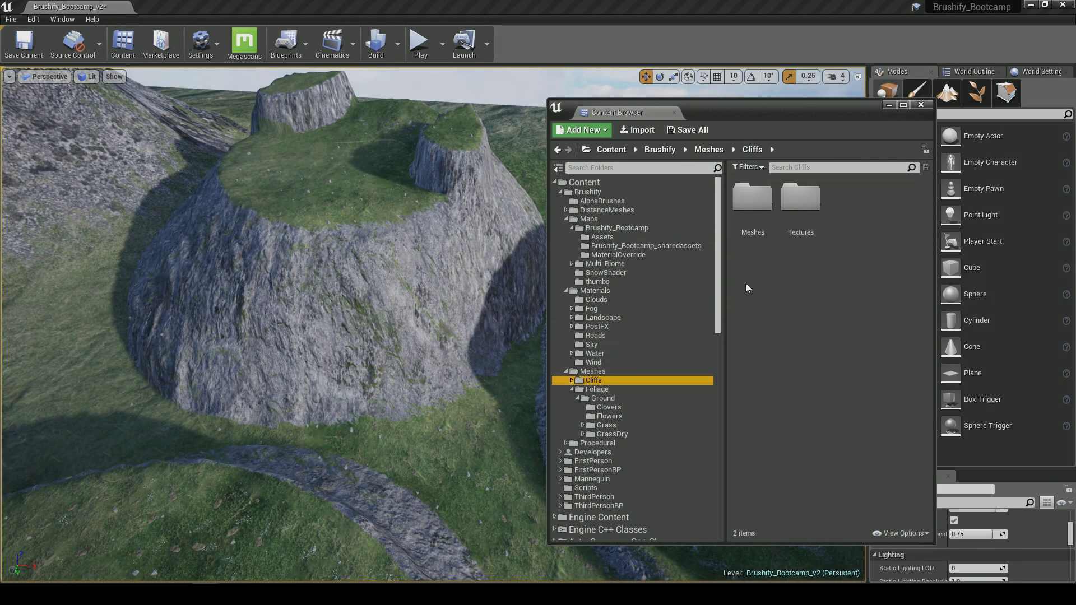
{"action": "double_click", "coordinate": [753, 202]}
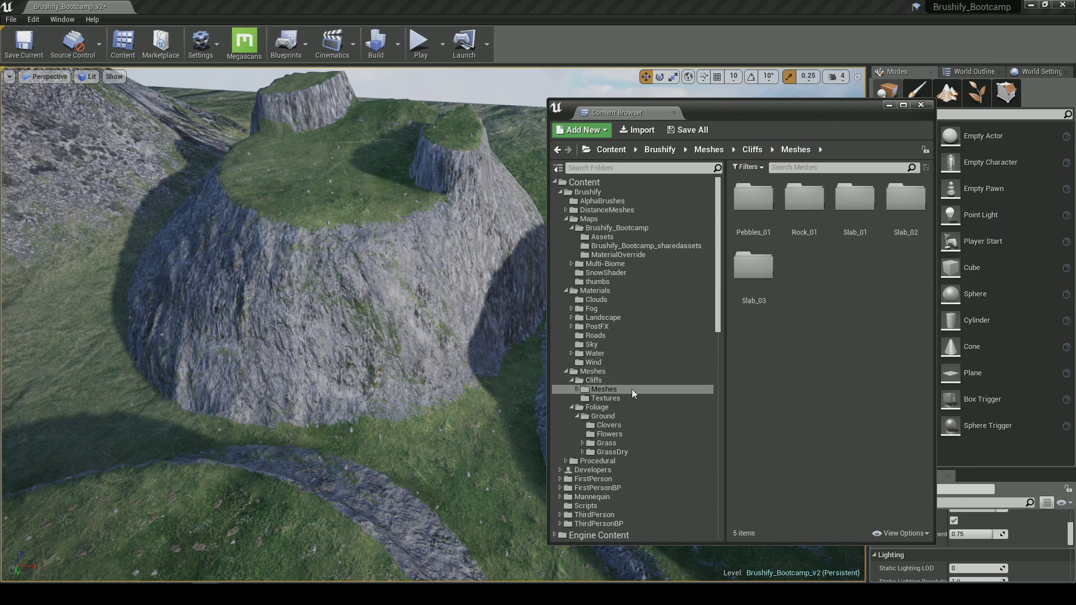
- Place the S_Rock_01 mesh from the Rock_01 folder on the front cliff face of the large plateau
{"action": "right_click_drag", "start_coordinate": [353, 425], "coordinate": [383, 414]}
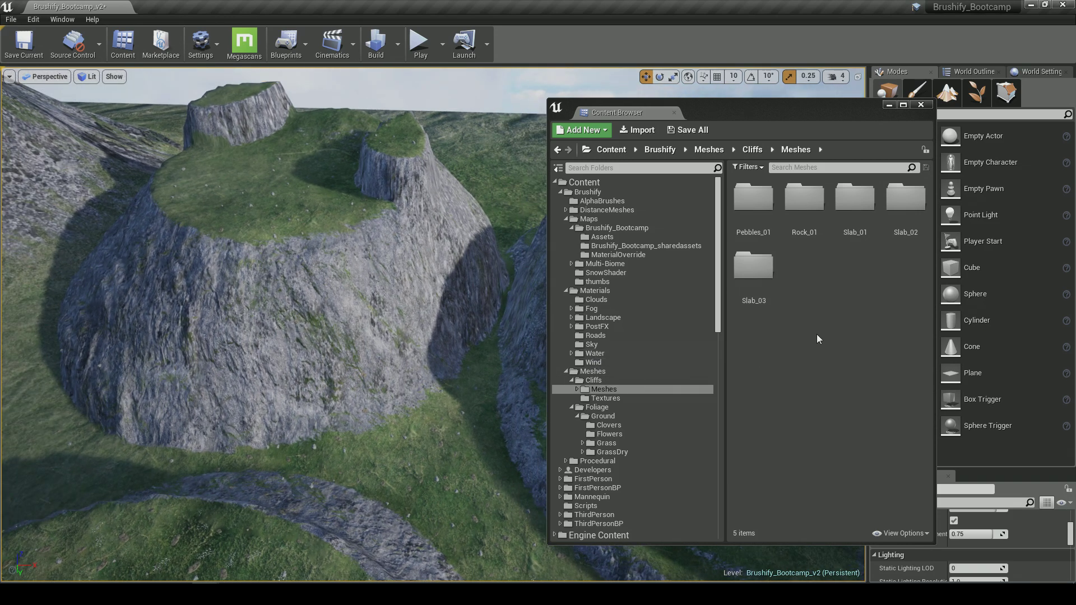
{"action": "double_click", "coordinate": [807, 227]}
{"action": "left_click", "coordinate": [805, 269]}
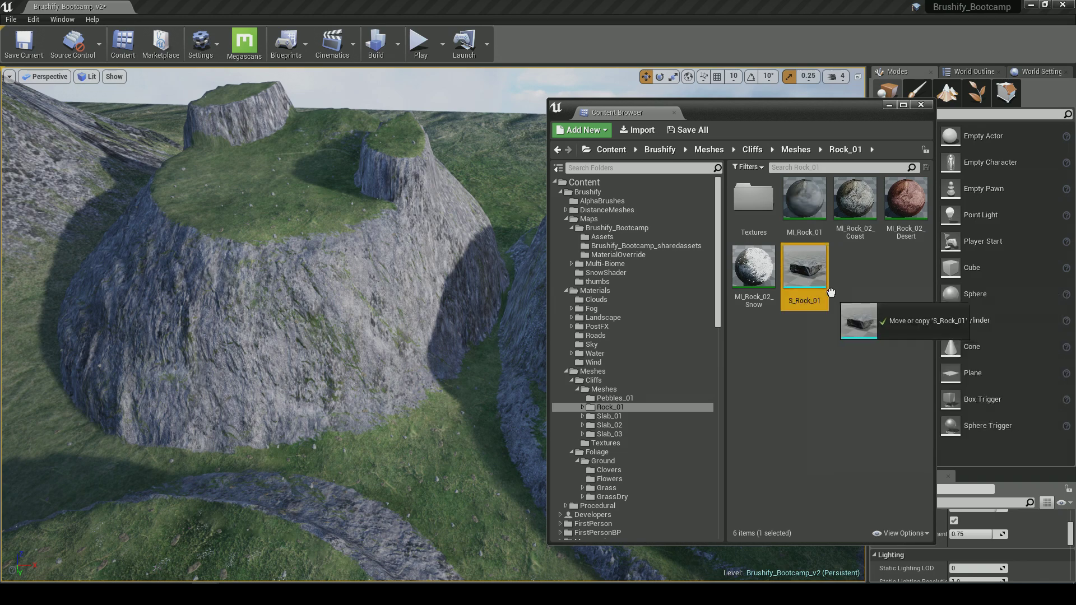
{"action": "left_click_drag", "start_coordinate": [306, 345], "coordinate": [324, 322]}
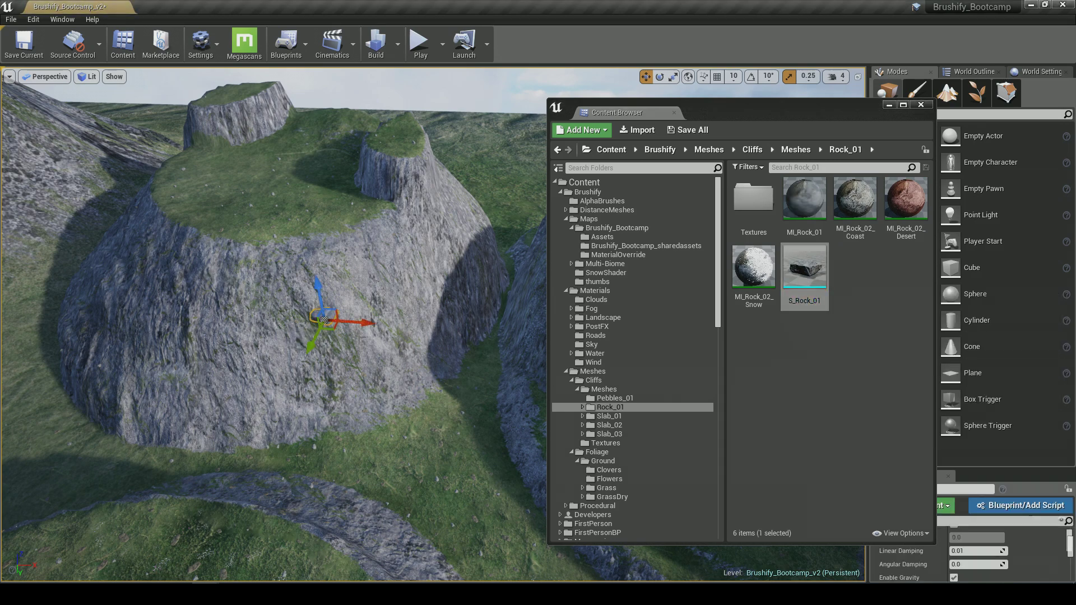
{"action": "left_click", "coordinate": [889, 106]}
- Rotate and sink the rock into the plateau's upper cliff edge, and add a duplicate beside it along the rim
{"action": "right_click_drag", "start_coordinate": [456, 308], "coordinate": [440, 302]}
{"action": "left_click_drag", "start_coordinate": [367, 332], "coordinate": [341, 383]}
{"action": "key", "text": "e"}
{"action": "left_click_drag", "start_coordinate": [413, 307], "coordinate": [436, 362]}
{"action": "mouse_move", "coordinate": [350, 322]}
{"action": "left_mouse_down"}
{"action": "mouse_move", "coordinate": [342, 360]}
{"action": "mouse_move", "coordinate": [398, 279]}
{"action": "mouse_move", "coordinate": [303, 306]}
{"action": "mouse_move", "coordinate": [343, 323]}
{"action": "left_mouse_up"}
{"action": "key", "text": "w"}
{"action": "mouse_move", "coordinate": [315, 256]}
{"action": "left_mouse_down"}
{"action": "mouse_move", "coordinate": [317, 279]}
{"action": "mouse_move", "coordinate": [269, 269]}
{"action": "mouse_move", "coordinate": [235, 280]}
{"action": "mouse_move", "coordinate": [304, 269]}
{"action": "left_mouse_up"}
{"action": "key", "text": "w"}
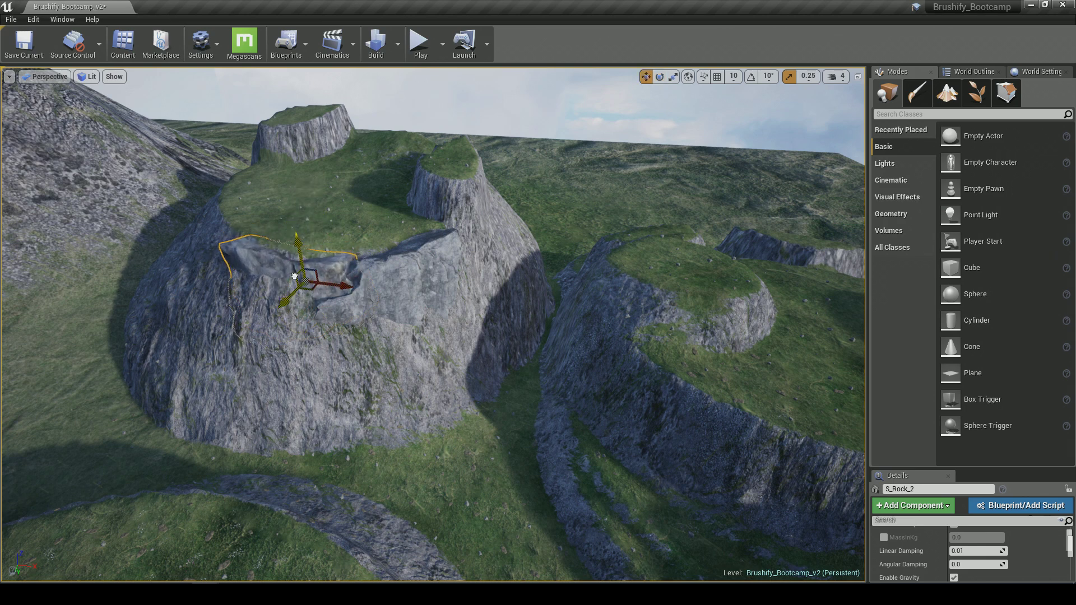
- Duplicate the rim rock, turn the copy to show a broad face, and move it down to the cliff's base
{"action": "left_click_drag", "start_coordinate": [362, 337], "coordinate": [417, 342]}
{"action": "left_click_drag", "start_coordinate": [327, 303], "coordinate": [326, 359]}
{"action": "left_click_drag", "start_coordinate": [326, 292], "coordinate": [327, 317]}
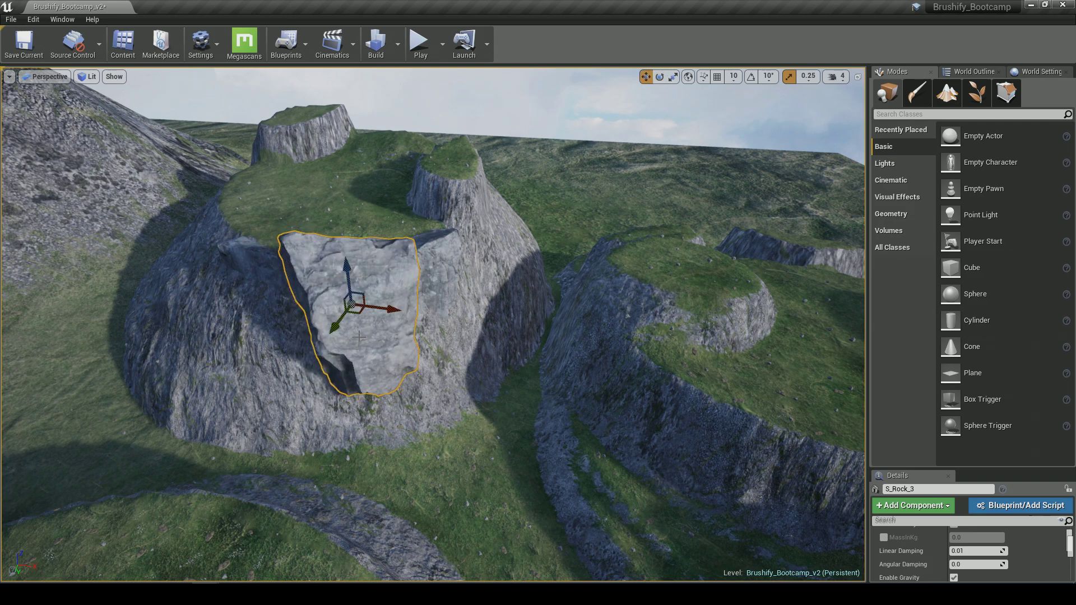
{"action": "left_click_drag", "start_coordinate": [359, 297], "coordinate": [441, 380]}
{"action": "right_click_drag", "start_coordinate": [441, 381], "coordinate": [476, 442]}
{"action": "right_click_drag", "start_coordinate": [376, 403], "coordinate": [376, 331]}
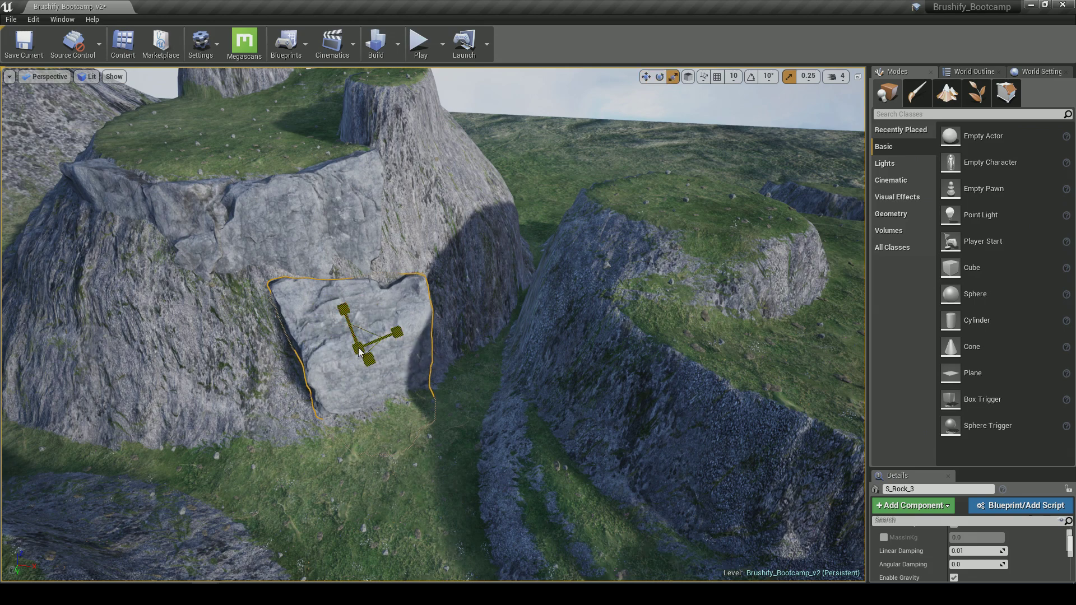
- Lower the camera speed to 2 and scale down the rock at the cliff's base
{"action": "right_click_drag", "start_coordinate": [372, 341], "coordinate": [353, 382]}
{"action": "key", "text": "s"}
{"action": "left_click", "coordinate": [838, 78]}
{"action": "right_click_drag", "start_coordinate": [561, 269], "coordinate": [527, 232]}
{"action": "left_click", "coordinate": [835, 76]}
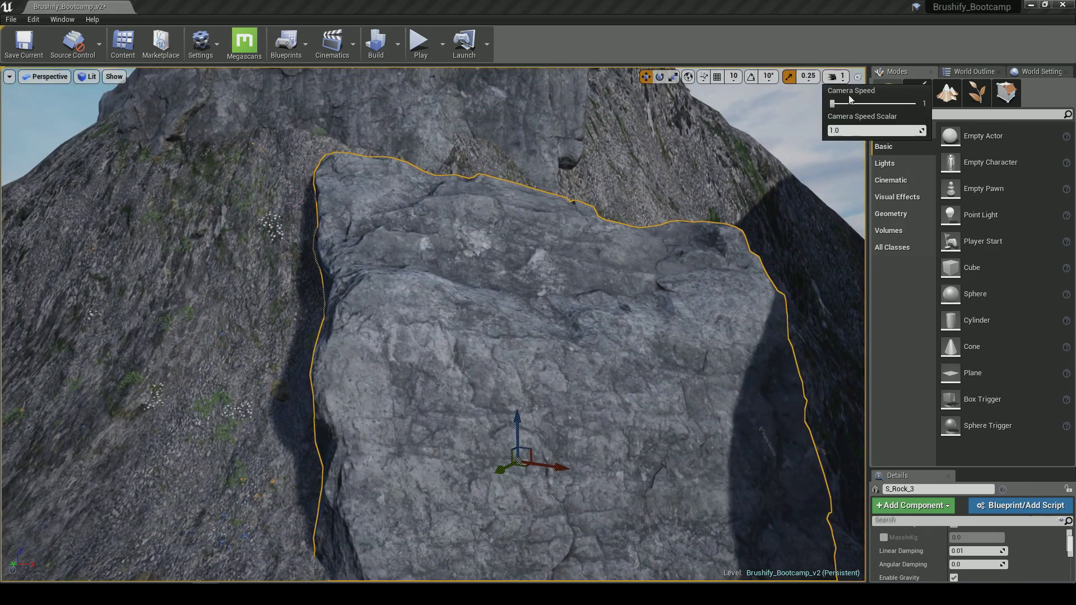
{"action": "right_click_drag", "start_coordinate": [728, 196], "coordinate": [720, 187]}
{"action": "key", "text": "r"}
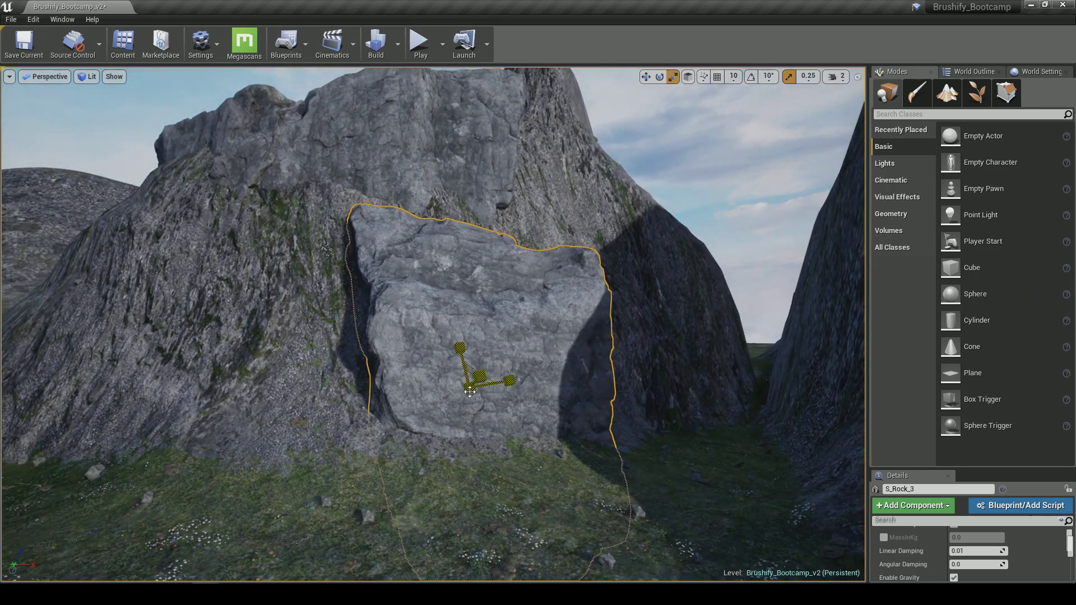
{"action": "mouse_move", "coordinate": [470, 388]}
{"action": "left_mouse_down"}
{"action": "mouse_move", "coordinate": [435, 406]}
{"action": "mouse_move", "coordinate": [455, 379]}
{"action": "mouse_move", "coordinate": [442, 378]}
{"action": "mouse_move", "coordinate": [461, 370]}
{"action": "left_mouse_up"}
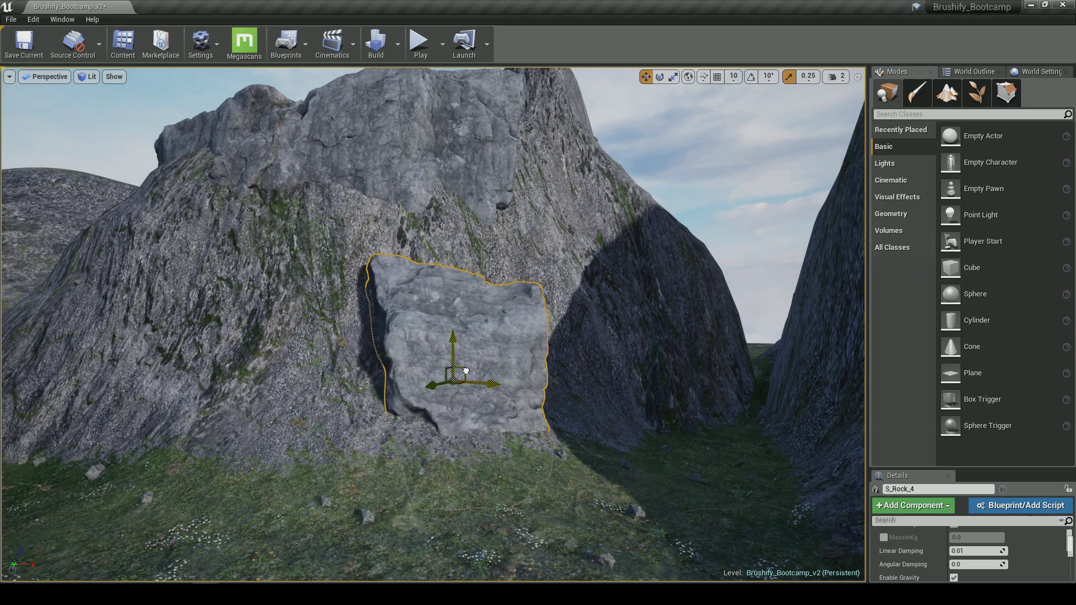
- Embed a rotated duplicate of the base rock farther along the cliff's foot, and briefly playtest the view of the cliff
{"action": "left_click_drag", "start_coordinate": [371, 354], "coordinate": [249, 367]}
{"action": "key", "text": "e"}
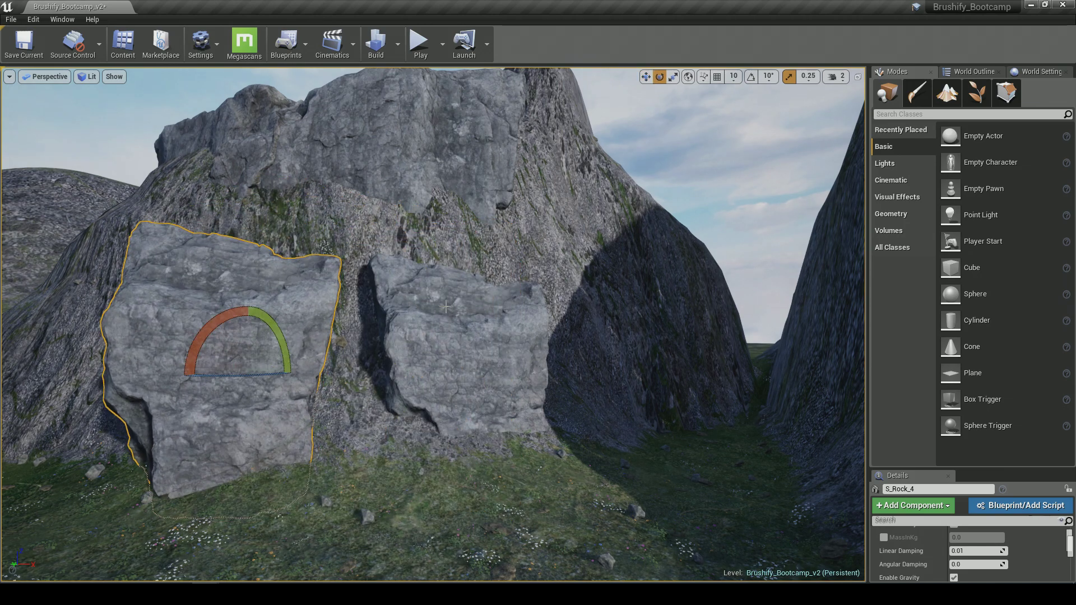
{"action": "right_click_drag", "start_coordinate": [250, 366], "coordinate": [212, 378]}
{"action": "left_click_drag", "start_coordinate": [356, 343], "coordinate": [381, 322]}
{"action": "left_click_drag", "start_coordinate": [306, 305], "coordinate": [337, 361]}
{"action": "left_click", "coordinate": [420, 42]}
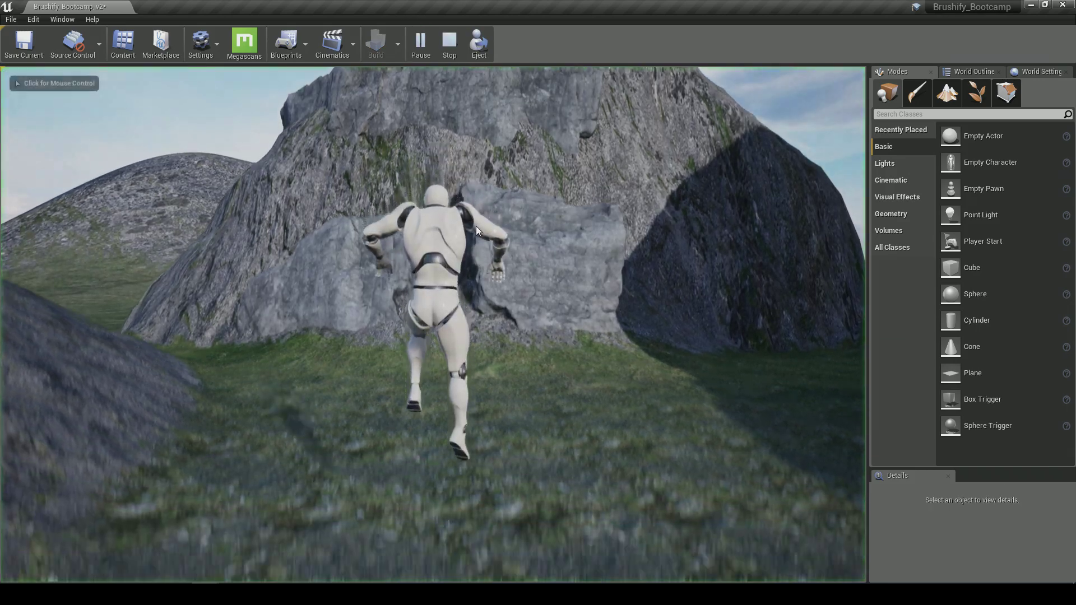
{"action": "key", "text": "Escape"}
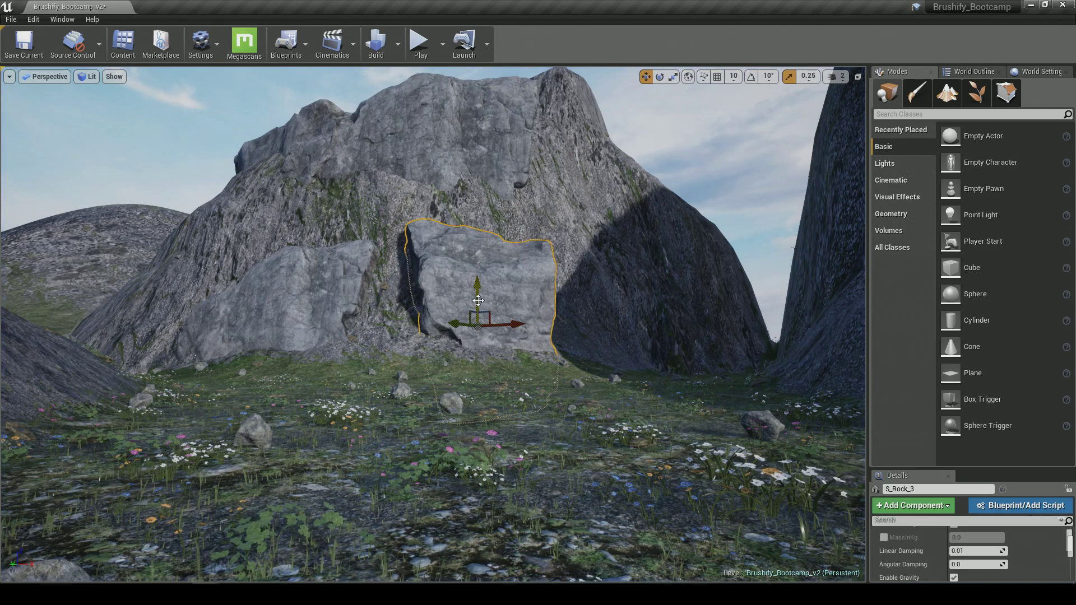
- Duplicate the base rock upward, rotate the copy into a low ledge shape, and toggle the gizmo's coordinate system
{"action": "left_click_drag", "start_coordinate": [487, 311], "coordinate": [561, 225], "text": "alt"}
{"action": "key", "text": "e"}
{"action": "mouse_move", "coordinate": [387, 260]}
{"action": "left_mouse_down"}
{"action": "mouse_move", "coordinate": [364, 256]}
{"action": "mouse_move", "coordinate": [391, 275]}
{"action": "left_mouse_up"}
{"action": "left_click_drag", "start_coordinate": [421, 224], "coordinate": [482, 225]}
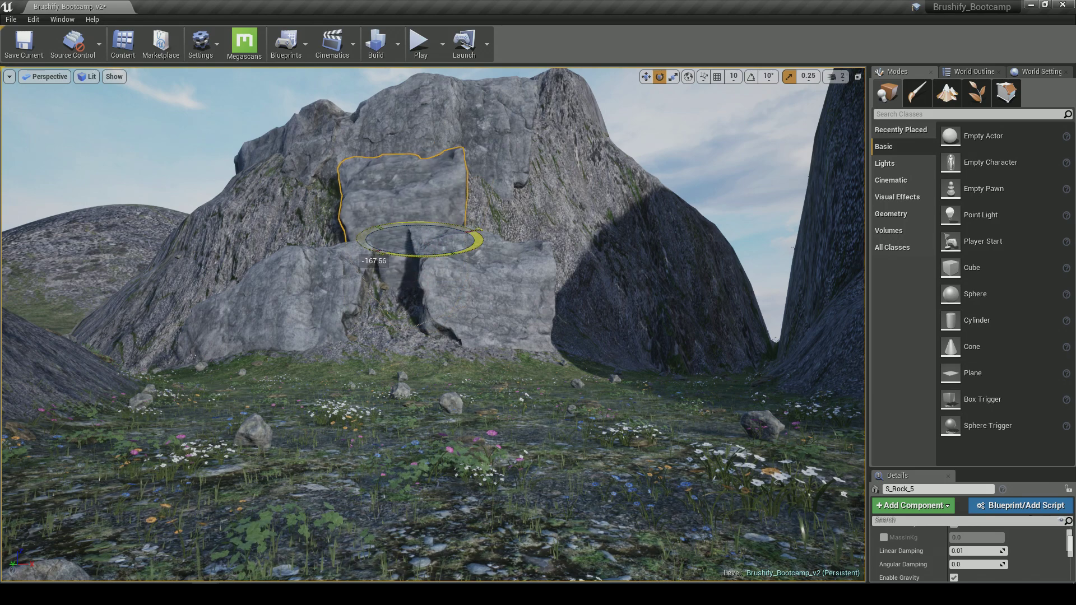
{"action": "left_click_drag", "start_coordinate": [464, 265], "coordinate": [437, 308]}
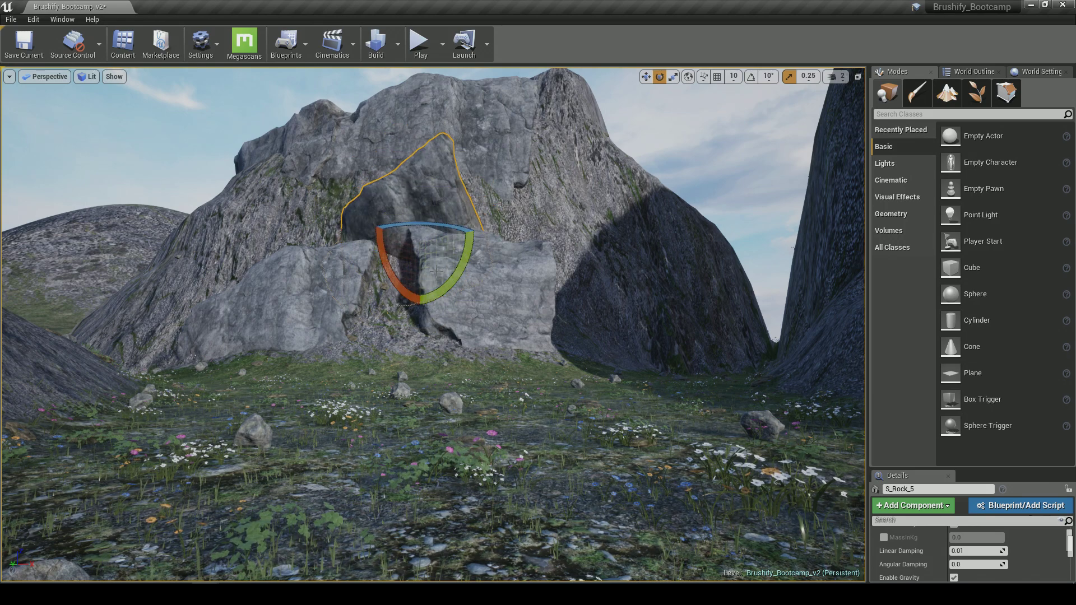
{"action": "left_click_drag", "start_coordinate": [417, 226], "coordinate": [486, 227]}
{"action": "left_click_drag", "start_coordinate": [388, 264], "coordinate": [432, 238]}
{"action": "key", "text": "w"}
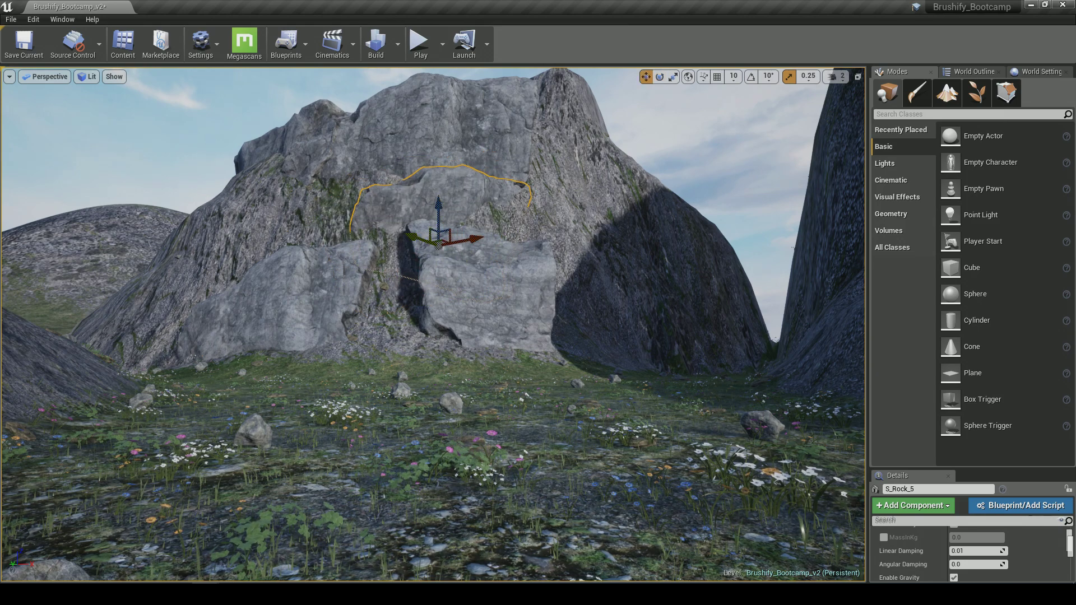
{"action": "left_click", "coordinate": [688, 77]}
- Duplicate the ledge rock, then rotate and move the copy to fill the bare cliff above the other base rock
{"action": "left_click_drag", "start_coordinate": [448, 229], "coordinate": [420, 244]}
{"action": "key", "text": "e"}
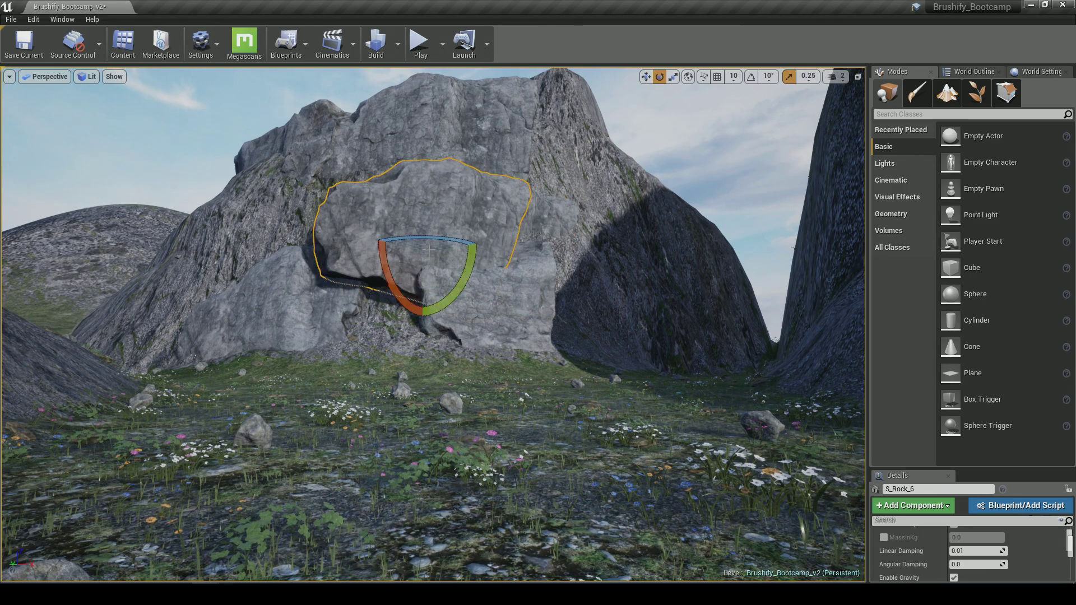
{"action": "left_click_drag", "start_coordinate": [466, 283], "coordinate": [428, 313]}
{"action": "left_click_drag", "start_coordinate": [390, 278], "coordinate": [404, 273]}
{"action": "key", "text": "w"}
{"action": "left_click_drag", "start_coordinate": [426, 237], "coordinate": [350, 235]}
{"action": "key", "text": "e"}
{"action": "left_click_drag", "start_coordinate": [308, 274], "coordinate": [334, 252]}
{"action": "key", "text": "w"}
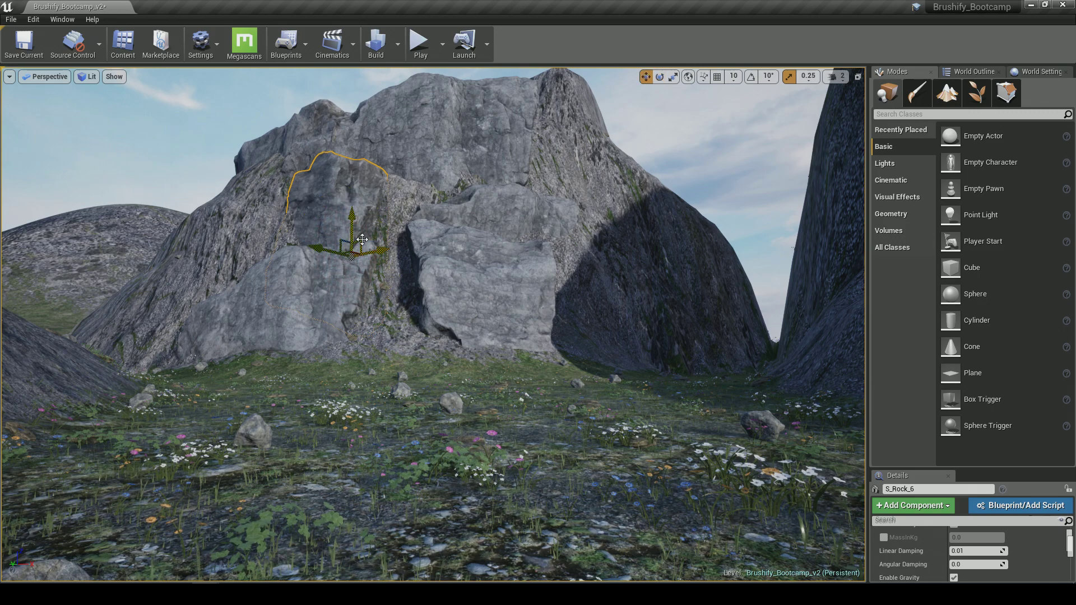
{"action": "key", "text": "Escape"}
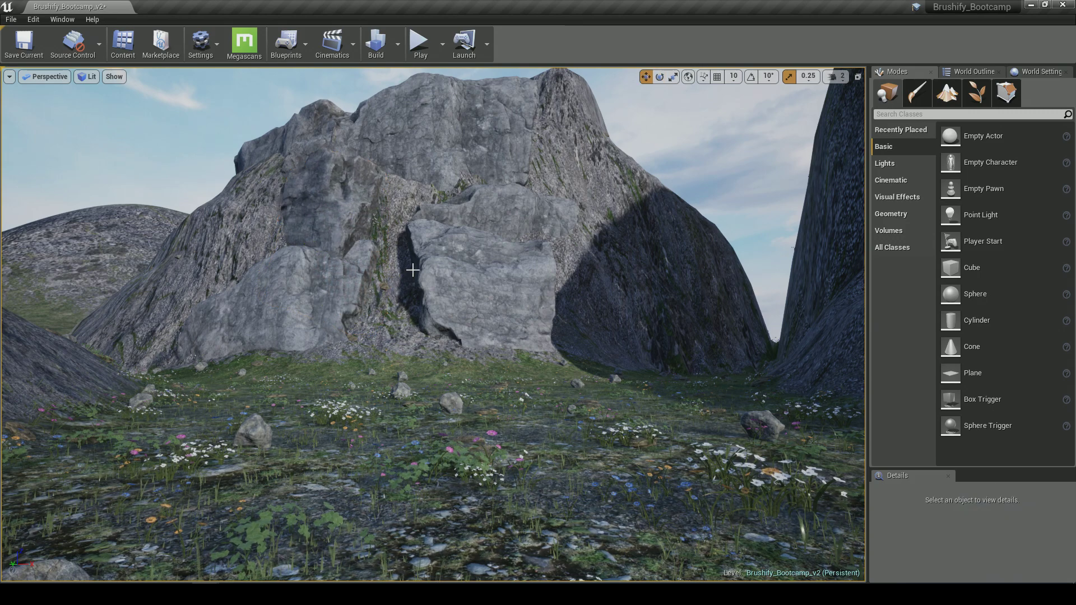
- Nudge the ledge rock above the front base rock into a slightly better position
{"action": "right_click_drag", "start_coordinate": [413, 270], "coordinate": [401, 260]}
{"action": "left_click", "coordinate": [538, 235]}
{"action": "left_click_drag", "start_coordinate": [512, 250], "coordinate": [511, 238]}
{"action": "key", "text": "Escape"}
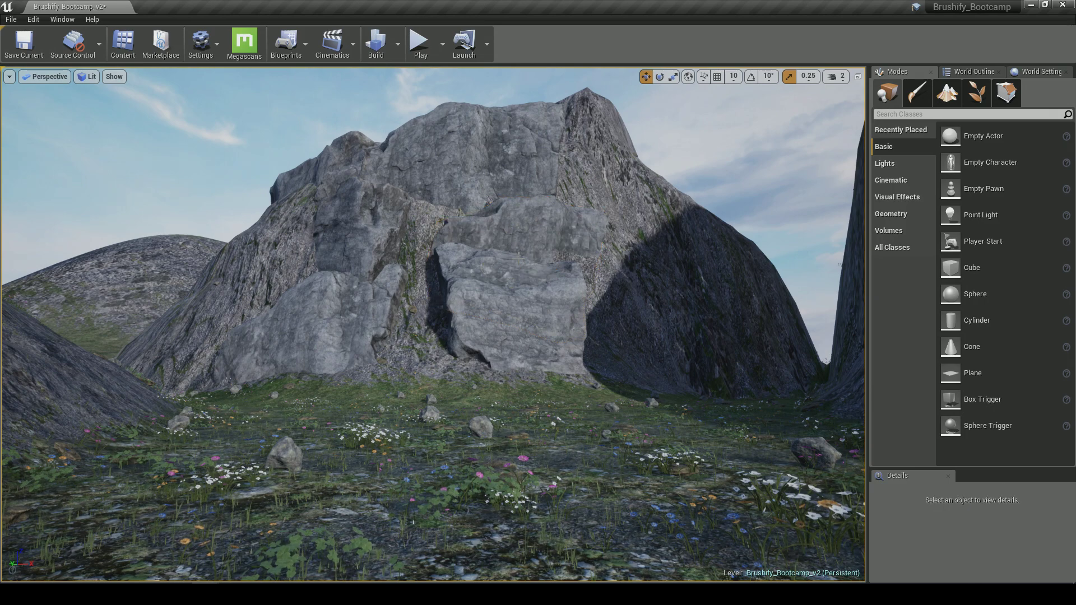
- Duplicate the front base rock, then rotate and embed the copy in the gap between the two base rocks
{"action": "left_click", "coordinate": [484, 280]}
{"action": "left_click", "coordinate": [428, 291]}
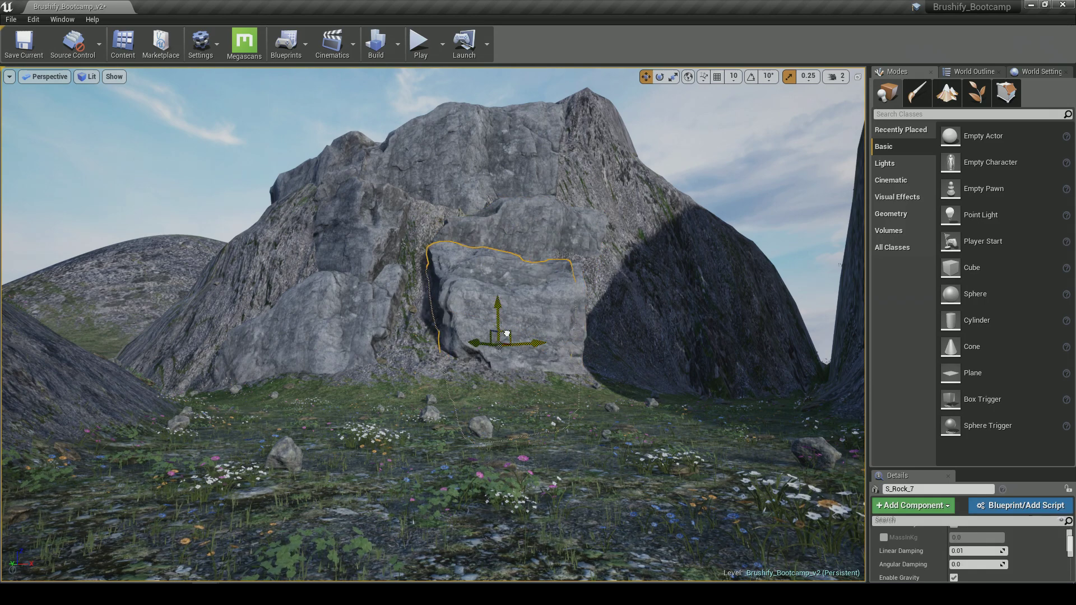
{"action": "key", "text": "e"}
{"action": "left_click_drag", "start_coordinate": [470, 326], "coordinate": [402, 313]}
{"action": "key", "text": "w"}
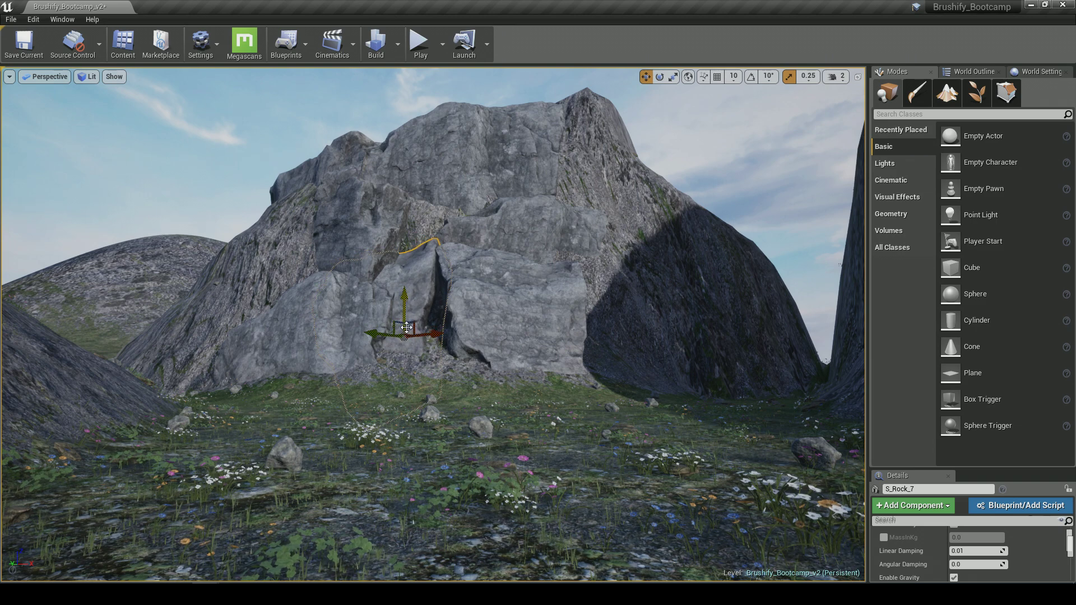
{"action": "key", "text": "Escape"}
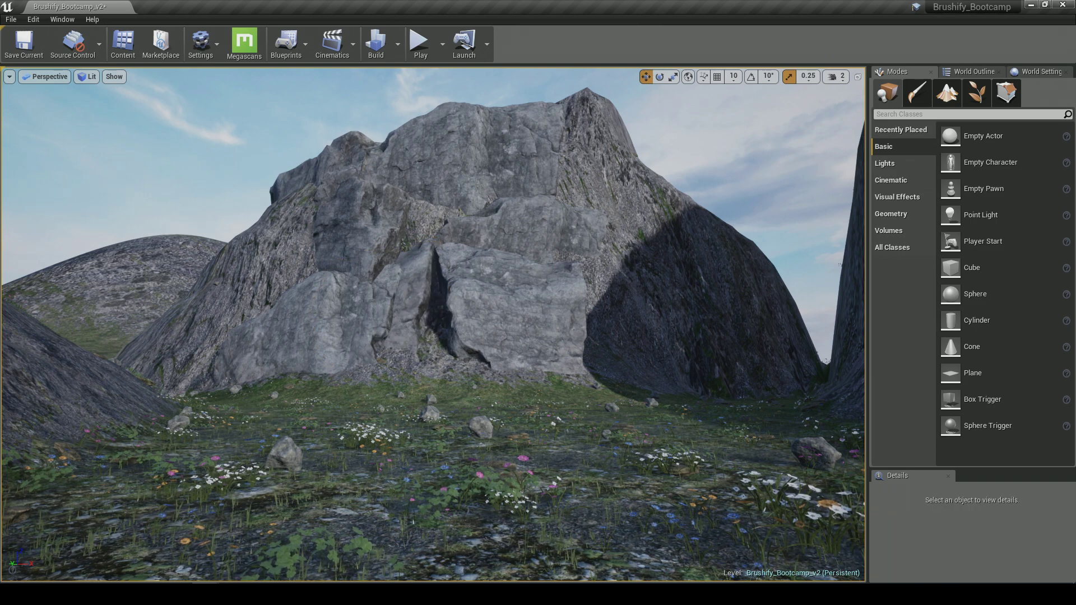
- Playtest the level, running the character around in front of the cliff to judge the placed rocks
{"action": "left_click", "coordinate": [421, 45]}
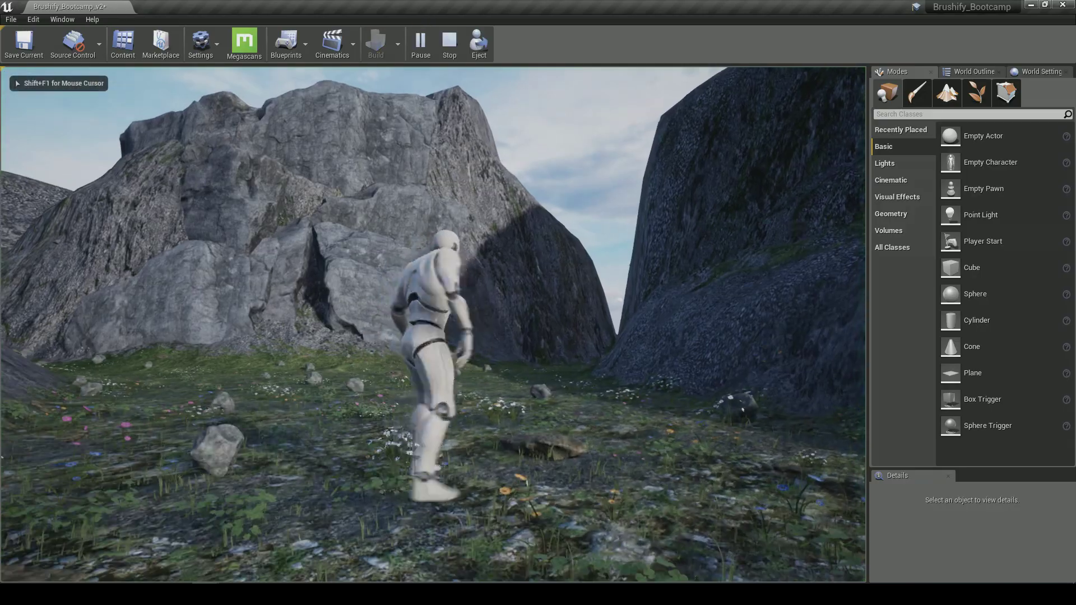
{"action": "key", "text": "w"}
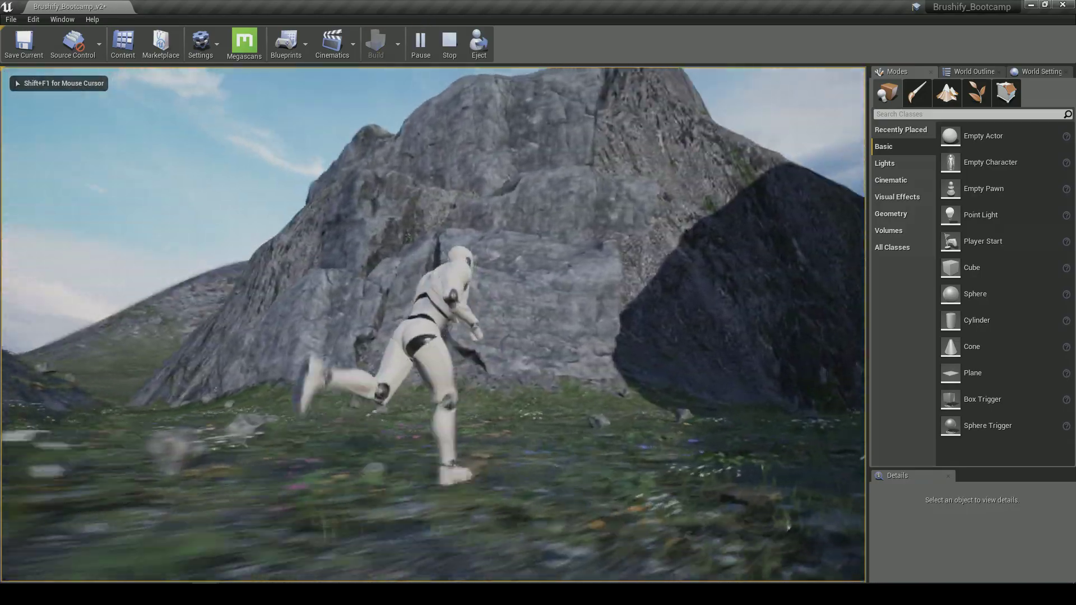
{"action": "key", "text": "a"}
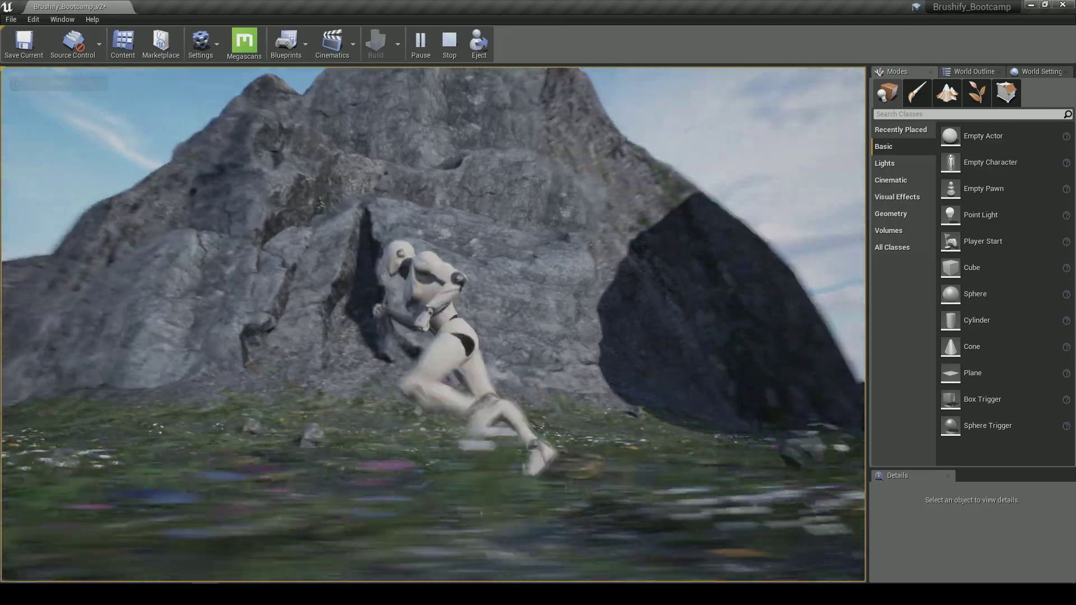
{"action": "key", "text": "d"}
{"action": "key", "text": "s"}
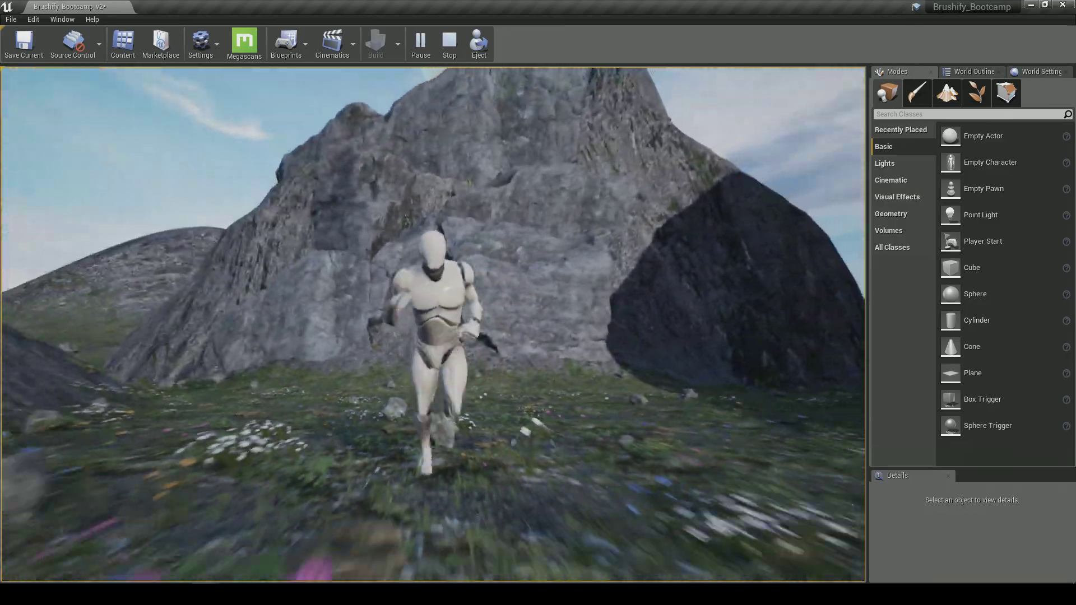
{"action": "key", "text": "Escape"}
- Playtest again from the grassy slope beside the plateau, examining the rocky cliff from the side
{"action": "mouse_move", "coordinate": [462, 256]}
{"action": "right_mouse_down"}
{"action": "mouse_move", "coordinate": [462, 185]}
{"action": "mouse_move", "coordinate": [521, 202]}
{"action": "mouse_move", "coordinate": [437, 124]}
{"action": "mouse_move", "coordinate": [560, 210]}
{"action": "mouse_move", "coordinate": [481, 145]}
{"action": "mouse_move", "coordinate": [443, 132]}
{"action": "mouse_move", "coordinate": [342, 134]}
{"action": "mouse_move", "coordinate": [463, 255]}
{"action": "right_mouse_up"}
{"action": "key", "text": "s"}
{"action": "key", "text": "d"}
{"action": "key", "text": "w"}
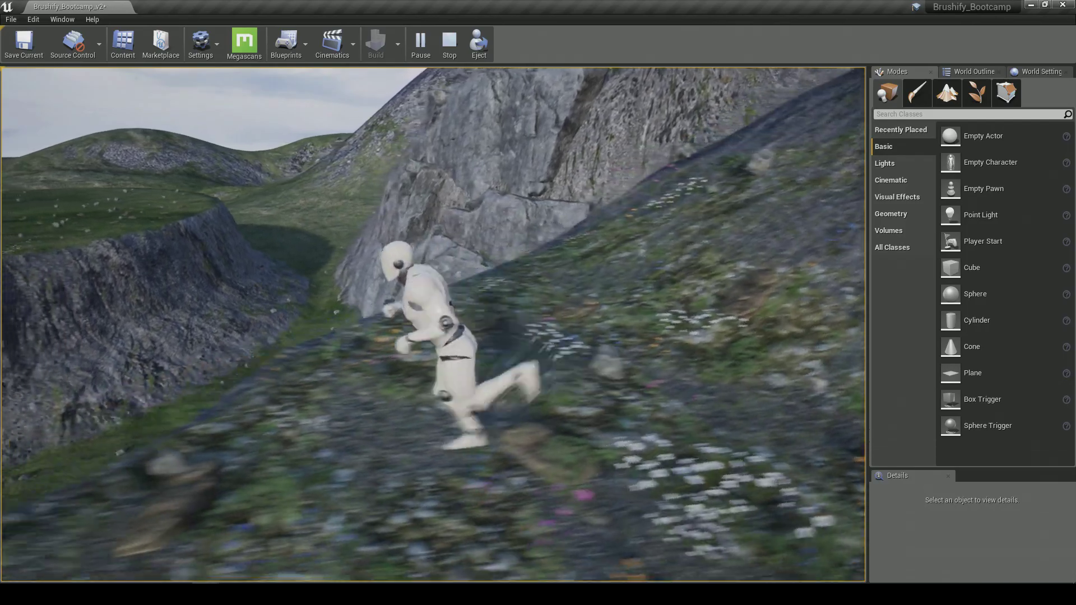
{"action": "key", "text": "a"}
{"action": "key", "text": "s"}
{"action": "key", "text": "w"}
{"action": "key", "text": "d"}
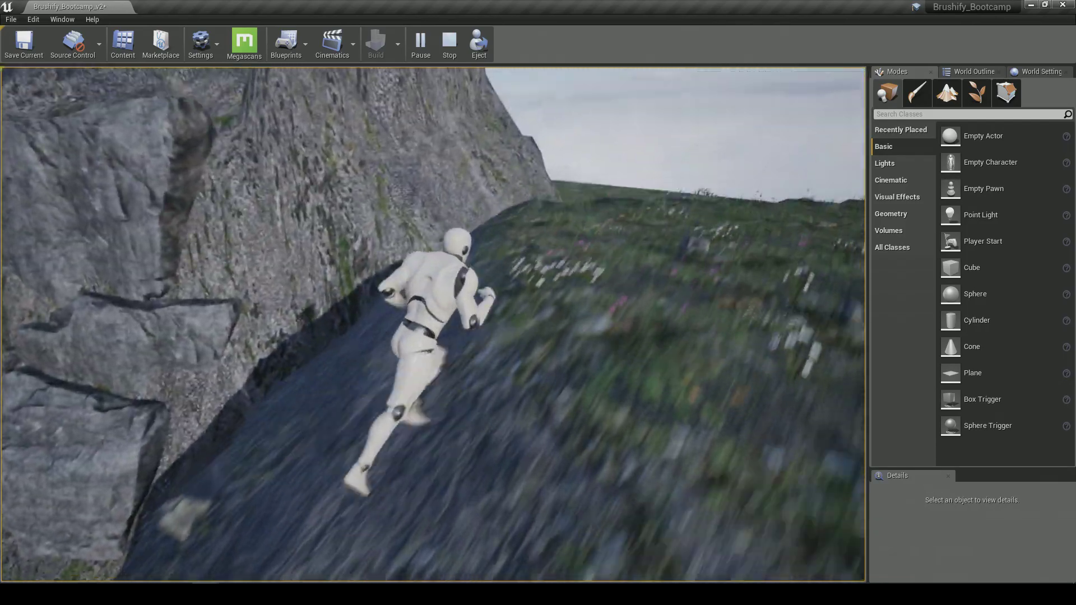
{"action": "key", "text": "Escape"}
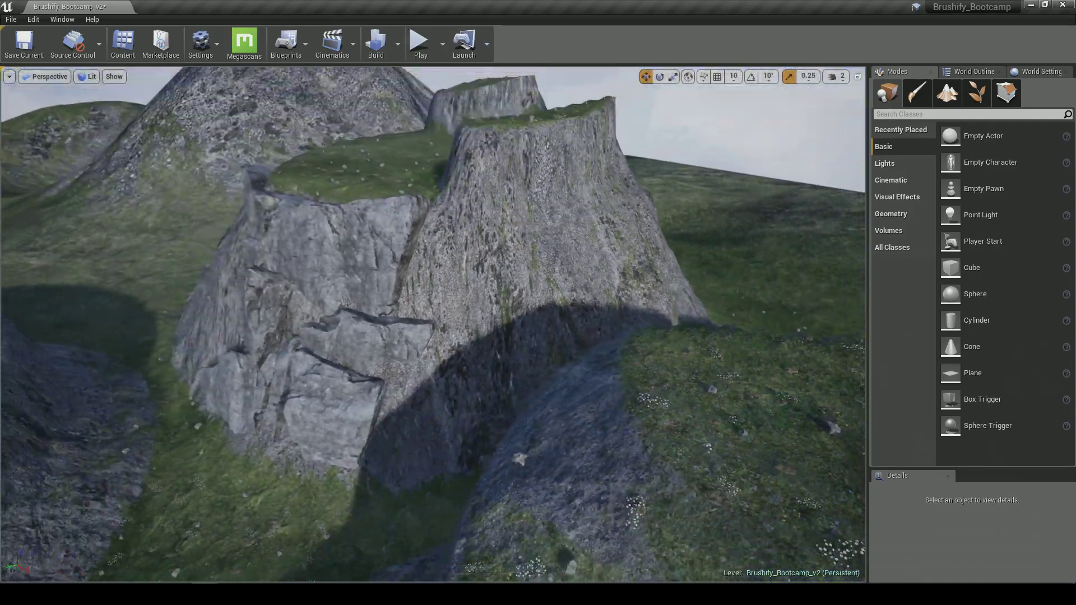
- Rotate and move the small rock protruding from the middle of the cliff so it juts out farther
{"action": "right_click_drag", "start_coordinate": [433, 325], "coordinate": [322, 326]}
{"action": "key", "text": "s"}
{"action": "key", "text": "w"}
{"action": "key", "text": "d"}
{"action": "right_click_drag", "start_coordinate": [319, 204], "coordinate": [292, 203]}
{"action": "right_click_drag", "start_coordinate": [444, 373], "coordinate": [412, 325]}
{"action": "key", "text": "w"}
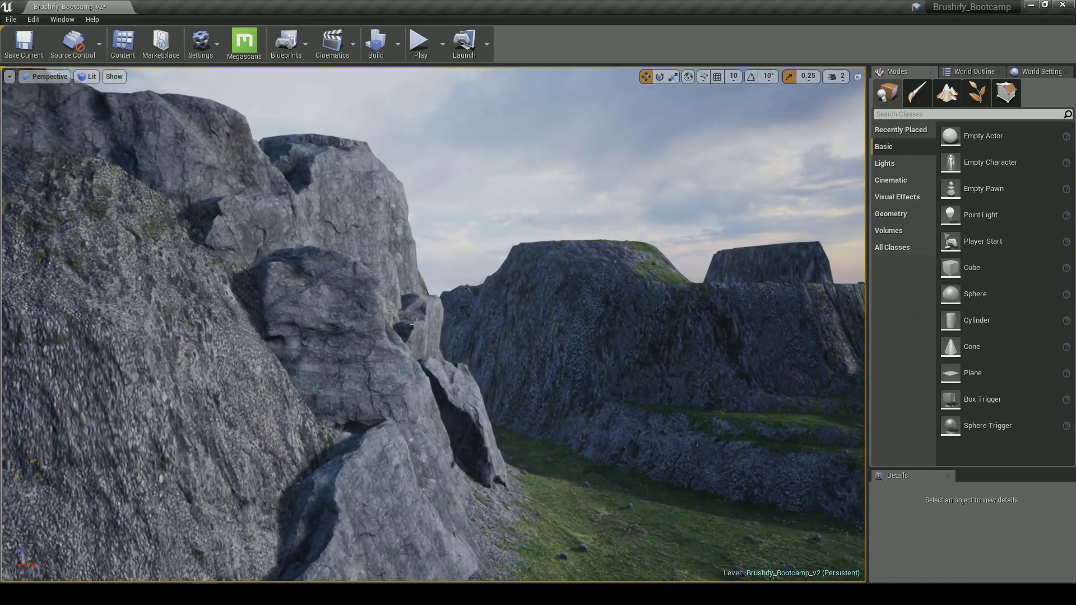
{"action": "left_click", "coordinate": [411, 326]}
{"action": "key", "text": "e"}
{"action": "mouse_move", "coordinate": [363, 275]}
{"action": "left_mouse_down"}
{"action": "mouse_move", "coordinate": [359, 265]}
{"action": "mouse_move", "coordinate": [376, 278]}
{"action": "left_mouse_up"}
{"action": "key", "text": "w"}
{"action": "left_click_drag", "start_coordinate": [365, 317], "coordinate": [371, 279]}
{"action": "key", "text": "Escape"}
- Rotate and reposition the S_Rock_01 actor at the cliff's upper edge to vary the cliff's profile
{"action": "key", "text": "a"}
{"action": "right_click_drag", "start_coordinate": [473, 308], "coordinate": [503, 306]}
{"action": "key", "text": "s"}
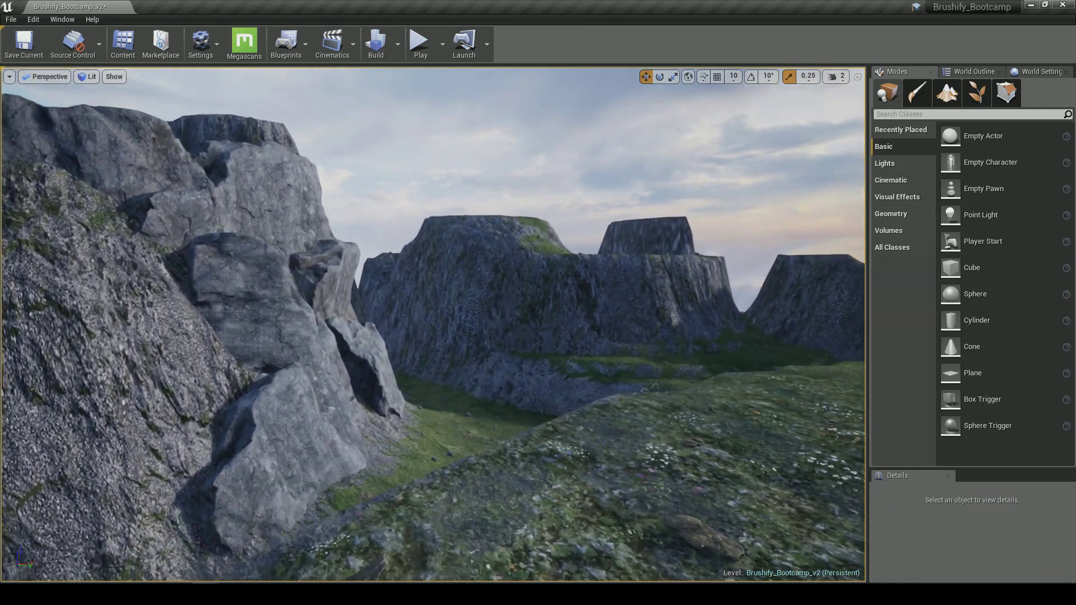
{"action": "left_click", "coordinate": [274, 192]}
{"action": "left_click_drag", "start_coordinate": [182, 308], "coordinate": [227, 291]}
{"action": "key", "text": "w"}
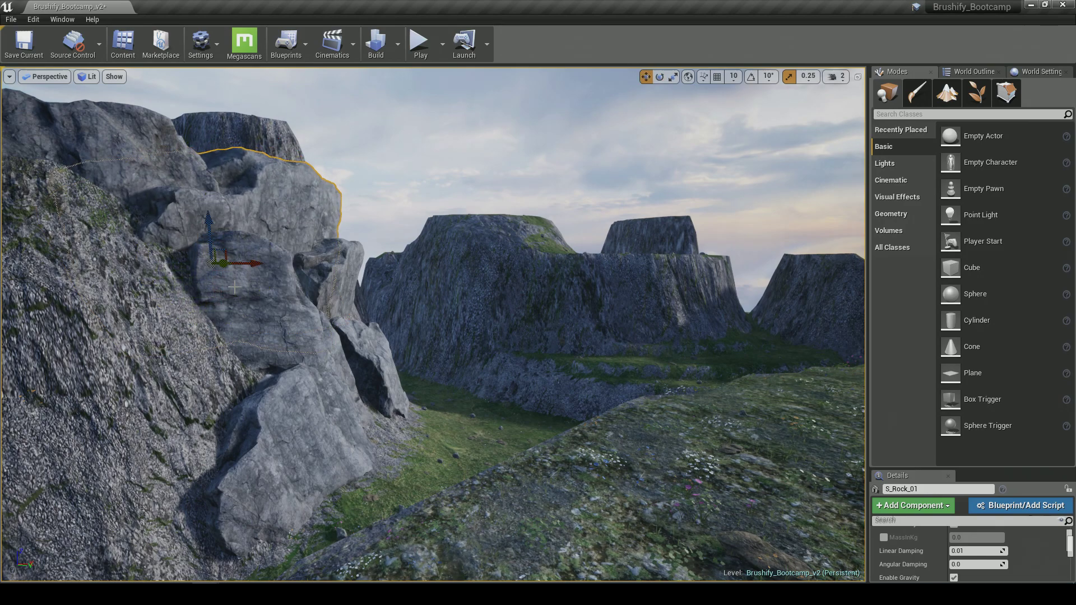
{"action": "mouse_move", "coordinate": [221, 247]}
{"action": "left_mouse_down"}
{"action": "mouse_move", "coordinate": [233, 220]}
{"action": "mouse_move", "coordinate": [226, 229]}
{"action": "left_mouse_up"}
{"action": "left_click", "coordinate": [363, 243]}
- Playtest the level beside the cliff, running the character away from it to judge the rocks from several distances
{"action": "right_click_drag", "start_coordinate": [363, 244], "coordinate": [415, 292]}
{"action": "key", "text": "a"}
{"action": "key", "text": "w"}
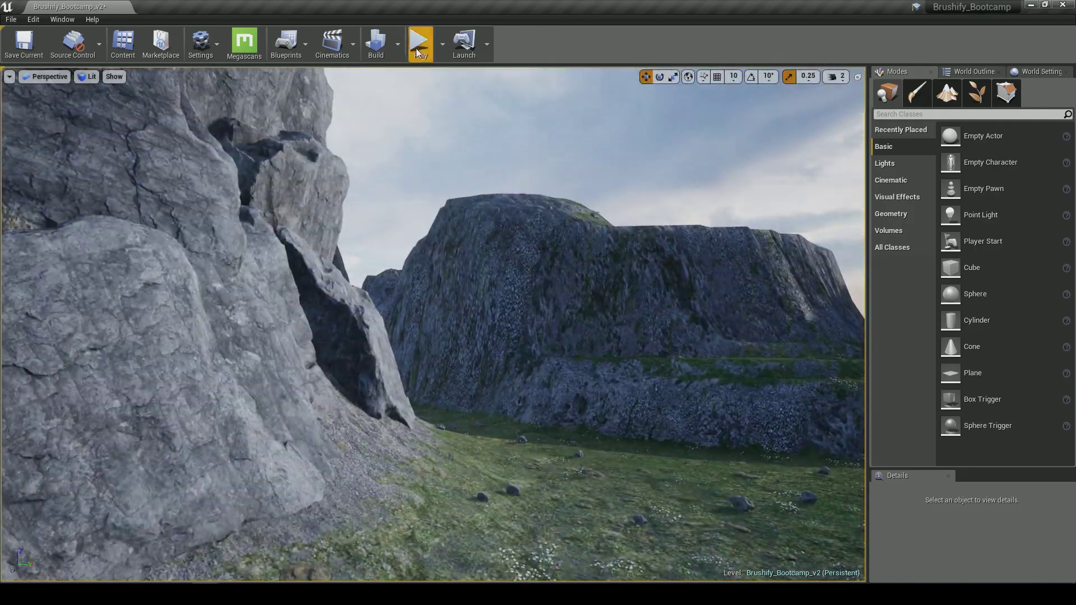
{"action": "left_click", "coordinate": [417, 44]}
{"action": "left_click", "coordinate": [431, 196]}
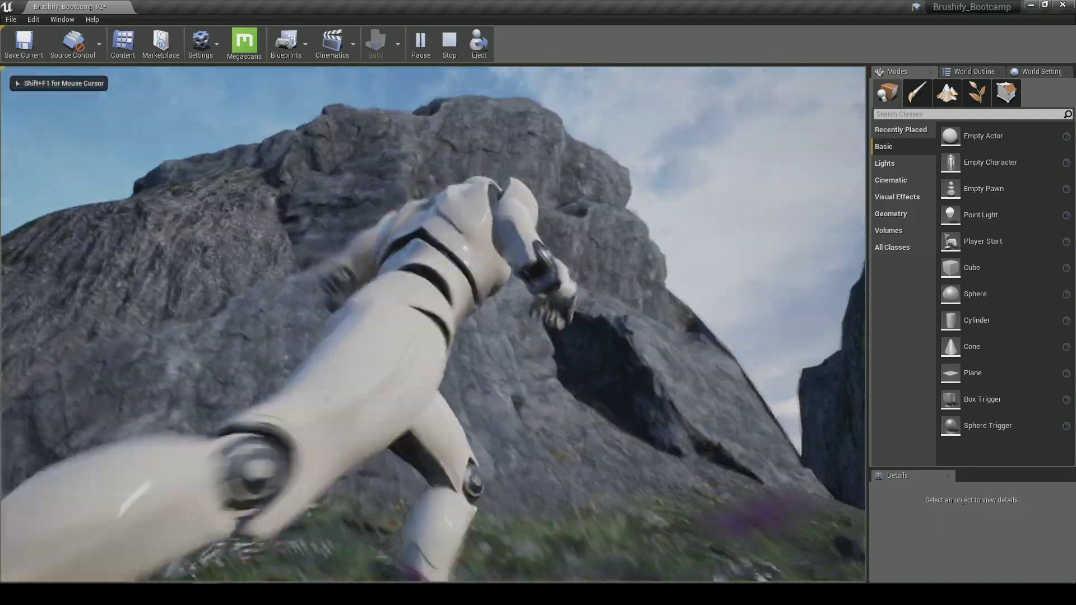
{"action": "key", "text": "s"}
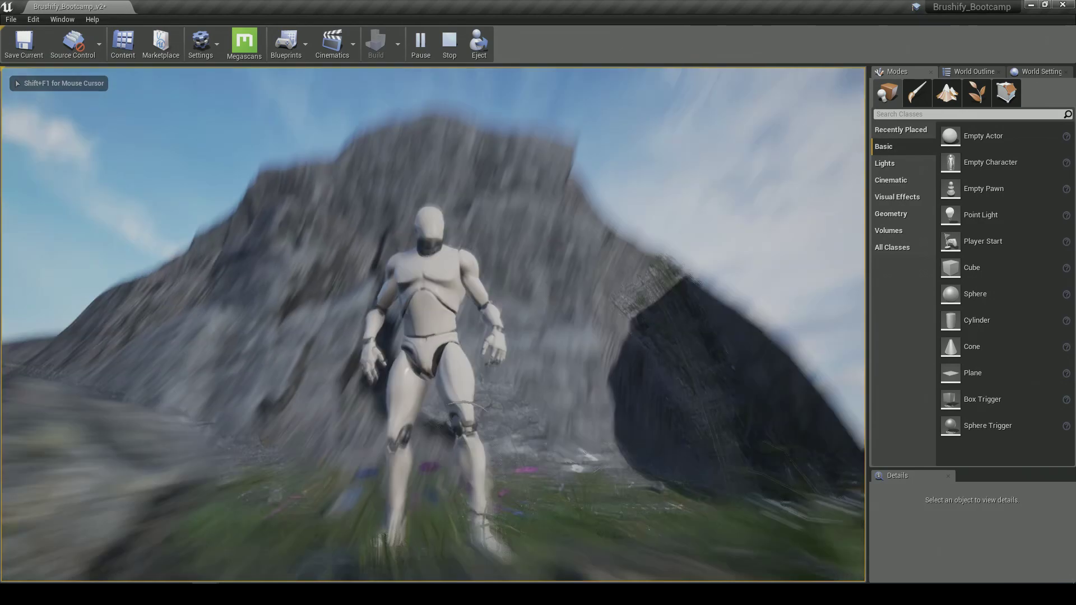
{"action": "key", "text": "d"}
{"action": "key", "text": "s"}
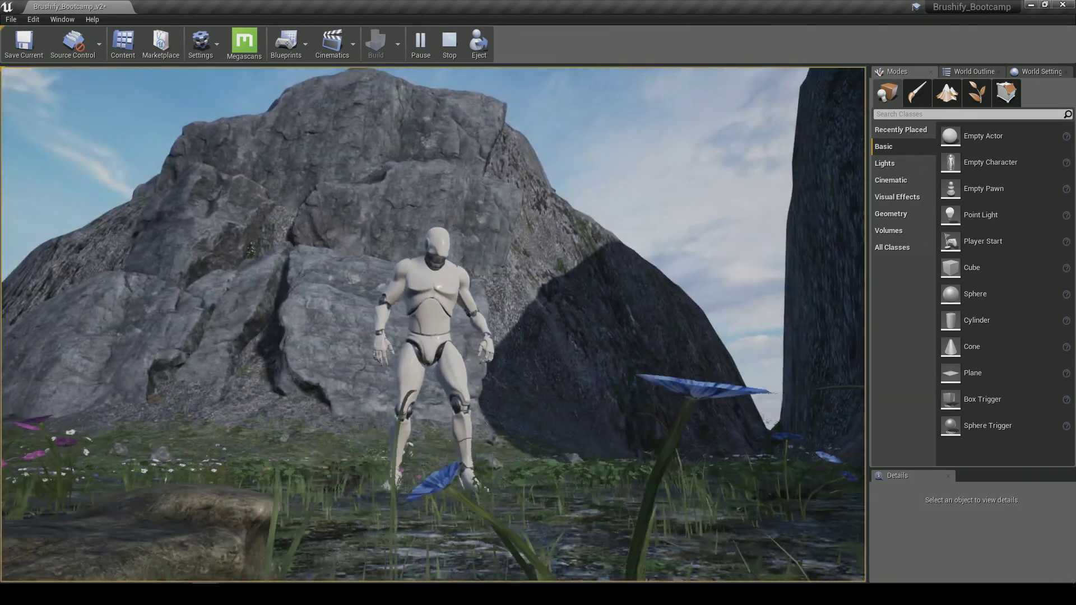
{"action": "key", "text": "s"}
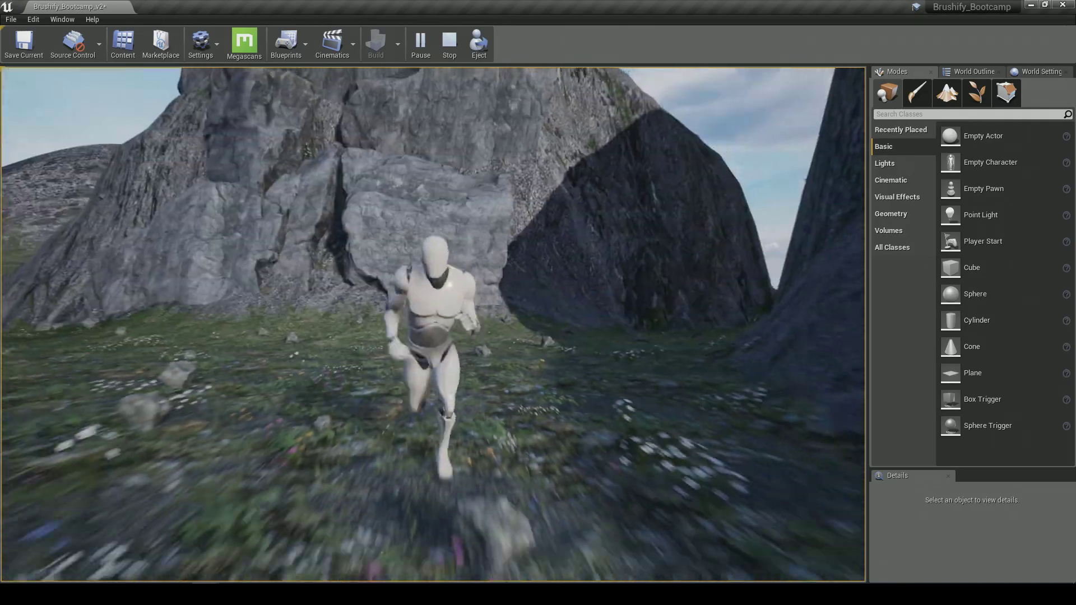
{"action": "key", "text": "a"}
{"action": "key", "text": "Escape"}
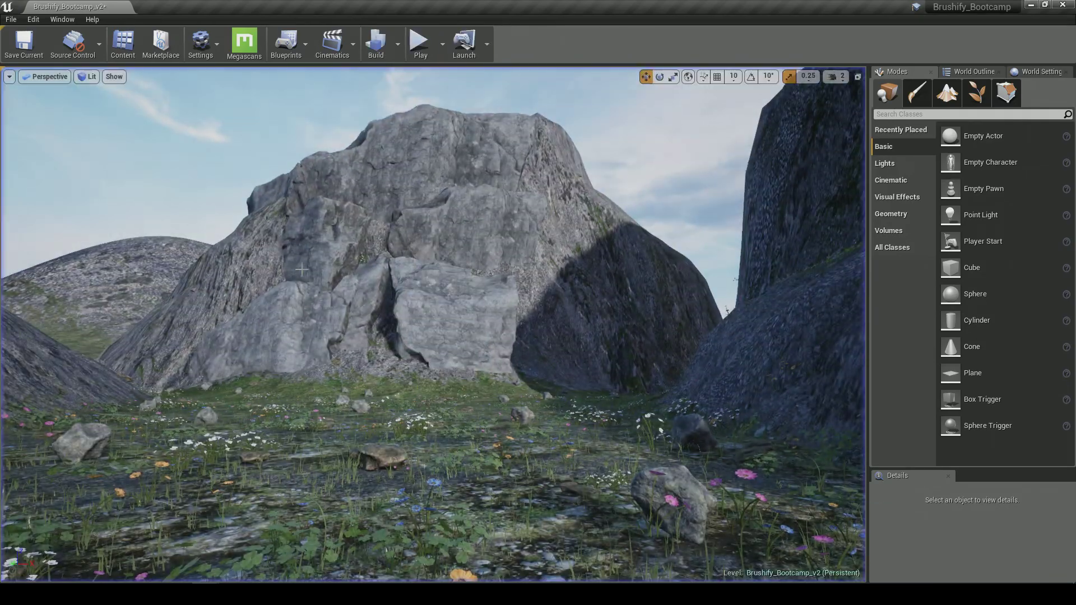
- Examine the rock-dressed cliff from the meadow and the surrounding plateaus and hills from above
{"action": "key", "text": "w"}
{"action": "right_click_drag", "start_coordinate": [406, 295], "coordinate": [405, 294]}
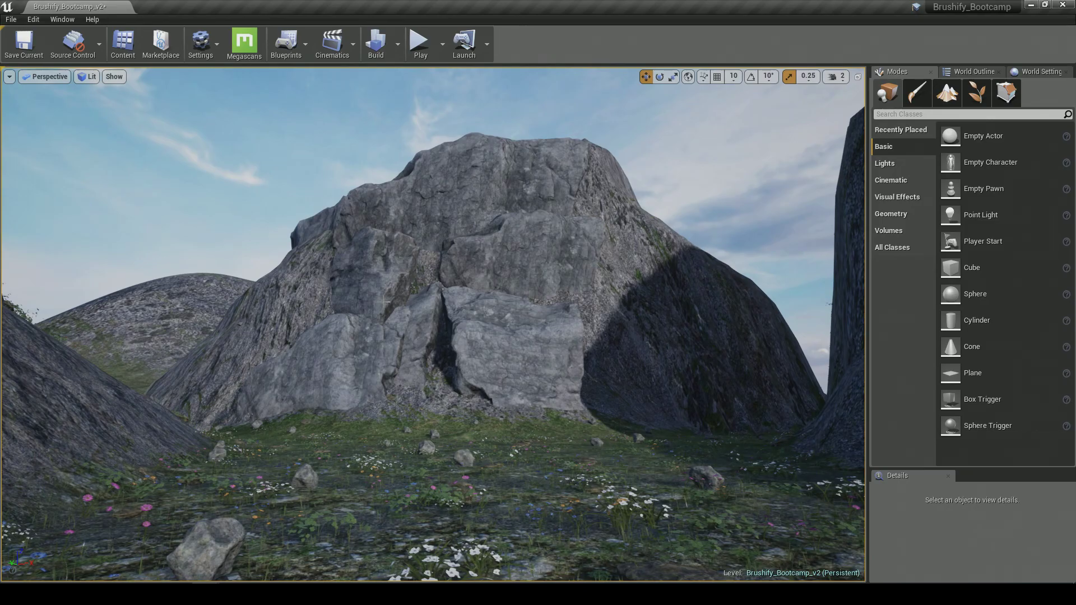
{"action": "mouse_move", "coordinate": [637, 262]}
{"action": "right_mouse_down"}
{"action": "mouse_move", "coordinate": [650, 263]}
{"action": "mouse_move", "coordinate": [610, 261]}
{"action": "mouse_move", "coordinate": [622, 260]}
{"action": "right_mouse_up"}
{"action": "key", "text": "d"}
{"action": "key", "text": "a"}
{"action": "key", "text": "s"}
{"action": "right_click_drag", "start_coordinate": [538, 314], "coordinate": [559, 340]}
{"action": "key", "text": "s"}
{"action": "key", "text": "s"}
{"action": "mouse_move", "coordinate": [479, 302]}
{"action": "right_mouse_down"}
{"action": "mouse_move", "coordinate": [465, 297]}
{"action": "mouse_move", "coordinate": [479, 283]}
{"action": "right_mouse_up"}
{"action": "key", "text": "s"}
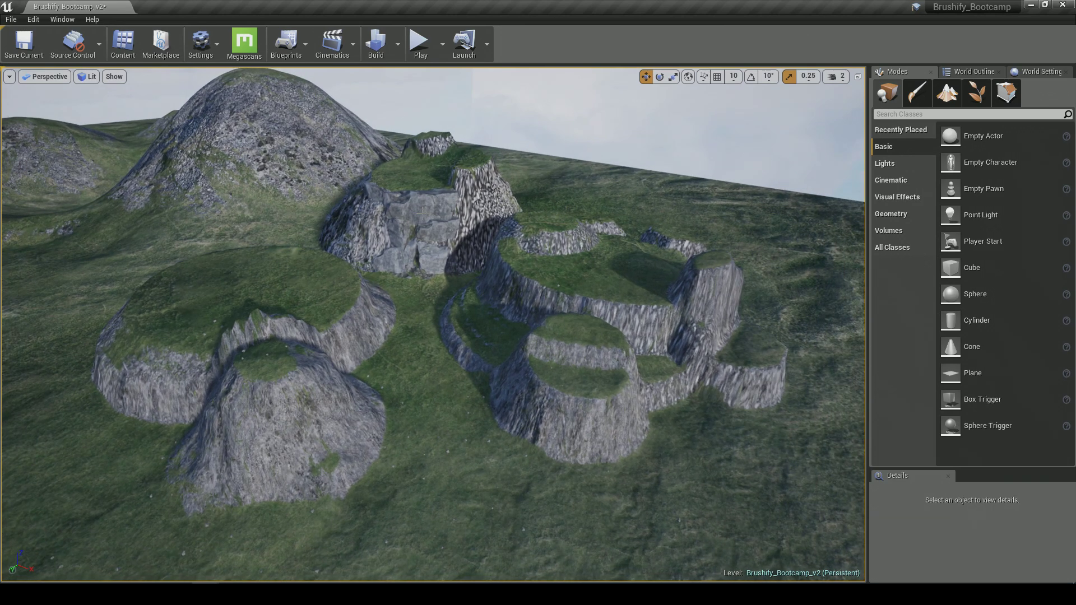
{"action": "left_click", "coordinate": [424, 220]}
{"action": "left_click", "coordinate": [436, 229]}
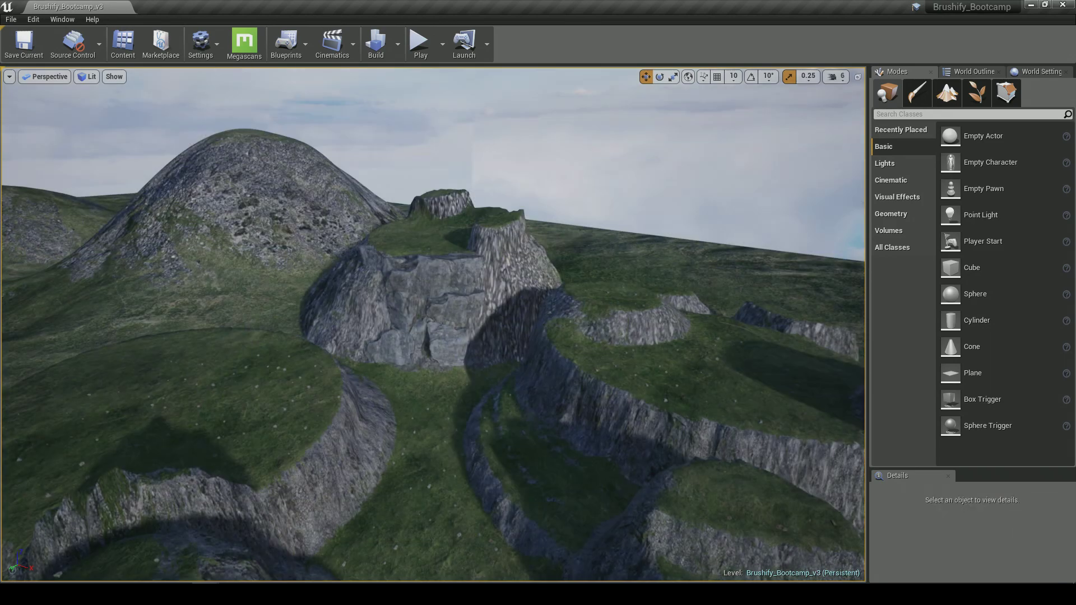
- Delete the rock meshes dressing the front of the plateau's cliff
{"action": "left_click", "coordinate": [395, 297]}
{"action": "key", "text": "Escape"}
{"action": "left_click", "coordinate": [398, 305]}
{"action": "key", "text": "Delete"}
{"action": "left_click", "coordinate": [453, 307]}
{"action": "key", "text": "Delete"}
{"action": "left_click", "coordinate": [447, 341]}
{"action": "key", "text": "Delete"}
{"action": "left_click", "coordinate": [391, 346]}
{"action": "key", "text": "Delete"}
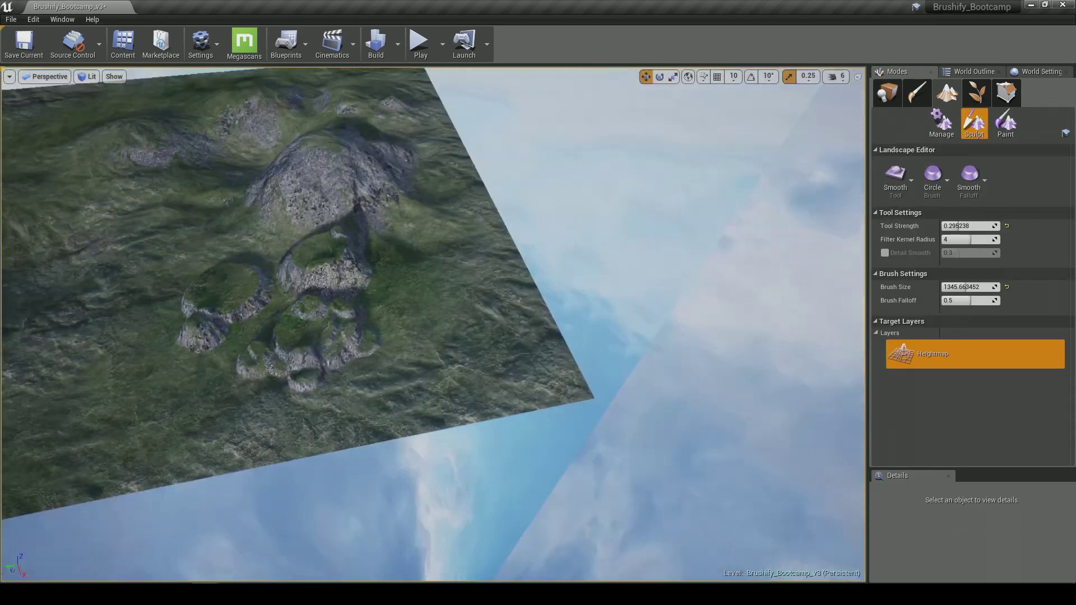
- Flatten the landscape's hills and plateaus with the Flatten tool, using a target height sampled from the terrain and a brush size of 8192
{"action": "left_click_drag", "start_coordinate": [566, 264], "coordinate": [482, 224], "text": "alt"}
{"action": "mouse_move", "coordinate": [481, 224]}
{"action": "right_mouse_down"}
{"action": "mouse_move", "coordinate": [404, 246]}
{"action": "mouse_move", "coordinate": [448, 258]}
{"action": "right_mouse_up"}
{"action": "left_click", "coordinate": [903, 181]}
{"action": "left_click", "coordinate": [940, 231]}
{"action": "left_click", "coordinate": [895, 178]}
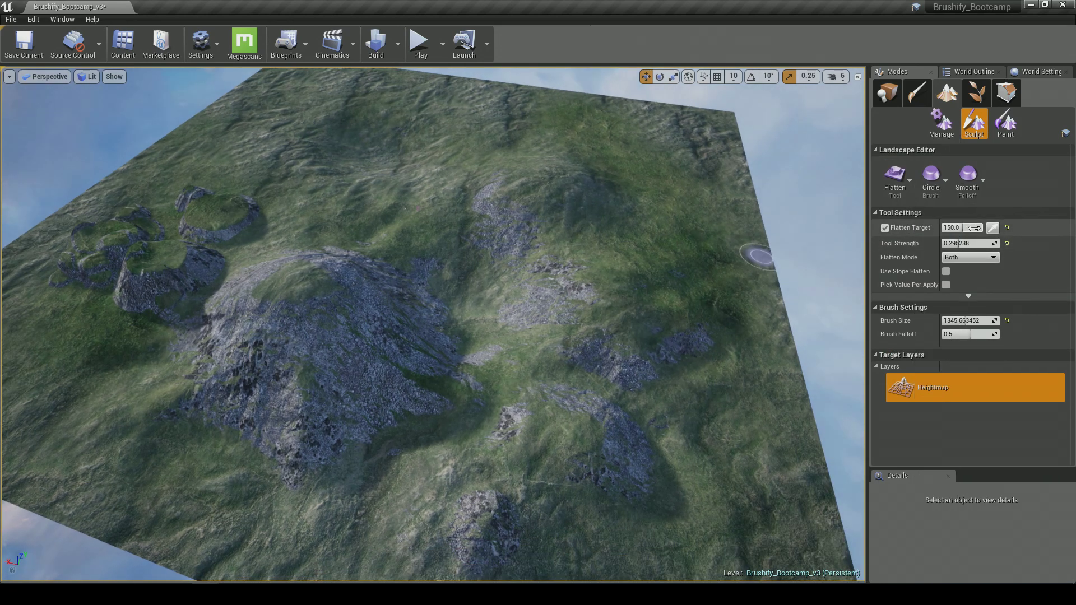
{"action": "left_click", "coordinate": [993, 227]}
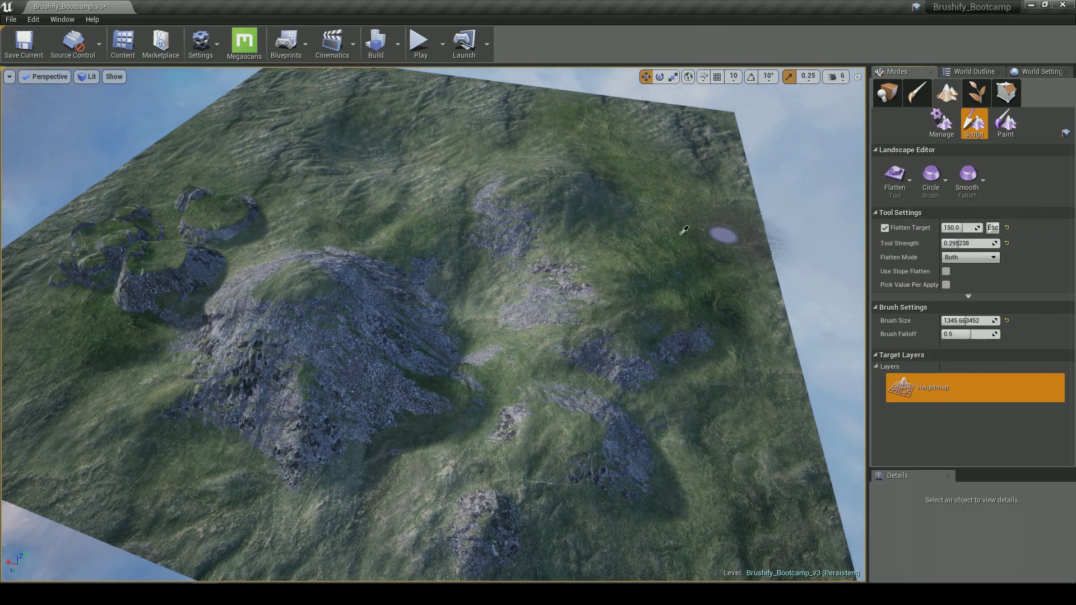
{"action": "left_click", "coordinate": [260, 131]}
{"action": "left_click_drag", "start_coordinate": [963, 321], "coordinate": [999, 321]}
{"action": "mouse_move", "coordinate": [452, 367]}
{"action": "left_mouse_down"}
{"action": "mouse_move", "coordinate": [217, 336]}
{"action": "mouse_move", "coordinate": [119, 288]}
{"action": "mouse_move", "coordinate": [252, 211]}
{"action": "mouse_move", "coordinate": [616, 265]}
{"action": "mouse_move", "coordinate": [602, 325]}
{"action": "mouse_move", "coordinate": [594, 174]}
{"action": "mouse_move", "coordinate": [241, 281]}
{"action": "mouse_move", "coordinate": [383, 127]}
{"action": "mouse_move", "coordinate": [252, 300]}
{"action": "mouse_move", "coordinate": [408, 456]}
{"action": "mouse_move", "coordinate": [324, 157]}
{"action": "mouse_move", "coordinate": [442, 150]}
{"action": "left_mouse_up"}
- Delete the leftover object remaining on the flattened landscape
{"action": "left_click", "coordinate": [887, 93]}
{"action": "left_click", "coordinate": [180, 243]}
{"action": "left_click", "coordinate": [178, 248]}
{"action": "key", "text": "Delete"}
{"action": "key", "text": "d"}
{"action": "right_click_drag", "start_coordinate": [267, 296], "coordinate": [168, 252]}
{"action": "middle_click_drag", "start_coordinate": [807, 197], "coordinate": [789, 225]}
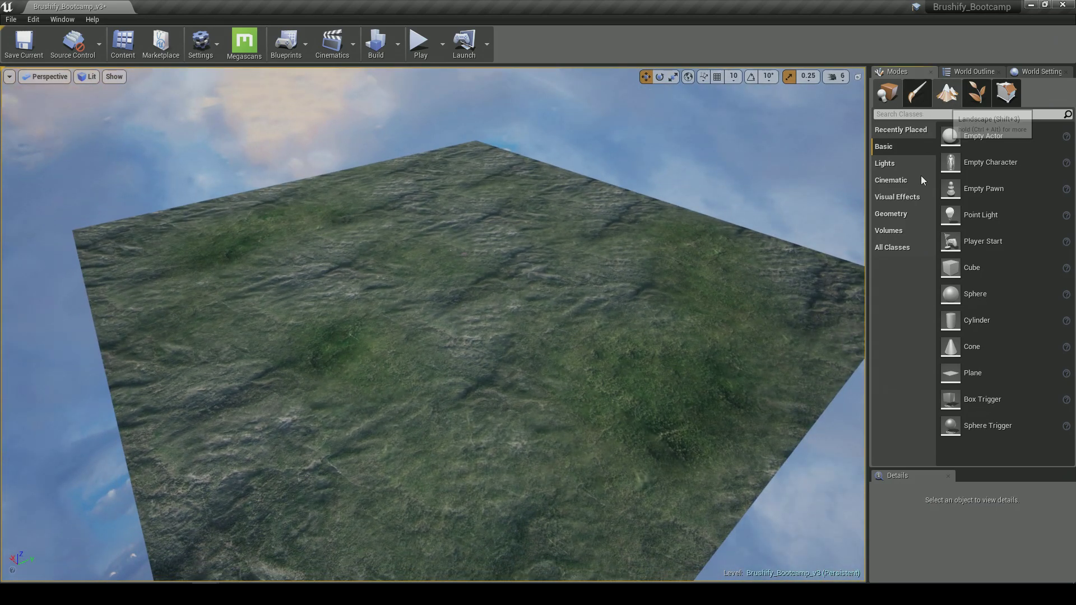
- Switch the landscape tool from Flatten to Sculpt
{"action": "left_click", "coordinate": [901, 183]}
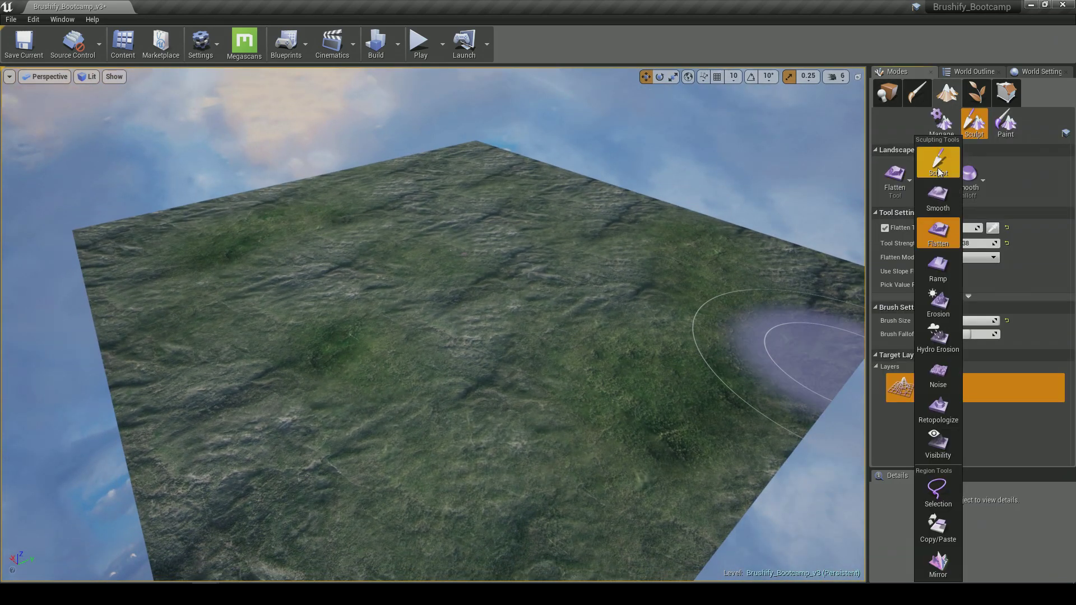
{"action": "left_click", "coordinate": [937, 167]}
{"action": "left_click", "coordinate": [910, 185]}
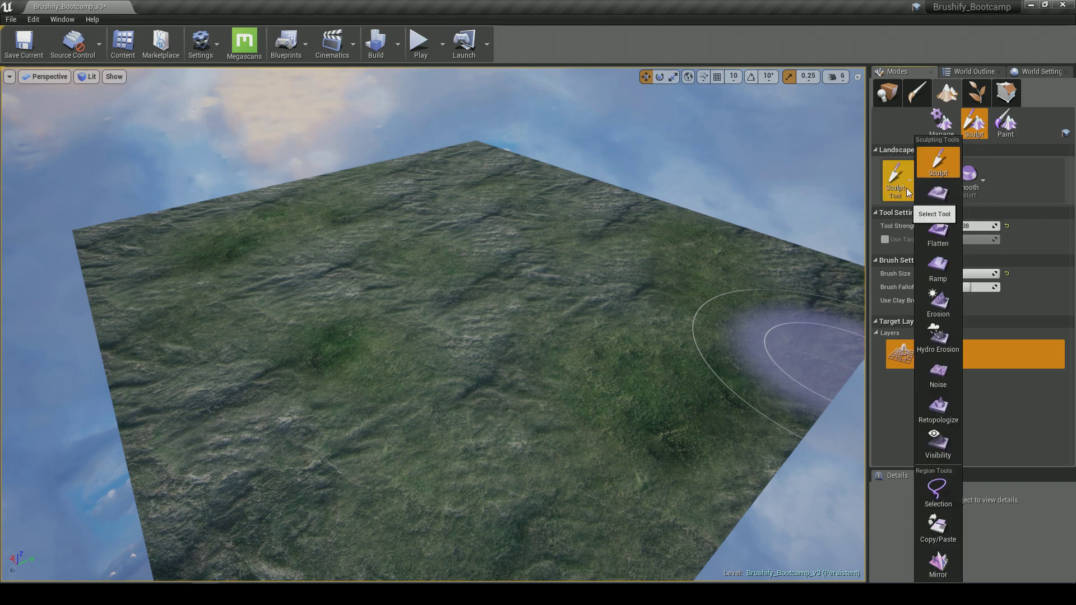
{"action": "left_click", "coordinate": [910, 194]}
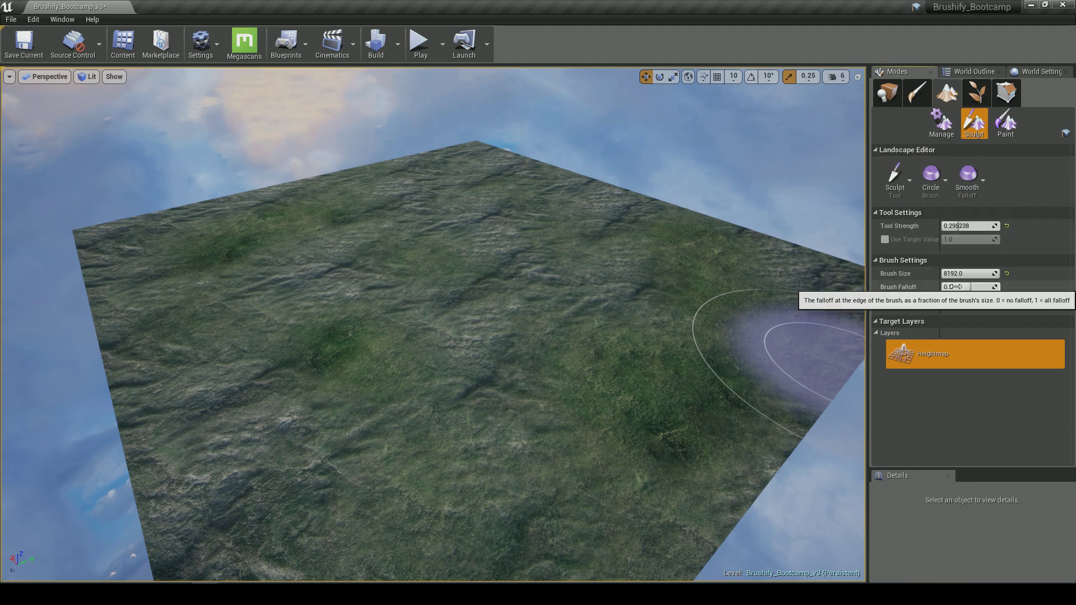
- Try raising a disc mid-landscape with brush falloff 0.0 and again with 0.190476, undoing each sculpt
{"action": "mouse_move", "coordinate": [964, 298]}
{"action": "left_mouse_down"}
{"action": "mouse_move", "coordinate": [998, 299]}
{"action": "mouse_move", "coordinate": [947, 287]}
{"action": "left_mouse_up"}
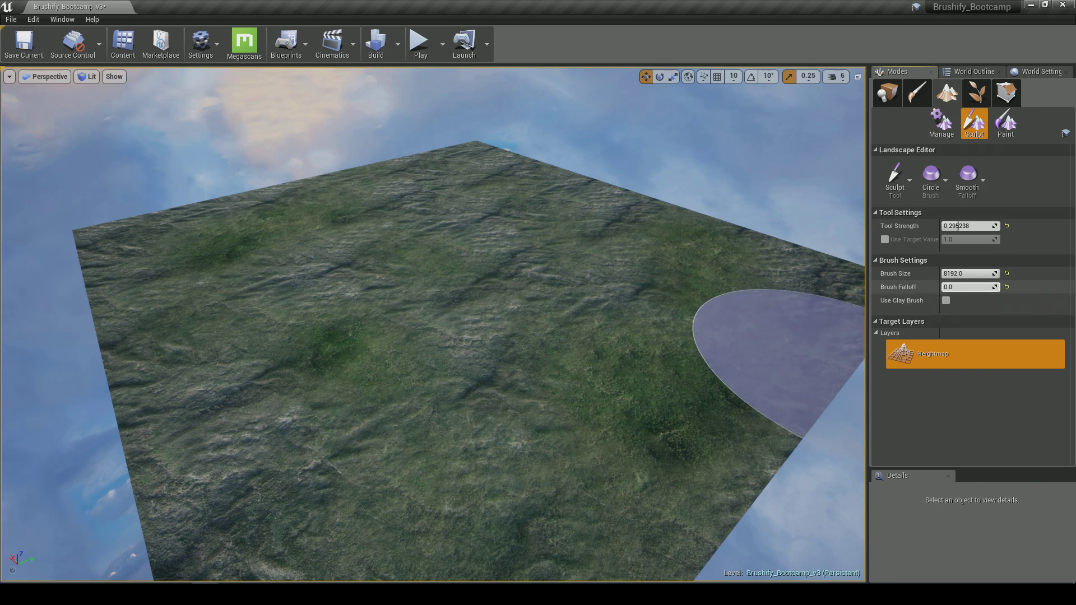
{"action": "left_click", "coordinate": [519, 303]}
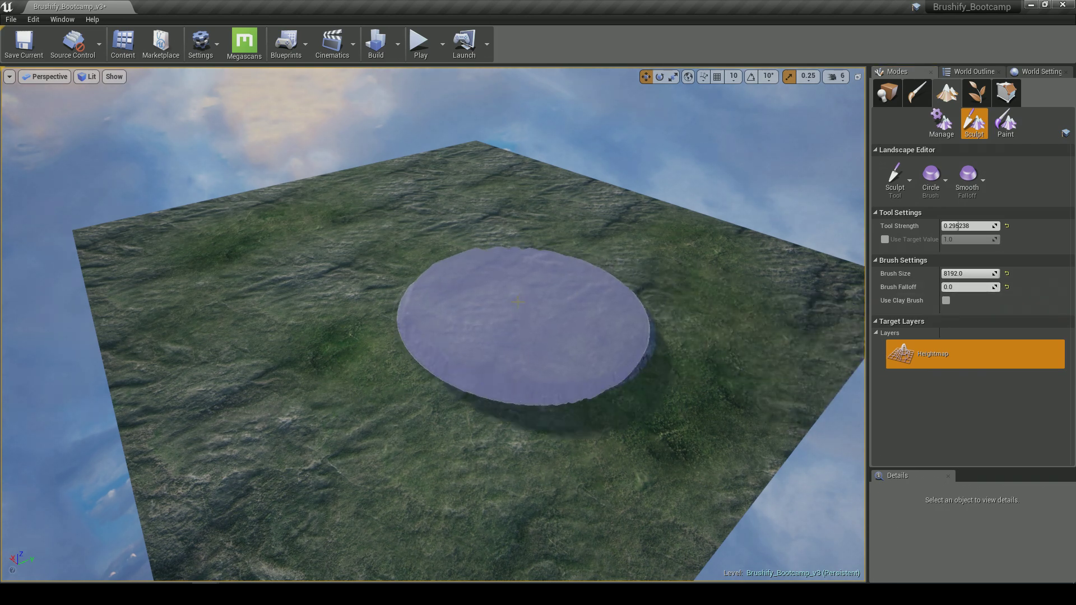
{"action": "key", "text": "ctrl+z"}
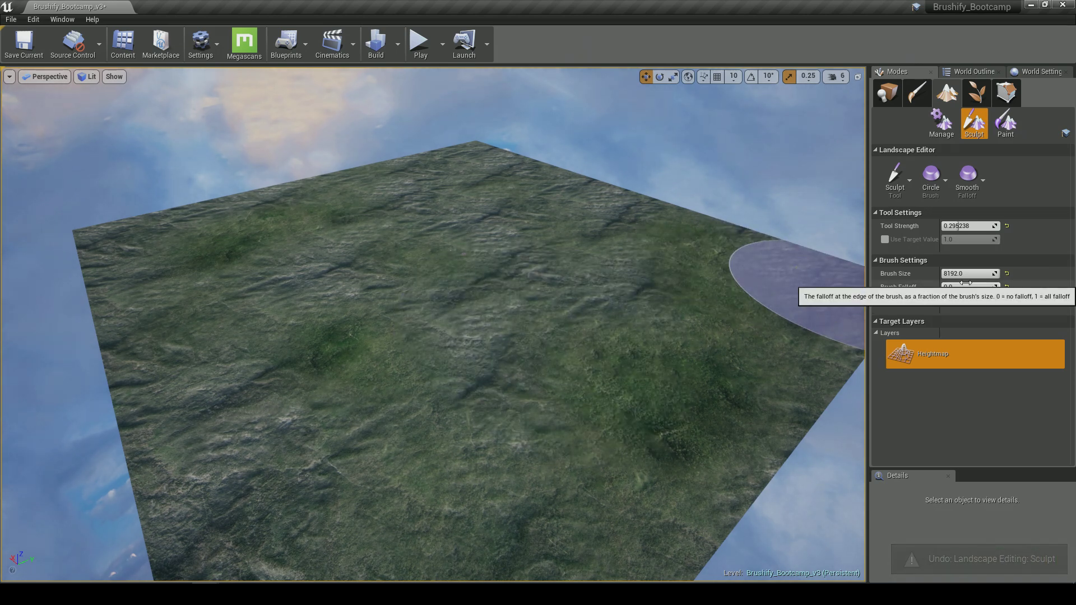
{"action": "left_click_drag", "start_coordinate": [955, 287], "coordinate": [962, 287]}
{"action": "left_click", "coordinate": [524, 288]}
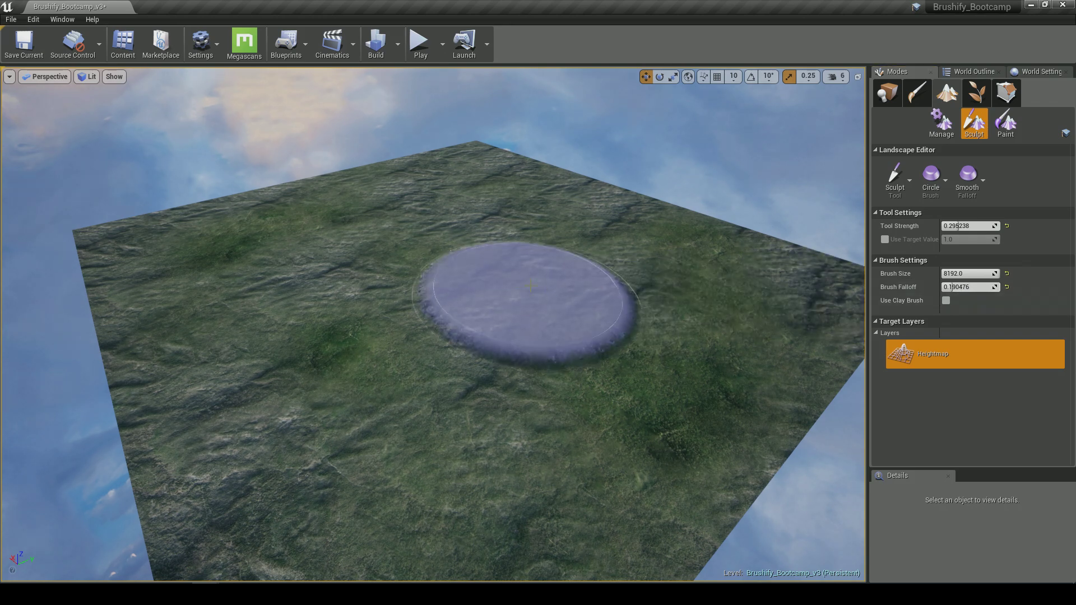
{"action": "key", "text": "ctrl+z"}
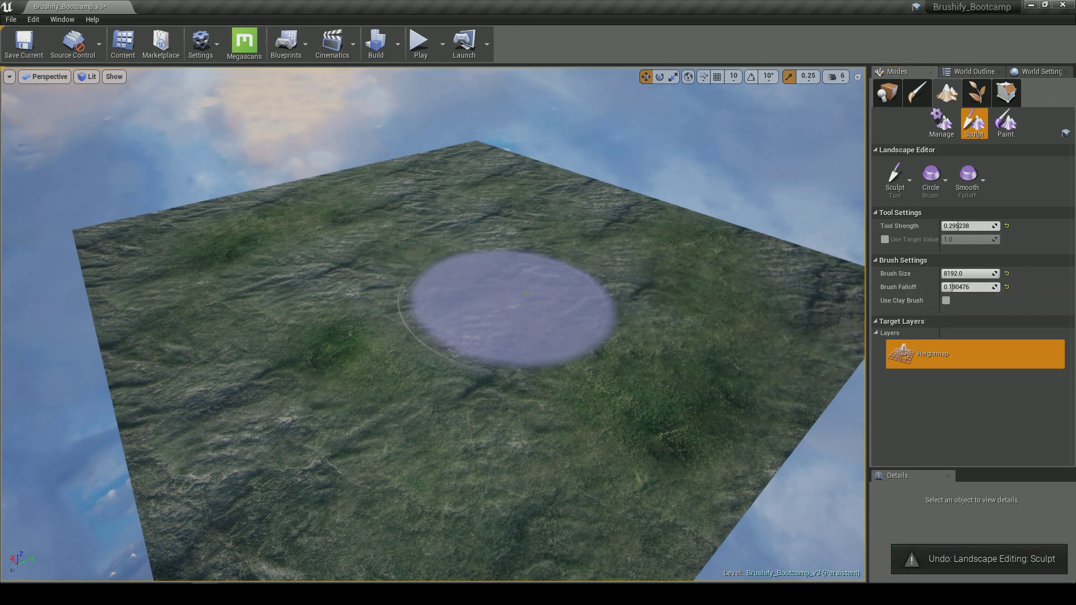
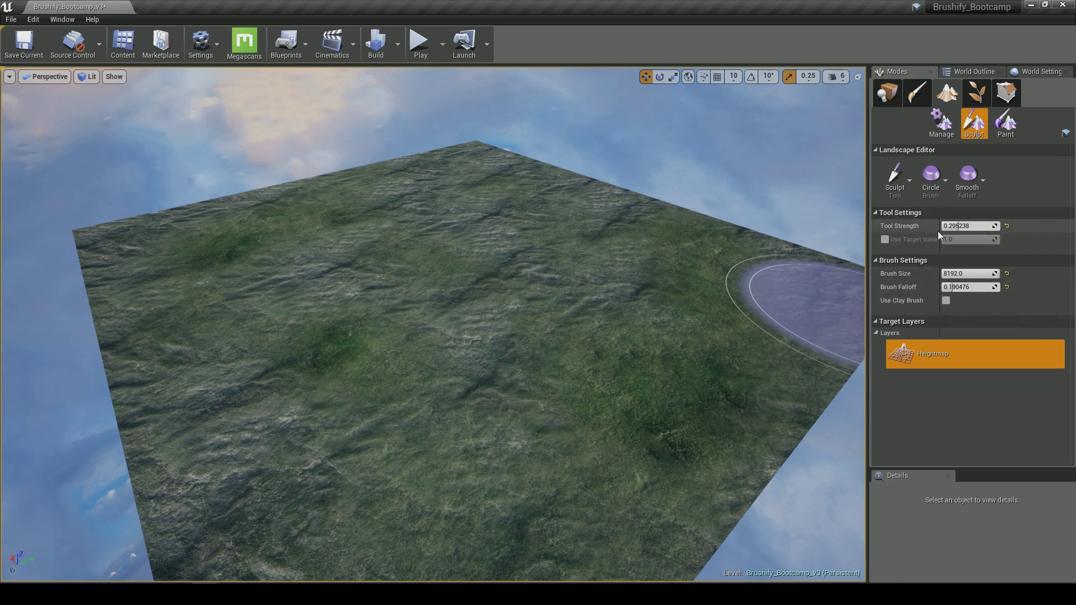
- Change the sculpting brush type from Circle to Alpha
{"action": "left_click", "coordinate": [901, 191]}
{"action": "left_click", "coordinate": [905, 188]}
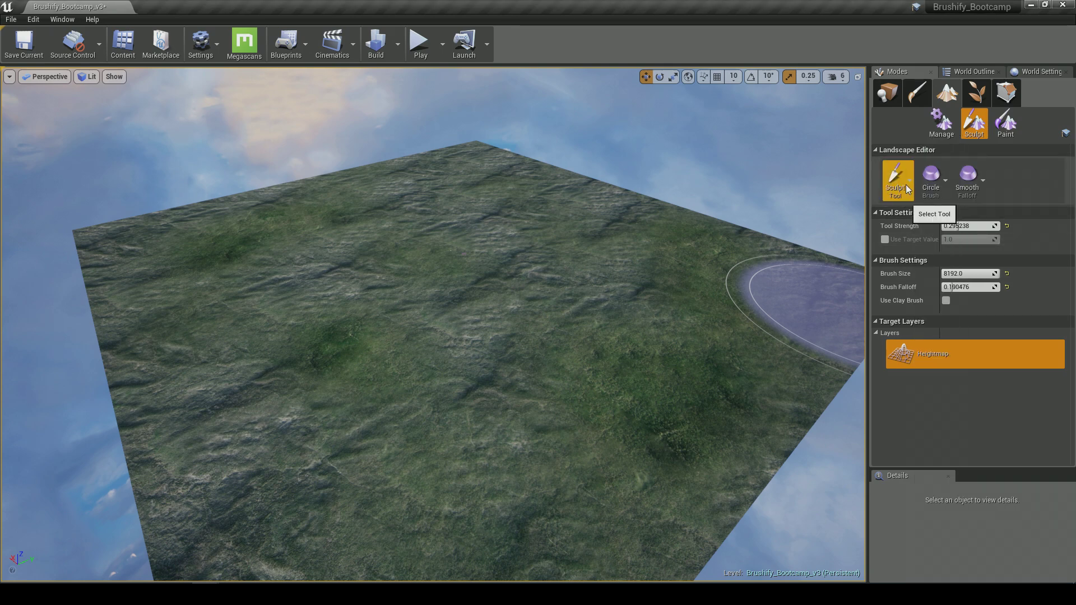
{"action": "left_click", "coordinate": [941, 189]}
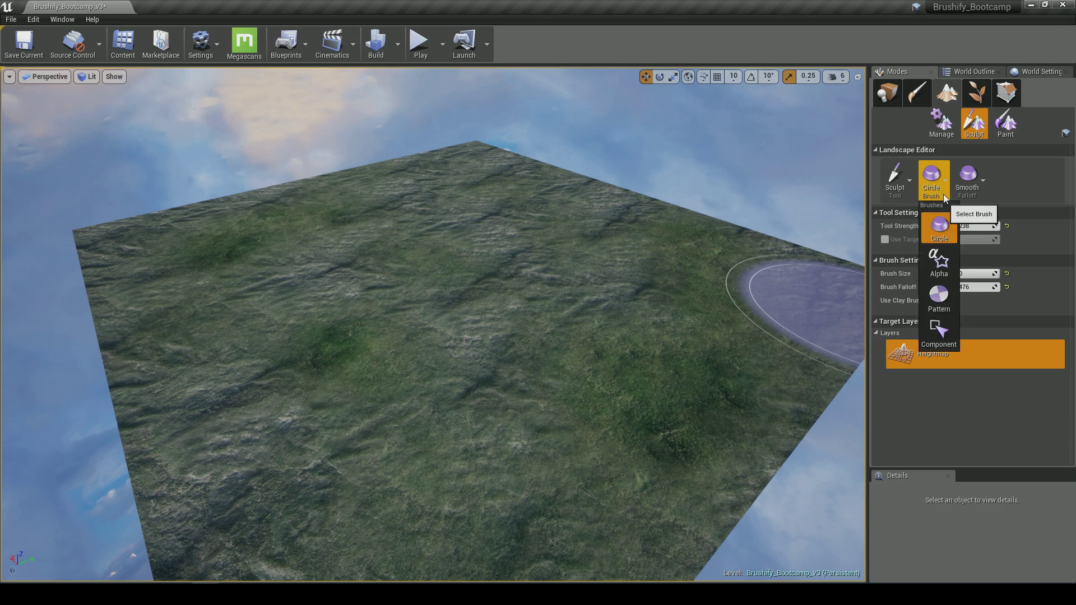
{"action": "left_click", "coordinate": [941, 264]}
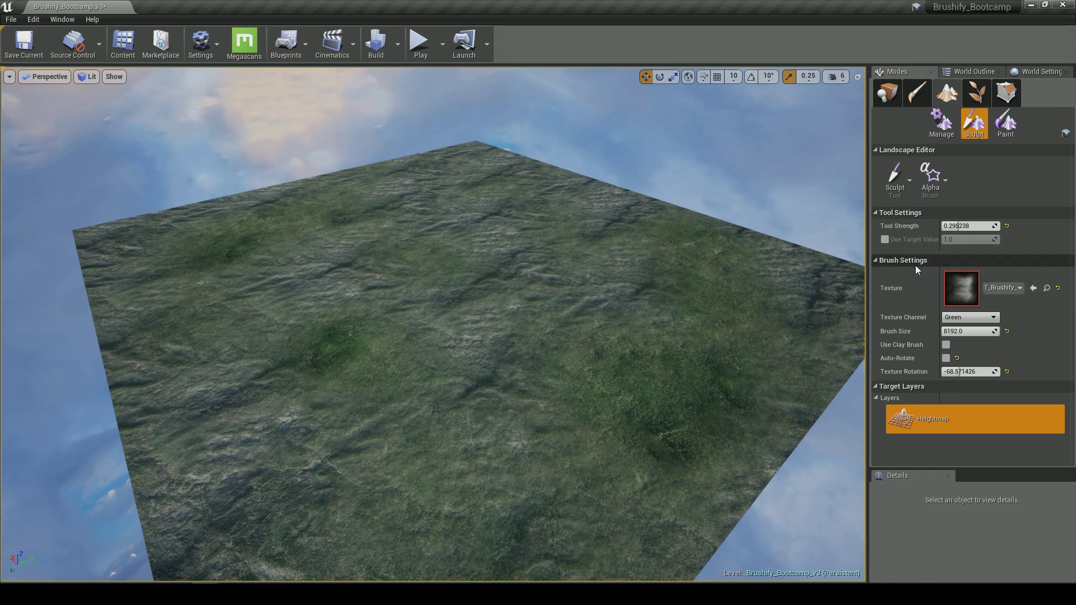
- Locate the brush's T_Brushify_Erosion_A texture in the content browser and look over the AlphaBrushes folder
{"action": "left_click_drag", "start_coordinate": [940, 296], "coordinate": [928, 296]}
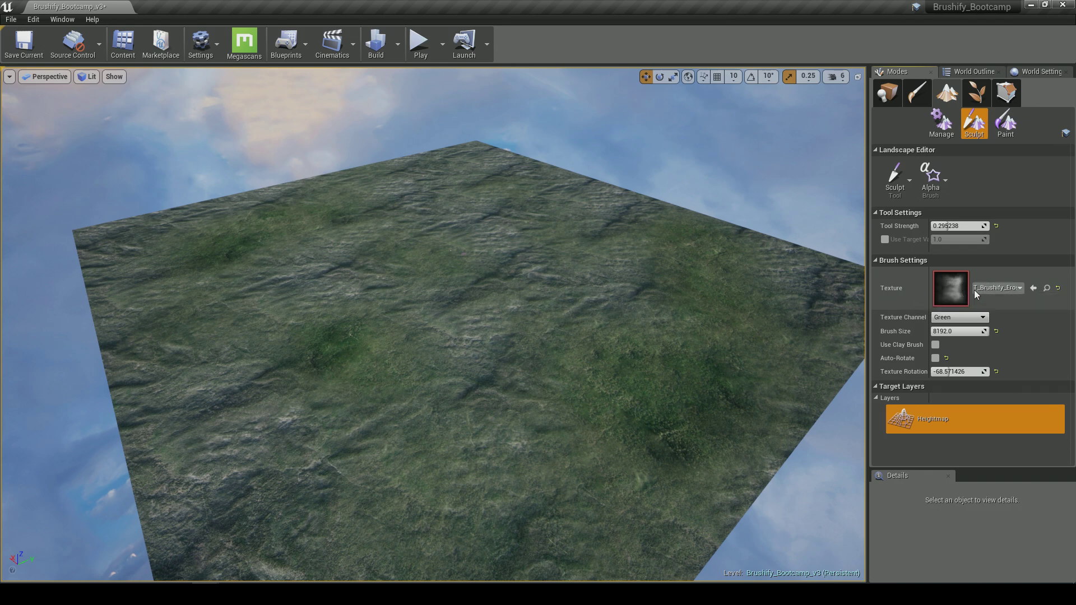
{"action": "left_click", "coordinate": [1044, 288]}
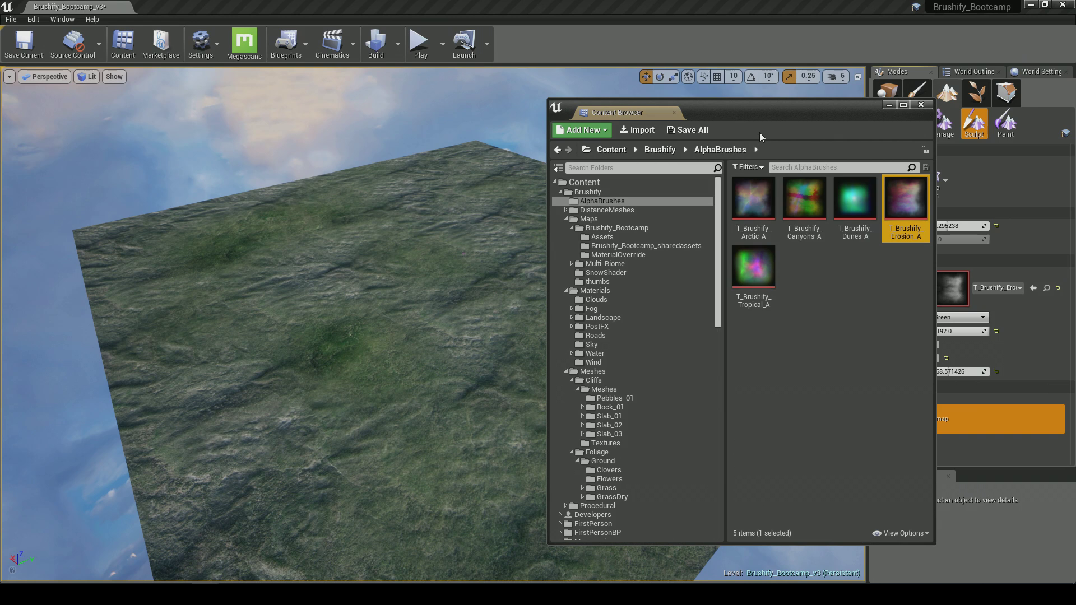
{"action": "left_click_drag", "start_coordinate": [780, 109], "coordinate": [511, 119]}
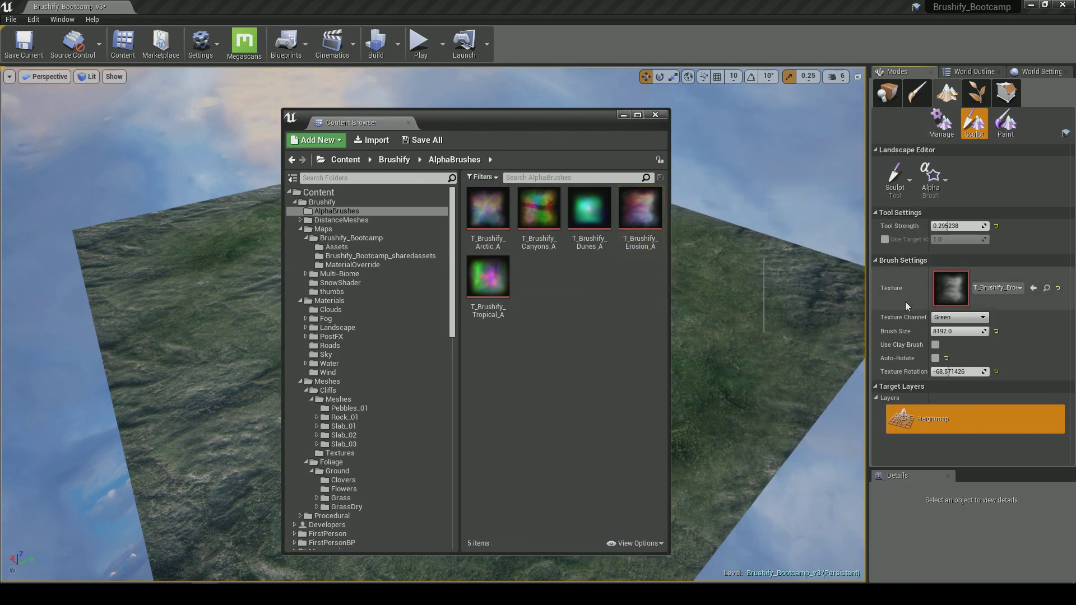
{"action": "left_click", "coordinate": [901, 299]}
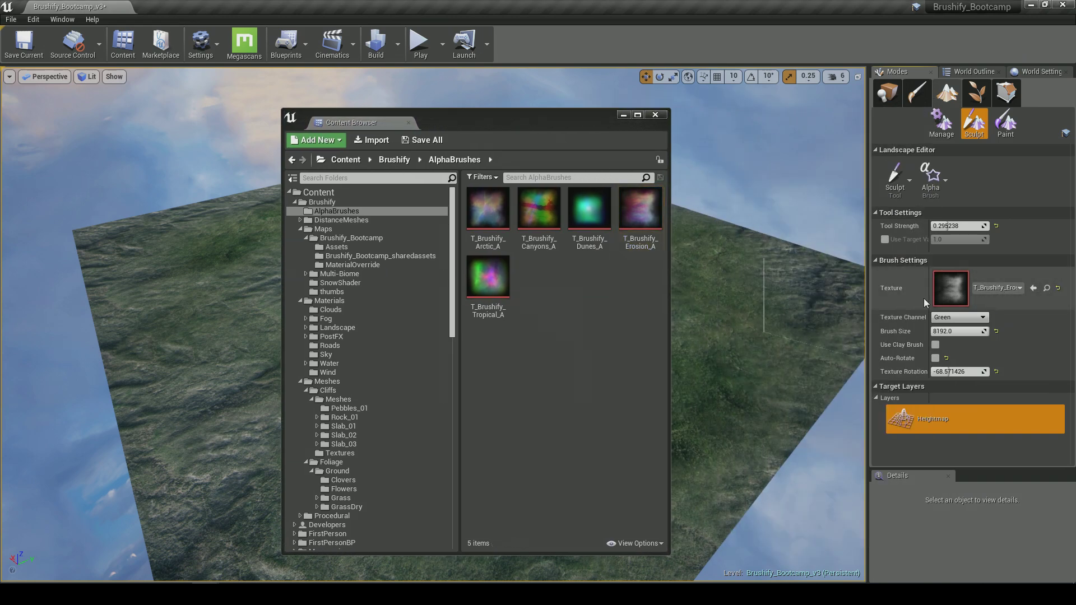
{"action": "left_click_drag", "start_coordinate": [928, 296], "coordinate": [917, 296]}
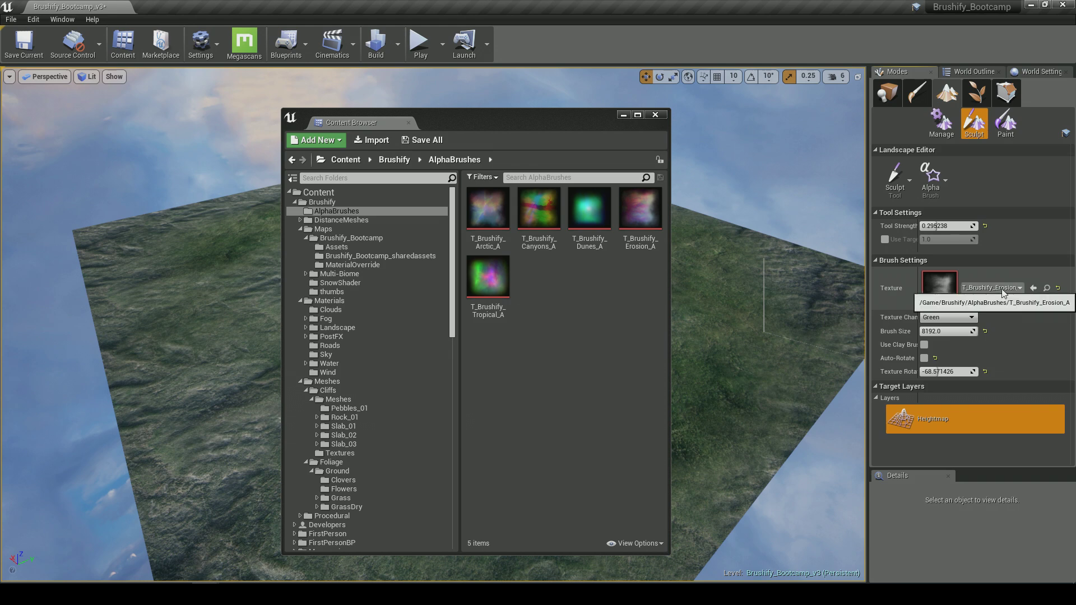
{"action": "left_click", "coordinate": [1046, 289]}
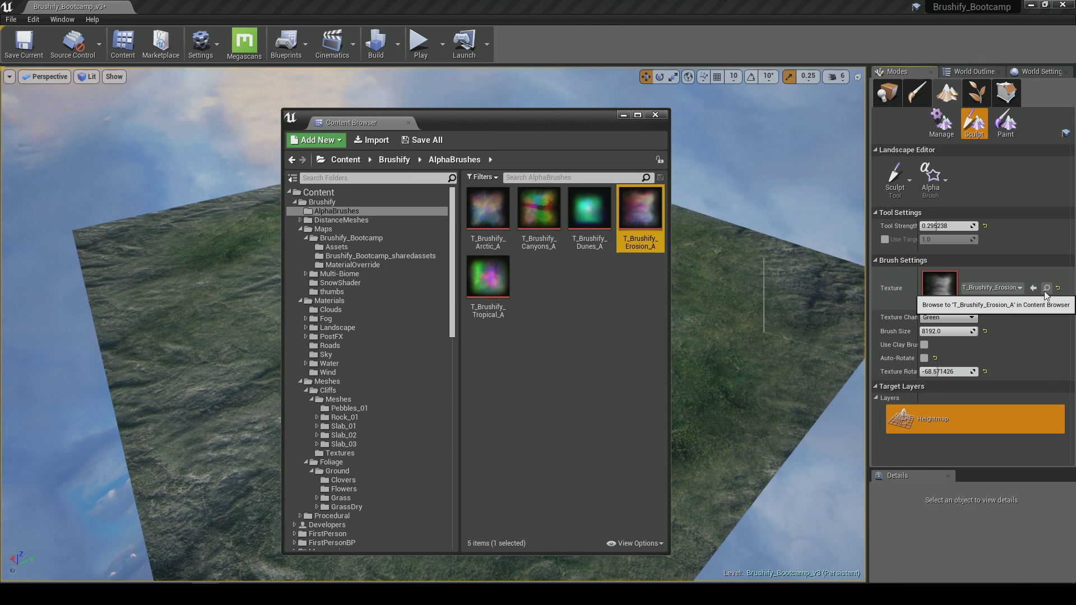
{"action": "left_click", "coordinate": [570, 284]}
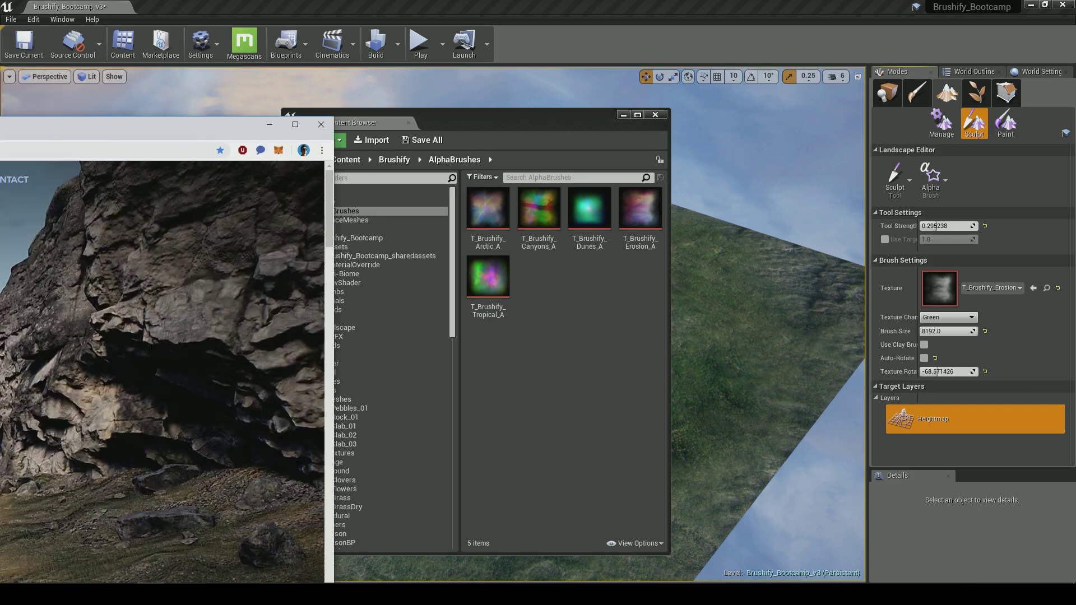
- Switch to the web browser with the brushify.io site maximized and look through its home page
{"action": "left_click_drag", "start_coordinate": [0, 149], "coordinate": [204, 167]}
{"action": "double_click", "coordinate": [204, 166]}
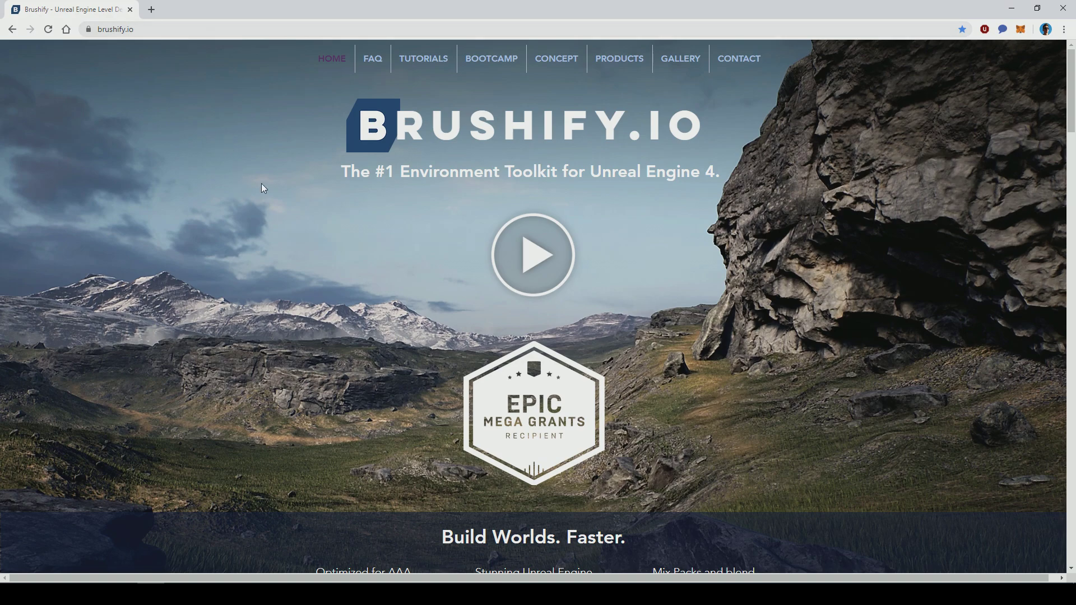
{"action": "scroll", "coordinate": [263, 189], "scroll_direction": "down", "scroll_amount": 9}
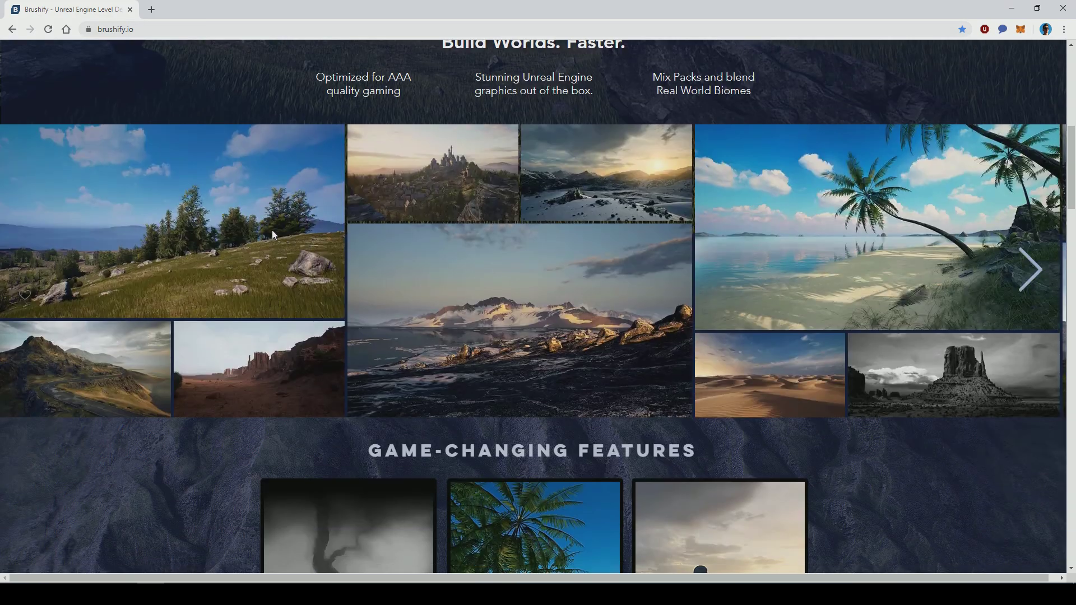
{"action": "scroll", "coordinate": [272, 233], "scroll_direction": "up", "scroll_amount": 9}
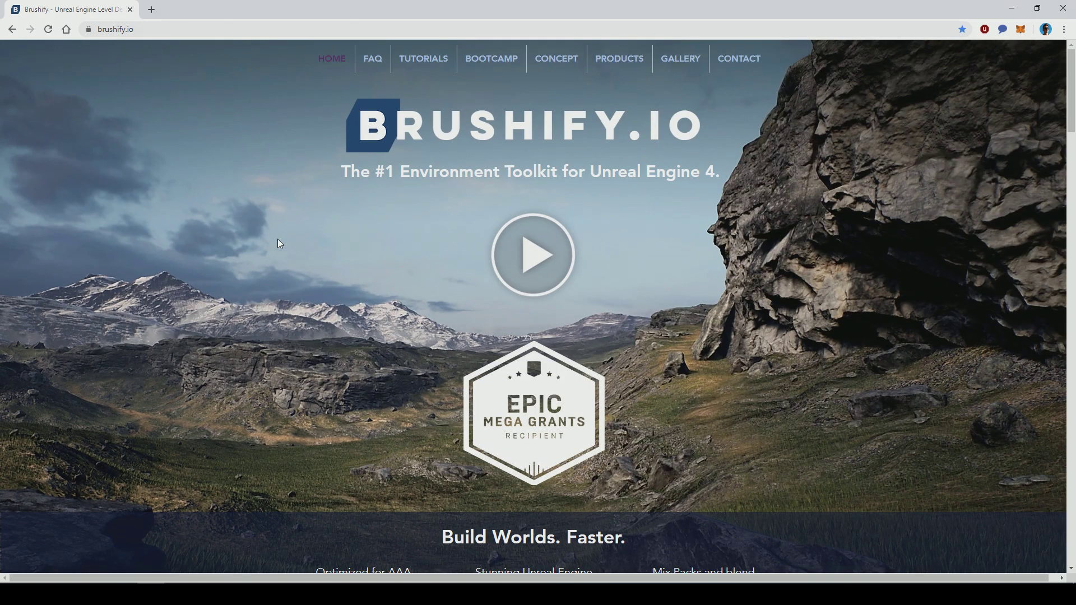
- Look through the brushify.io features and product sections and open the Brushify store on the Unreal Engine Marketplace
{"action": "scroll", "coordinate": [294, 302], "scroll_direction": "down", "scroll_amount": 2}
{"action": "scroll", "coordinate": [274, 300], "scroll_direction": "down", "scroll_amount": 3}
{"action": "scroll", "coordinate": [274, 280], "scroll_direction": "up", "scroll_amount": 5}
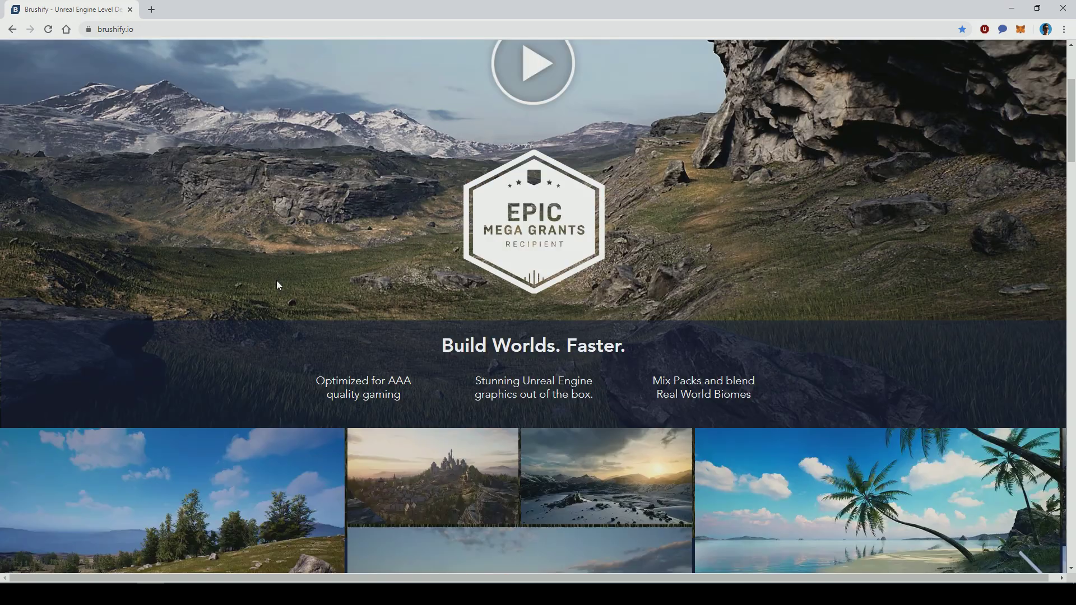
{"action": "scroll", "coordinate": [281, 288], "scroll_direction": "down", "scroll_amount": 8}
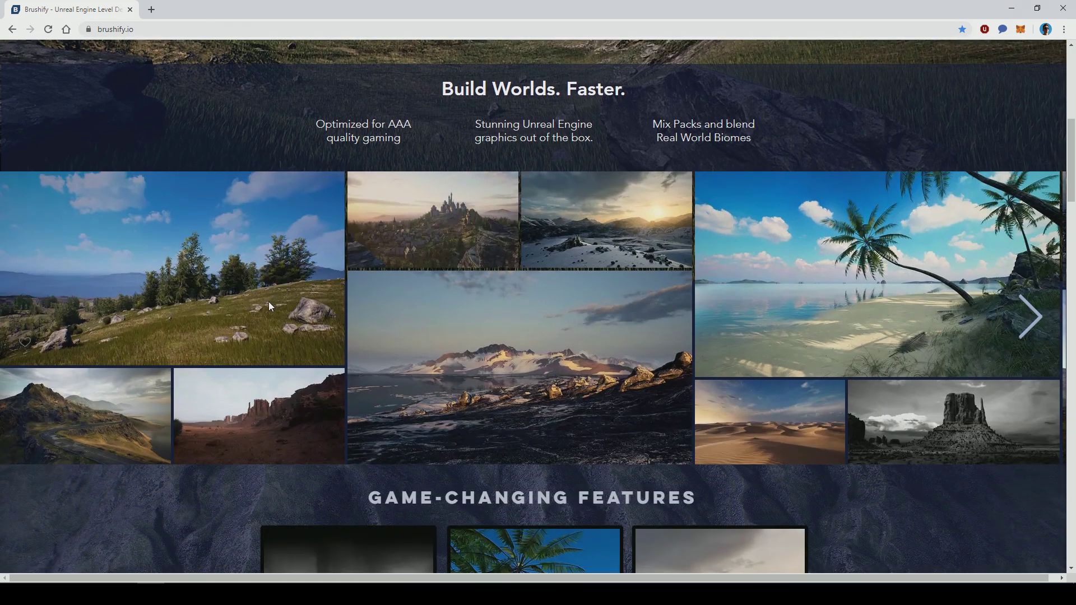
{"action": "scroll", "coordinate": [404, 326], "scroll_direction": "down", "scroll_amount": 3}
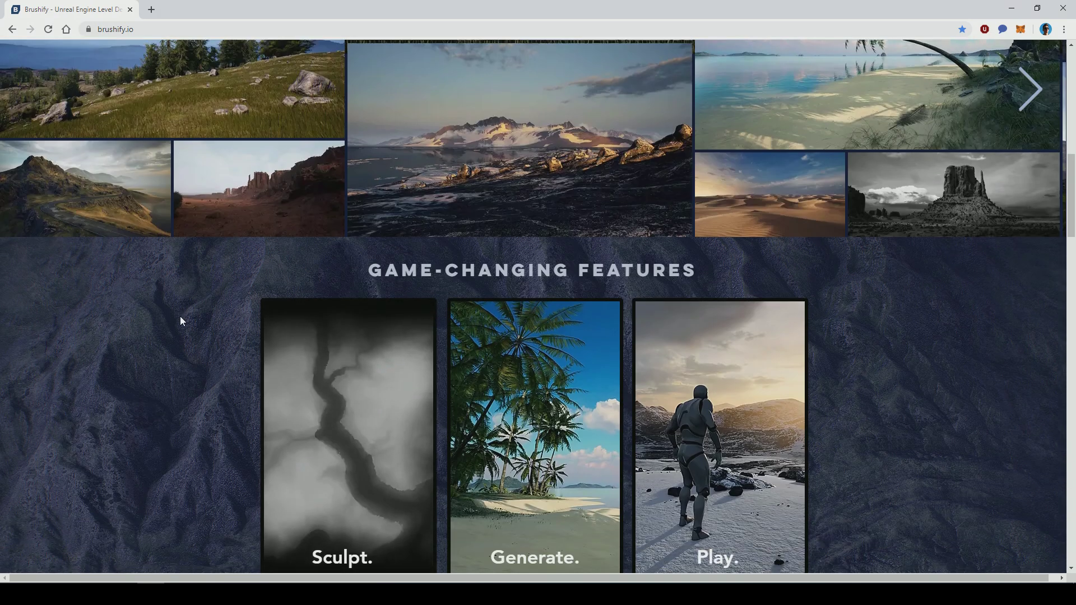
{"action": "scroll", "coordinate": [182, 313], "scroll_direction": "down", "scroll_amount": 3}
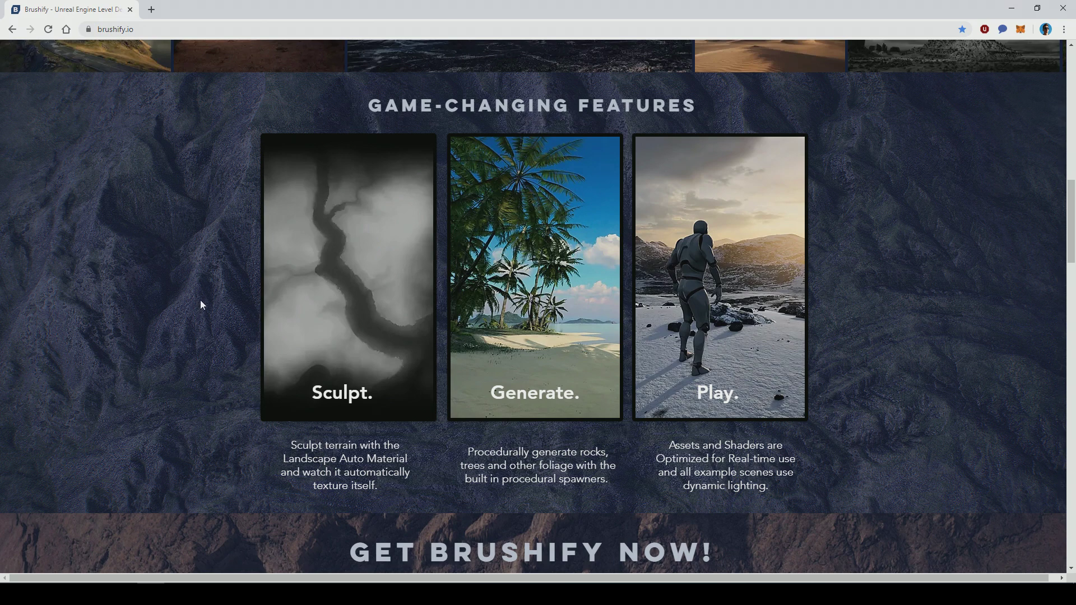
{"action": "scroll", "coordinate": [202, 305], "scroll_direction": "down", "scroll_amount": 3}
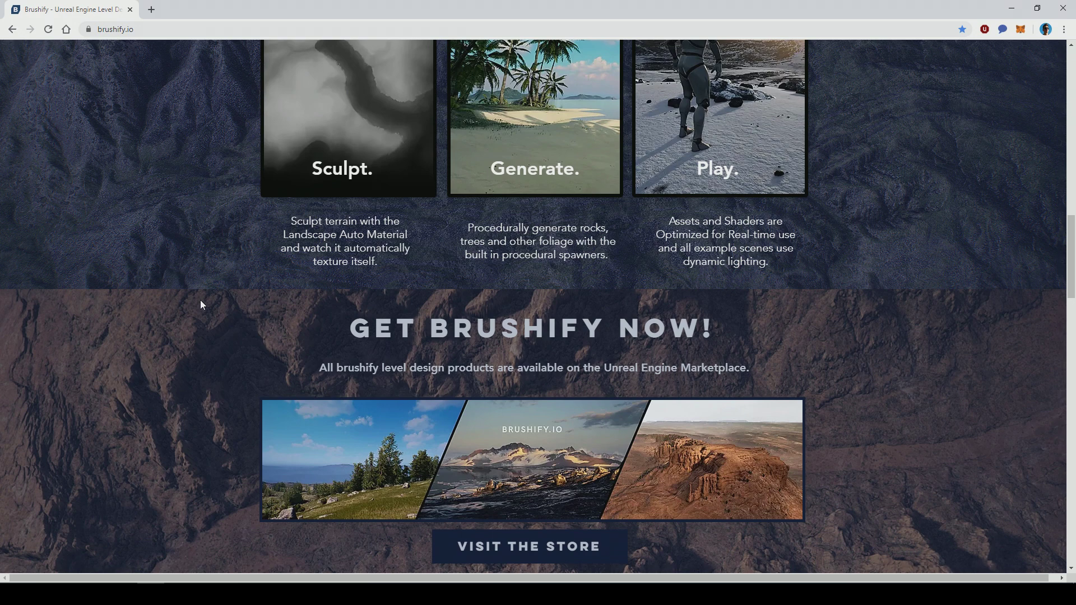
{"action": "scroll", "coordinate": [202, 305], "scroll_direction": "down", "scroll_amount": 3}
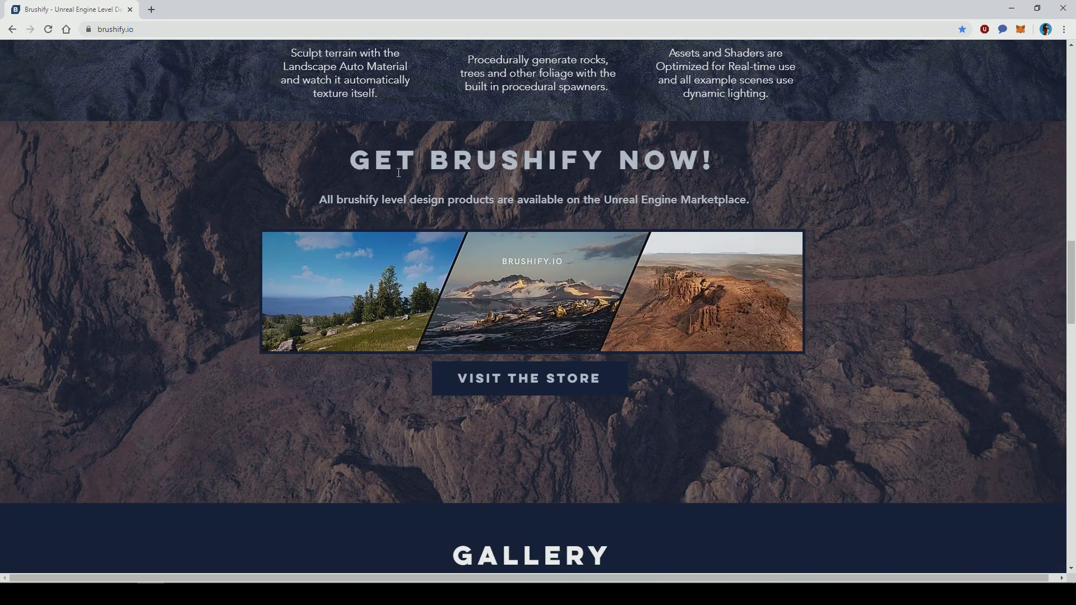
{"action": "left_click", "coordinate": [542, 390]}
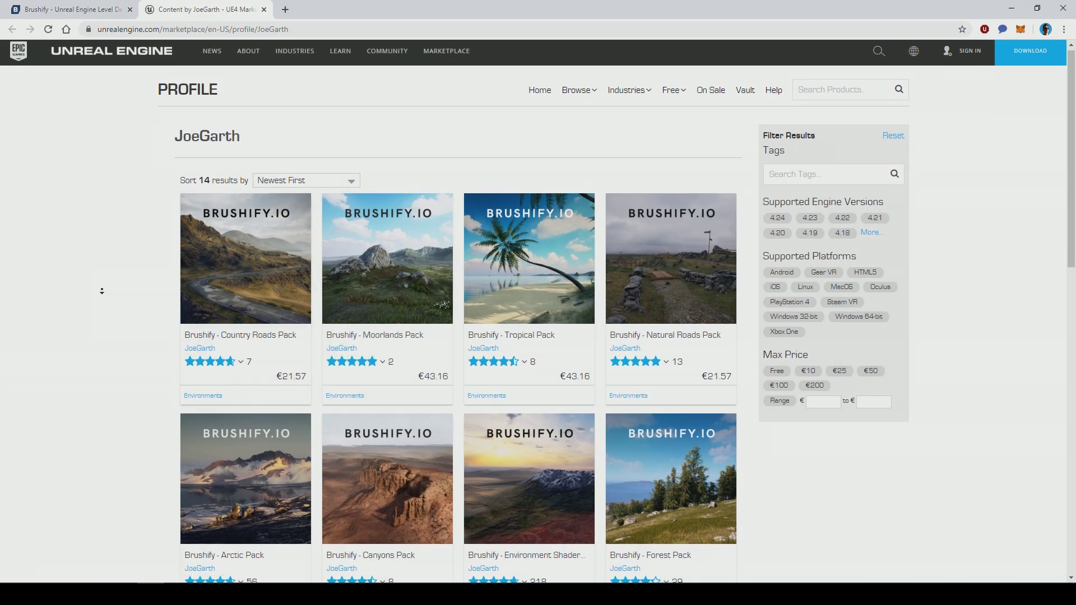
- Look over the Brushify packs in the Marketplace listing and highlight the price of the Environment Shaders pack
{"action": "scroll", "coordinate": [102, 292], "scroll_direction": "down", "scroll_amount": 1}
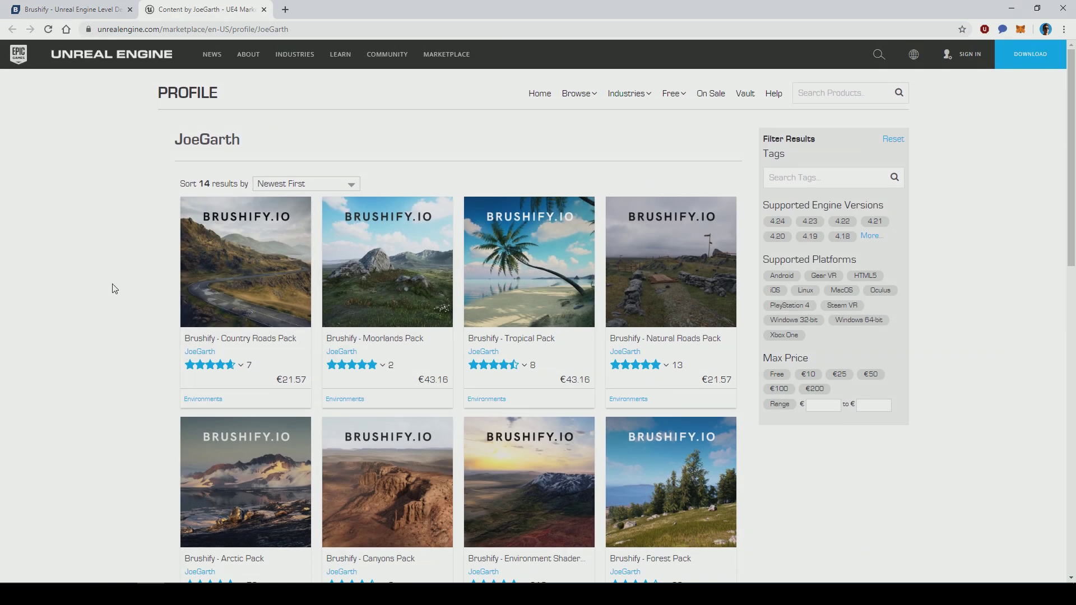
{"action": "scroll", "coordinate": [113, 288], "scroll_direction": "down", "scroll_amount": 1}
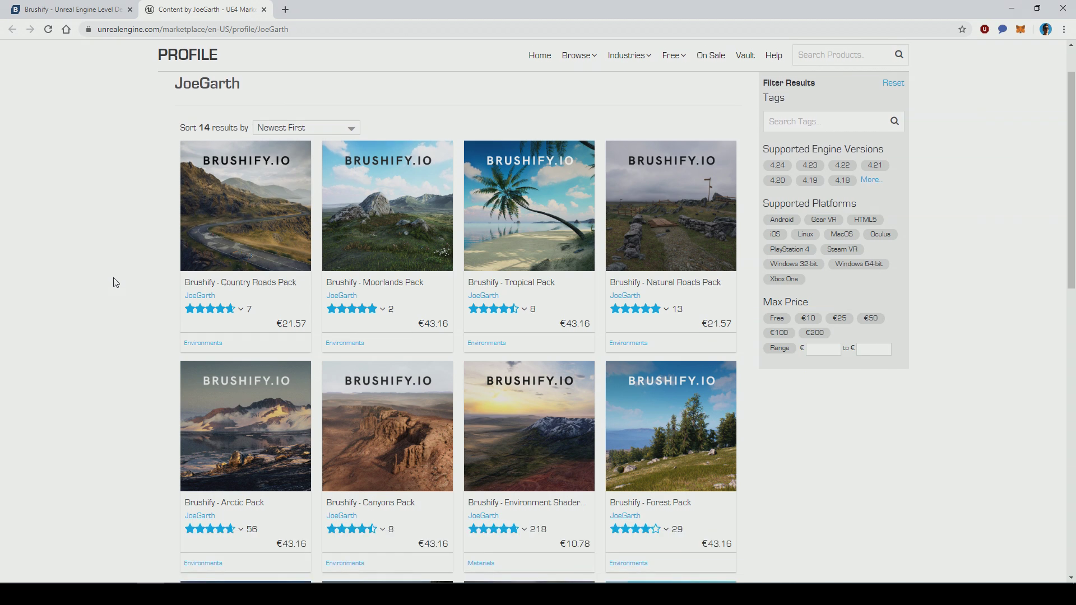
{"action": "scroll", "coordinate": [130, 267], "scroll_direction": "down", "scroll_amount": 1}
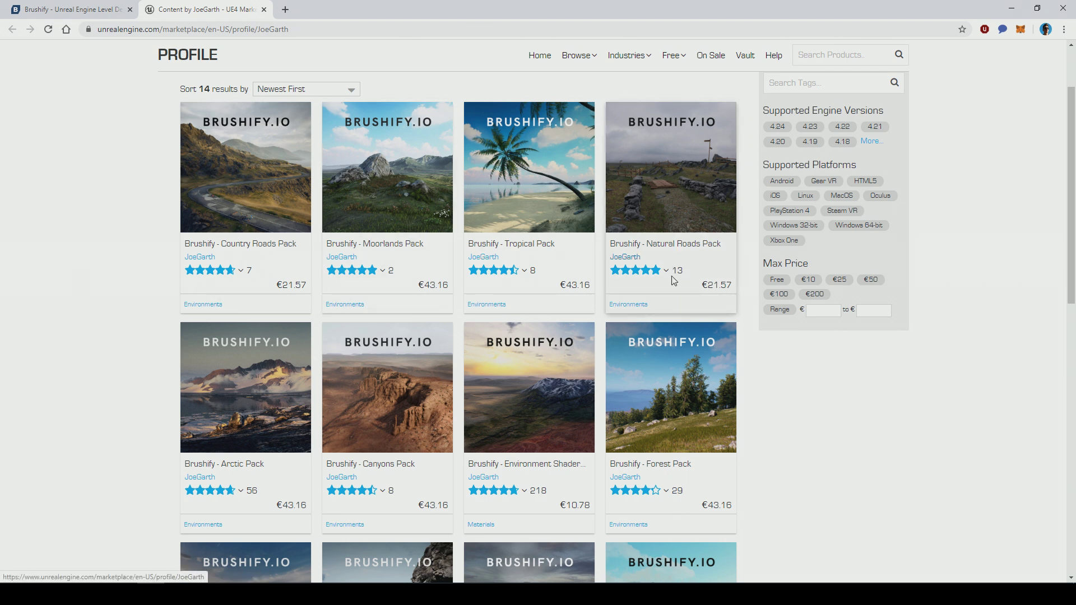
{"action": "scroll", "coordinate": [113, 315], "scroll_direction": "down", "scroll_amount": 2}
{"action": "scroll", "coordinate": [101, 341], "scroll_direction": "up", "scroll_amount": 2}
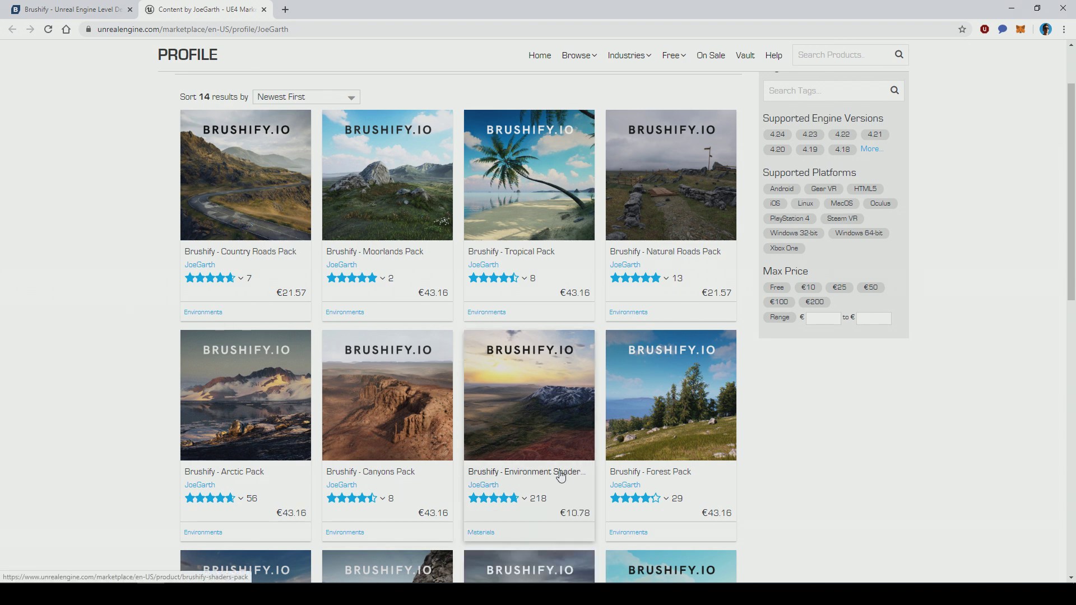
{"action": "scroll", "coordinate": [561, 475], "scroll_direction": "down", "scroll_amount": 1}
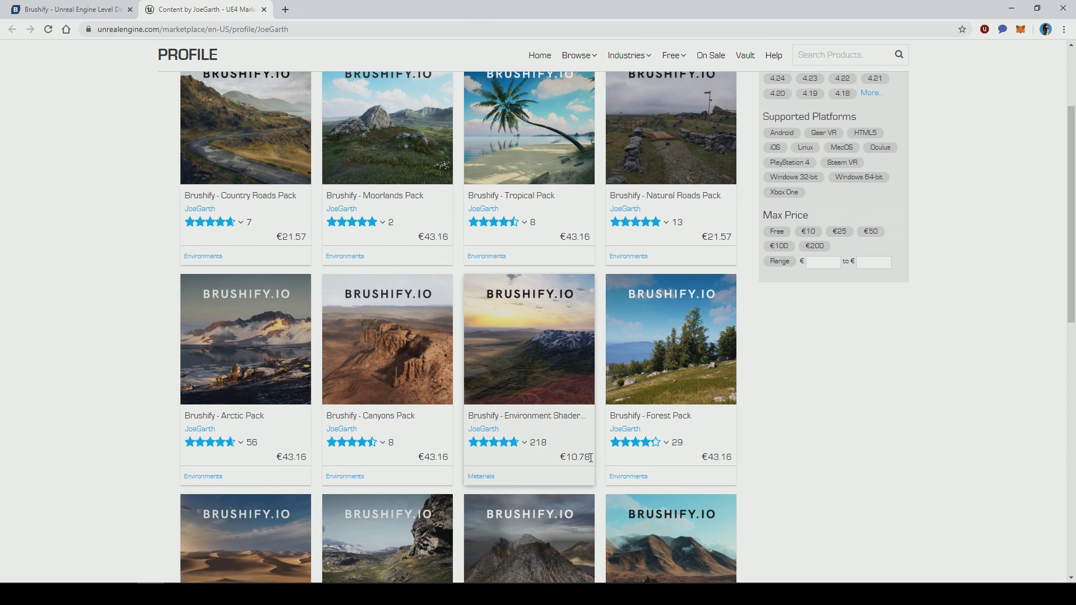
{"action": "left_click_drag", "start_coordinate": [591, 458], "coordinate": [561, 459]}
{"action": "scroll", "coordinate": [562, 458], "scroll_direction": "up", "scroll_amount": 1}
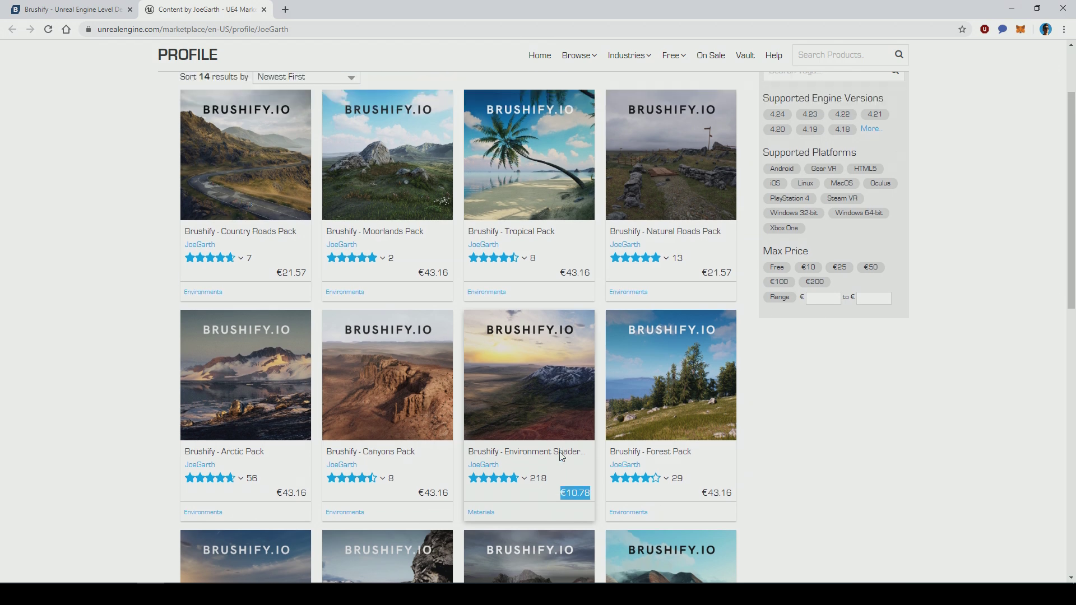
{"action": "scroll", "coordinate": [517, 372], "scroll_direction": "down", "scroll_amount": 7}
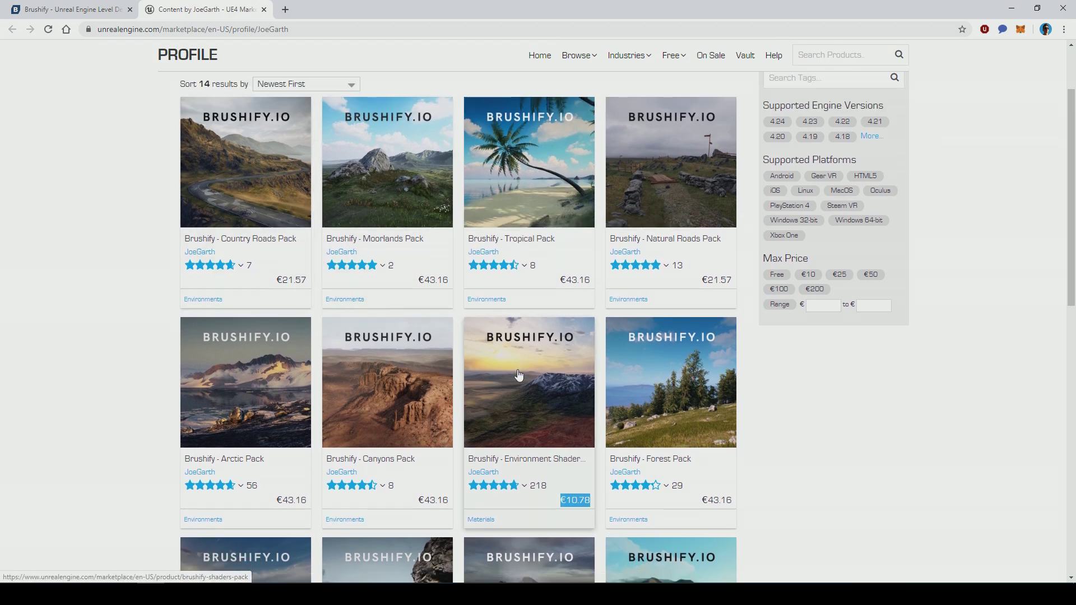
{"action": "scroll", "coordinate": [517, 372], "scroll_direction": "up", "scroll_amount": 7}
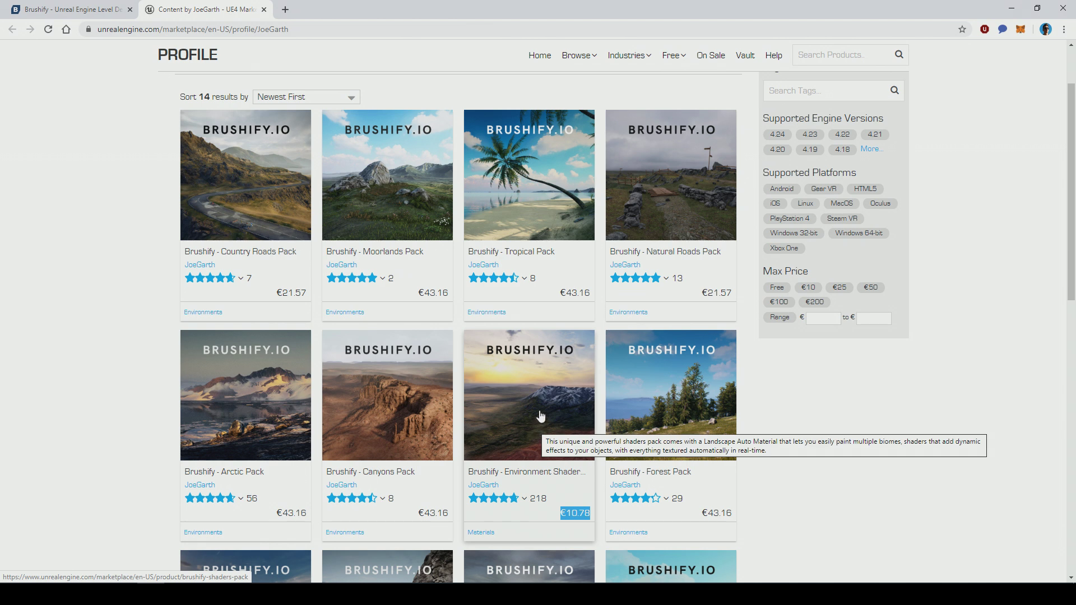
{"action": "left_click", "coordinate": [794, 414]}
- Browse the remaining Brushify packs in the listing and open the Brushify - Arctic Pack product page
{"action": "scroll", "coordinate": [793, 414], "scroll_direction": "down", "scroll_amount": 1}
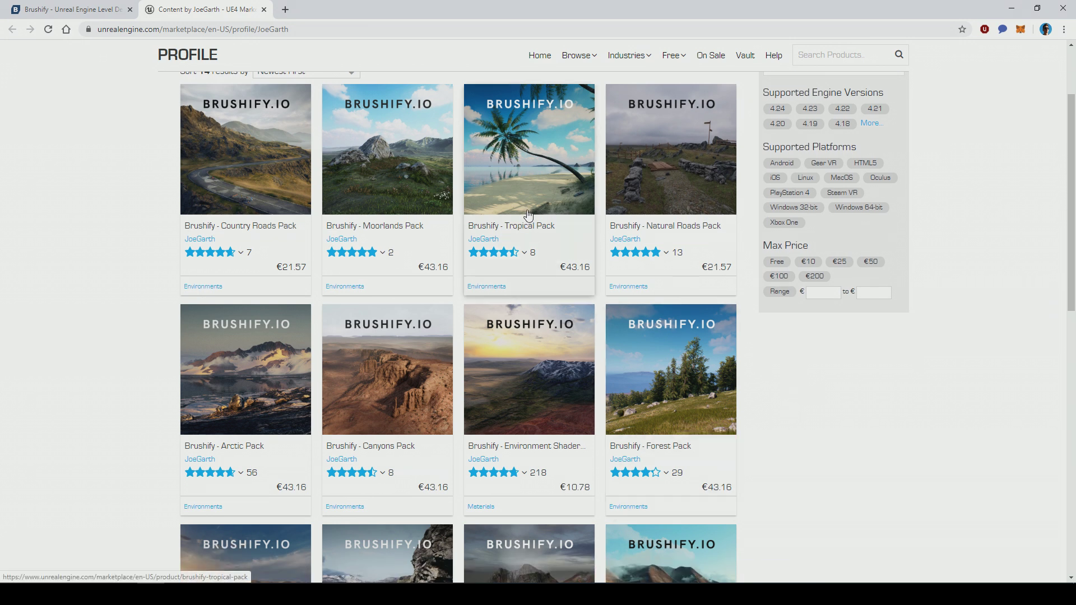
{"action": "scroll", "coordinate": [640, 408], "scroll_direction": "down", "scroll_amount": 1}
{"action": "scroll", "coordinate": [640, 407], "scroll_direction": "down", "scroll_amount": 3}
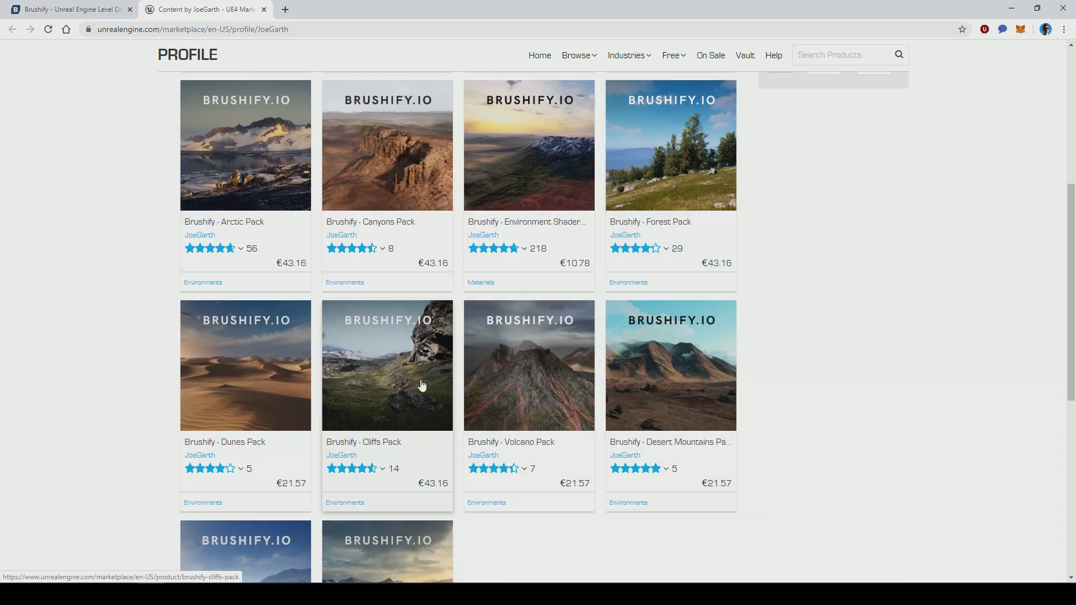
{"action": "scroll", "coordinate": [422, 385], "scroll_direction": "up", "scroll_amount": 2}
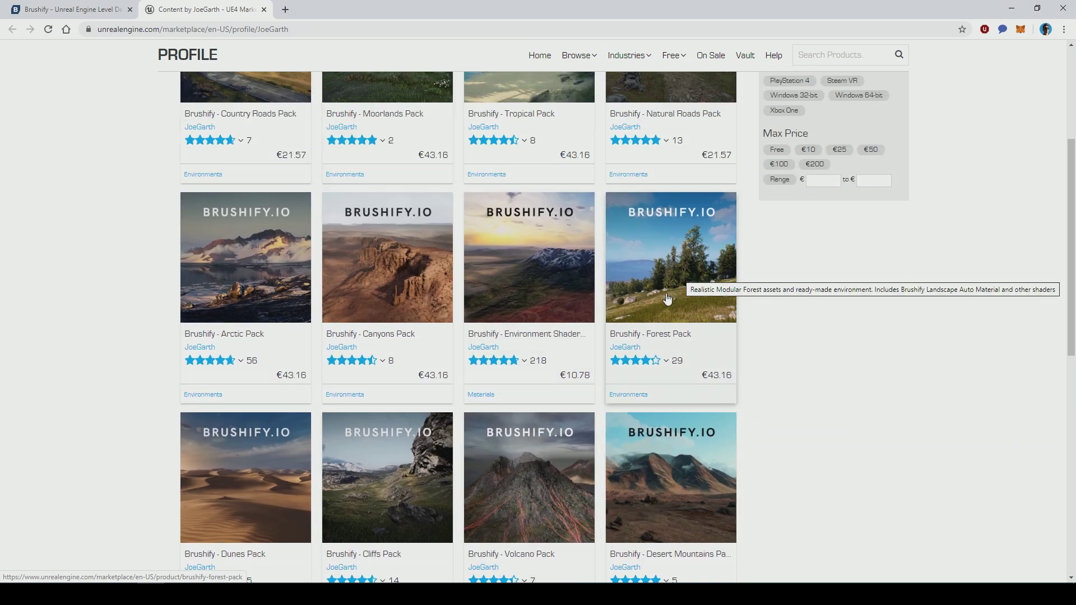
{"action": "scroll", "coordinate": [667, 299], "scroll_direction": "up", "scroll_amount": 3}
{"action": "left_click", "coordinate": [253, 430]}
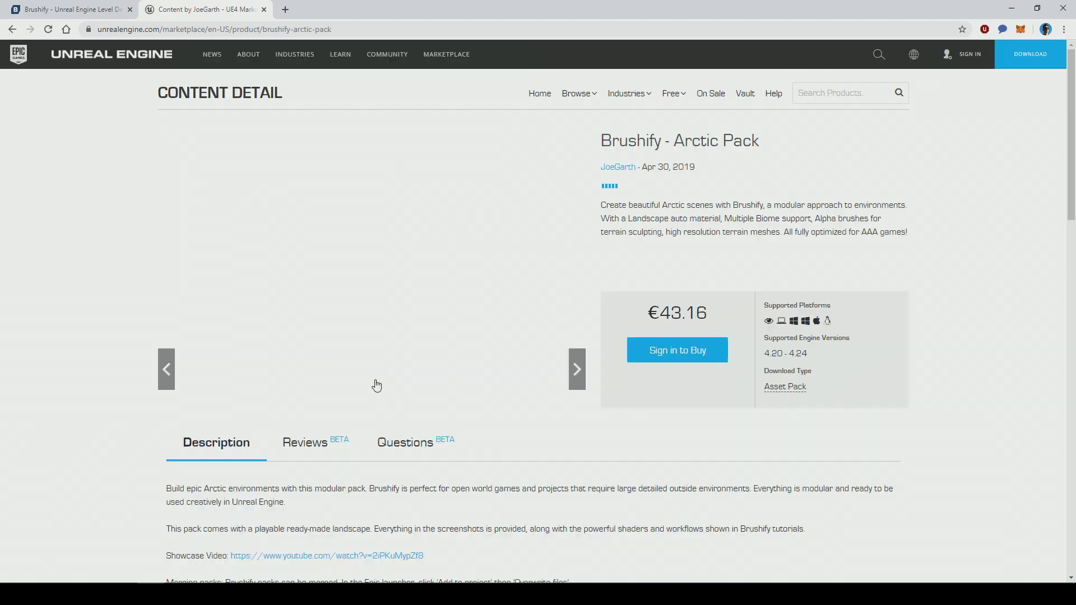
- Examine the Arctic Pack's technical details, highlighting the feature line about its unique terrain brushes
{"action": "middle_click", "coordinate": [109, 306]}
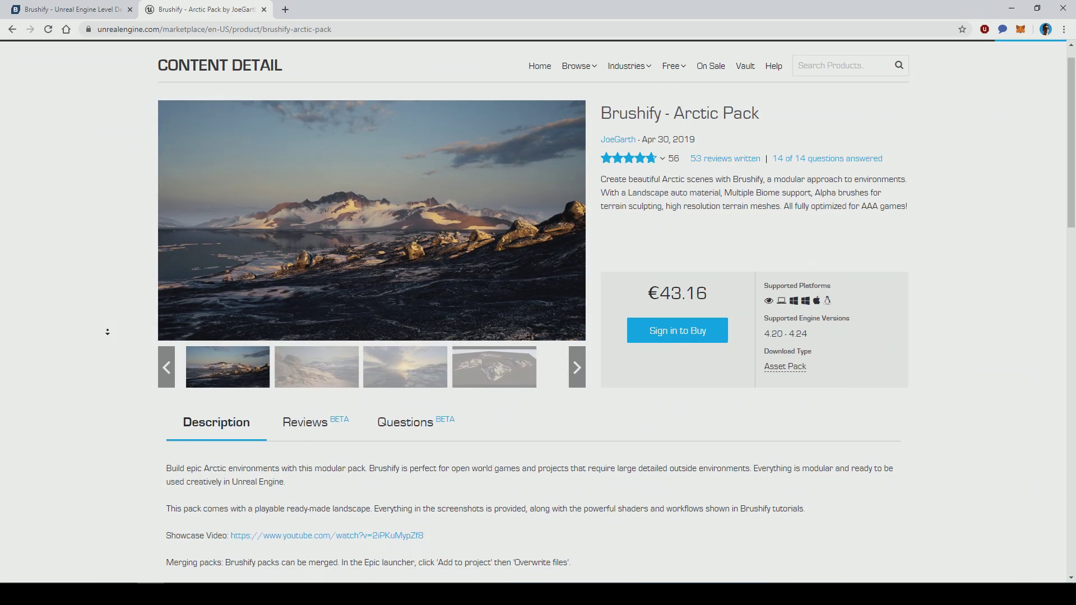
{"action": "scroll", "coordinate": [108, 334], "scroll_direction": "down", "scroll_amount": 7}
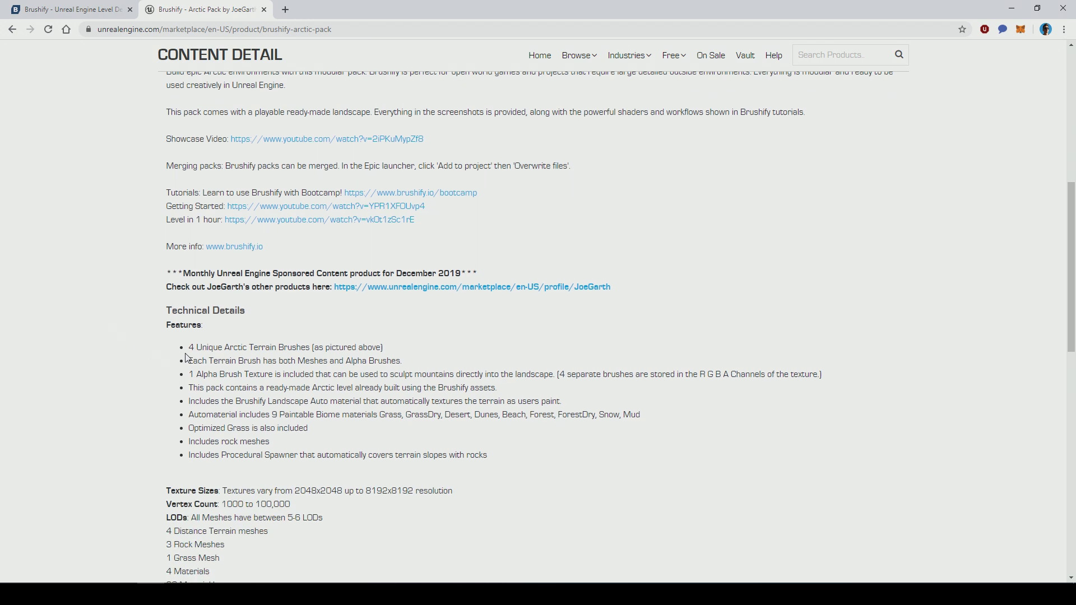
{"action": "left_click_drag", "start_coordinate": [191, 348], "coordinate": [392, 349]}
{"action": "left_click", "coordinate": [386, 349]}
{"action": "middle_click", "coordinate": [408, 348]}
- View the Arctic Pack's gallery images and enlarge the picture of its snowy mountain terrain brushes before closing it
{"action": "scroll", "coordinate": [408, 348], "scroll_direction": "up", "scroll_amount": 8}
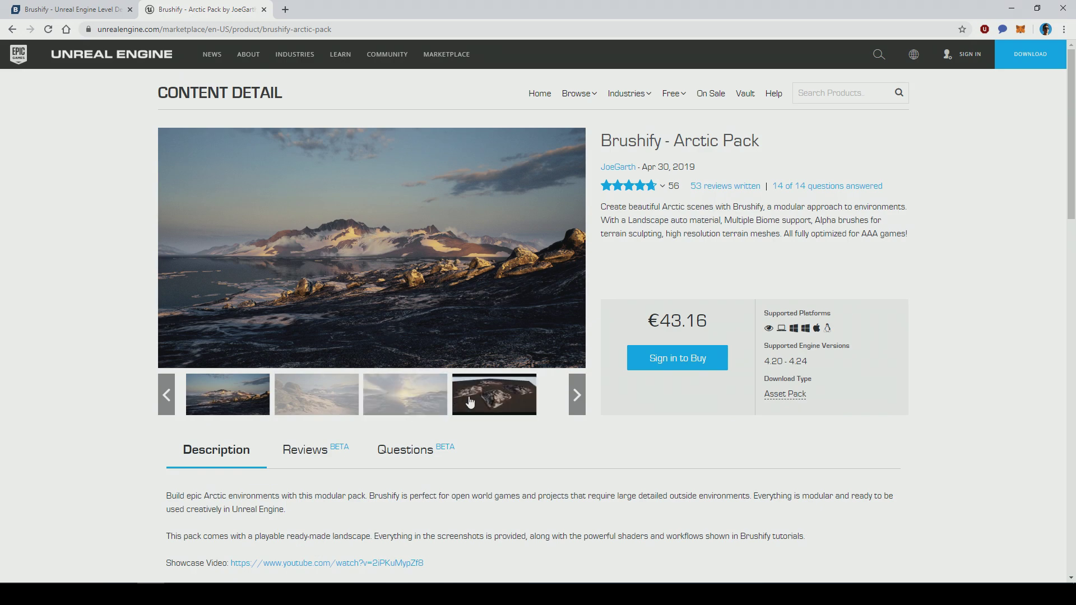
{"action": "left_click", "coordinate": [312, 400]}
{"action": "left_click", "coordinate": [404, 402]}
{"action": "left_click", "coordinate": [481, 405]}
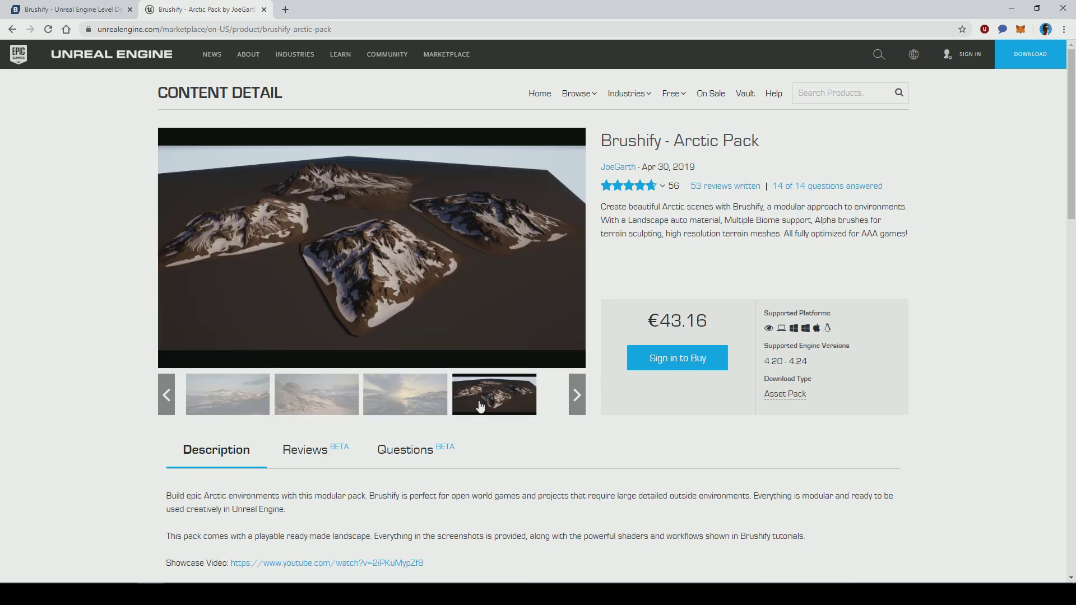
{"action": "left_click", "coordinate": [381, 280]}
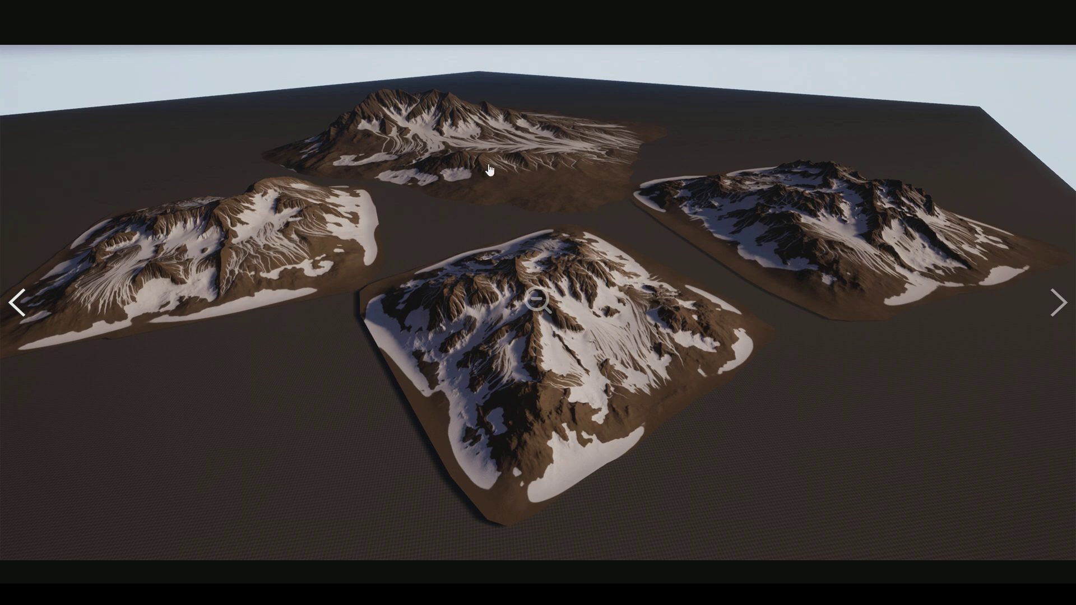
{"action": "left_click", "coordinate": [467, 337]}
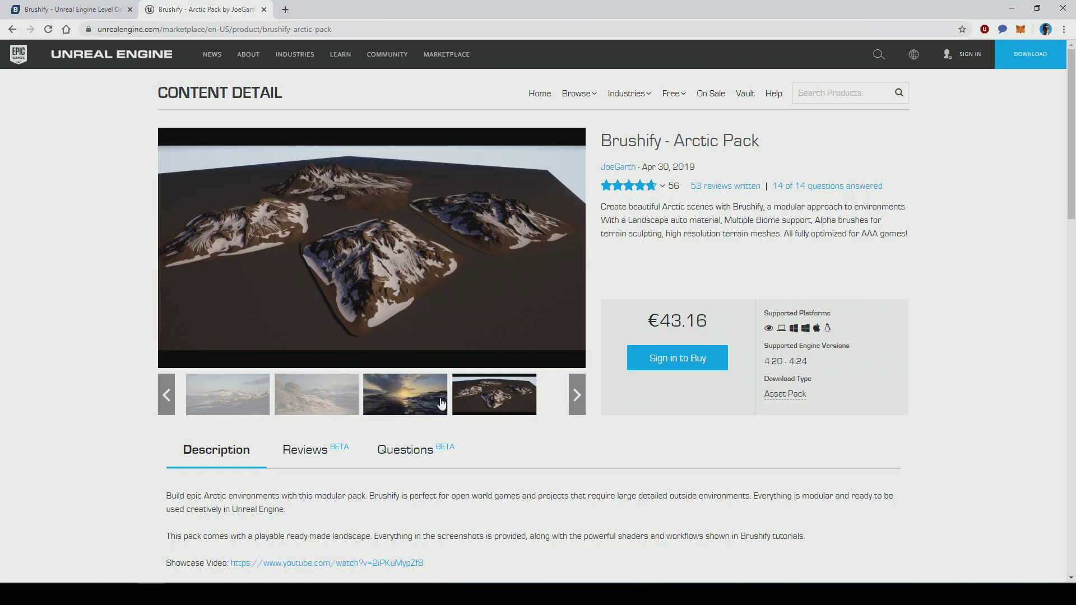
- Switch back to the Unreal Editor with the content browser showing the AlphaBrushes folder
{"action": "scroll", "coordinate": [108, 413], "scroll_direction": "down", "scroll_amount": 1}
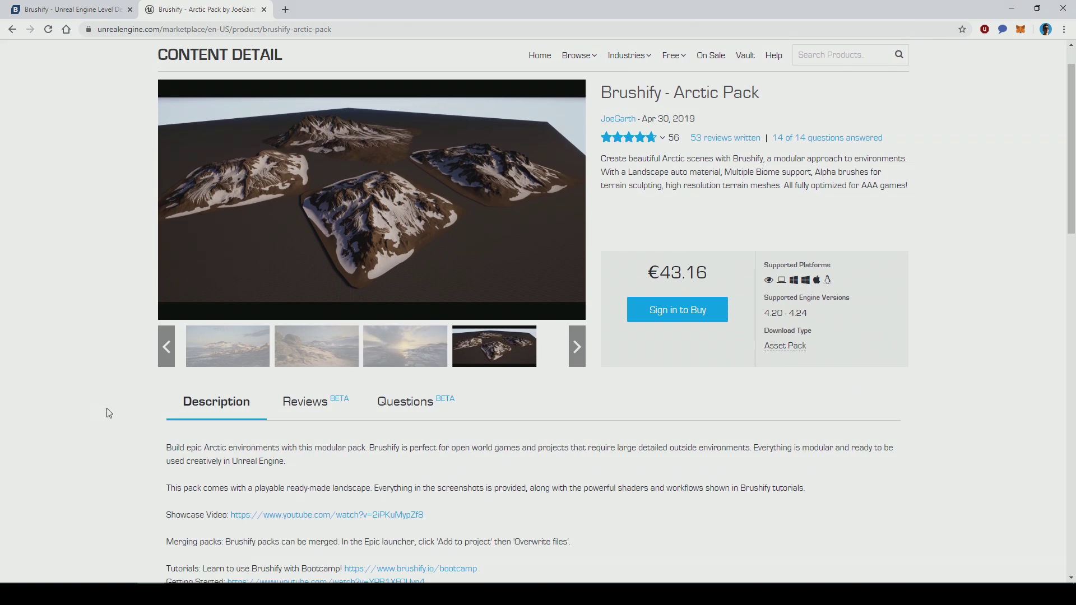
{"action": "left_click", "coordinate": [199, 594]}
{"action": "left_click", "coordinate": [160, 561]}
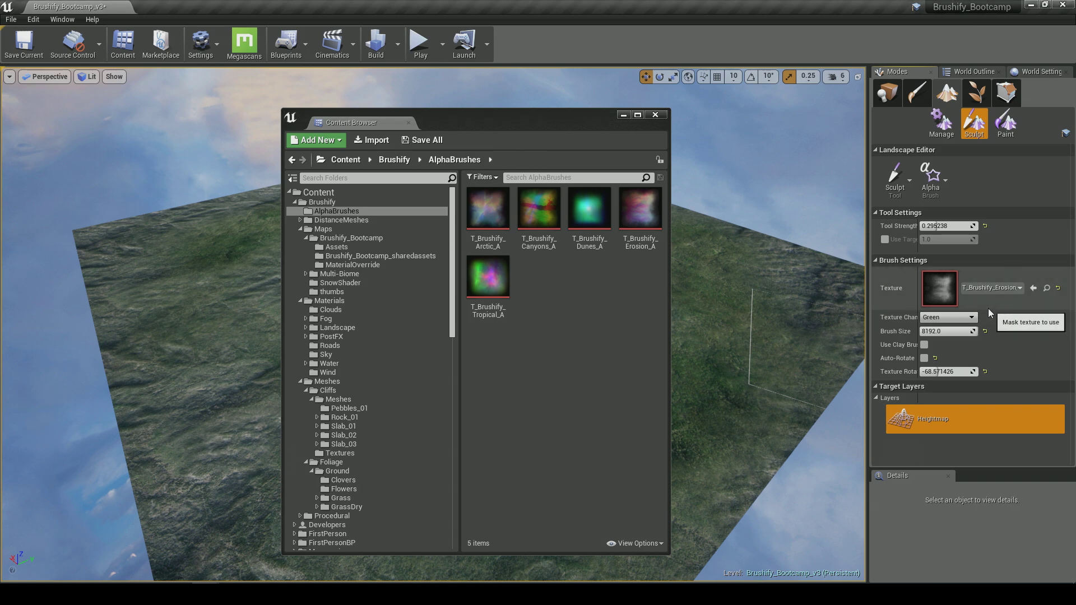
- Assign T_Brushify_Arctic_A from the AlphaBrushes folder as the alpha brush texture
{"action": "left_click", "coordinate": [492, 227]}
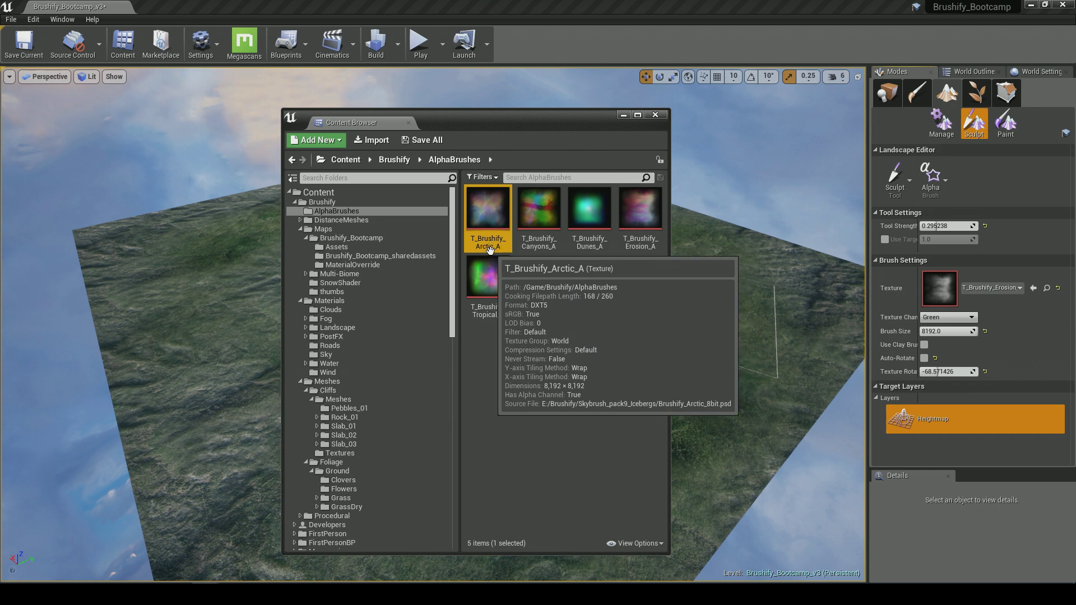
{"action": "left_click_drag", "start_coordinate": [506, 254], "coordinate": [937, 301]}
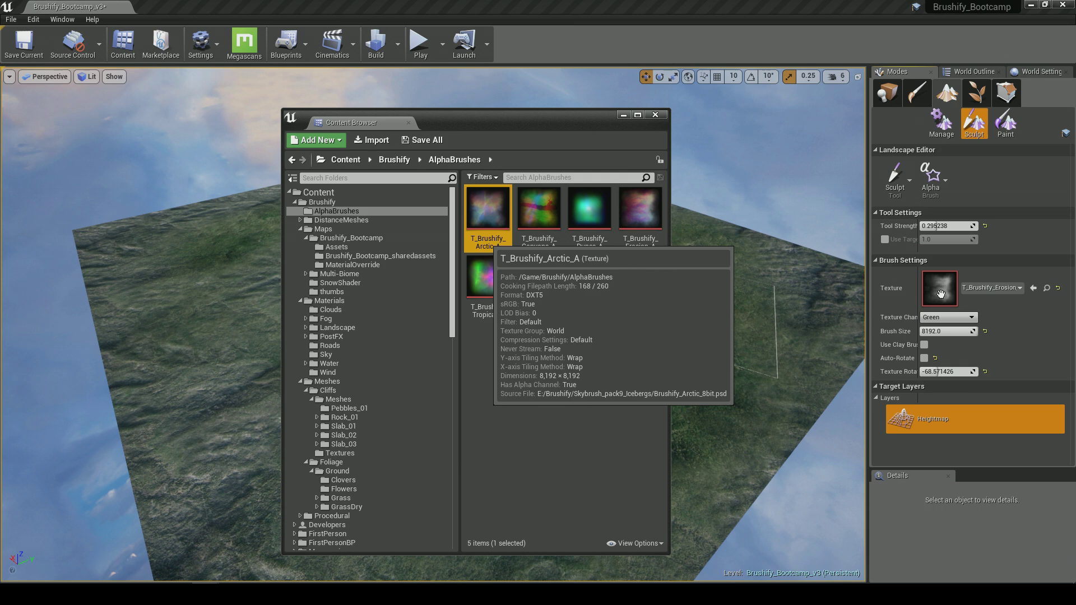
{"action": "left_click_drag", "start_coordinate": [941, 293], "coordinate": [941, 294]}
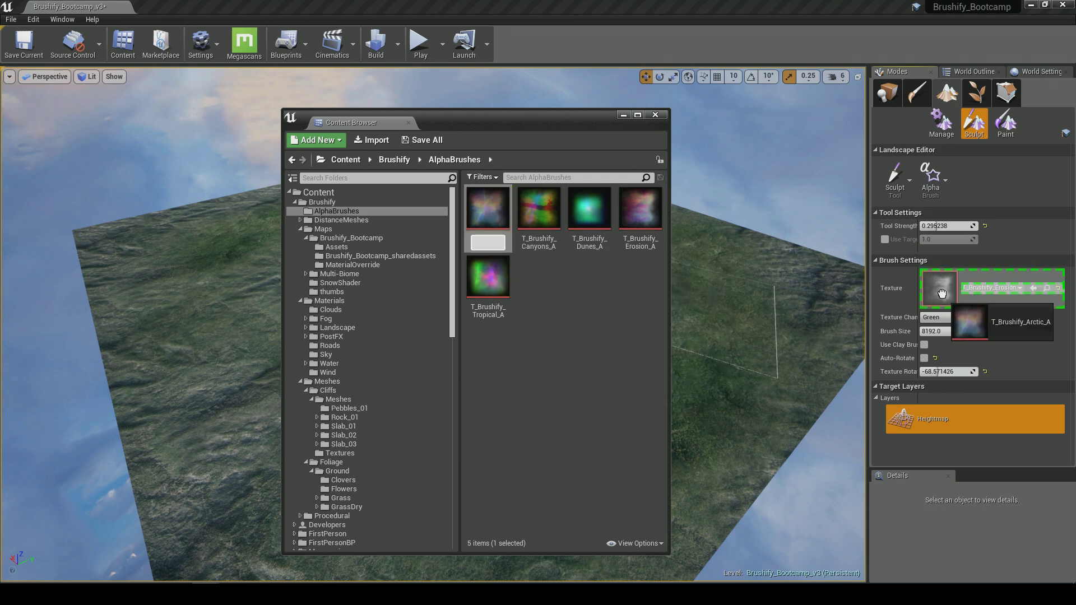
{"action": "left_click_drag", "start_coordinate": [942, 294], "coordinate": [943, 297]}
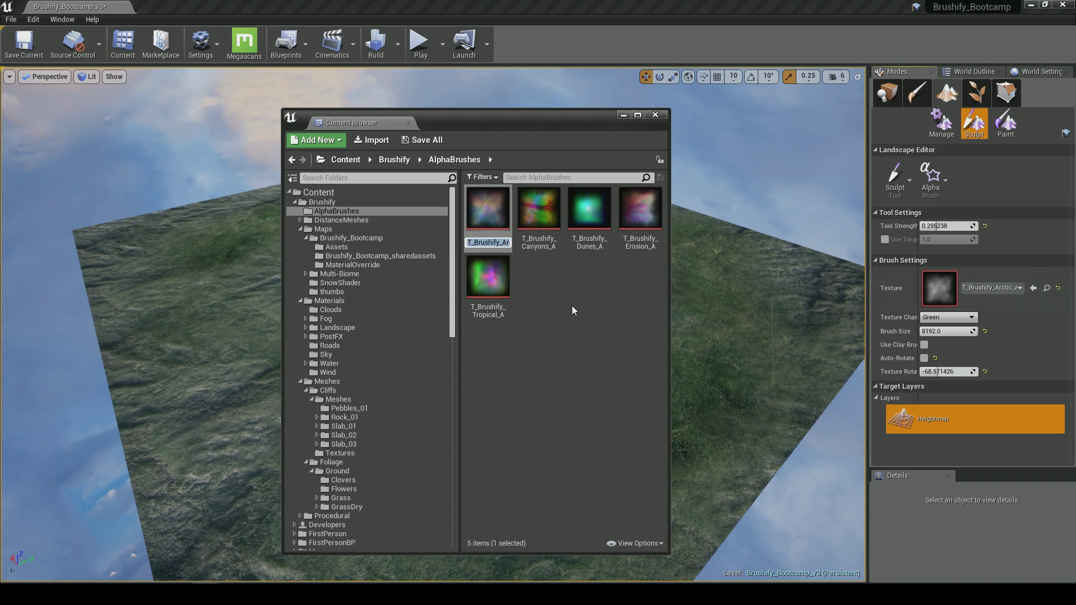
{"action": "left_click", "coordinate": [588, 305]}
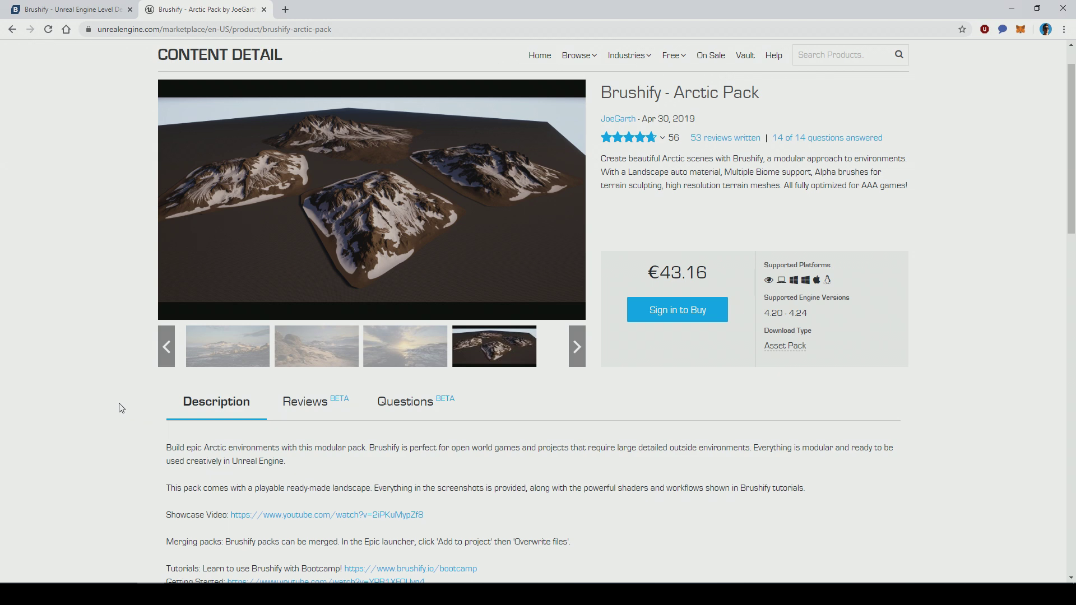
- Switch to the browser and examine the Brushify - Arctic Pack preview images, including the four sculpted mountains and the arctic landscape
{"action": "left_click", "coordinate": [391, 274]}
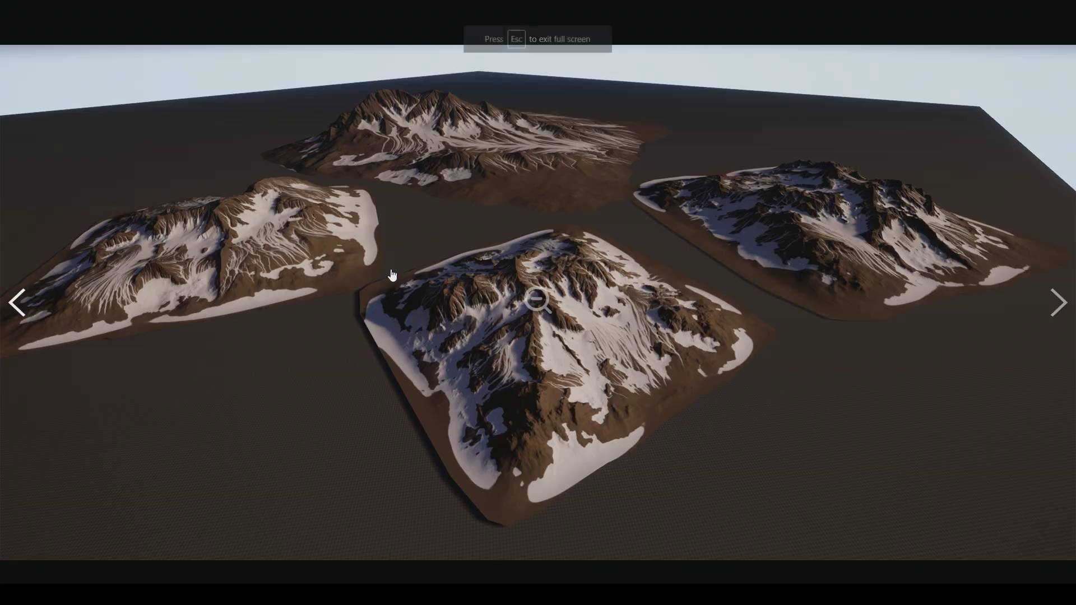
{"action": "left_click", "coordinate": [388, 319]}
{"action": "middle_click_drag", "start_coordinate": [98, 325], "coordinate": [91, 359]}
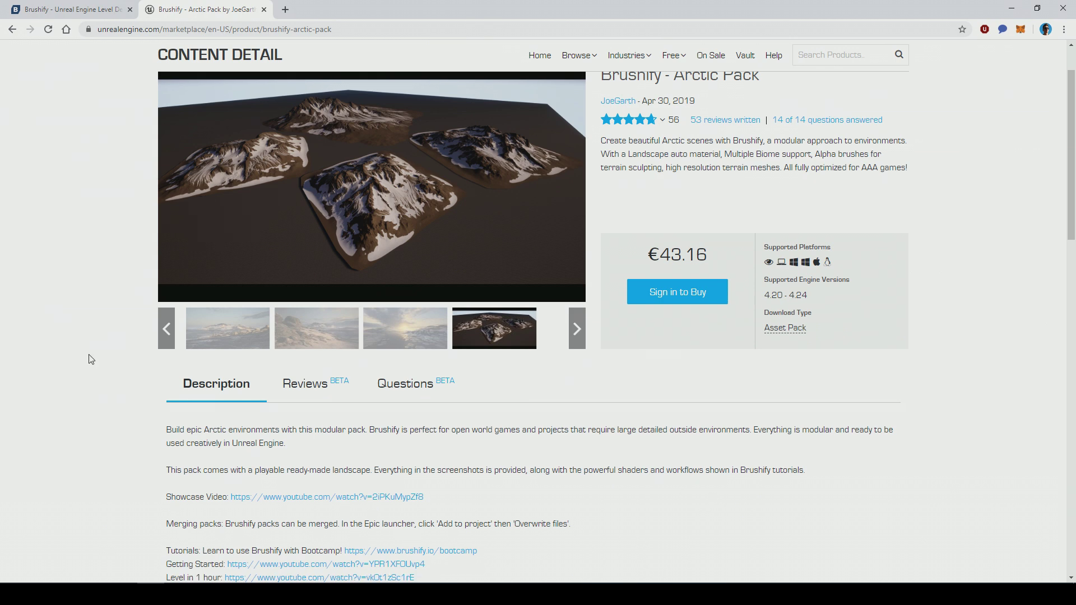
{"action": "left_click", "coordinate": [188, 339]}
{"action": "left_click", "coordinate": [329, 205]}
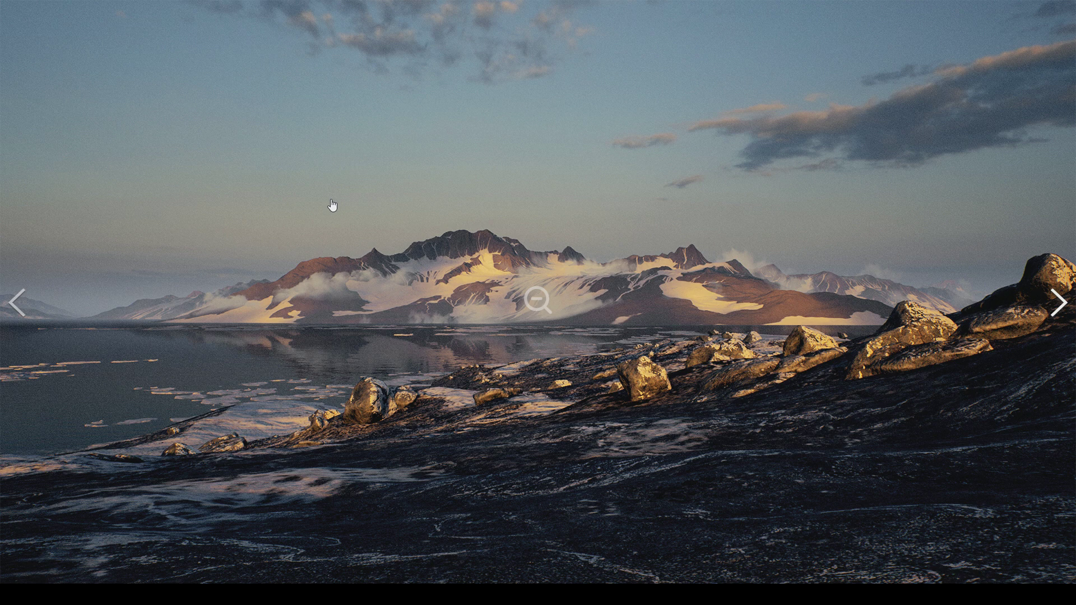
{"action": "key", "text": "Escape"}
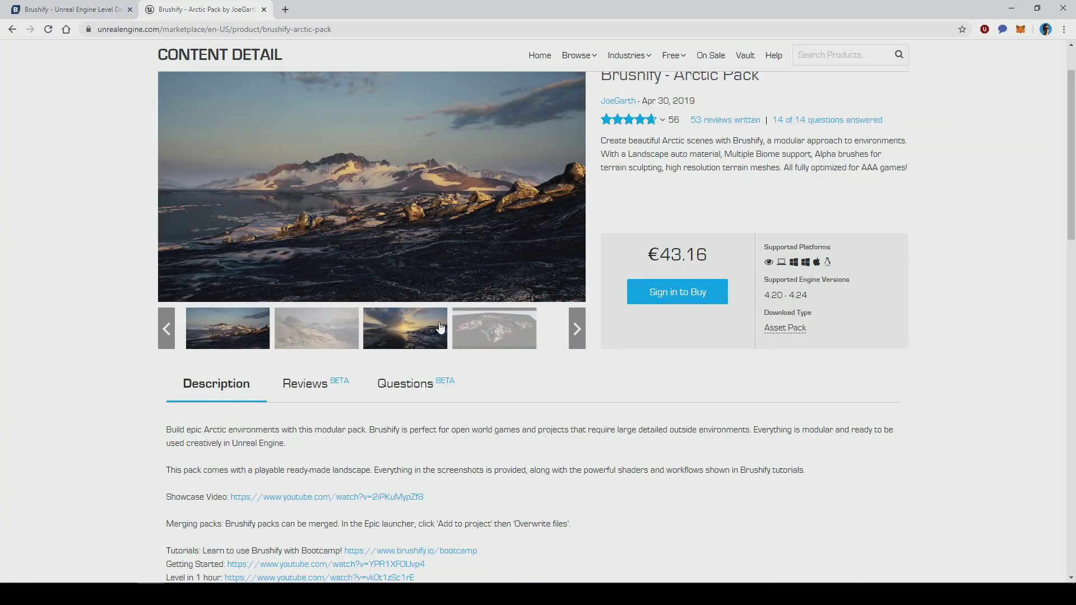
{"action": "left_click", "coordinate": [467, 327]}
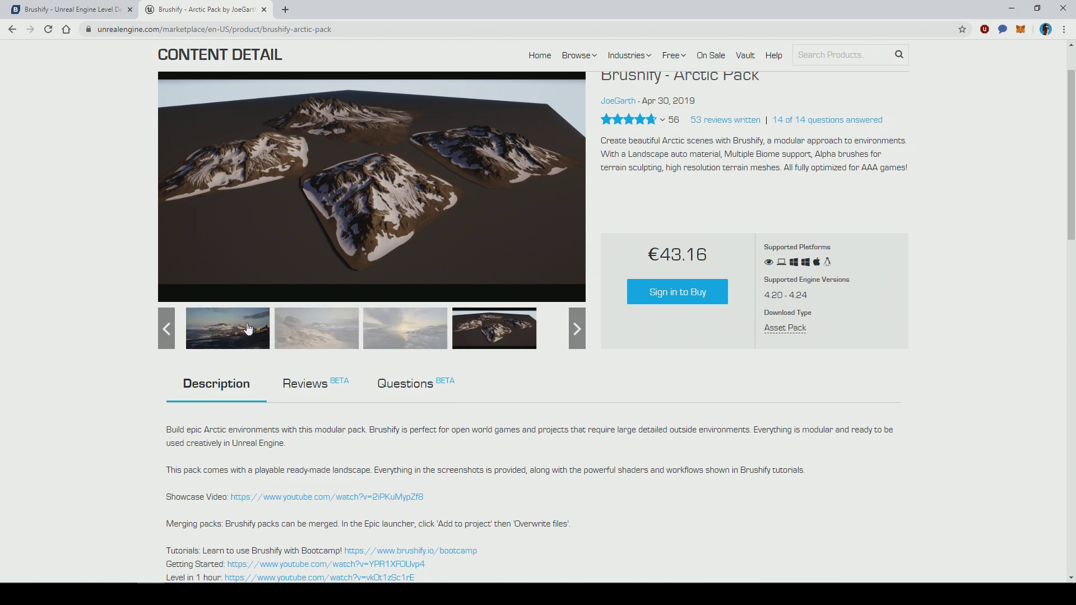
{"action": "scroll", "coordinate": [129, 323], "scroll_direction": "up", "scroll_amount": 1}
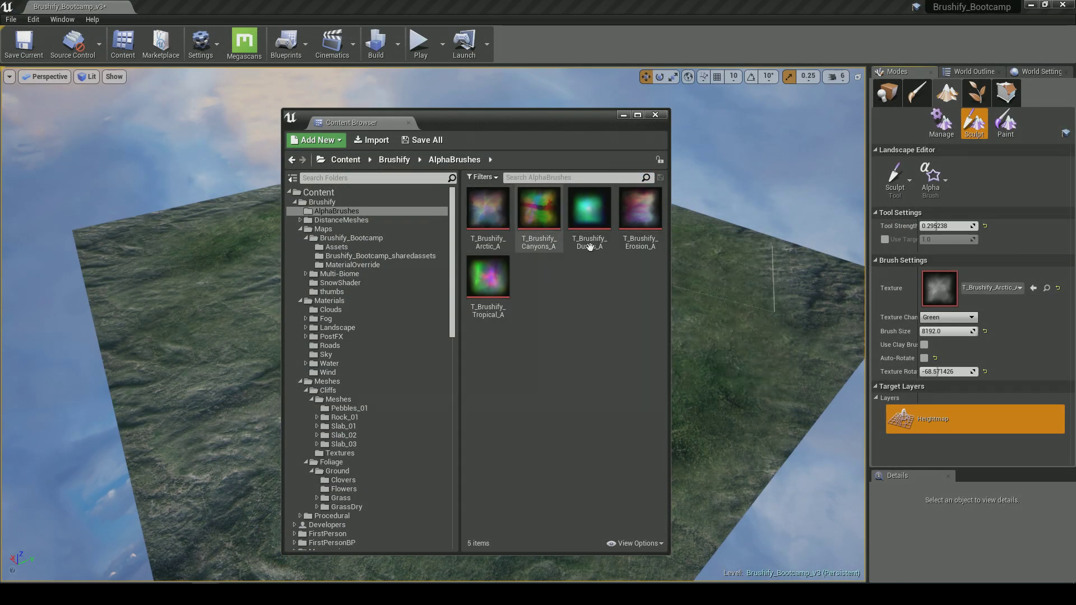
- Minimize the Content Browser and widen the label column of the landscape sculpt settings
{"action": "left_click_drag", "start_coordinate": [488, 210], "coordinate": [927, 286]}
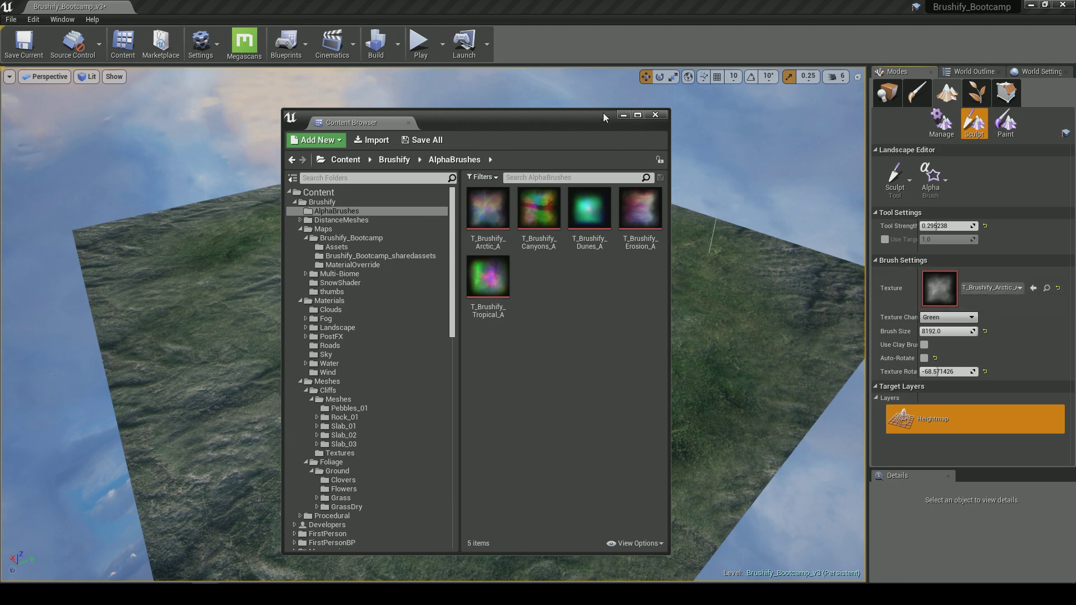
{"action": "left_click", "coordinate": [623, 115]}
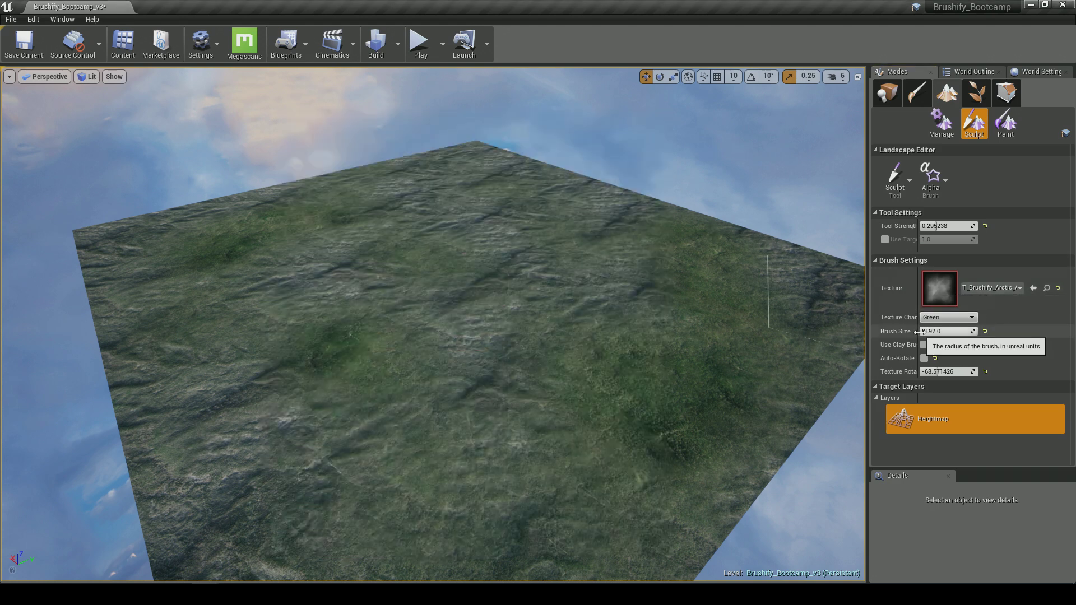
{"action": "left_click_drag", "start_coordinate": [922, 332], "coordinate": [949, 341]}
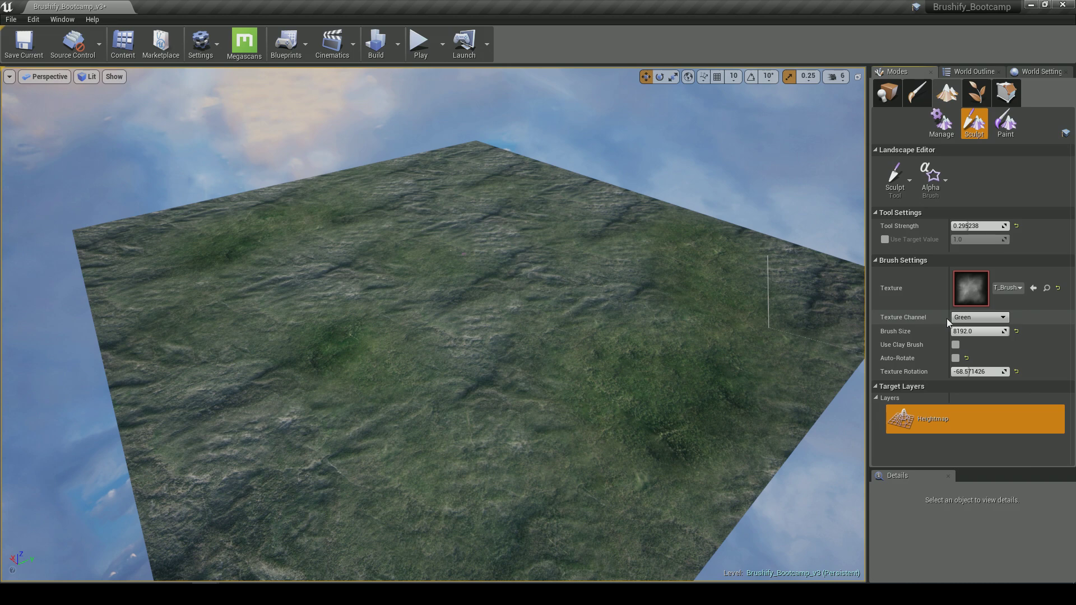
- Locate the assigned Arctic brush texture in the Content Browser, inspect its details, and minimize the browser again
{"action": "left_click", "coordinate": [1046, 288]}
{"action": "mouse_move", "coordinate": [490, 224]}
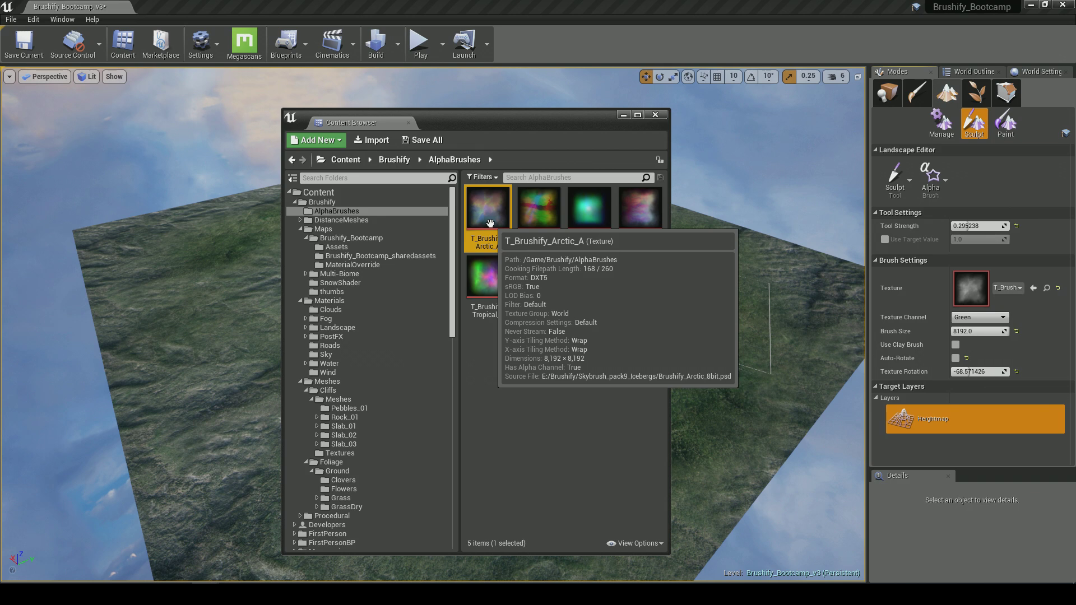
{"action": "left_click", "coordinate": [622, 116]}
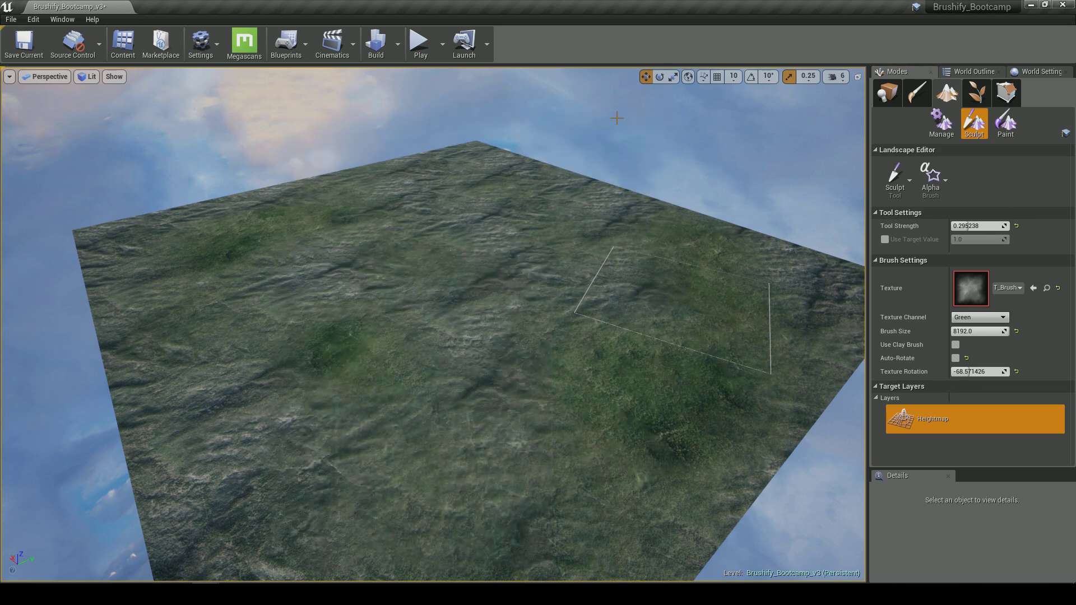
- Preview the brush texture's Red, Green, Blue and Alpha channels in turn, finishing with the texture channel set to Red
{"action": "left_click", "coordinate": [974, 319]}
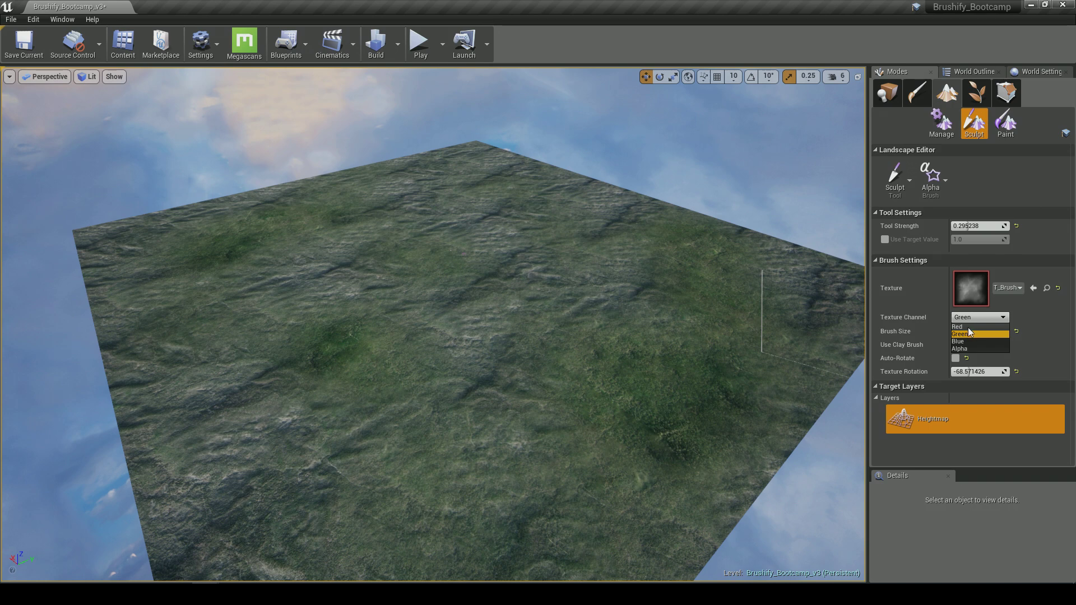
{"action": "left_click", "coordinate": [967, 327]}
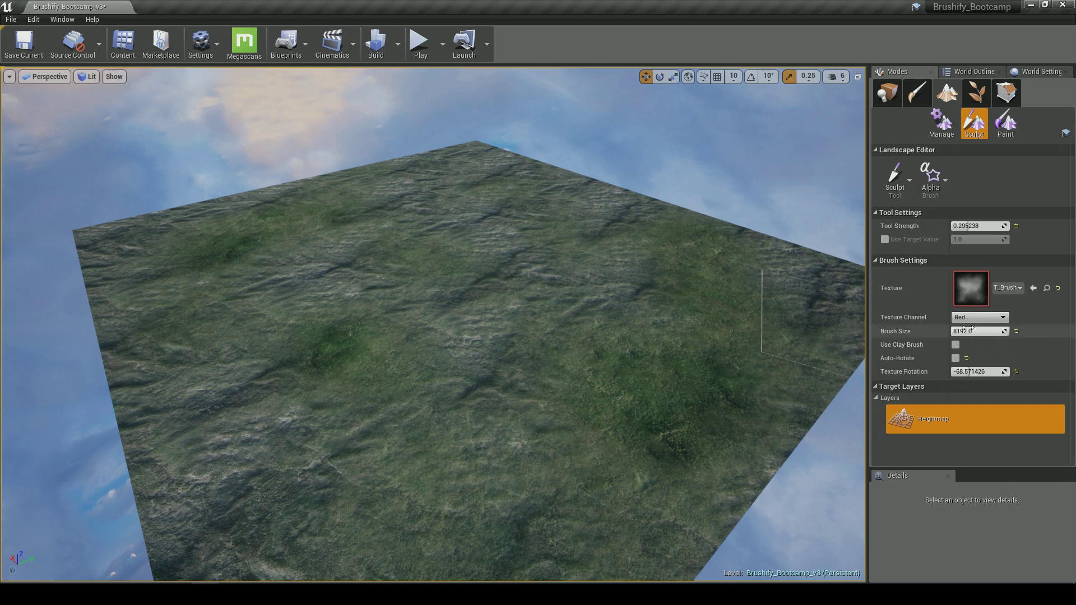
{"action": "left_click", "coordinate": [968, 317]}
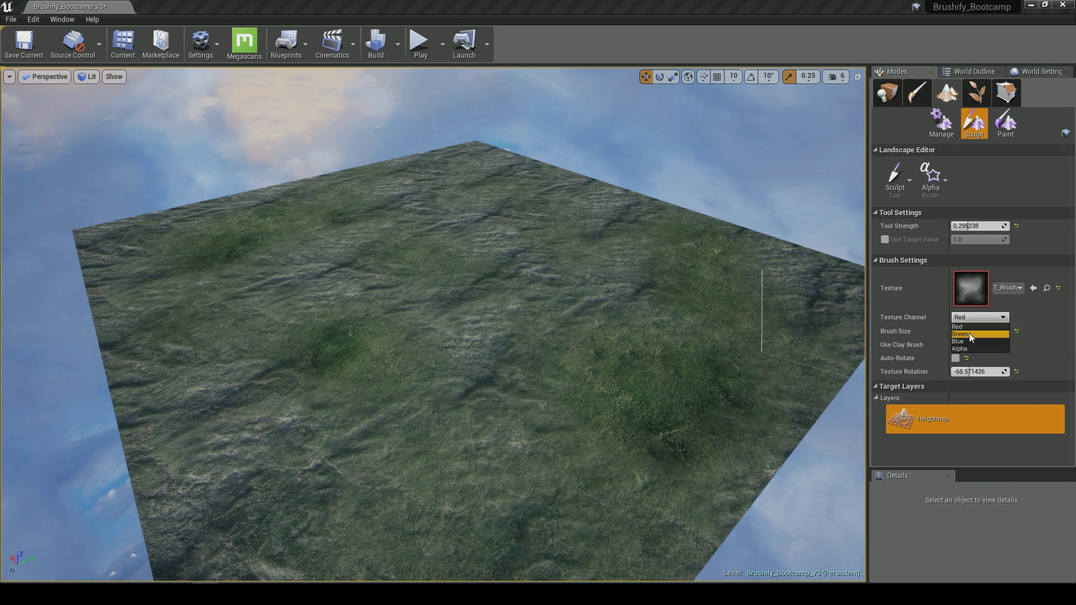
{"action": "left_click", "coordinate": [969, 333]}
{"action": "left_click", "coordinate": [970, 318]}
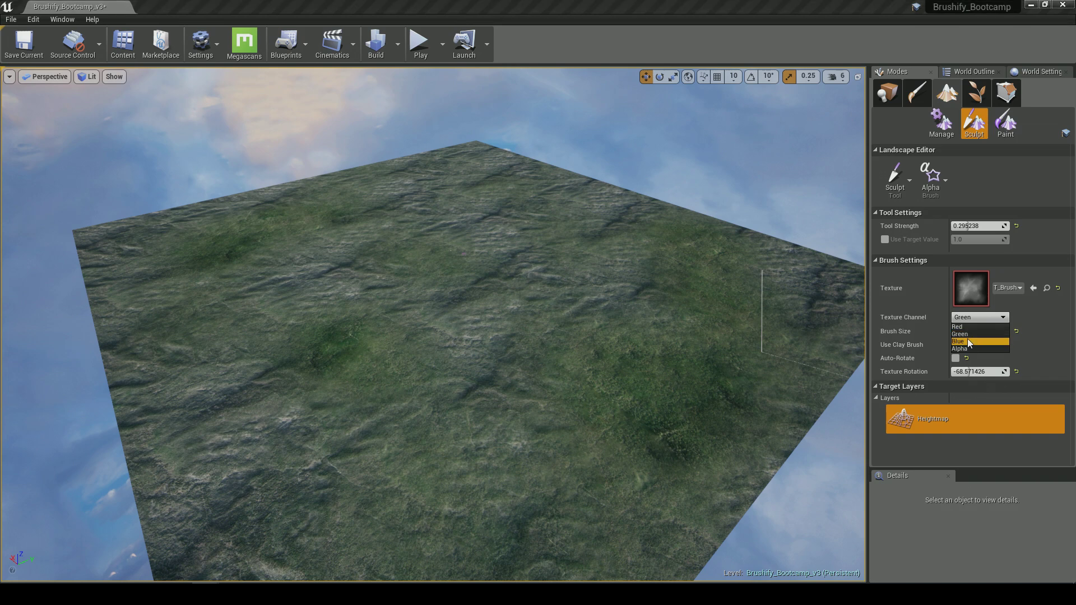
{"action": "left_click", "coordinate": [967, 340]}
{"action": "left_click", "coordinate": [973, 319]}
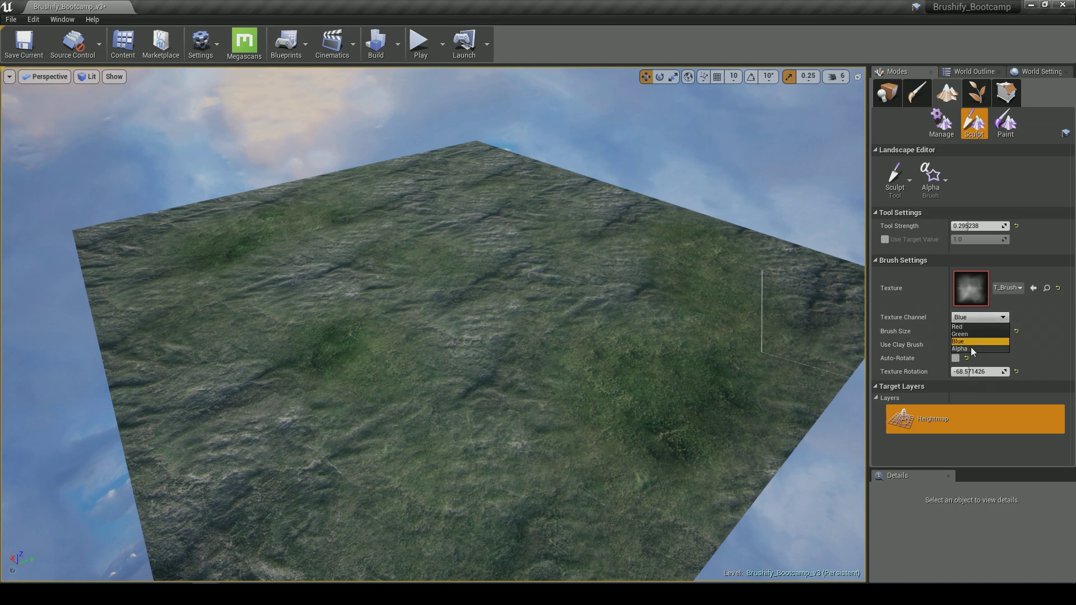
{"action": "left_click", "coordinate": [971, 348]}
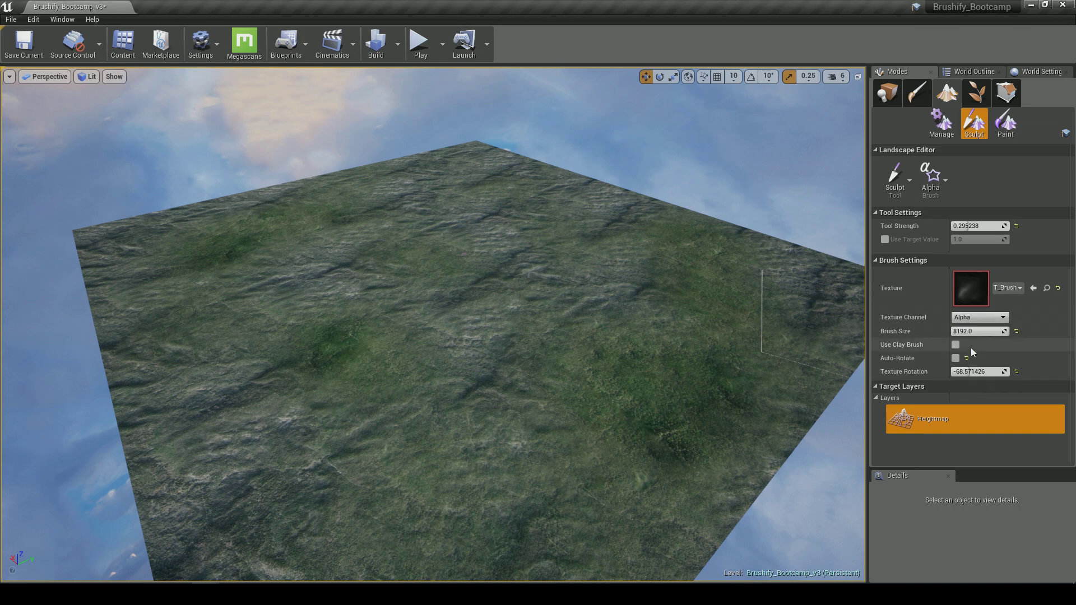
{"action": "left_click", "coordinate": [970, 320]}
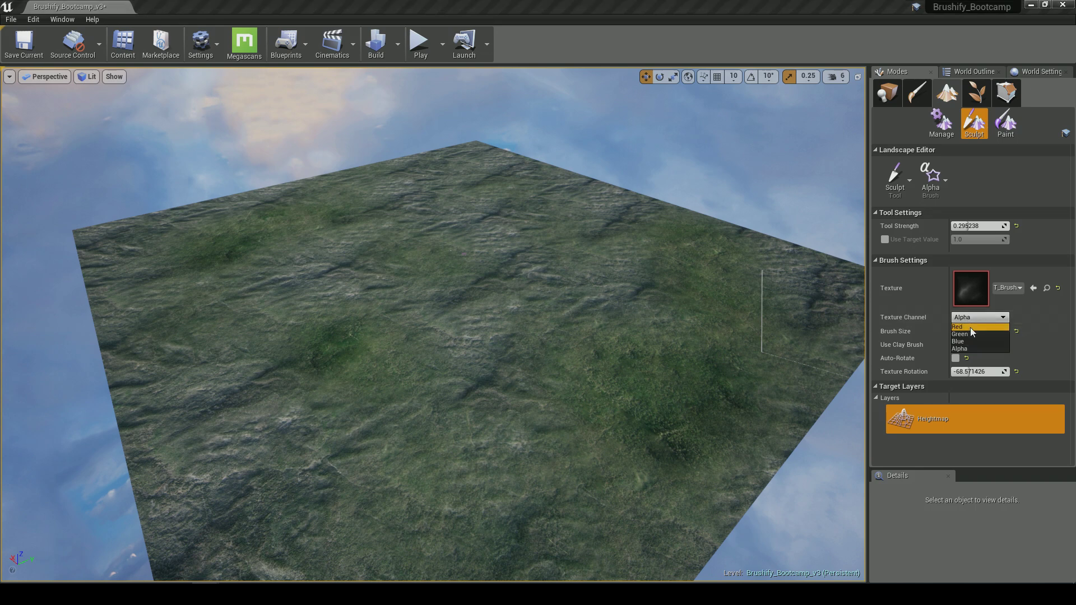
{"action": "left_click", "coordinate": [971, 328]}
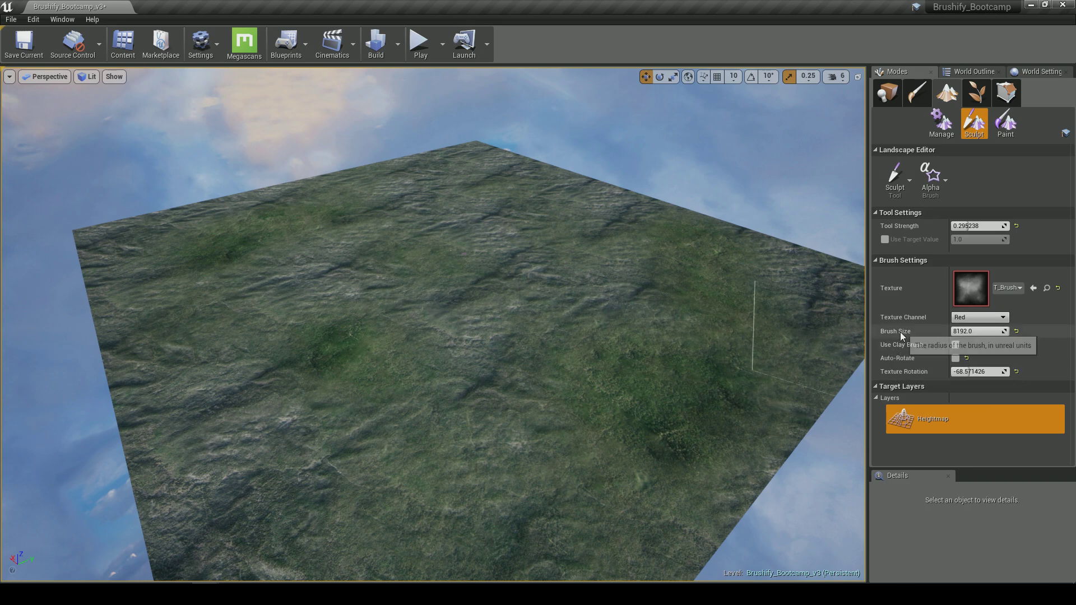
- Set the brush size to 21000 and the tool strength to 5.0
{"action": "left_click", "coordinate": [970, 332]}
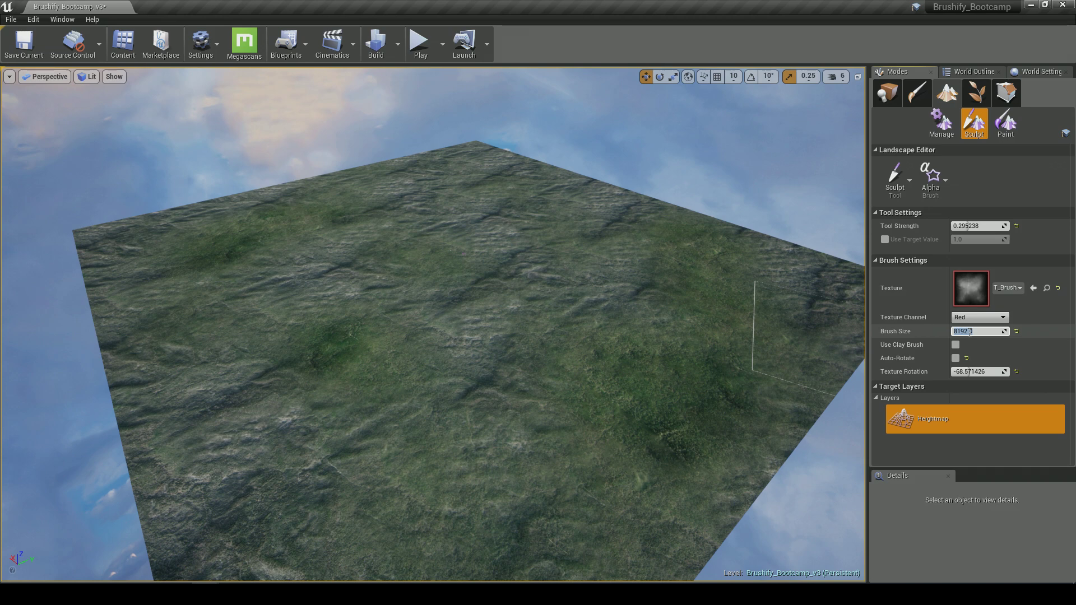
{"action": "key", "text": "Return"}
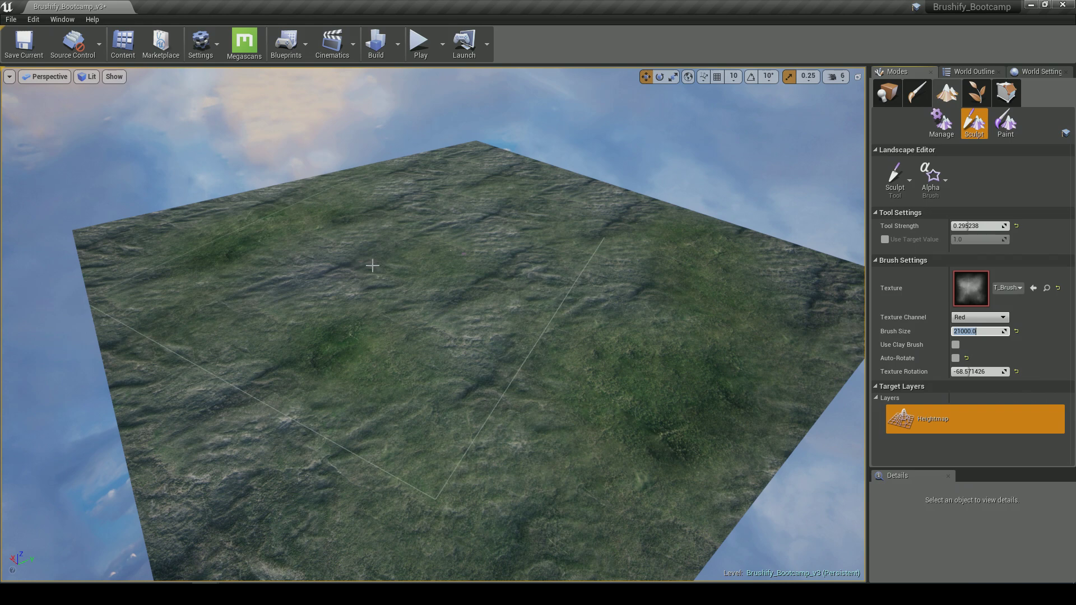
{"action": "left_click", "coordinate": [978, 225]}
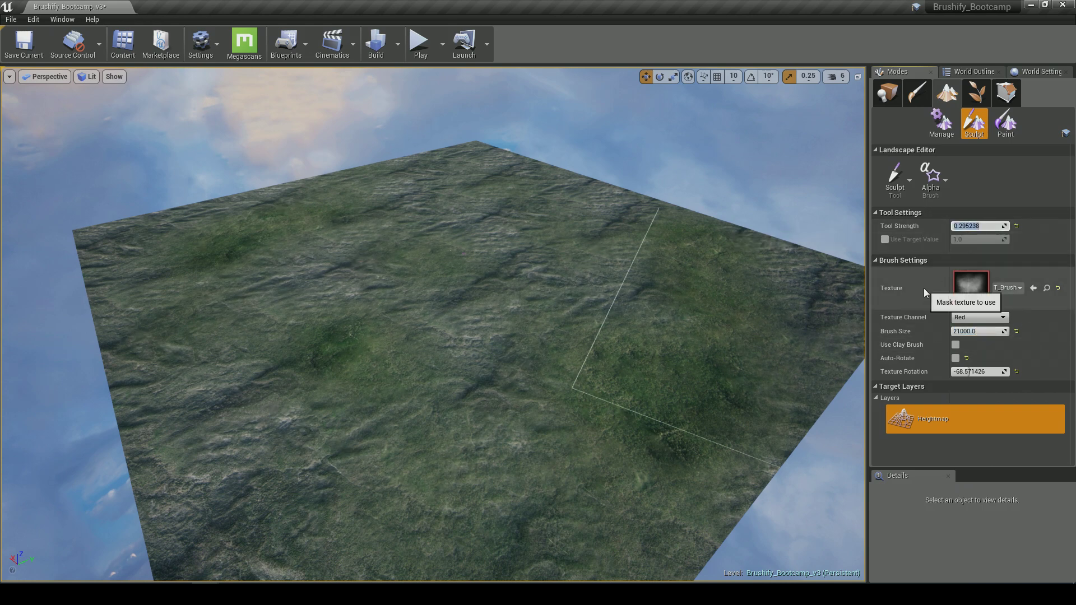
{"action": "type", "text": "5"}
{"action": "key", "text": "Return"}
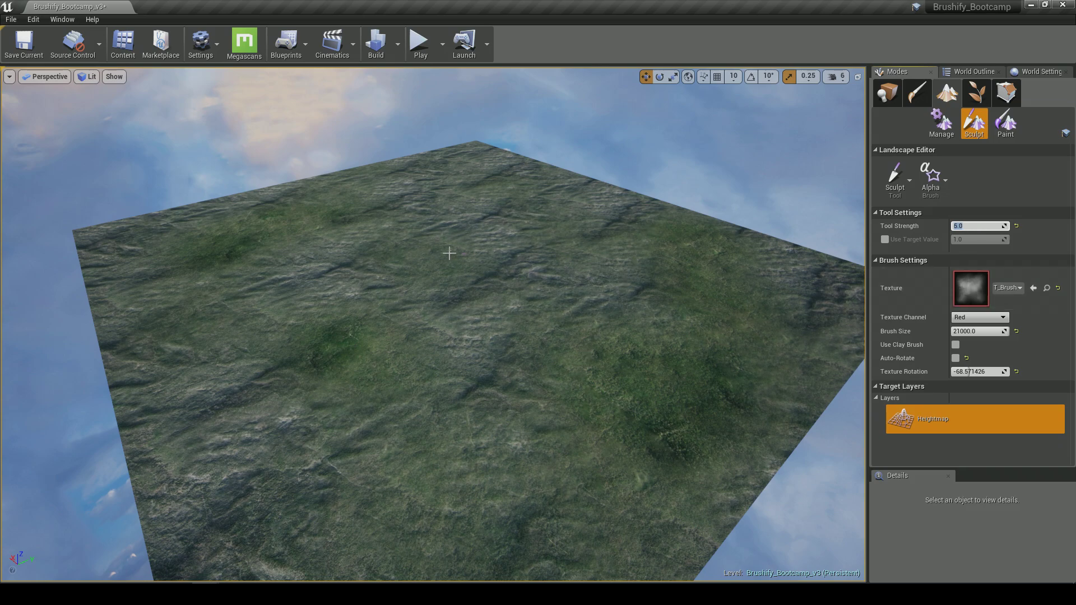
- Stamp the landscape once as a test and set the viewport camera speed to 4
{"action": "left_click", "coordinate": [375, 274]}
{"action": "mouse_move", "coordinate": [624, 334]}
{"action": "right_mouse_down"}
{"action": "mouse_move", "coordinate": [560, 335]}
{"action": "mouse_move", "coordinate": [606, 358]}
{"action": "mouse_move", "coordinate": [560, 328]}
{"action": "right_mouse_up"}
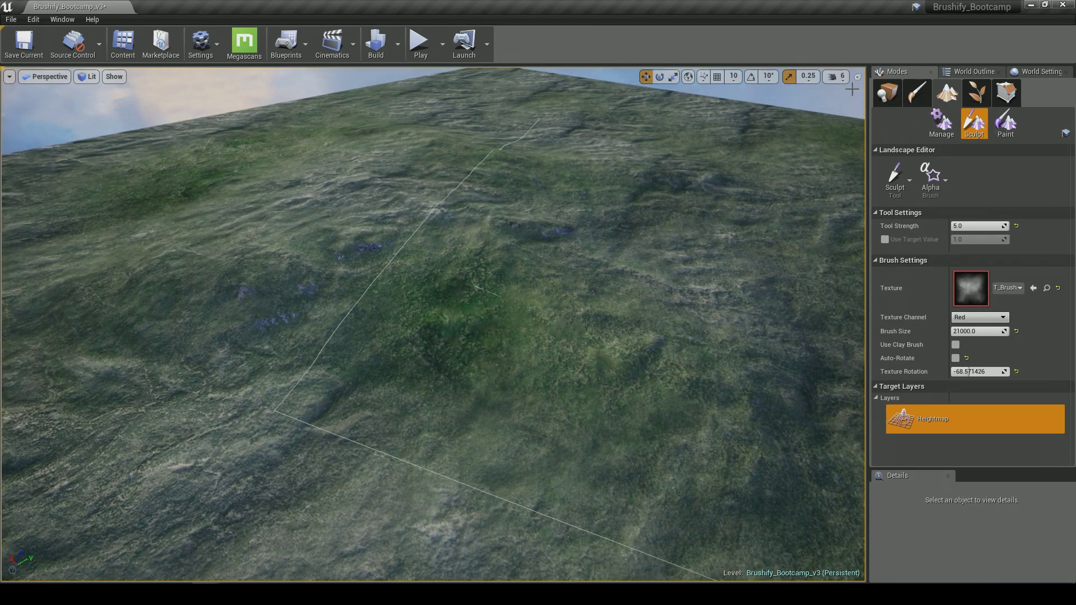
{"action": "left_click", "coordinate": [840, 77]}
{"action": "left_click", "coordinate": [868, 103]}
- Try out the Arctic mountain stamp at several spots on the landscape, undoing each sculpt
{"action": "mouse_move", "coordinate": [610, 247]}
{"action": "right_mouse_down"}
{"action": "mouse_move", "coordinate": [605, 224]}
{"action": "mouse_move", "coordinate": [627, 247]}
{"action": "right_mouse_up"}
{"action": "mouse_move", "coordinate": [454, 257]}
{"action": "left_mouse_down"}
{"action": "mouse_move", "coordinate": [437, 272]}
{"action": "mouse_move", "coordinate": [501, 269]}
{"action": "left_mouse_up"}
{"action": "right_click_drag", "start_coordinate": [501, 269], "coordinate": [526, 263]}
{"action": "key", "text": "ctrl+z"}
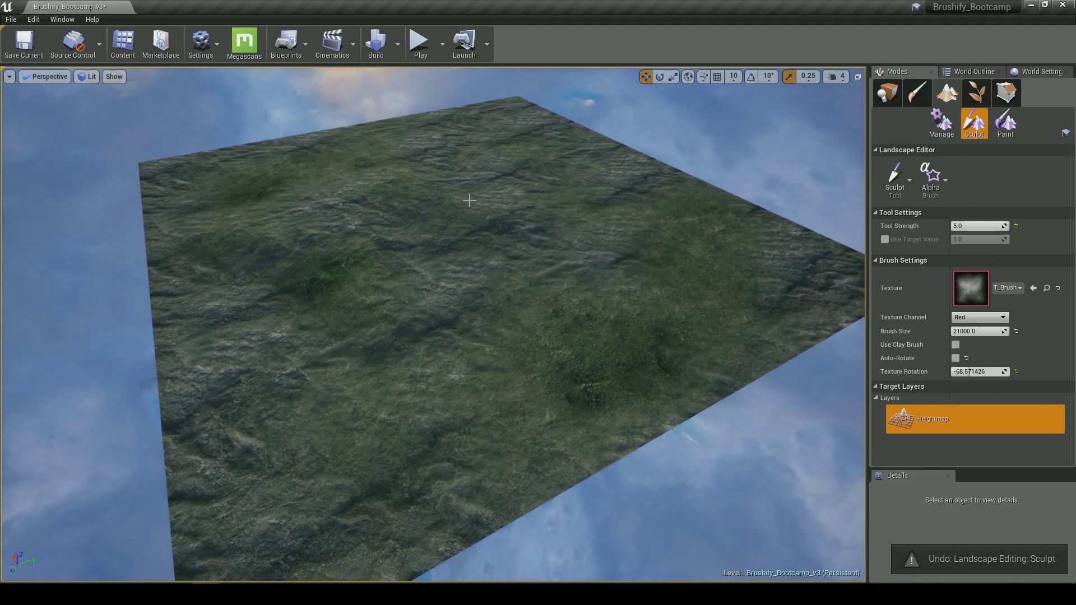
{"action": "left_click", "coordinate": [504, 182]}
{"action": "key", "text": "ctrl+z"}
{"action": "left_click_drag", "start_coordinate": [641, 247], "coordinate": [511, 206]}
{"action": "right_click_drag", "start_coordinate": [511, 207], "coordinate": [496, 222]}
{"action": "key", "text": "ctrl+z"}
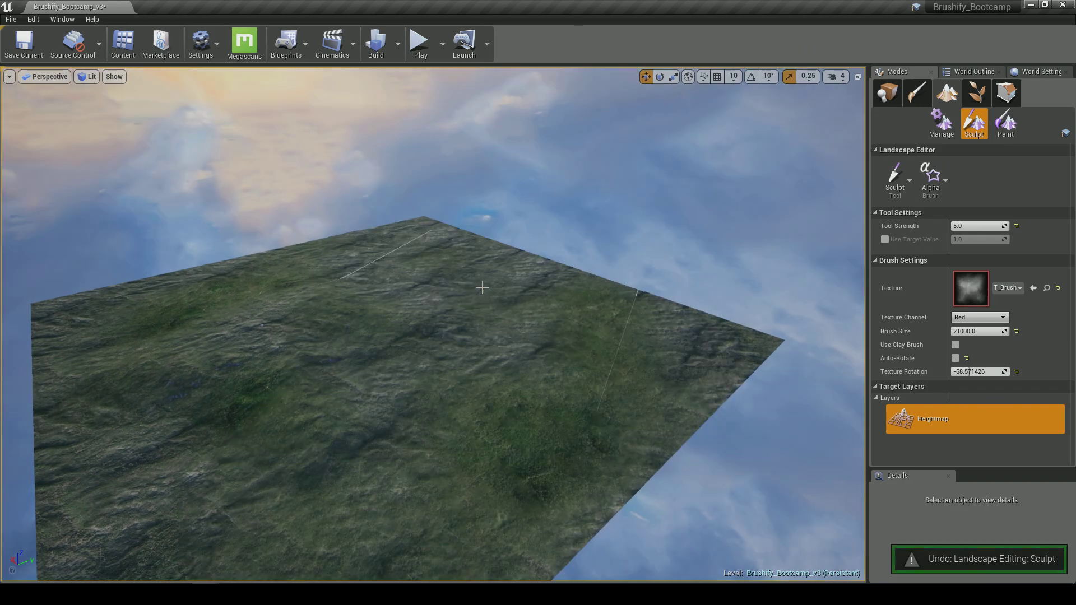
{"action": "left_click", "coordinate": [213, 310]}
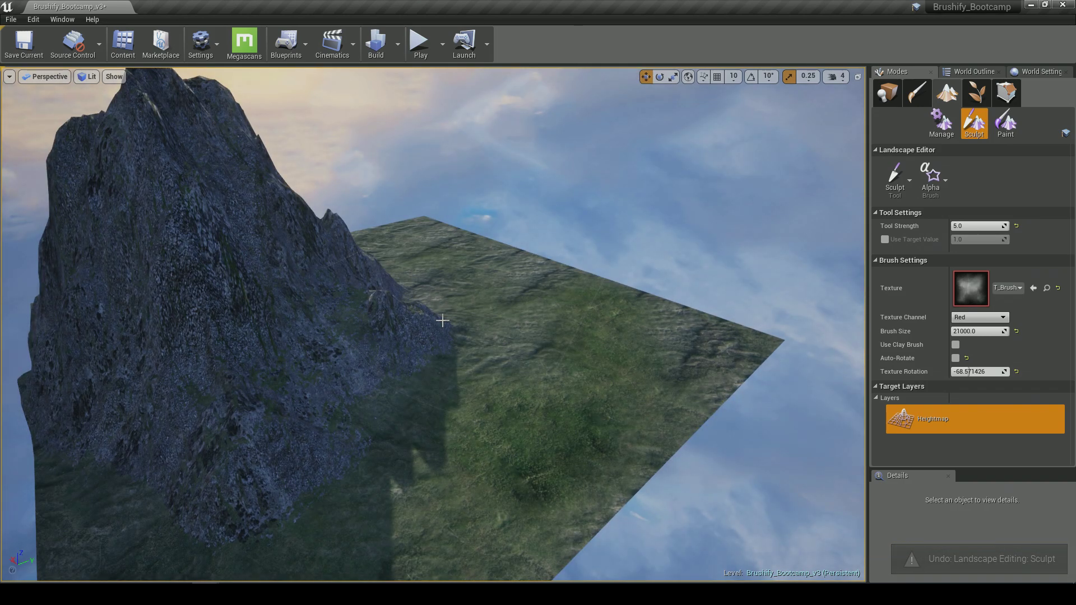
{"action": "key", "text": "ctrl+z"}
{"action": "left_click", "coordinate": [347, 286]}
{"action": "key", "text": "ctrl+z"}
{"action": "right_click_drag", "start_coordinate": [498, 351], "coordinate": [555, 314]}
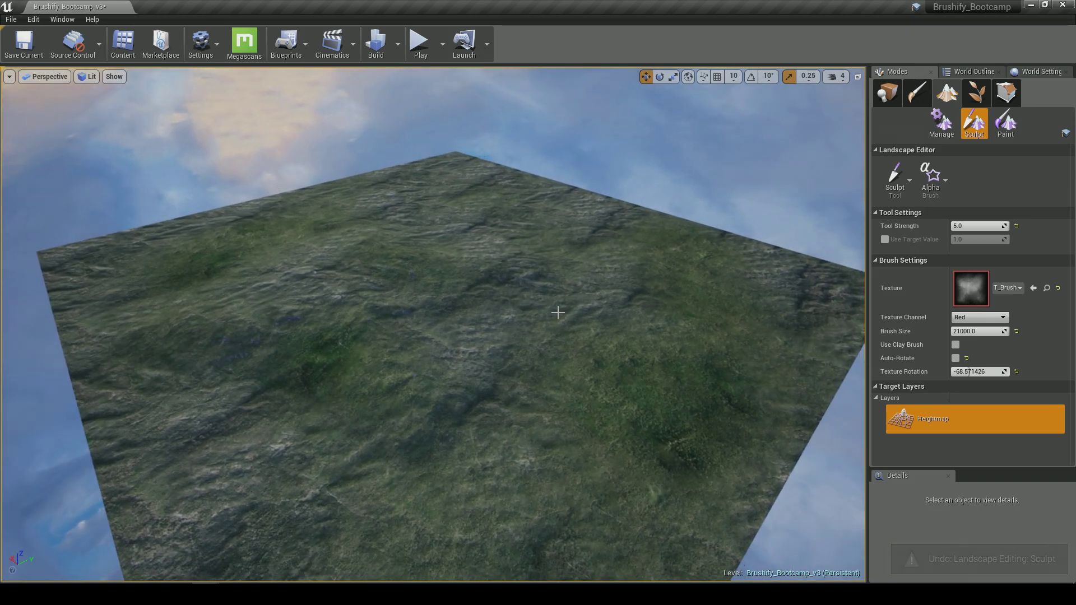
{"action": "left_click", "coordinate": [561, 336]}
{"action": "key", "text": "ctrl+z"}
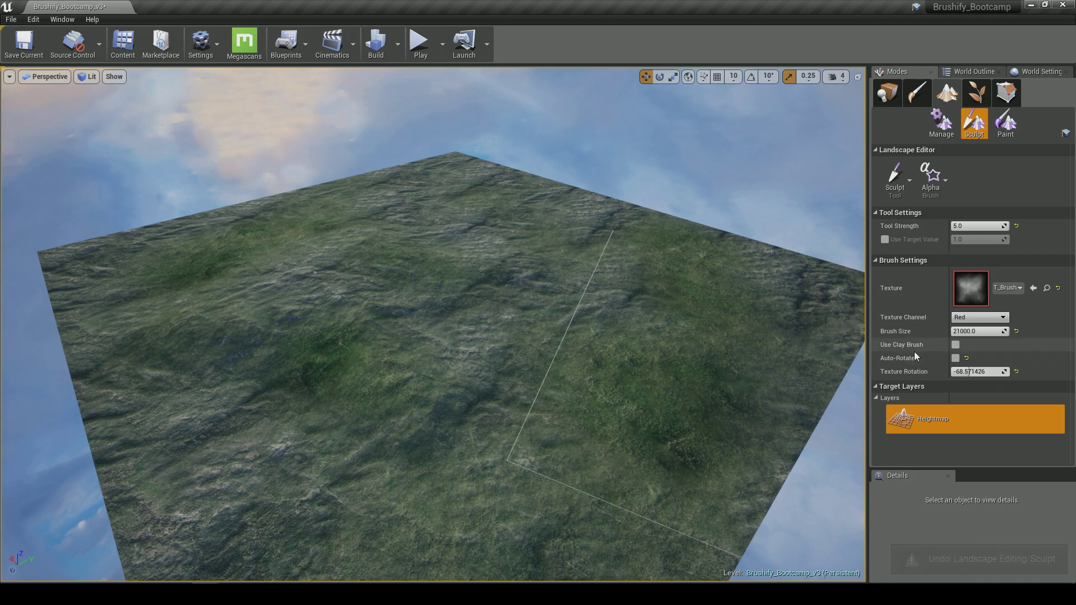
- Enable the clay brush option for the alpha brush
{"action": "left_click", "coordinate": [955, 345]}
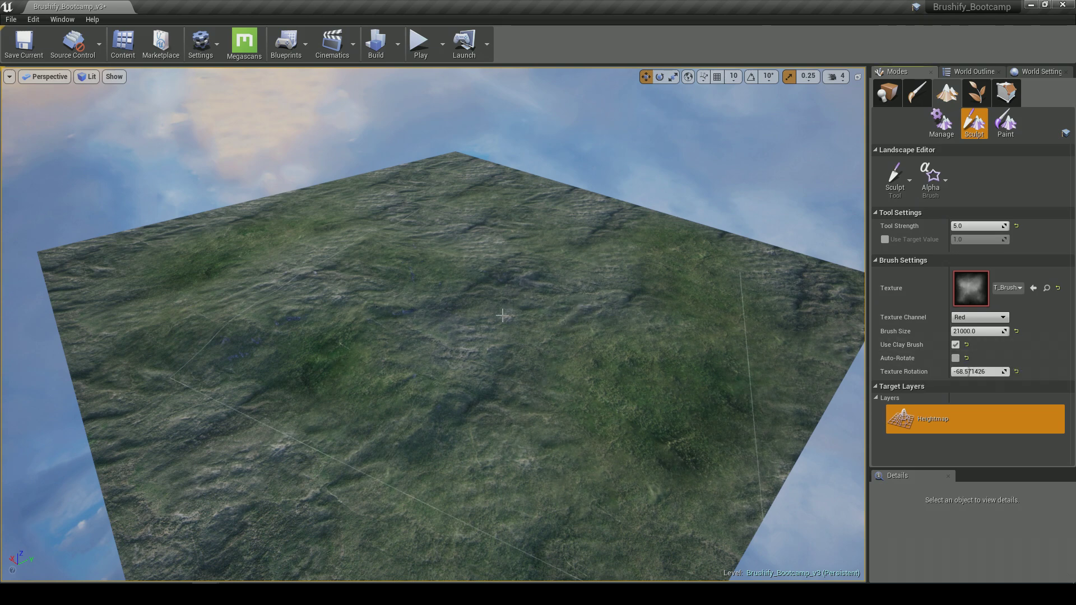
- Try one more clay-brush stamp on the landscape, undo it, and set the tool strength to 10
{"action": "left_click_drag", "start_coordinate": [410, 275], "coordinate": [462, 357]}
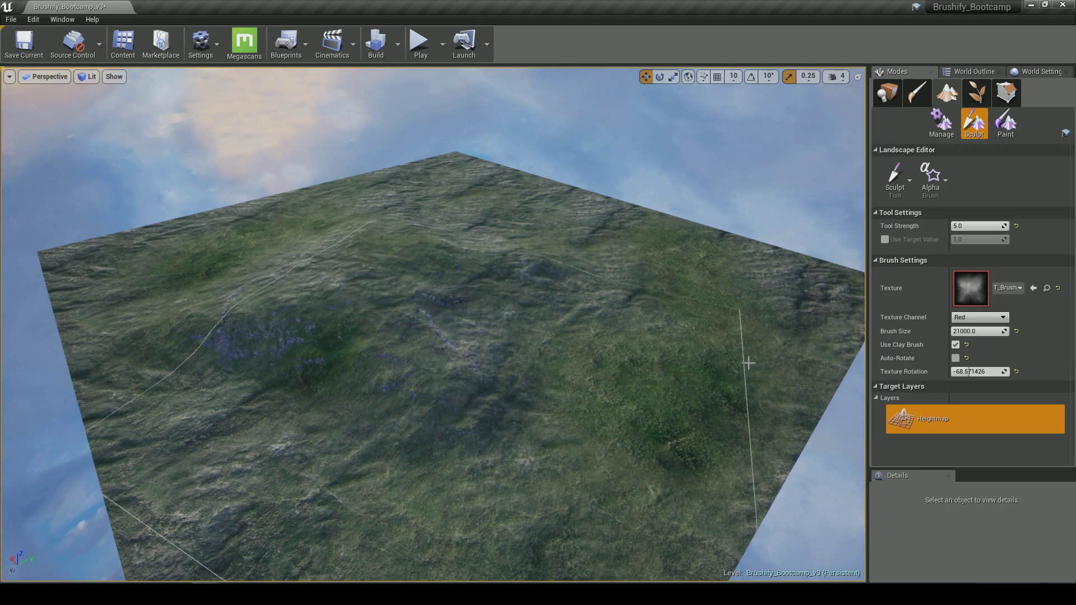
{"action": "key", "text": "ctrl+z"}
{"action": "left_click", "coordinate": [967, 226]}
{"action": "type", "text": "10"}
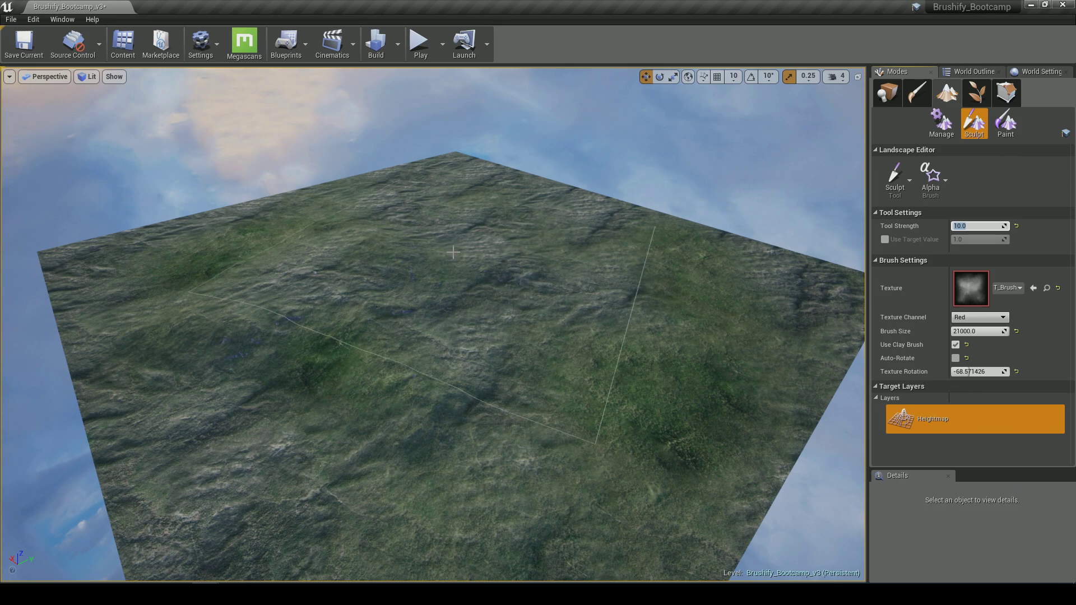
- Try the Arctic mountain stamp at strength 10 near the landscape's centre, inspect it up close, and undo the sculpt
{"action": "left_click_drag", "start_coordinate": [457, 259], "coordinate": [464, 269]}
{"action": "right_click_drag", "start_coordinate": [588, 320], "coordinate": [313, 331]}
{"action": "key", "text": "d"}
{"action": "key", "text": "w"}
{"action": "key", "text": "a"}
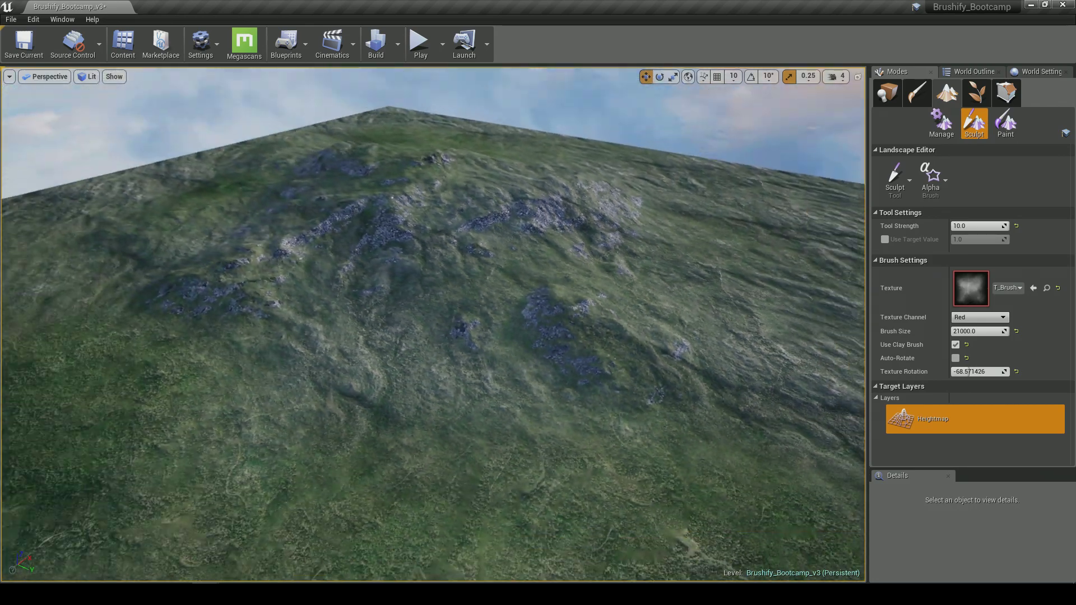
{"action": "key", "text": "ctrl+z"}
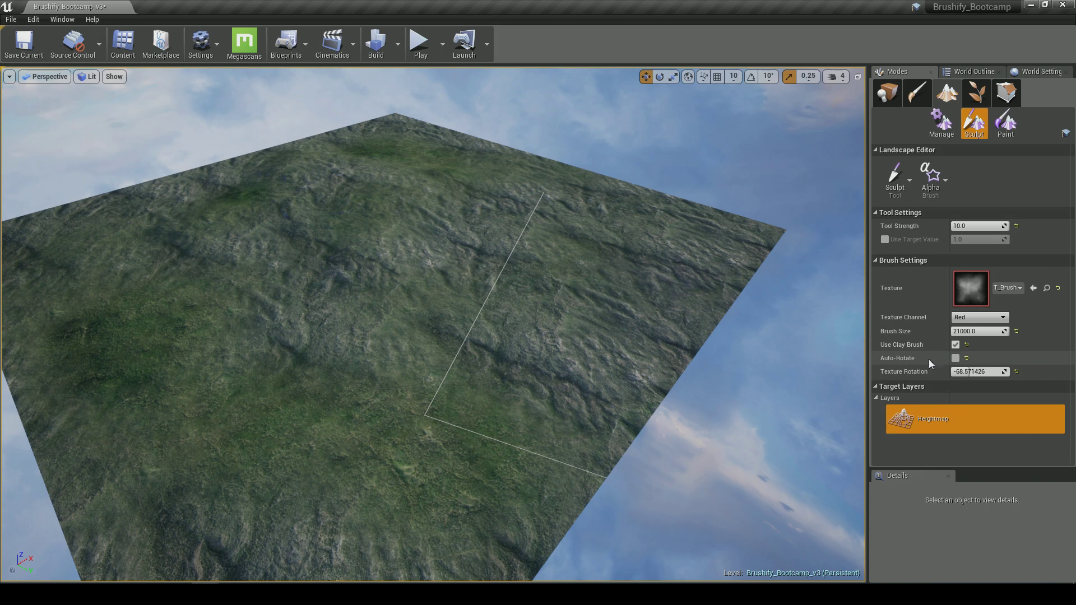
- Set the texture rotation to about 15.43 and stamp a mountain near the centre of the landscape
{"action": "left_click_drag", "start_coordinate": [969, 373], "coordinate": [990, 372]}
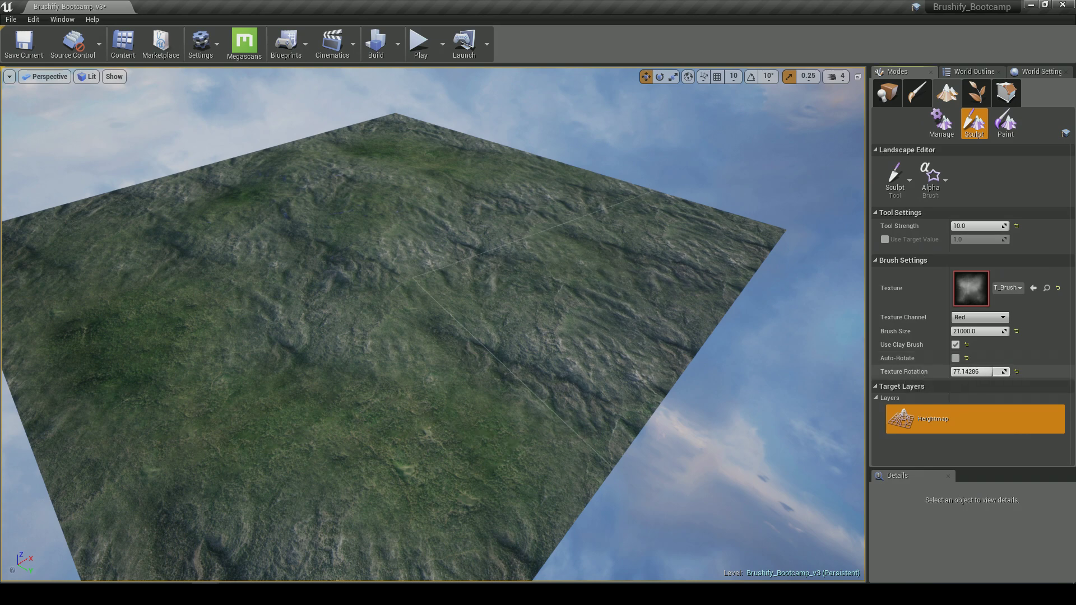
{"action": "right_click_drag", "start_coordinate": [560, 336], "coordinate": [605, 323]}
{"action": "left_click_drag", "start_coordinate": [433, 324], "coordinate": [491, 373], "text": "alt"}
{"action": "mouse_move", "coordinate": [990, 372]}
{"action": "left_mouse_down"}
{"action": "mouse_move", "coordinate": [955, 372]}
{"action": "mouse_move", "coordinate": [981, 371]}
{"action": "left_mouse_up"}
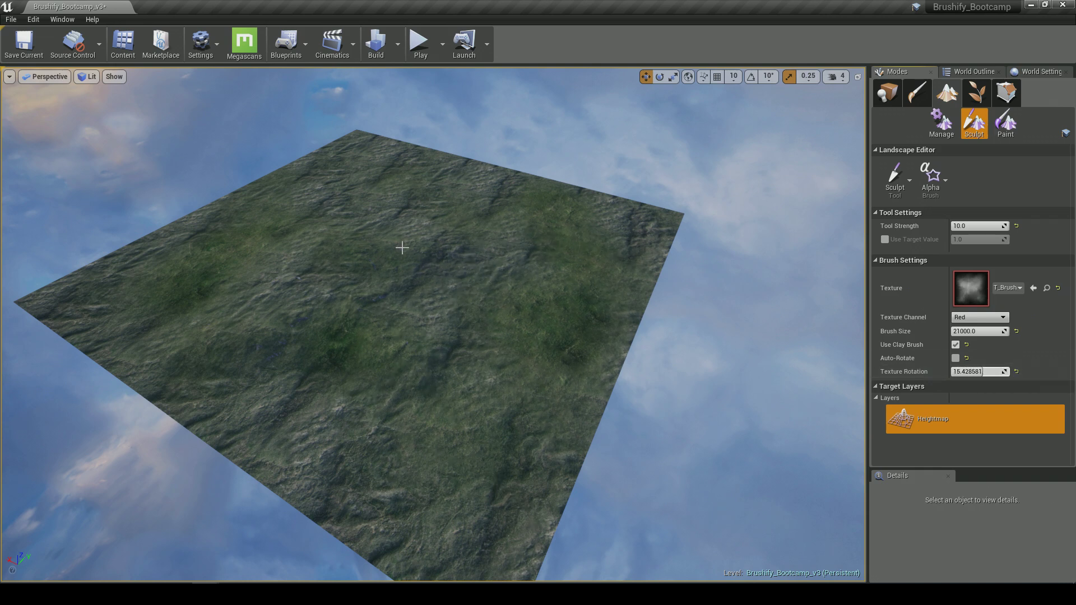
{"action": "left_click", "coordinate": [374, 239]}
- Play-test the level by running the character across the sculpted mountain, and end the play session
{"action": "key", "text": "w"}
{"action": "mouse_move", "coordinate": [548, 311]}
{"action": "right_mouse_down"}
{"action": "mouse_move", "coordinate": [552, 325]}
{"action": "mouse_move", "coordinate": [535, 289]}
{"action": "mouse_move", "coordinate": [471, 269]}
{"action": "mouse_move", "coordinate": [566, 275]}
{"action": "right_mouse_up"}
{"action": "key", "text": "w"}
{"action": "key", "text": "w"}
{"action": "right_click_drag", "start_coordinate": [486, 261], "coordinate": [494, 176]}
{"action": "left_click", "coordinate": [420, 44]}
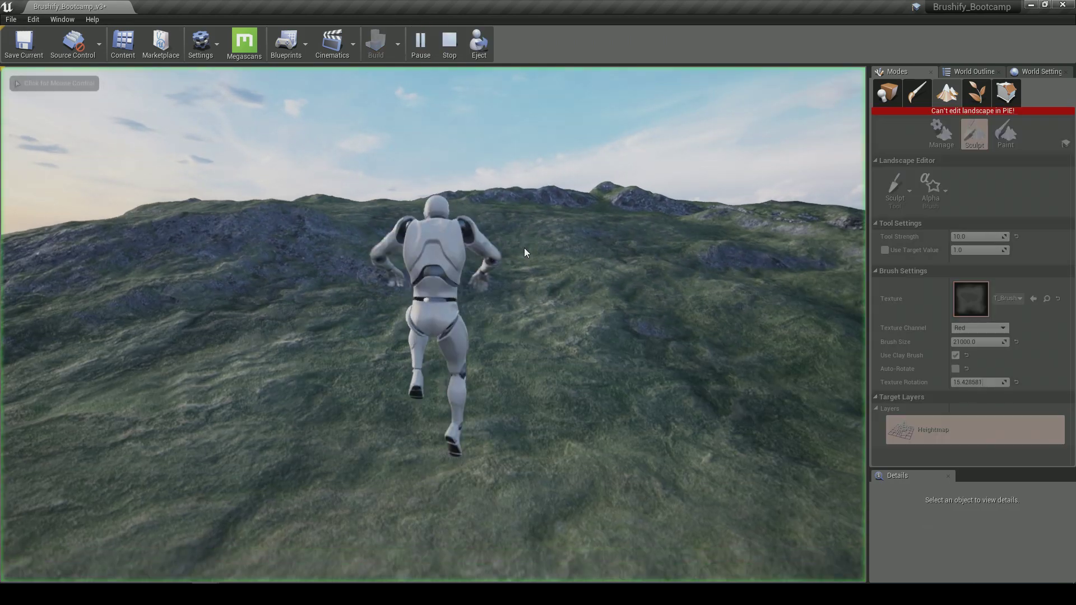
{"action": "left_click", "coordinate": [525, 249]}
{"action": "key", "text": "w"}
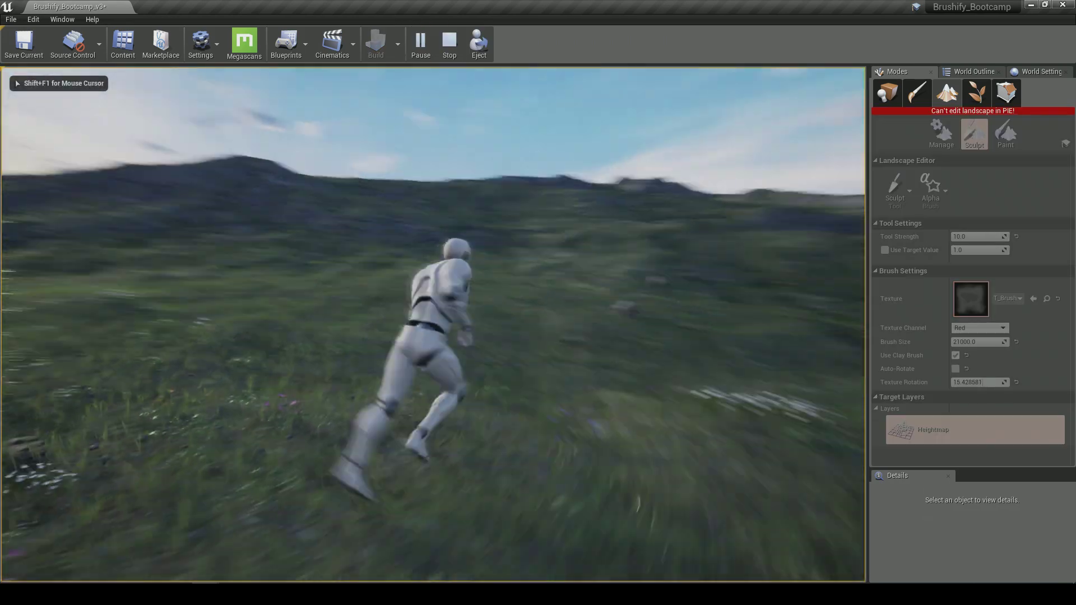
{"action": "key", "text": "d"}
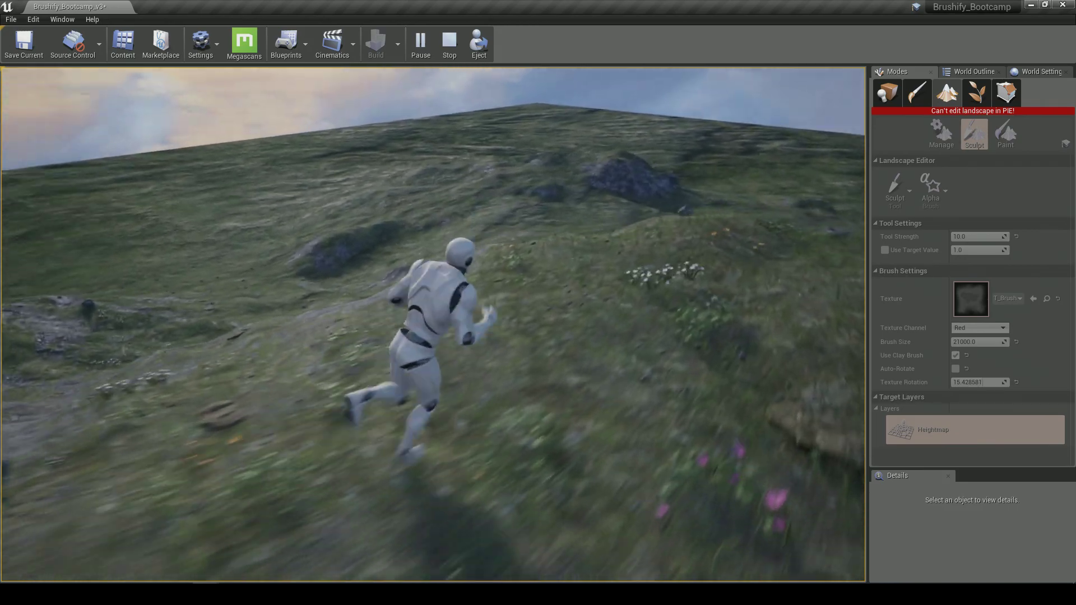
{"action": "key", "text": "w"}
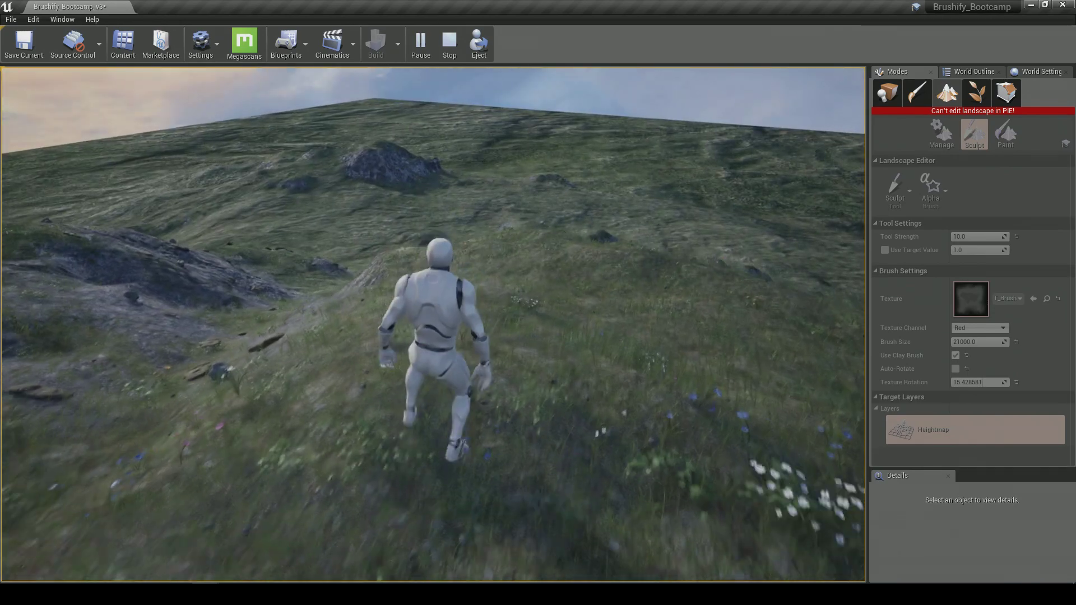
{"action": "key", "text": "Escape"}
- Switch the alpha brush's texture channel to Green
{"action": "key", "text": "s"}
{"action": "right_click_drag", "start_coordinate": [558, 334], "coordinate": [406, 283]}
{"action": "key", "text": "d"}
{"action": "key", "text": "d"}
{"action": "right_click_drag", "start_coordinate": [553, 246], "coordinate": [531, 219]}
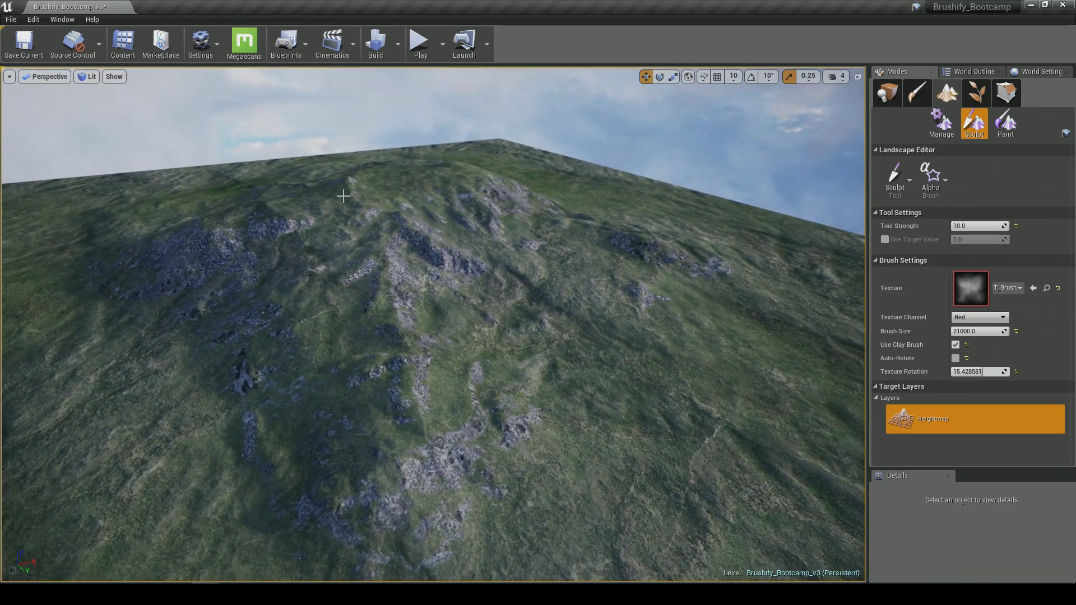
{"action": "right_click_drag", "start_coordinate": [556, 355], "coordinate": [586, 356]}
{"action": "left_click", "coordinate": [967, 322]}
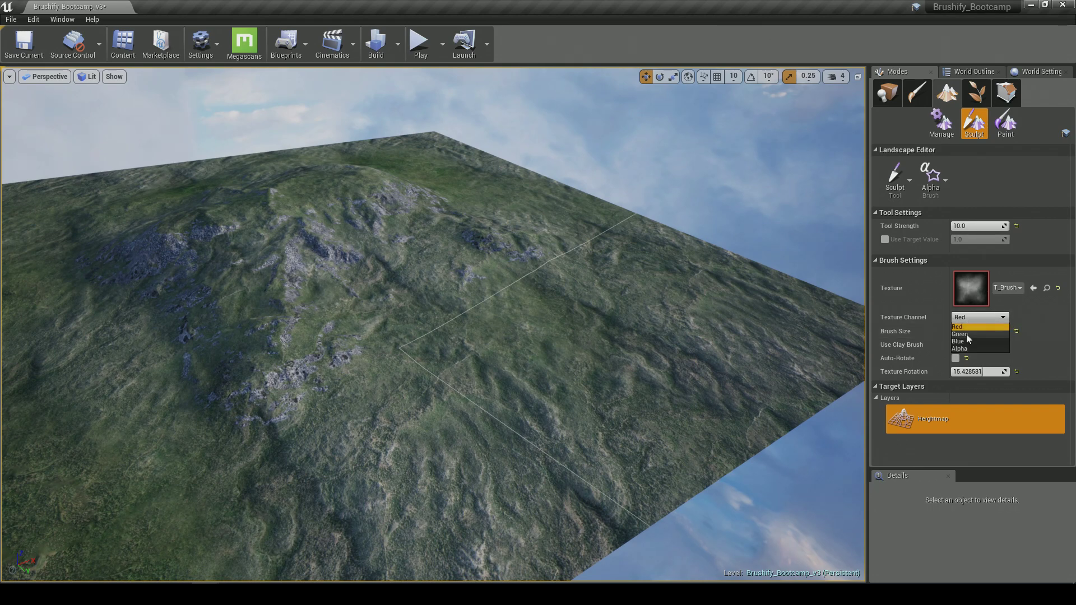
{"action": "left_click", "coordinate": [966, 334]}
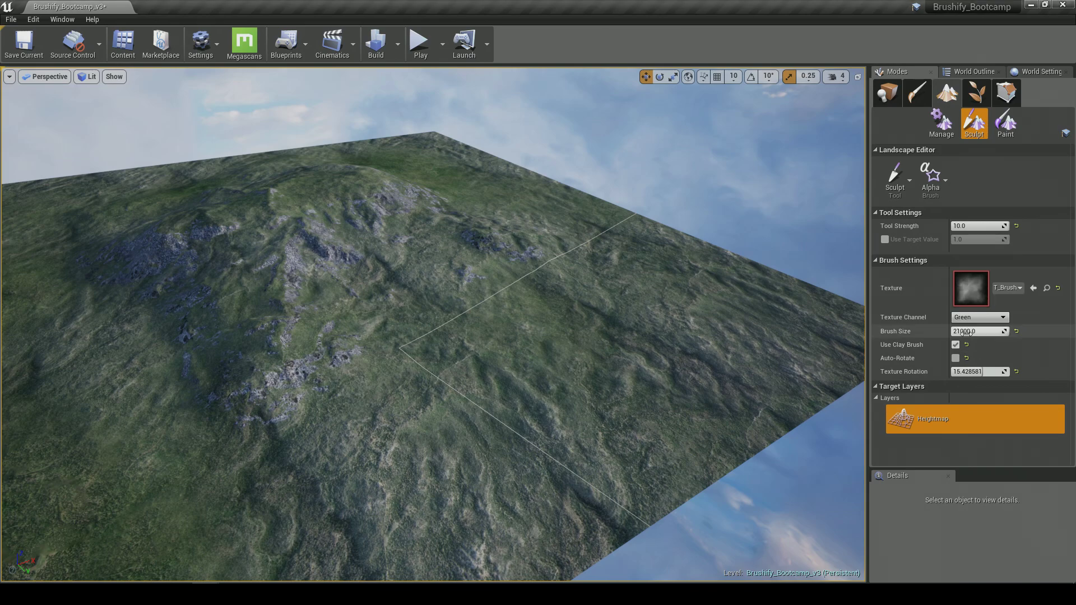
- Adjust the texture rotation and stamp the Green-channel mountain shape onto the terrain beside the first mountain
{"action": "right_click_drag", "start_coordinate": [578, 324], "coordinate": [631, 330]}
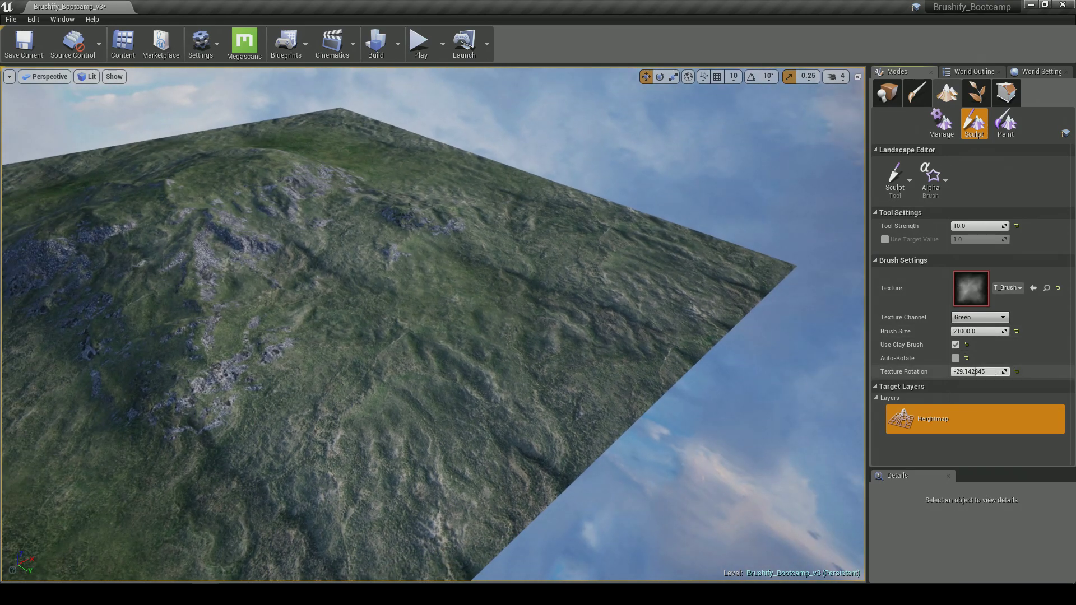
{"action": "right_click_drag", "start_coordinate": [486, 325], "coordinate": [392, 317]}
{"action": "right_click_drag", "start_coordinate": [761, 261], "coordinate": [426, 331]}
{"action": "left_click", "coordinate": [631, 275]}
{"action": "left_click", "coordinate": [504, 330]}
{"action": "mouse_move", "coordinate": [594, 317]}
{"action": "right_mouse_down"}
{"action": "mouse_move", "coordinate": [571, 319]}
{"action": "mouse_move", "coordinate": [582, 342]}
{"action": "mouse_move", "coordinate": [572, 350]}
{"action": "mouse_move", "coordinate": [544, 348]}
{"action": "mouse_move", "coordinate": [418, 293]}
{"action": "right_mouse_up"}
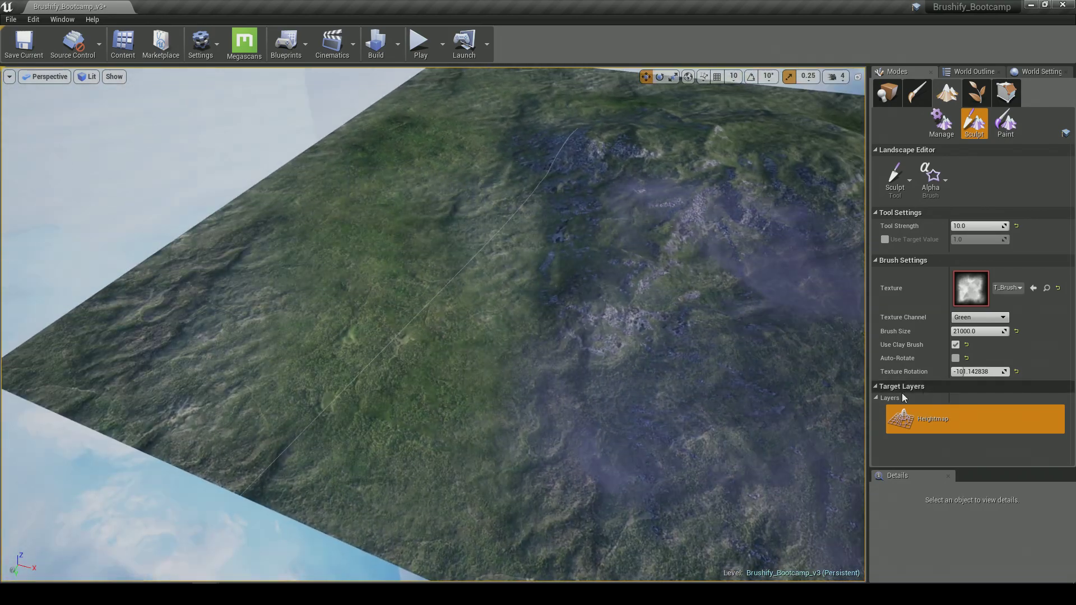
- Set the texture rotation to about -18.86 and the tool strength to 3, and stamp the grassy area beside the mountain
{"action": "left_click_drag", "start_coordinate": [966, 373], "coordinate": [977, 372]}
{"action": "left_click_drag", "start_coordinate": [969, 227], "coordinate": [953, 226]}
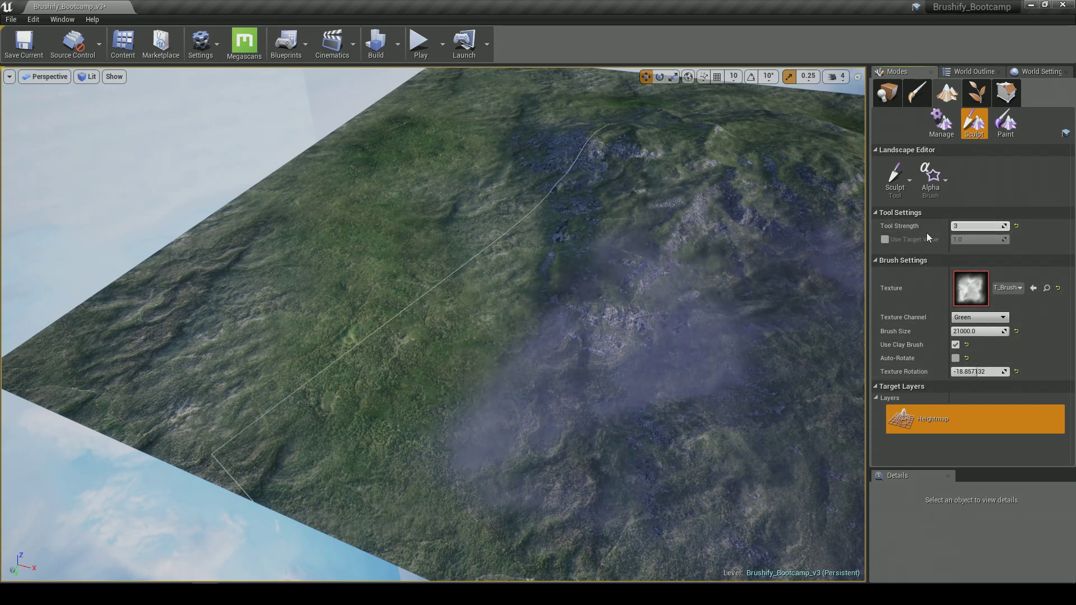
{"action": "left_click", "coordinate": [334, 240]}
{"action": "right_click_drag", "start_coordinate": [552, 305], "coordinate": [527, 297]}
{"action": "key", "text": "w"}
{"action": "right_click_drag", "start_coordinate": [336, 213], "coordinate": [331, 216]}
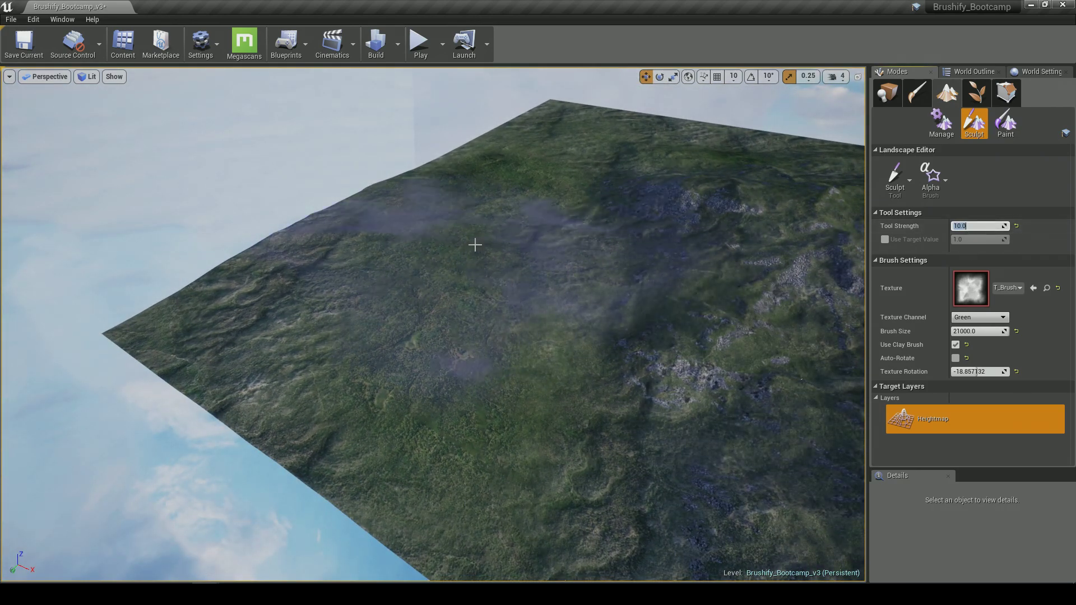
- Try a strength 10 stamp on the grassy area beside the mountain, and undo the sculpt
{"action": "left_click", "coordinate": [393, 261]}
{"action": "mouse_move", "coordinate": [392, 261]}
{"action": "right_mouse_down"}
{"action": "mouse_move", "coordinate": [383, 244]}
{"action": "mouse_move", "coordinate": [403, 238]}
{"action": "right_mouse_up"}
{"action": "key", "text": "w"}
{"action": "key", "text": "a"}
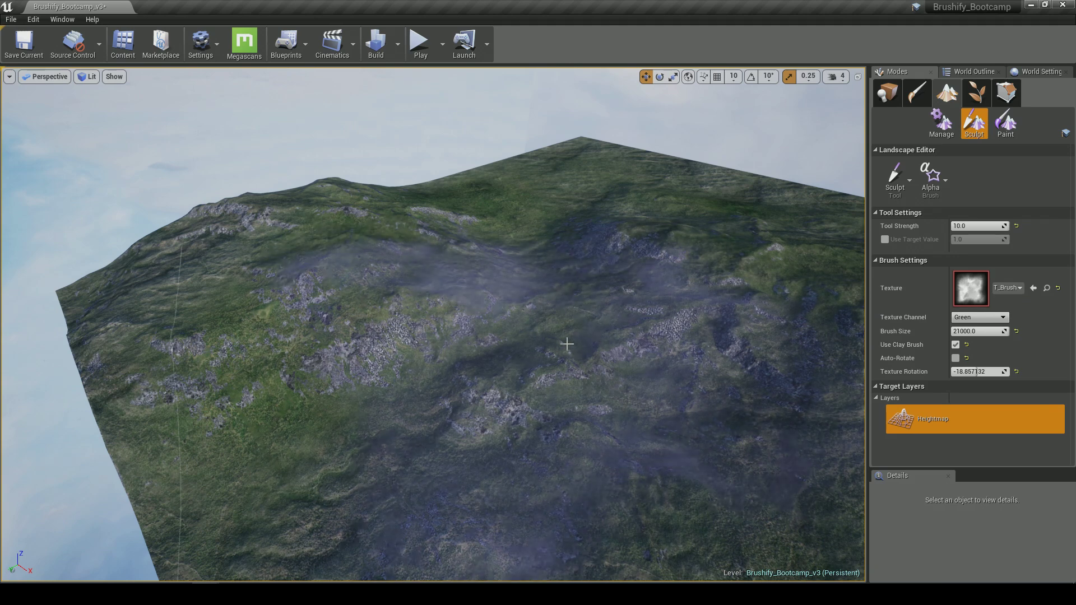
{"action": "key", "text": "ctrl+z"}
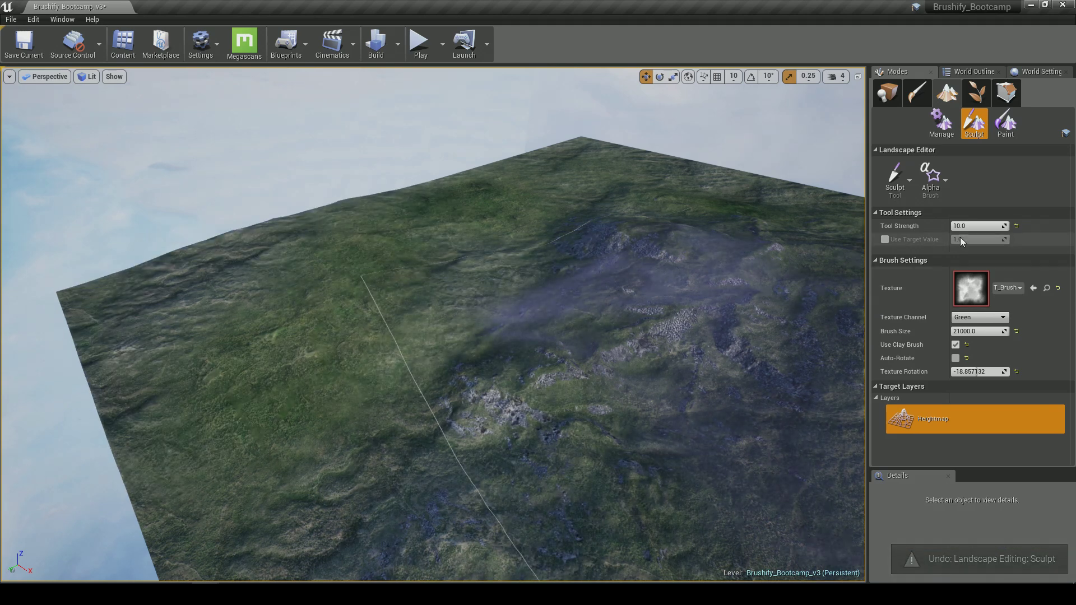
- Set the tool strength to 7 and the texture rotation to about 12, and stamp the grassy area beside the mountain
{"action": "type", "text": "7"}
{"action": "key", "text": "Return"}
{"action": "left_click_drag", "start_coordinate": [288, 267], "coordinate": [562, 392]}
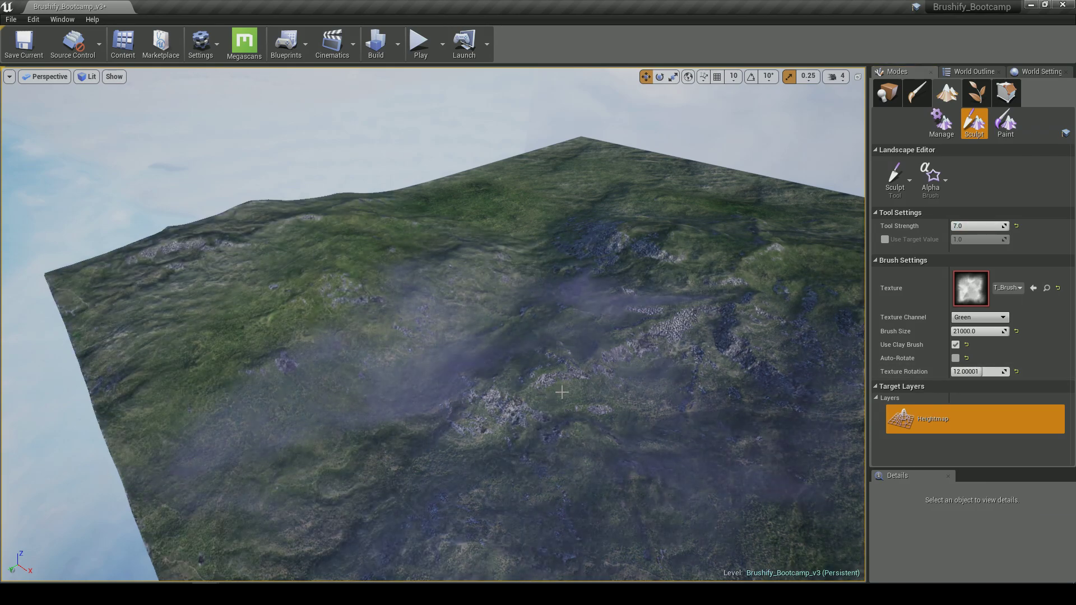
- Stamp another flat corner with the texture rotated to about -56.57, undoing the strength 7 try and raising the tool strength to 10
{"action": "key", "text": "w"}
{"action": "mouse_move", "coordinate": [617, 367]}
{"action": "right_mouse_down"}
{"action": "mouse_move", "coordinate": [493, 370]}
{"action": "mouse_move", "coordinate": [437, 333]}
{"action": "right_mouse_up"}
{"action": "right_click_drag", "start_coordinate": [611, 326], "coordinate": [620, 365]}
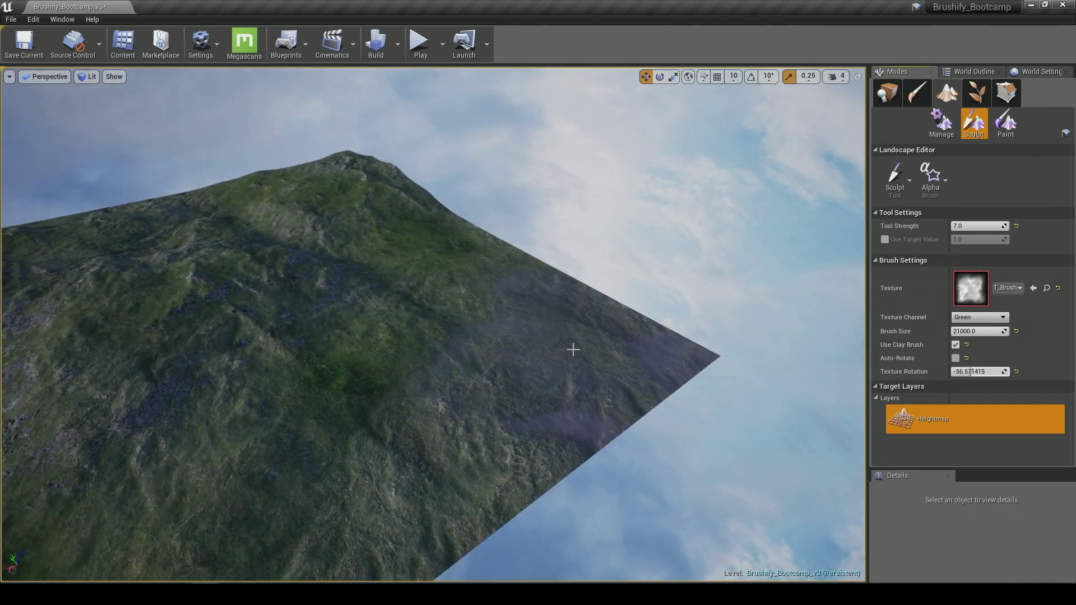
{"action": "right_click_drag", "start_coordinate": [687, 338], "coordinate": [687, 339]}
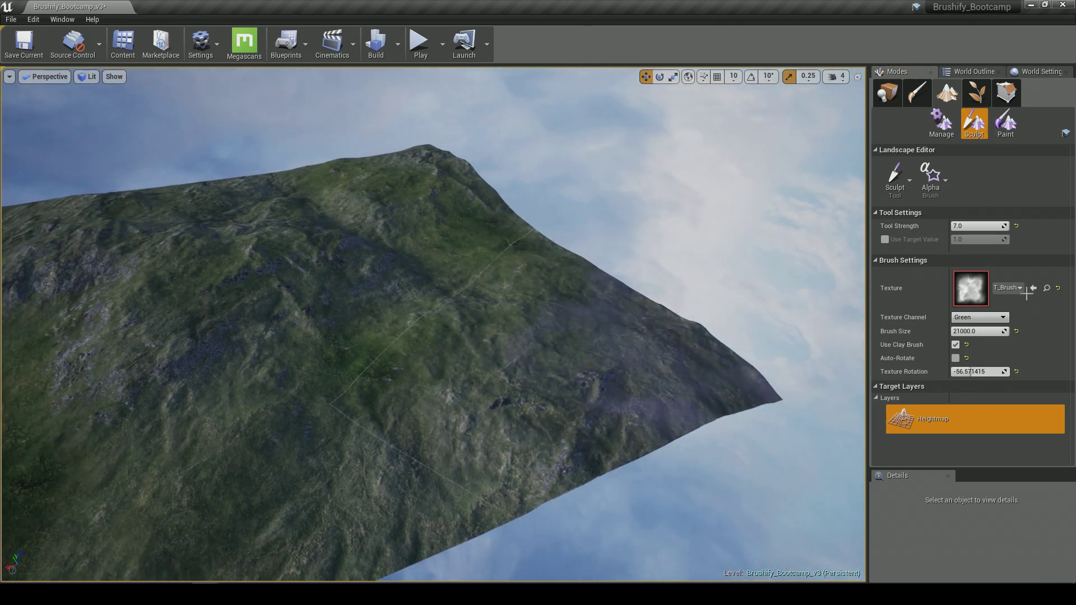
{"action": "key", "text": "ctrl+z"}
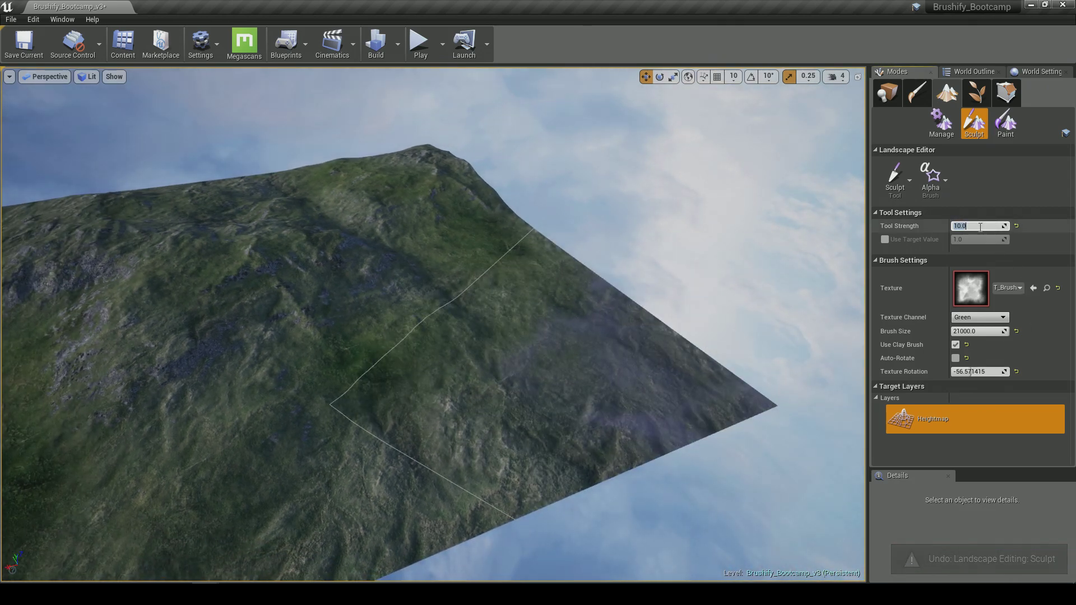
{"action": "right_click_drag", "start_coordinate": [608, 340], "coordinate": [608, 340]}
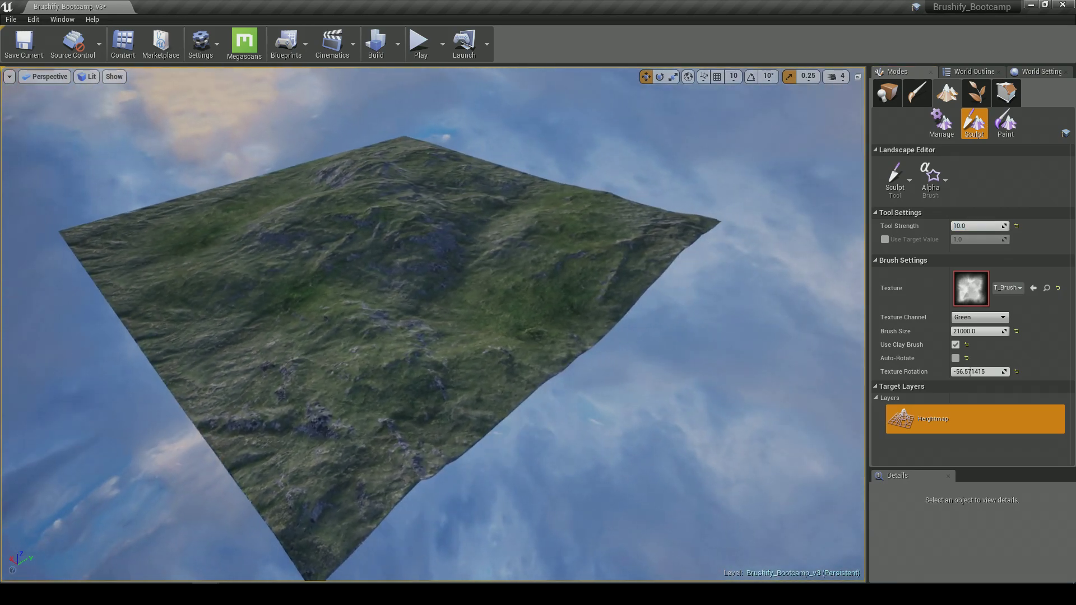
- Inspect the sculpted hills from ground level, play-test them with the running character, and end the play session
{"action": "right_click_drag", "start_coordinate": [653, 370], "coordinate": [638, 371]}
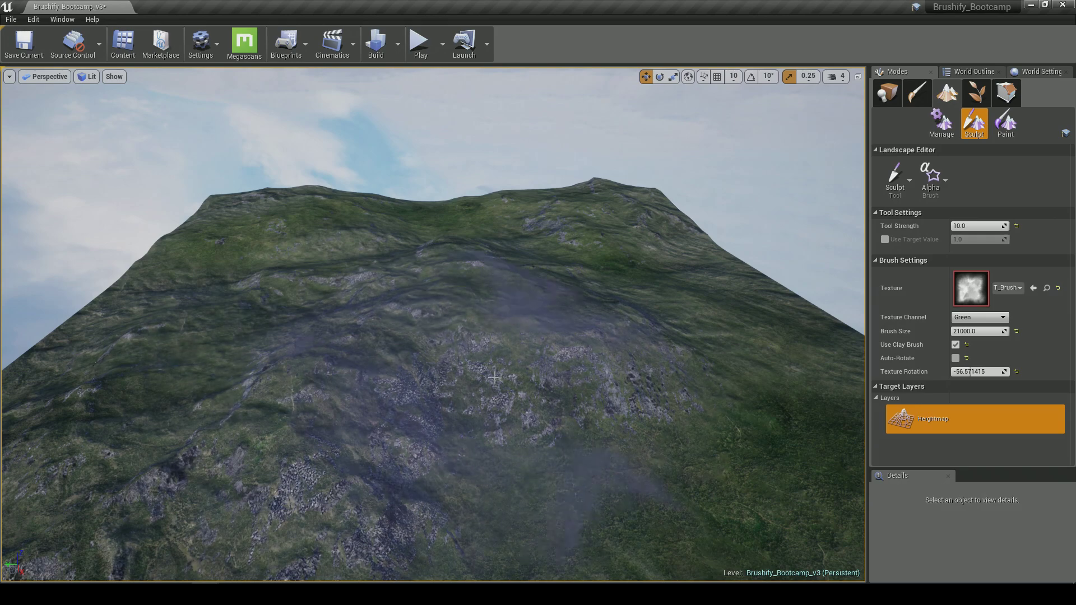
{"action": "right_click_drag", "start_coordinate": [534, 374], "coordinate": [535, 374]}
{"action": "right_click_drag", "start_coordinate": [286, 366], "coordinate": [286, 365]}
{"action": "right_click_drag", "start_coordinate": [501, 357], "coordinate": [501, 357]}
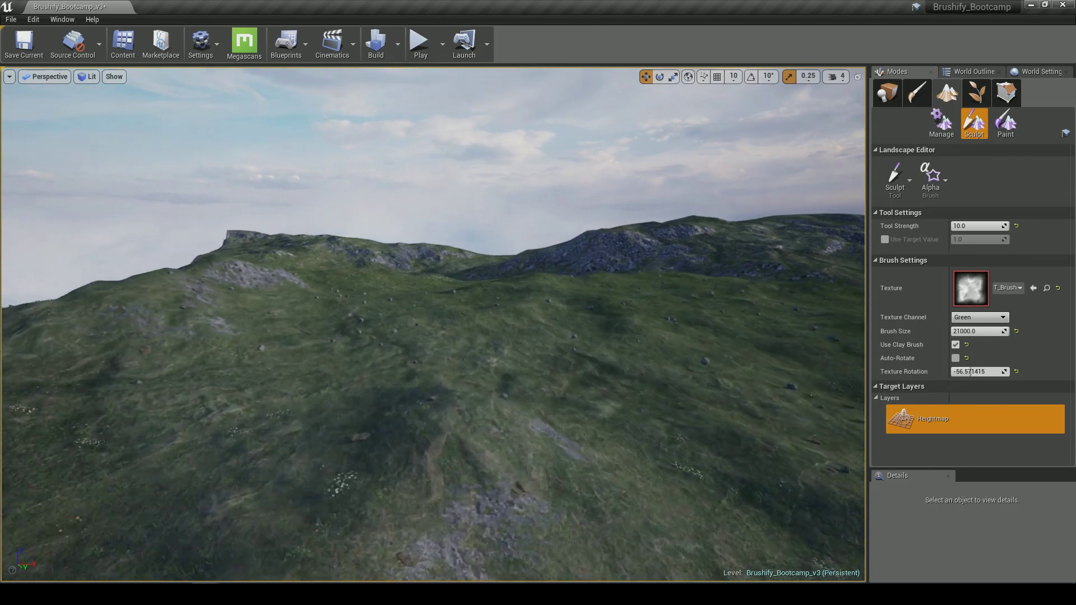
{"action": "right_click_drag", "start_coordinate": [422, 234], "coordinate": [422, 234]}
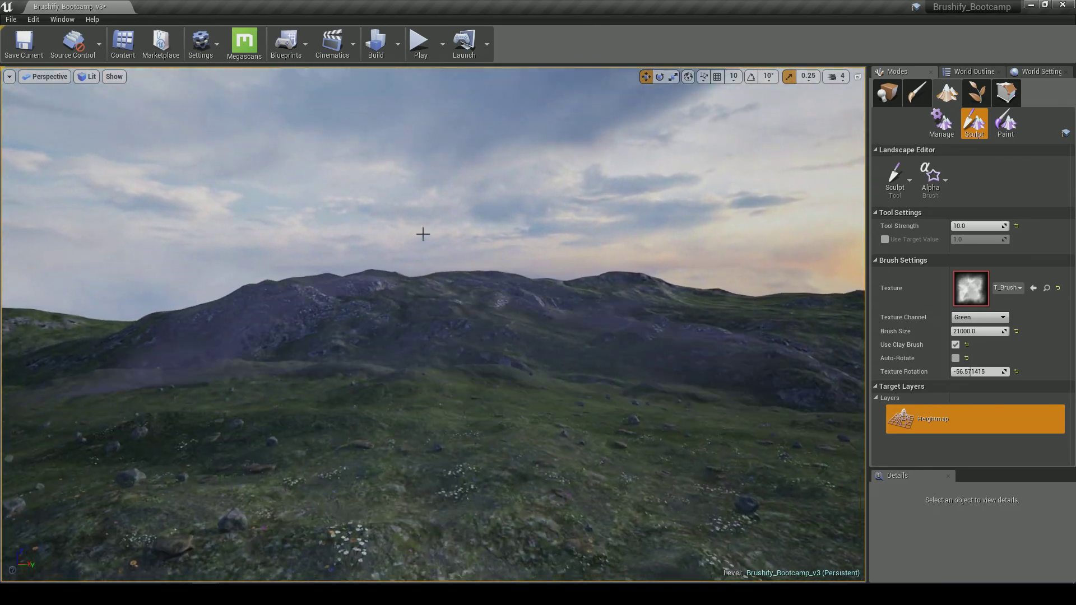
{"action": "left_click", "coordinate": [421, 45]}
{"action": "key", "text": "w"}
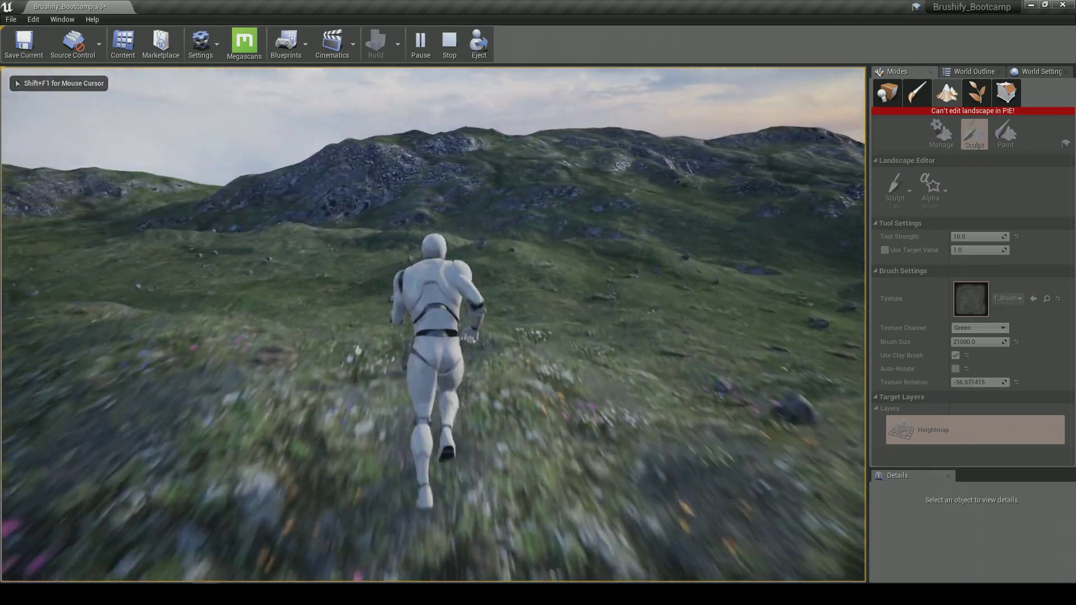
{"action": "key", "text": "d"}
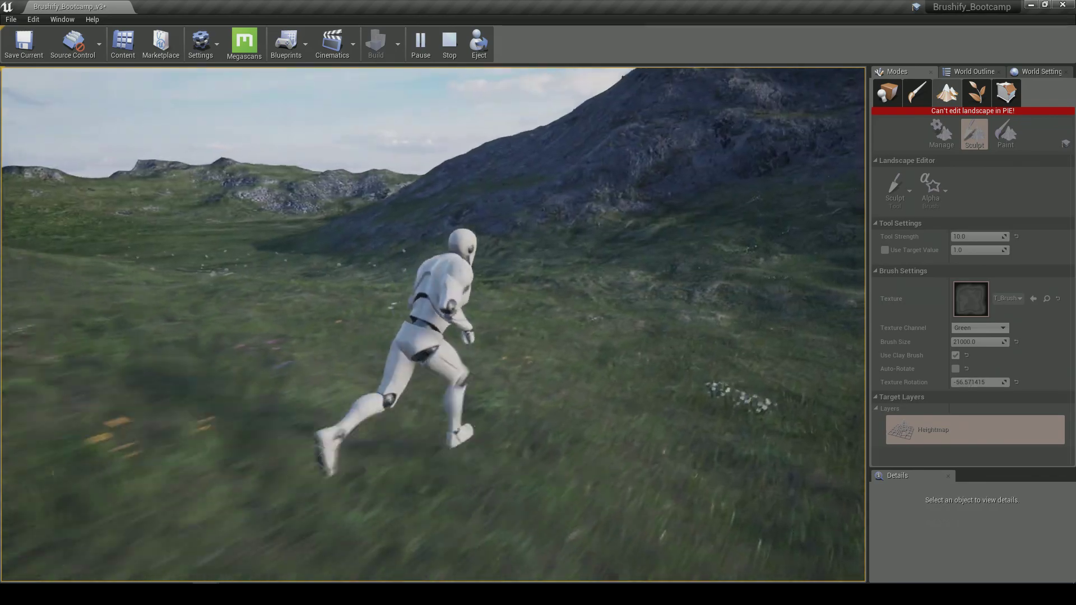
{"action": "key", "text": "Escape"}
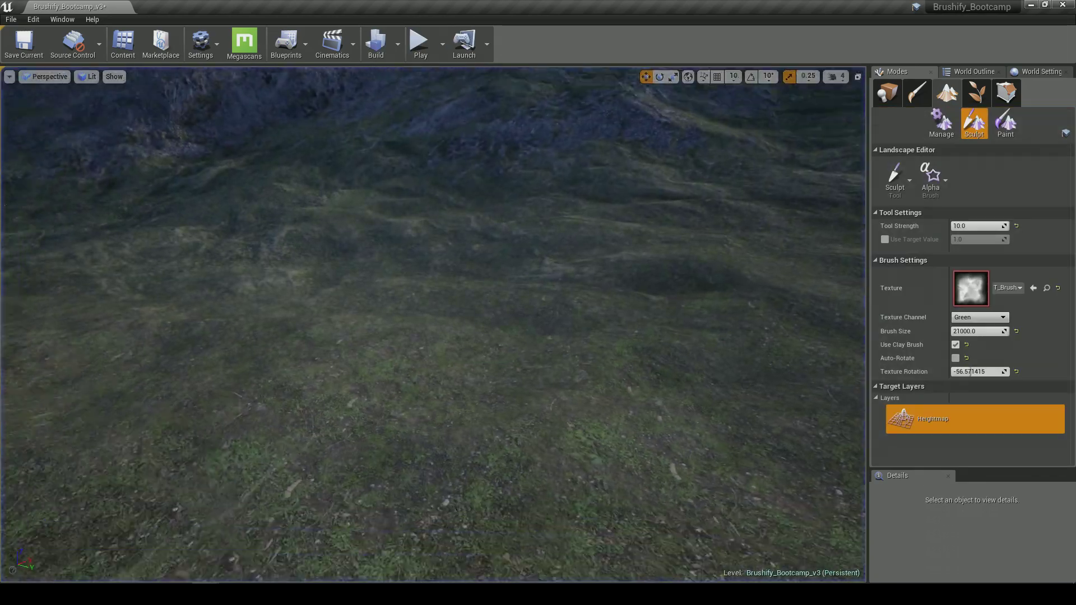
- Examine the shape of the sculpted mountains and the landscape's edges from several sides
{"action": "key", "text": "s"}
{"action": "mouse_move", "coordinate": [484, 339]}
{"action": "right_mouse_down"}
{"action": "mouse_move", "coordinate": [476, 376]}
{"action": "mouse_move", "coordinate": [484, 338]}
{"action": "right_mouse_up"}
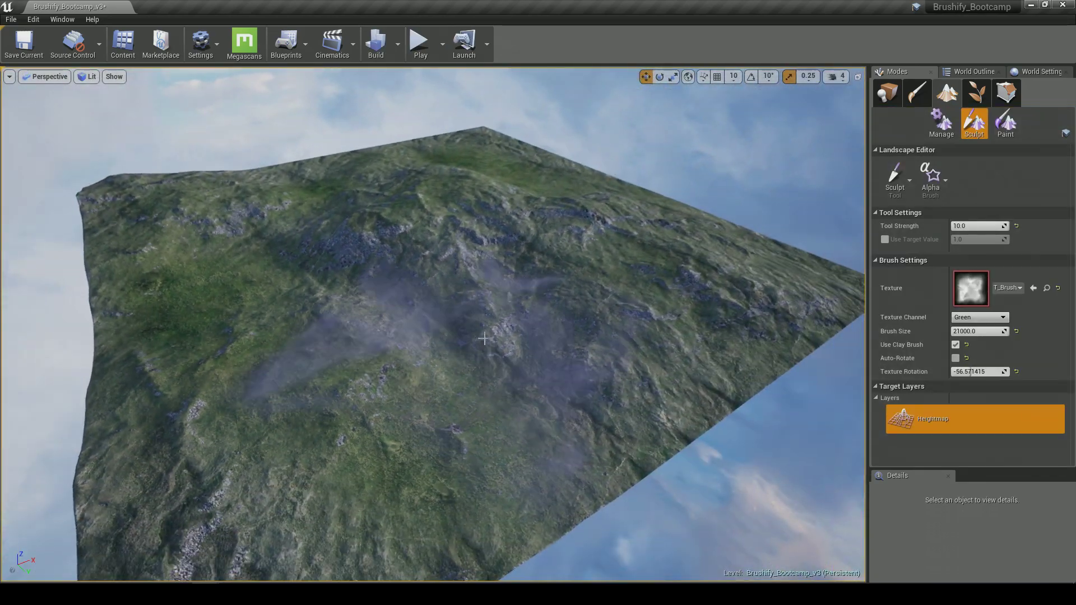
{"action": "key", "text": "d"}
{"action": "right_click_drag", "start_coordinate": [553, 278], "coordinate": [382, 327]}
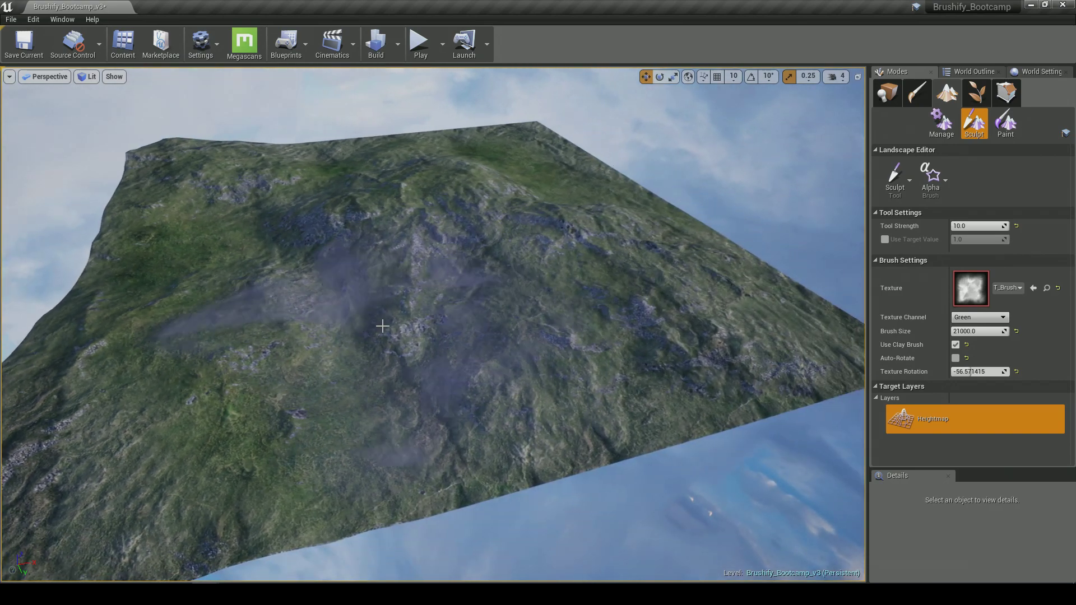
{"action": "key", "text": "d"}
{"action": "right_click_drag", "start_coordinate": [558, 314], "coordinate": [386, 321]}
{"action": "right_click_drag", "start_coordinate": [636, 317], "coordinate": [554, 318]}
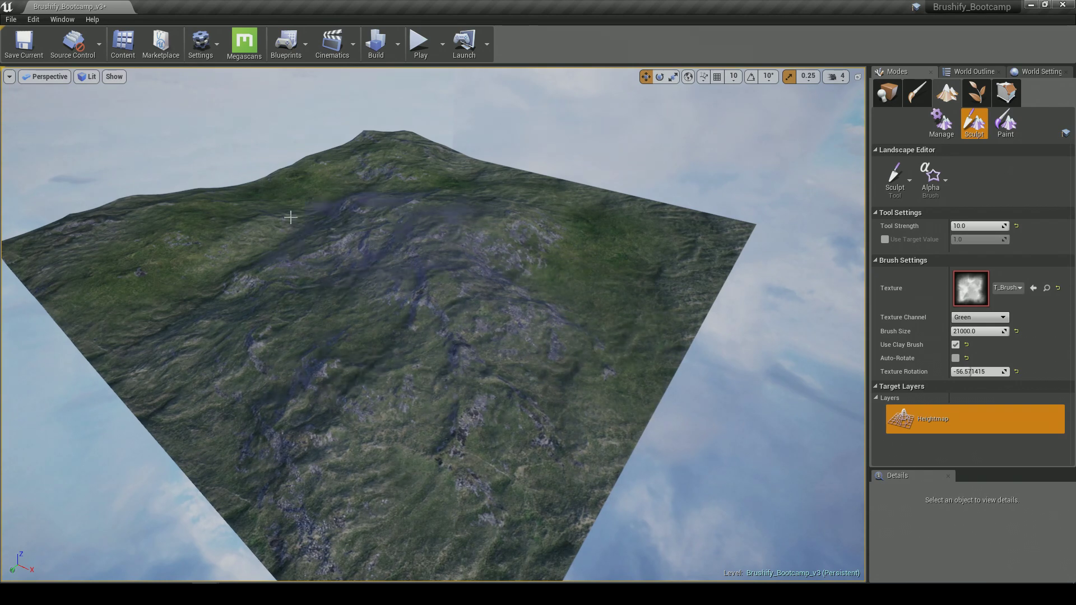
{"action": "key", "text": "w"}
{"action": "mouse_move", "coordinate": [432, 341]}
{"action": "right_mouse_down"}
{"action": "mouse_move", "coordinate": [441, 341]}
{"action": "mouse_move", "coordinate": [389, 340]}
{"action": "right_mouse_up"}
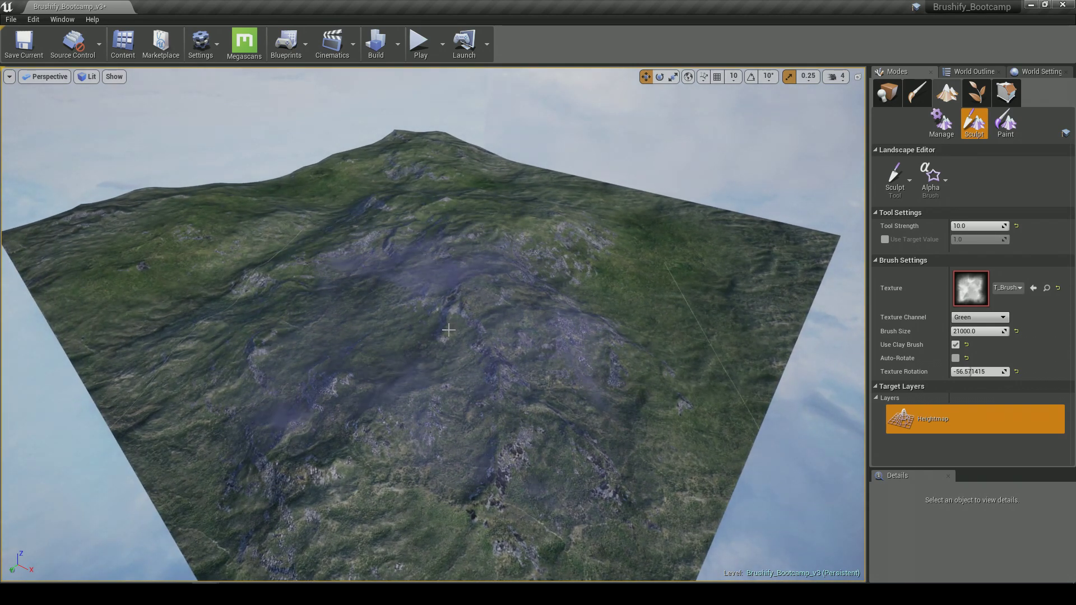
{"action": "key", "text": "s"}
{"action": "right_click_drag", "start_coordinate": [486, 337], "coordinate": [497, 337]}
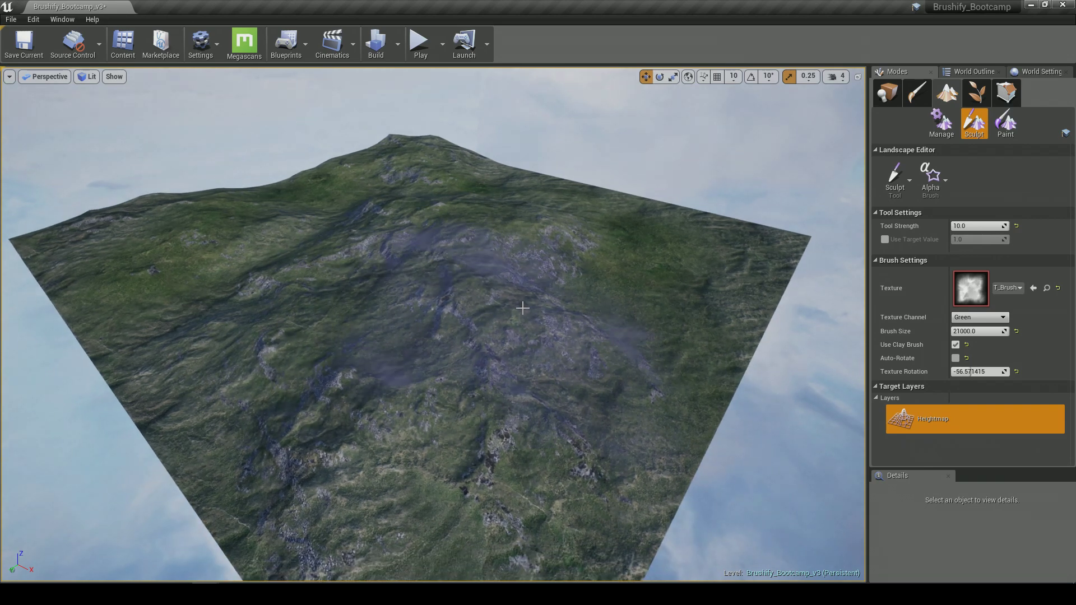
- Switch to the Circle brush with a brush falloff of about 0.49 and a brush size of about 354
{"action": "right_click_drag", "start_coordinate": [719, 350], "coordinate": [661, 347]}
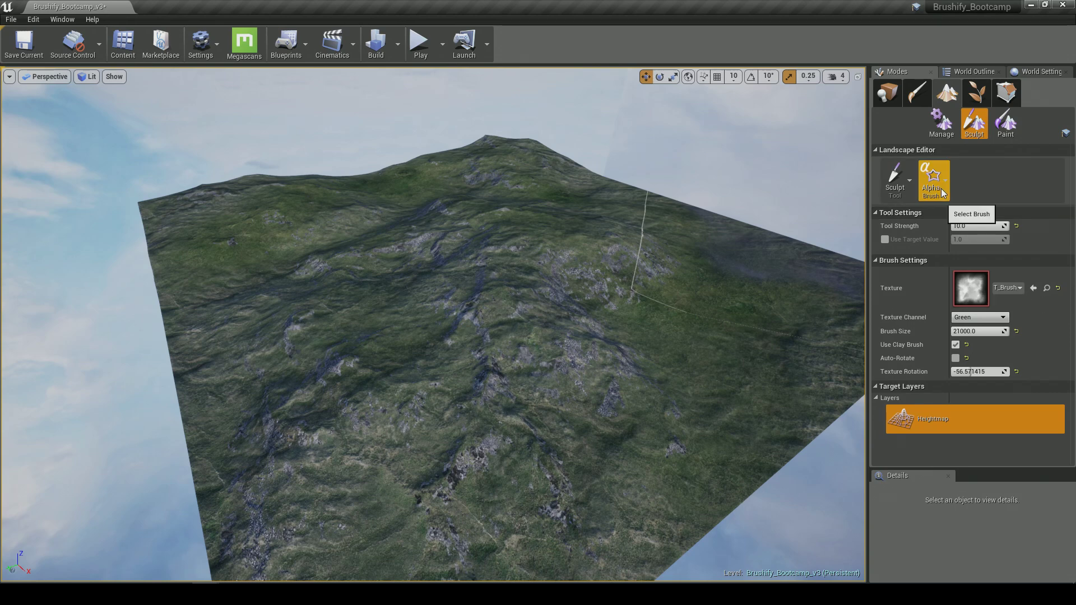
{"action": "left_click", "coordinate": [949, 235]}
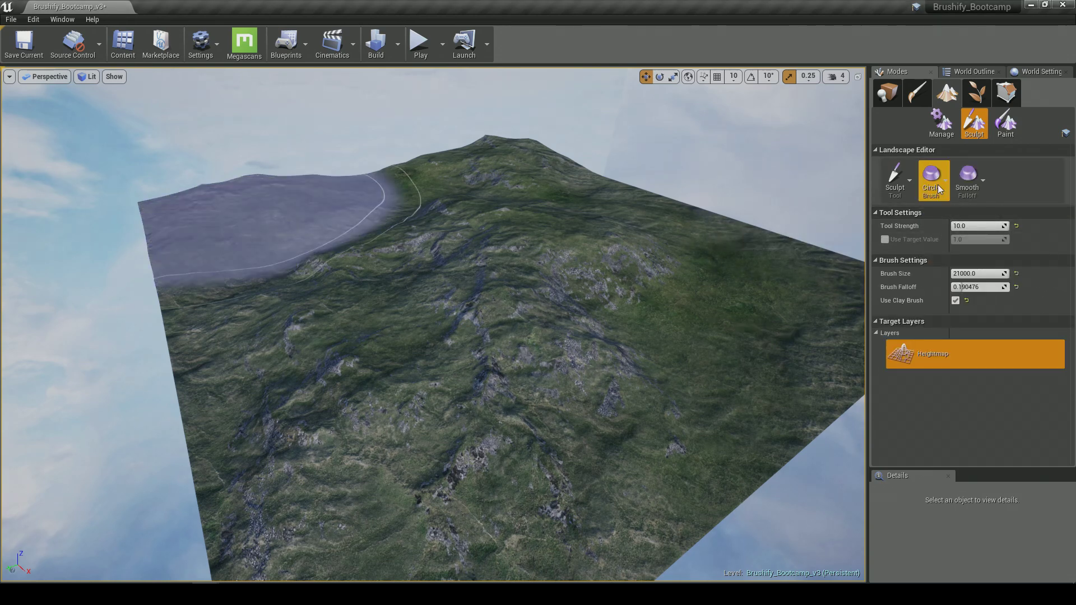
{"action": "left_click_drag", "start_coordinate": [985, 287], "coordinate": [994, 275]}
{"action": "right_click_drag", "start_coordinate": [691, 316], "coordinate": [790, 309]}
{"action": "key", "text": "w"}
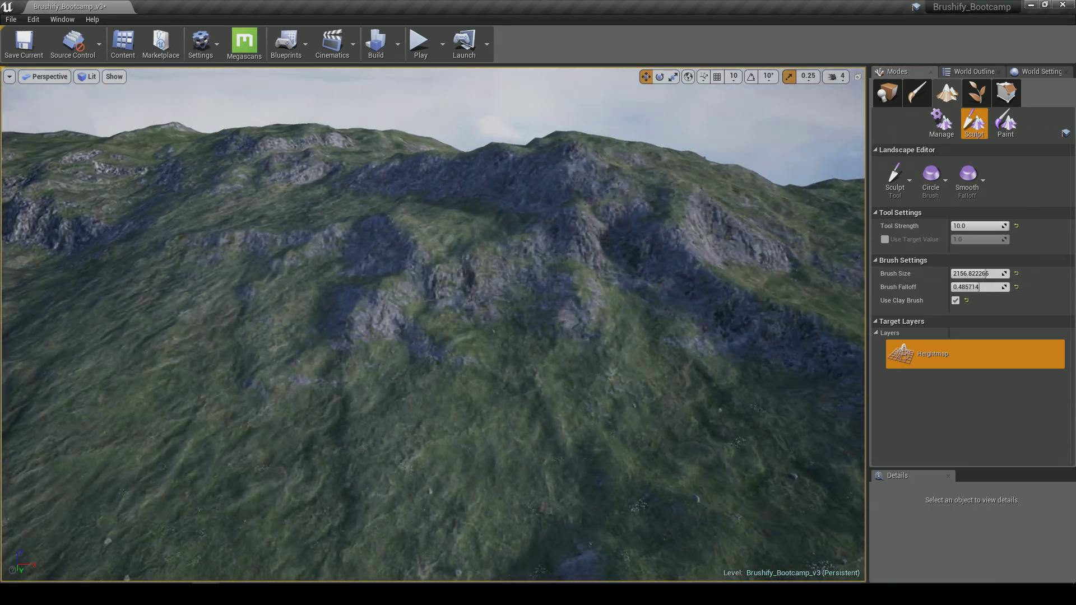
{"action": "right_click_drag", "start_coordinate": [476, 316], "coordinate": [476, 328]}
{"action": "left_click_drag", "start_coordinate": [984, 273], "coordinate": [979, 272]}
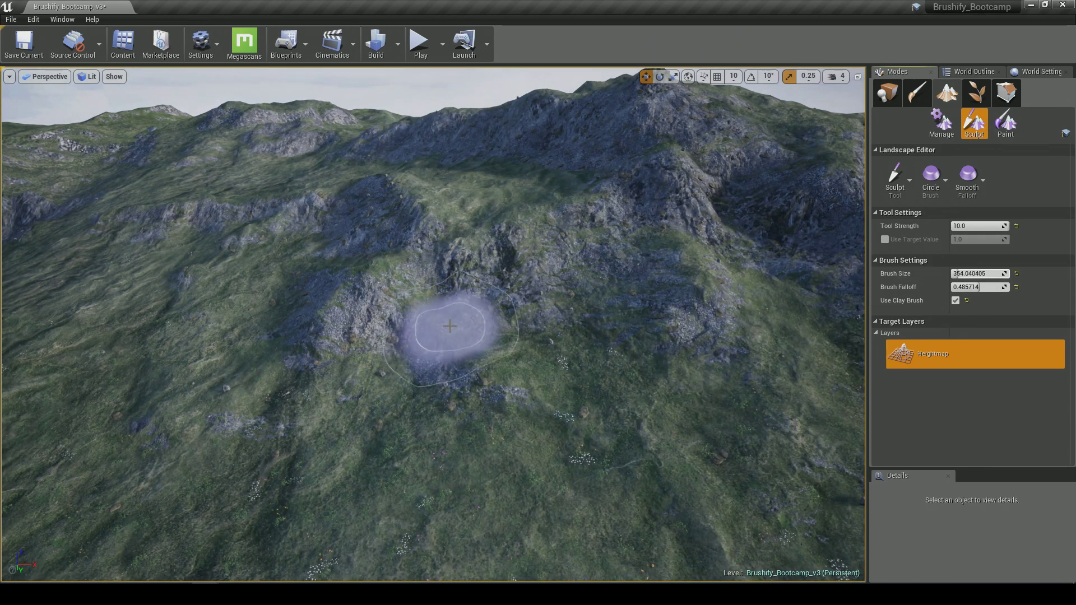
- Try a sculpt stroke on the slope, undo it, and reset the tool strength to 0.3 with the clay brush off
{"action": "left_click_drag", "start_coordinate": [432, 331], "coordinate": [540, 365]}
{"action": "key", "text": "ctrl+z"}
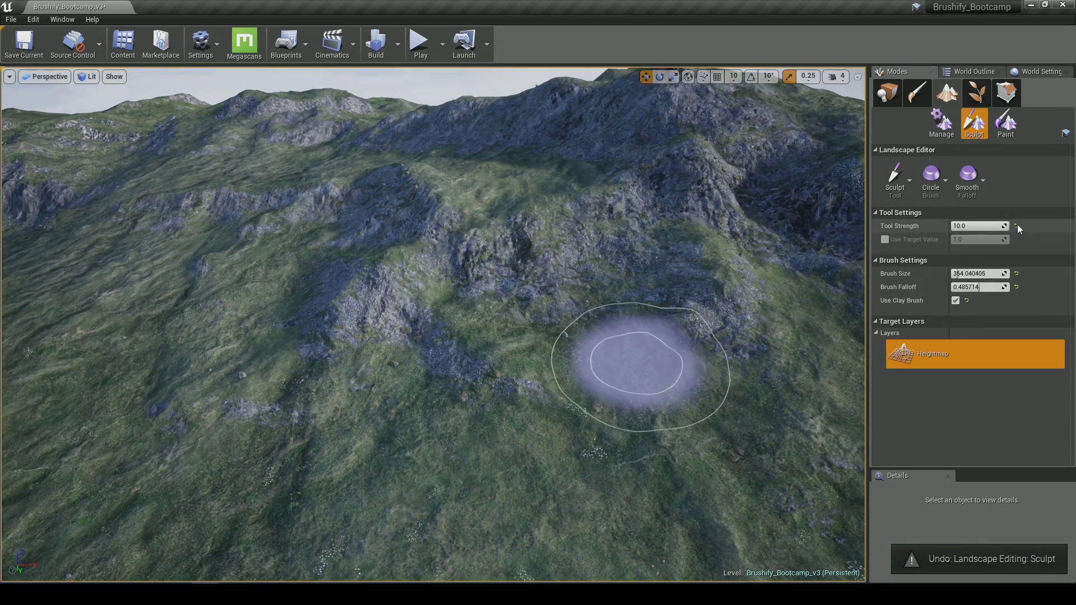
{"action": "left_click", "coordinate": [1016, 226]}
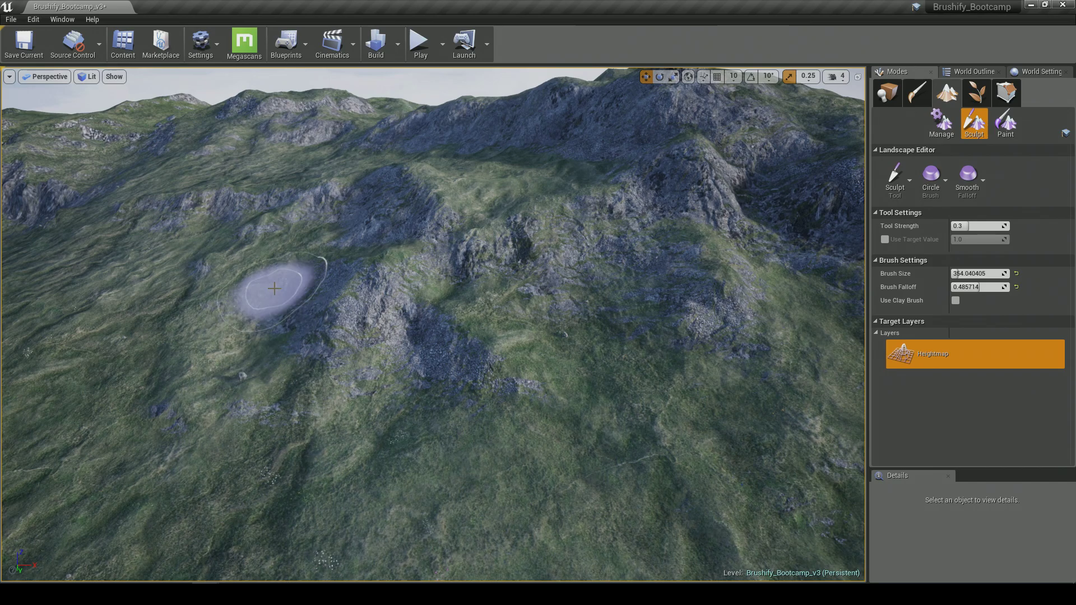
- Examine the rocky ridges and grassy slopes of the sculpted mountains from several directions
{"action": "right_click_drag", "start_coordinate": [389, 282], "coordinate": [524, 303]}
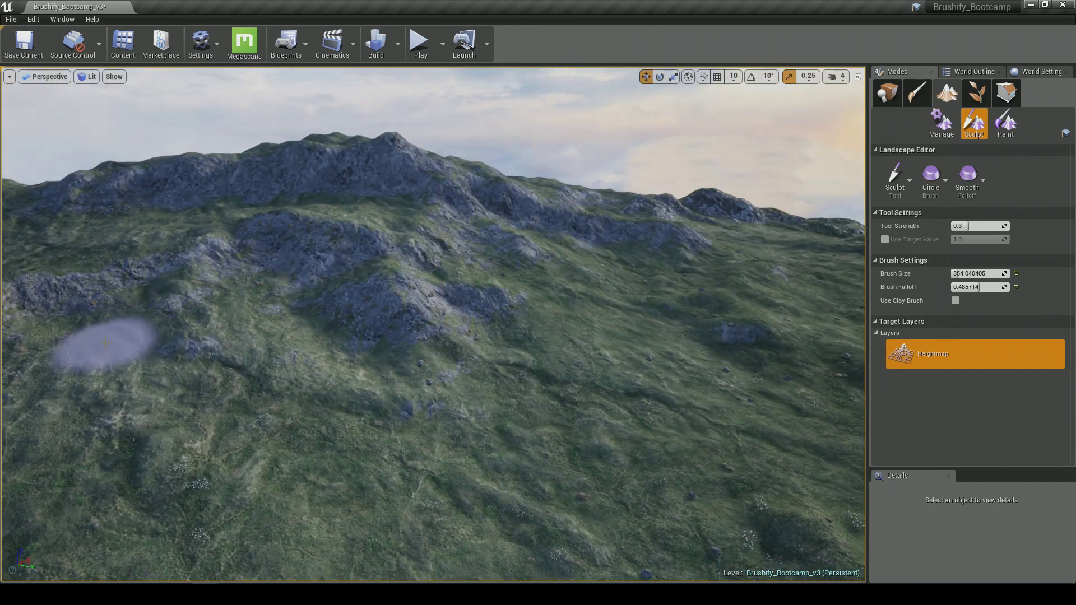
{"action": "right_click_drag", "start_coordinate": [291, 425], "coordinate": [518, 409]}
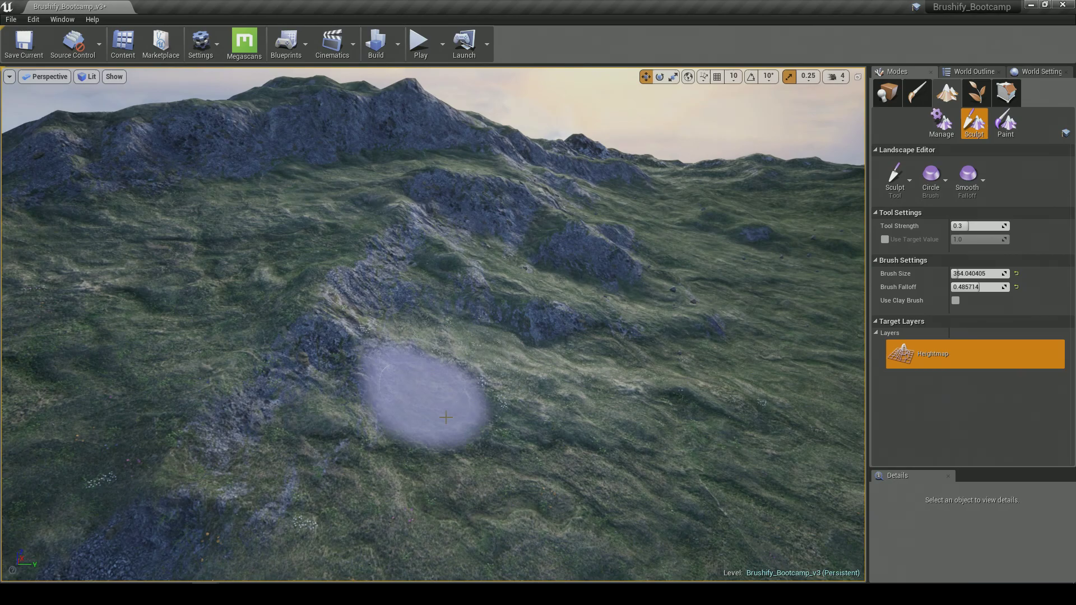
{"action": "right_click_drag", "start_coordinate": [654, 463], "coordinate": [301, 254]}
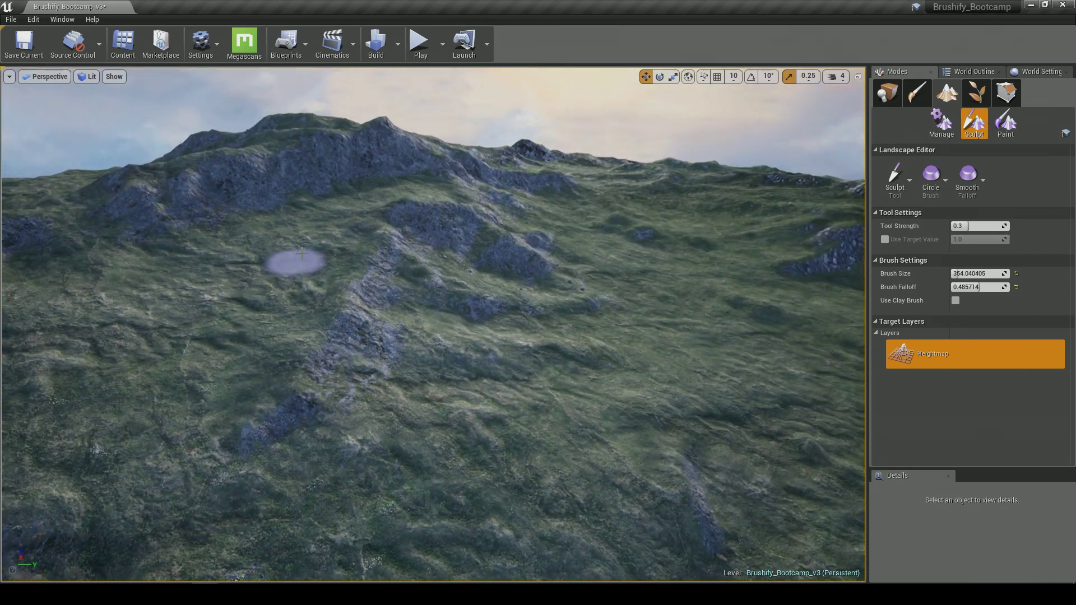
{"action": "mouse_move", "coordinate": [269, 312]}
{"action": "right_mouse_down"}
{"action": "mouse_move", "coordinate": [247, 325]}
{"action": "mouse_move", "coordinate": [227, 319]}
{"action": "mouse_move", "coordinate": [196, 347]}
{"action": "mouse_move", "coordinate": [506, 266]}
{"action": "right_mouse_up"}
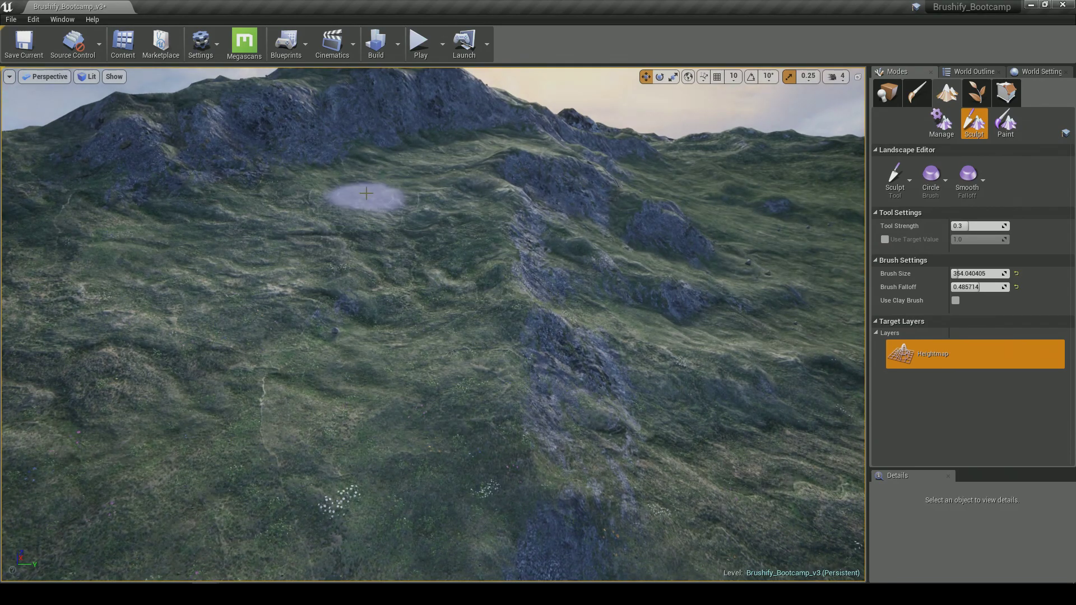
{"action": "mouse_move", "coordinate": [407, 388]}
{"action": "right_mouse_down"}
{"action": "mouse_move", "coordinate": [392, 342]}
{"action": "mouse_move", "coordinate": [526, 343]}
{"action": "right_mouse_up"}
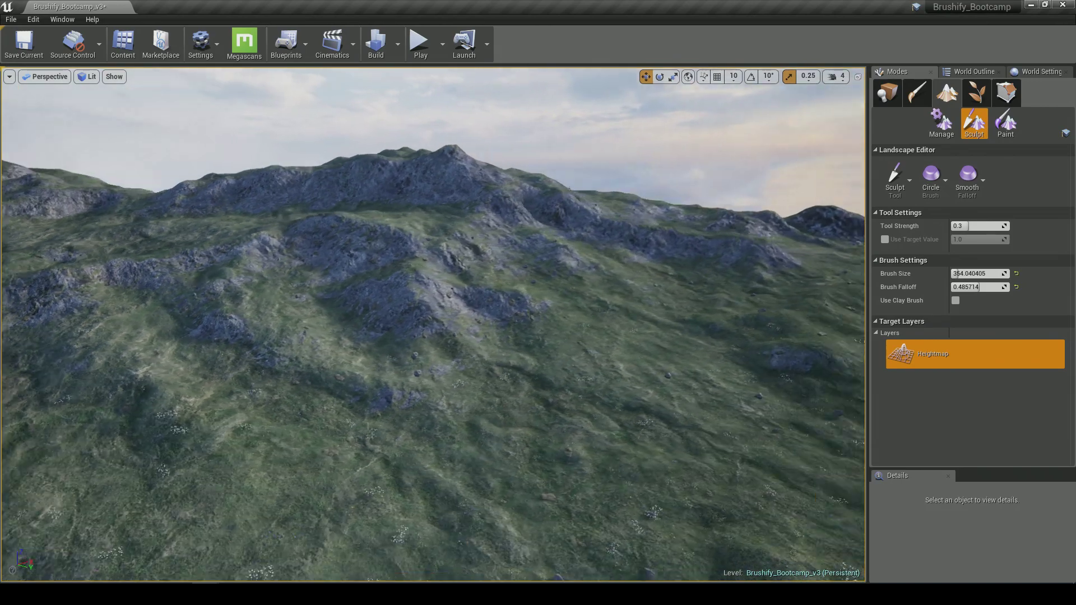
{"action": "right_click_drag", "start_coordinate": [635, 414], "coordinate": [482, 412]}
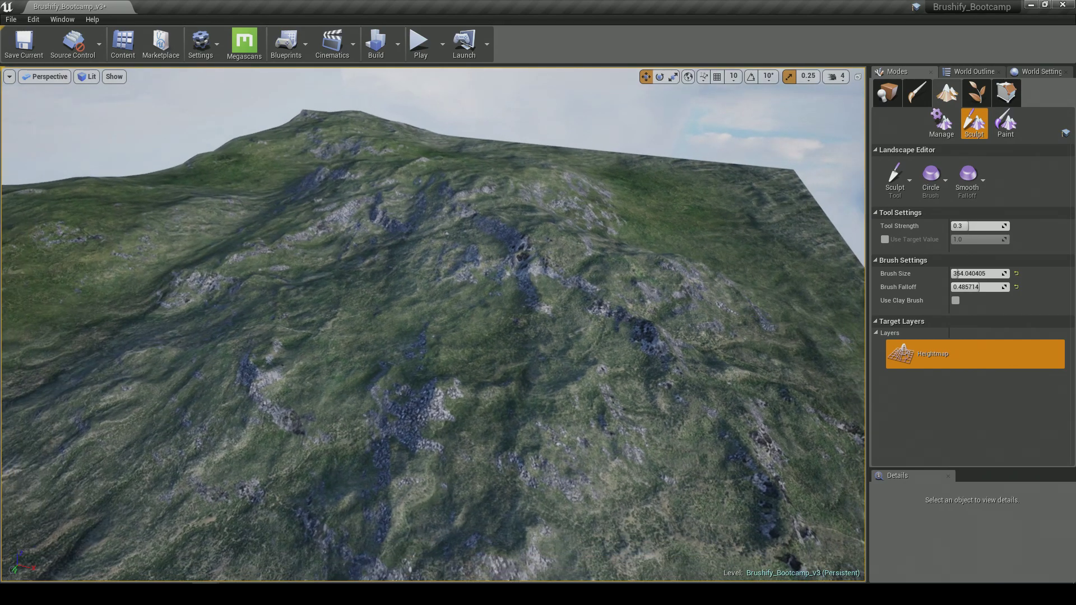
{"action": "right_click_drag", "start_coordinate": [482, 412], "coordinate": [500, 413]}
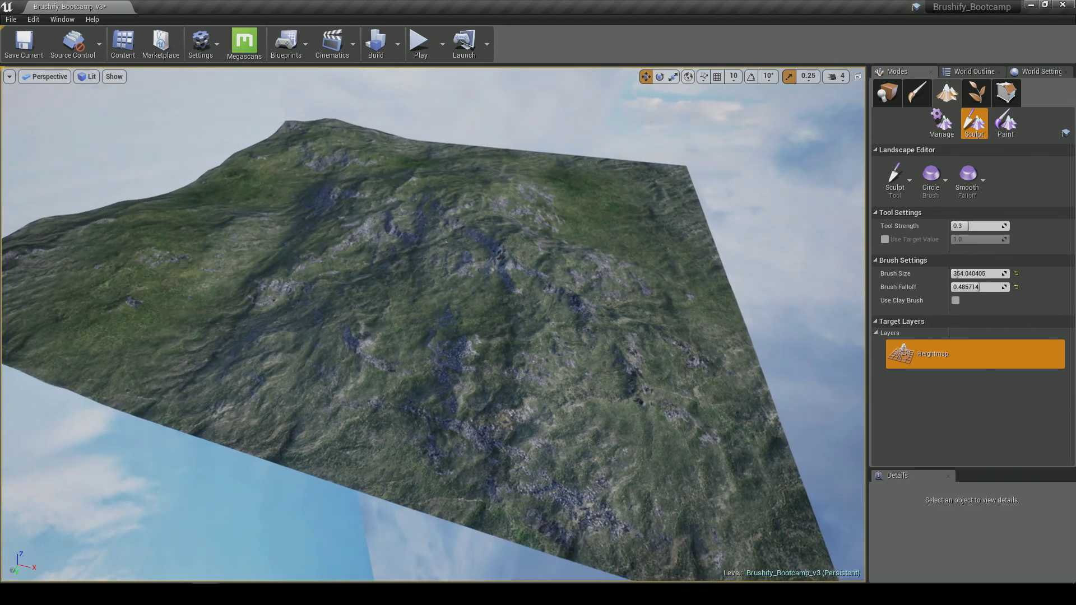
{"action": "mouse_move", "coordinate": [670, 280]}
{"action": "right_mouse_down"}
{"action": "mouse_move", "coordinate": [683, 311]}
{"action": "mouse_move", "coordinate": [625, 311]}
{"action": "mouse_move", "coordinate": [625, 274]}
{"action": "mouse_move", "coordinate": [580, 283]}
{"action": "mouse_move", "coordinate": [580, 272]}
{"action": "mouse_move", "coordinate": [655, 269]}
{"action": "right_mouse_up"}
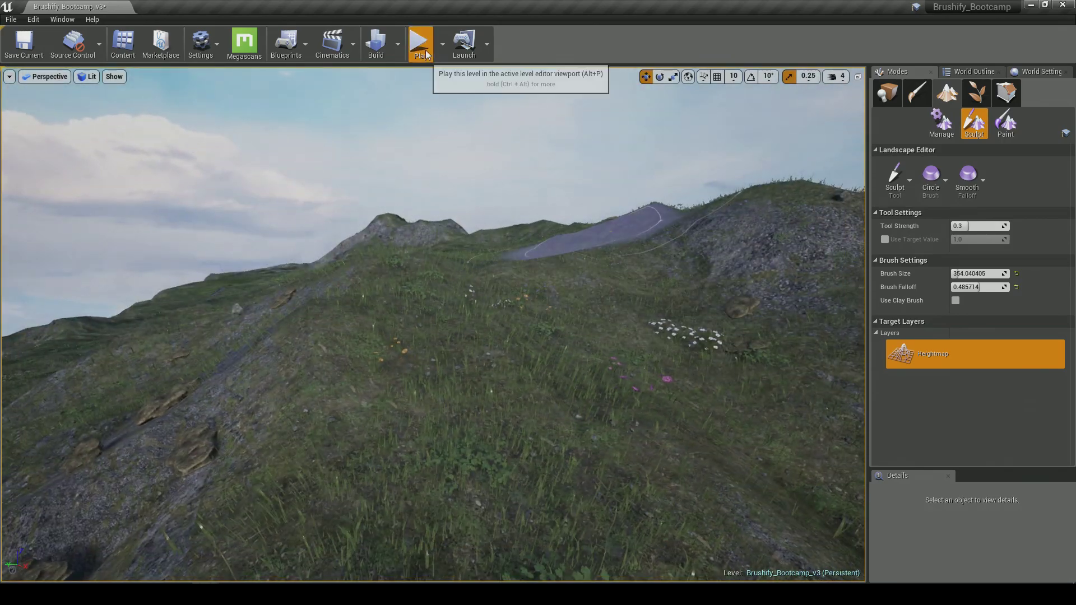
- Play-test the hills by running the character over a grassy crest, and end the play session
{"action": "left_click", "coordinate": [421, 45]}
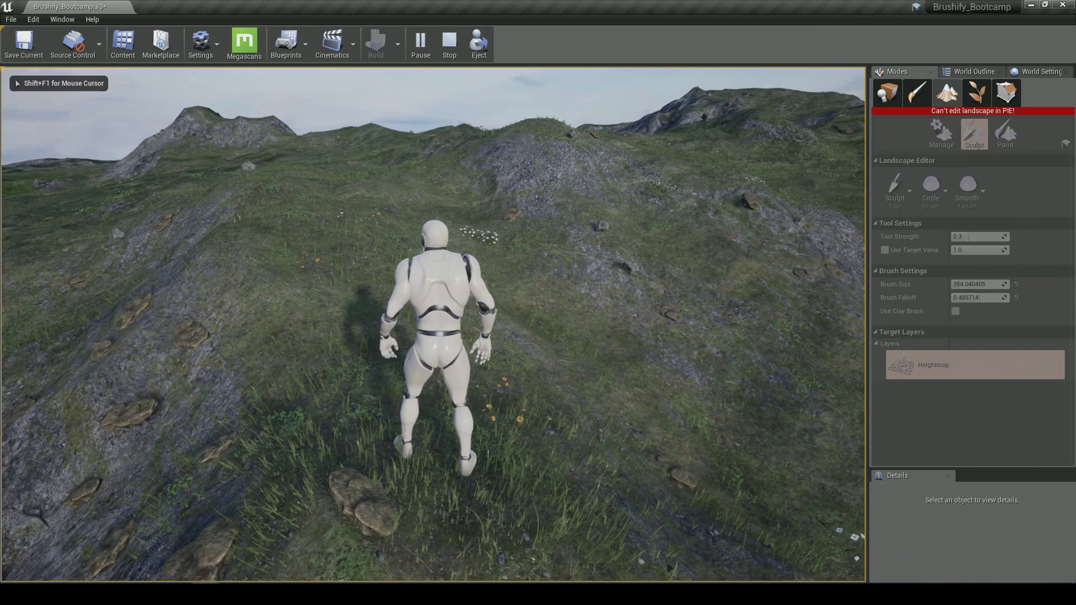
{"action": "key", "text": "w"}
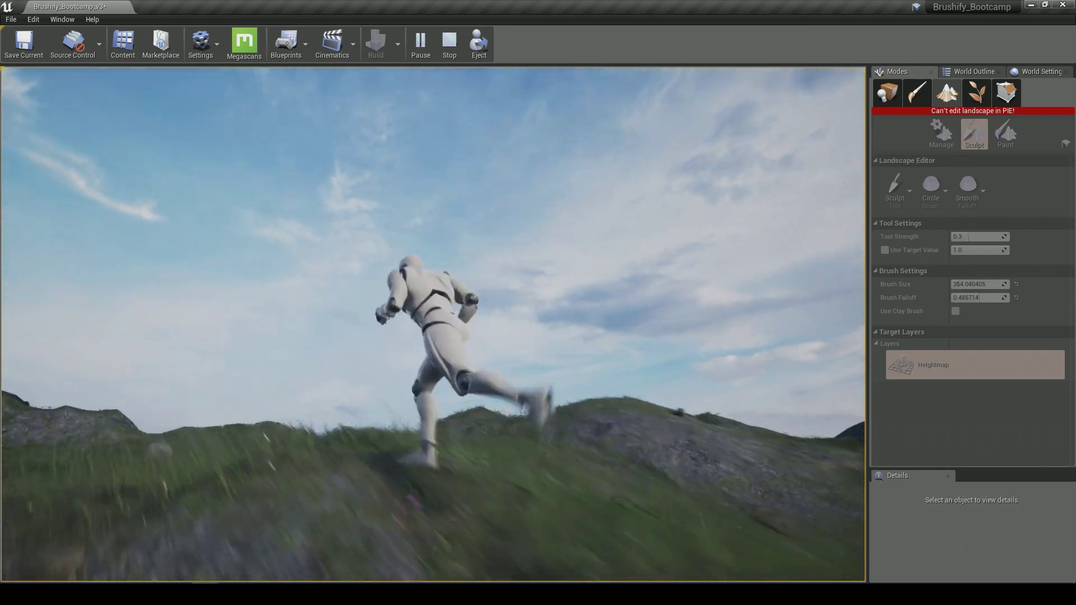
{"action": "key", "text": "w"}
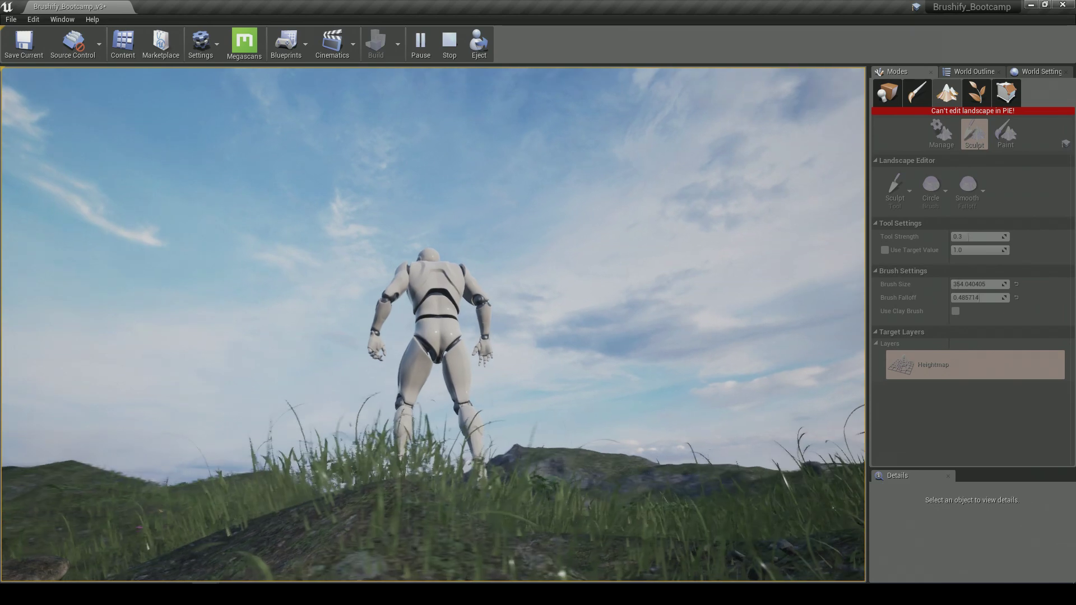
{"action": "key", "text": "Escape"}
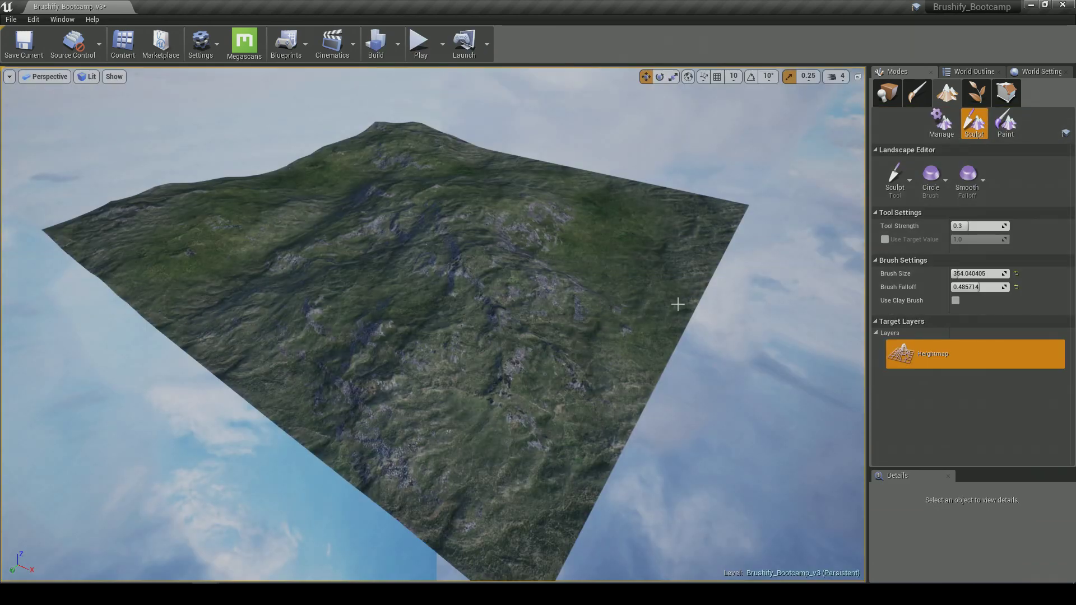
- Switch to the Smooth tool with tool strength 0.1 and filter kernel radius 7
{"action": "left_click", "coordinate": [895, 177]}
{"action": "left_click", "coordinate": [927, 196]}
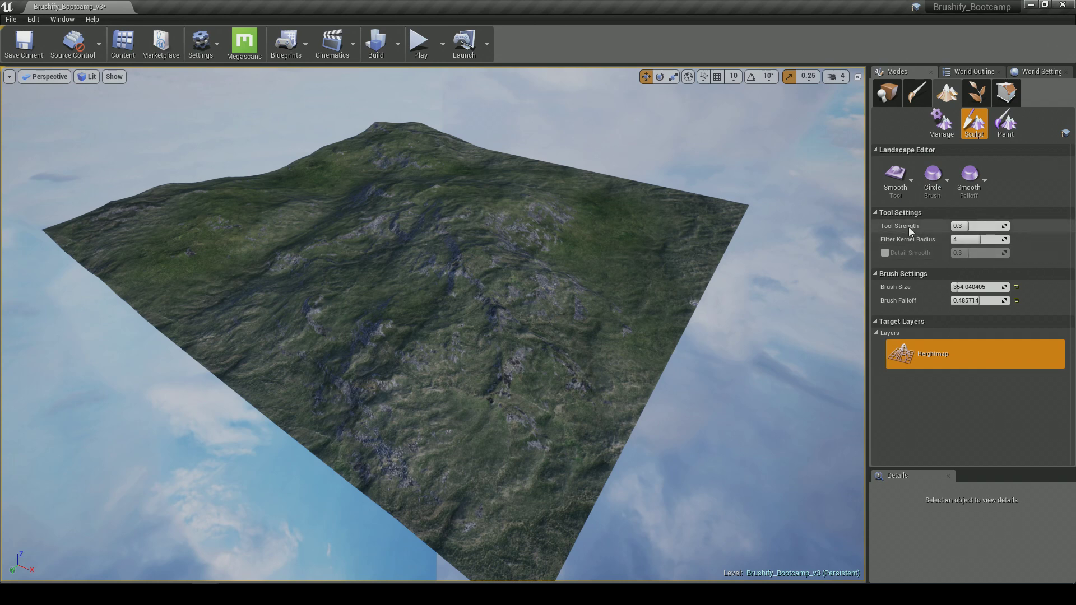
{"action": "left_click", "coordinate": [971, 226]}
{"action": "type", "text": "0.1"}
{"action": "key", "text": "Tab"}
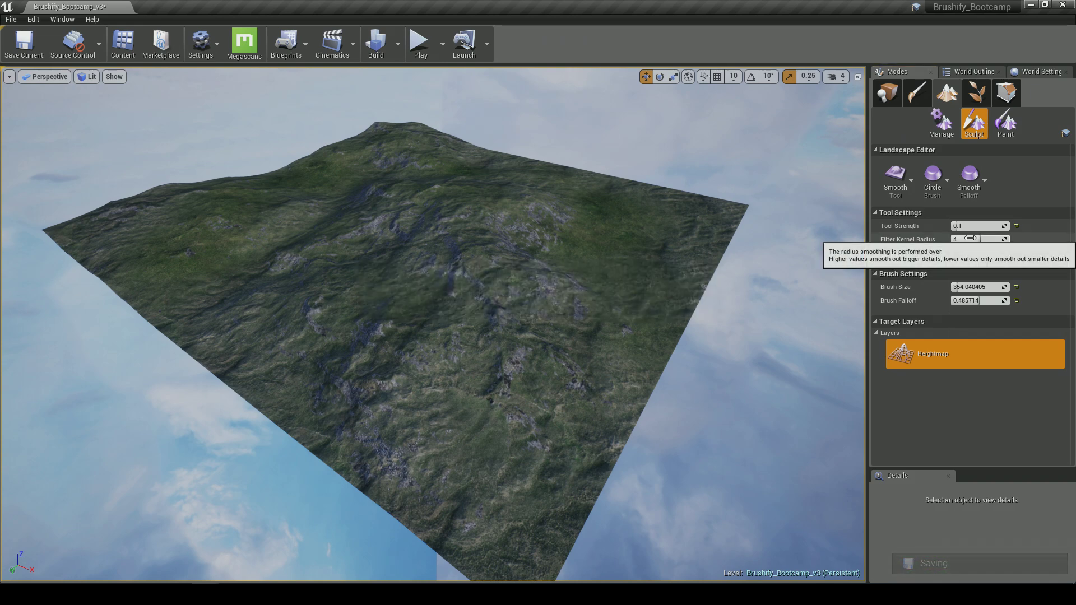
{"action": "mouse_move", "coordinate": [971, 238]}
{"action": "left_mouse_down"}
{"action": "mouse_move", "coordinate": [952, 240]}
{"action": "mouse_move", "coordinate": [1007, 240]}
{"action": "mouse_move", "coordinate": [953, 239]}
{"action": "mouse_move", "coordinate": [981, 242]}
{"action": "left_mouse_up"}
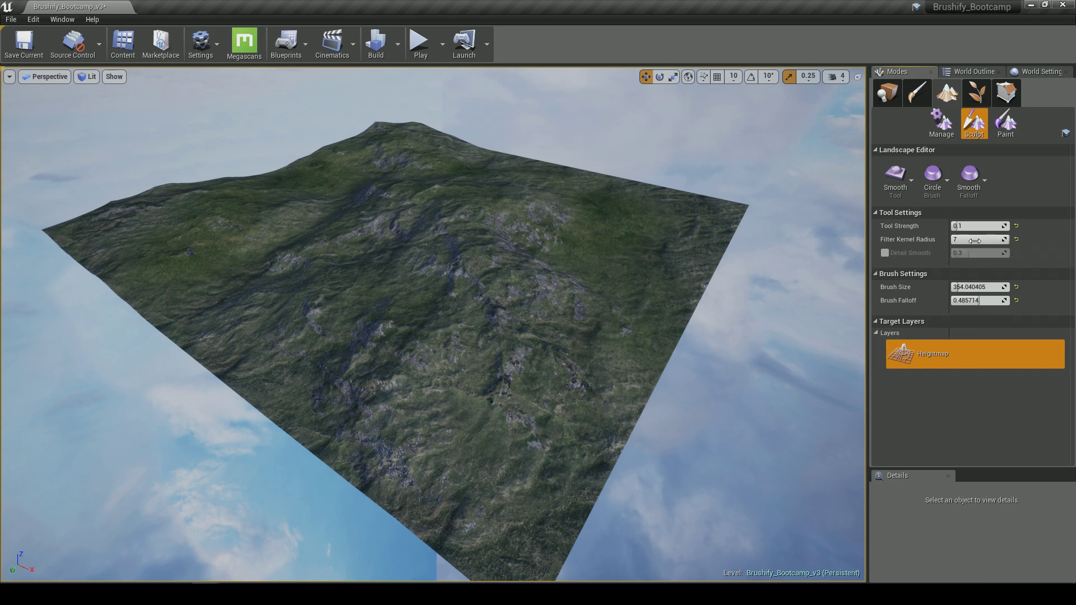
- Raise the smoothing strength to 1.0, set the brush size to 8192, and reset the brush falloff to 0.5
{"action": "left_click_drag", "start_coordinate": [966, 225], "coordinate": [1008, 226]}
{"action": "right_click_drag", "start_coordinate": [493, 360], "coordinate": [488, 376]}
{"action": "key", "text": "w"}
{"action": "left_click", "coordinate": [1017, 287]}
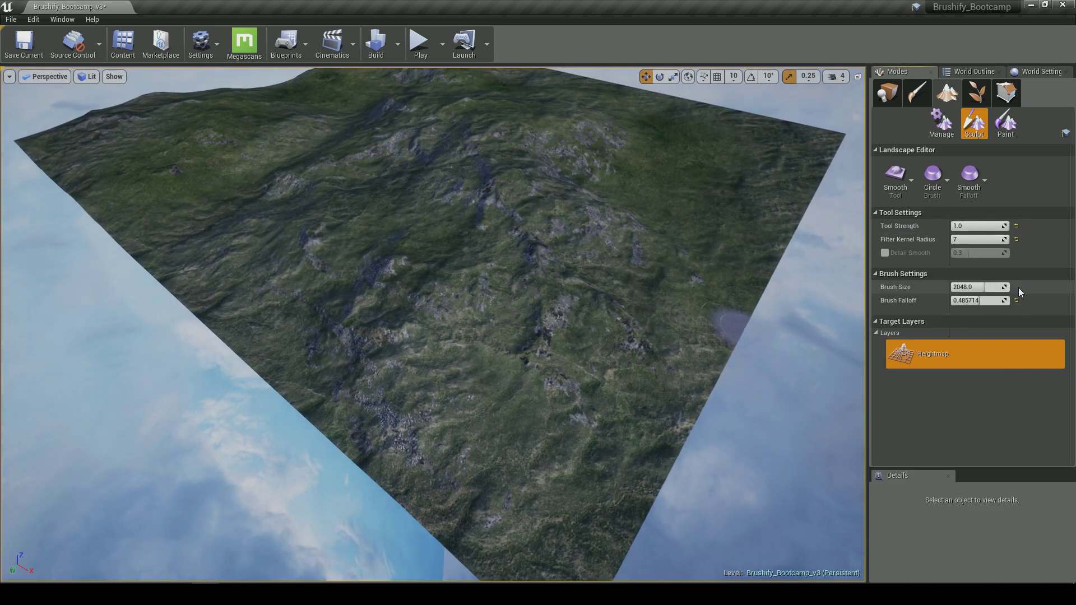
{"action": "left_click_drag", "start_coordinate": [986, 287], "coordinate": [1009, 286]}
{"action": "left_click", "coordinate": [1017, 301]}
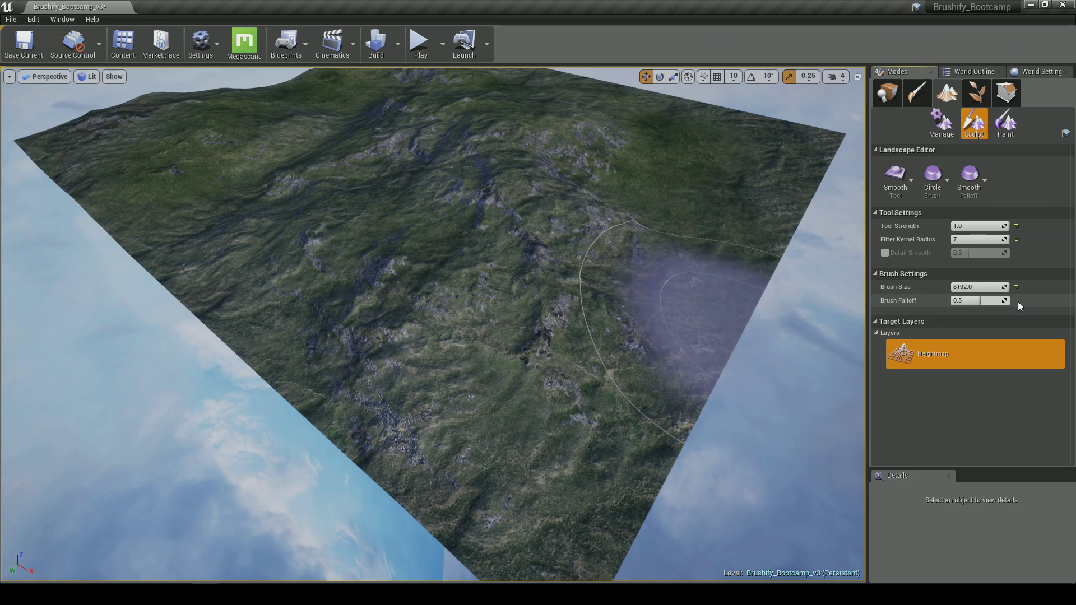
- Try smoothing the mountainside at filter kernel radius 7, inspect it, and undo the stroke
{"action": "right_click_drag", "start_coordinate": [497, 391], "coordinate": [493, 384]}
{"action": "key", "text": "w"}
{"action": "left_click_drag", "start_coordinate": [572, 283], "coordinate": [576, 278]}
{"action": "right_click_drag", "start_coordinate": [576, 278], "coordinate": [598, 279]}
{"action": "key", "text": "s"}
{"action": "right_click_drag", "start_coordinate": [476, 281], "coordinate": [469, 277]}
{"action": "right_click_drag", "start_coordinate": [701, 294], "coordinate": [695, 265]}
{"action": "key", "text": "ctrl+z"}
- Set the filter kernel radius to 1 and smooth the mountain ridge with it
{"action": "left_click", "coordinate": [978, 240]}
{"action": "type", "text": "1"}
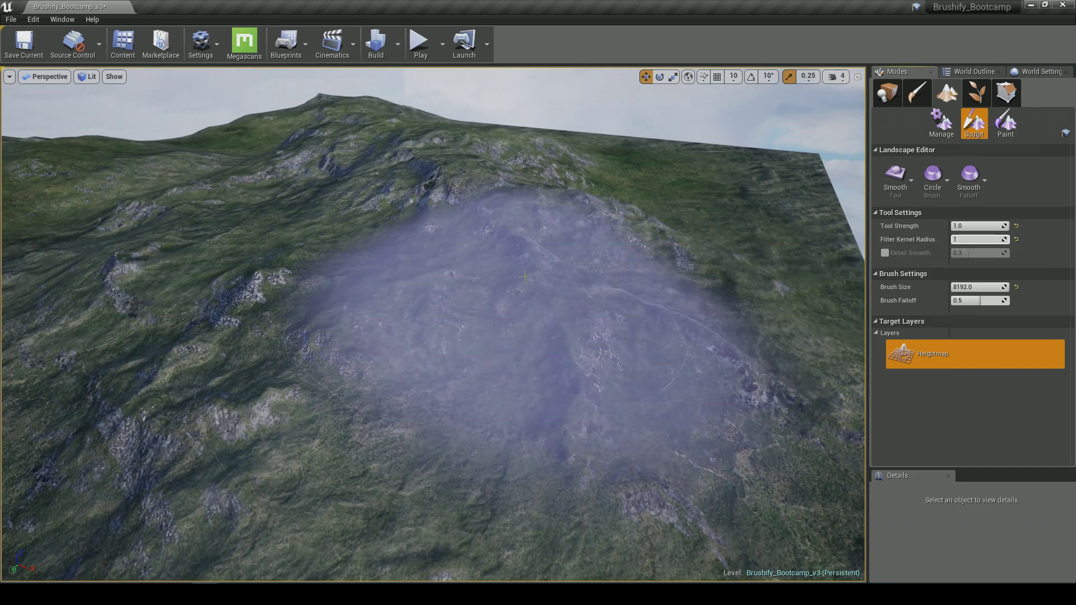
{"action": "key", "text": "Return"}
{"action": "right_click_drag", "start_coordinate": [657, 254], "coordinate": [640, 259]}
{"action": "right_click_drag", "start_coordinate": [402, 297], "coordinate": [396, 294]}
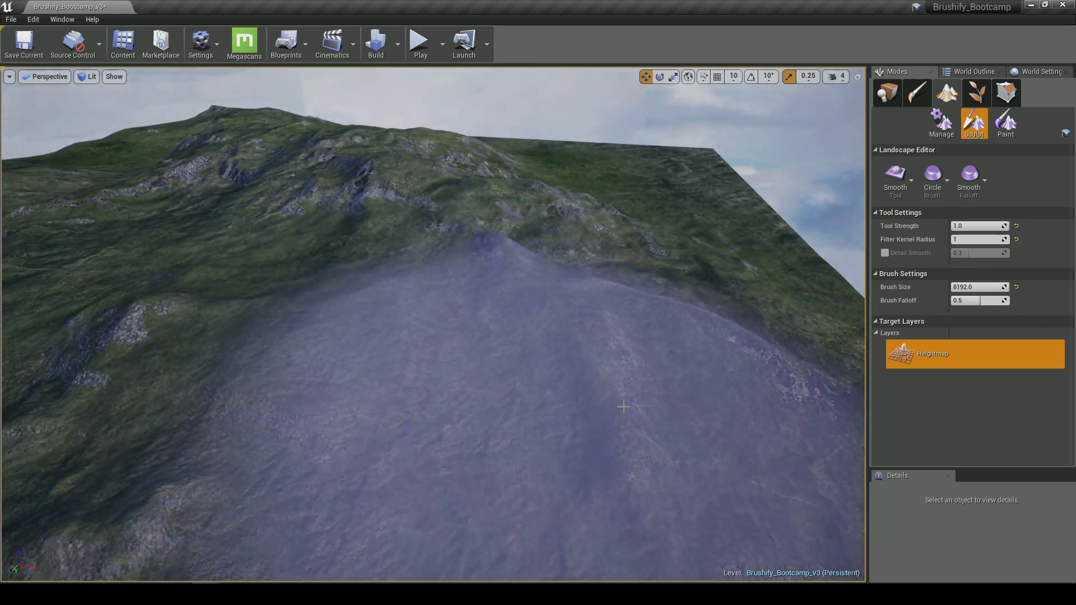
{"action": "right_click_drag", "start_coordinate": [496, 233], "coordinate": [491, 230]}
{"action": "mouse_move", "coordinate": [666, 168]}
{"action": "right_mouse_down"}
{"action": "mouse_move", "coordinate": [682, 176]}
{"action": "mouse_move", "coordinate": [697, 164]}
{"action": "right_mouse_up"}
- Undo the smoothing strokes on the mountain to restore its rocky detail
{"action": "key", "text": "ctrl+z"}
{"action": "key", "text": "ctrl+z"}
{"action": "key", "text": "ctrl+z"}
{"action": "key", "text": "ctrl+z"}
{"action": "key", "text": "ctrl+z"}
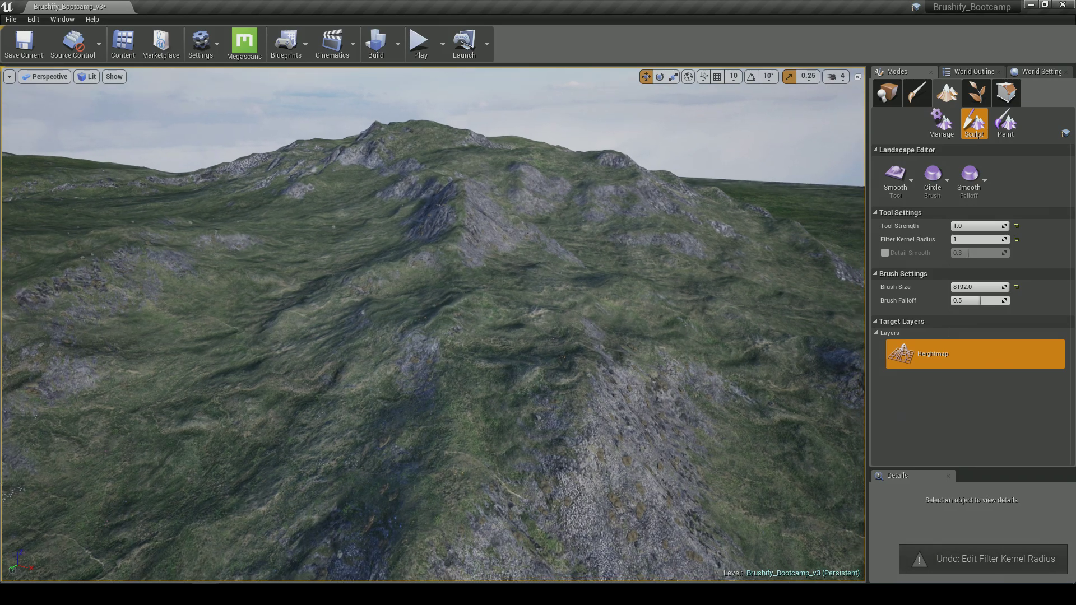
- Enable Detail Smooth and set its value to 0.0
{"action": "mouse_move", "coordinate": [677, 233]}
{"action": "right_mouse_down"}
{"action": "mouse_move", "coordinate": [695, 303]}
{"action": "mouse_move", "coordinate": [762, 303]}
{"action": "mouse_move", "coordinate": [717, 247]}
{"action": "right_mouse_up"}
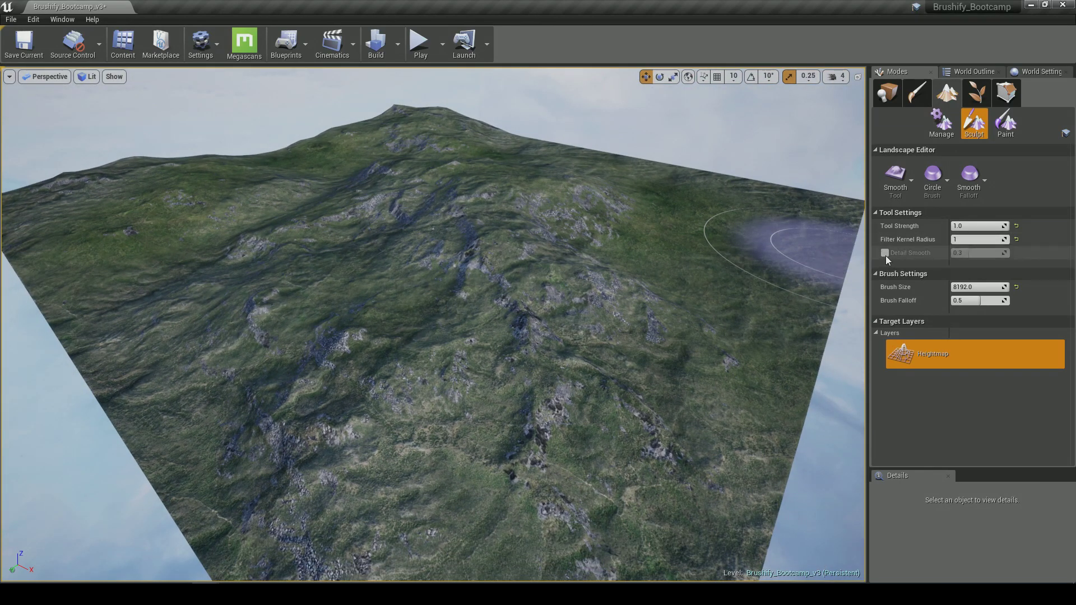
{"action": "left_click", "coordinate": [884, 253]}
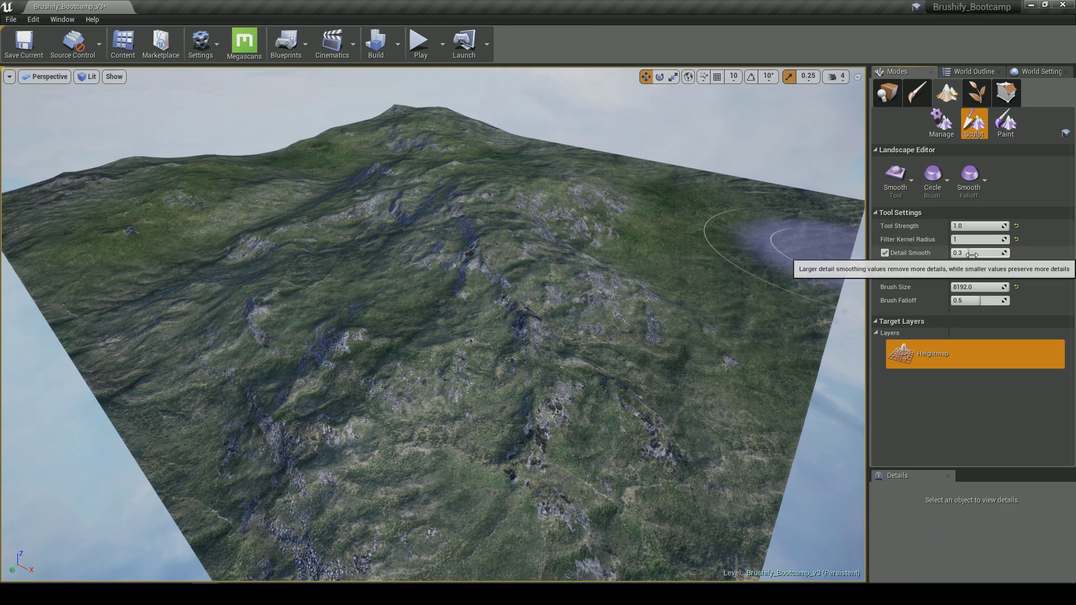
{"action": "left_click_drag", "start_coordinate": [987, 253], "coordinate": [966, 254]}
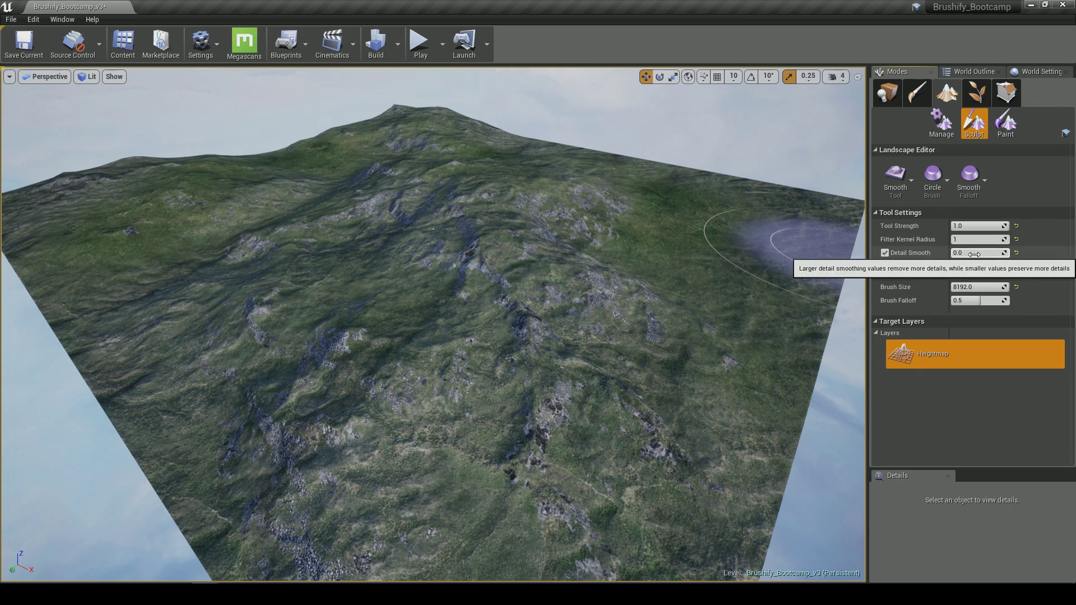
- Smooth the mountain ridge with Detail Smooth at 0.0 and inspect the slope up close
{"action": "right_click_drag", "start_coordinate": [625, 313], "coordinate": [687, 264]}
{"action": "key", "text": "w"}
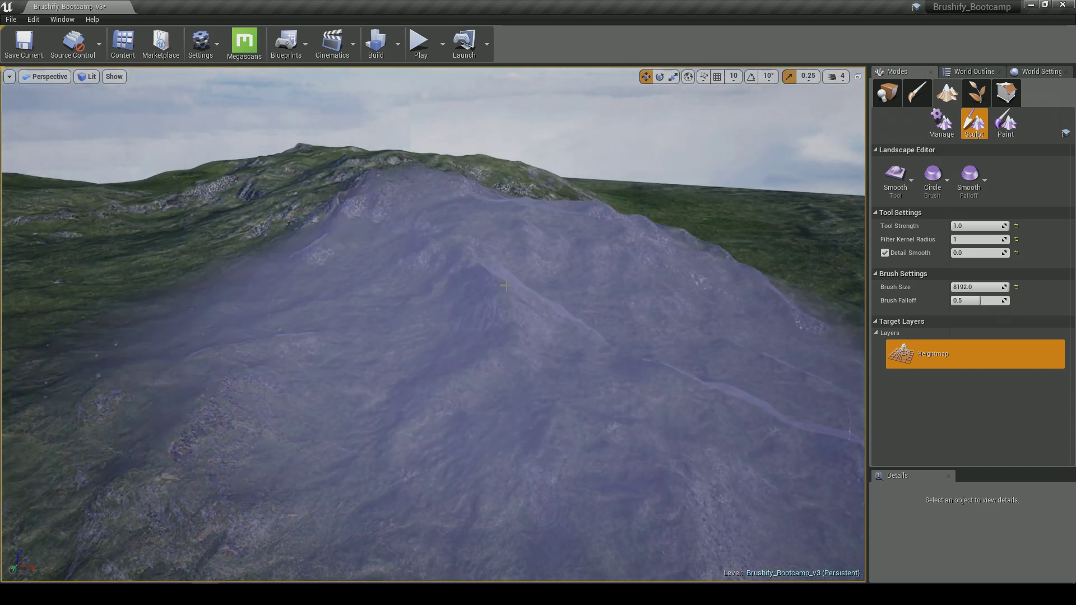
{"action": "right_click_drag", "start_coordinate": [459, 305], "coordinate": [458, 288]}
{"action": "key", "text": "s"}
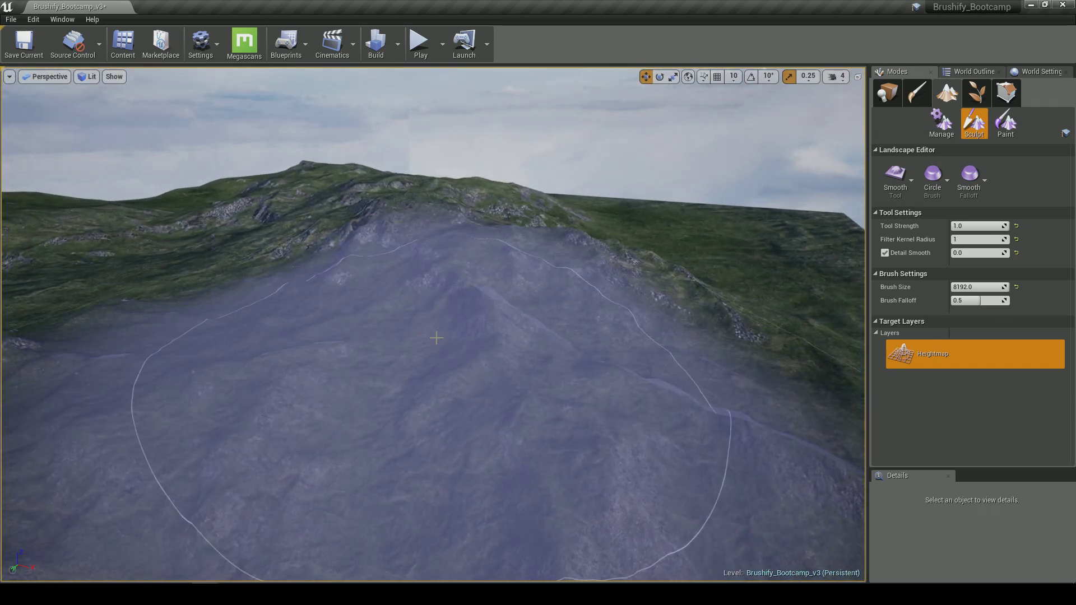
{"action": "key", "text": "w"}
{"action": "mouse_move", "coordinate": [436, 342]}
{"action": "right_mouse_down"}
{"action": "mouse_move", "coordinate": [473, 360]}
{"action": "mouse_move", "coordinate": [525, 313]}
{"action": "right_mouse_up"}
{"action": "key", "text": "w"}
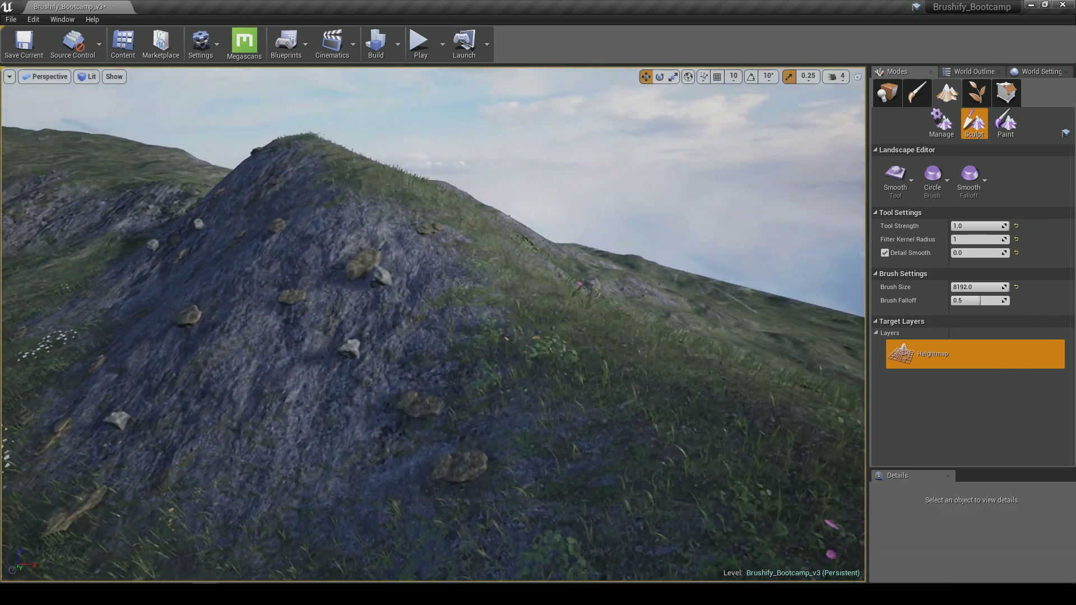
{"action": "mouse_move", "coordinate": [565, 218]}
{"action": "right_mouse_down"}
{"action": "mouse_move", "coordinate": [554, 195]}
{"action": "mouse_move", "coordinate": [547, 234]}
{"action": "mouse_move", "coordinate": [551, 221]}
{"action": "right_mouse_up"}
{"action": "key", "text": "w"}
- Undo the detail smoothing strokes on the ridge
{"action": "key", "text": "ctrl+z"}
{"action": "key", "text": "ctrl+z"}
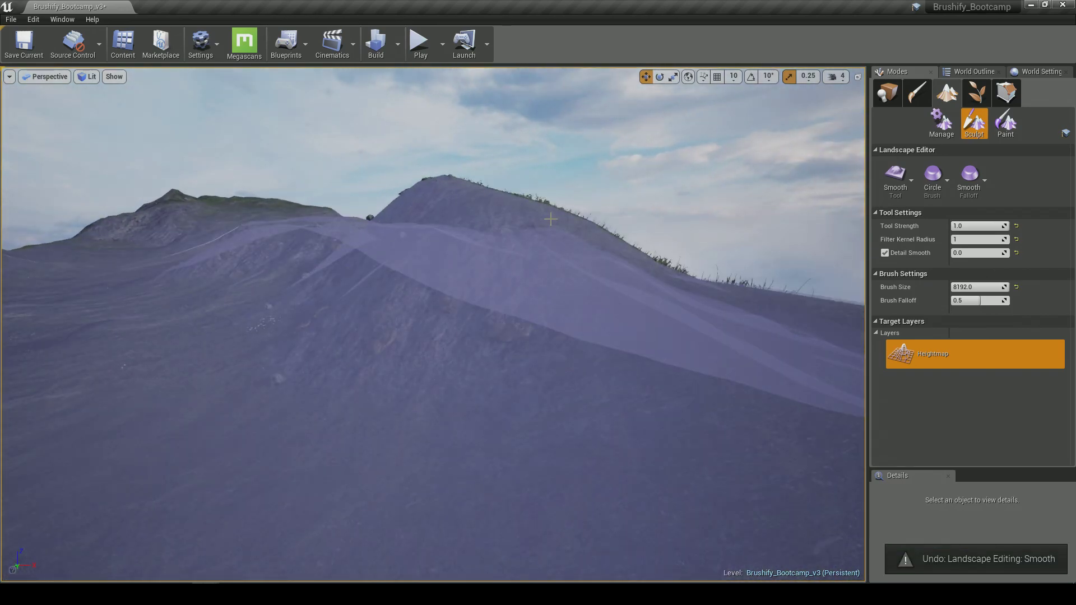
{"action": "key", "text": "ctrl+z"}
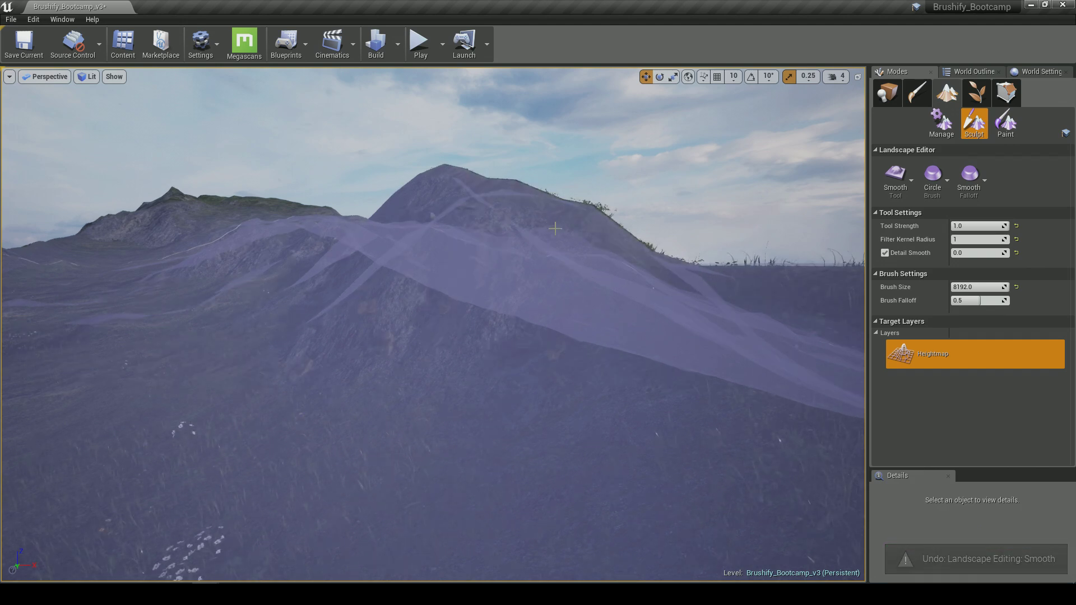
{"action": "key", "text": "ctrl+z"}
{"action": "mouse_move", "coordinate": [507, 292]}
{"action": "right_mouse_down"}
{"action": "mouse_move", "coordinate": [511, 310]}
{"action": "mouse_move", "coordinate": [470, 275]}
{"action": "right_mouse_up"}
{"action": "key", "text": "s"}
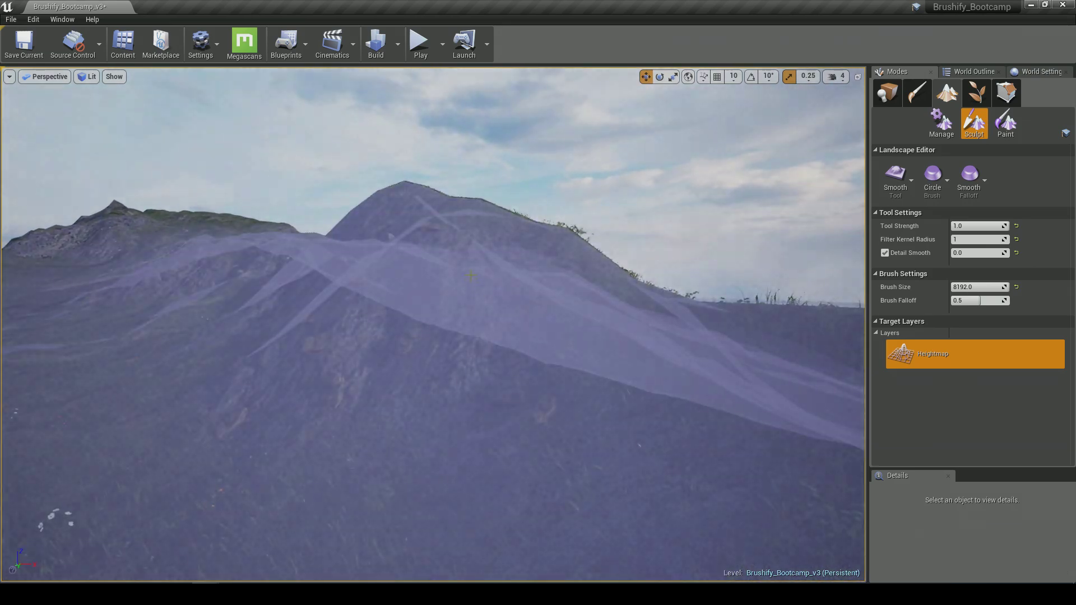
- Set the brush size to 65536 and smooth the whole landscape with Detail Smooth at 0.0, checking the surrounding hills
{"action": "left_click", "coordinate": [965, 227]}
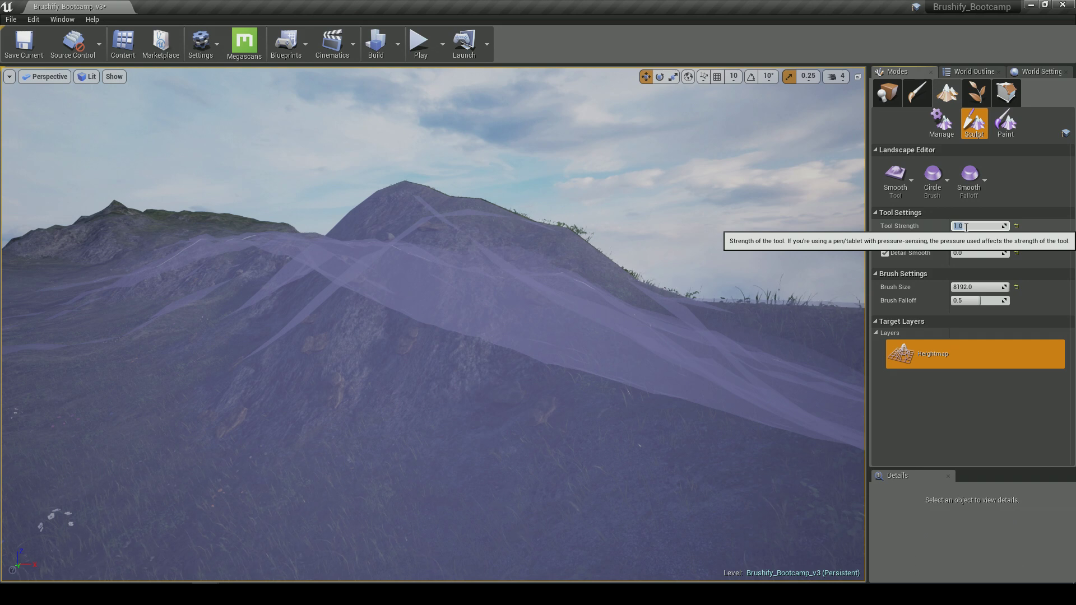
{"action": "left_click", "coordinate": [975, 287]}
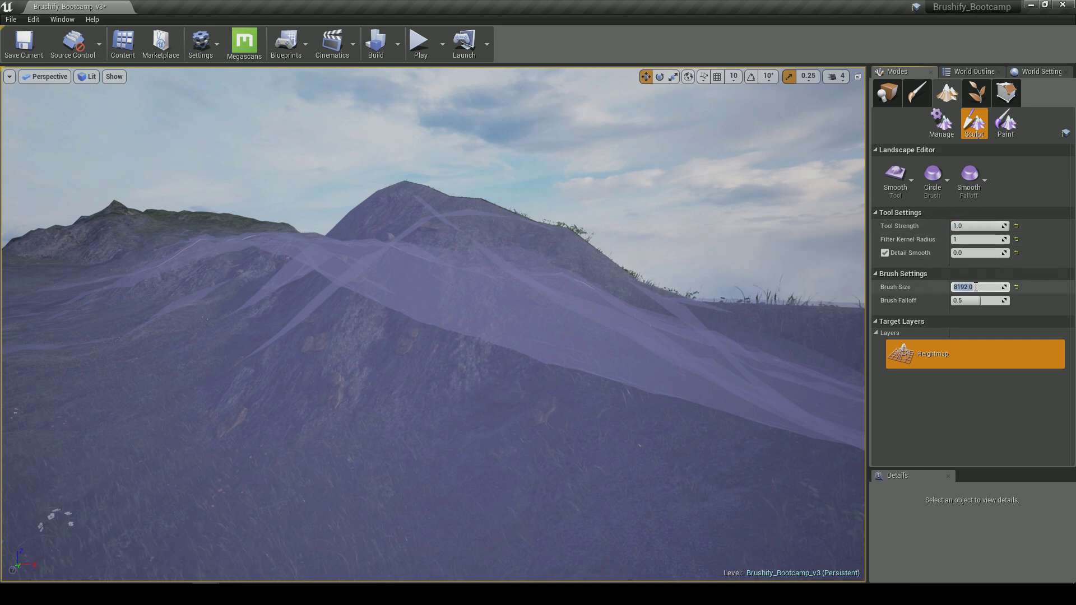
{"action": "type", "text": "69000"}
{"action": "key", "text": "Return"}
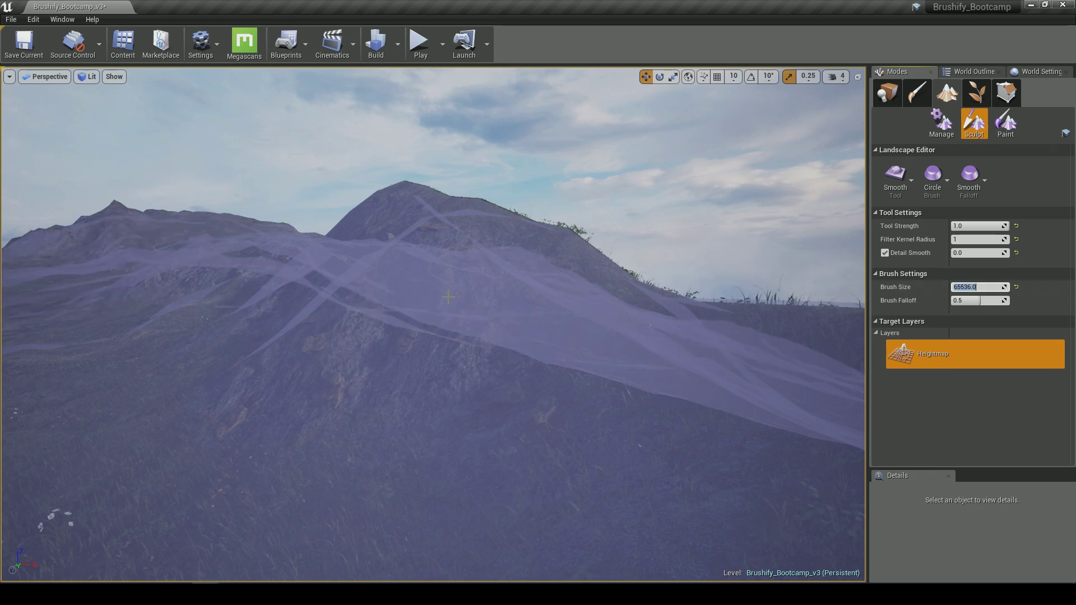
{"action": "right_click_drag", "start_coordinate": [412, 294], "coordinate": [399, 288]}
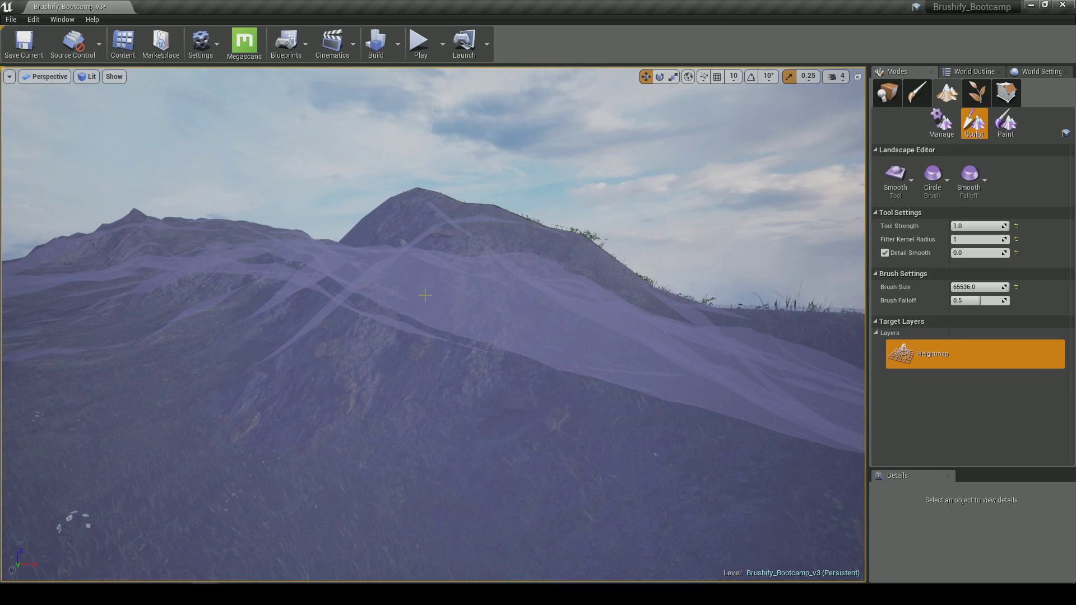
{"action": "left_click", "coordinate": [424, 295]}
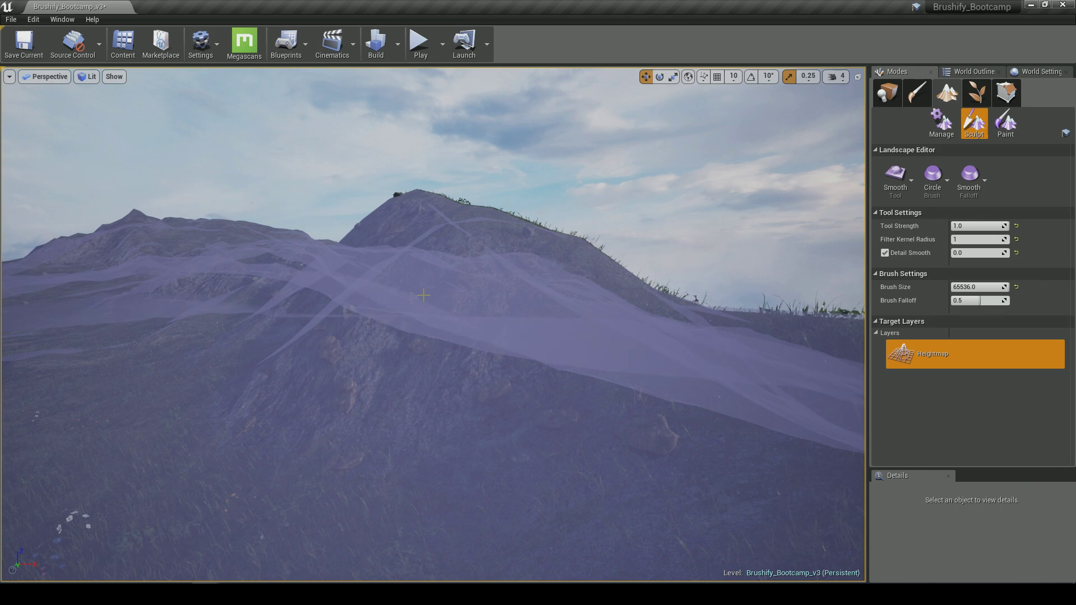
{"action": "left_click", "coordinate": [423, 296]}
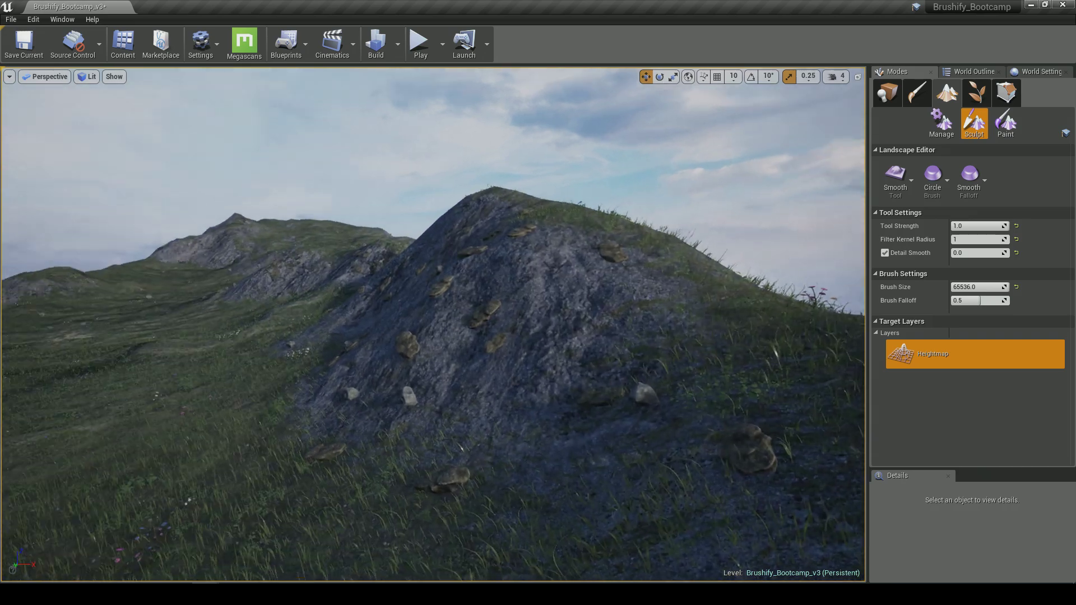
{"action": "mouse_move", "coordinate": [411, 295]}
{"action": "right_mouse_down"}
{"action": "mouse_move", "coordinate": [314, 295]}
{"action": "mouse_move", "coordinate": [411, 294]}
{"action": "right_mouse_up"}
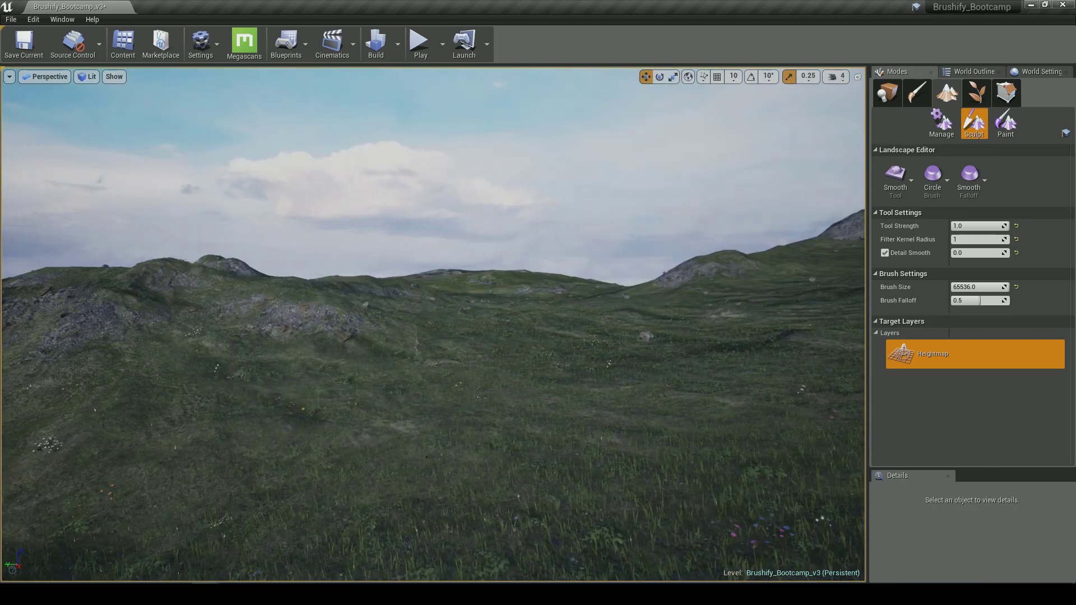
{"action": "mouse_move", "coordinate": [410, 294]}
{"action": "right_mouse_down"}
{"action": "mouse_move", "coordinate": [473, 280]}
{"action": "mouse_move", "coordinate": [410, 295]}
{"action": "right_mouse_up"}
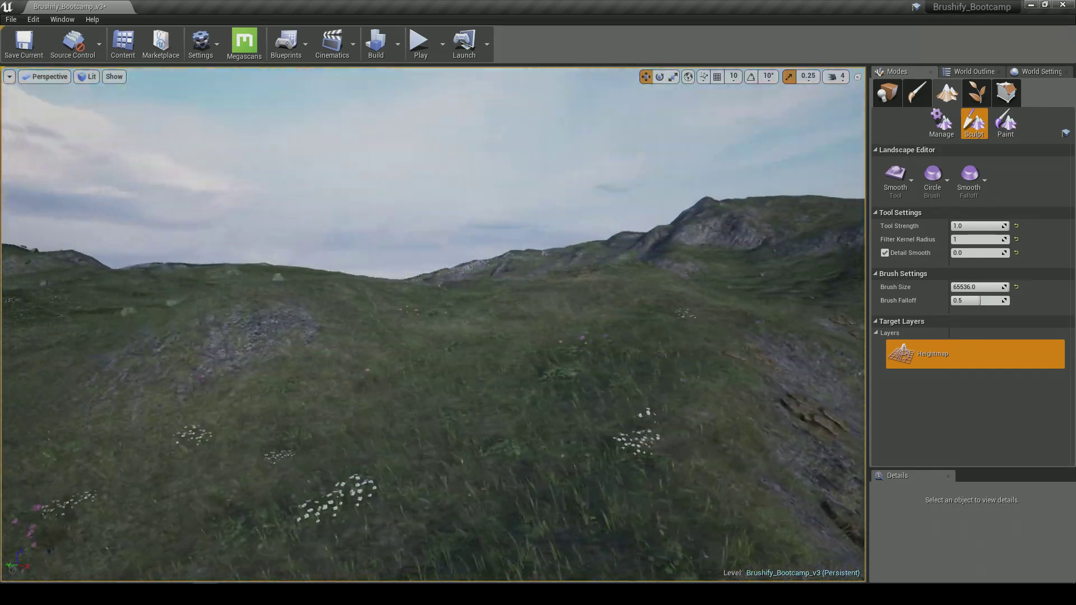
{"action": "right_click_drag", "start_coordinate": [410, 294], "coordinate": [410, 294]}
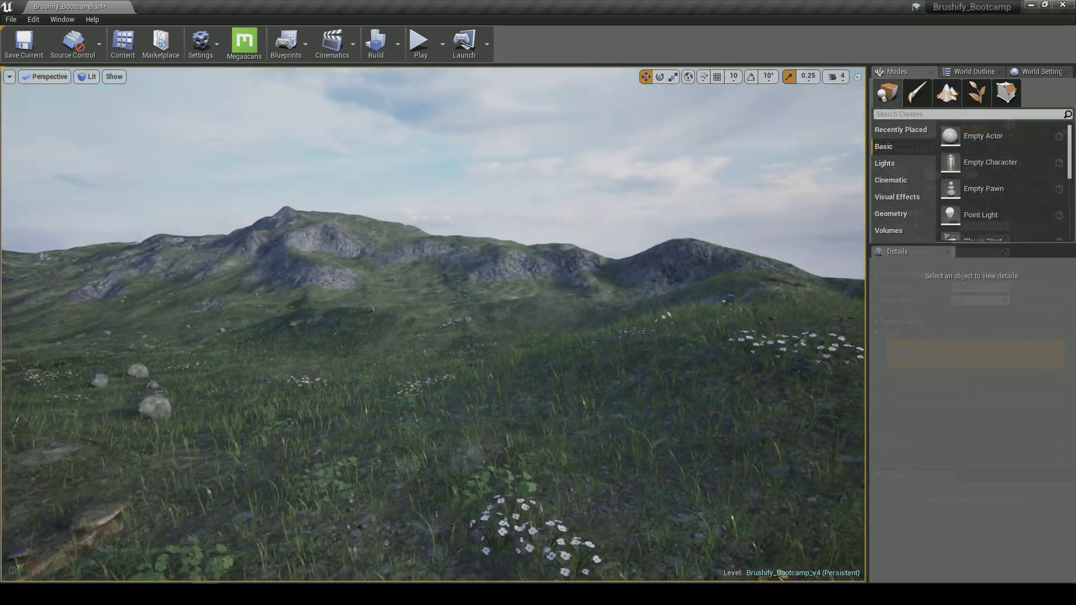
- Play-test the level from the rocky ridge, running the character along the crest and grassy slopes, and end the session
{"action": "right_click_drag", "start_coordinate": [516, 256], "coordinate": [397, 278]}
{"action": "right_click_drag", "start_coordinate": [492, 163], "coordinate": [493, 163]}
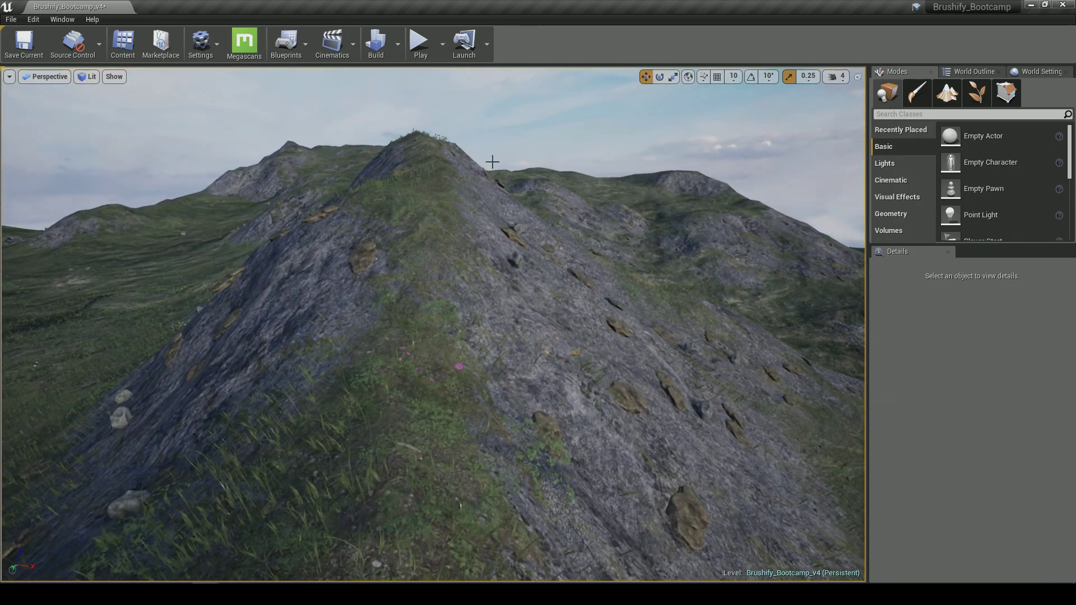
{"action": "left_click", "coordinate": [417, 45]}
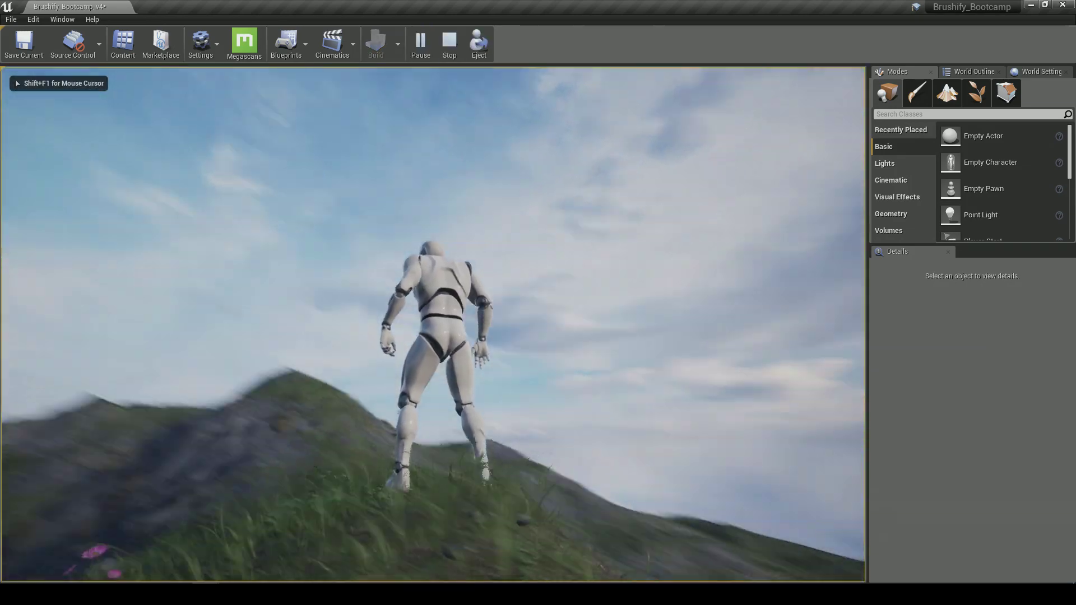
{"action": "key", "text": "s"}
{"action": "key", "text": "d"}
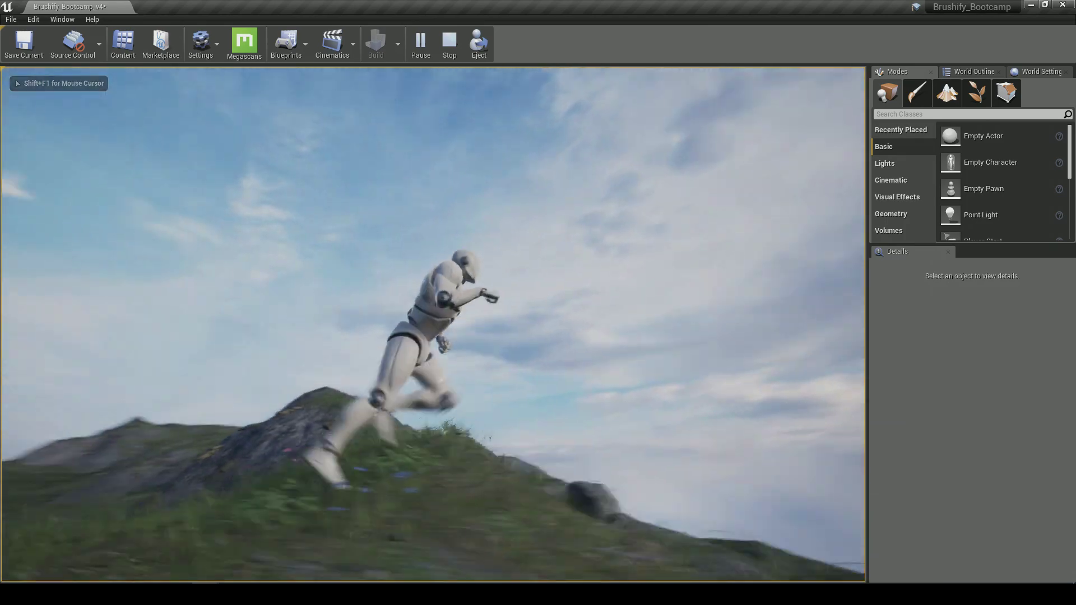
{"action": "key", "text": "w"}
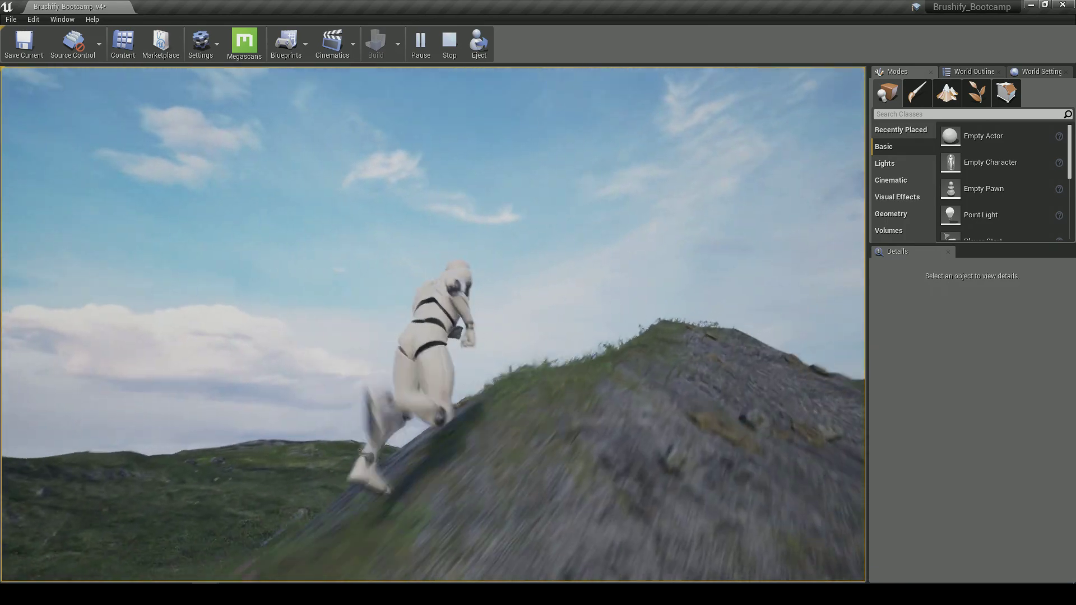
{"action": "key", "text": "w"}
{"action": "key", "text": "w"}
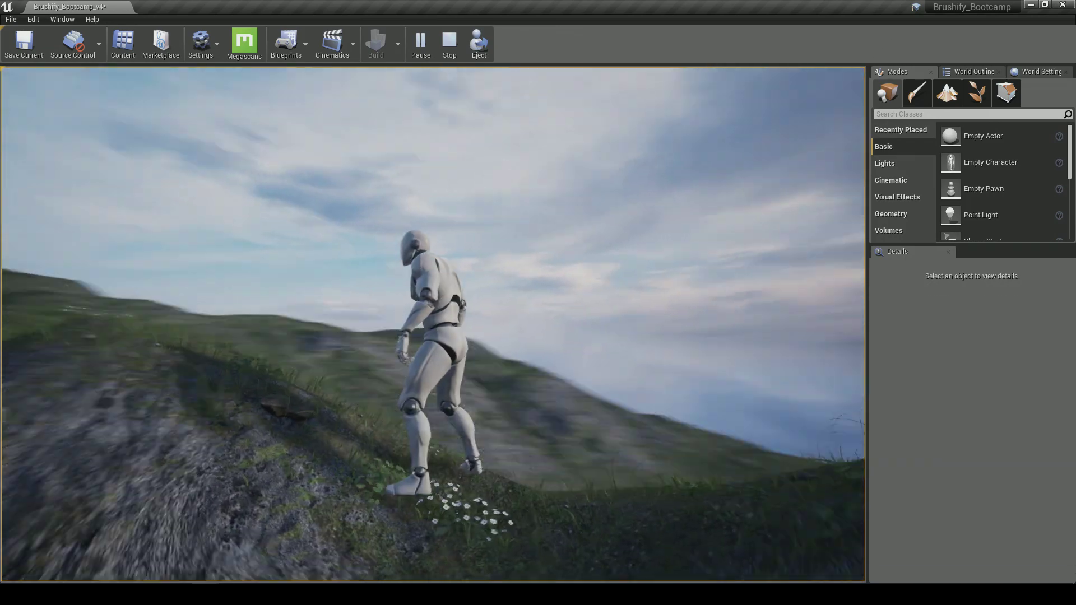
{"action": "key", "text": "w"}
{"action": "key", "text": "d"}
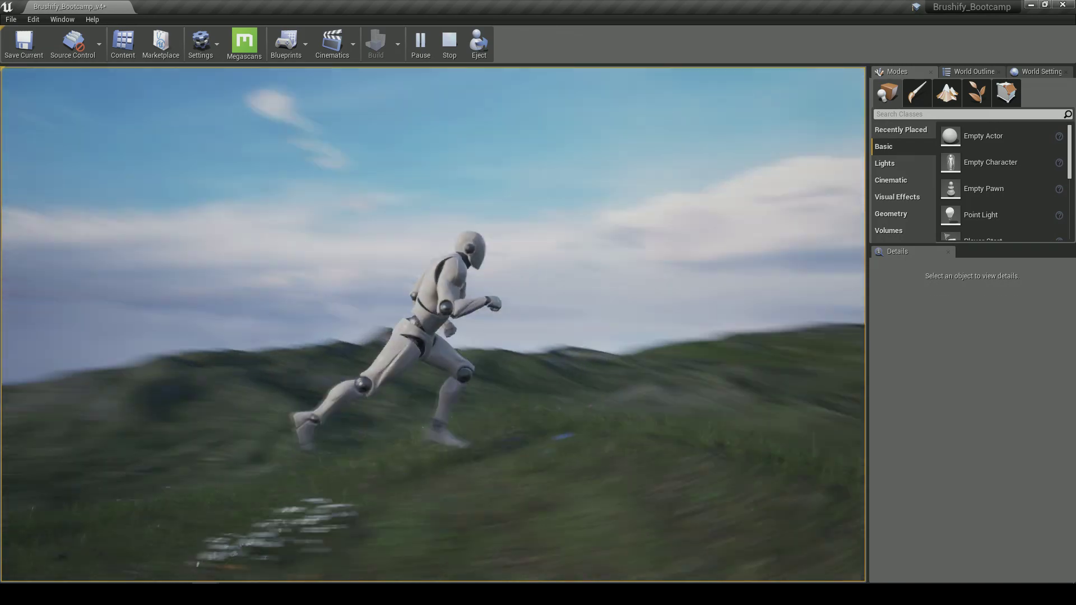
{"action": "key", "text": "w"}
{"action": "key", "text": "w"}
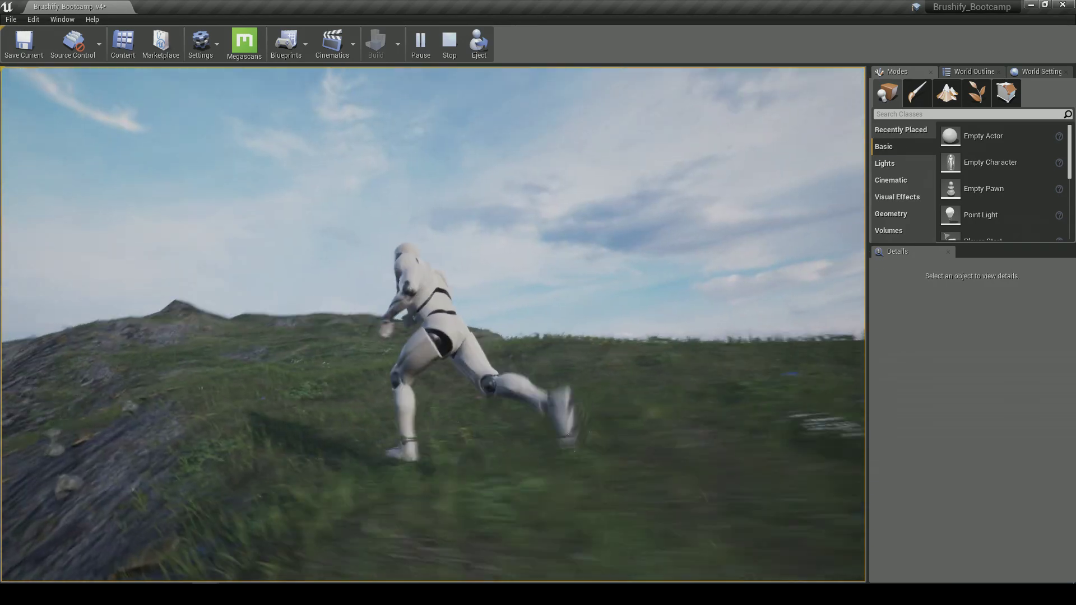
{"action": "key", "text": "w"}
{"action": "key", "text": "w"}
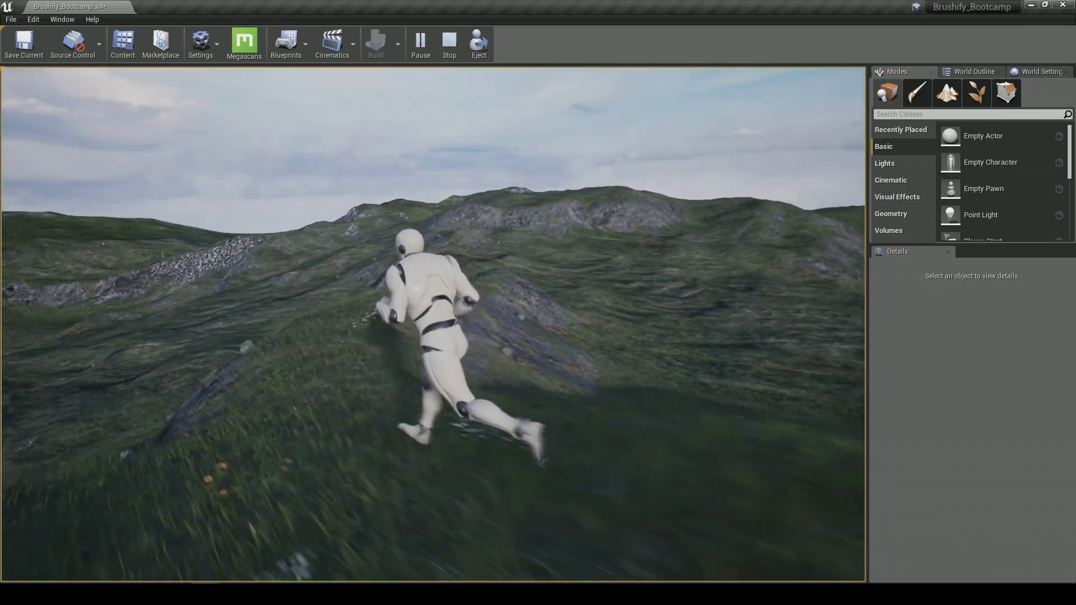
{"action": "key", "text": "w"}
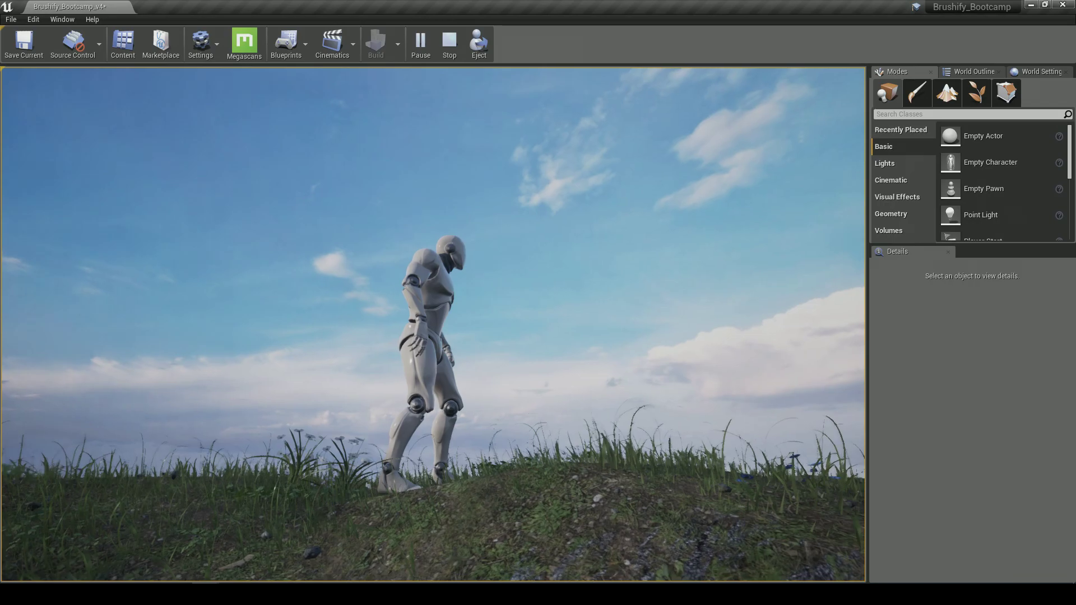
{"action": "key", "text": "w"}
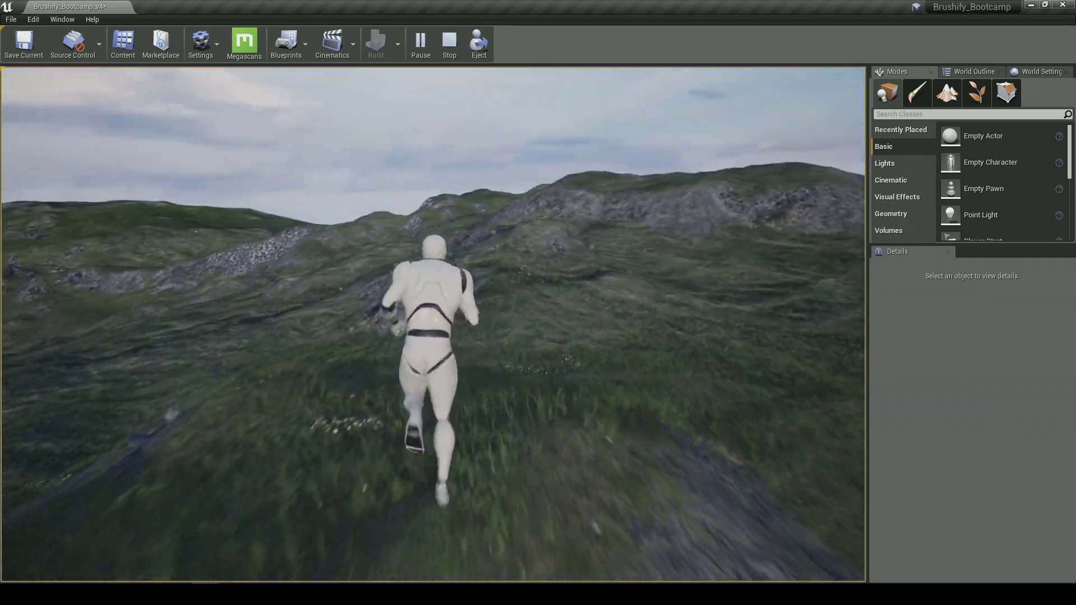
{"action": "key", "text": "Escape"}
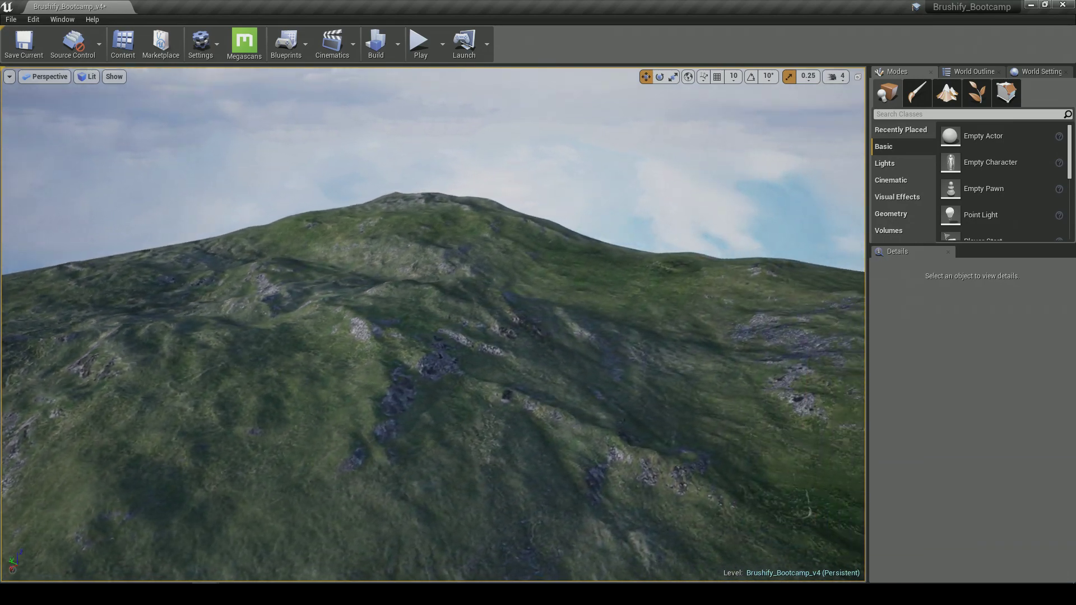
- Fly over the entire landscape to examine its overall shape, and return to the rocky ridge for a close view
{"action": "key", "text": "d"}
{"action": "right_click_drag", "start_coordinate": [433, 325], "coordinate": [347, 325]}
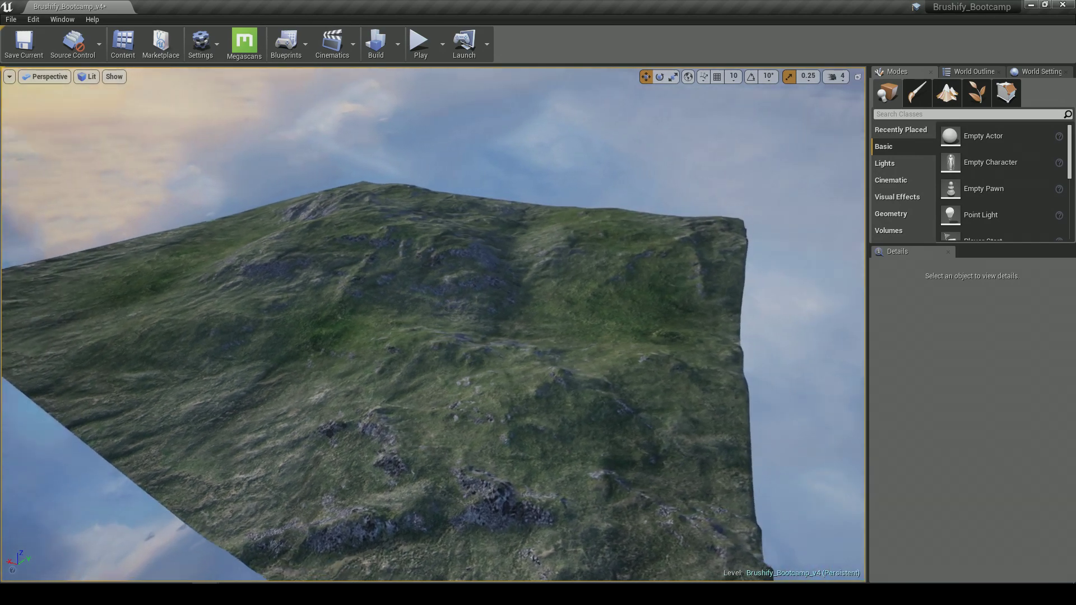
{"action": "right_click_drag", "start_coordinate": [449, 241], "coordinate": [392, 242]}
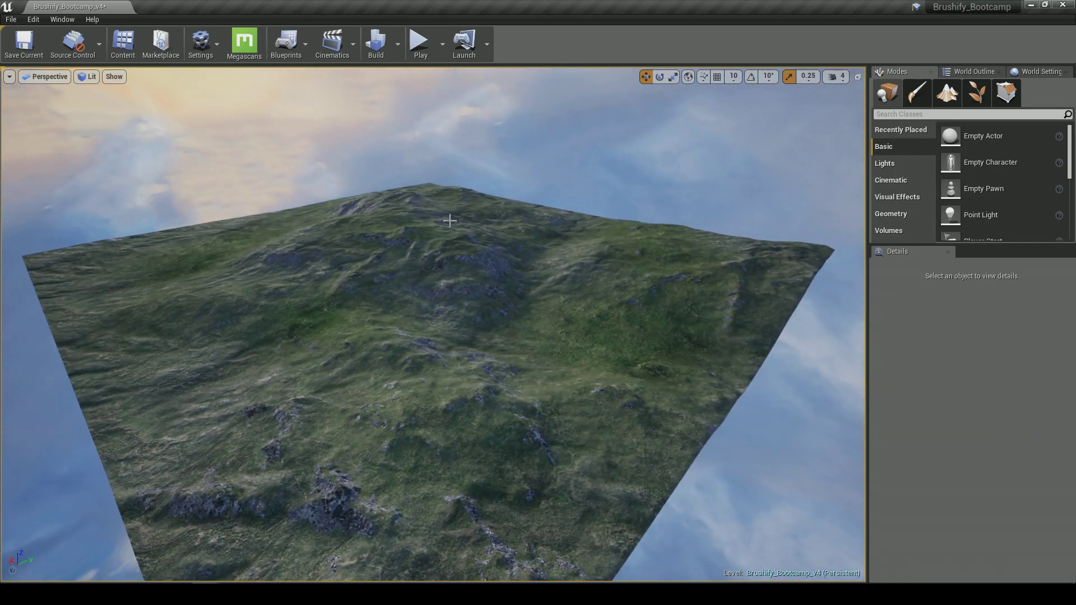
{"action": "right_click_drag", "start_coordinate": [438, 402], "coordinate": [123, 272]}
{"action": "key", "text": "w"}
{"action": "key", "text": "w"}
{"action": "key", "text": "w"}
{"action": "key", "text": "d"}
{"action": "key", "text": "w"}
{"action": "key", "text": "s"}
{"action": "key", "text": "w"}
{"action": "mouse_move", "coordinate": [460, 381]}
{"action": "right_mouse_down"}
{"action": "mouse_move", "coordinate": [532, 415]}
{"action": "mouse_move", "coordinate": [488, 412]}
{"action": "mouse_move", "coordinate": [460, 381]}
{"action": "right_mouse_up"}
{"action": "right_click_drag", "start_coordinate": [484, 286], "coordinate": [396, 290]}
{"action": "key", "text": "w"}
{"action": "right_click_drag", "start_coordinate": [464, 351], "coordinate": [451, 345]}
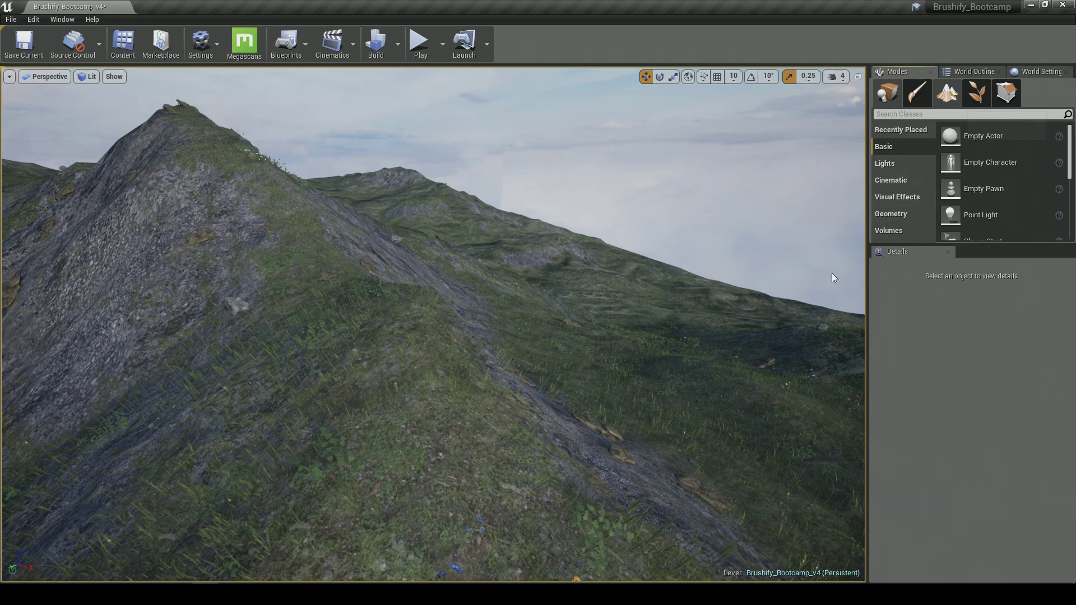
- Return to landscape sculpting and reduce the Smooth tool's brush size to about 431 for local work on the ridge
{"action": "key", "text": "shift+3"}
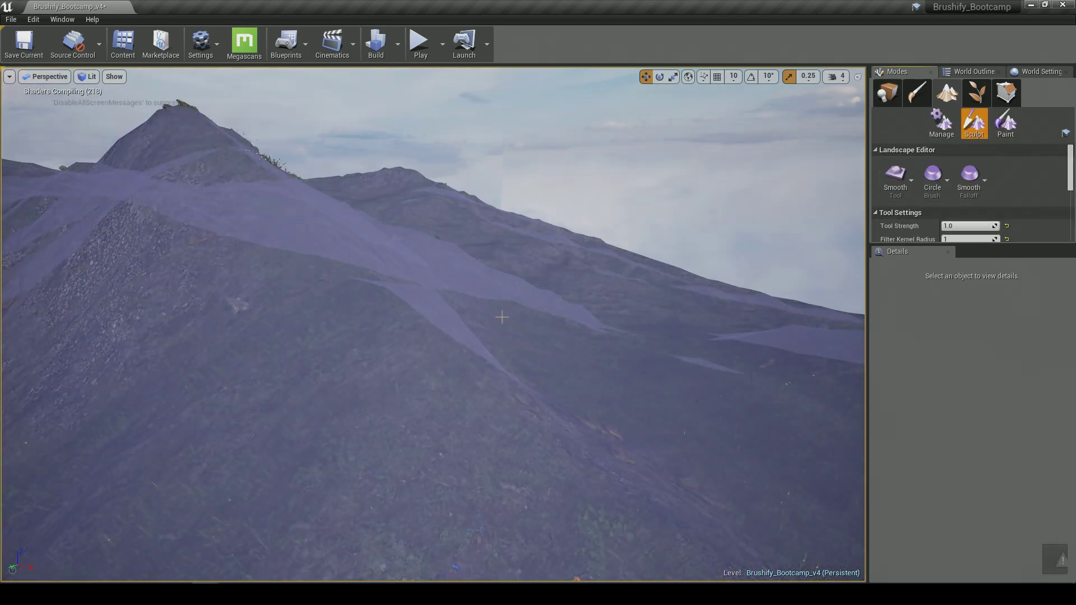
{"action": "scroll", "coordinate": [1006, 208], "scroll_direction": "down", "scroll_amount": 3}
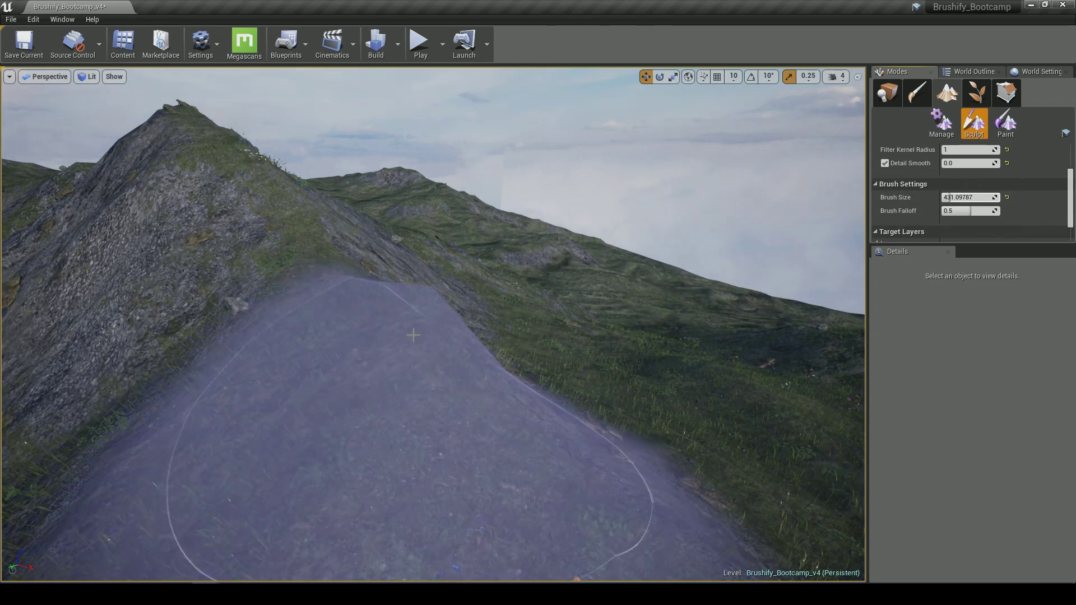
{"action": "right_click_drag", "start_coordinate": [582, 318], "coordinate": [745, 313]}
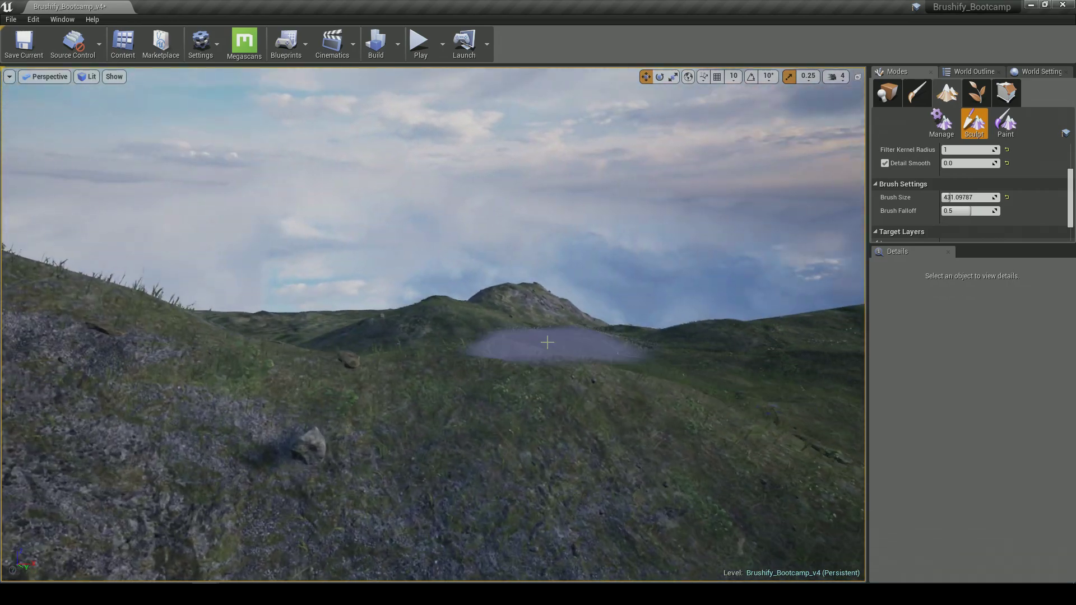
- Switch to Place mode and play-test the character at the ridge's narrow crest, ending the session facing the rocky slope
{"action": "right_click_drag", "start_coordinate": [516, 348], "coordinate": [651, 336]}
{"action": "key", "text": "shift+1"}
{"action": "left_click", "coordinate": [416, 59]}
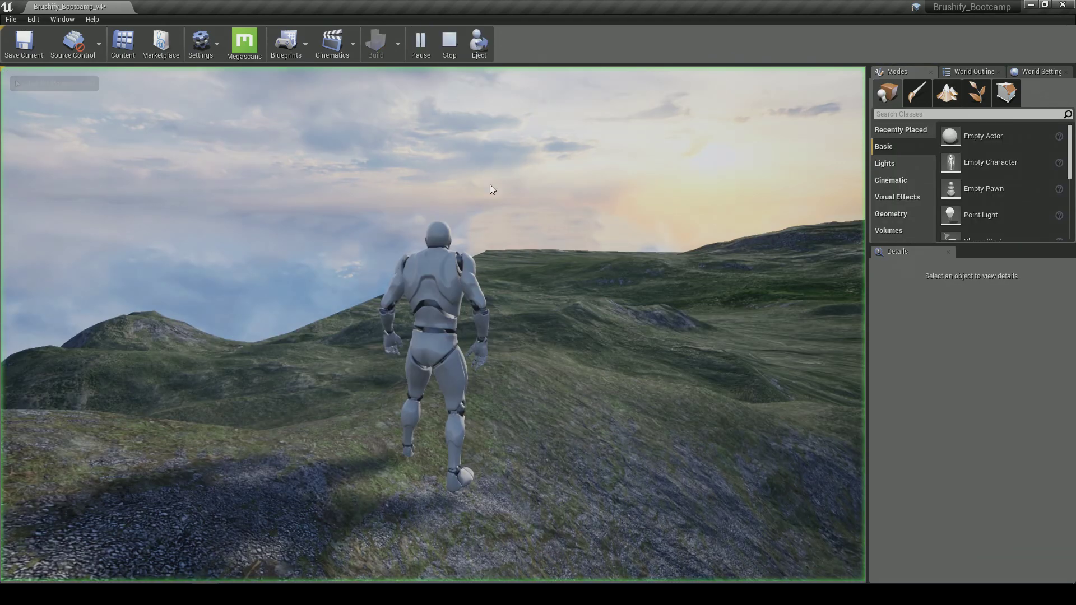
{"action": "key", "text": "w"}
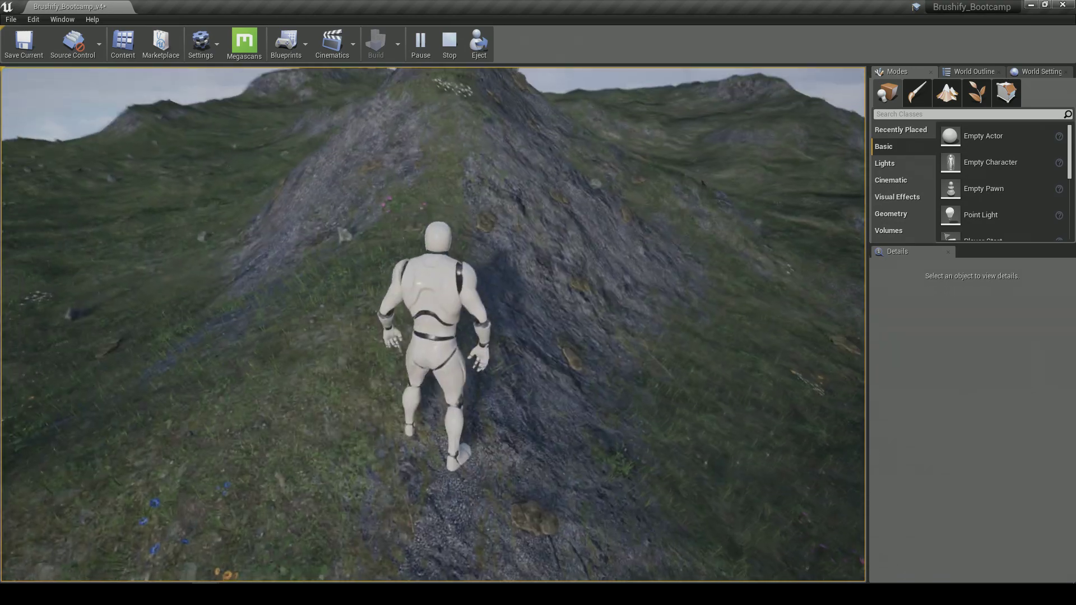
{"action": "key", "text": "Escape"}
- Place the S_Rock_01 mesh from the Cliffs Rock_01 folder on the ridge and put the content browser away
{"action": "left_click", "coordinate": [122, 43]}
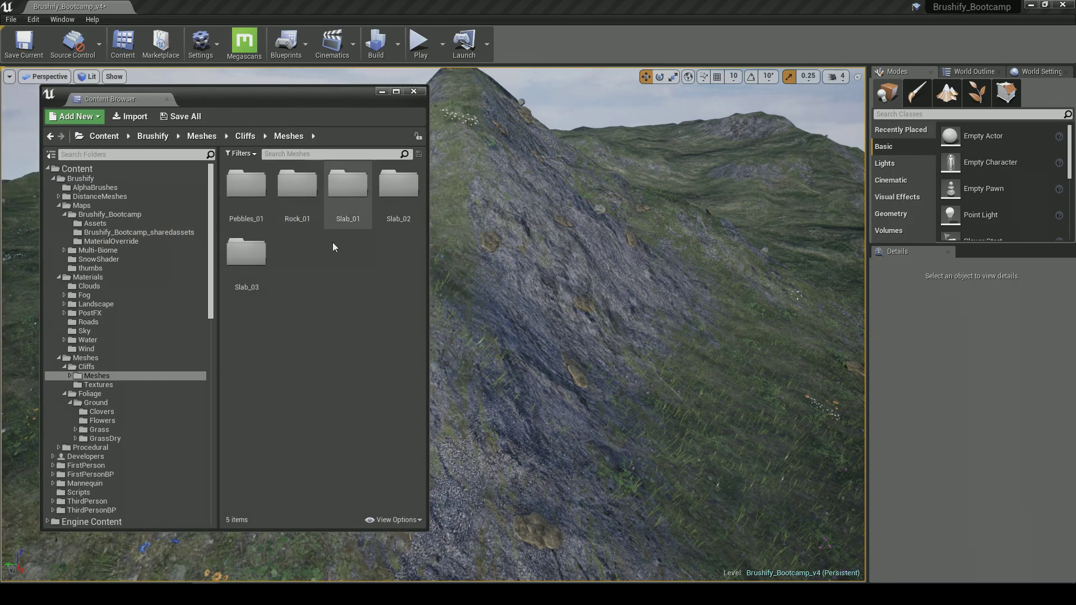
{"action": "double_click", "coordinate": [296, 209]}
{"action": "left_click_drag", "start_coordinate": [297, 255], "coordinate": [493, 325]}
{"action": "left_click", "coordinate": [381, 90]}
- Tilt the rock by about 28 degrees and move it so it sits partly embedded in the ridge's rocky side
{"action": "key", "text": "f"}
{"action": "key", "text": "e"}
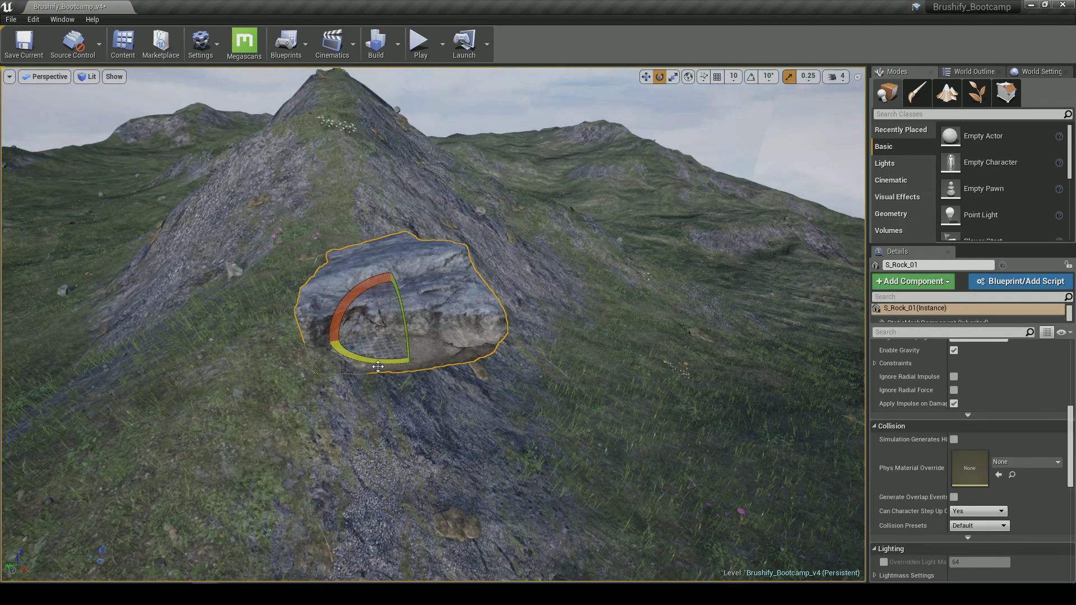
{"action": "left_click_drag", "start_coordinate": [365, 291], "coordinate": [420, 275]}
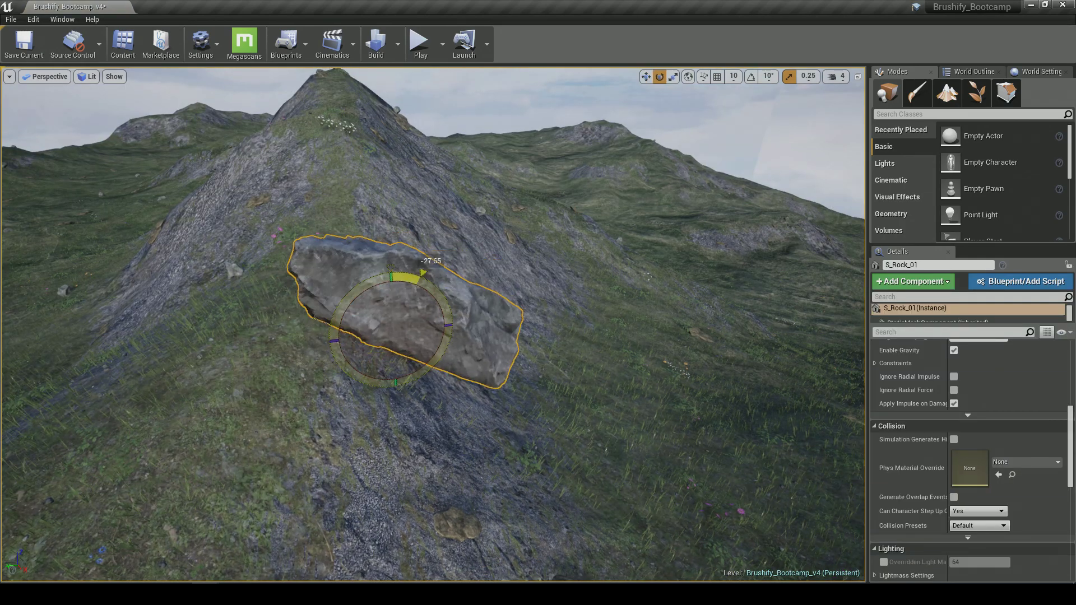
{"action": "left_click_drag", "start_coordinate": [385, 335], "coordinate": [294, 406]}
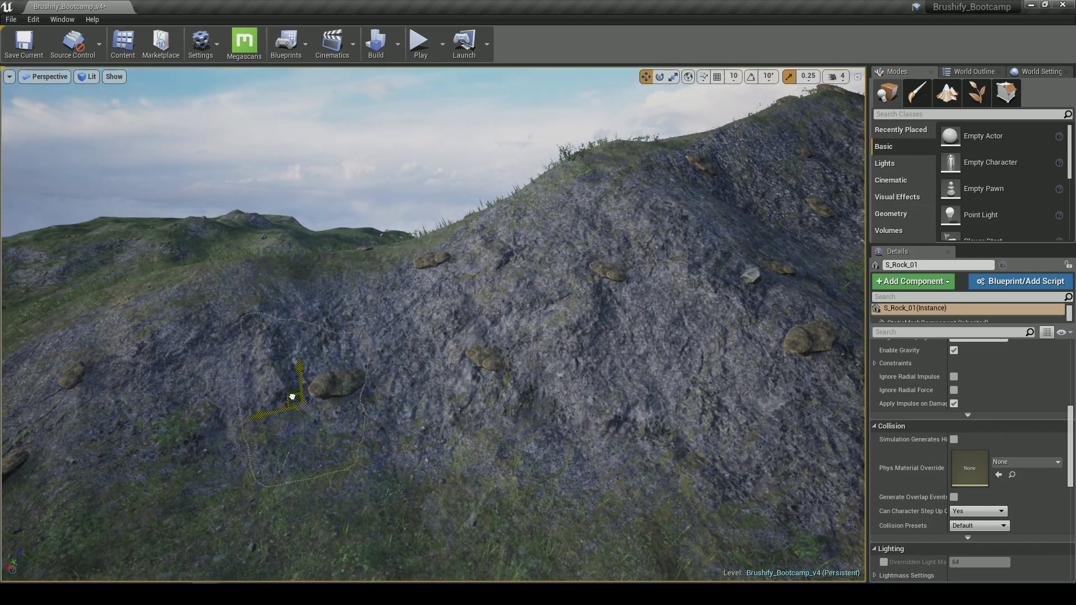
{"action": "left_click_drag", "start_coordinate": [276, 273], "coordinate": [265, 331]}
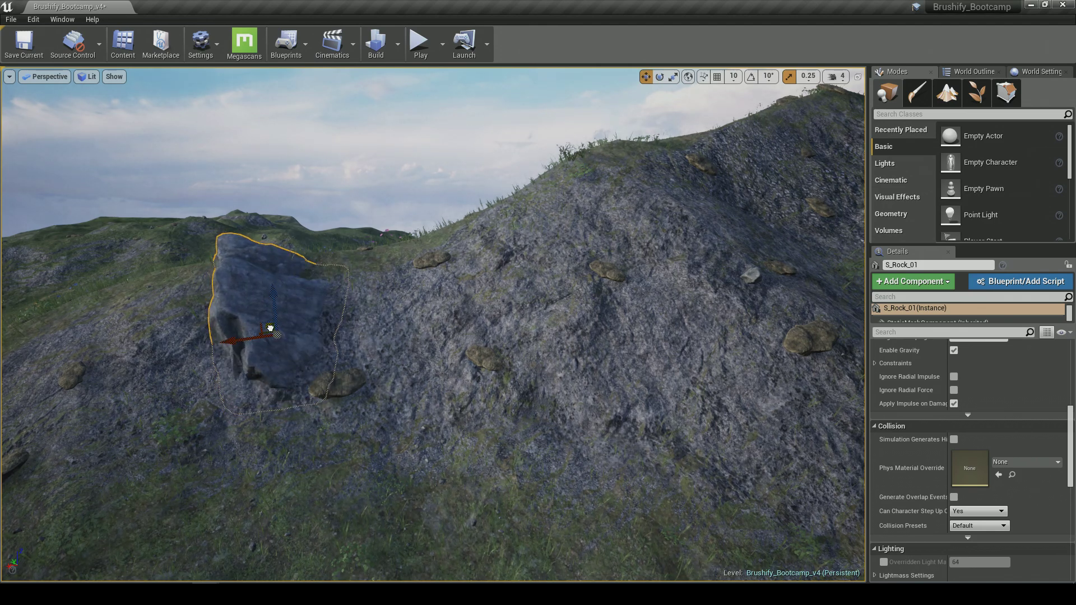
- Play-test the level around the placed rock, running the character over the ridge and its grassy slopes
{"action": "left_click", "coordinate": [420, 43]}
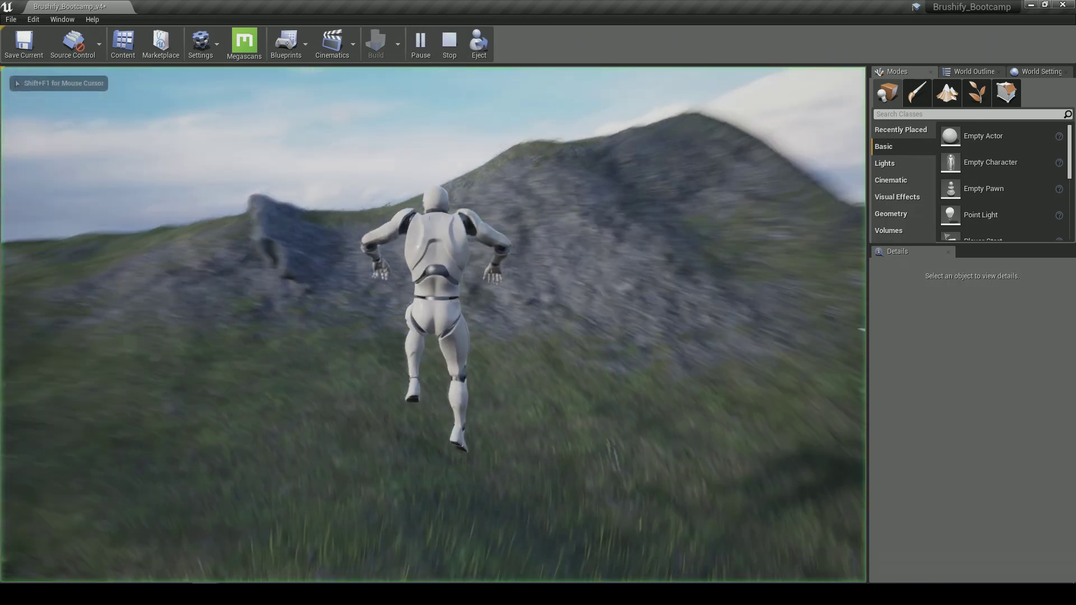
{"action": "key", "text": "w"}
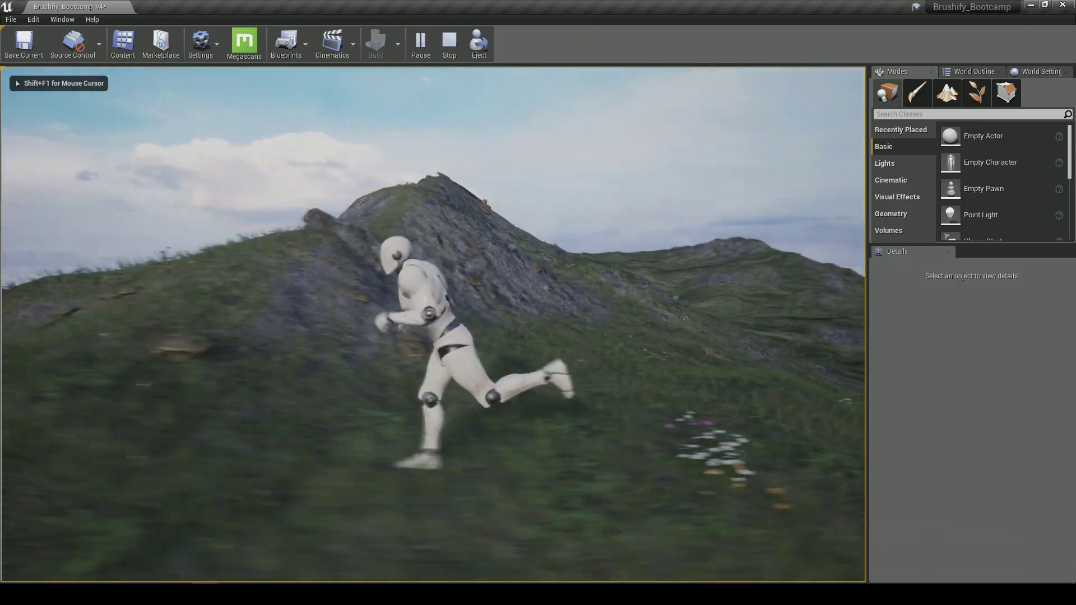
{"action": "key", "text": "a"}
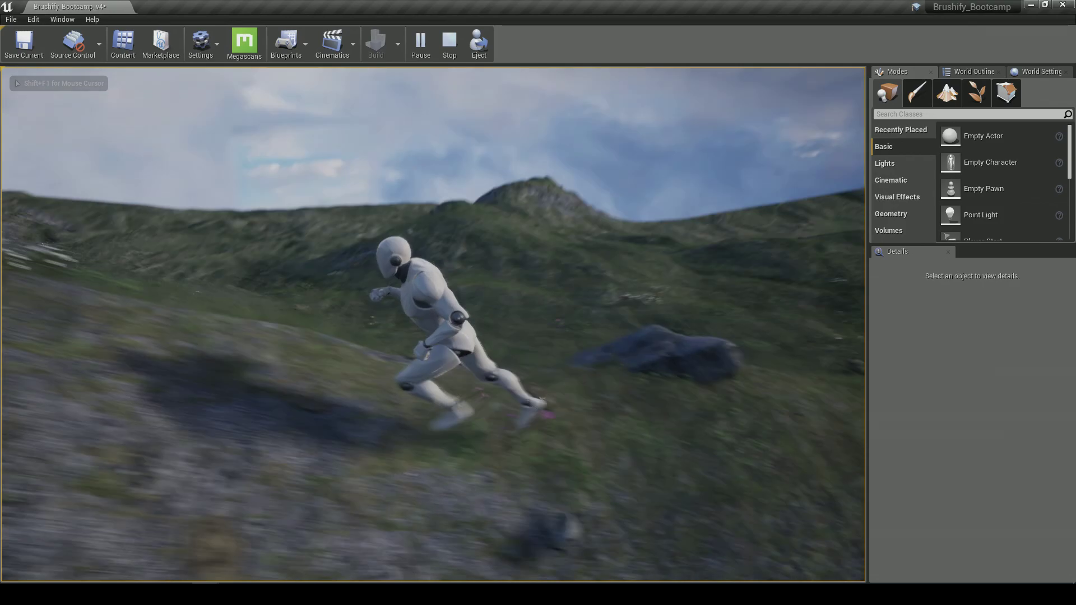
{"action": "key", "text": "s"}
{"action": "key", "text": "Escape"}
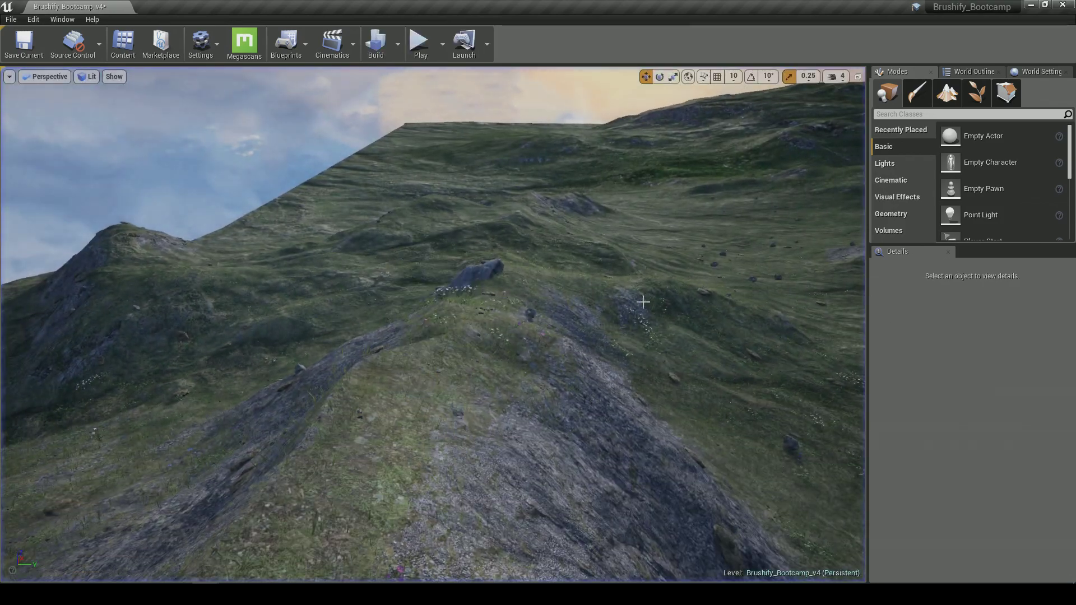
- Duplicate the rock onto the opposite flank of the ridge and rotate it so it sits embedded in the rocky slope
{"action": "left_click_drag", "start_coordinate": [527, 407], "coordinate": [247, 407], "text": "alt"}
{"action": "left_click_drag", "start_coordinate": [527, 392], "coordinate": [373, 360], "text": "alt"}
{"action": "left_click_drag", "start_coordinate": [401, 405], "coordinate": [339, 399]}
{"action": "key", "text": "r"}
{"action": "left_click_drag", "start_coordinate": [401, 372], "coordinate": [402, 283]}
{"action": "key", "text": "w"}
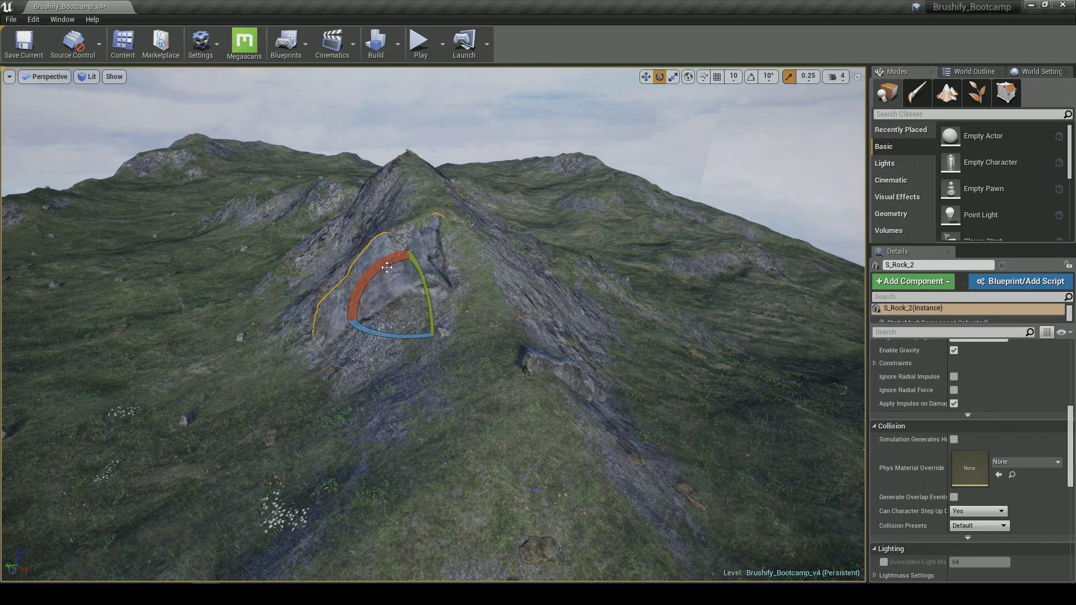
- Duplicate the rock across the ridge crest, turn it about -153 degrees around the vertical axis and sink it into the slope
{"action": "left_click_drag", "start_coordinate": [403, 300], "coordinate": [488, 286], "text": "alt"}
{"action": "key", "text": "e"}
{"action": "left_click_drag", "start_coordinate": [540, 320], "coordinate": [624, 320]}
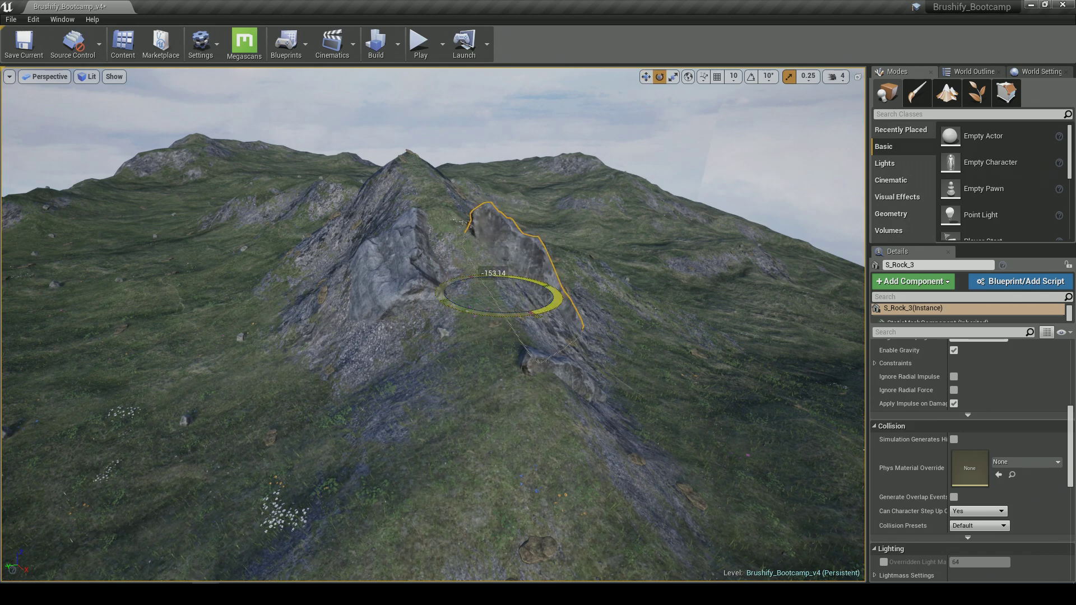
{"action": "mouse_move", "coordinate": [484, 286]}
{"action": "left_mouse_down"}
{"action": "mouse_move", "coordinate": [497, 332]}
{"action": "mouse_move", "coordinate": [490, 293]}
{"action": "left_mouse_up"}
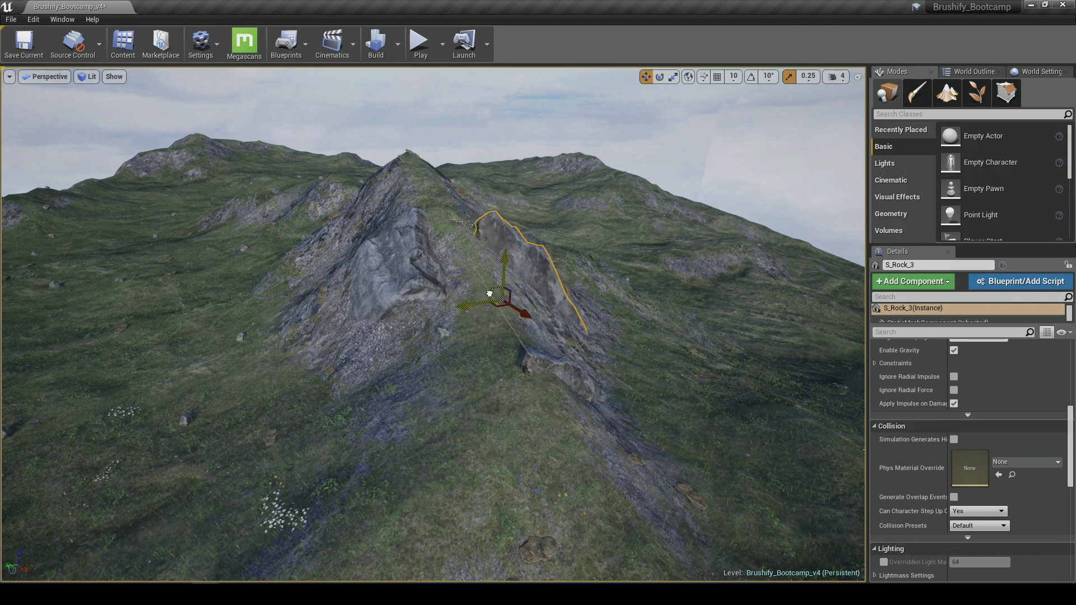
{"action": "left_click", "coordinate": [486, 314]}
{"action": "left_click", "coordinate": [502, 259]}
{"action": "left_click", "coordinate": [506, 246]}
- Duplicate the rock again, rotate it to a different face and embed it near the ridge's peak, leaving nothing selected
{"action": "key", "text": "e"}
{"action": "left_click_drag", "start_coordinate": [490, 289], "coordinate": [275, 246], "text": "alt"}
{"action": "left_click_drag", "start_coordinate": [392, 215], "coordinate": [393, 269]}
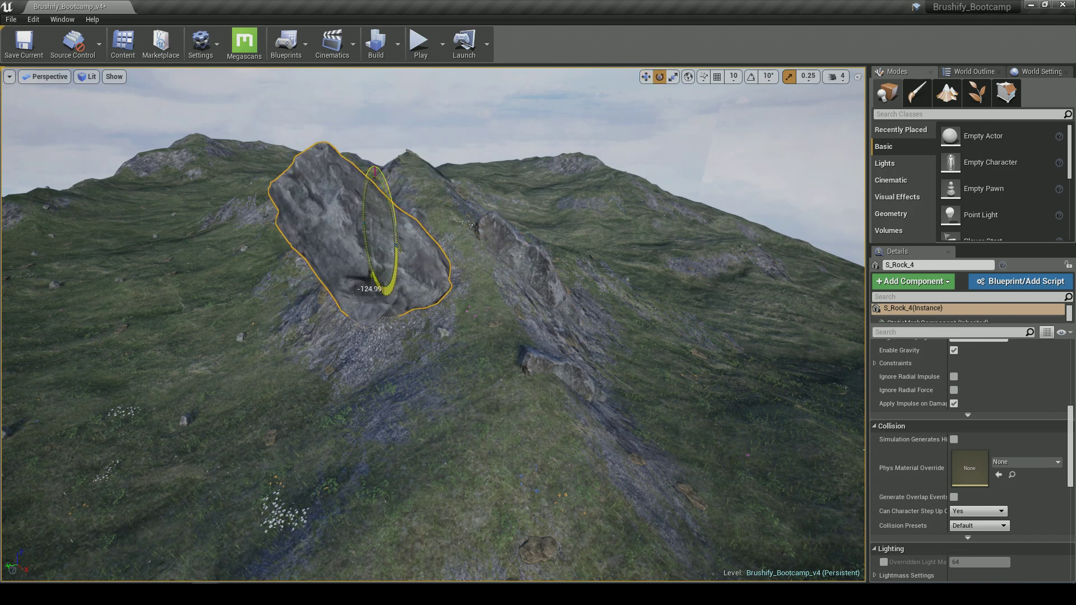
{"action": "left_click_drag", "start_coordinate": [341, 177], "coordinate": [429, 191]}
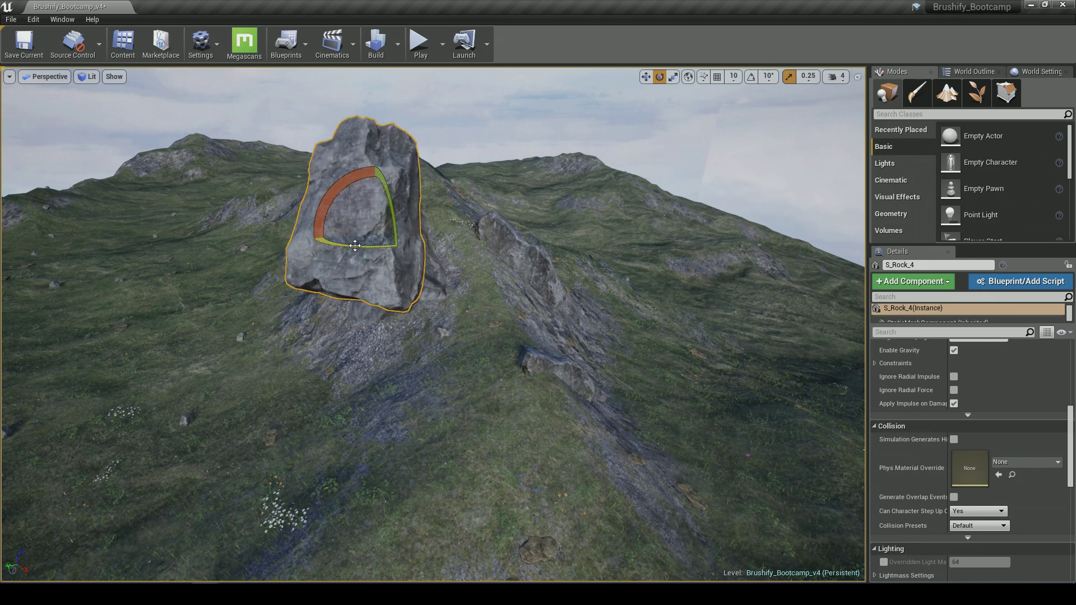
{"action": "left_click_drag", "start_coordinate": [355, 246], "coordinate": [339, 247]}
{"action": "left_click_drag", "start_coordinate": [340, 194], "coordinate": [387, 165]}
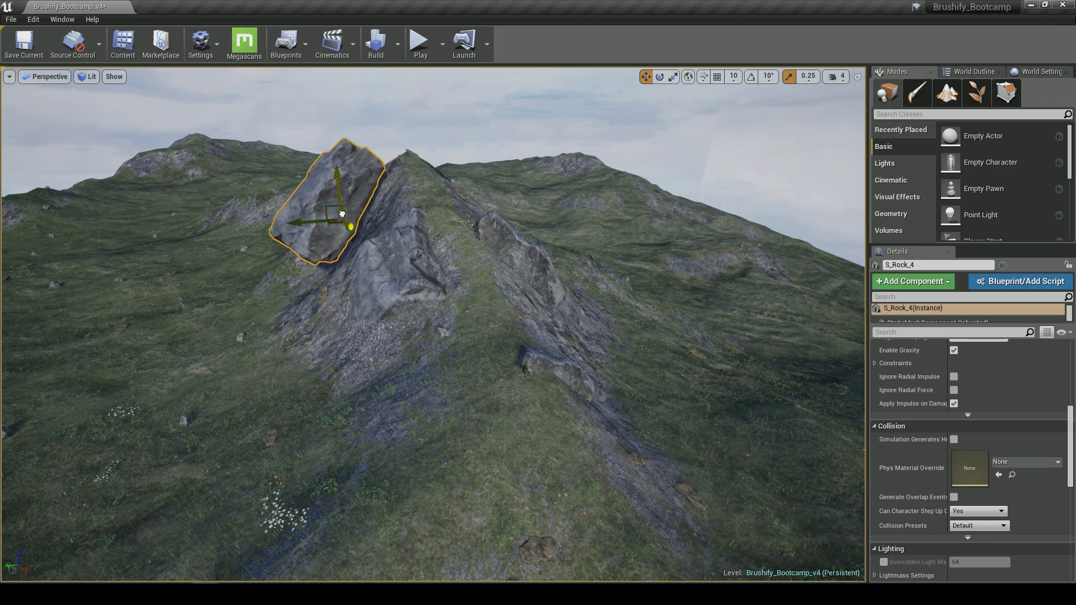
{"action": "right_click_drag", "start_coordinate": [370, 212], "coordinate": [448, 191]}
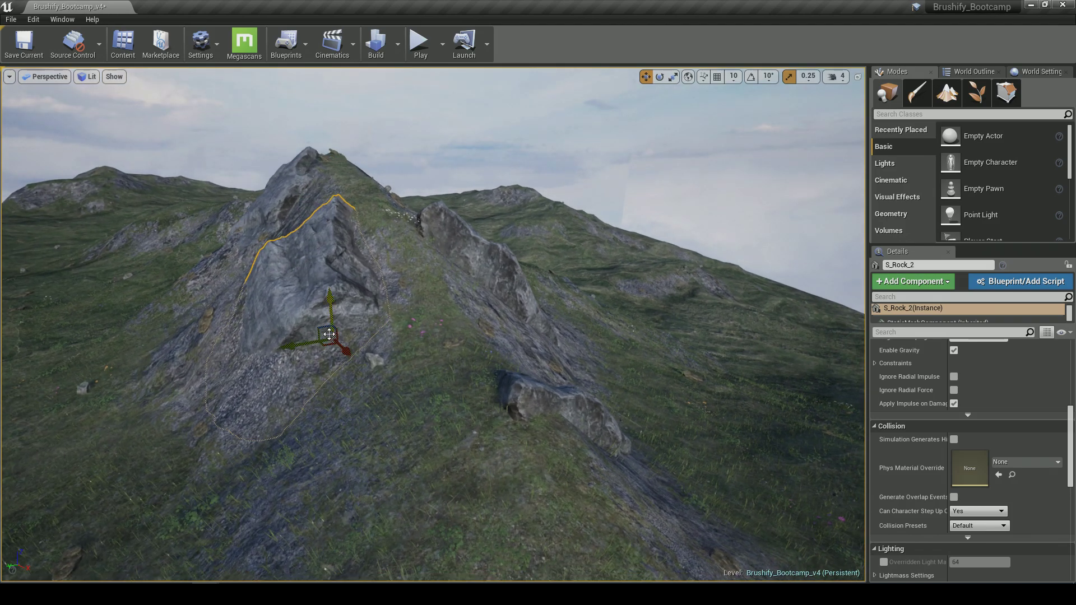
{"action": "left_click", "coordinate": [428, 166]}
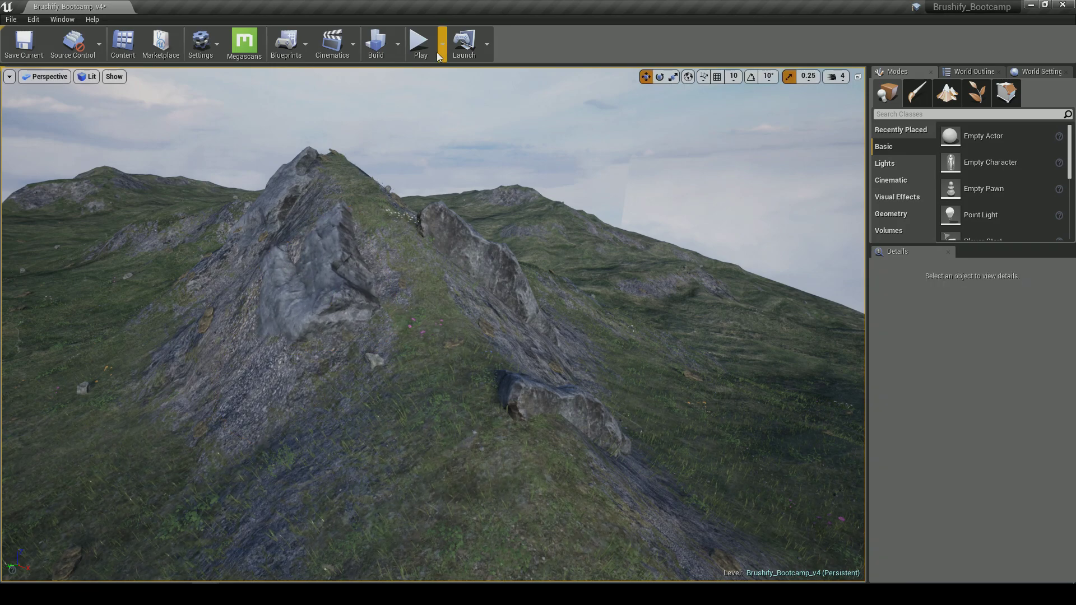
- Play-test the character along and around the ridge to view the embedded rocks from several sides, ending the session on the crest
{"action": "left_click", "coordinate": [420, 42]}
{"action": "key", "text": "s"}
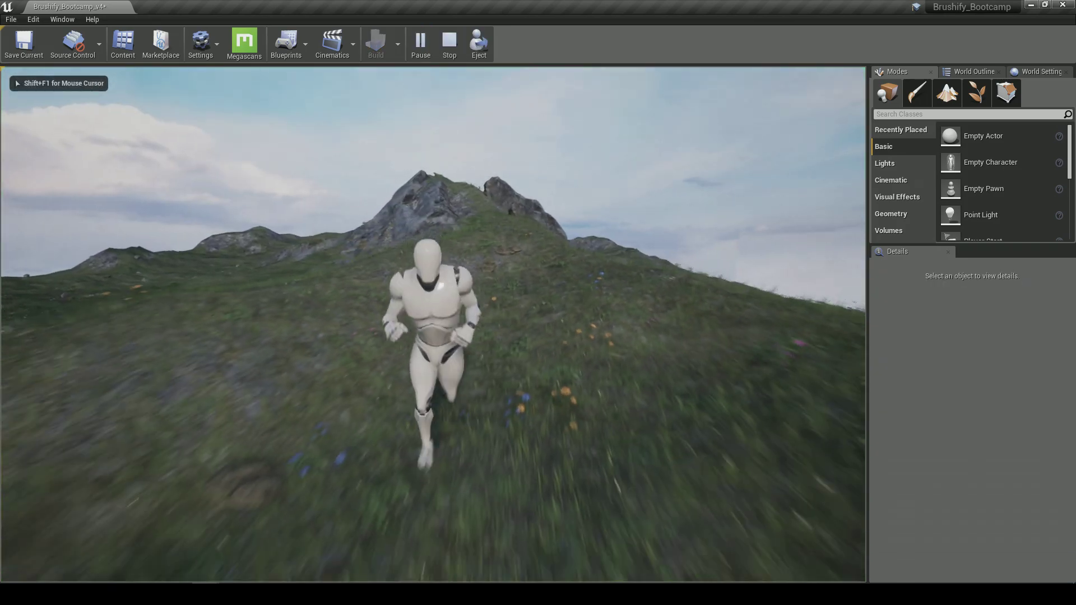
{"action": "key", "text": "d"}
{"action": "key", "text": "w"}
{"action": "key", "text": "a"}
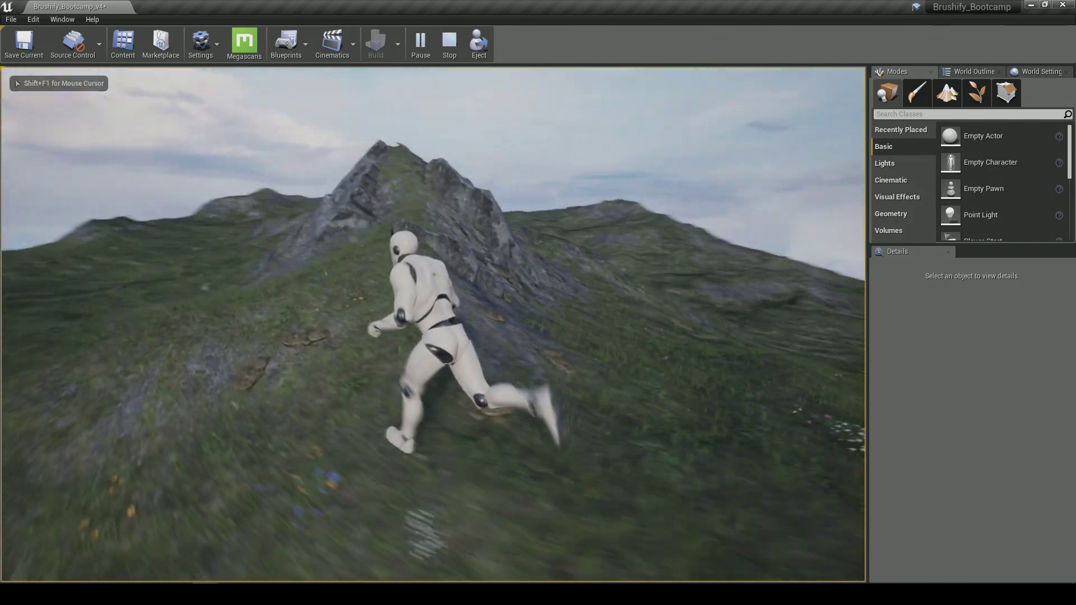
{"action": "key", "text": "a"}
{"action": "key", "text": "d"}
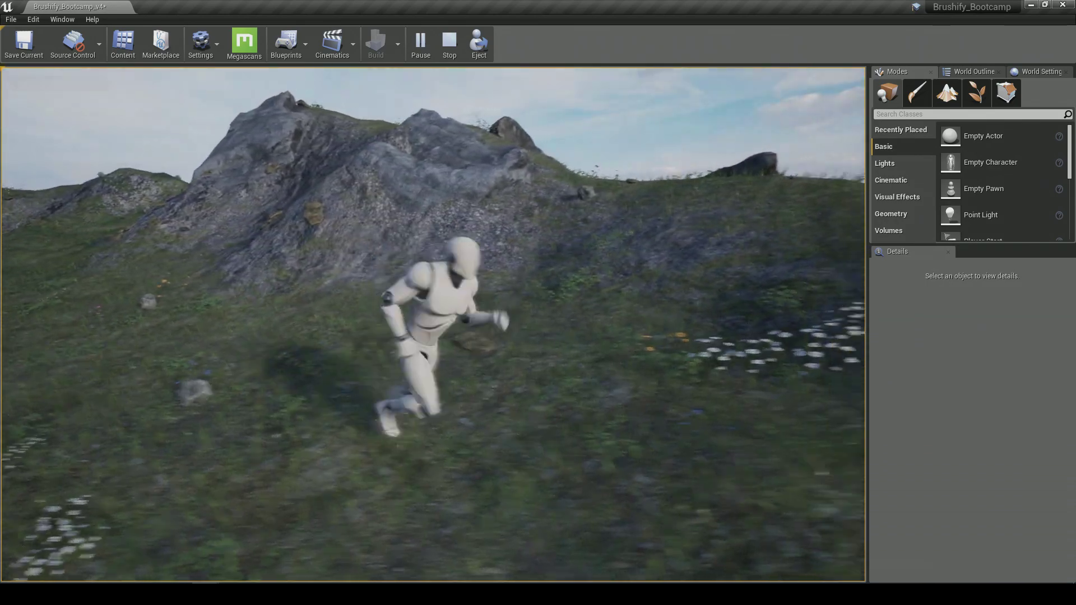
{"action": "key", "text": "w"}
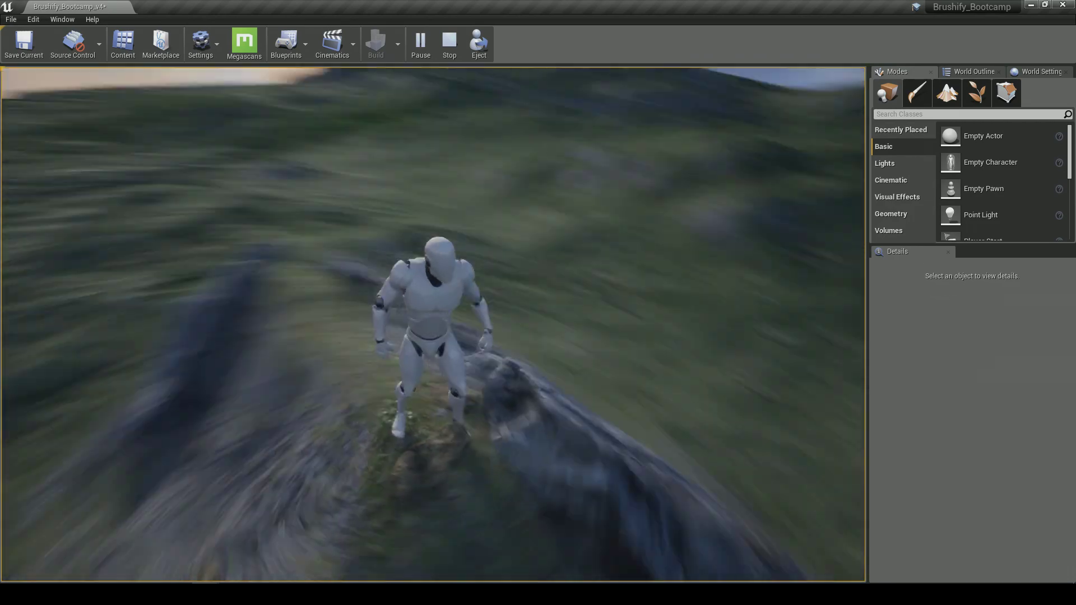
{"action": "key", "text": "s"}
{"action": "key", "text": "d"}
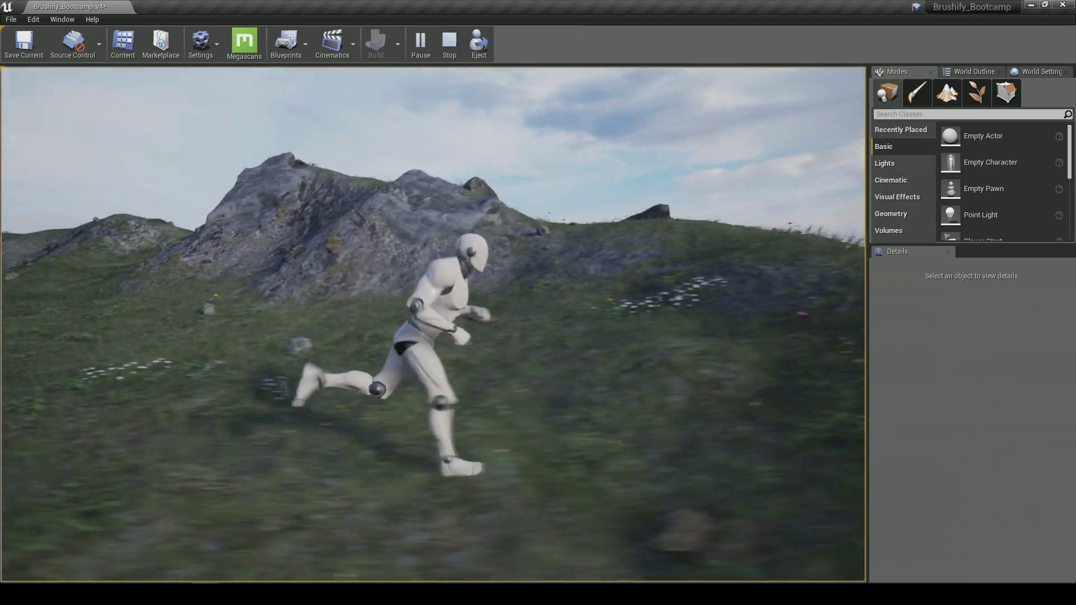
{"action": "key", "text": "w"}
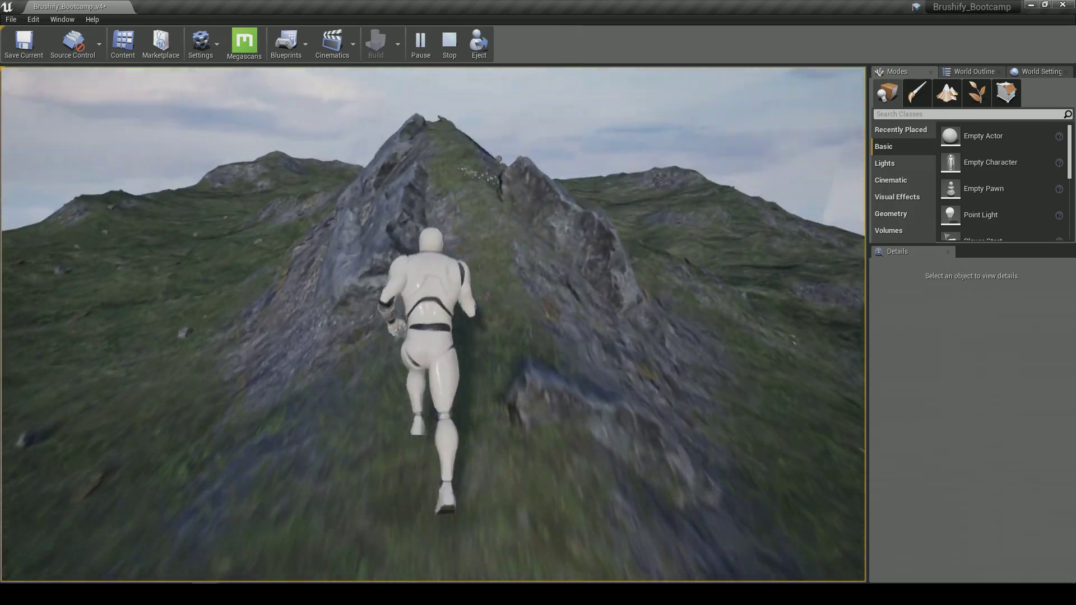
{"action": "key", "text": "a"}
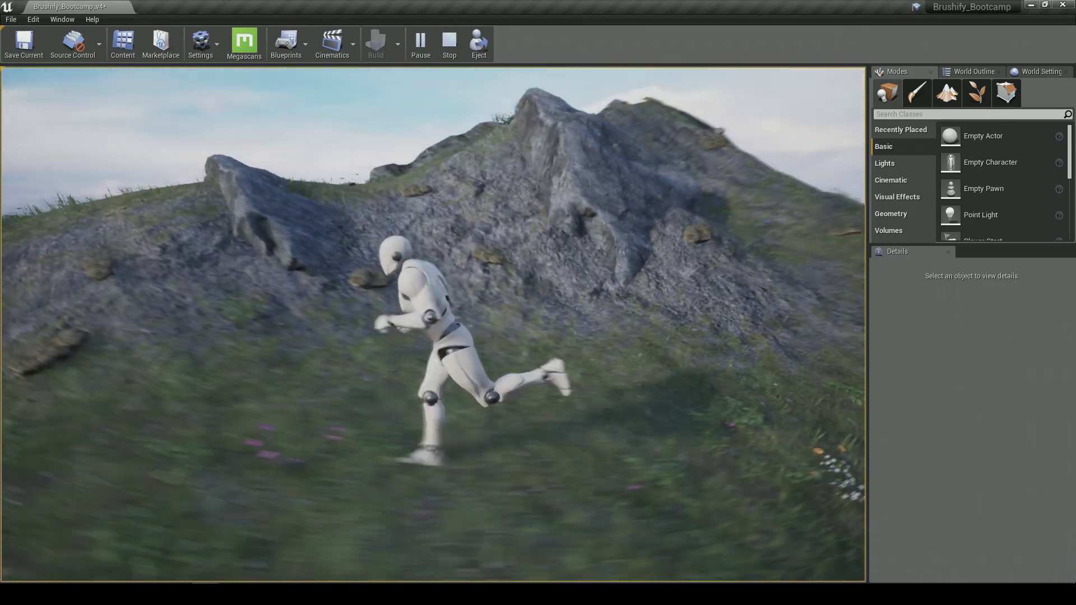
{"action": "key", "text": "Escape"}
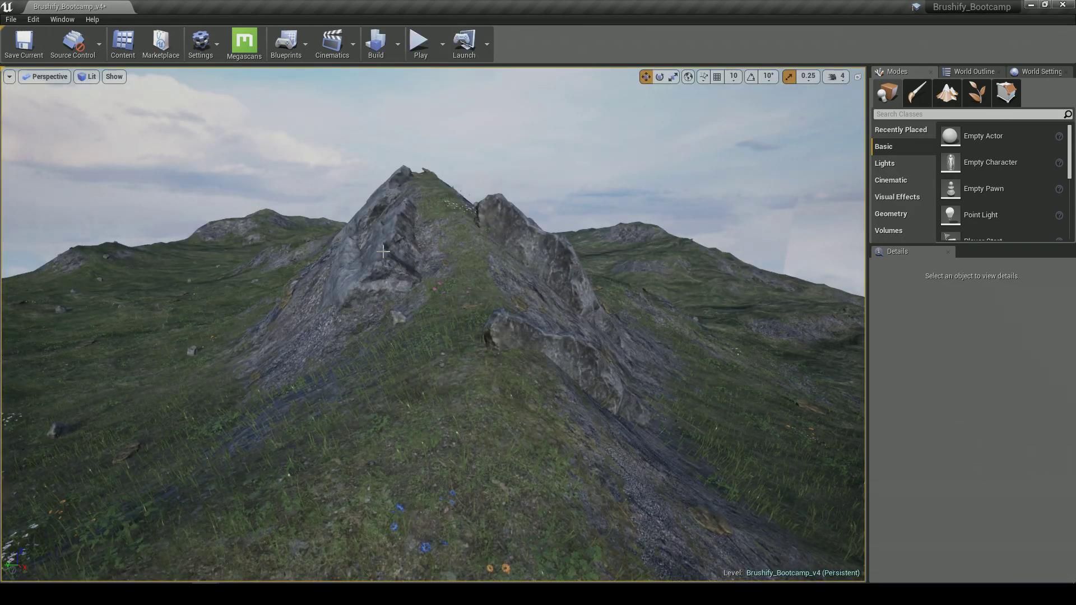
- Delete the rock meshes on the flank of the ridge across the crest from the large embedded rocks
{"action": "left_click", "coordinate": [384, 253]}
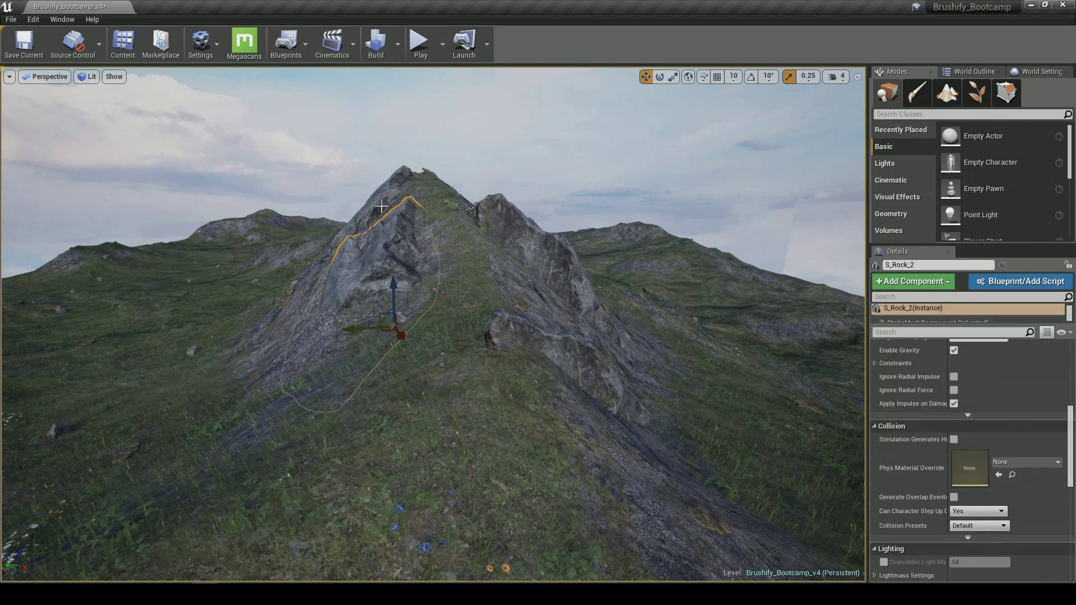
{"action": "key", "text": "Delete"}
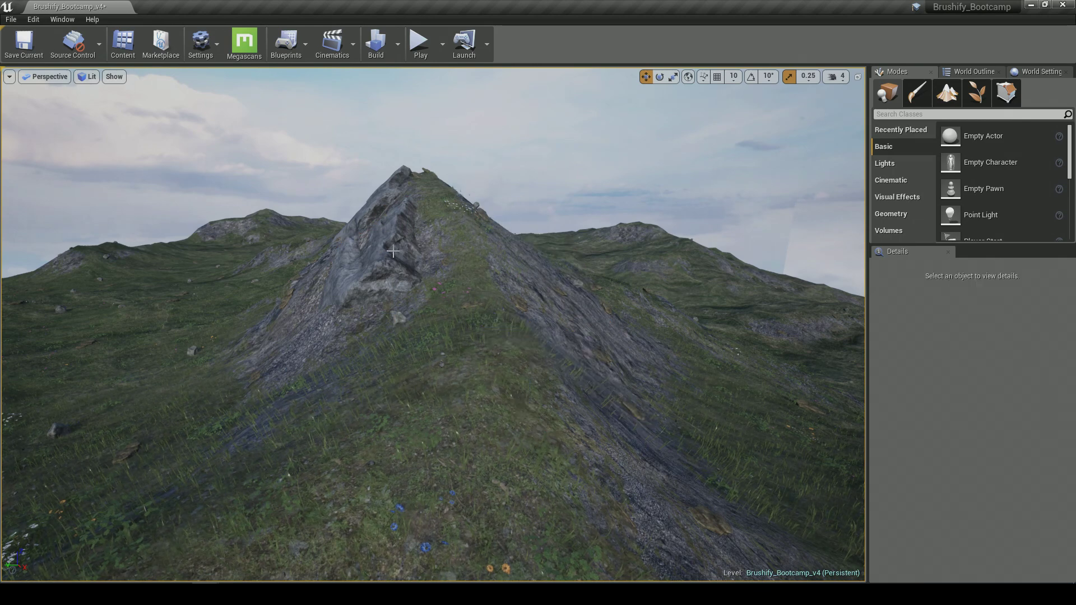
- Return to landscape sculpting over the open hillside, choose the Flatten tool and enlarge the settings area to show its options
{"action": "right_click_drag", "start_coordinate": [532, 279], "coordinate": [420, 353]}
{"action": "right_click_drag", "start_coordinate": [487, 289], "coordinate": [552, 289]}
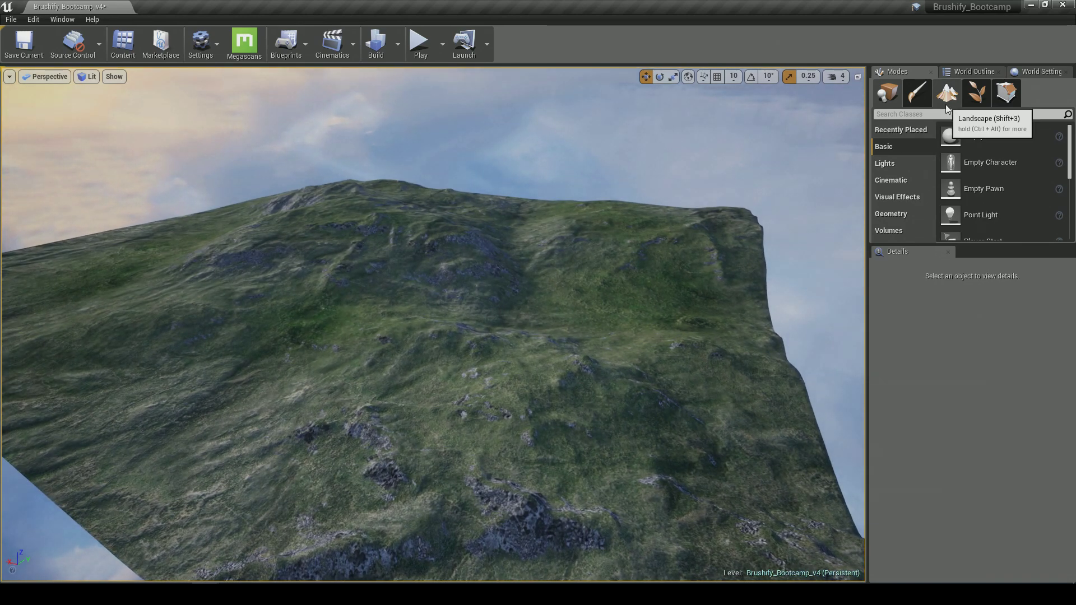
{"action": "key", "text": "shift+3"}
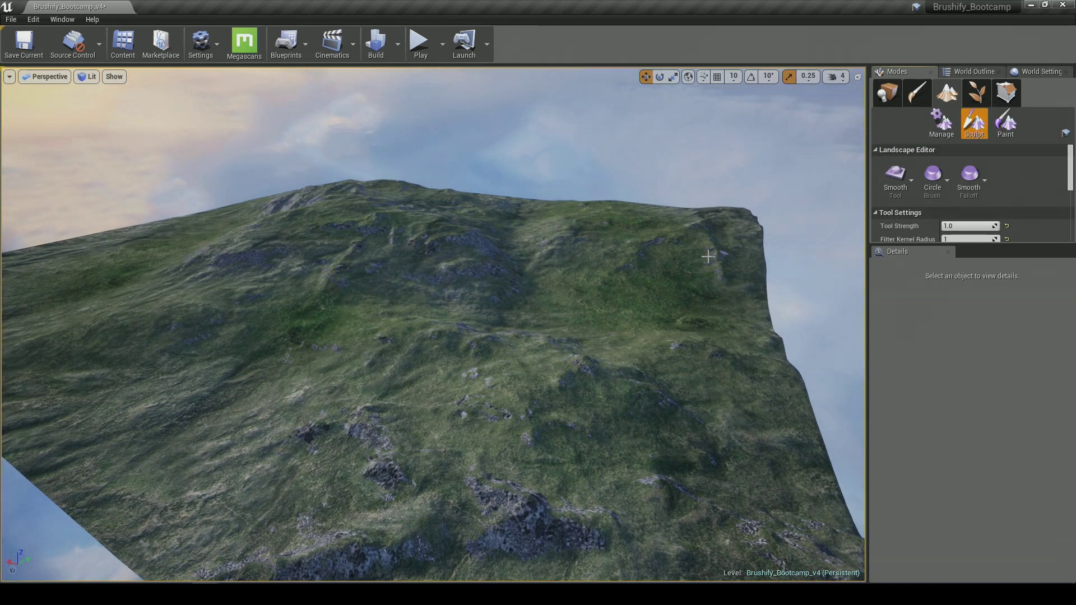
{"action": "mouse_move", "coordinate": [552, 290]}
{"action": "right_mouse_down"}
{"action": "mouse_move", "coordinate": [538, 313]}
{"action": "mouse_move", "coordinate": [545, 308]}
{"action": "right_mouse_up"}
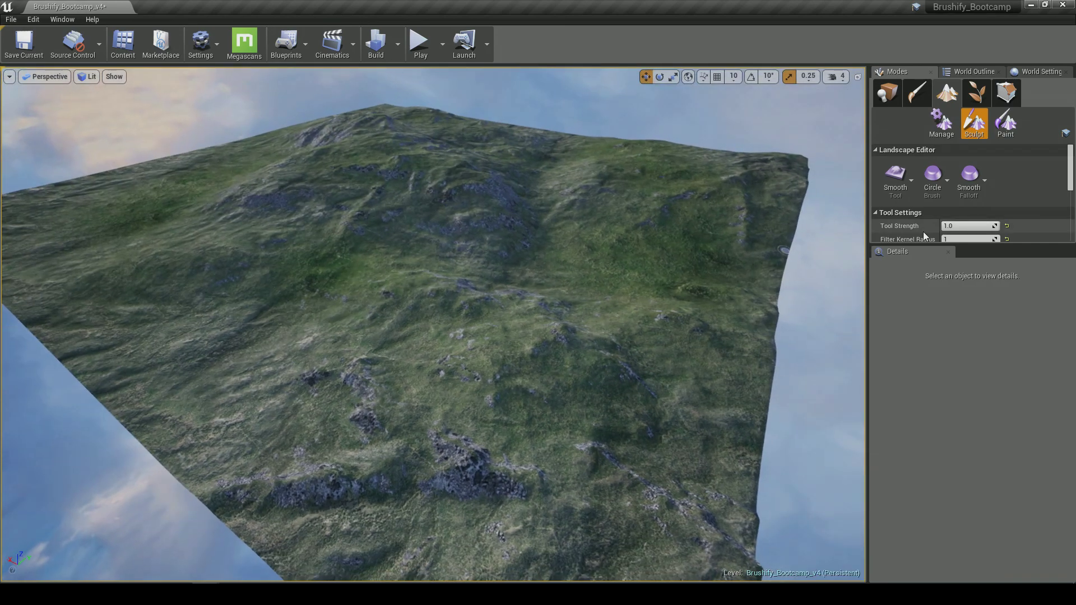
{"action": "left_click", "coordinate": [903, 188]}
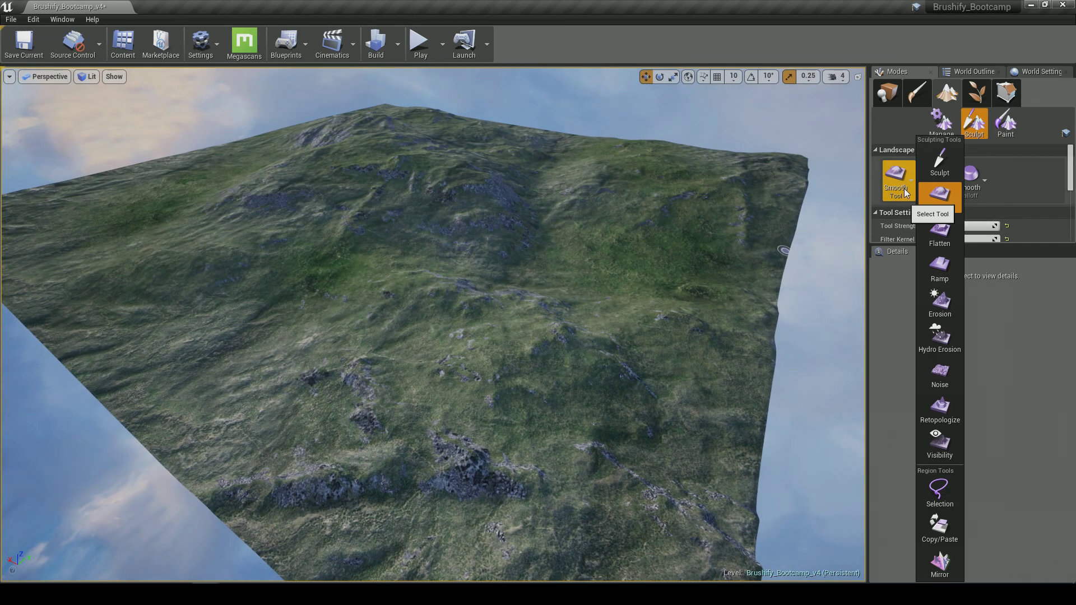
{"action": "left_click", "coordinate": [942, 241]}
{"action": "left_click_drag", "start_coordinate": [942, 247], "coordinate": [942, 390]}
- Turn off Flatten Target and reset the Flatten tool to a brush size of 2048 and a strength of 0.3
{"action": "right_click_drag", "start_coordinate": [537, 308], "coordinate": [550, 287]}
{"action": "key", "text": "w"}
{"action": "mouse_move", "coordinate": [643, 289]}
{"action": "right_mouse_down"}
{"action": "mouse_move", "coordinate": [701, 290]}
{"action": "mouse_move", "coordinate": [644, 289]}
{"action": "right_mouse_up"}
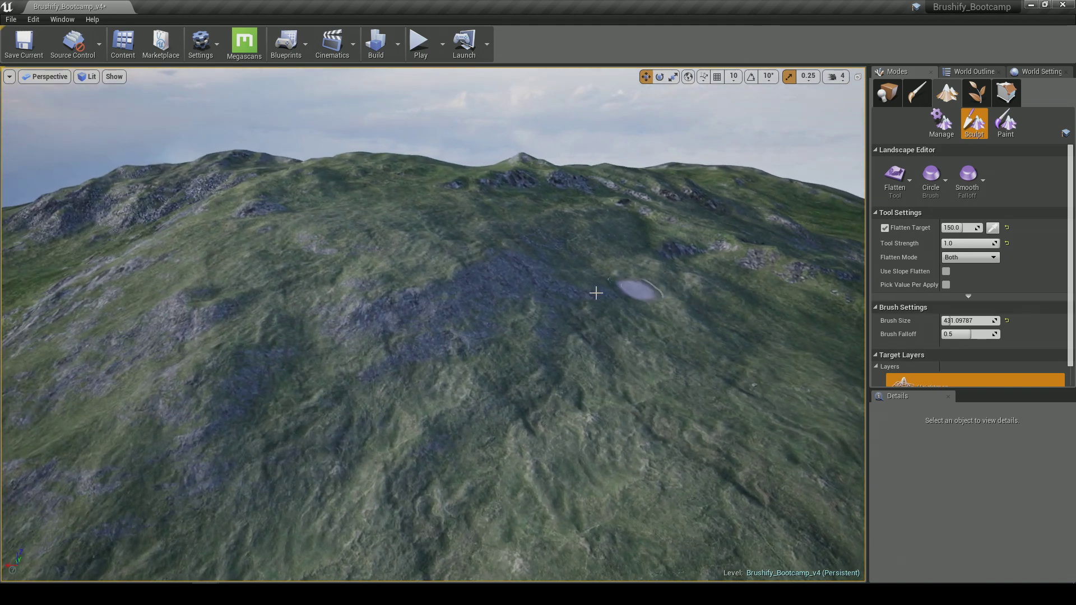
{"action": "right_click_drag", "start_coordinate": [528, 309], "coordinate": [542, 307]}
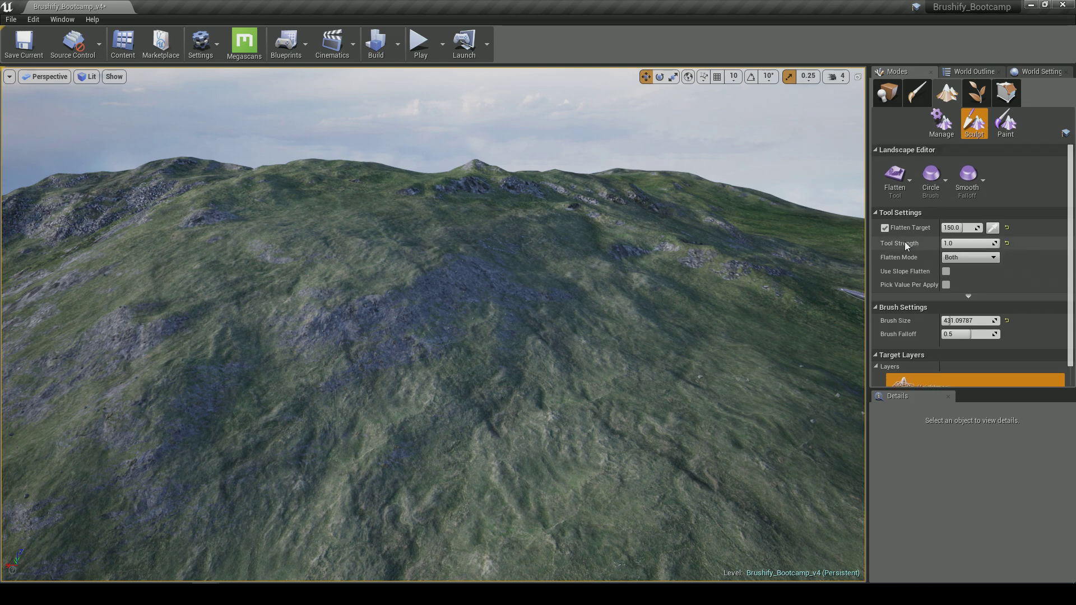
{"action": "left_click", "coordinate": [885, 228]}
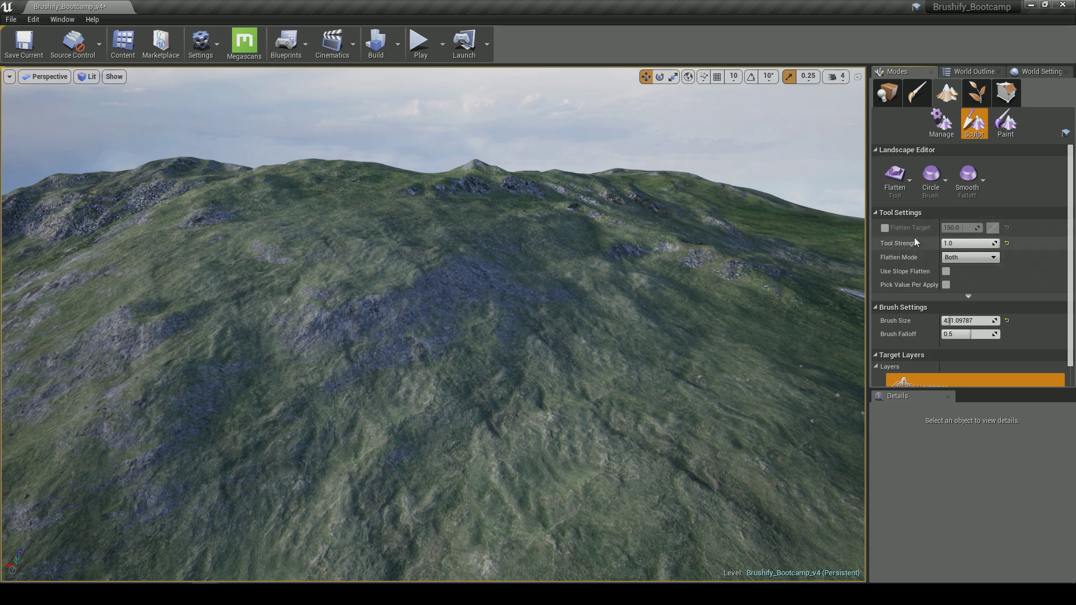
{"action": "left_click", "coordinate": [1005, 321]}
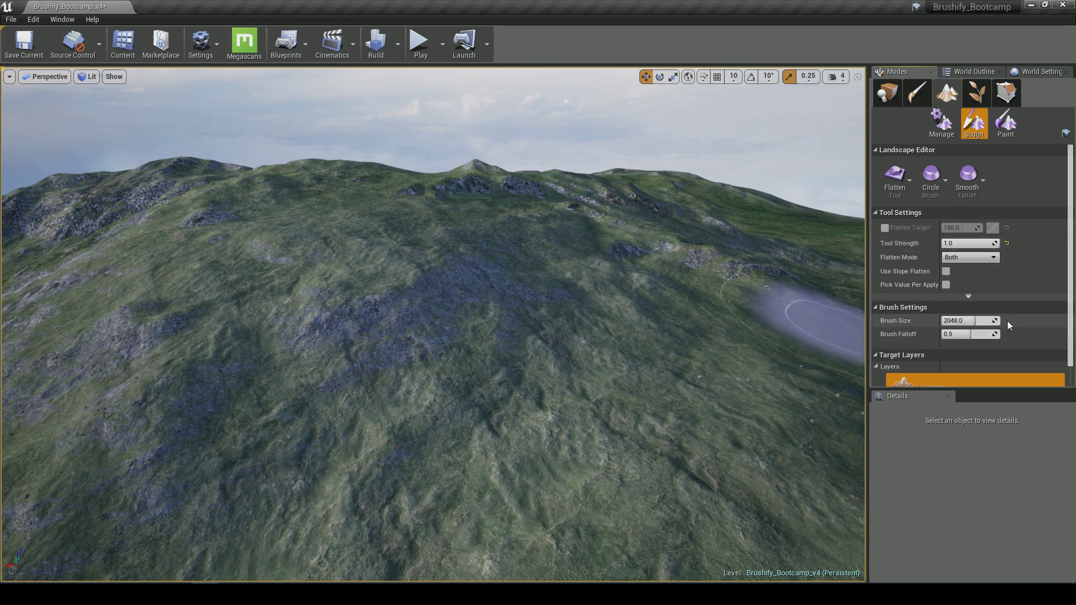
- Flatten a large round plateau with steep cliff edges into the grassy hillside
{"action": "key", "text": "w"}
{"action": "right_click_drag", "start_coordinate": [479, 344], "coordinate": [355, 347]}
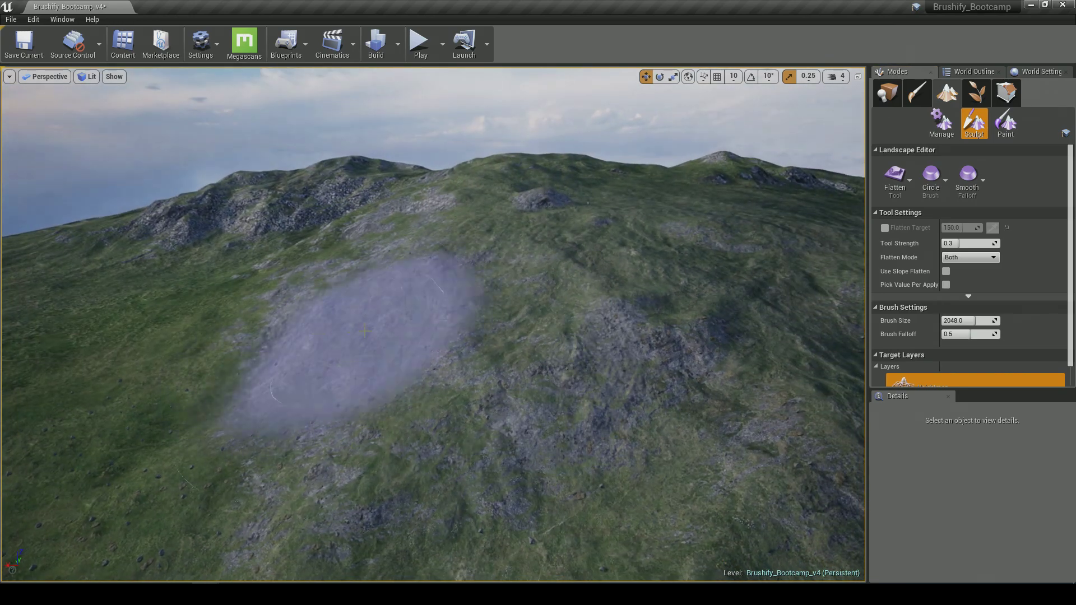
{"action": "mouse_move", "coordinate": [358, 312]}
{"action": "left_mouse_down"}
{"action": "mouse_move", "coordinate": [363, 302]}
{"action": "mouse_move", "coordinate": [361, 314]}
{"action": "left_mouse_up"}
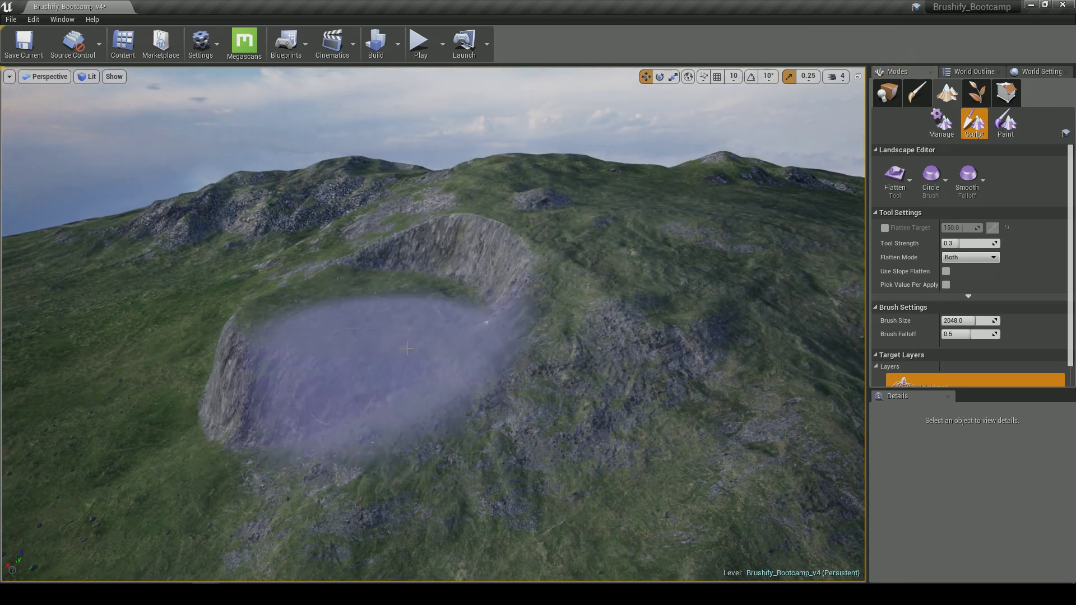
- Flatten more stepped terraces around the first plateau, reducing the brush size to about 639 for the smaller ledges
{"action": "key", "text": "a"}
{"action": "mouse_move", "coordinate": [604, 426]}
{"action": "right_mouse_down"}
{"action": "mouse_move", "coordinate": [762, 427]}
{"action": "mouse_move", "coordinate": [358, 443]}
{"action": "right_mouse_up"}
{"action": "key", "text": "w"}
{"action": "key", "text": "d"}
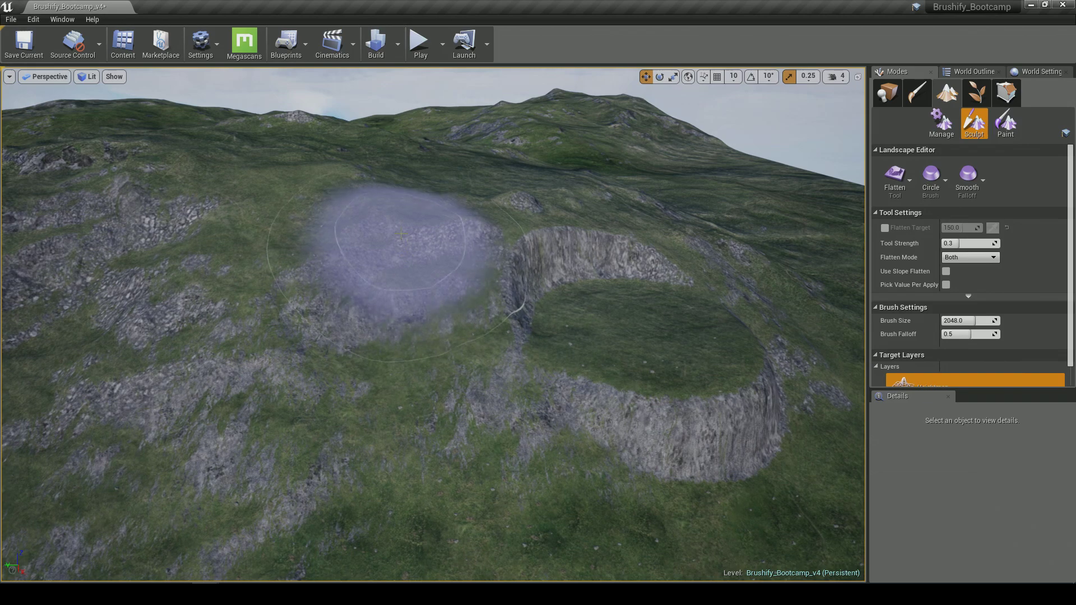
{"action": "right_click_drag", "start_coordinate": [617, 266], "coordinate": [566, 286]}
{"action": "key", "text": "d"}
{"action": "left_click", "coordinate": [507, 360]}
{"action": "right_click_drag", "start_coordinate": [661, 336], "coordinate": [415, 216]}
{"action": "mouse_move", "coordinate": [619, 313]}
{"action": "right_mouse_down"}
{"action": "mouse_move", "coordinate": [543, 286]}
{"action": "mouse_move", "coordinate": [582, 314]}
{"action": "mouse_move", "coordinate": [723, 332]}
{"action": "right_mouse_up"}
{"action": "left_click", "coordinate": [553, 312]}
{"action": "key", "text": "a"}
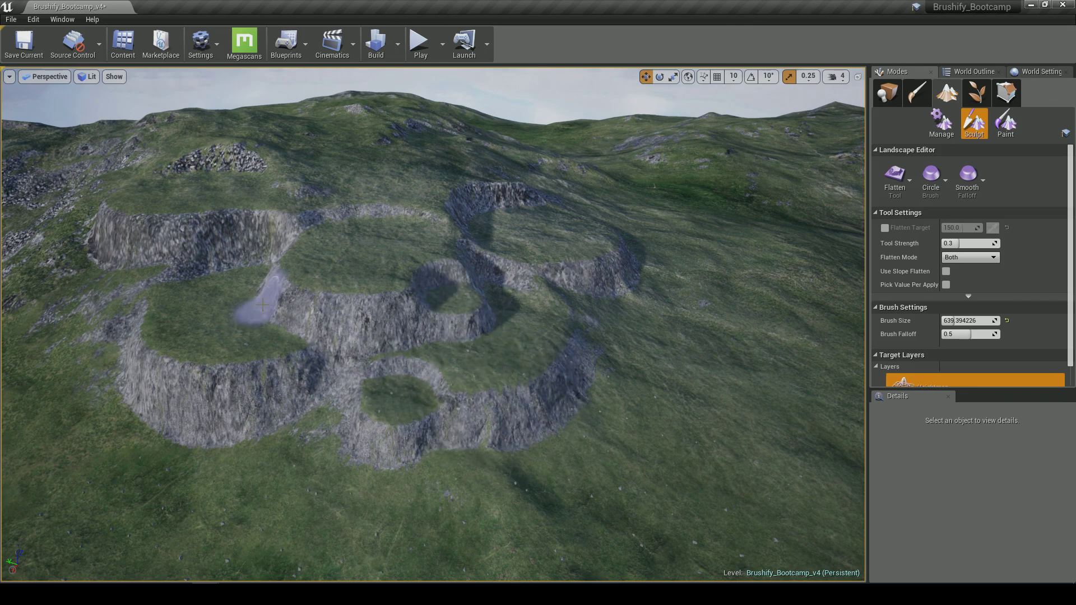
{"action": "mouse_move", "coordinate": [521, 324]}
{"action": "right_mouse_down"}
{"action": "mouse_move", "coordinate": [535, 345]}
{"action": "mouse_move", "coordinate": [560, 325]}
{"action": "right_mouse_up"}
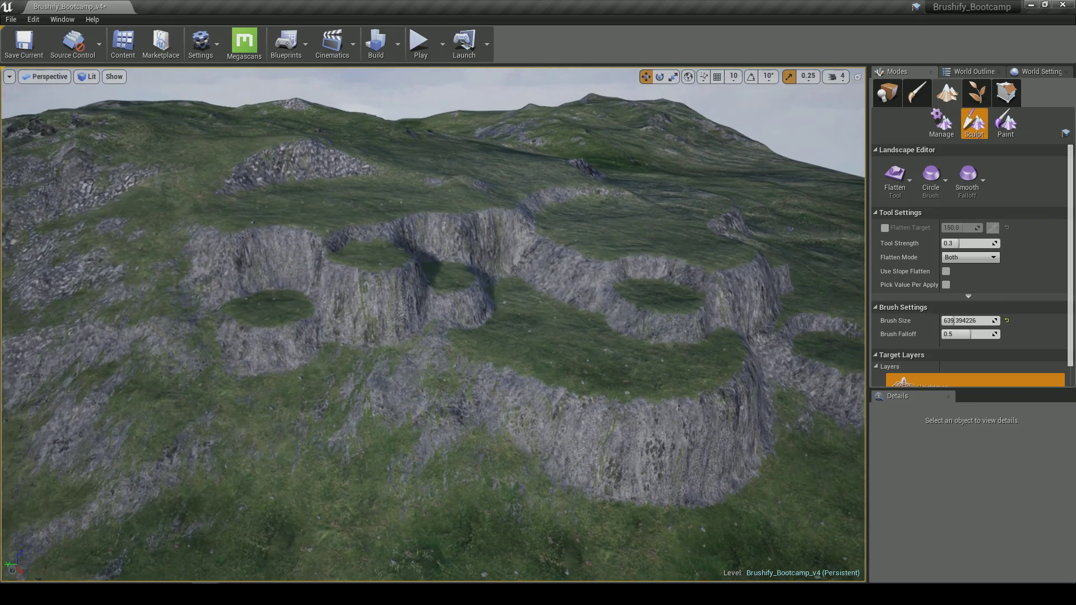
- Play the level, run the character along the foot of the sculpted cliffs, and end the play session
{"action": "right_click_drag", "start_coordinate": [434, 324], "coordinate": [723, 314]}
{"action": "left_click", "coordinate": [419, 45]}
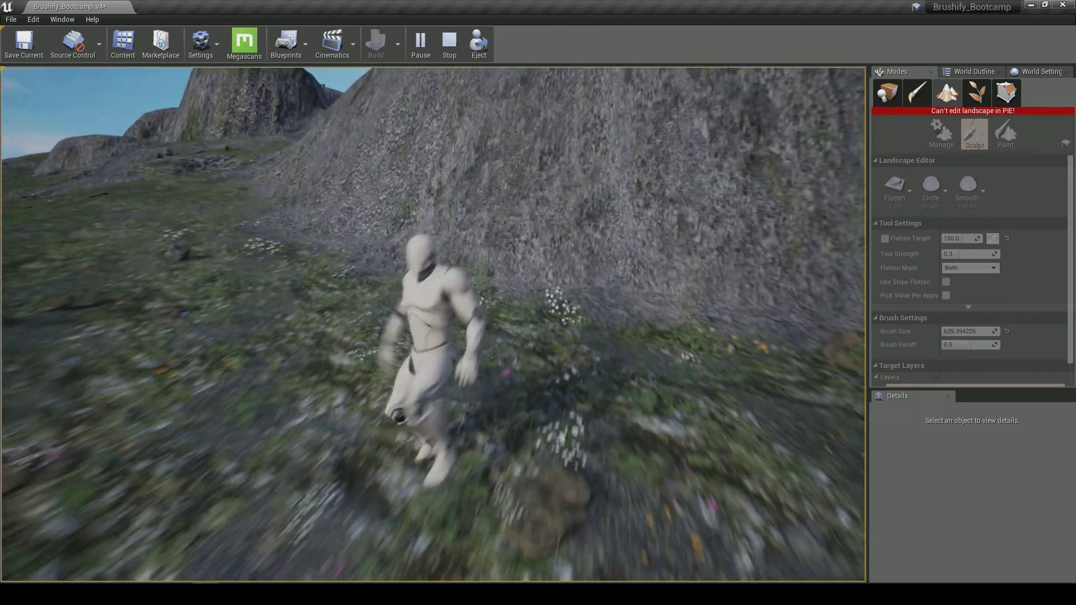
{"action": "key", "text": "d"}
{"action": "key", "text": "a"}
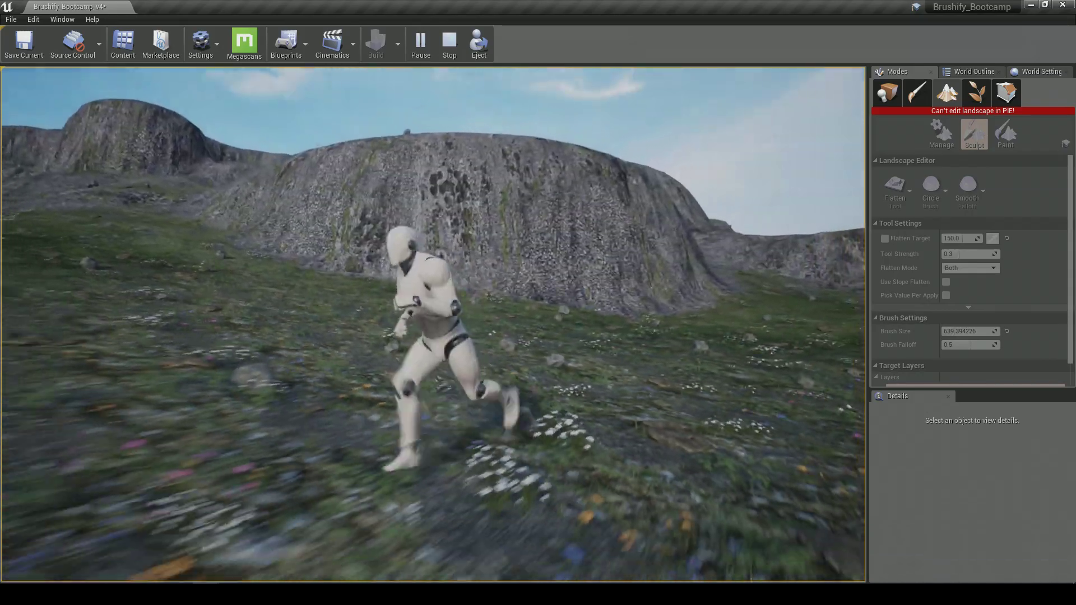
{"action": "key", "text": "shift+F1"}
{"action": "key", "text": "Escape"}
- Switch to the Smooth tool with a filter kernel radius of 4, a brush size of about 670 and Detail Smooth off
{"action": "right_click_drag", "start_coordinate": [769, 167], "coordinate": [813, 224]}
{"action": "key", "text": "w"}
{"action": "mouse_move", "coordinate": [434, 246]}
{"action": "right_mouse_down"}
{"action": "mouse_move", "coordinate": [437, 280]}
{"action": "mouse_move", "coordinate": [367, 280]}
{"action": "right_mouse_up"}
{"action": "key", "text": "s"}
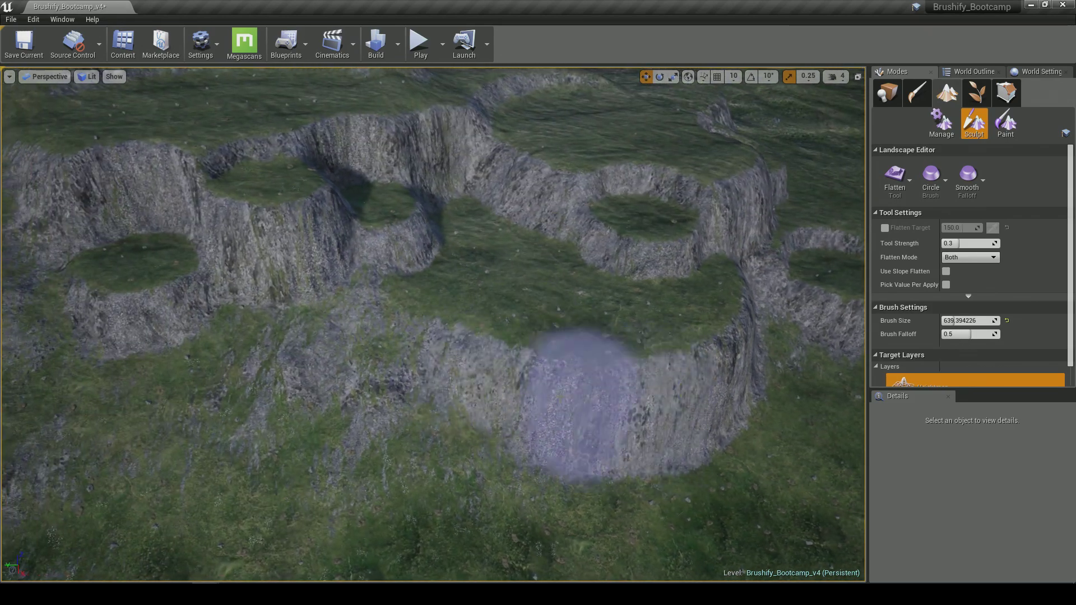
{"action": "right_click_drag", "start_coordinate": [633, 401], "coordinate": [634, 400]}
{"action": "left_click", "coordinate": [895, 175]}
{"action": "left_click", "coordinate": [933, 199]}
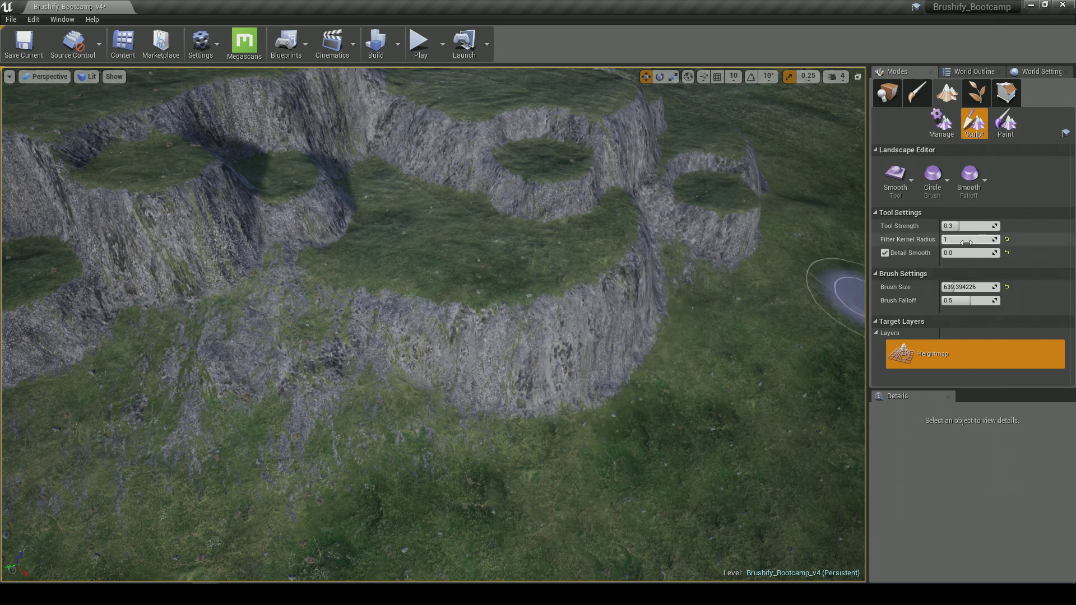
{"action": "left_click", "coordinate": [1007, 254]}
{"action": "left_click", "coordinate": [1006, 287]}
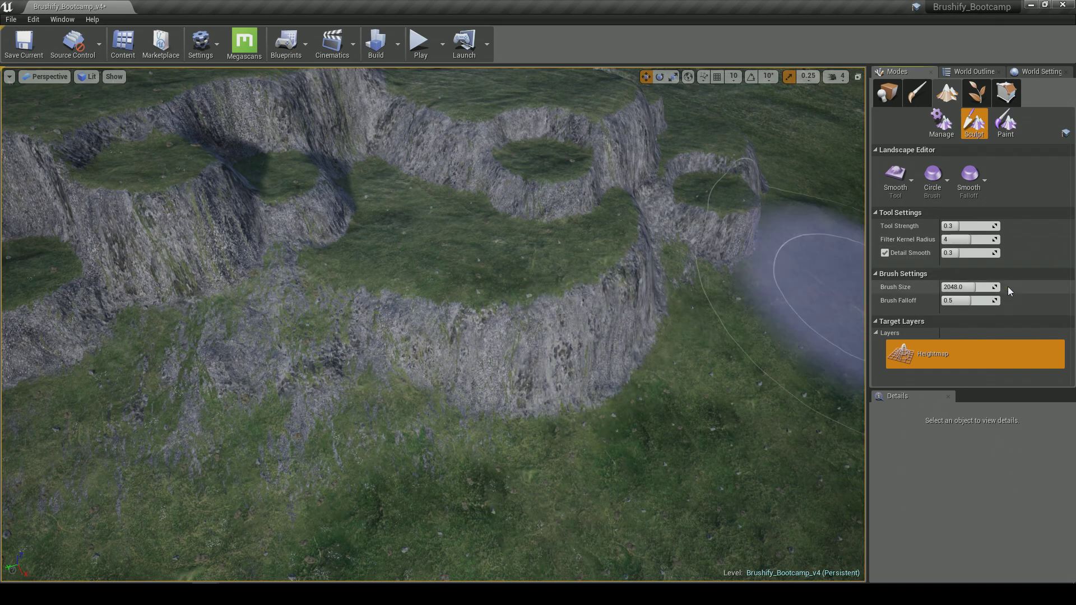
{"action": "left_click_drag", "start_coordinate": [947, 291], "coordinate": [919, 290]}
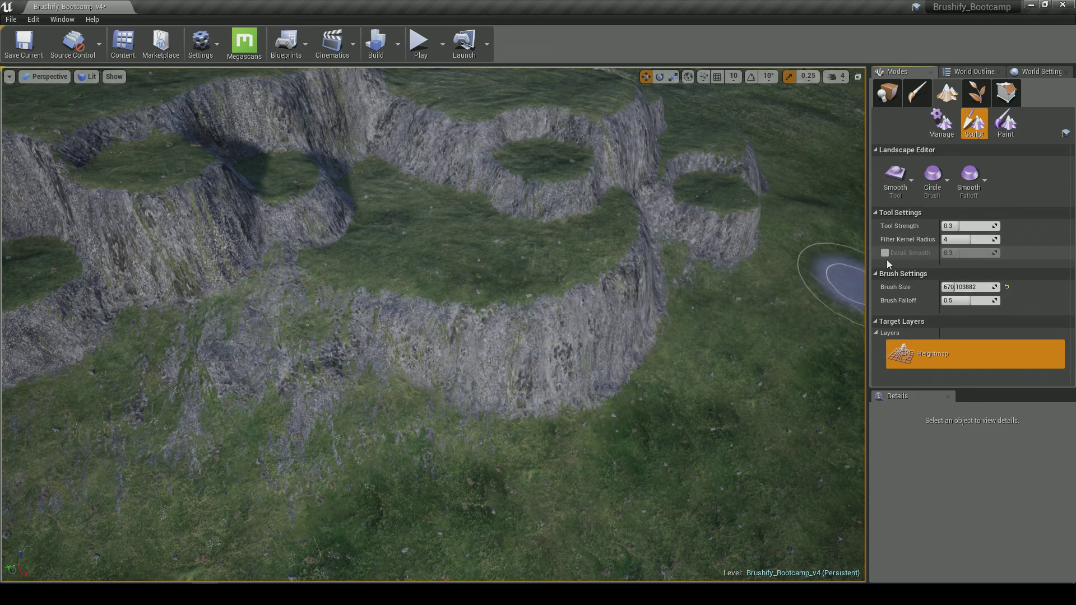
- Smooth the steep cliff edges around the terraces at a tool strength of about 0.06
{"action": "mouse_move", "coordinate": [664, 287]}
{"action": "right_mouse_down"}
{"action": "mouse_move", "coordinate": [678, 314]}
{"action": "mouse_move", "coordinate": [609, 340]}
{"action": "right_mouse_up"}
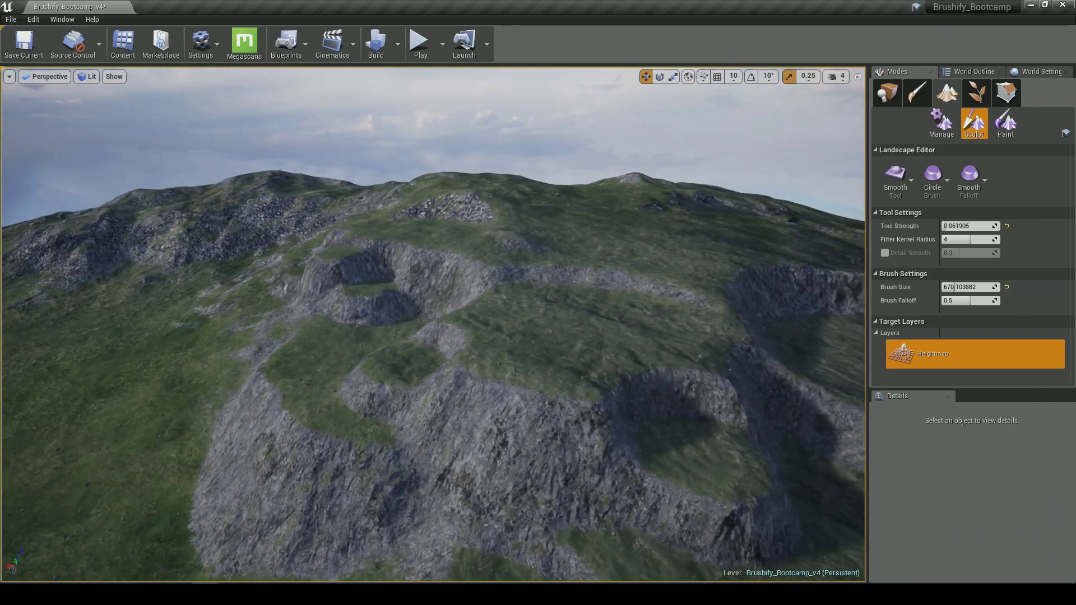
{"action": "key", "text": "w"}
{"action": "mouse_move", "coordinate": [532, 395]}
{"action": "right_mouse_down"}
{"action": "mouse_move", "coordinate": [667, 476]}
{"action": "mouse_move", "coordinate": [751, 488]}
{"action": "right_mouse_up"}
{"action": "right_click_drag", "start_coordinate": [518, 359], "coordinate": [415, 398]}
{"action": "key", "text": "s"}
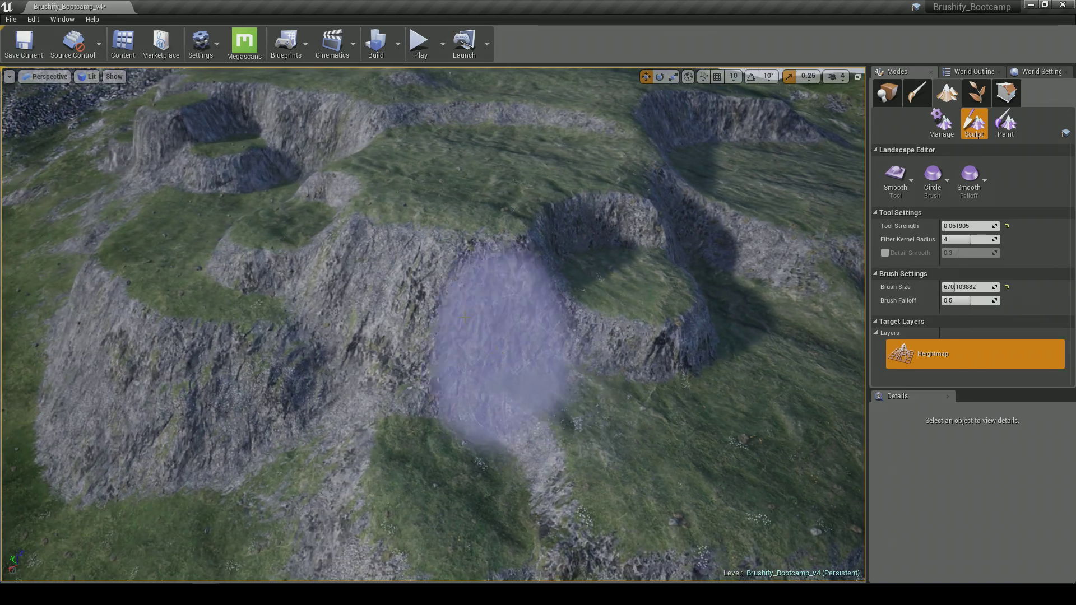
{"action": "right_click_drag", "start_coordinate": [412, 264], "coordinate": [412, 264]}
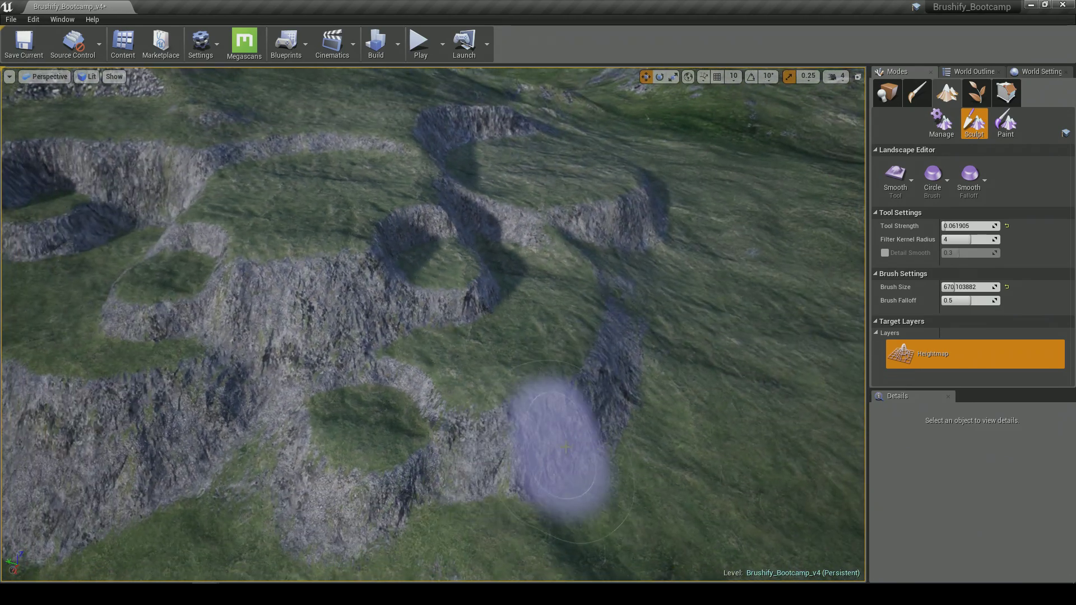
{"action": "right_click_drag", "start_coordinate": [669, 356], "coordinate": [666, 353]}
{"action": "right_click_drag", "start_coordinate": [412, 270], "coordinate": [412, 271]}
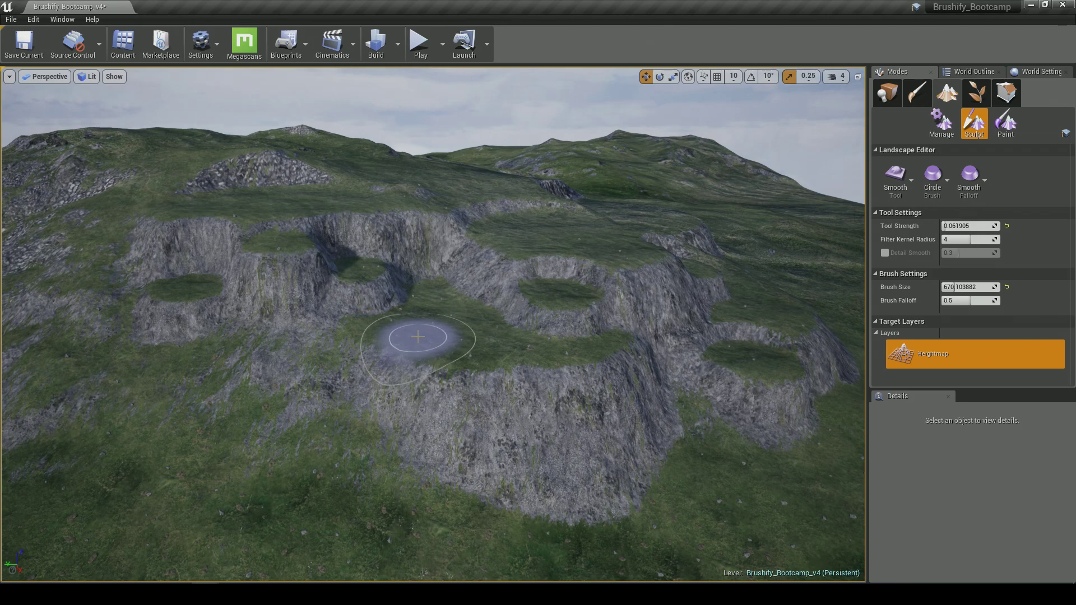
{"action": "right_click_drag", "start_coordinate": [417, 337], "coordinate": [417, 337]}
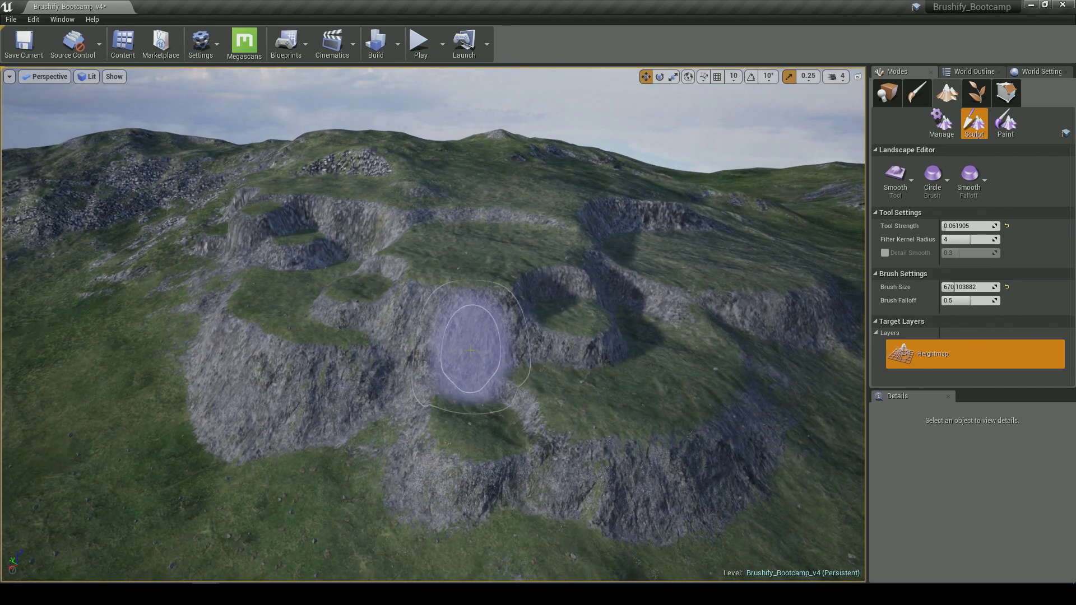
- Browse the Brushify landscape material functions, open MF_LandscapeLayers to look at it, and close it again
{"action": "left_click", "coordinate": [123, 42]}
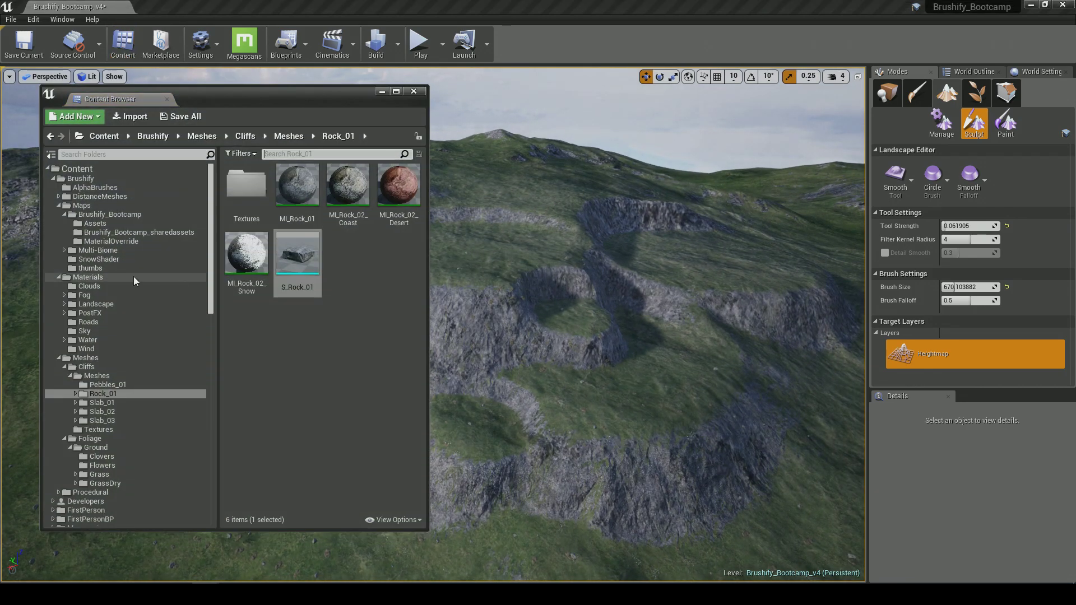
{"action": "left_click", "coordinate": [59, 206]}
{"action": "left_click", "coordinate": [85, 214]}
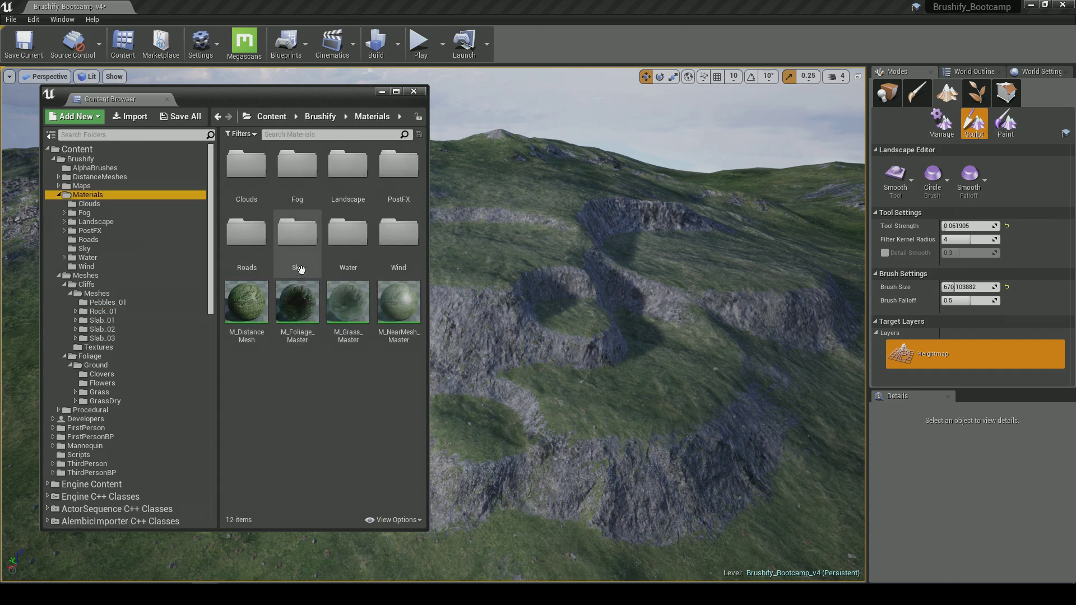
{"action": "double_click", "coordinate": [348, 168]}
{"action": "double_click", "coordinate": [348, 188]}
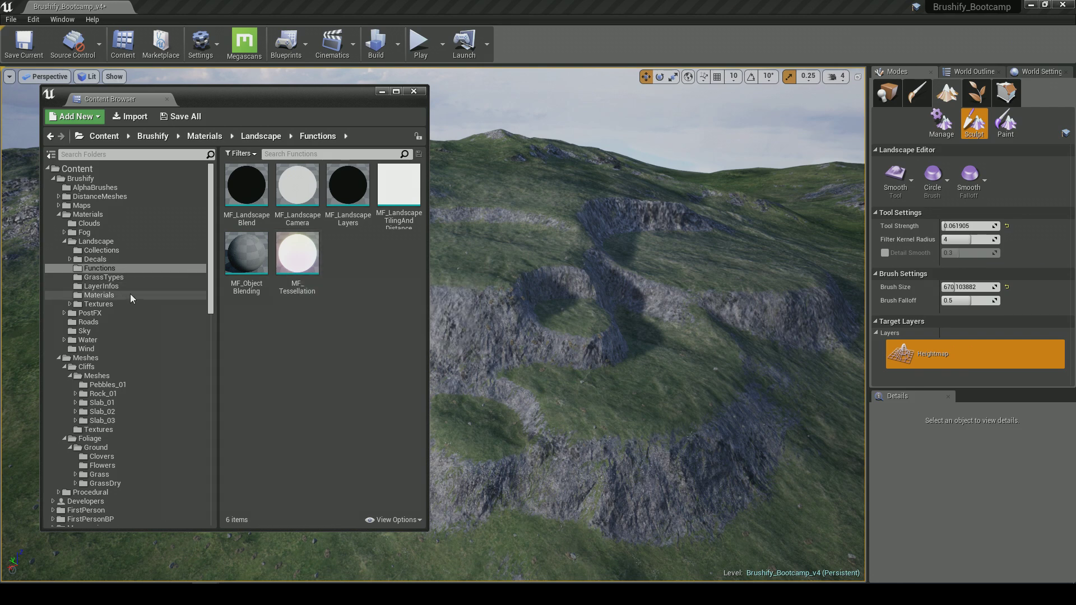
{"action": "double_click", "coordinate": [348, 187]}
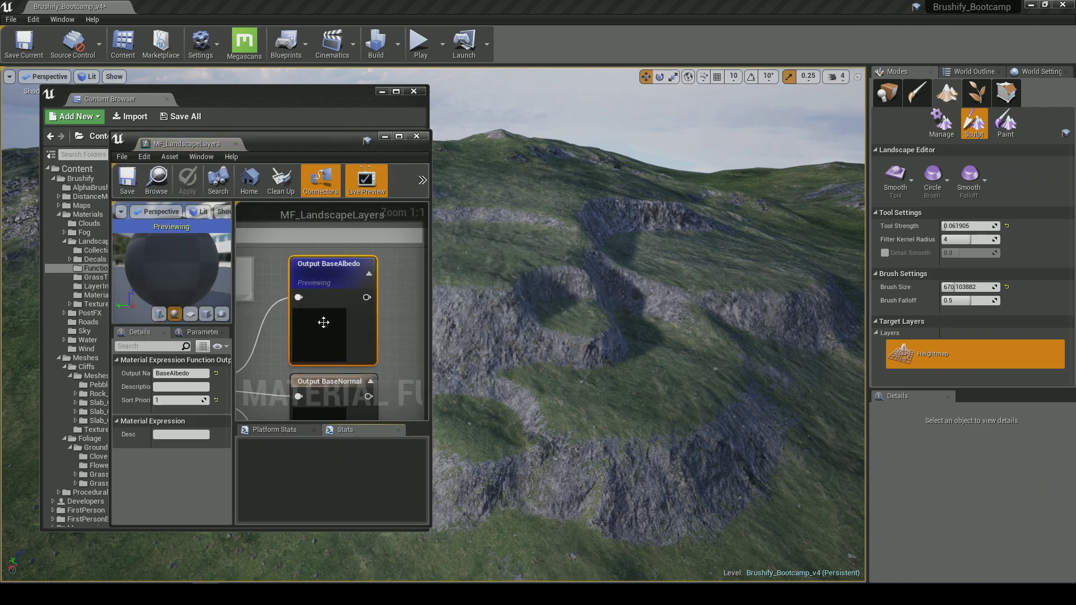
{"action": "left_click", "coordinate": [416, 137]}
{"action": "left_click", "coordinate": [247, 255]}
{"action": "left_click", "coordinate": [348, 297]}
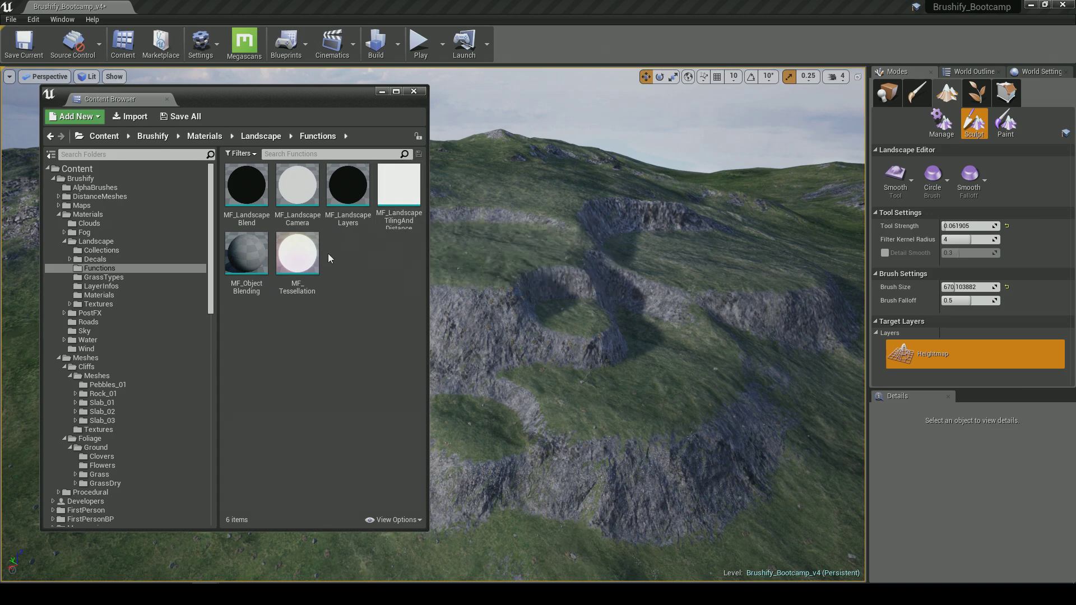
- Examine the node graph of the M_Landscape material, close it, and put the asset browser away
{"action": "left_click", "coordinate": [97, 242]}
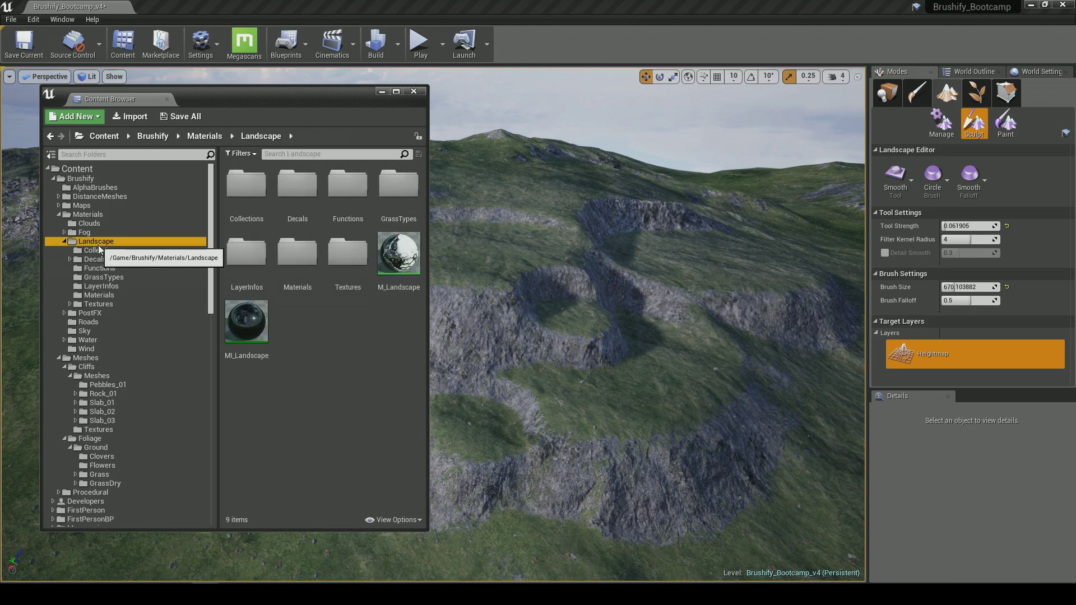
{"action": "double_click", "coordinate": [409, 271]}
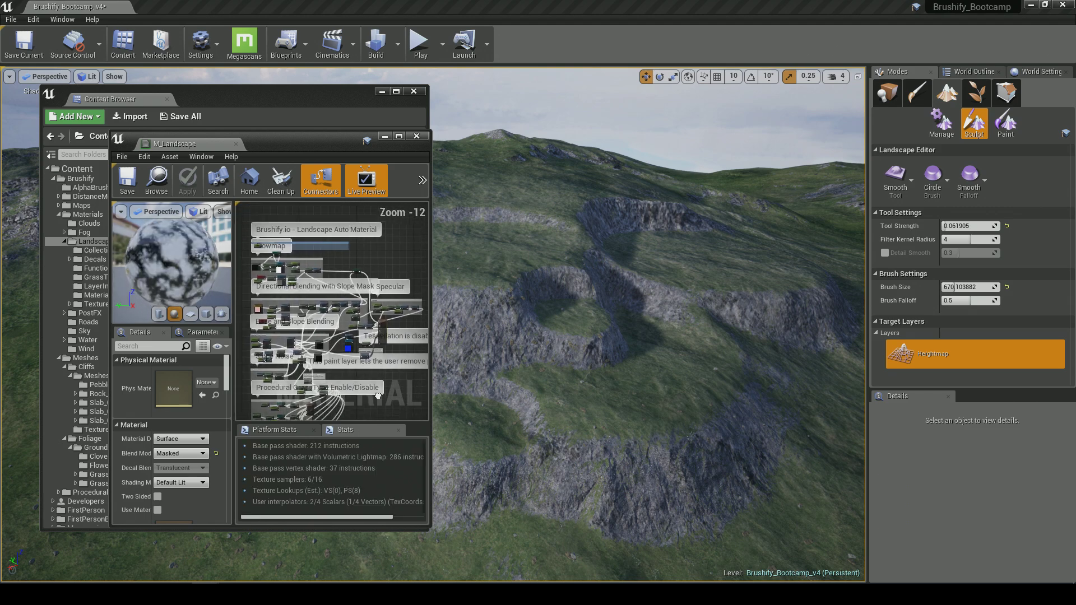
{"action": "right_click_drag", "start_coordinate": [353, 295], "coordinate": [328, 287]}
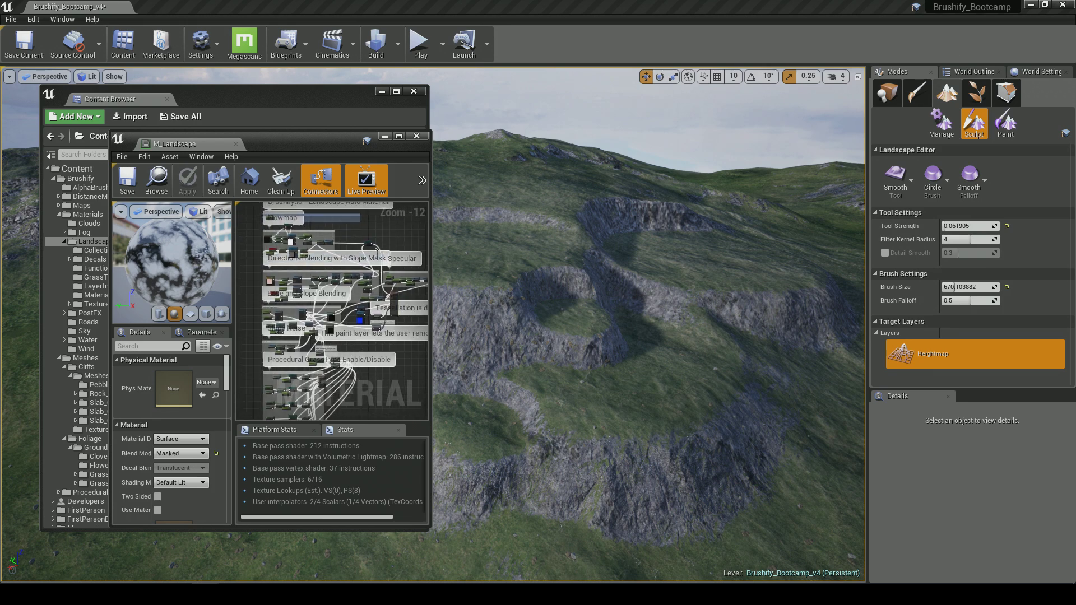
{"action": "left_click", "coordinate": [416, 136]}
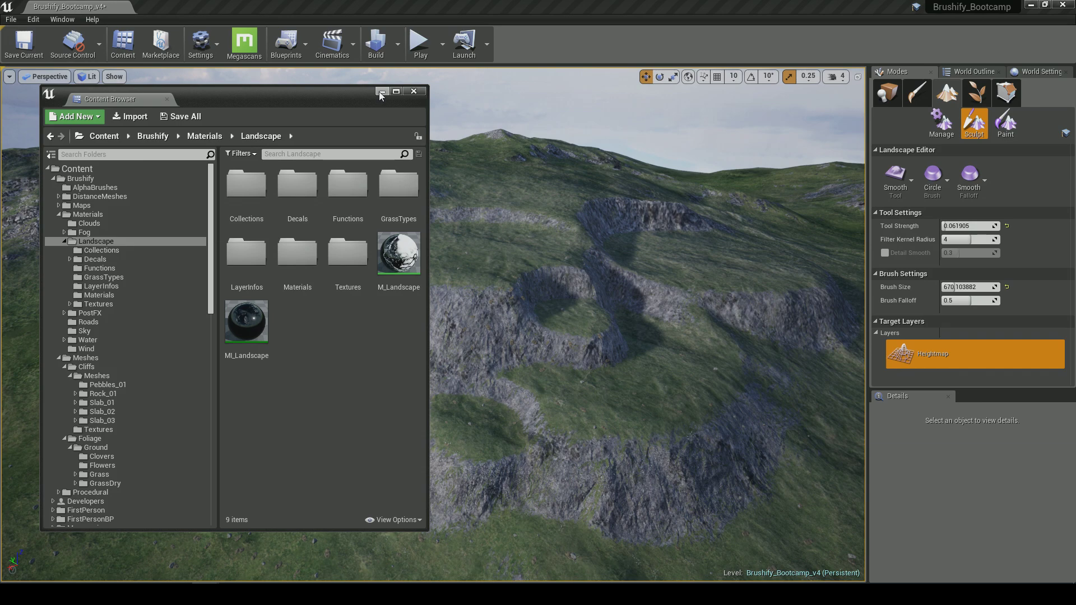
{"action": "left_click", "coordinate": [379, 92]}
- Return to the Flatten tool and flatten two smaller ledges into the large front cliff at a brush size of about 670
{"action": "mouse_move", "coordinate": [448, 331]}
{"action": "right_mouse_down"}
{"action": "mouse_move", "coordinate": [583, 327]}
{"action": "mouse_move", "coordinate": [446, 343]}
{"action": "right_mouse_up"}
{"action": "right_click_drag", "start_coordinate": [344, 295], "coordinate": [345, 295]}
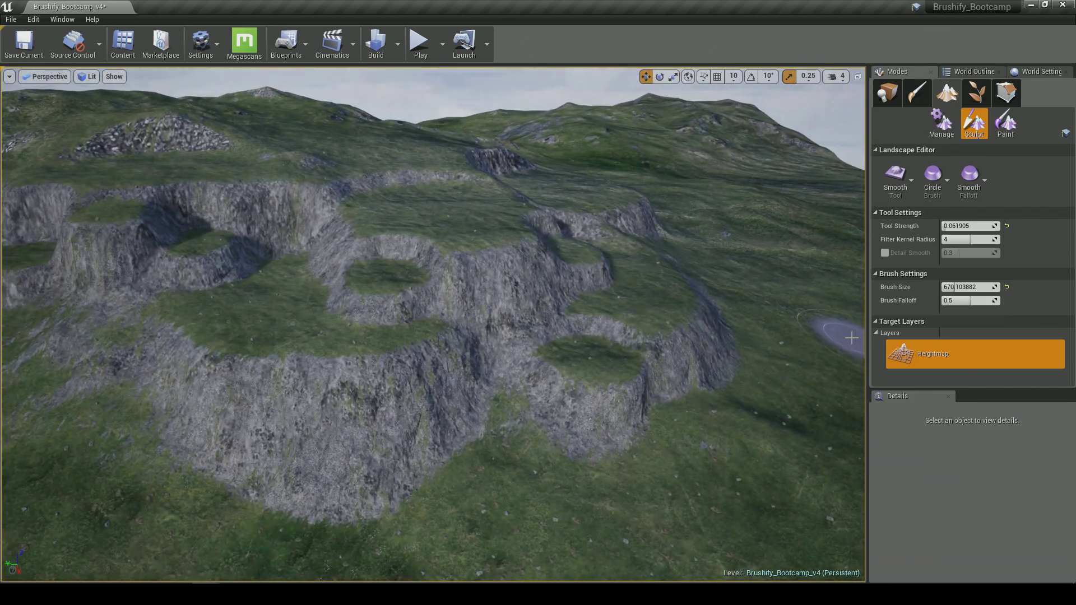
{"action": "left_click", "coordinate": [901, 192]}
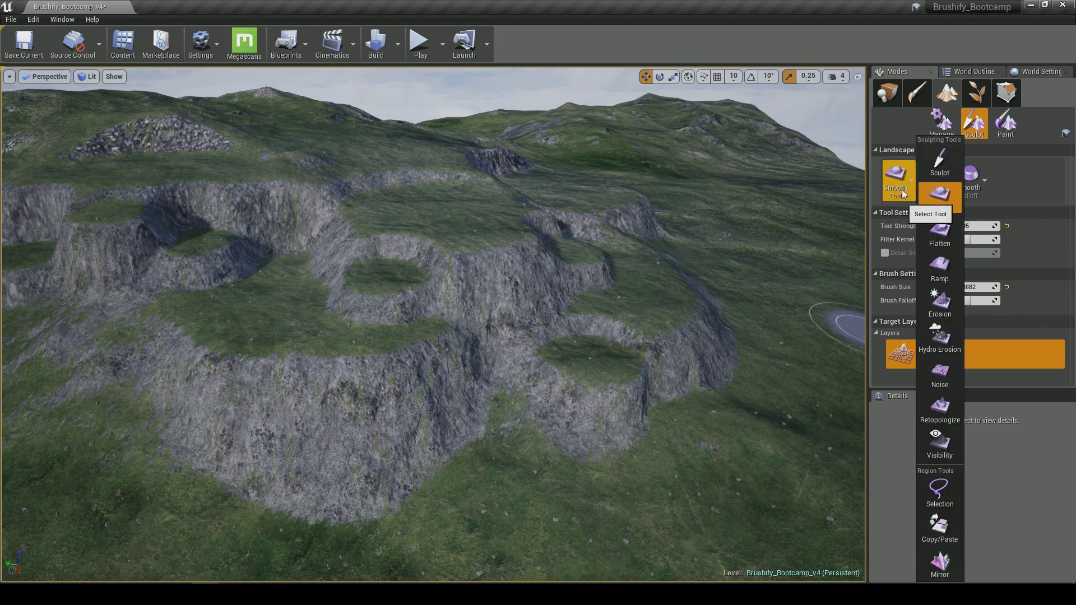
{"action": "left_click", "coordinate": [939, 241]}
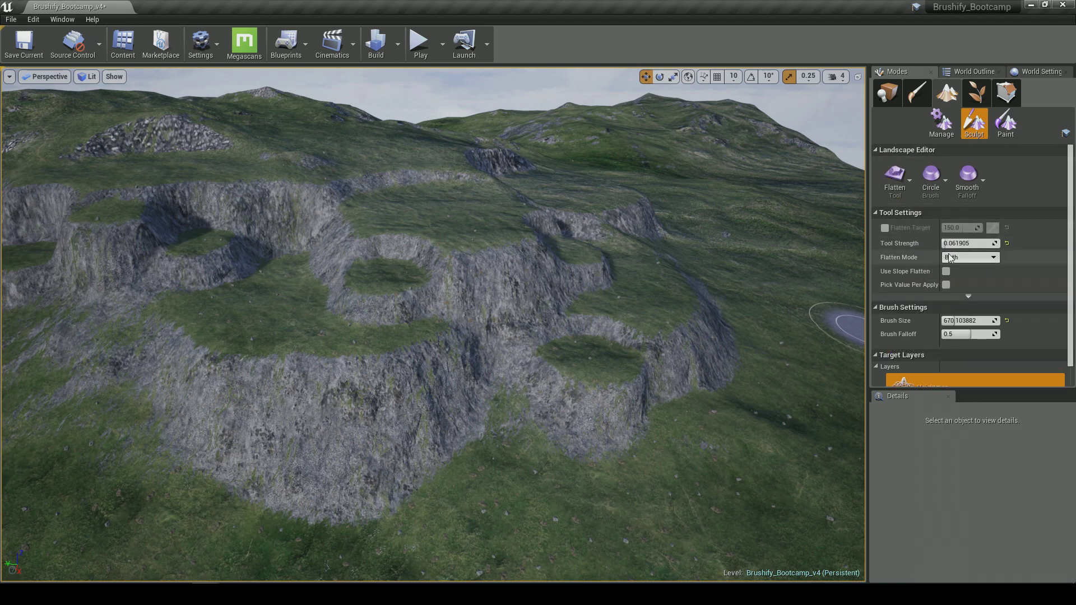
{"action": "right_click_drag", "start_coordinate": [766, 315], "coordinate": [757, 323]}
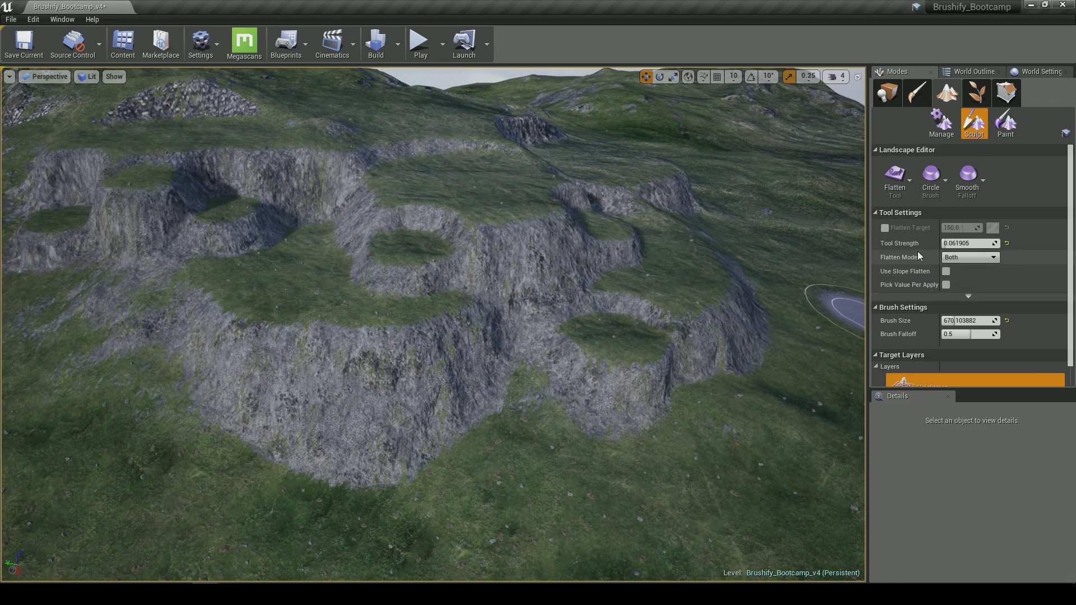
{"action": "left_click_drag", "start_coordinate": [429, 370], "coordinate": [448, 408]}
{"action": "left_click", "coordinate": [208, 364]}
{"action": "right_click_drag", "start_coordinate": [566, 387], "coordinate": [583, 378]}
{"action": "key", "text": "a"}
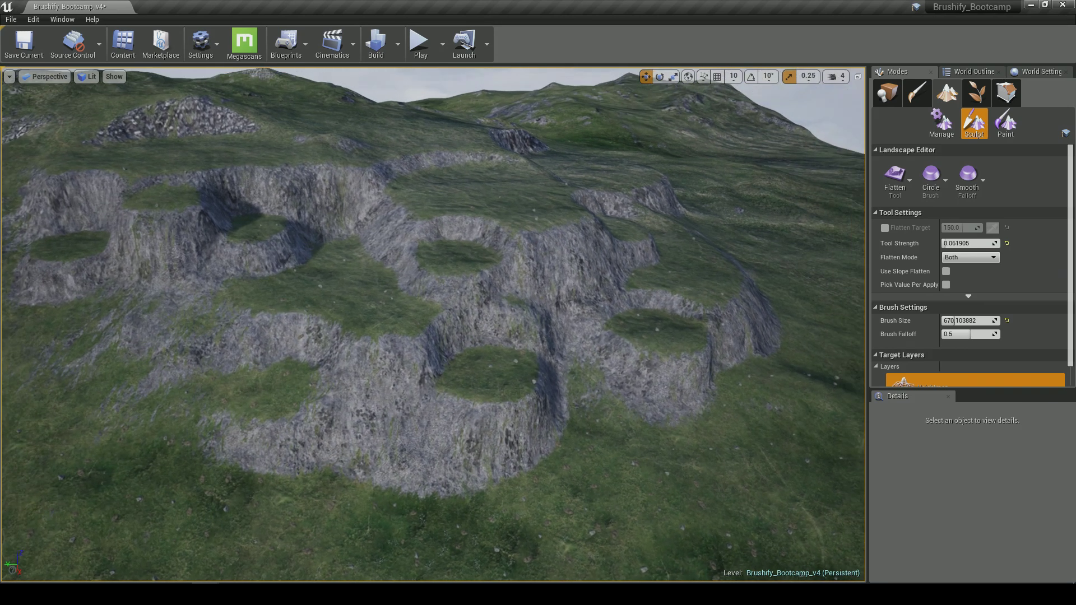
- Turn on Flatten Target and pick a target height of about 2087 from the terrain
{"action": "left_click", "coordinate": [886, 228]}
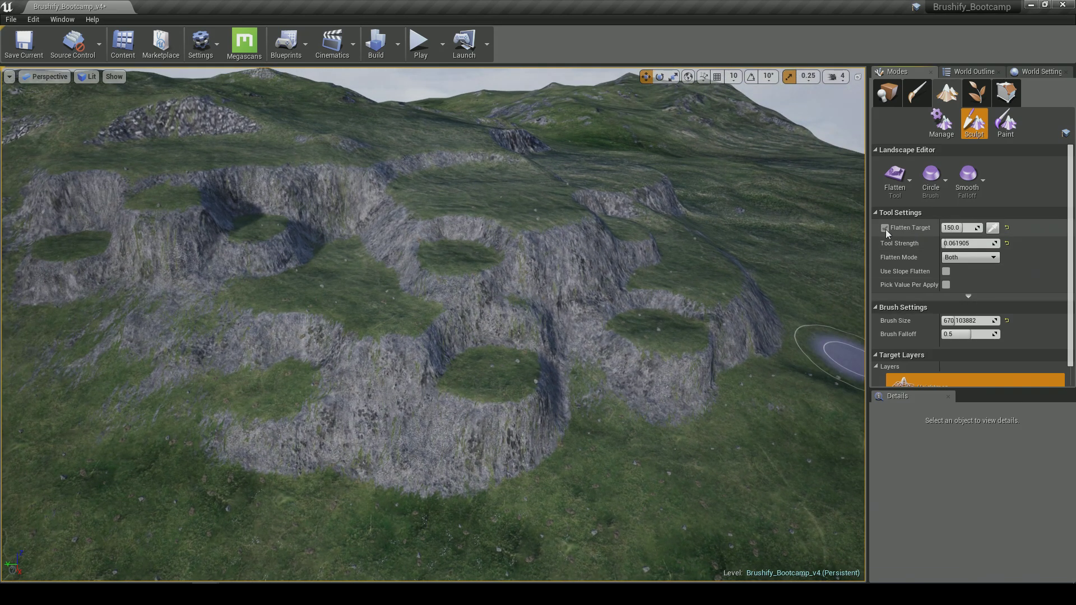
{"action": "left_click", "coordinate": [992, 229]}
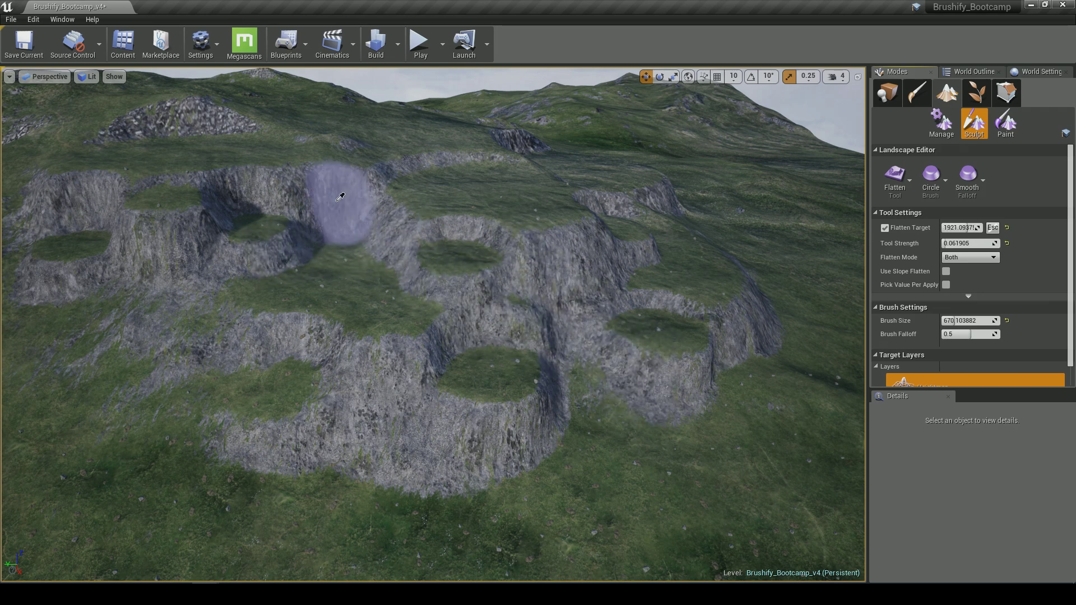
{"action": "right_click_drag", "start_coordinate": [532, 413], "coordinate": [608, 411]}
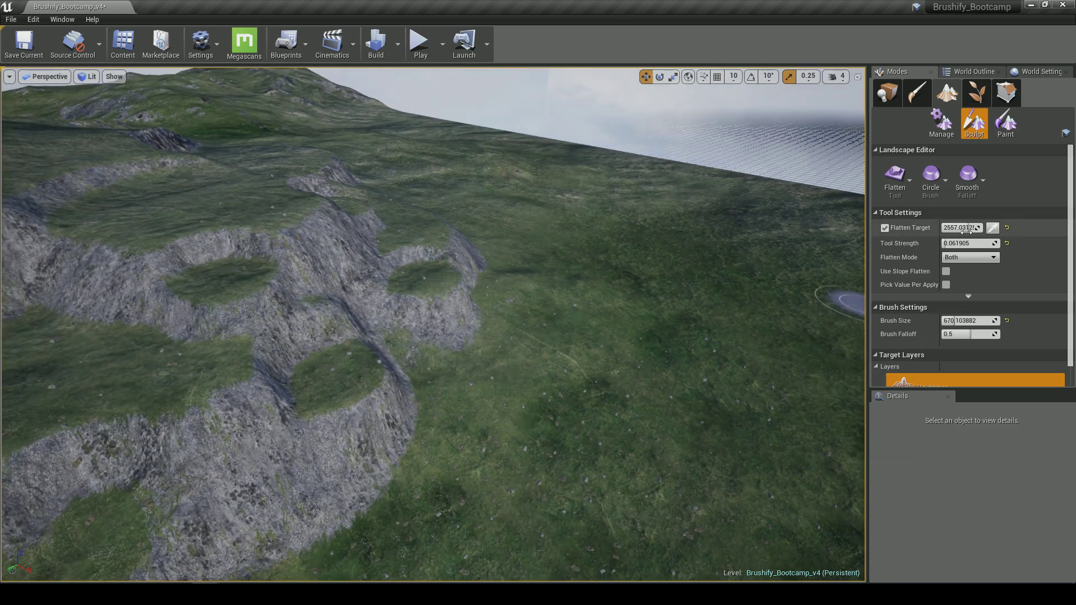
{"action": "left_click", "coordinate": [992, 227]}
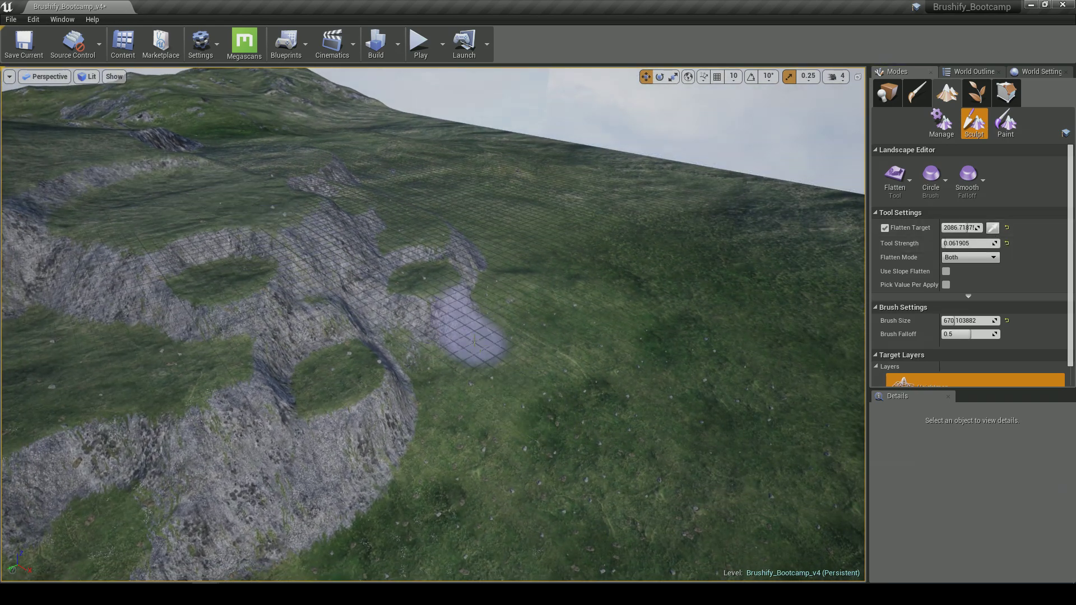
{"action": "key", "text": "w"}
{"action": "right_click_drag", "start_coordinate": [521, 383], "coordinate": [513, 387]}
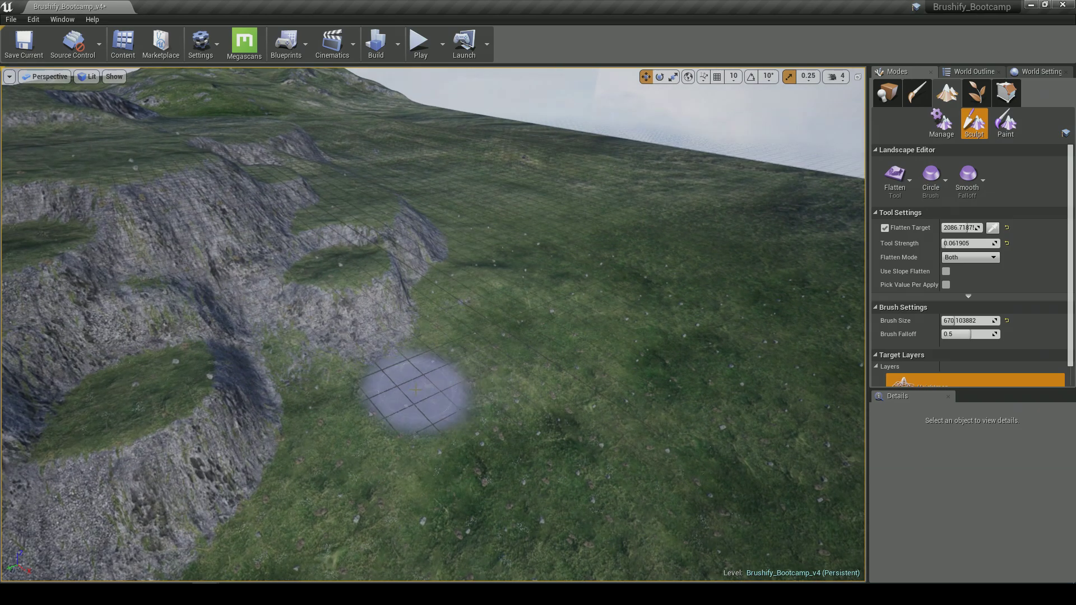
- Undo a first trial stroke and raise a steep round pillar to the target height beside the terraces
{"action": "left_click_drag", "start_coordinate": [314, 362], "coordinate": [330, 381]}
{"action": "mouse_move", "coordinate": [329, 381]}
{"action": "right_mouse_down"}
{"action": "mouse_move", "coordinate": [381, 420]}
{"action": "mouse_move", "coordinate": [392, 414]}
{"action": "right_mouse_up"}
{"action": "key", "text": "ctrl+z"}
{"action": "right_click_drag", "start_coordinate": [458, 307], "coordinate": [426, 259]}
{"action": "left_click_drag", "start_coordinate": [426, 260], "coordinate": [415, 239]}
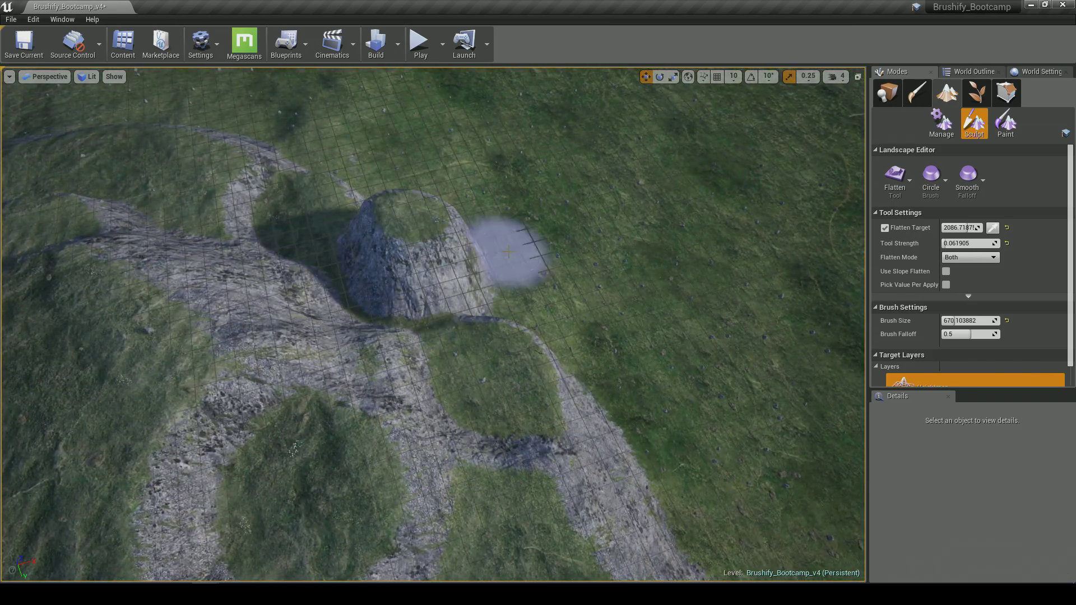
- Try to raise an elongated mound on the open grass to the target height, and undo the stroke
{"action": "mouse_move", "coordinate": [418, 194]}
{"action": "right_mouse_down"}
{"action": "mouse_move", "coordinate": [402, 157]}
{"action": "mouse_move", "coordinate": [476, 199]}
{"action": "right_mouse_up"}
{"action": "right_click_drag", "start_coordinate": [548, 216], "coordinate": [439, 245]}
{"action": "right_click_drag", "start_coordinate": [377, 293], "coordinate": [459, 277]}
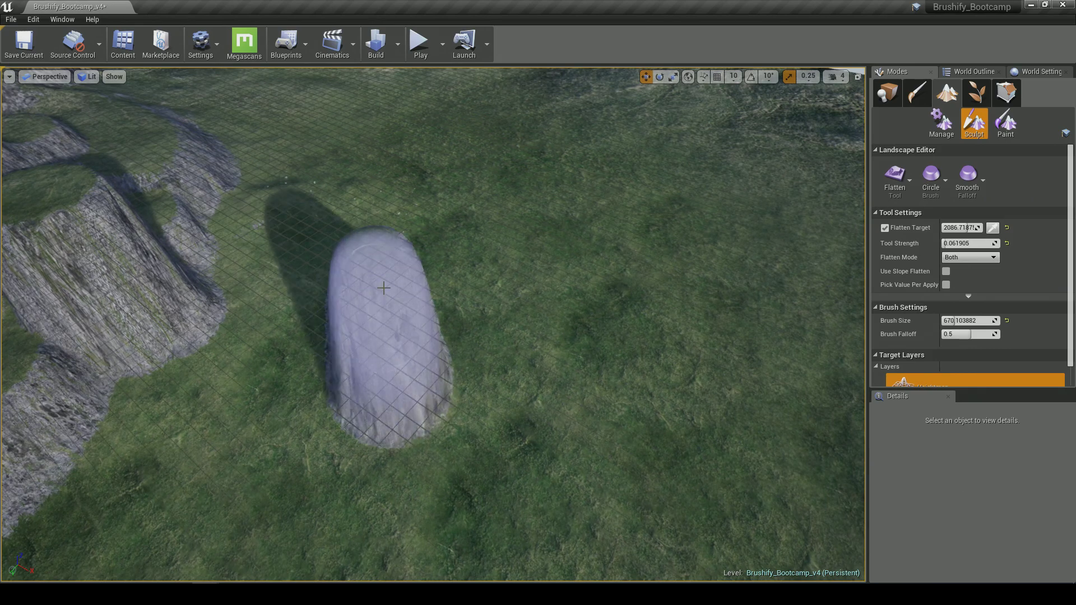
{"action": "right_click_drag", "start_coordinate": [513, 373], "coordinate": [513, 373]}
{"action": "key", "text": "s"}
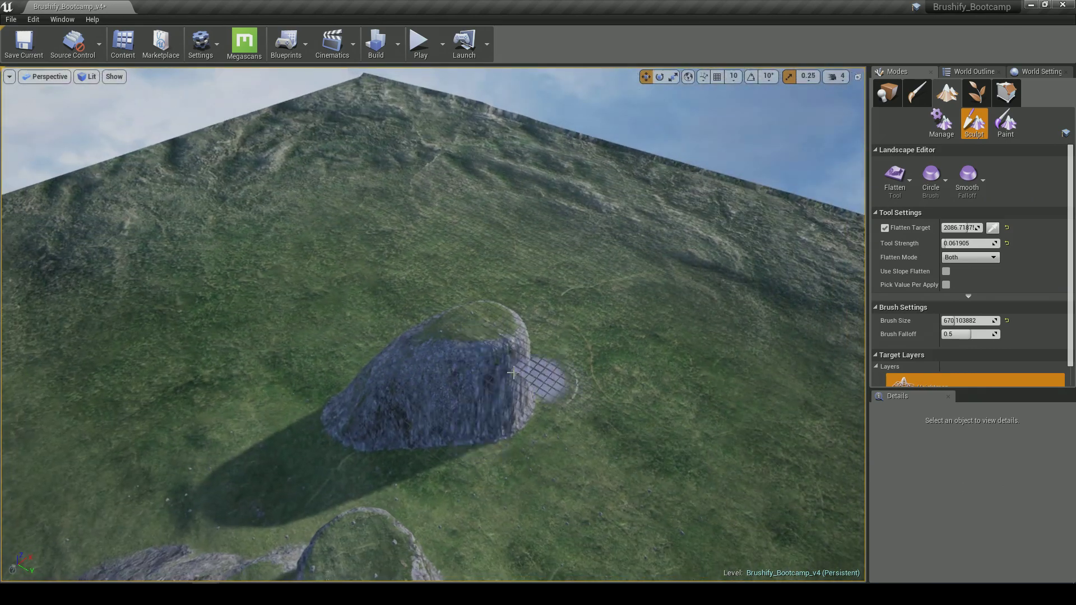
{"action": "mouse_move", "coordinate": [545, 321]}
{"action": "right_mouse_down"}
{"action": "mouse_move", "coordinate": [545, 350]}
{"action": "mouse_move", "coordinate": [562, 307]}
{"action": "mouse_move", "coordinate": [527, 307]}
{"action": "right_mouse_up"}
{"action": "key", "text": "ctrl+z"}
- Set the Flatten tool strength to 1.0 and raise more steep round pillars in a row beside the first one
{"action": "left_click_drag", "start_coordinate": [527, 307], "coordinate": [524, 303]}
{"action": "right_click_drag", "start_coordinate": [524, 303], "coordinate": [548, 269]}
{"action": "left_click_drag", "start_coordinate": [951, 243], "coordinate": [1003, 243]}
{"action": "right_click_drag", "start_coordinate": [667, 316], "coordinate": [655, 318]}
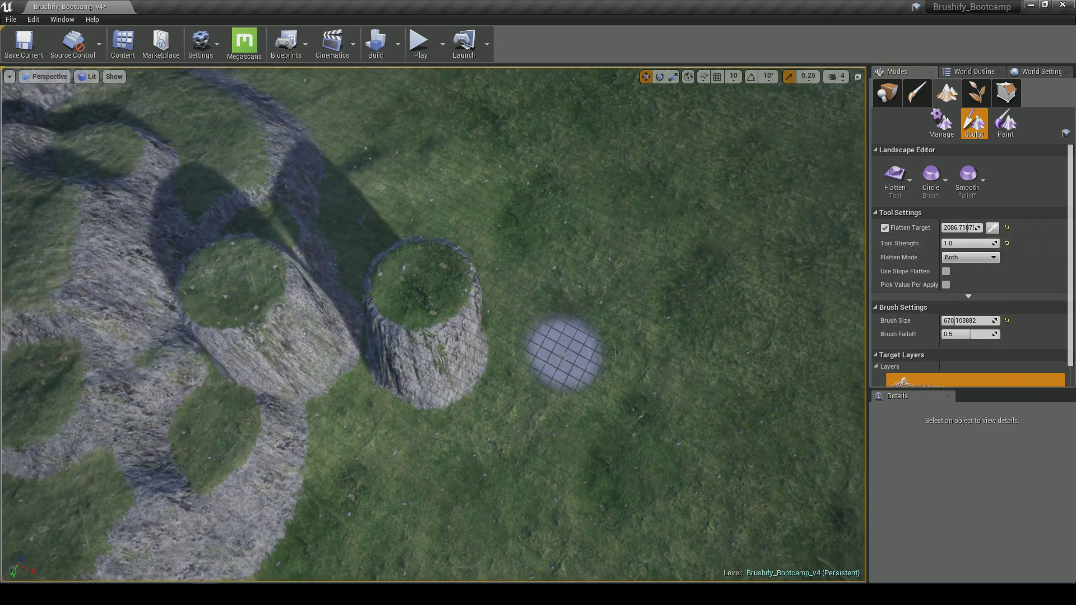
{"action": "left_click", "coordinate": [580, 351]}
{"action": "right_click_drag", "start_coordinate": [697, 284], "coordinate": [680, 283]}
{"action": "right_click_drag", "start_coordinate": [679, 338], "coordinate": [678, 311]}
{"action": "key", "text": "ctrl+z"}
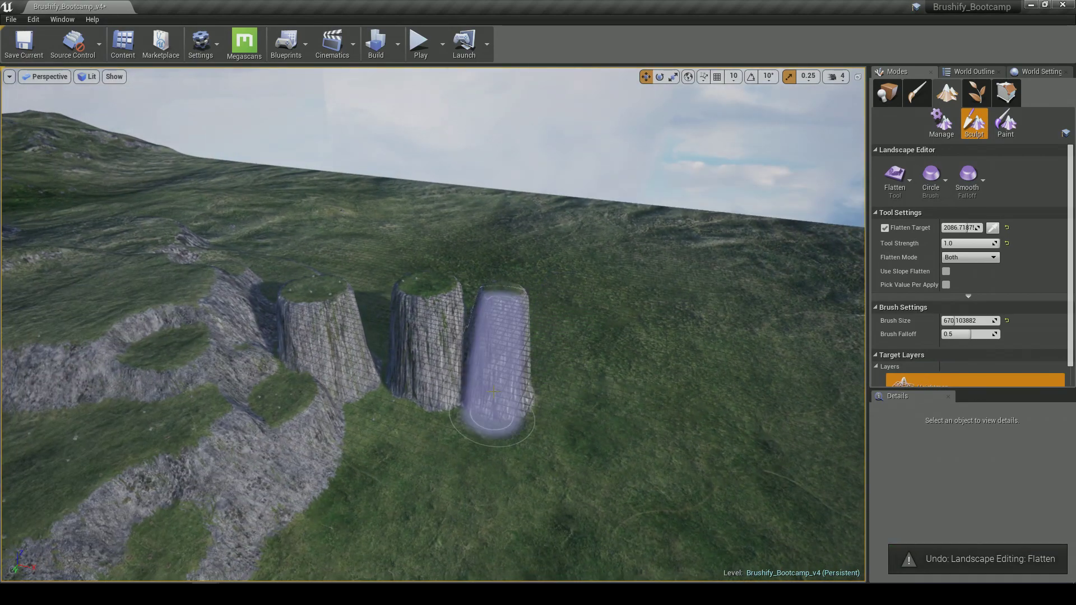
- Reduce the brush size to about 345 and raise three thinner pillars to the target height at the end of the row
{"action": "right_click_drag", "start_coordinate": [651, 426], "coordinate": [723, 426]}
{"action": "left_click_drag", "start_coordinate": [956, 321], "coordinate": [948, 321]}
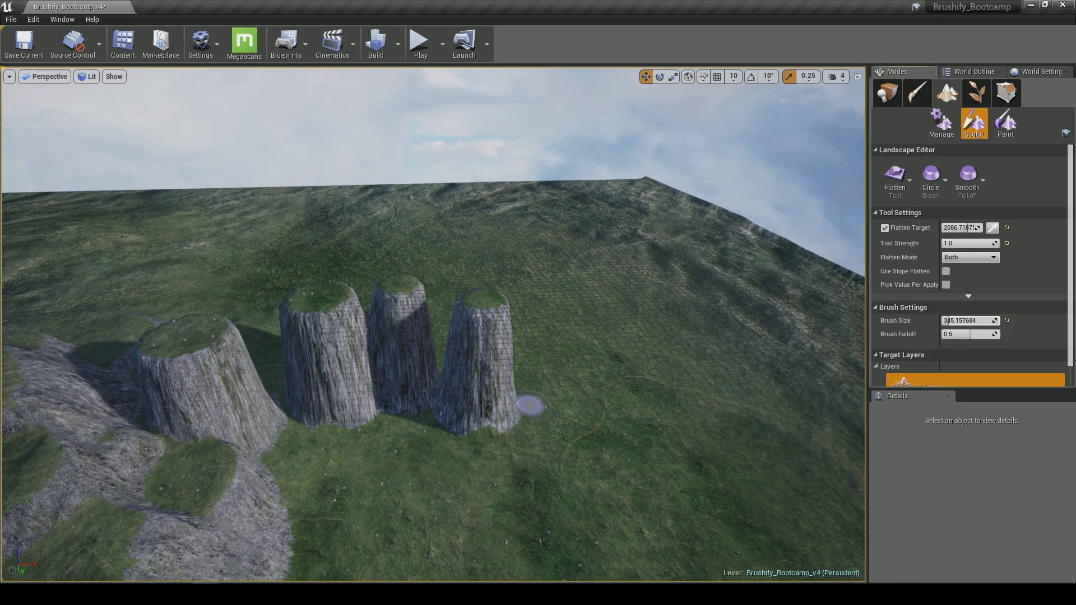
{"action": "right_click_drag", "start_coordinate": [625, 412], "coordinate": [472, 411]}
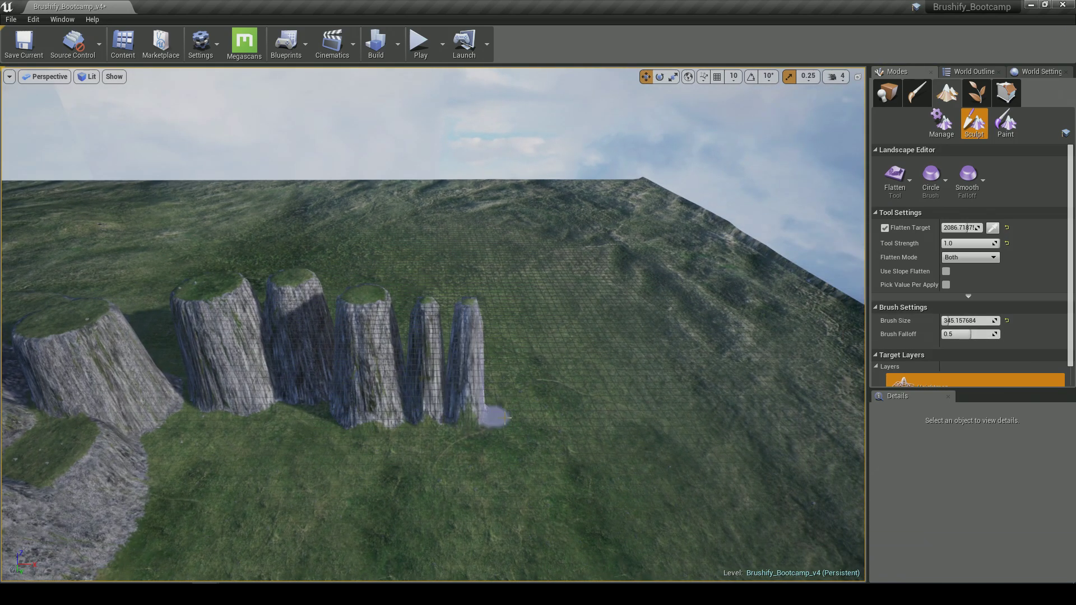
{"action": "mouse_move", "coordinate": [537, 425]}
{"action": "right_mouse_down"}
{"action": "mouse_move", "coordinate": [539, 440]}
{"action": "mouse_move", "coordinate": [482, 446]}
{"action": "mouse_move", "coordinate": [404, 403]}
{"action": "right_mouse_up"}
- Playtest the level by running and jumping the character across the pillar tops towards the terraces, and end the play session
{"action": "mouse_move", "coordinate": [623, 394]}
{"action": "right_mouse_down"}
{"action": "mouse_move", "coordinate": [574, 381]}
{"action": "mouse_move", "coordinate": [623, 394]}
{"action": "right_mouse_up"}
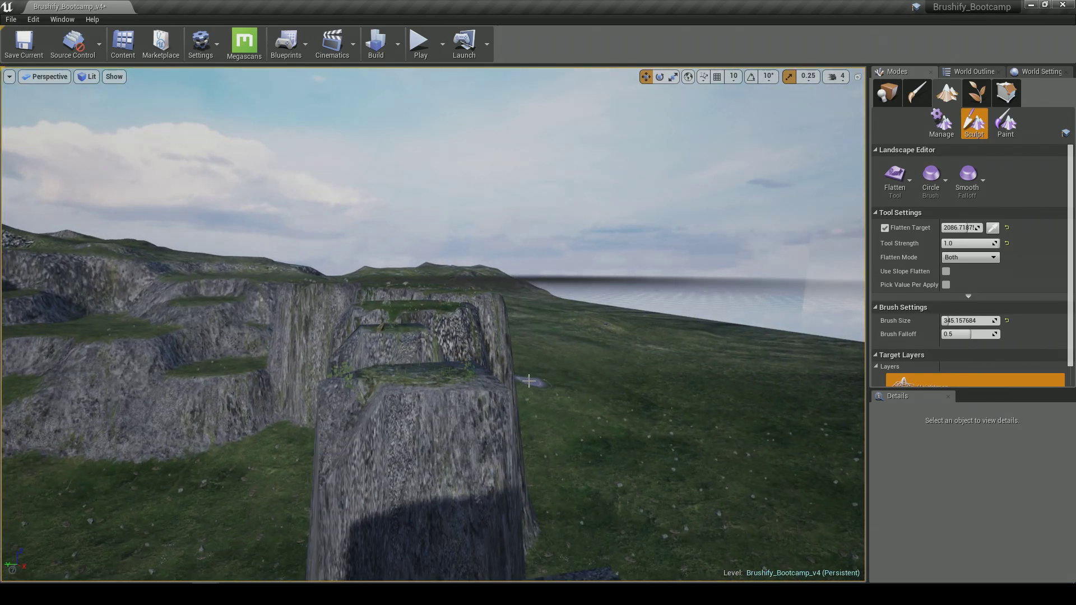
{"action": "key", "text": "alt+p"}
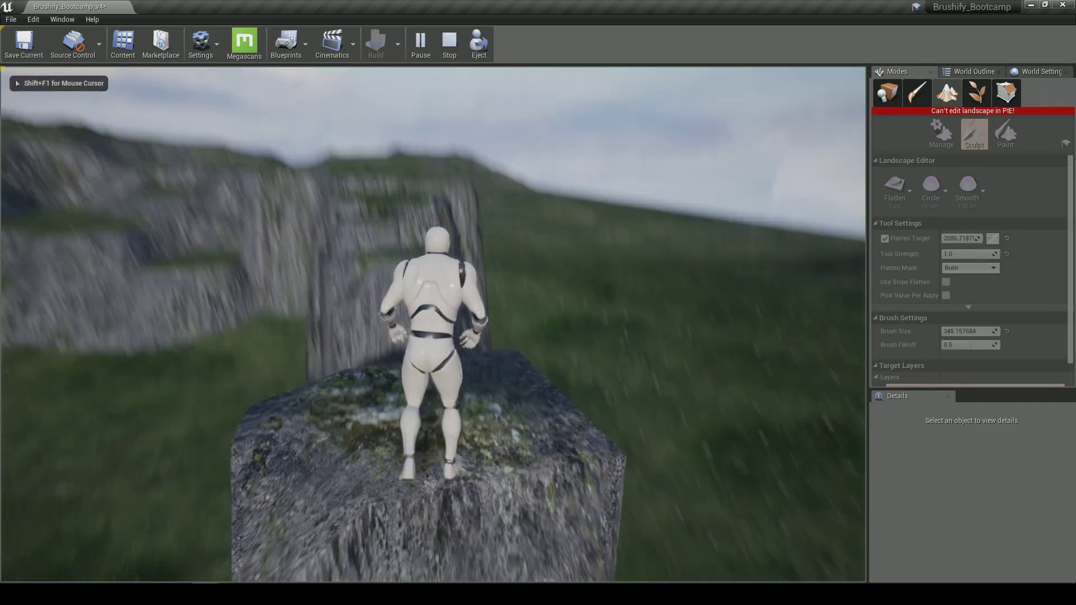
{"action": "key", "text": "w"}
{"action": "key", "text": "space"}
{"action": "key", "text": "s"}
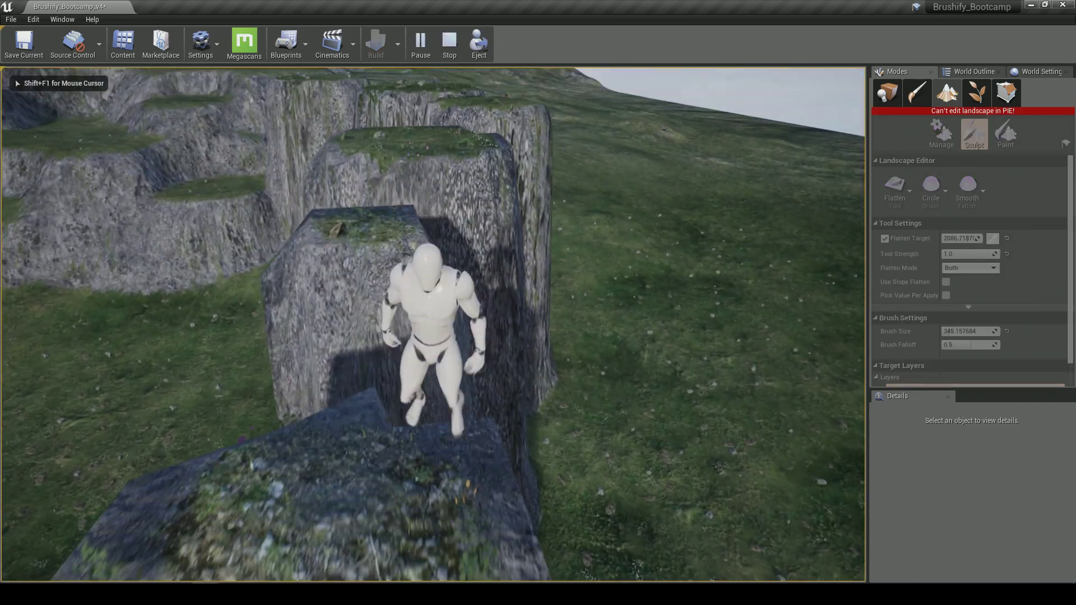
{"action": "key", "text": "w"}
{"action": "key", "text": "space"}
{"action": "key", "text": "space"}
{"action": "key", "text": "s"}
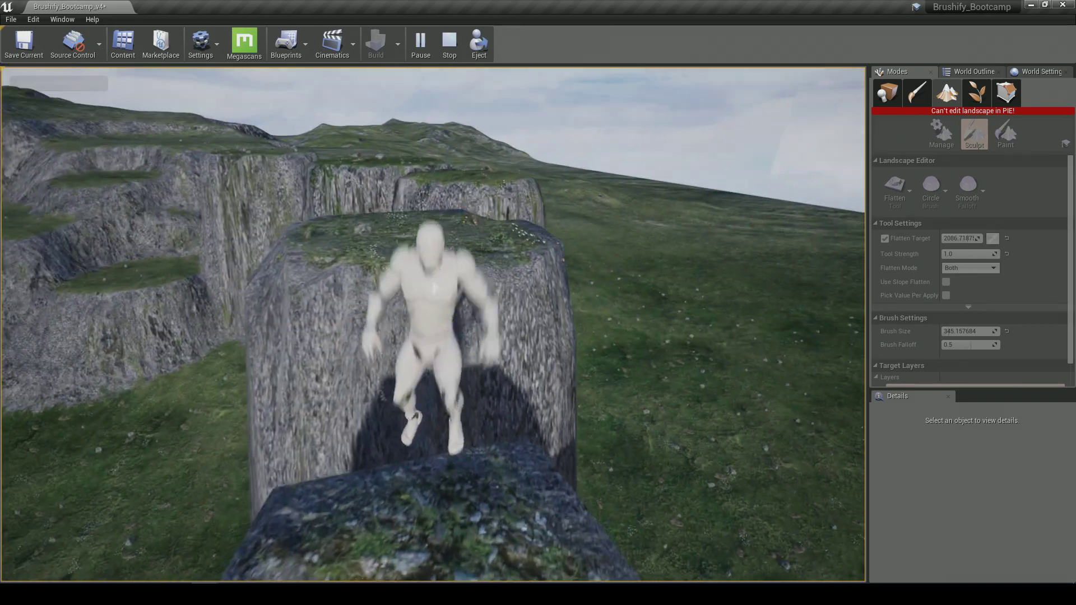
{"action": "key", "text": "w"}
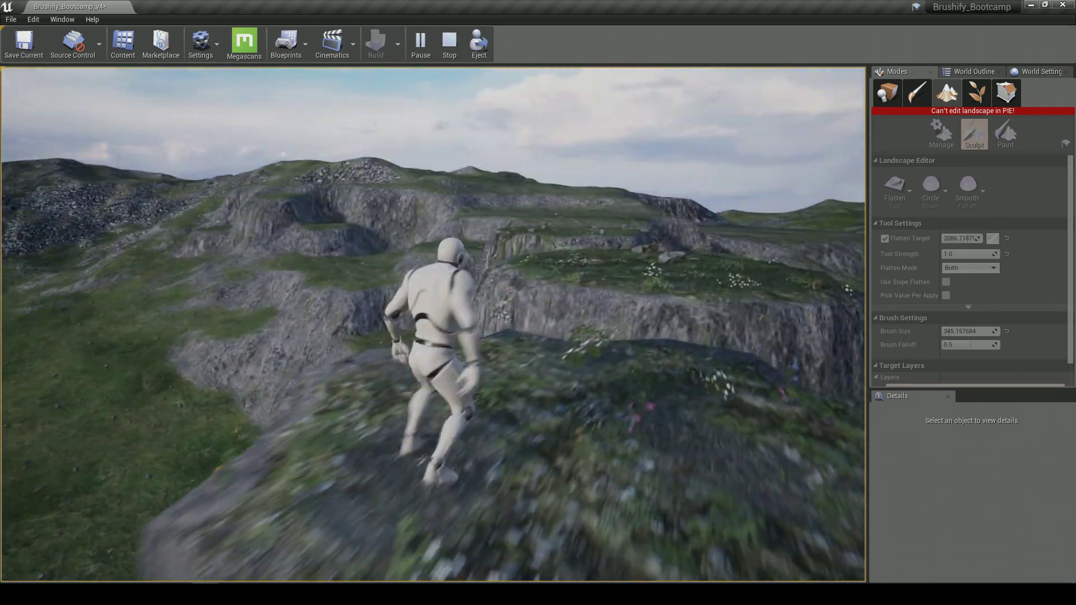
{"action": "key", "text": "w"}
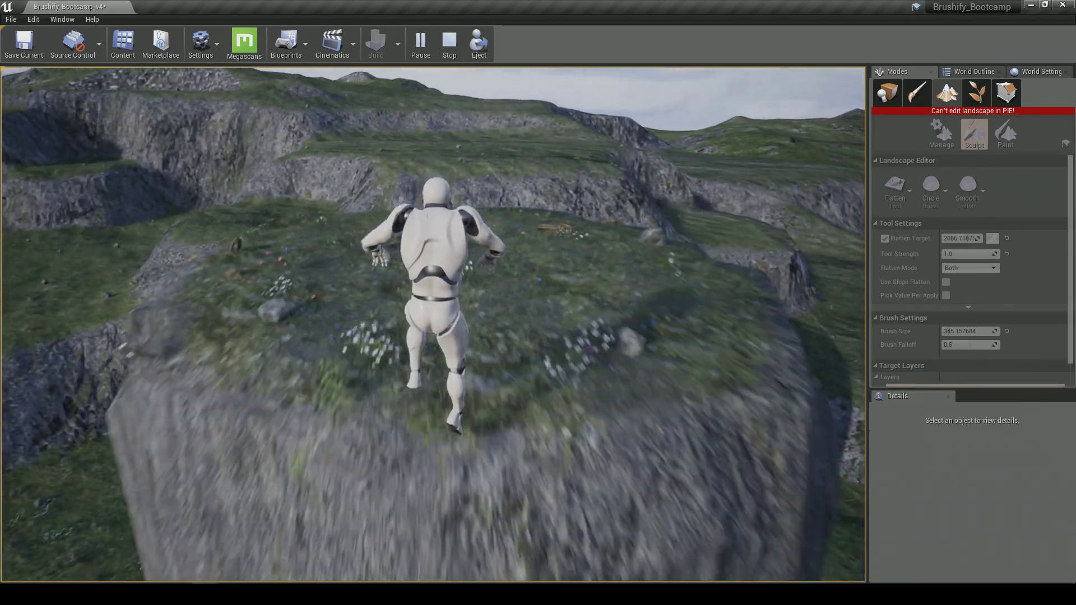
{"action": "key", "text": "w"}
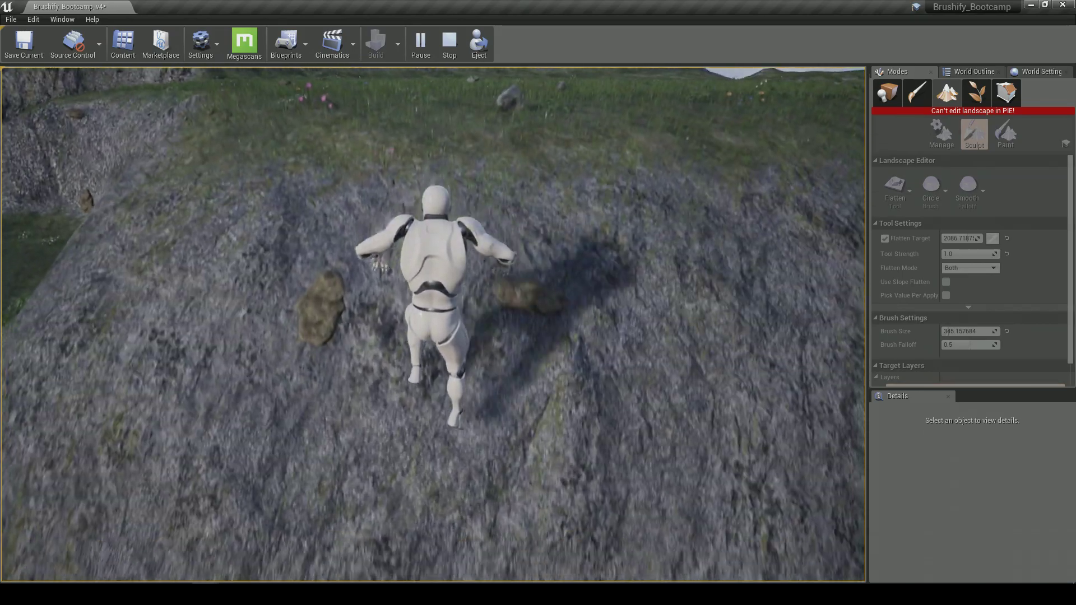
{"action": "key", "text": "space"}
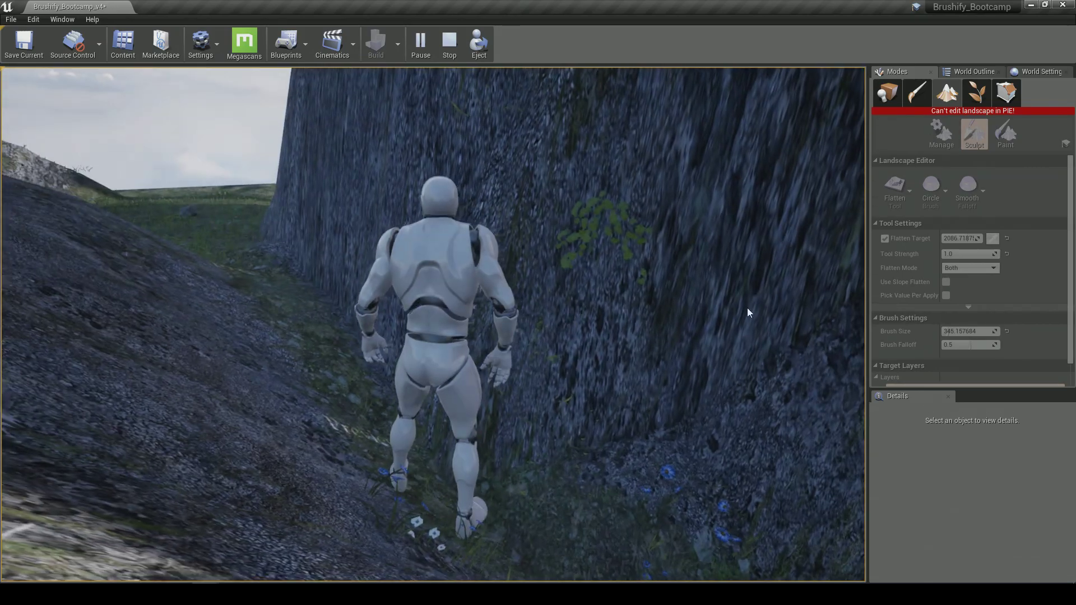
{"action": "key", "text": "Escape"}
- Raise five more thin pillars to the same target height in a curve across the grass beyond the row
{"action": "right_click_drag", "start_coordinate": [432, 325], "coordinate": [437, 216]}
{"action": "key", "text": "s"}
{"action": "mouse_move", "coordinate": [609, 356]}
{"action": "right_mouse_down"}
{"action": "mouse_move", "coordinate": [462, 359]}
{"action": "mouse_move", "coordinate": [459, 374]}
{"action": "right_mouse_up"}
{"action": "key", "text": "d"}
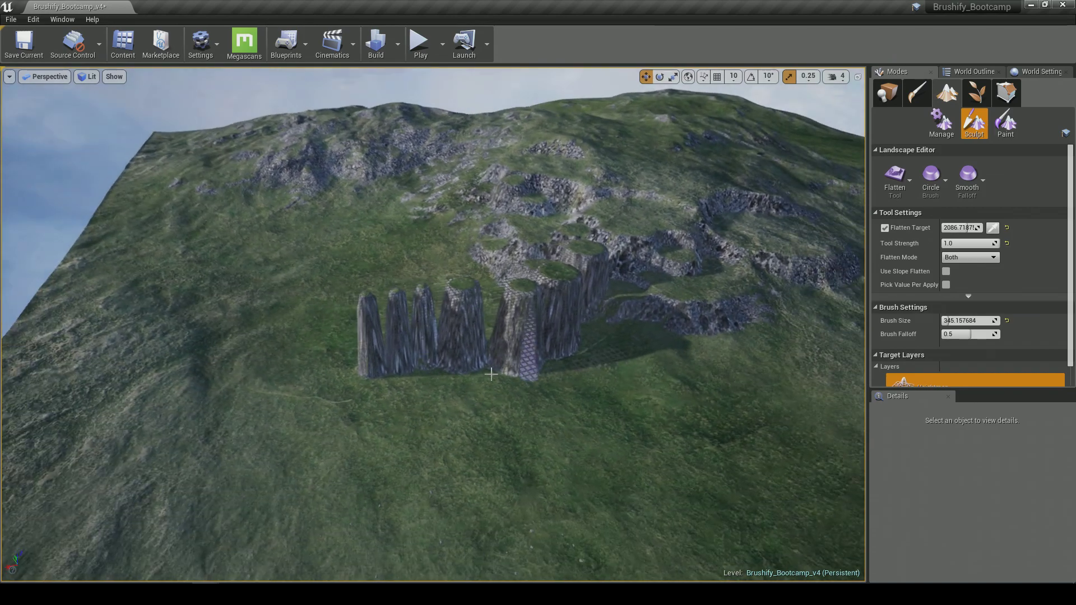
{"action": "left_click", "coordinate": [709, 409]}
{"action": "key", "text": "a"}
{"action": "right_click_drag", "start_coordinate": [711, 408], "coordinate": [975, 406]}
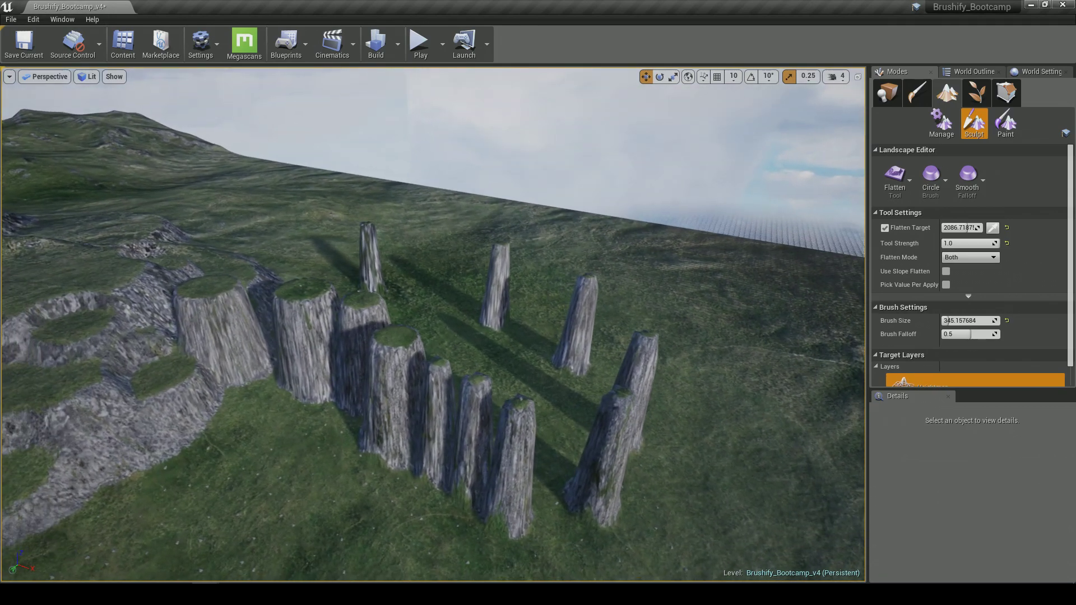
{"action": "key", "text": "d"}
{"action": "right_click_drag", "start_coordinate": [458, 373], "coordinate": [464, 375]}
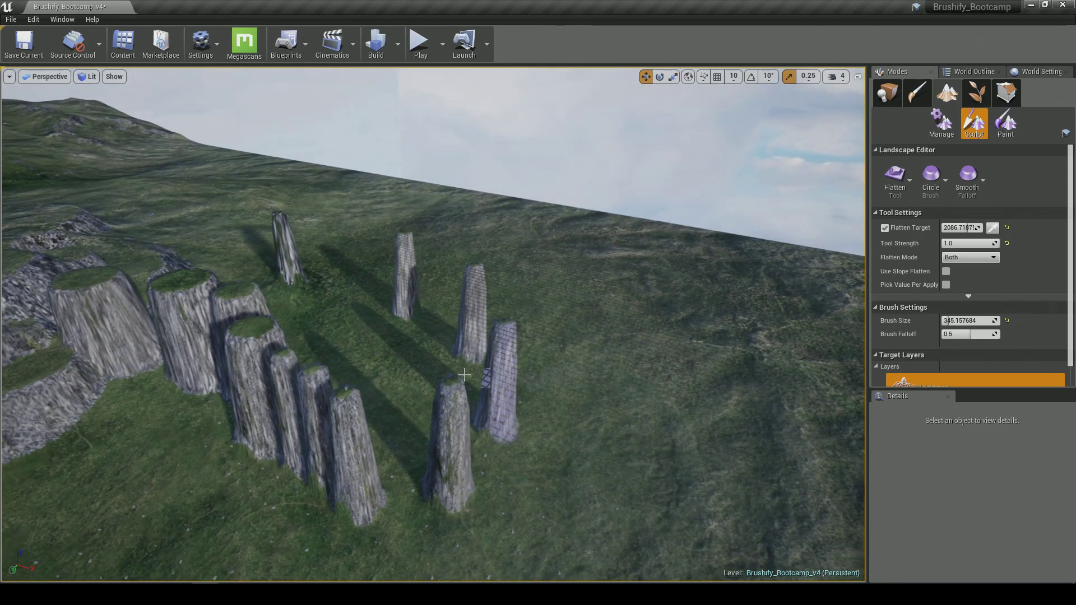
- Undo the five flatten strokes that raised the curve of thin pillars
{"action": "key", "text": "ctrl+z"}
{"action": "key", "text": "ctrl+z"}
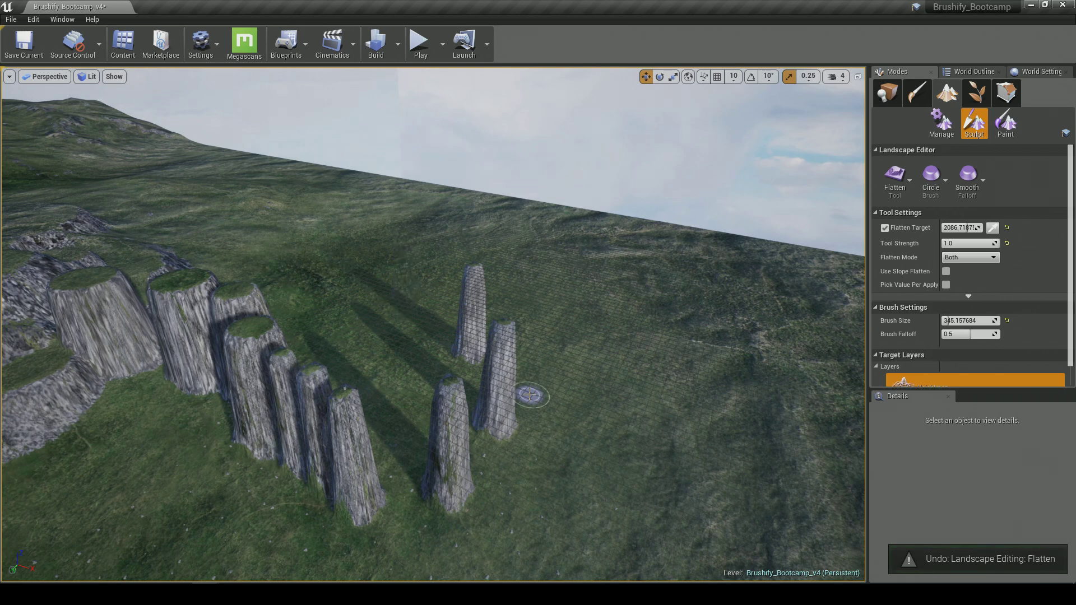
{"action": "key", "text": "ctrl+z"}
{"action": "key", "text": "ctrl+z"}
{"action": "key", "text": "ctrl+z"}
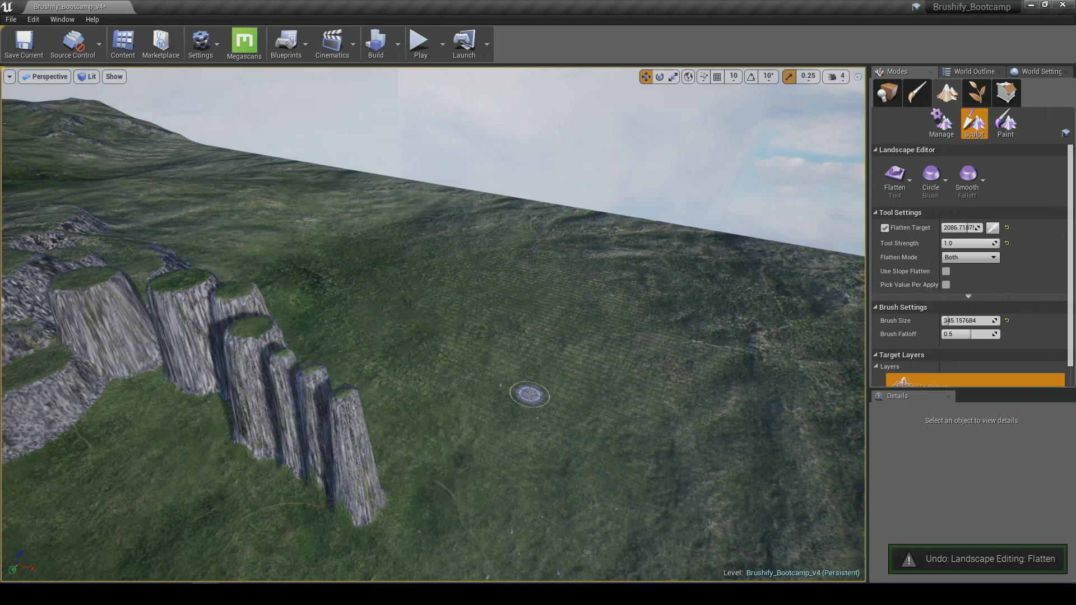
- Pick a lower target height of about 1679 for a pillar beyond the row, and raise a shorter one beside it from another picked height
{"action": "left_click", "coordinate": [992, 228]}
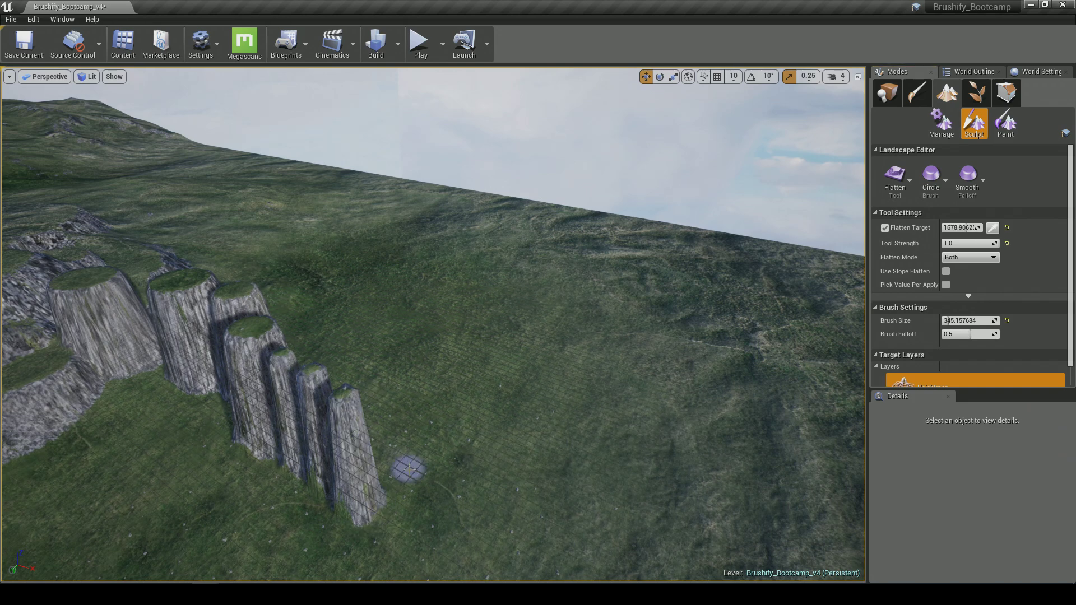
{"action": "left_click", "coordinate": [420, 504]}
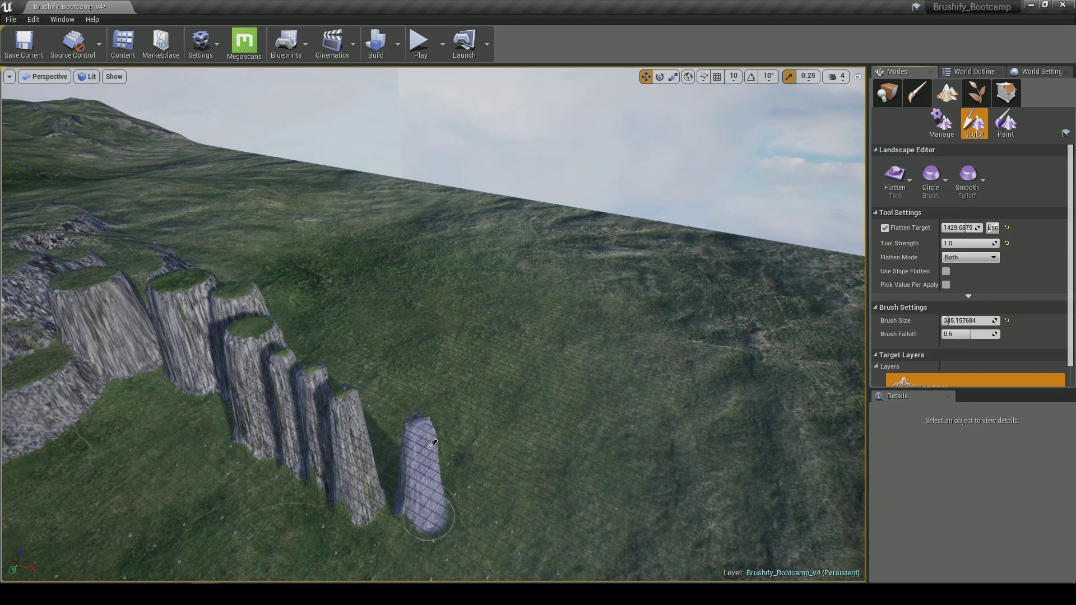
{"action": "mouse_move", "coordinate": [428, 451]}
{"action": "right_mouse_down"}
{"action": "mouse_move", "coordinate": [430, 487]}
{"action": "mouse_move", "coordinate": [448, 502]}
{"action": "right_mouse_up"}
{"action": "key", "text": "w"}
{"action": "left_click", "coordinate": [493, 414]}
{"action": "right_click_drag", "start_coordinate": [605, 378], "coordinate": [639, 375]}
- Sample ever lower target heights, down to about 543, and continue the curve with successively shorter pillars
{"action": "left_click", "coordinate": [992, 227]}
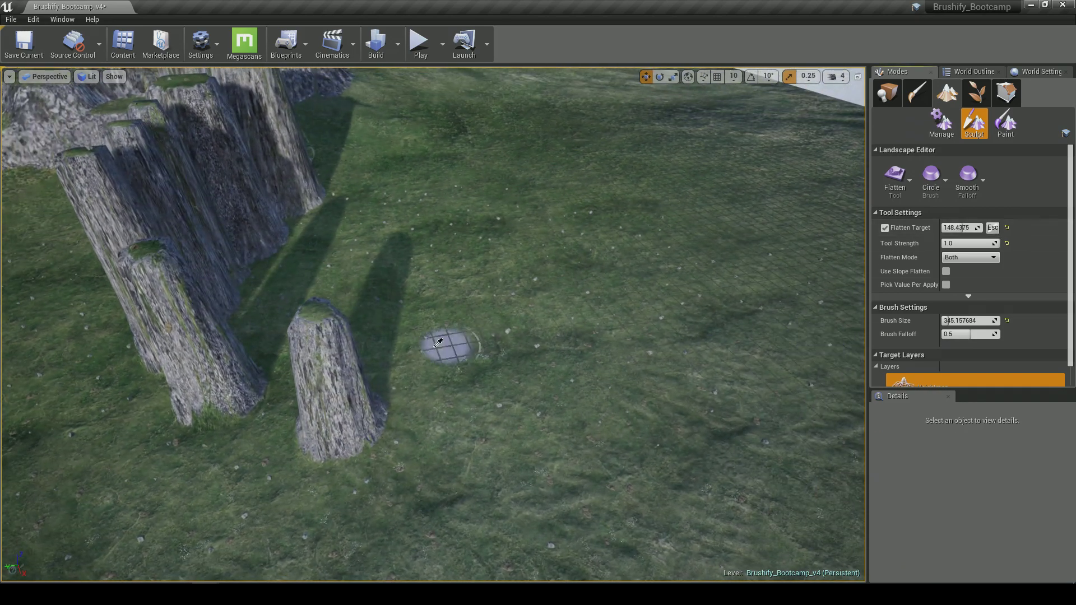
{"action": "left_click", "coordinate": [340, 343]}
{"action": "left_click", "coordinate": [471, 375]}
{"action": "key", "text": "d"}
{"action": "mouse_move", "coordinate": [562, 346]}
{"action": "right_mouse_down"}
{"action": "mouse_move", "coordinate": [477, 339]}
{"action": "mouse_move", "coordinate": [437, 318]}
{"action": "right_mouse_up"}
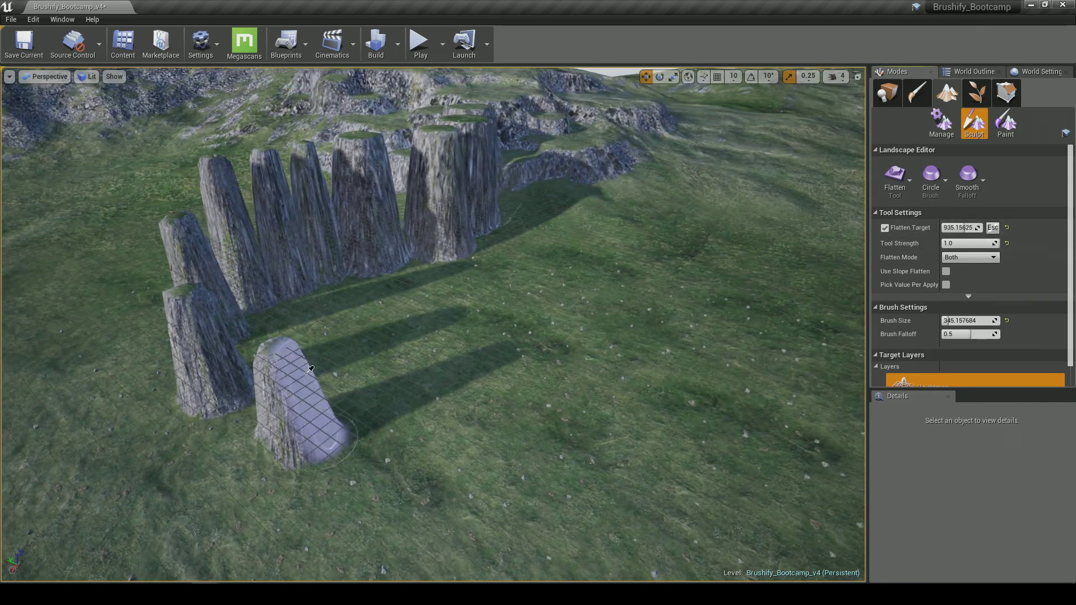
{"action": "key", "text": "d"}
{"action": "right_click_drag", "start_coordinate": [421, 402], "coordinate": [370, 398]}
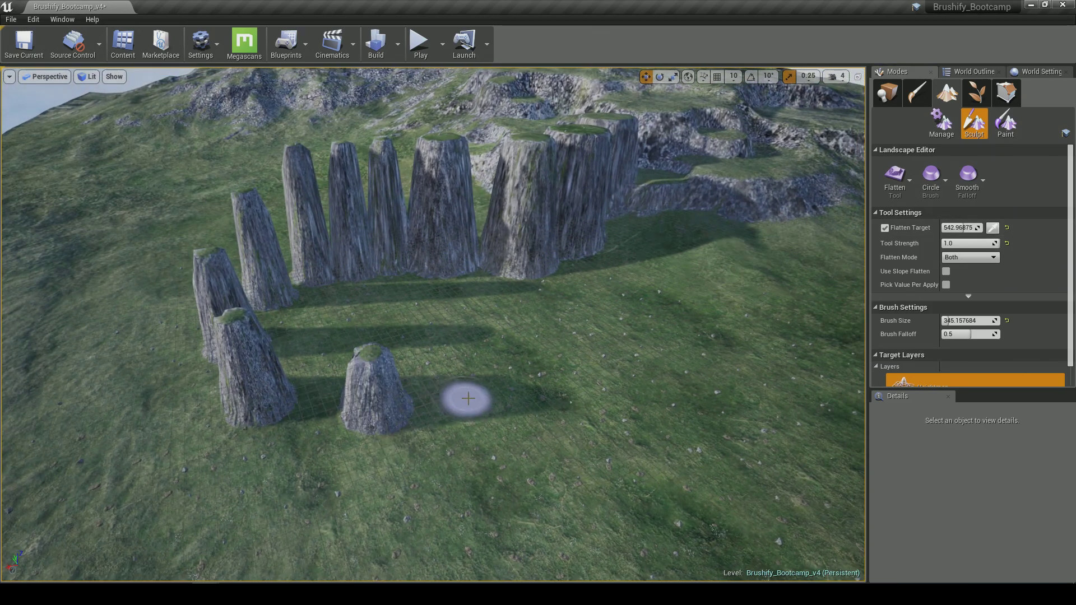
{"action": "key", "text": "d"}
{"action": "right_click_drag", "start_coordinate": [643, 349], "coordinate": [545, 315]}
- Play the level from the short pillars, jump the character up the stepped pillars, explore the ground around them, and stop playing
{"action": "key", "text": "s"}
{"action": "key", "text": "w"}
{"action": "right_click_drag", "start_coordinate": [610, 339], "coordinate": [586, 336]}
{"action": "left_click", "coordinate": [419, 41]}
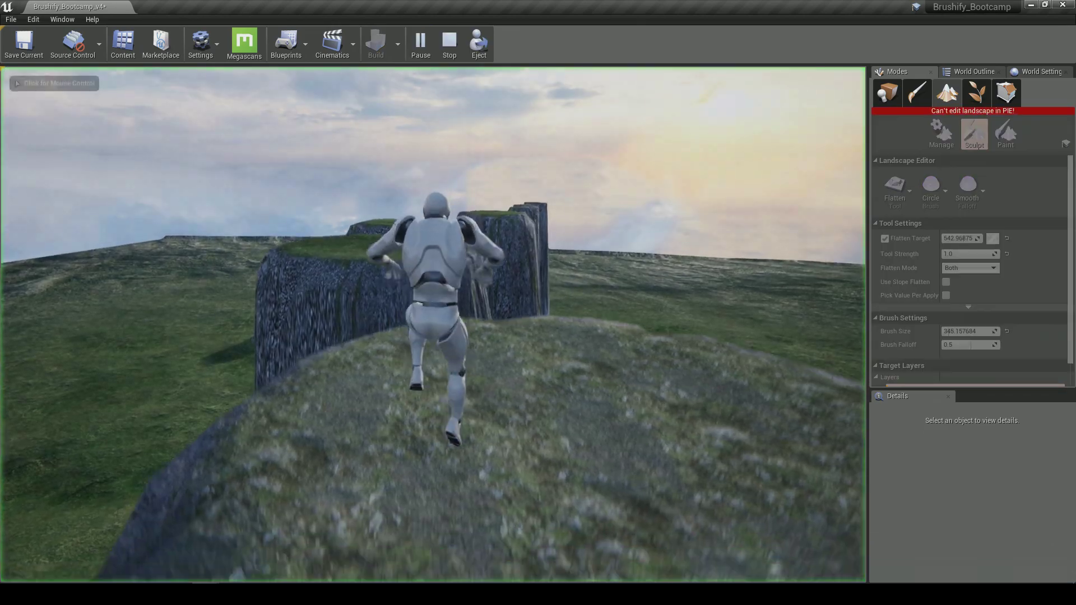
{"action": "left_click", "coordinate": [433, 280]}
{"action": "key", "text": "w"}
{"action": "key", "text": "space"}
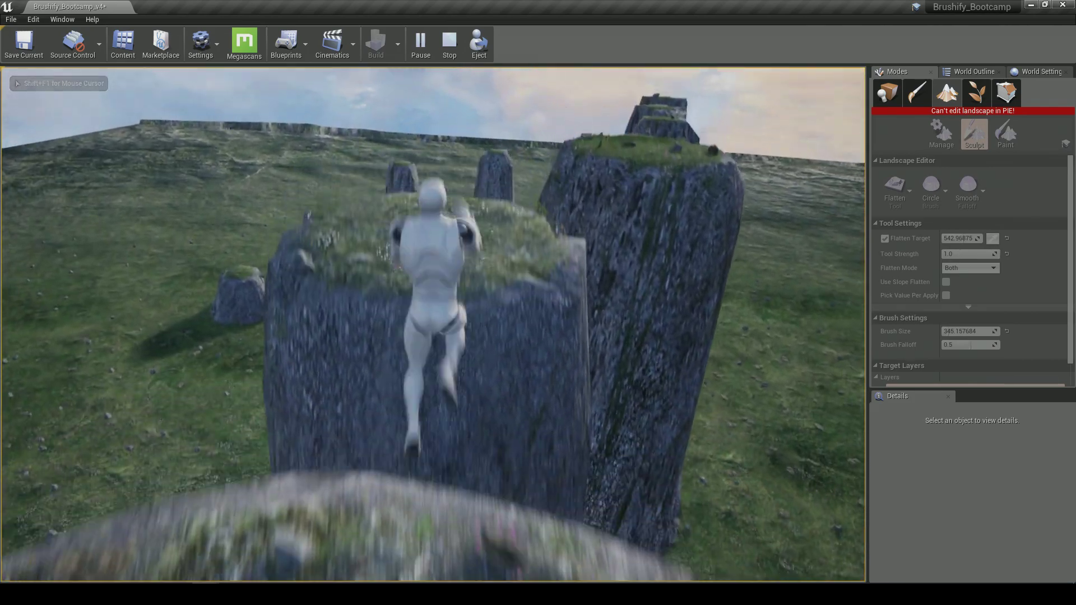
{"action": "key", "text": "space"}
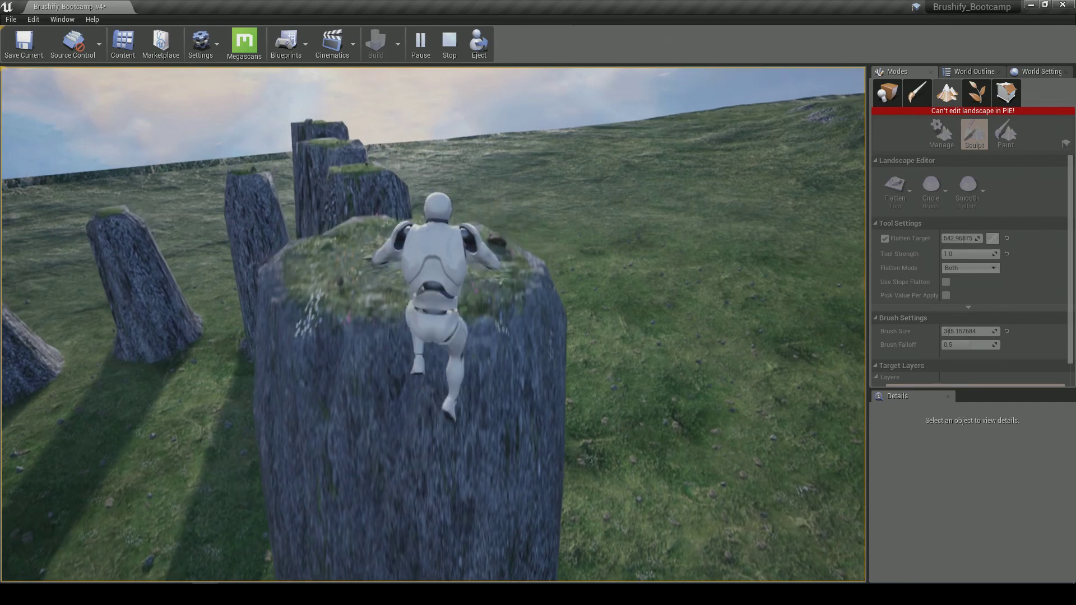
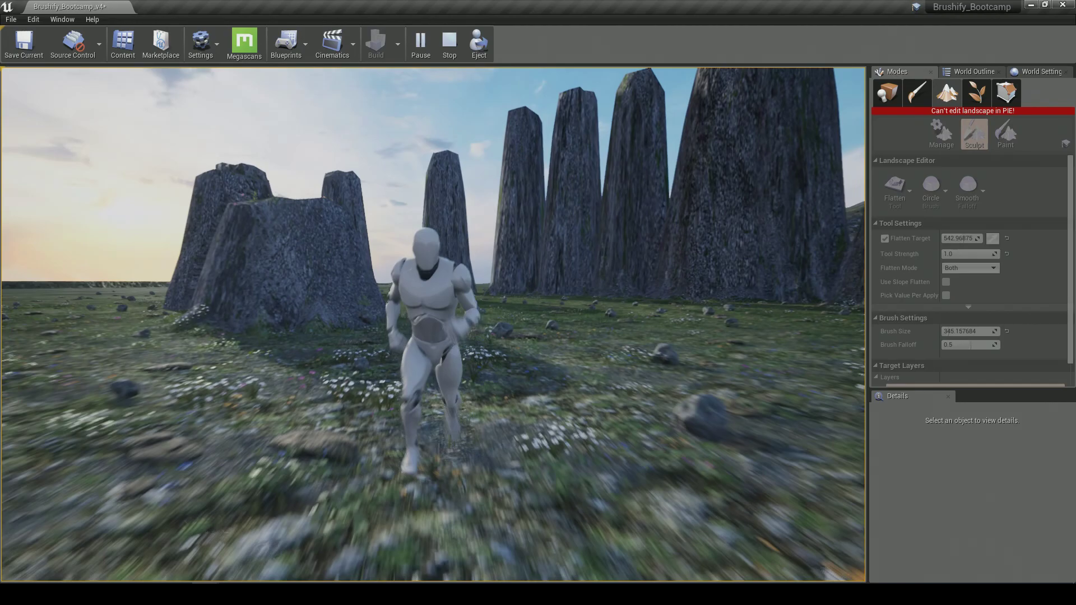
{"action": "key", "text": "Escape"}
- Examine the finished curve of descending pillars and their rock sides from close up and from a distance
{"action": "right_click_drag", "start_coordinate": [119, 271], "coordinate": [292, 297]}
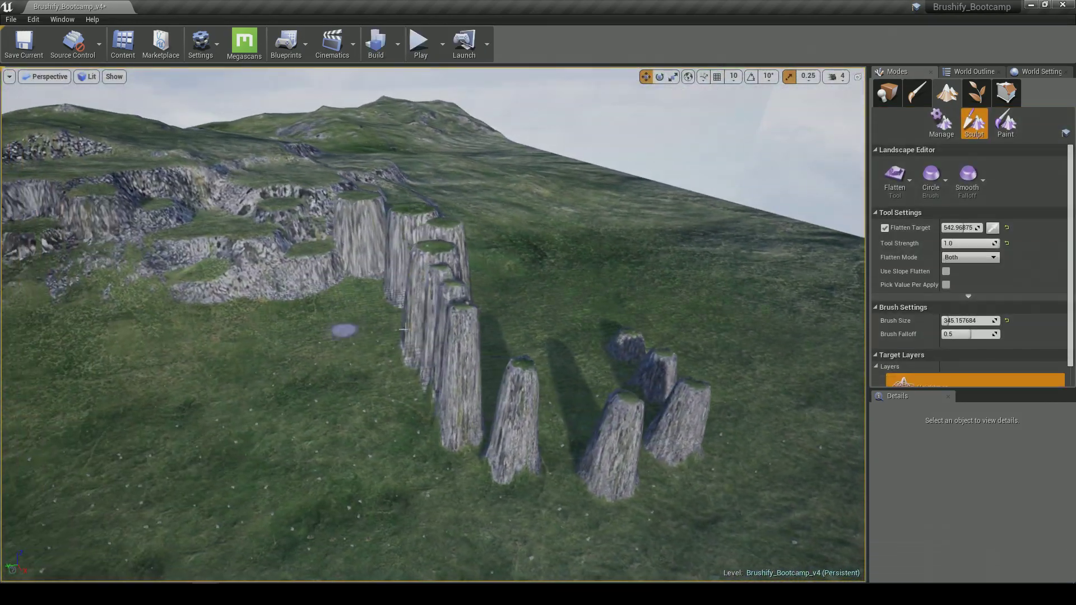
{"action": "mouse_move", "coordinate": [535, 315]}
{"action": "right_mouse_down"}
{"action": "mouse_move", "coordinate": [443, 359]}
{"action": "mouse_move", "coordinate": [373, 365]}
{"action": "right_mouse_up"}
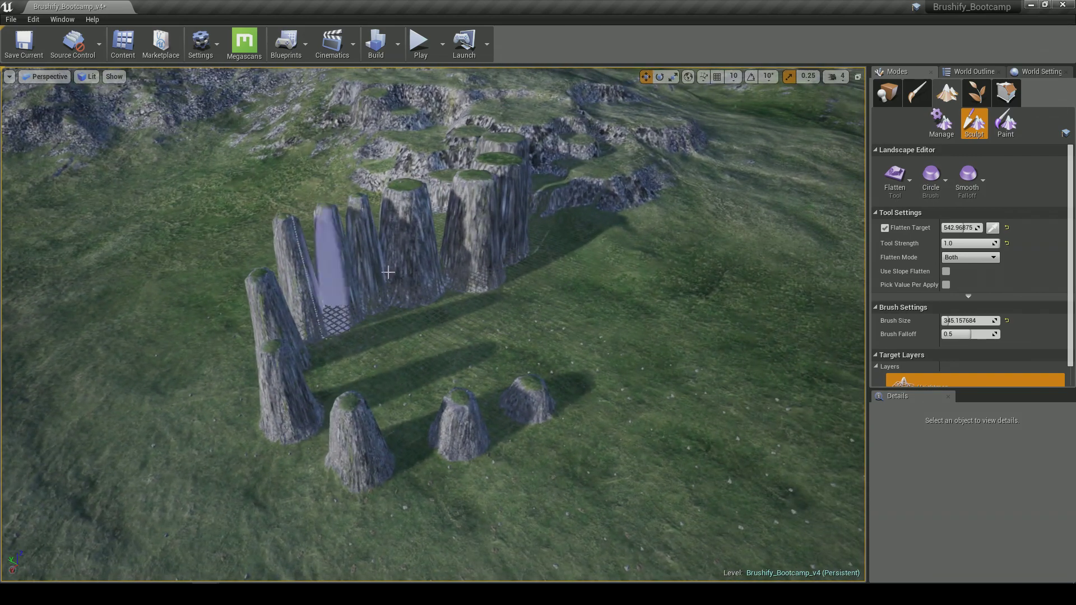
{"action": "right_click_drag", "start_coordinate": [470, 366], "coordinate": [319, 320]}
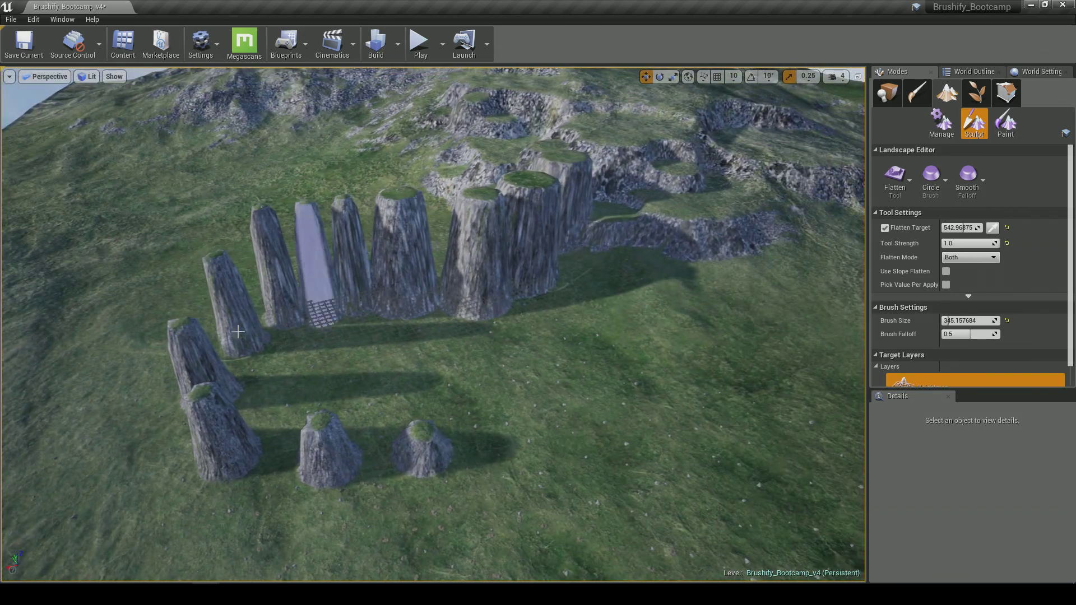
{"action": "right_click_drag", "start_coordinate": [411, 401], "coordinate": [377, 363]}
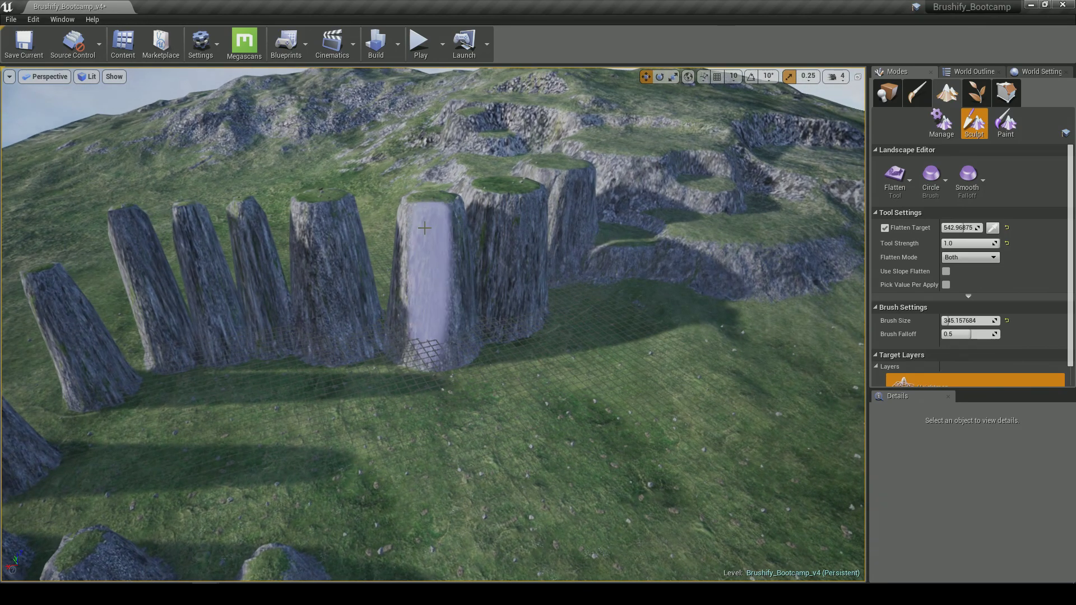
{"action": "mouse_move", "coordinate": [474, 319]}
{"action": "right_mouse_down"}
{"action": "mouse_move", "coordinate": [442, 302]}
{"action": "mouse_move", "coordinate": [574, 290]}
{"action": "right_mouse_up"}
{"action": "scroll", "coordinate": [575, 289], "scroll_direction": "down", "scroll_amount": 3}
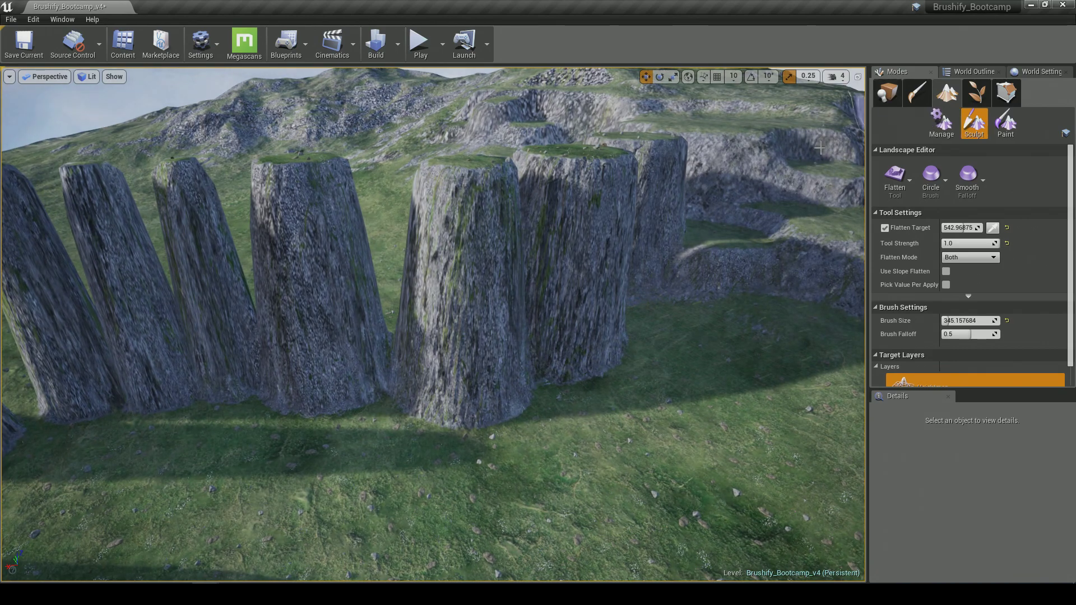
{"action": "scroll", "coordinate": [567, 268], "scroll_direction": "up", "scroll_amount": 3}
{"action": "right_click_drag", "start_coordinate": [667, 221], "coordinate": [611, 207]}
{"action": "right_click_drag", "start_coordinate": [385, 300], "coordinate": [308, 331]}
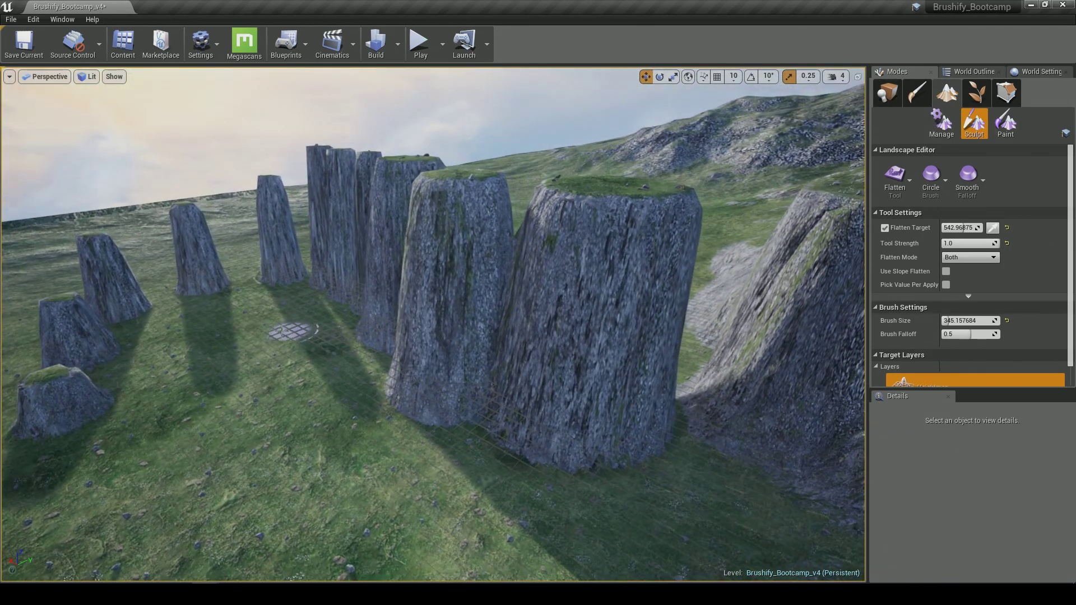
{"action": "right_click_drag", "start_coordinate": [394, 269], "coordinate": [602, 297]}
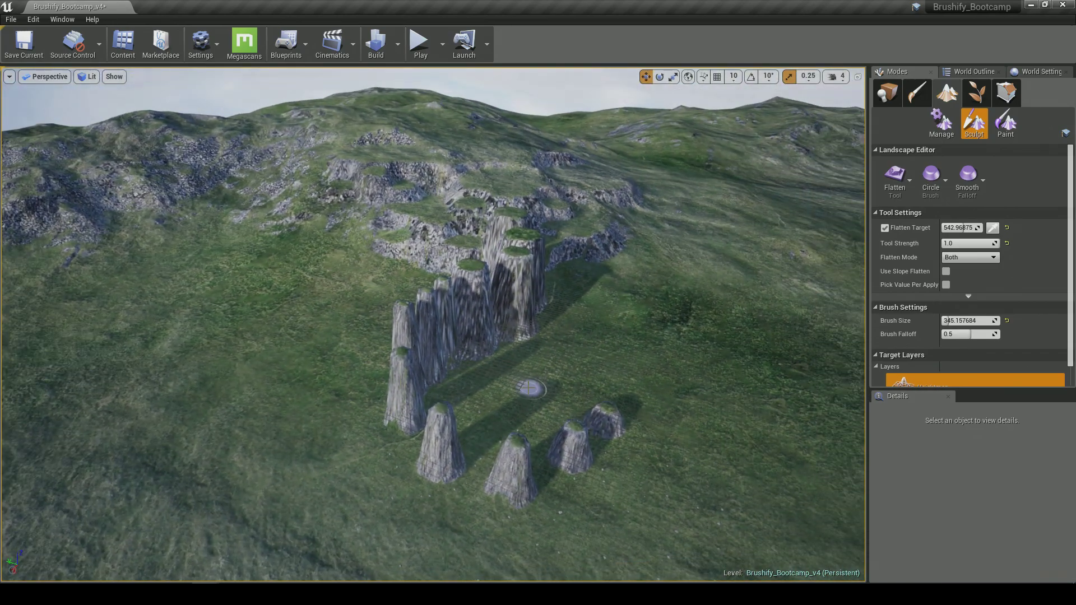
{"action": "right_click_drag", "start_coordinate": [761, 350], "coordinate": [783, 356]}
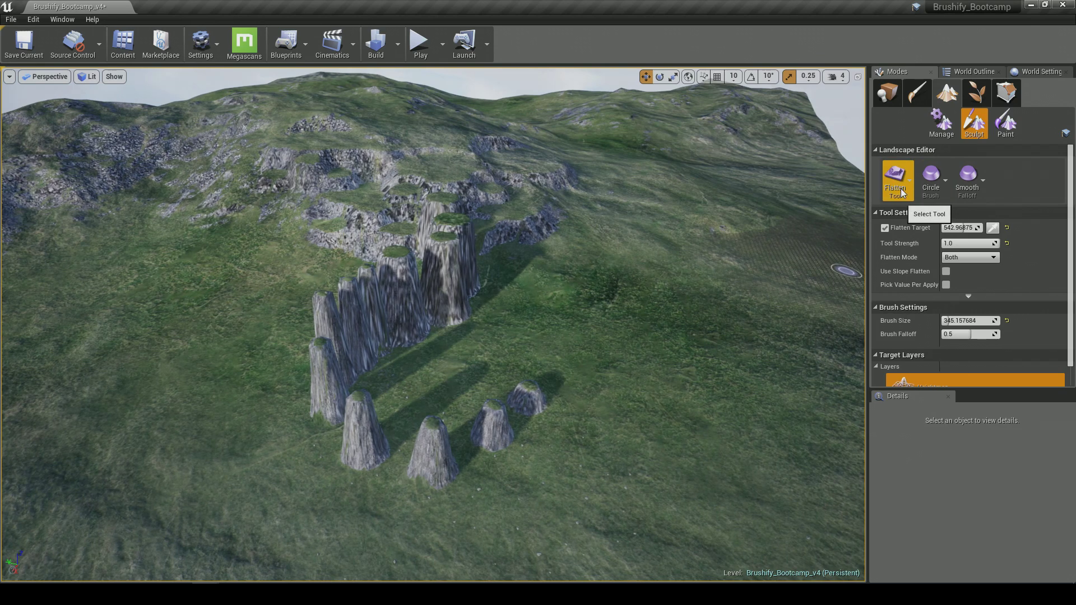
- Review the available landscape sculpting tools and keep Flatten as the active tool
{"action": "left_click", "coordinate": [902, 192]}
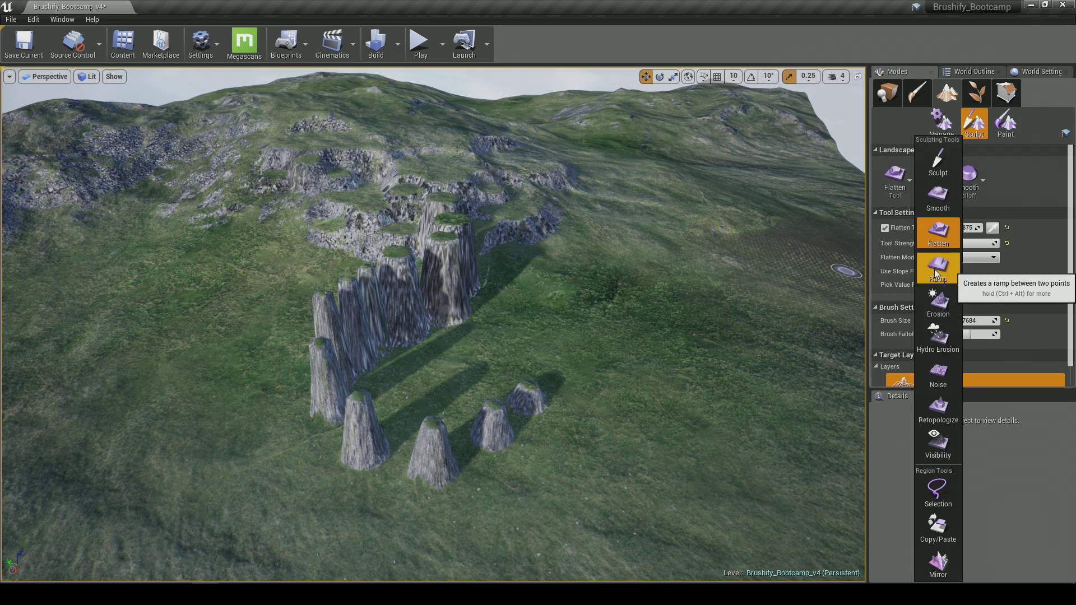
{"action": "left_click", "coordinate": [930, 250]}
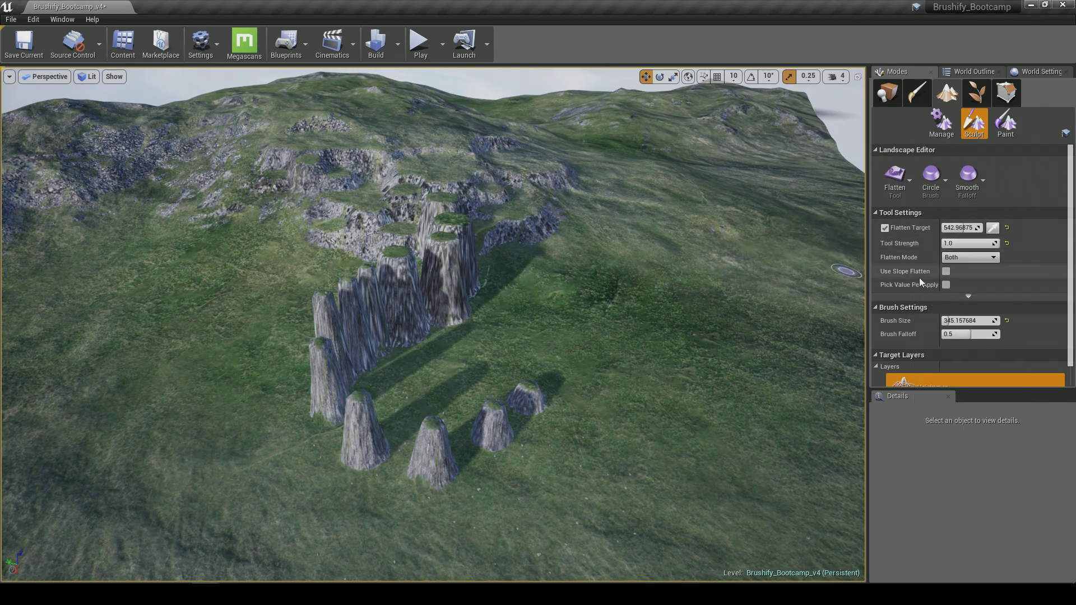
{"action": "scroll", "coordinate": [921, 281], "scroll_direction": "down", "scroll_amount": 1}
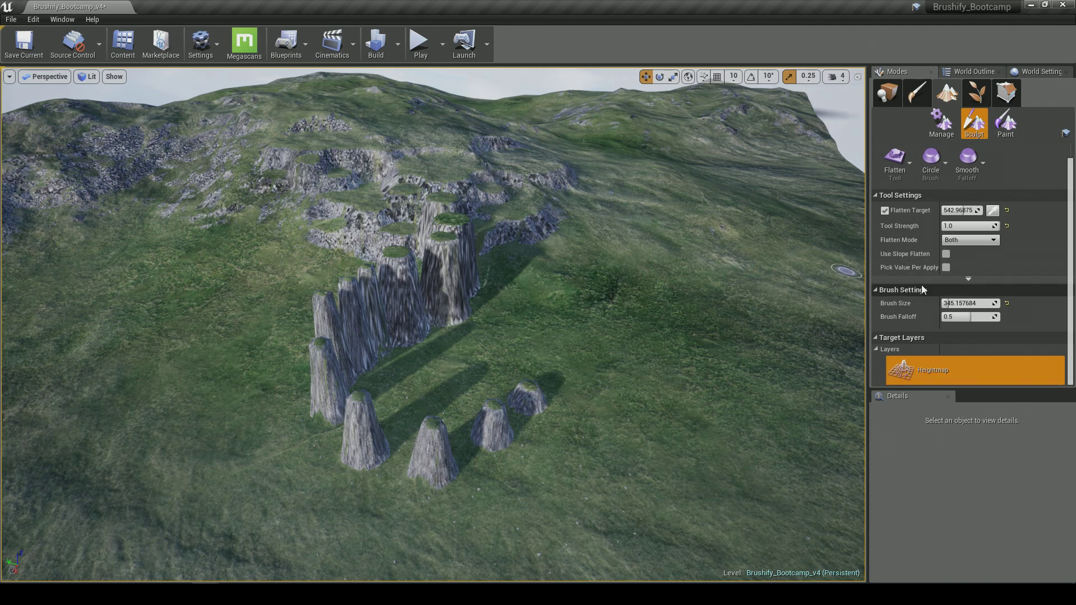
- Enable Use Slope Flatten, disable Flatten Target, and flatten the rocky cliff beside the terraces to the sampled slope angle
{"action": "left_click_drag", "start_coordinate": [940, 269], "coordinate": [951, 268]}
{"action": "left_click", "coordinate": [958, 255]}
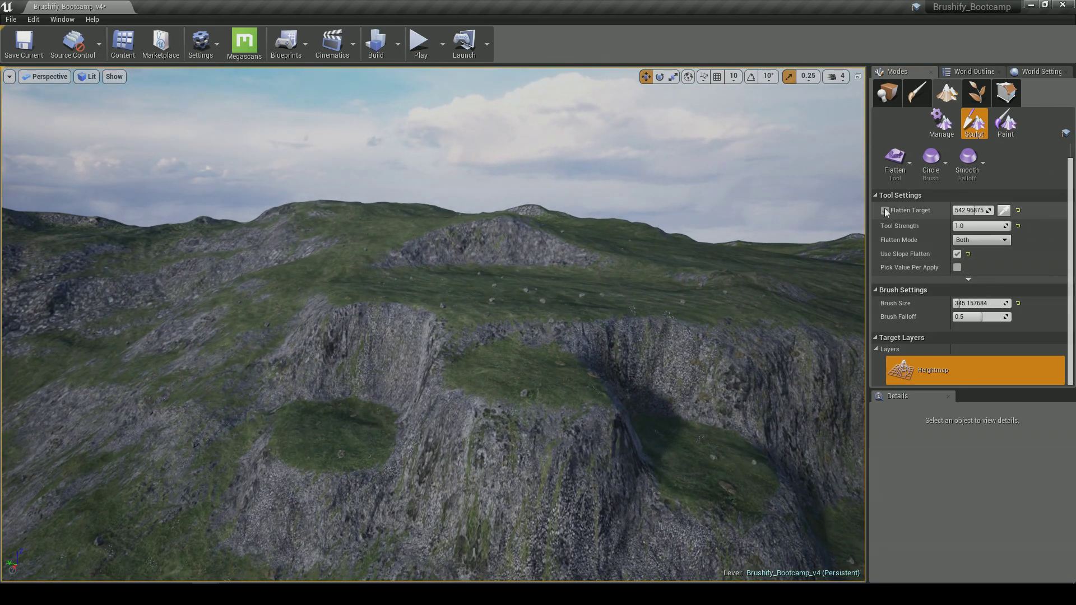
{"action": "left_click", "coordinate": [884, 210]}
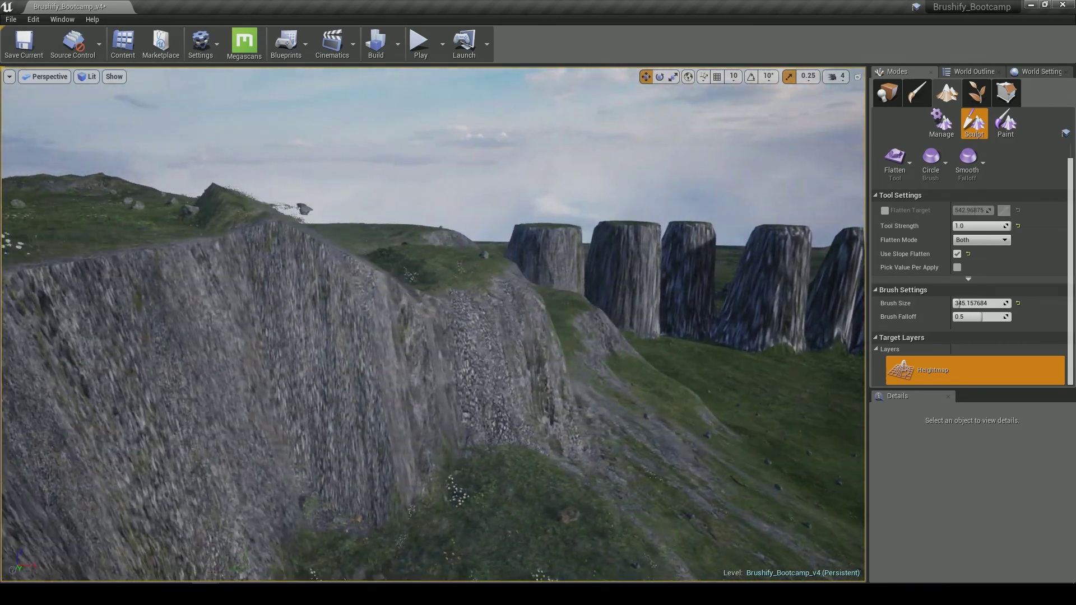
{"action": "mouse_move", "coordinate": [173, 310]}
{"action": "right_mouse_down"}
{"action": "mouse_move", "coordinate": [174, 403]}
{"action": "mouse_move", "coordinate": [174, 314]}
{"action": "mouse_move", "coordinate": [190, 310]}
{"action": "right_mouse_up"}
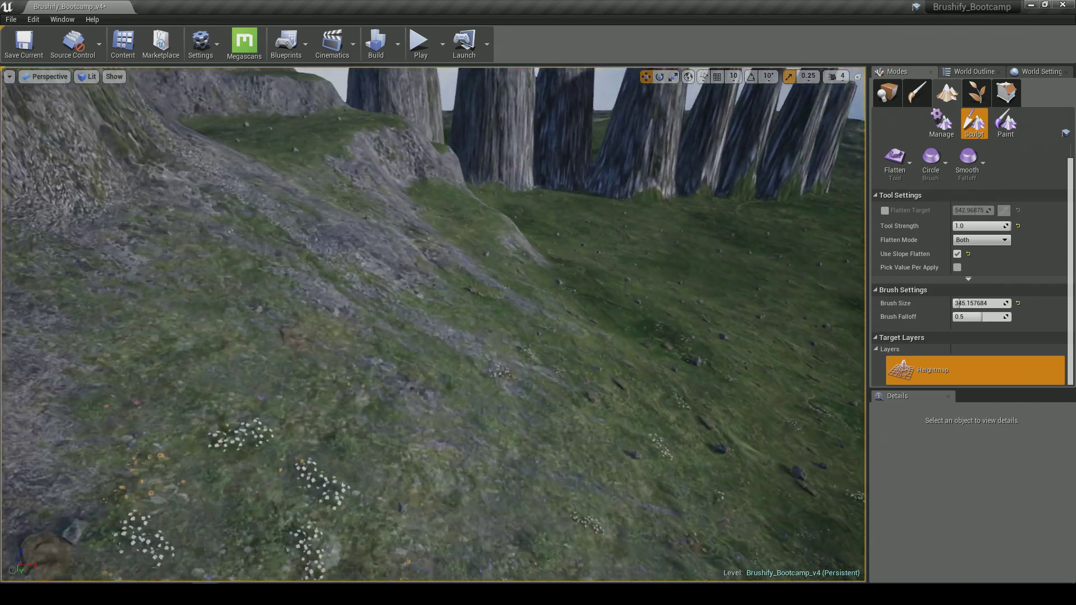
{"action": "right_click_drag", "start_coordinate": [644, 392], "coordinate": [569, 364]}
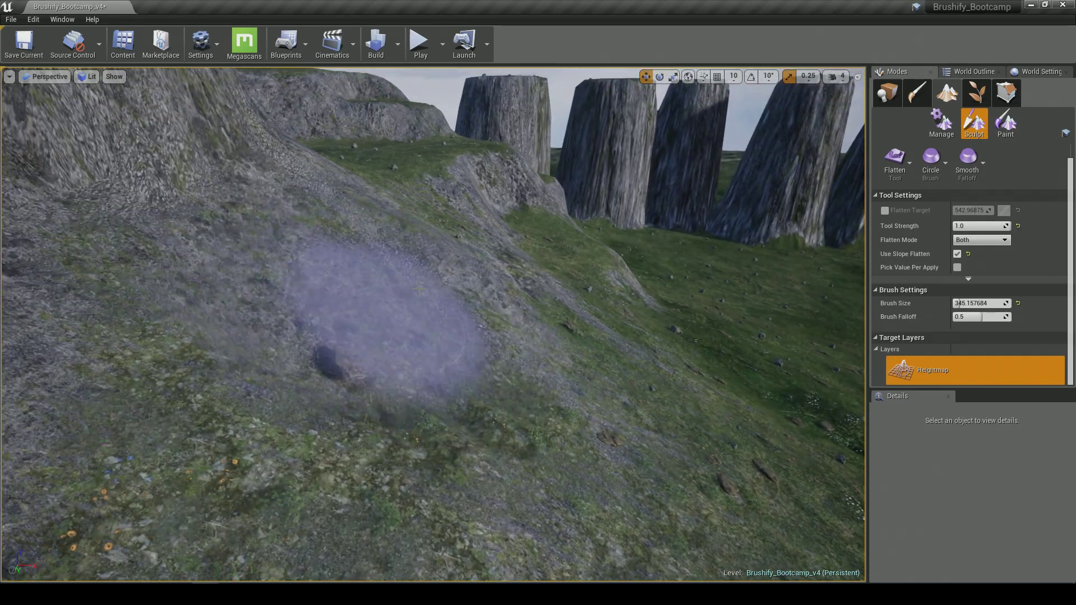
{"action": "right_click_drag", "start_coordinate": [434, 256], "coordinate": [182, 252]}
{"action": "mouse_move", "coordinate": [433, 325]}
{"action": "right_mouse_down"}
{"action": "mouse_move", "coordinate": [364, 323]}
{"action": "mouse_move", "coordinate": [453, 336]}
{"action": "mouse_move", "coordinate": [482, 381]}
{"action": "mouse_move", "coordinate": [456, 297]}
{"action": "mouse_move", "coordinate": [485, 365]}
{"action": "mouse_move", "coordinate": [480, 348]}
{"action": "right_mouse_up"}
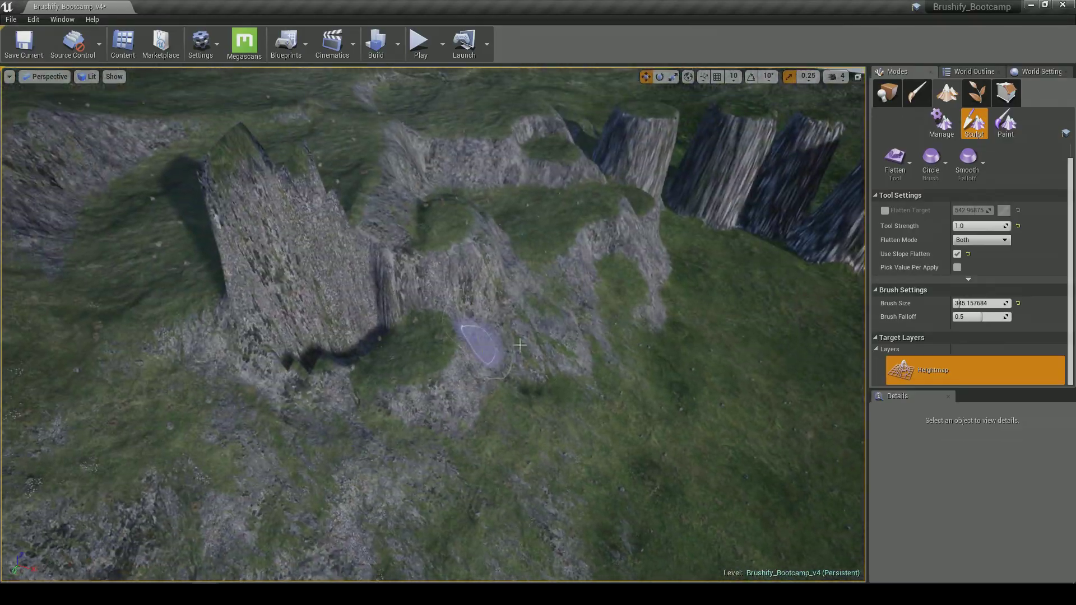
- Smooth away the sharp spike and rough cliff above the small grassy ledge with the Smooth tool
{"action": "left_click", "coordinate": [893, 163]}
{"action": "left_click", "coordinate": [936, 198]}
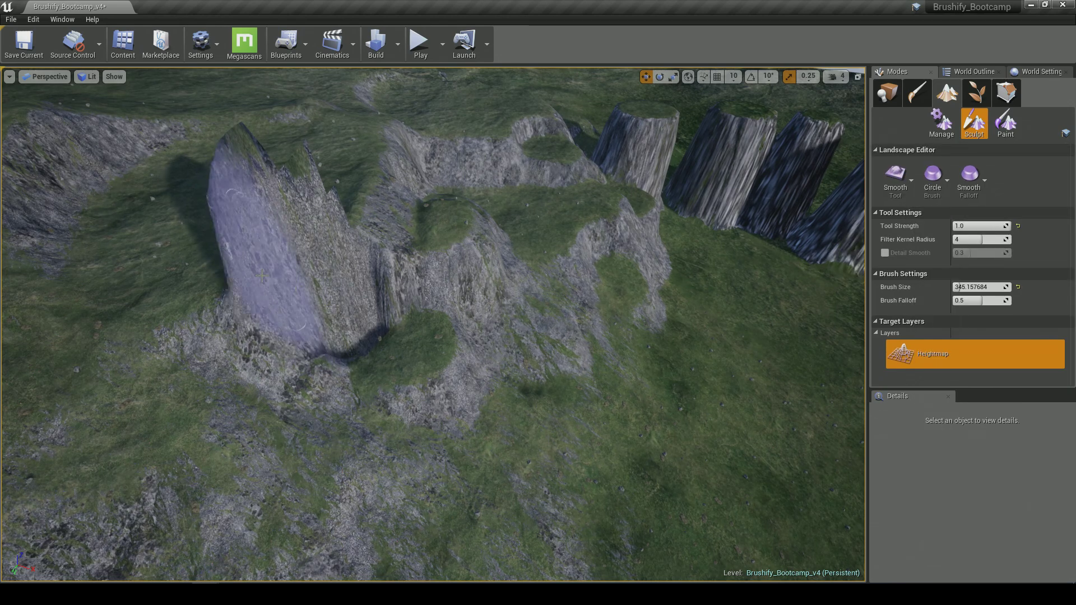
{"action": "left_click_drag", "start_coordinate": [308, 292], "coordinate": [379, 277]}
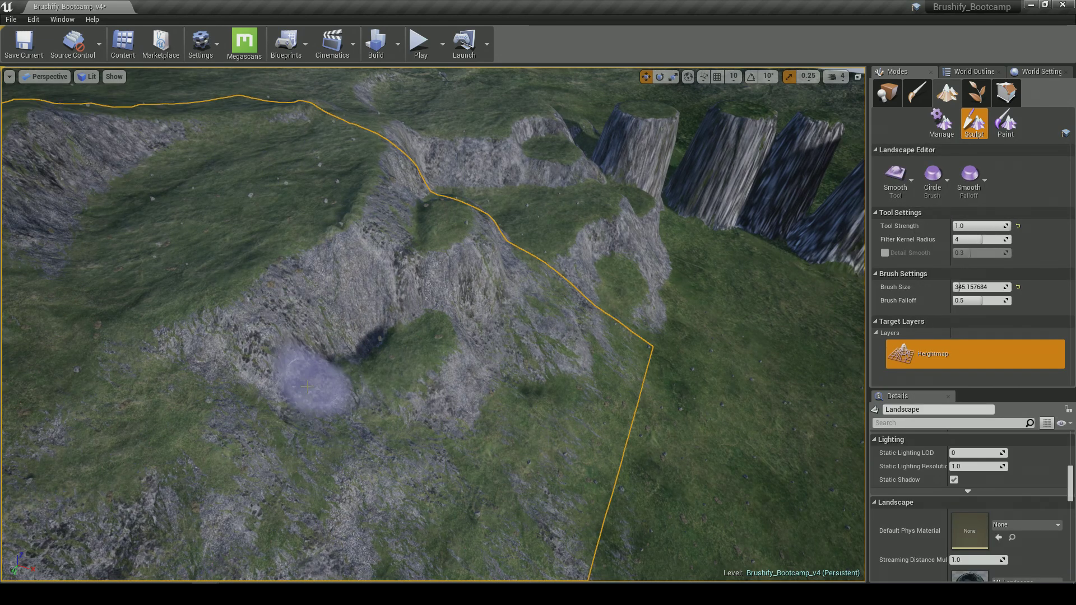
{"action": "right_click_drag", "start_coordinate": [336, 378], "coordinate": [230, 339]}
{"action": "mouse_move", "coordinate": [588, 435]}
{"action": "right_mouse_down"}
{"action": "mouse_move", "coordinate": [684, 442]}
{"action": "mouse_move", "coordinate": [784, 432]}
{"action": "mouse_move", "coordinate": [818, 387]}
{"action": "right_mouse_up"}
{"action": "mouse_move", "coordinate": [428, 454]}
{"action": "right_mouse_down"}
{"action": "mouse_move", "coordinate": [404, 437]}
{"action": "mouse_move", "coordinate": [590, 389]}
{"action": "right_mouse_up"}
{"action": "mouse_move", "coordinate": [331, 373]}
{"action": "left_mouse_down"}
{"action": "mouse_move", "coordinate": [320, 368]}
{"action": "mouse_move", "coordinate": [462, 324]}
{"action": "mouse_move", "coordinate": [457, 299]}
{"action": "mouse_move", "coordinate": [145, 337]}
{"action": "mouse_move", "coordinate": [395, 316]}
{"action": "left_mouse_up"}
{"action": "right_click_drag", "start_coordinate": [395, 317], "coordinate": [497, 373]}
{"action": "right_click_drag", "start_coordinate": [529, 315], "coordinate": [403, 313]}
- Return to the Flatten tool to check its slope option, and change the sculpting tool to Ramp
{"action": "left_click", "coordinate": [899, 178]}
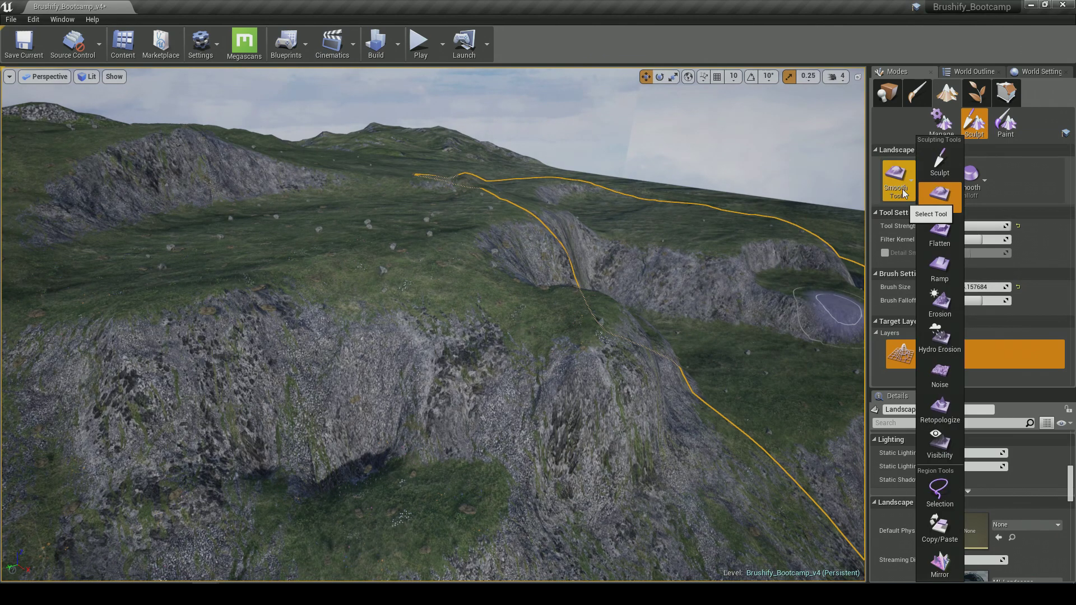
{"action": "left_click", "coordinate": [939, 233]}
{"action": "scroll", "coordinate": [923, 284], "scroll_direction": "down", "scroll_amount": 1}
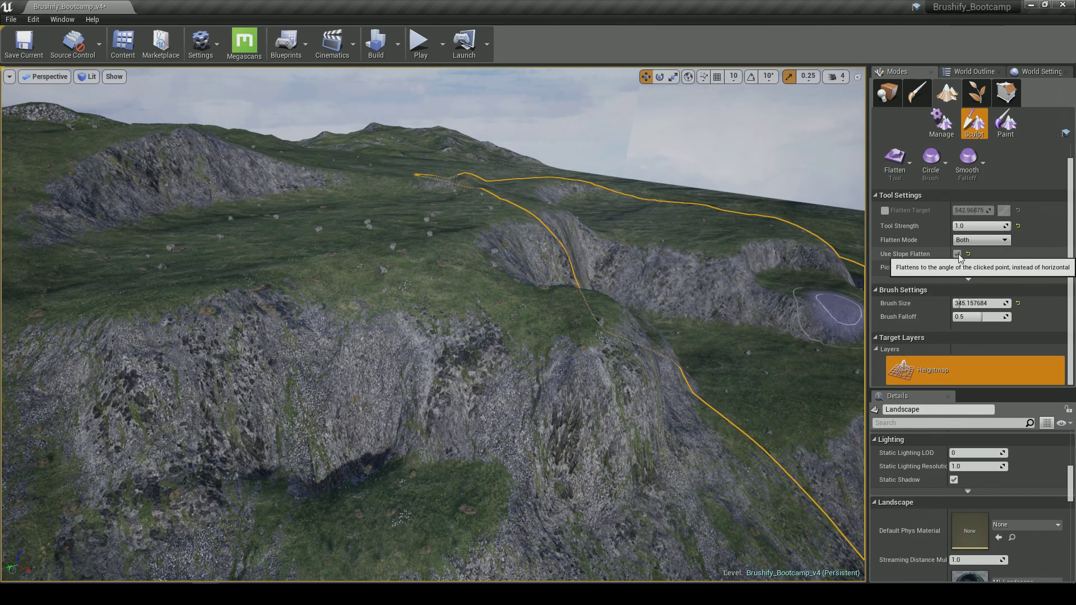
{"action": "scroll", "coordinate": [904, 180], "scroll_direction": "up", "scroll_amount": 1}
{"action": "left_click", "coordinate": [903, 180]}
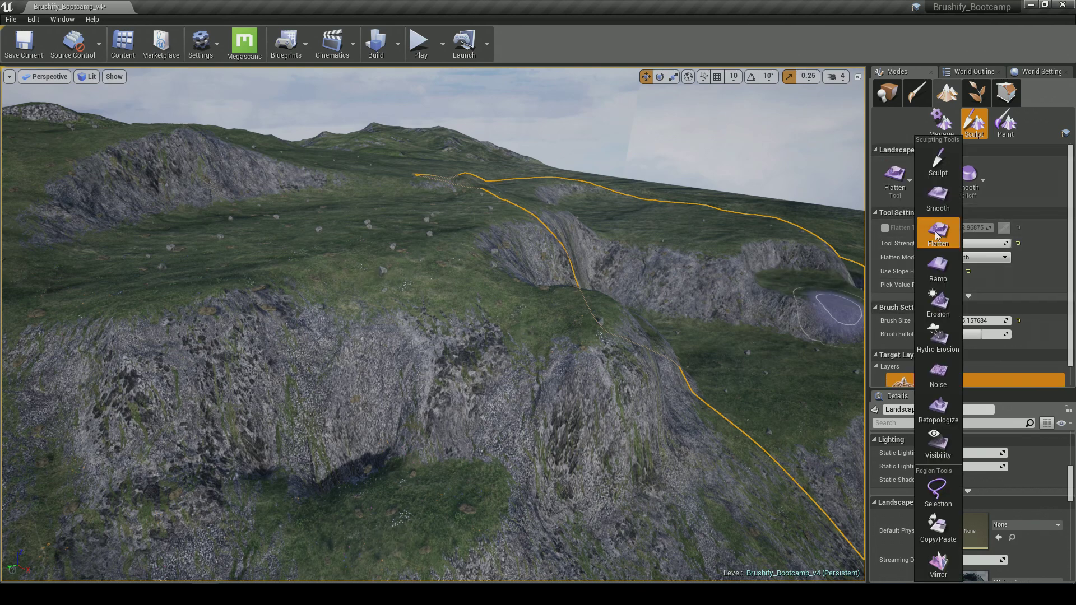
{"action": "left_click", "coordinate": [943, 274]}
{"action": "left_click", "coordinate": [909, 194]}
{"action": "left_click", "coordinate": [947, 260]}
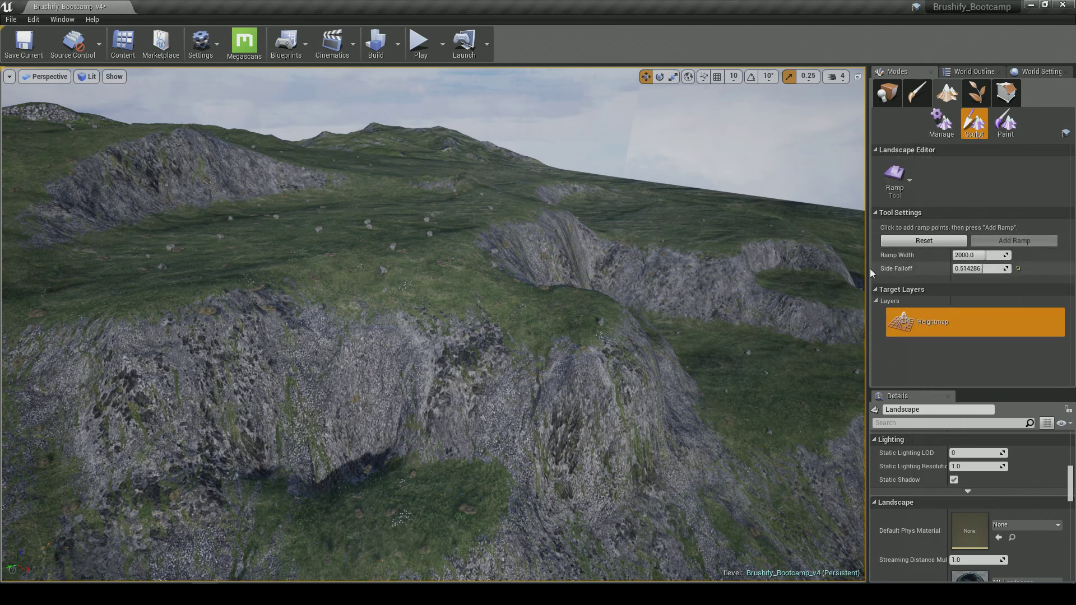
- Leave landscape sculpting for Place mode and save the current level
{"action": "key", "text": "s"}
{"action": "mouse_move", "coordinate": [499, 286]}
{"action": "right_mouse_down"}
{"action": "mouse_move", "coordinate": [499, 272]}
{"action": "mouse_move", "coordinate": [428, 279]}
{"action": "mouse_move", "coordinate": [513, 279]}
{"action": "mouse_move", "coordinate": [459, 243]}
{"action": "mouse_move", "coordinate": [461, 300]}
{"action": "mouse_move", "coordinate": [466, 268]}
{"action": "mouse_move", "coordinate": [444, 260]}
{"action": "mouse_move", "coordinate": [518, 246]}
{"action": "mouse_move", "coordinate": [540, 230]}
{"action": "mouse_move", "coordinate": [525, 245]}
{"action": "right_mouse_up"}
{"action": "key", "text": "w"}
{"action": "key", "text": "s"}
{"action": "key", "text": "w"}
{"action": "key", "text": "s"}
{"action": "key", "text": "w"}
{"action": "left_click", "coordinate": [887, 93]}
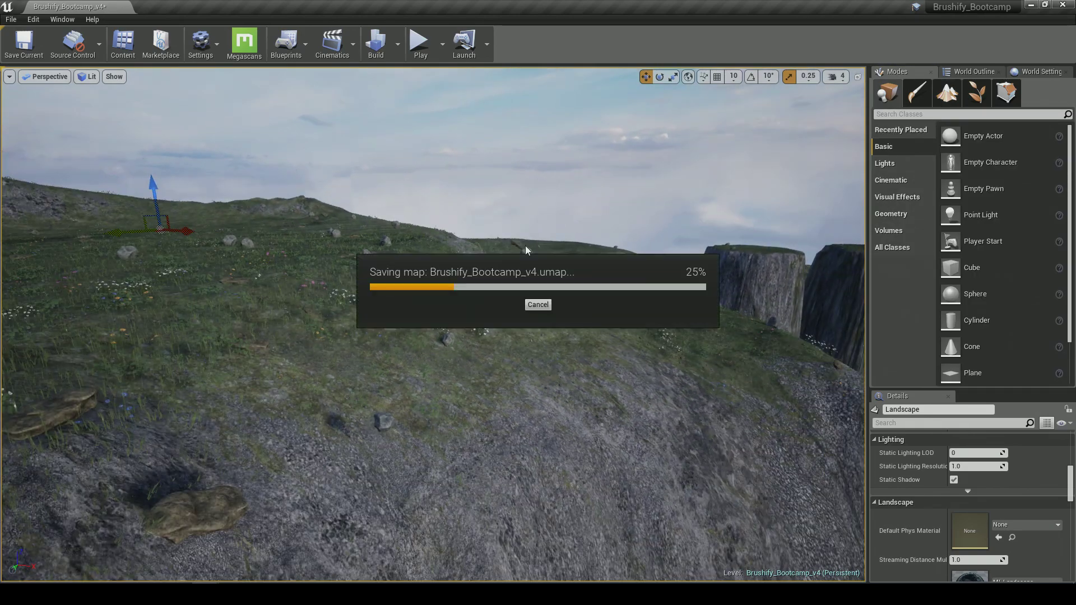
{"action": "left_click", "coordinate": [11, 21]}
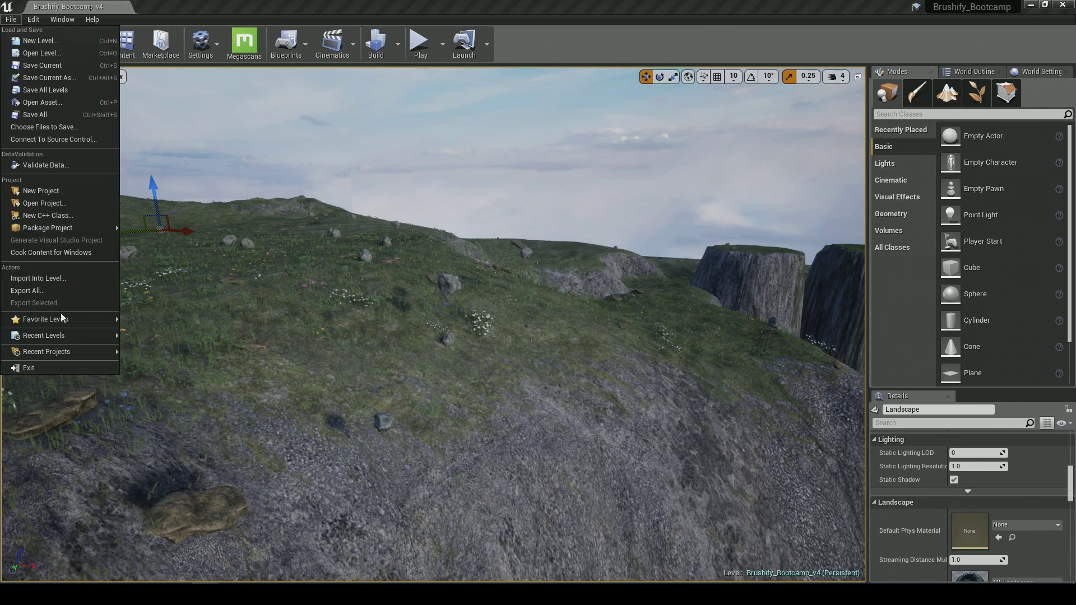
{"action": "left_click", "coordinate": [163, 336]}
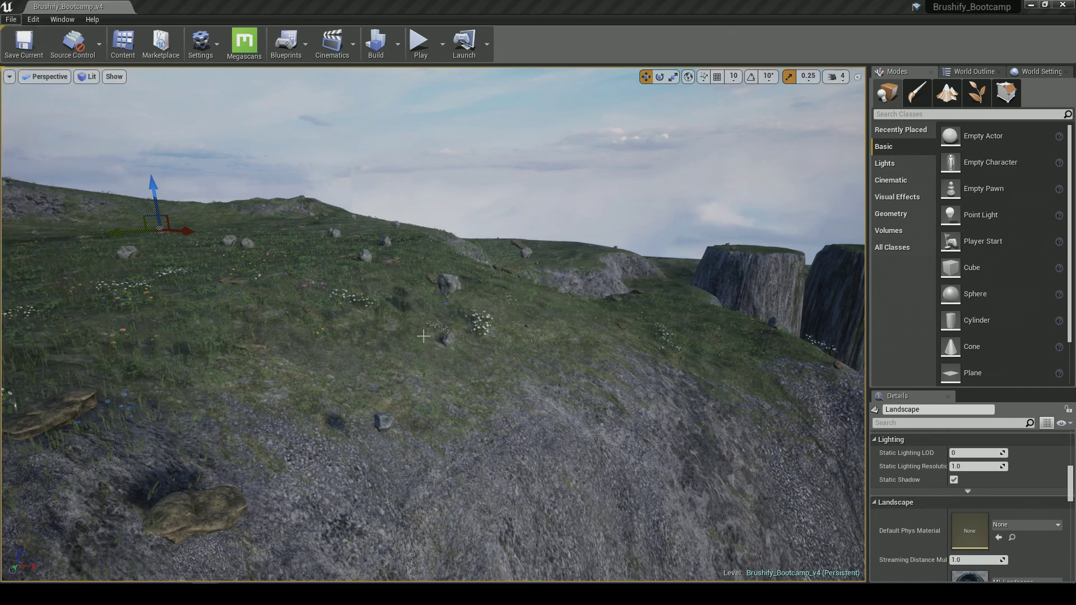
- Examine the grassy plateau with its flowers, the rock cliffs and the smoothed terraces from close up and from a distance
{"action": "right_click_drag", "start_coordinate": [423, 336], "coordinate": [440, 305]}
{"action": "key", "text": "w"}
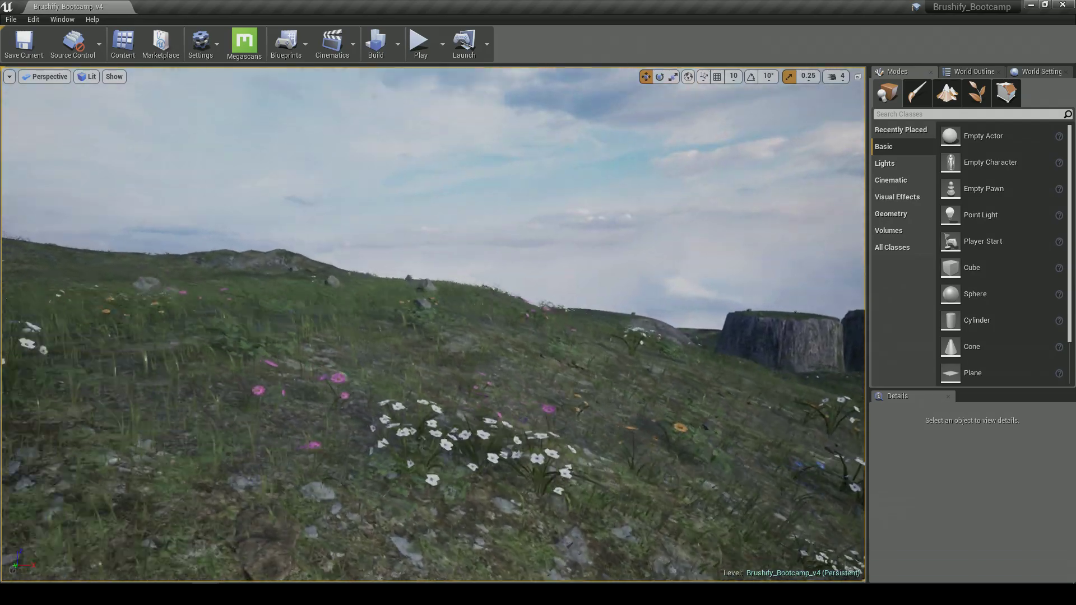
{"action": "key", "text": "a"}
{"action": "key", "text": "d"}
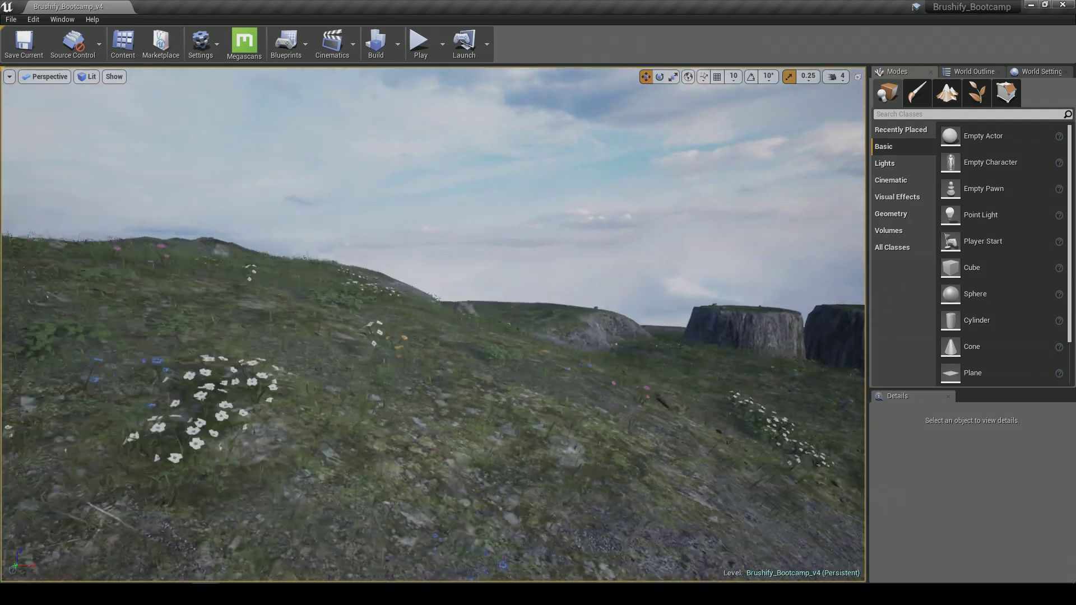
{"action": "key", "text": "a"}
{"action": "key", "text": "a"}
{"action": "key", "text": "e"}
{"action": "right_click_drag", "start_coordinate": [449, 338], "coordinate": [395, 347]}
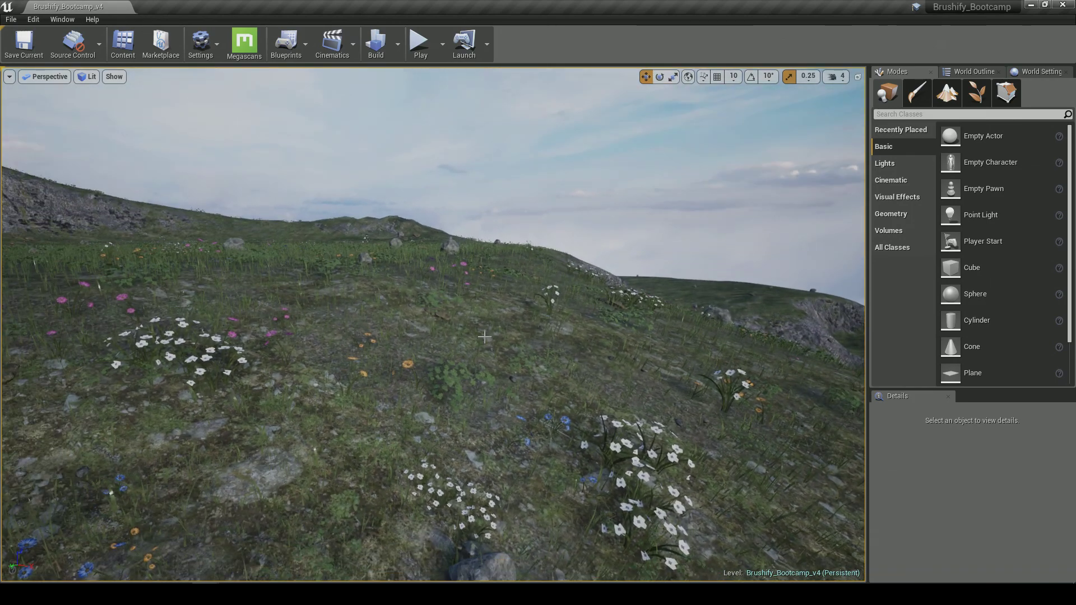
{"action": "key", "text": "s"}
{"action": "key", "text": "d"}
{"action": "key", "text": "s"}
{"action": "right_click_drag", "start_coordinate": [449, 338], "coordinate": [381, 364]}
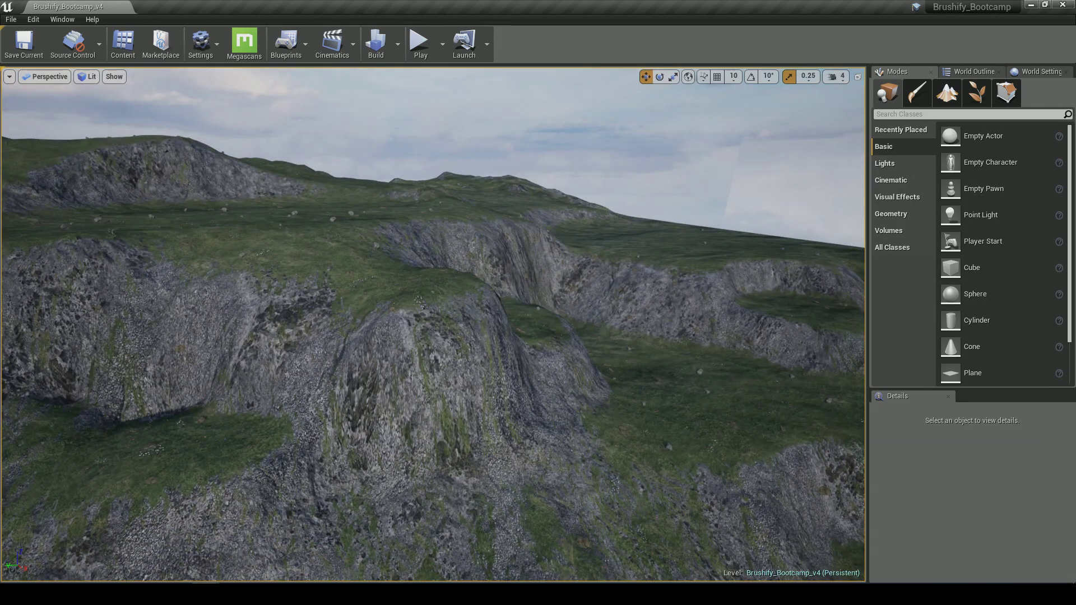
{"action": "right_click_drag", "start_coordinate": [481, 333], "coordinate": [484, 333]}
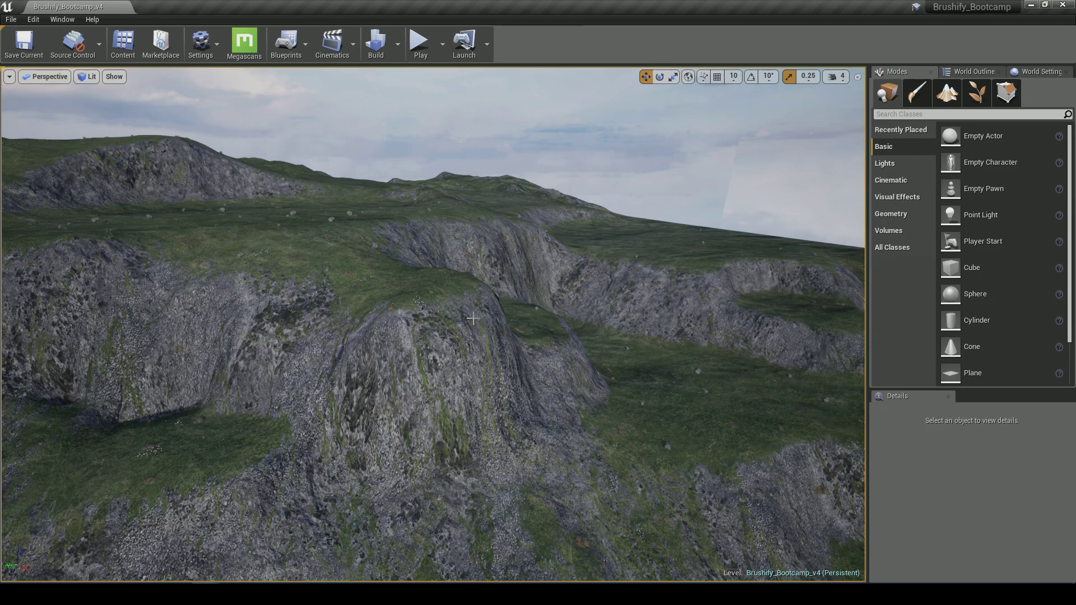
{"action": "right_click_drag", "start_coordinate": [472, 320], "coordinate": [472, 320]}
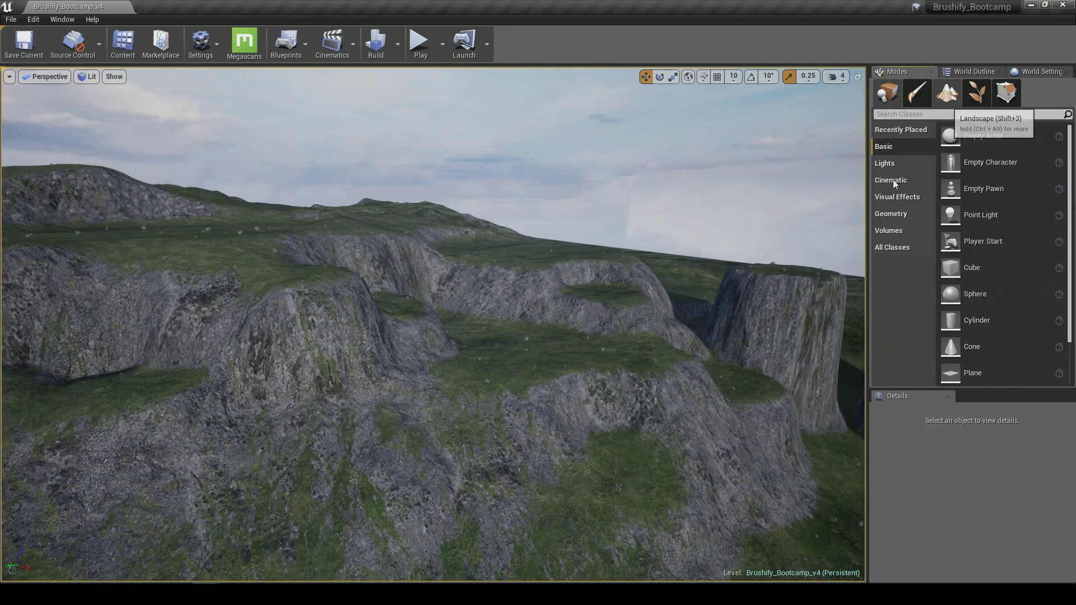
- Return to landscape sculpting with the Ramp tool and place one ramp point on the upper plateau and another towards the cliff edge
{"action": "key", "text": "shift+3"}
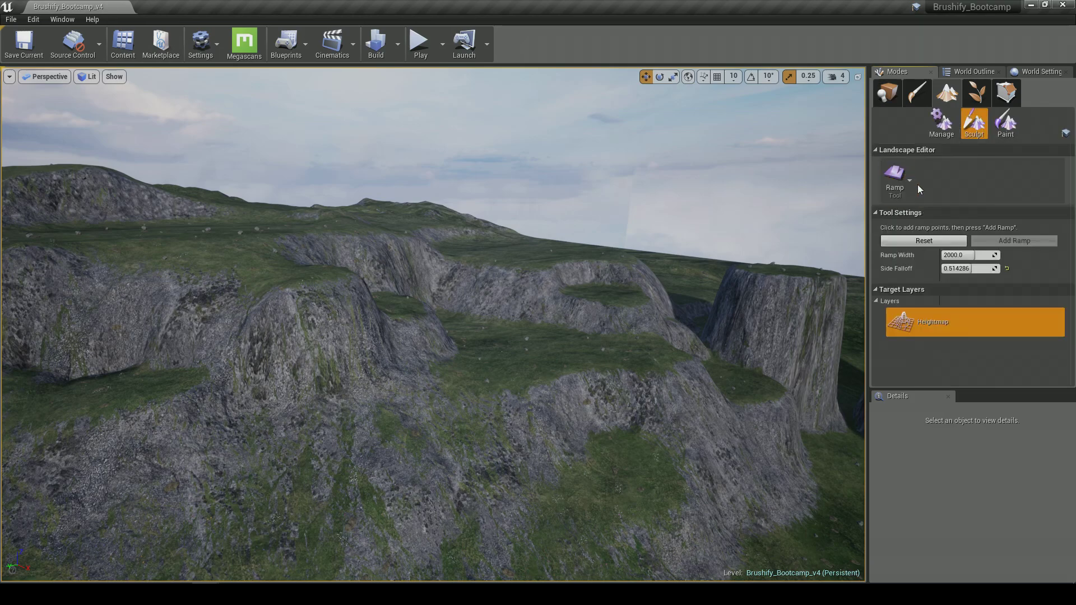
{"action": "left_click", "coordinate": [907, 183]}
{"action": "left_click", "coordinate": [933, 262]}
{"action": "right_click_drag", "start_coordinate": [453, 276], "coordinate": [409, 263]}
{"action": "right_click_drag", "start_coordinate": [306, 252], "coordinate": [306, 252]}
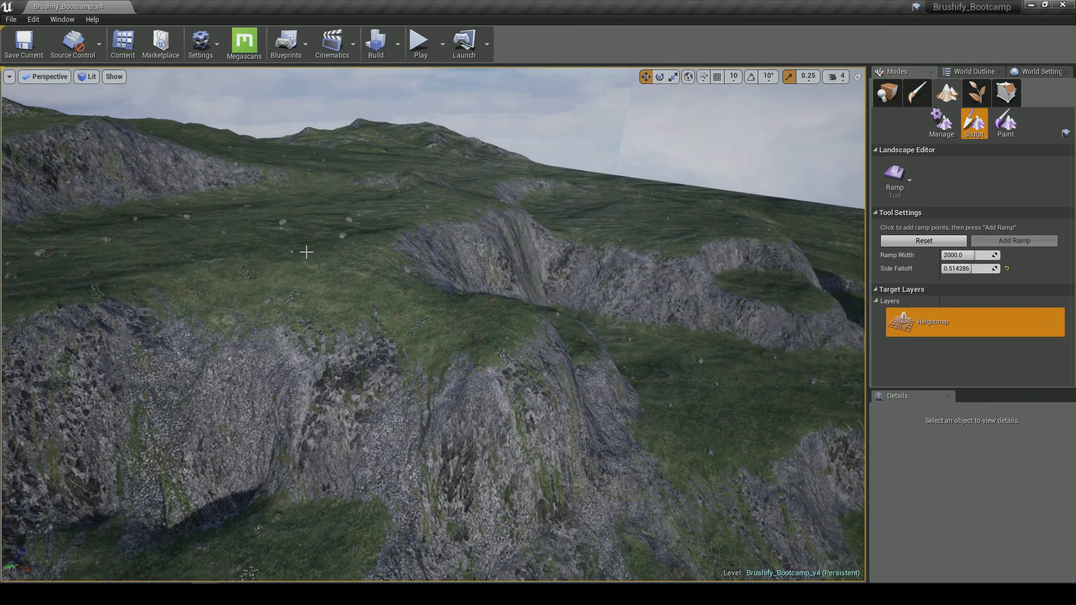
{"action": "left_click", "coordinate": [306, 249]}
{"action": "right_click_drag", "start_coordinate": [428, 308], "coordinate": [429, 308]}
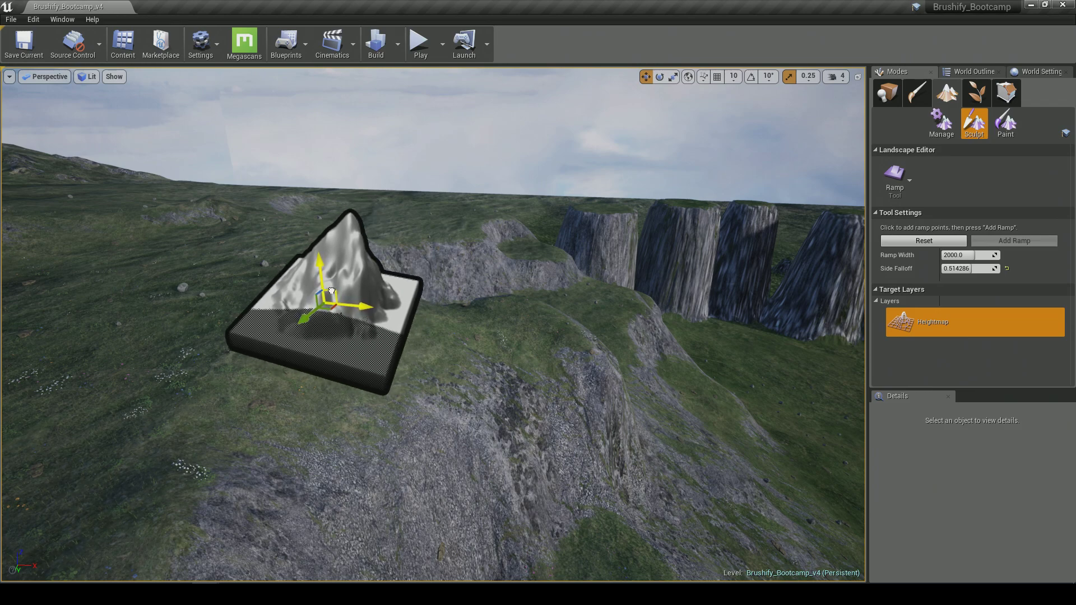
{"action": "right_click_drag", "start_coordinate": [549, 312], "coordinate": [550, 312]}
{"action": "left_click", "coordinate": [388, 324]}
{"action": "right_click_drag", "start_coordinate": [387, 324], "coordinate": [355, 278]}
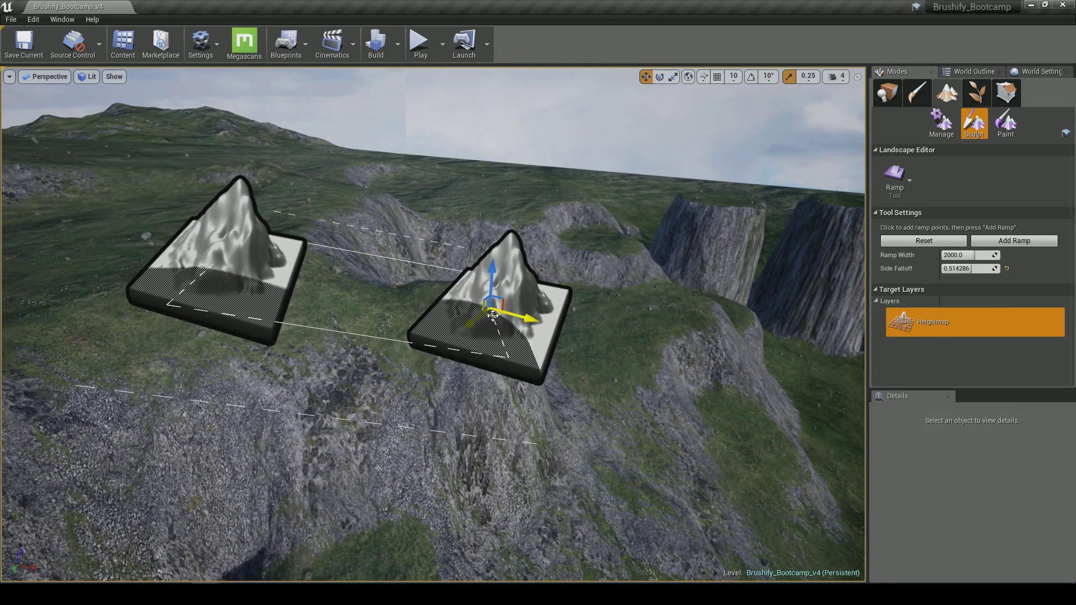
{"action": "left_click_drag", "start_coordinate": [501, 302], "coordinate": [485, 291]}
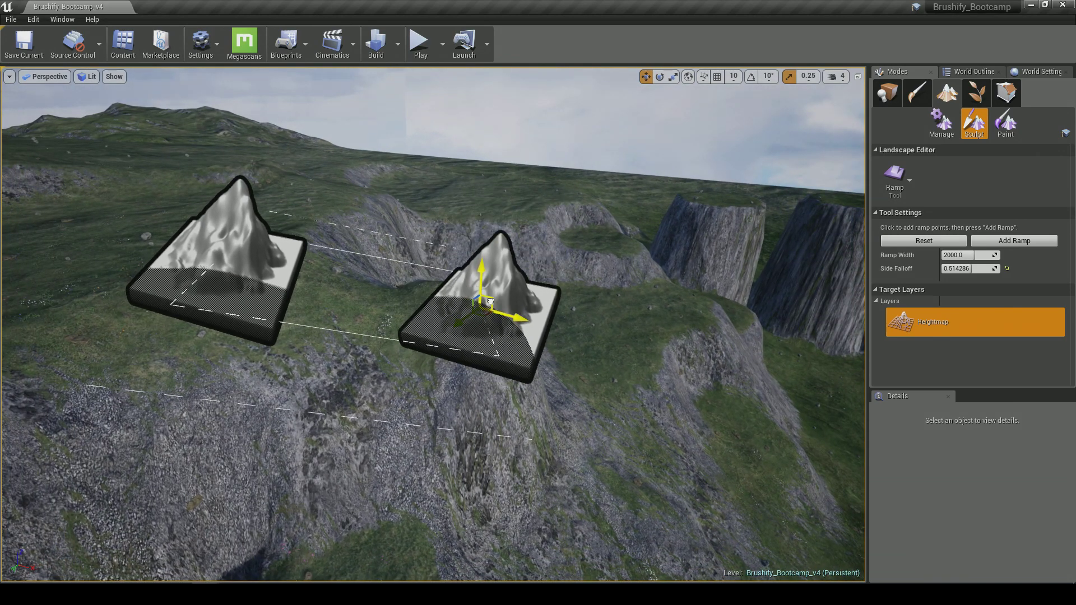
- Reposition the ramp's end point at the tip of the cliff outcrop so the ramp follows the ridge
{"action": "right_click_drag", "start_coordinate": [491, 294], "coordinate": [485, 319]}
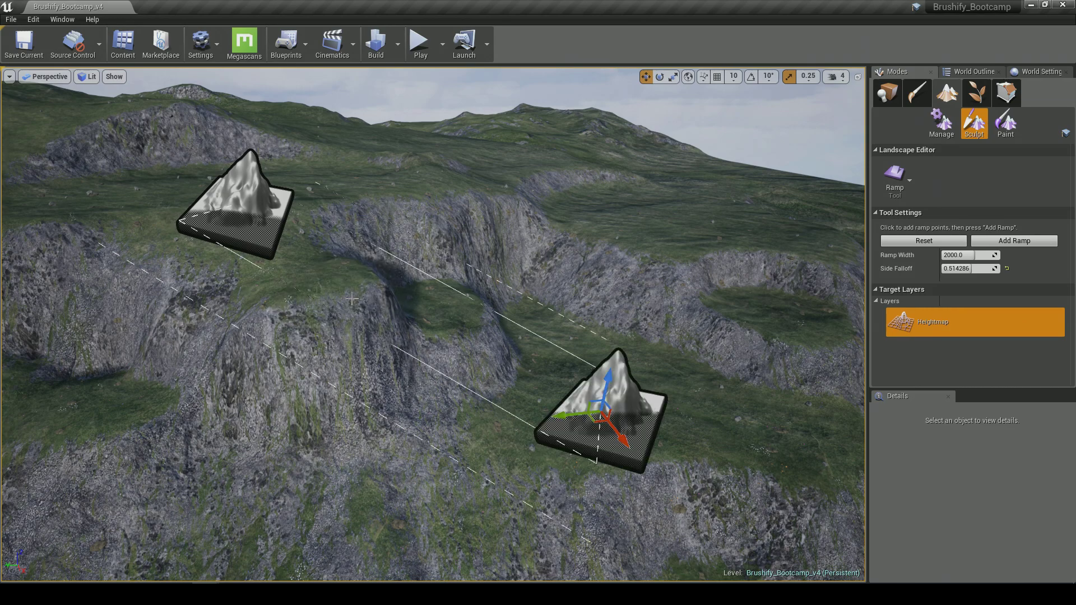
{"action": "right_click_drag", "start_coordinate": [354, 298], "coordinate": [415, 286]}
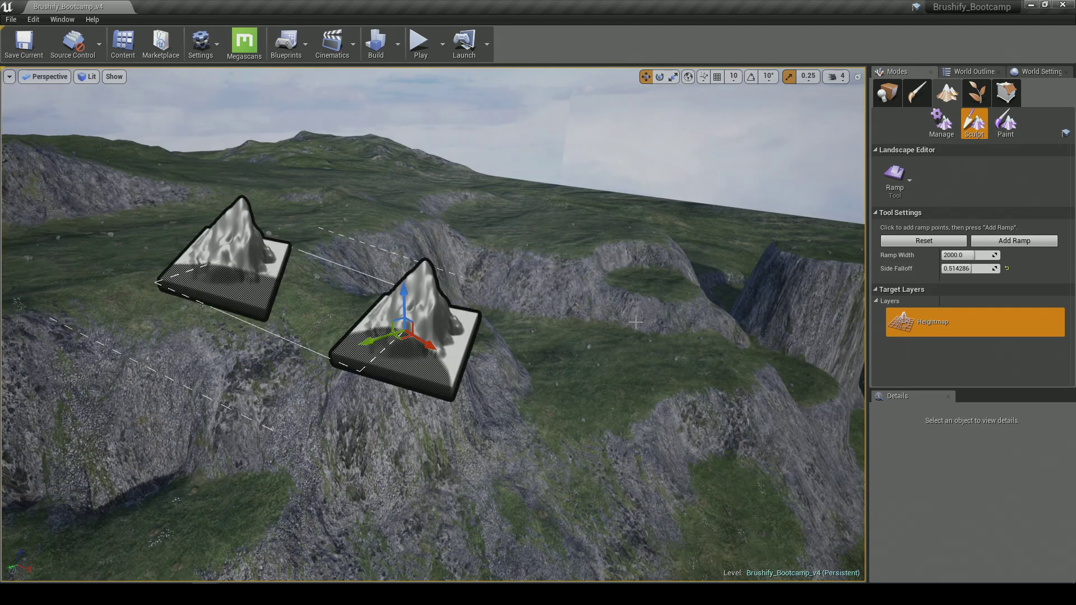
{"action": "right_click_drag", "start_coordinate": [426, 325], "coordinate": [476, 325]}
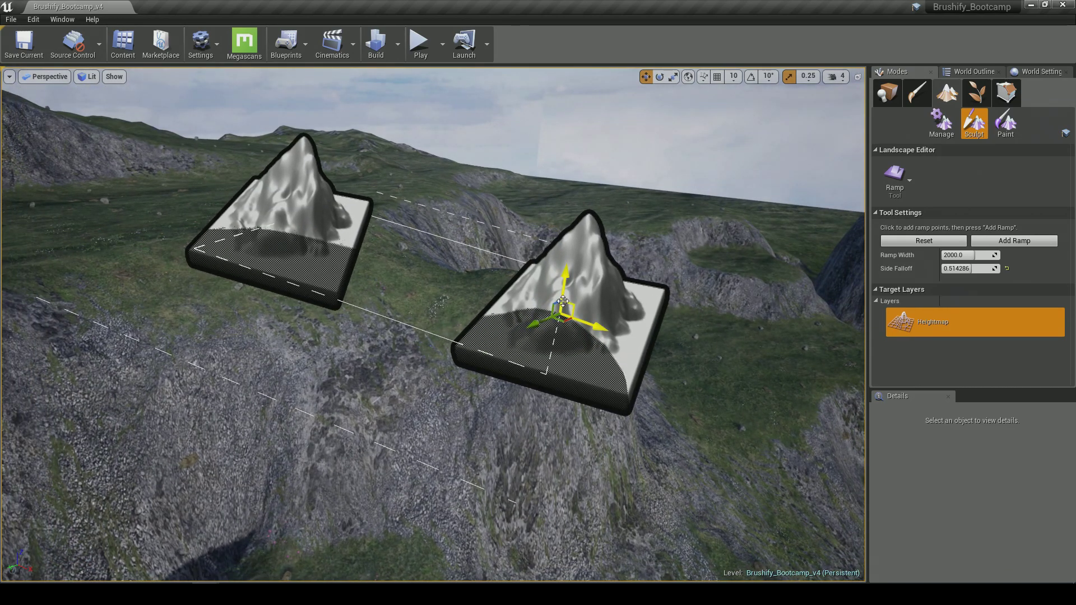
{"action": "right_click_drag", "start_coordinate": [563, 281], "coordinate": [579, 272]}
{"action": "left_click_drag", "start_coordinate": [579, 273], "coordinate": [582, 268]}
{"action": "right_click_drag", "start_coordinate": [581, 267], "coordinate": [470, 243]}
{"action": "mouse_move", "coordinate": [717, 283]}
{"action": "right_mouse_down"}
{"action": "mouse_move", "coordinate": [722, 319]}
{"action": "mouse_move", "coordinate": [757, 274]}
{"action": "mouse_move", "coordinate": [723, 297]}
{"action": "mouse_move", "coordinate": [683, 269]}
{"action": "right_mouse_up"}
- Add the ramp along the ridge to inspect its shape outside sculpting mode, and undo it
{"action": "left_click", "coordinate": [1009, 241]}
{"action": "left_click", "coordinate": [887, 93]}
{"action": "right_click_drag", "start_coordinate": [560, 269], "coordinate": [583, 286]}
{"action": "right_click_drag", "start_coordinate": [506, 282], "coordinate": [520, 292]}
{"action": "key", "text": "shift+3"}
{"action": "right_click_drag", "start_coordinate": [626, 261], "coordinate": [635, 268]}
{"action": "right_click_drag", "start_coordinate": [818, 213], "coordinate": [801, 213]}
{"action": "key", "text": "ctrl+z"}
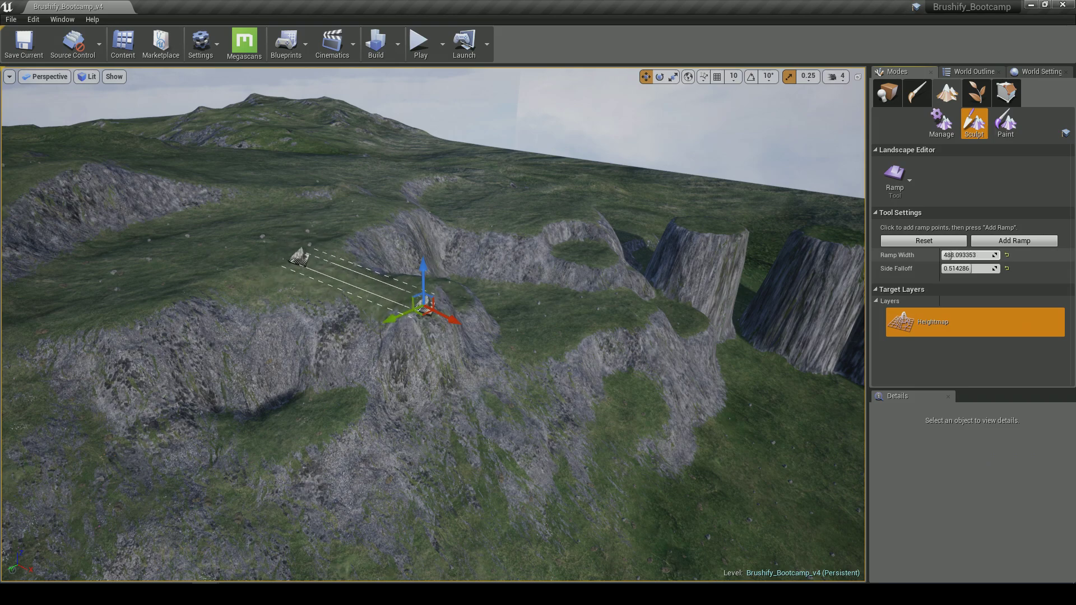
- Set the Ramp Width to about 577 and the Side Falloff to about 0.58, and add the ramp along the ridge
{"action": "key", "text": "w"}
{"action": "right_click_drag", "start_coordinate": [582, 314], "coordinate": [527, 330]}
{"action": "key", "text": "s"}
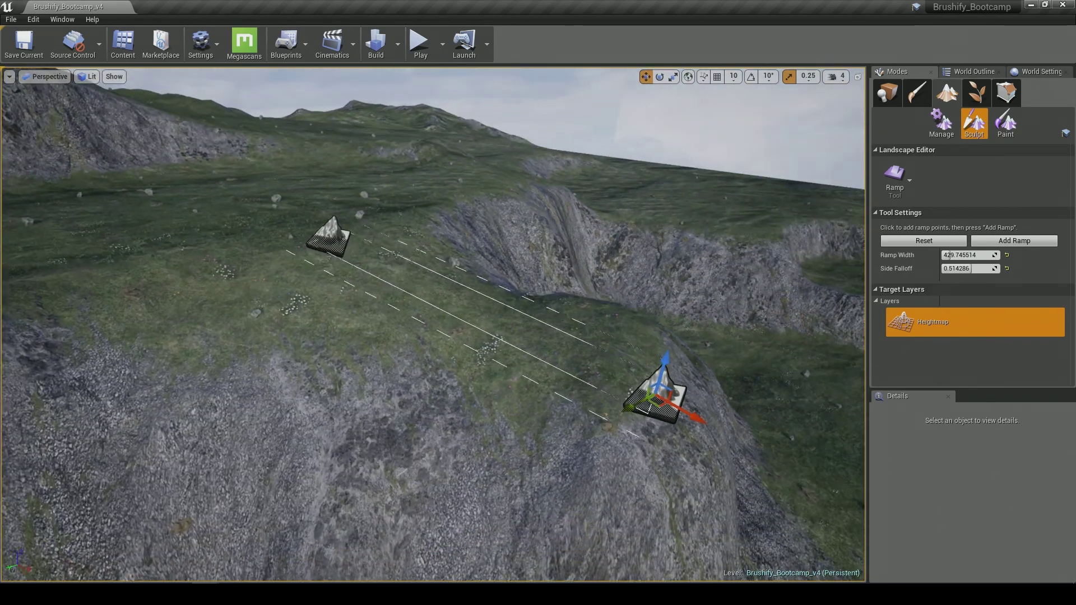
{"action": "mouse_move", "coordinate": [974, 254]}
{"action": "left_mouse_down"}
{"action": "mouse_move", "coordinate": [985, 269]}
{"action": "mouse_move", "coordinate": [972, 268]}
{"action": "left_mouse_up"}
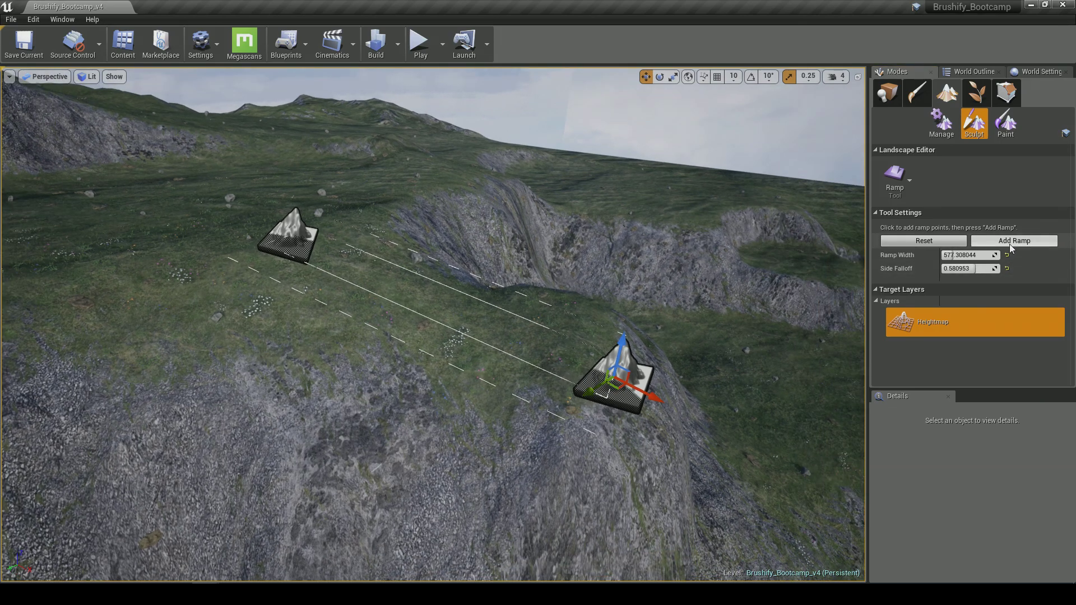
{"action": "left_click", "coordinate": [1010, 243]}
- Reposition the ramp points so the next ramp runs from the cliff outcrop's edge down to the lower grassy terrace
{"action": "right_click_drag", "start_coordinate": [588, 293], "coordinate": [611, 292]}
{"action": "key", "text": "d"}
{"action": "right_click_drag", "start_coordinate": [533, 360], "coordinate": [410, 311]}
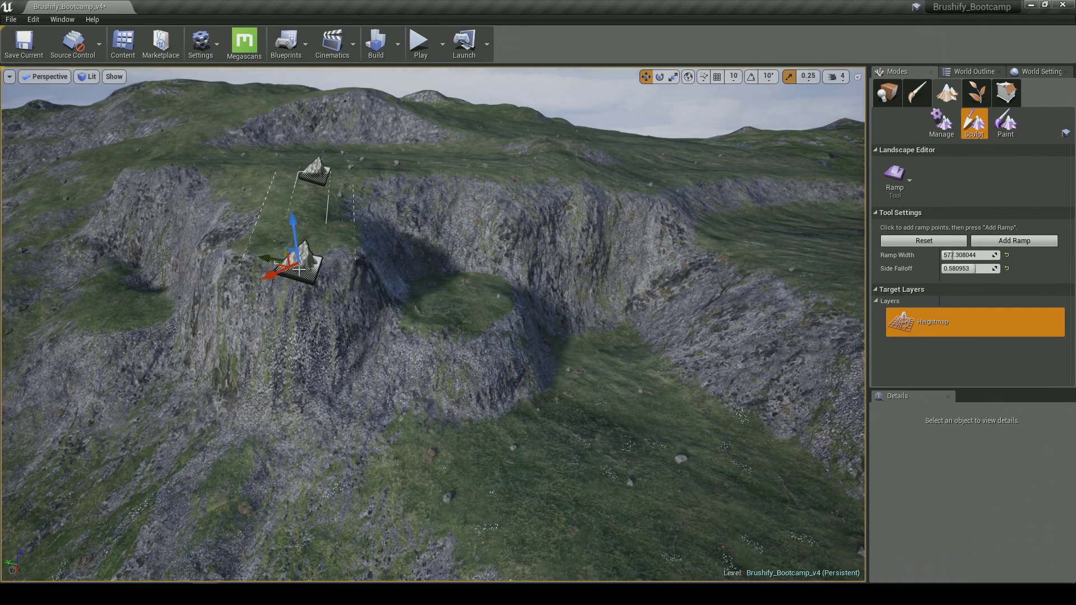
{"action": "right_click_drag", "start_coordinate": [391, 373], "coordinate": [413, 388]}
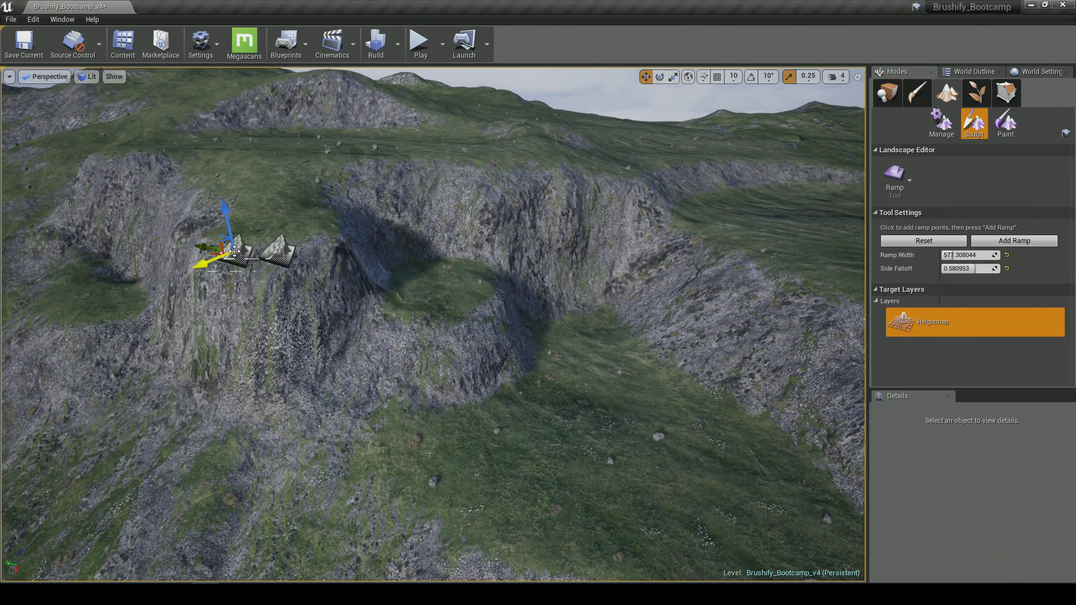
{"action": "right_click_drag", "start_coordinate": [303, 276], "coordinate": [326, 281]}
{"action": "left_click", "coordinate": [212, 233]}
{"action": "right_click_drag", "start_coordinate": [213, 233], "coordinate": [182, 246]}
{"action": "key", "text": "a"}
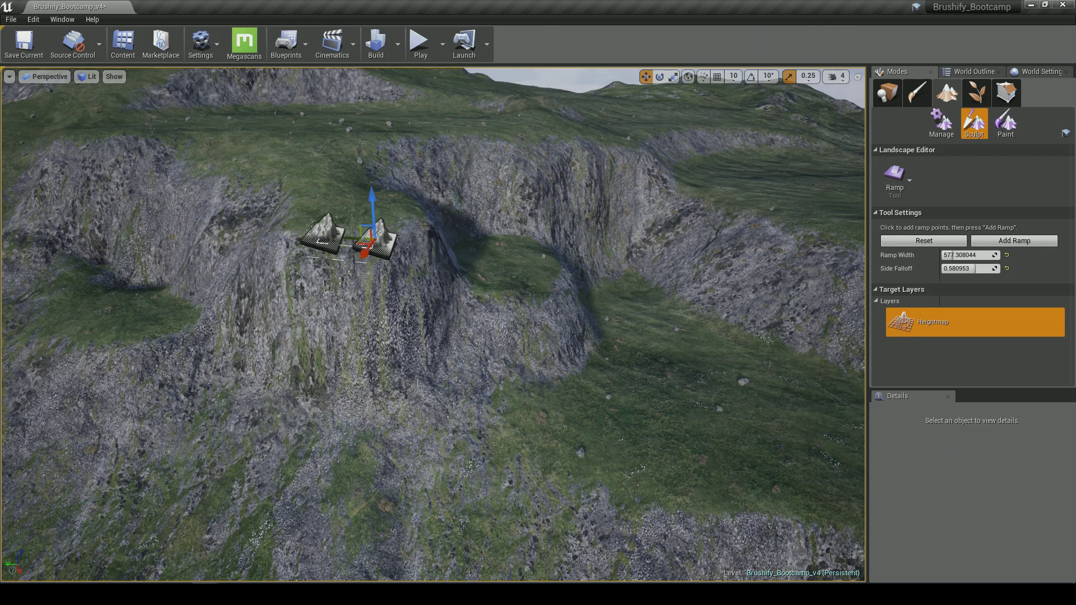
{"action": "left_click", "coordinate": [675, 452]}
{"action": "right_click_drag", "start_coordinate": [652, 378], "coordinate": [651, 377]}
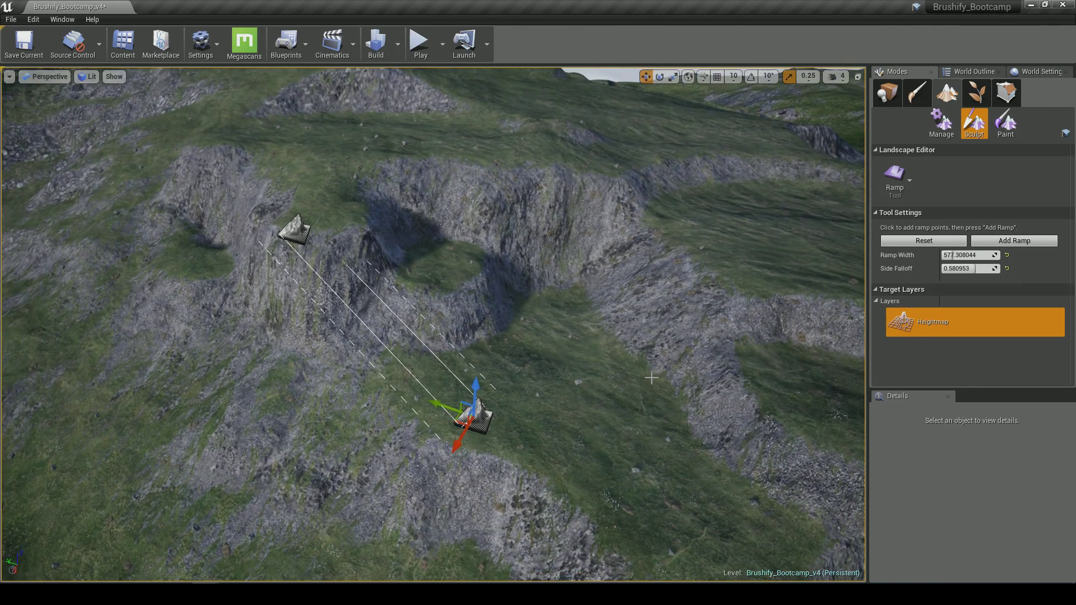
- Add the ramp down to the lower grassy terrace, and reposition the ramp points to run from that terrace's edge to the slope below
{"action": "left_click", "coordinate": [1003, 244]}
{"action": "right_click_drag", "start_coordinate": [541, 301], "coordinate": [594, 305]}
{"action": "right_click_drag", "start_coordinate": [459, 314], "coordinate": [431, 283]}
{"action": "right_click_drag", "start_coordinate": [543, 337], "coordinate": [507, 367]}
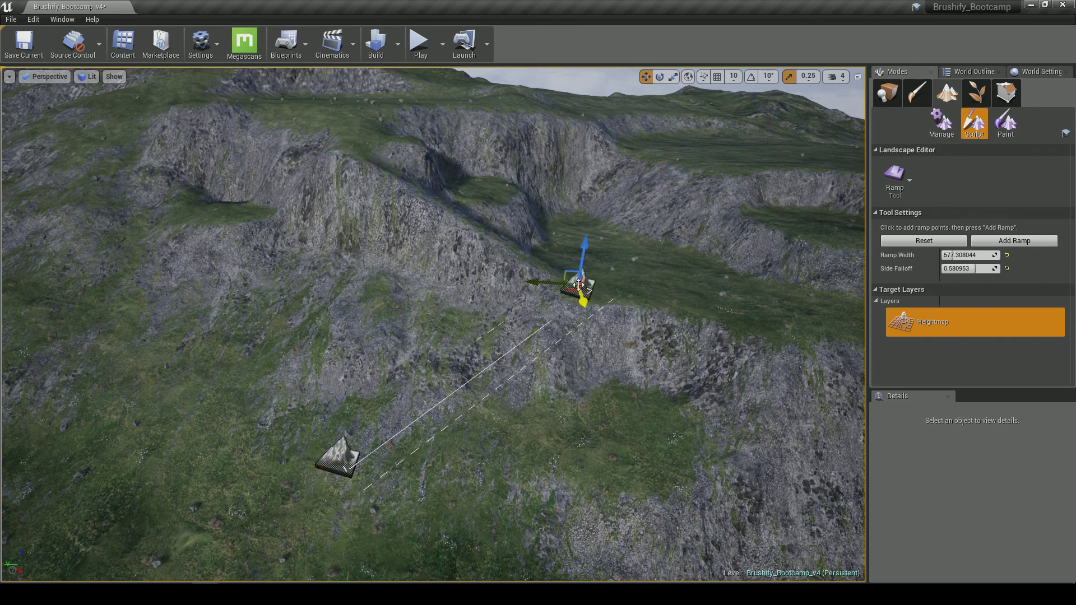
{"action": "key", "text": "d"}
{"action": "right_click_drag", "start_coordinate": [572, 324], "coordinate": [499, 318]}
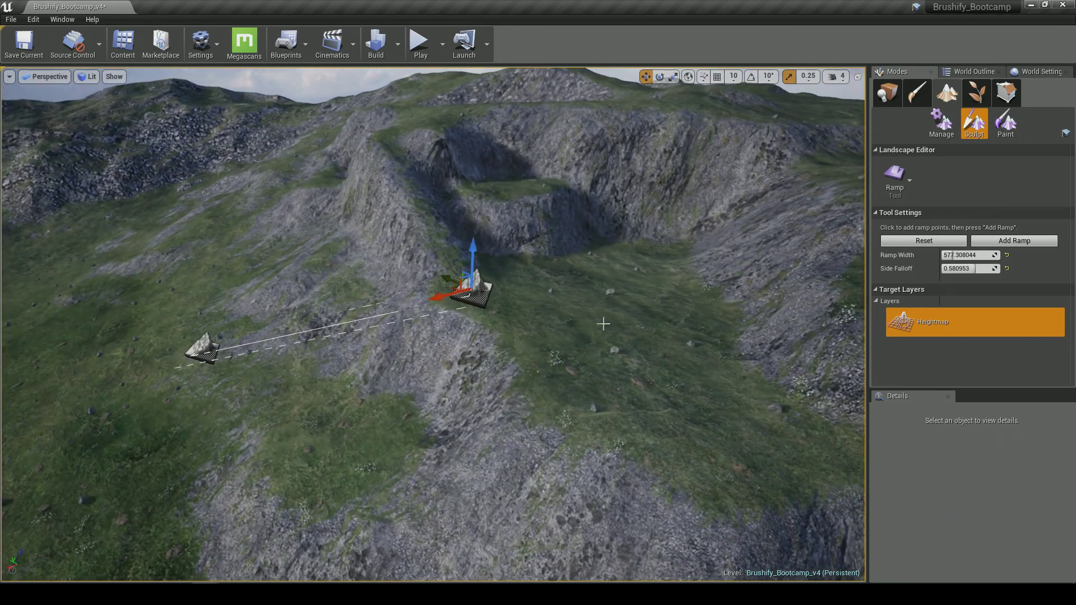
- Add the ramp from the lower terrace's edge down to the grassy ground, and inspect it from several sides
{"action": "left_click", "coordinate": [1031, 241]}
{"action": "right_click_drag", "start_coordinate": [552, 273], "coordinate": [678, 266]}
{"action": "key", "text": "a"}
{"action": "key", "text": "s"}
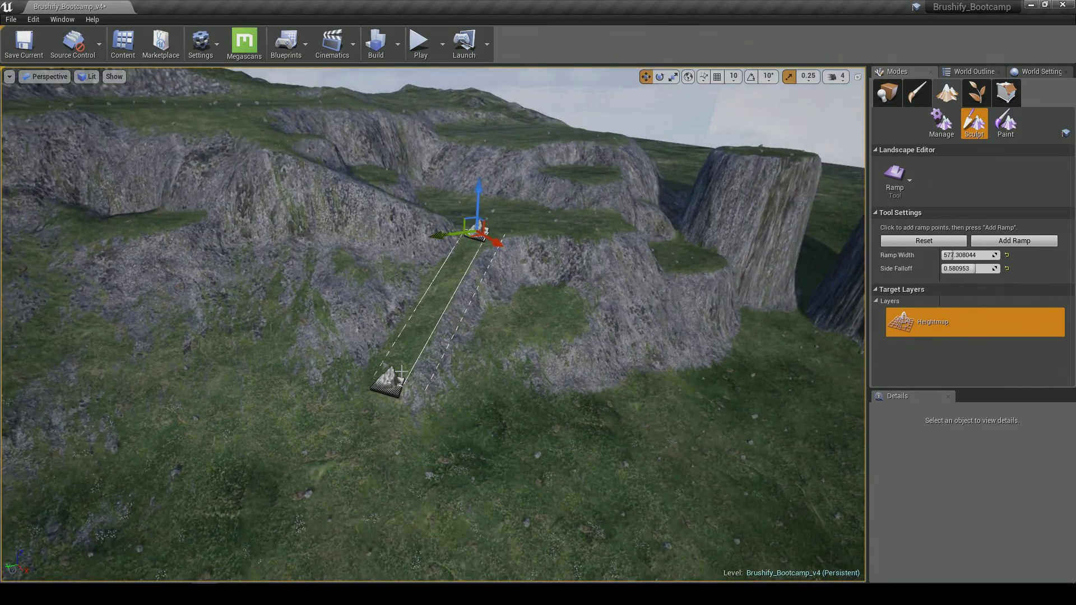
{"action": "key", "text": "d"}
{"action": "right_click_drag", "start_coordinate": [449, 385], "coordinate": [393, 383]}
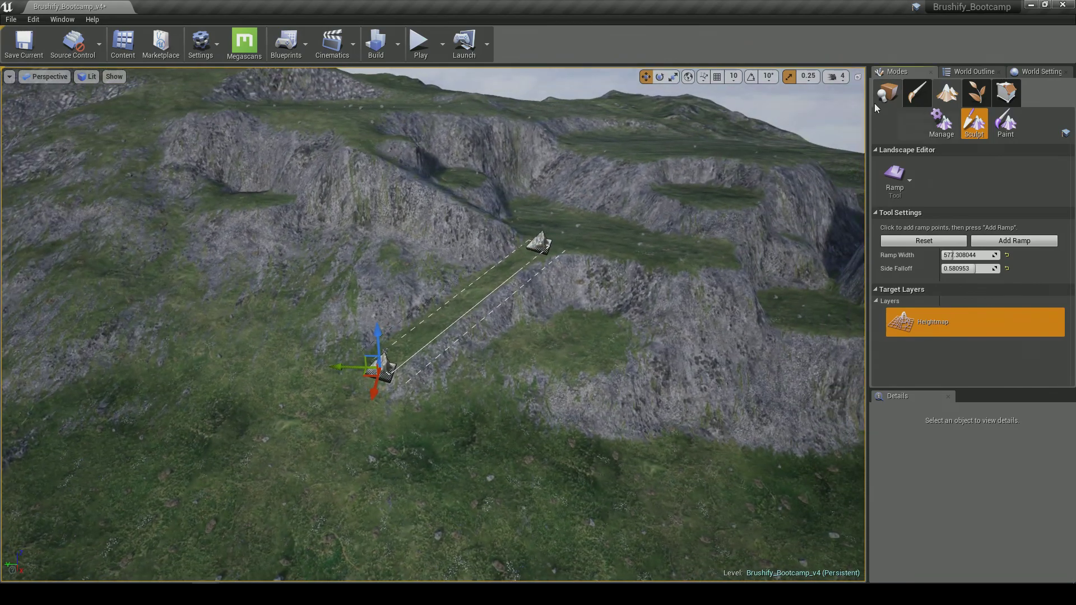
- Leave landscape sculpting and play-test the level by running the character along the new ramps
{"action": "left_click", "coordinate": [887, 93]}
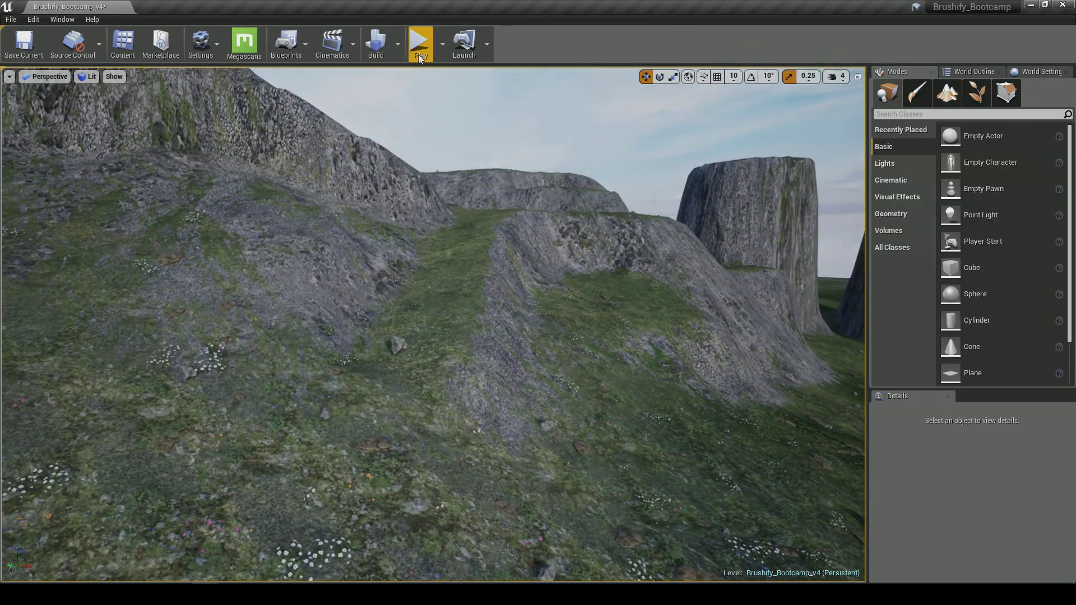
{"action": "left_click", "coordinate": [419, 51]}
{"action": "key", "text": "w"}
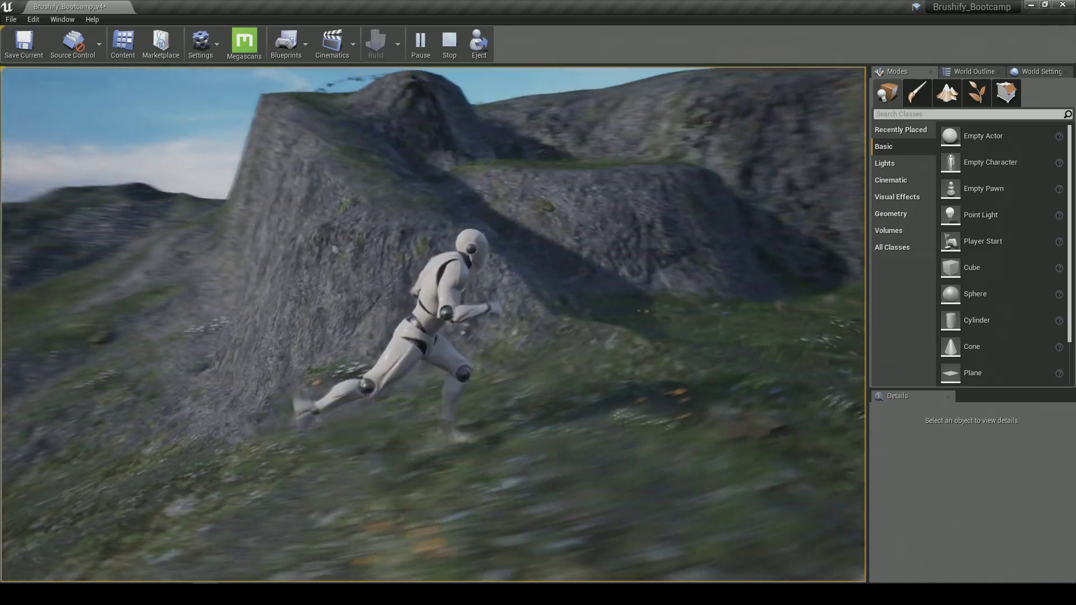
{"action": "key", "text": "w"}
{"action": "key", "text": "w"}
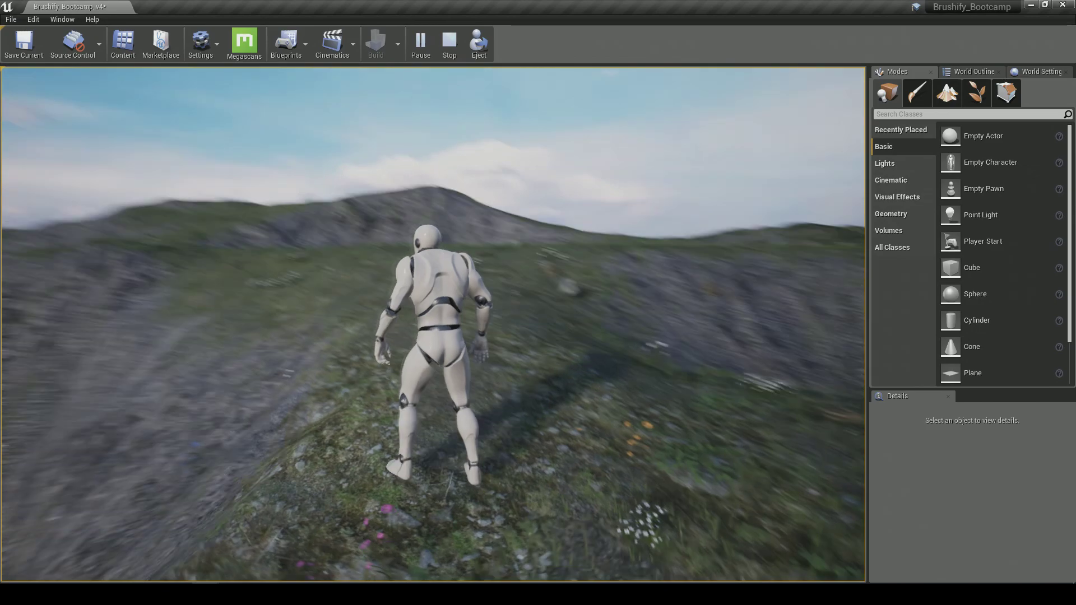
{"action": "key", "text": "Escape"}
- Undo and redo the last added ramp, and save the level
{"action": "scroll", "coordinate": [430, 284], "scroll_direction": "up", "scroll_amount": 4}
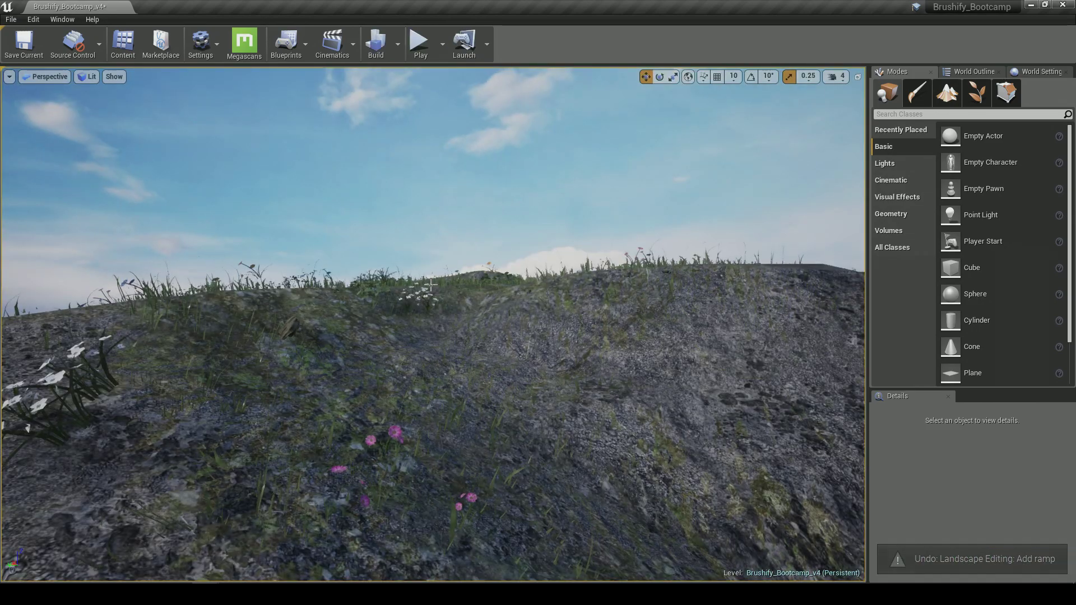
{"action": "key", "text": "ctrl+y"}
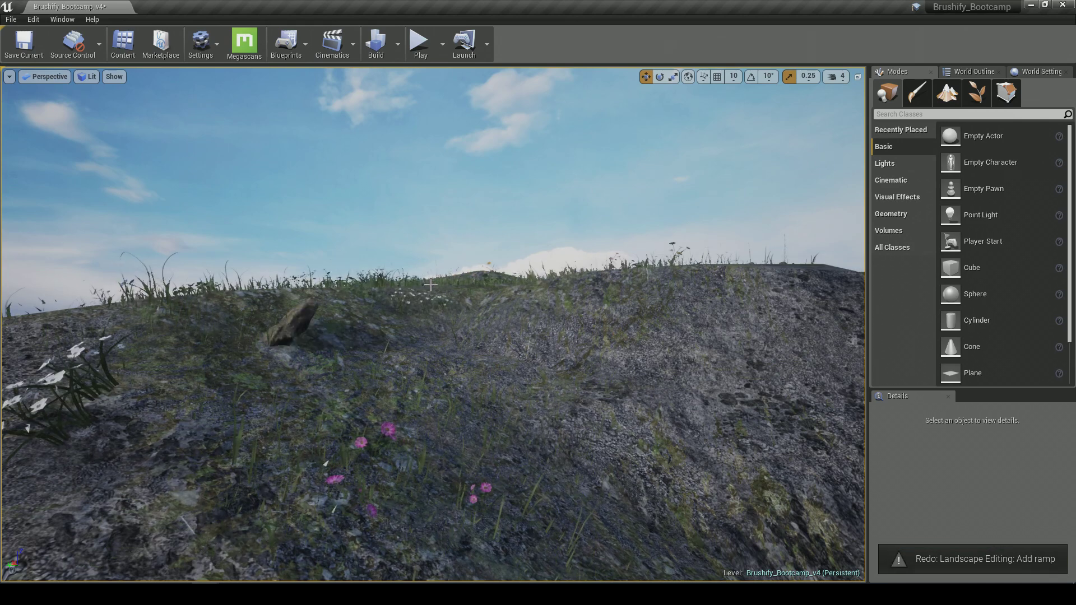
{"action": "left_click", "coordinate": [21, 19]}
{"action": "mouse_move", "coordinate": [75, 318]}
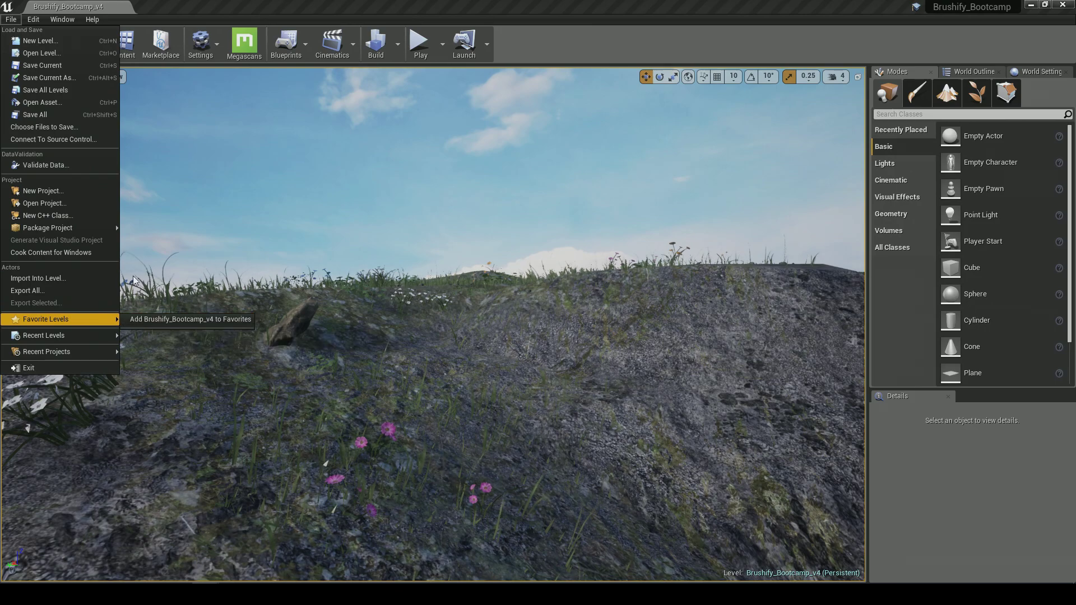
{"action": "left_click", "coordinate": [149, 337]}
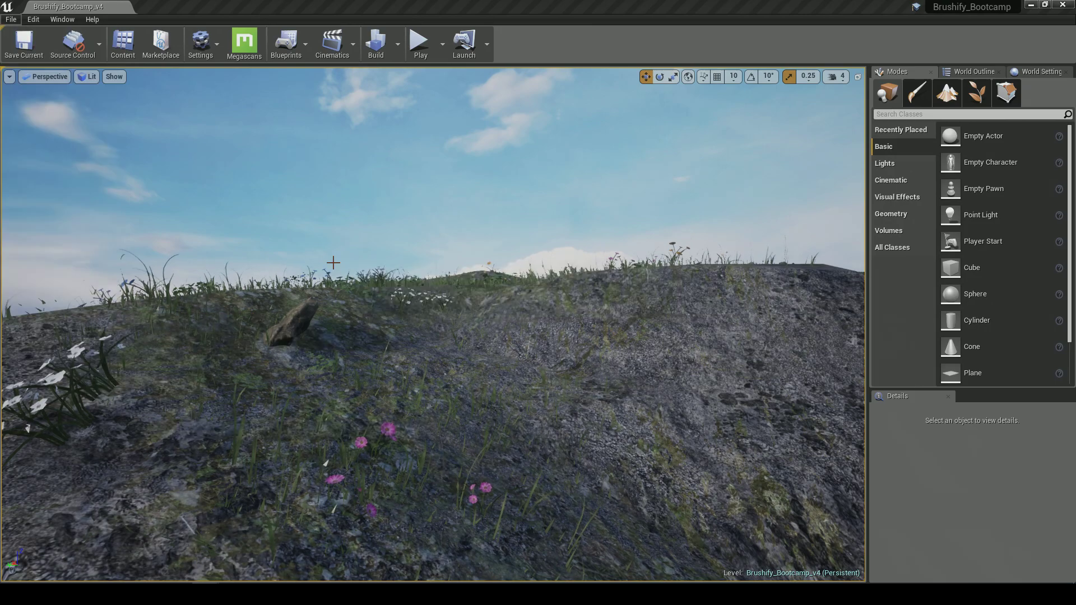
- Play-test again from the foot of the lowest ramp, running the character up onto the terrace
{"action": "key", "text": "s"}
{"action": "right_click_drag", "start_coordinate": [336, 264], "coordinate": [393, 289]}
{"action": "key", "text": "w"}
{"action": "left_click", "coordinate": [418, 45]}
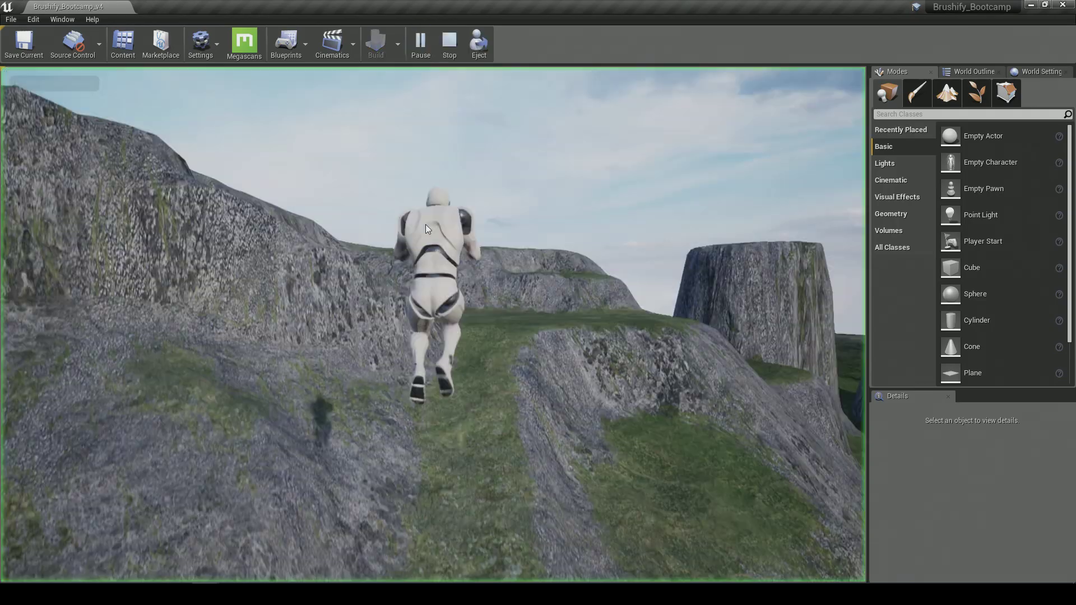
{"action": "left_click", "coordinate": [427, 222]}
{"action": "key", "text": "w"}
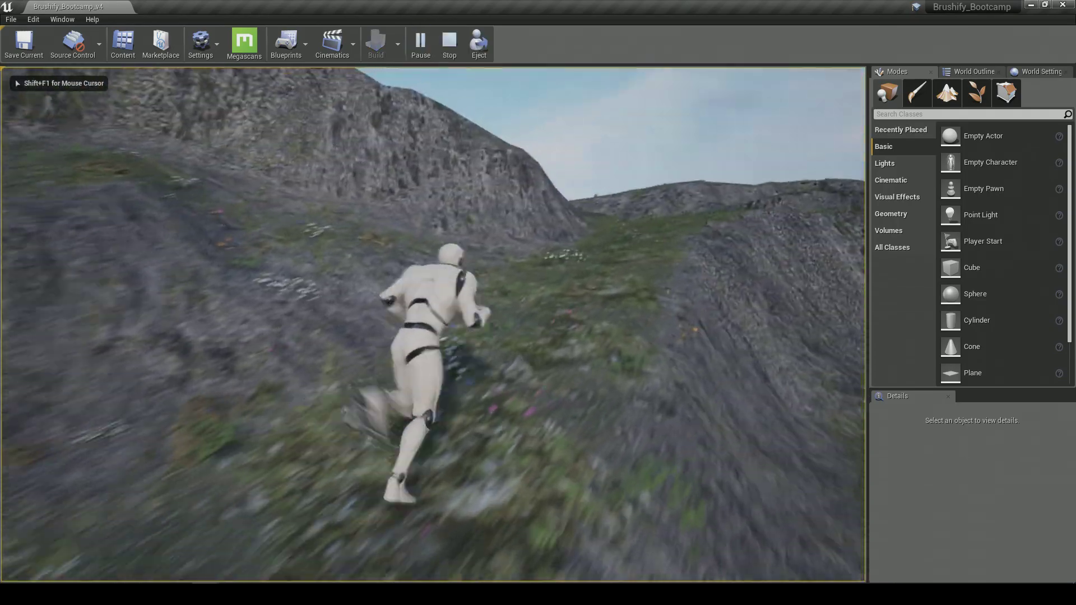
{"action": "key", "text": "d"}
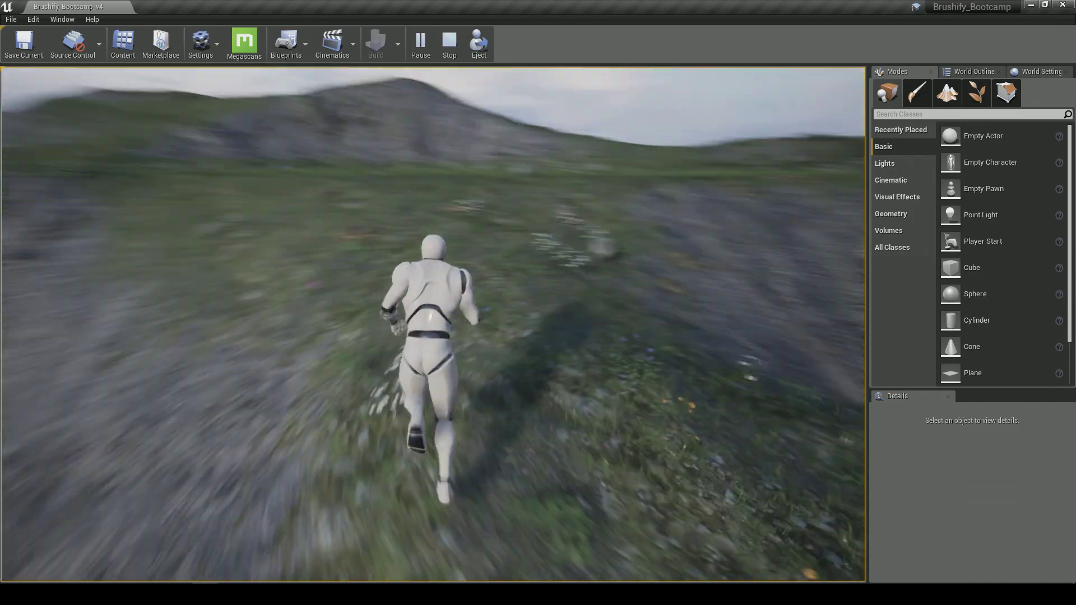
{"action": "key", "text": "Escape"}
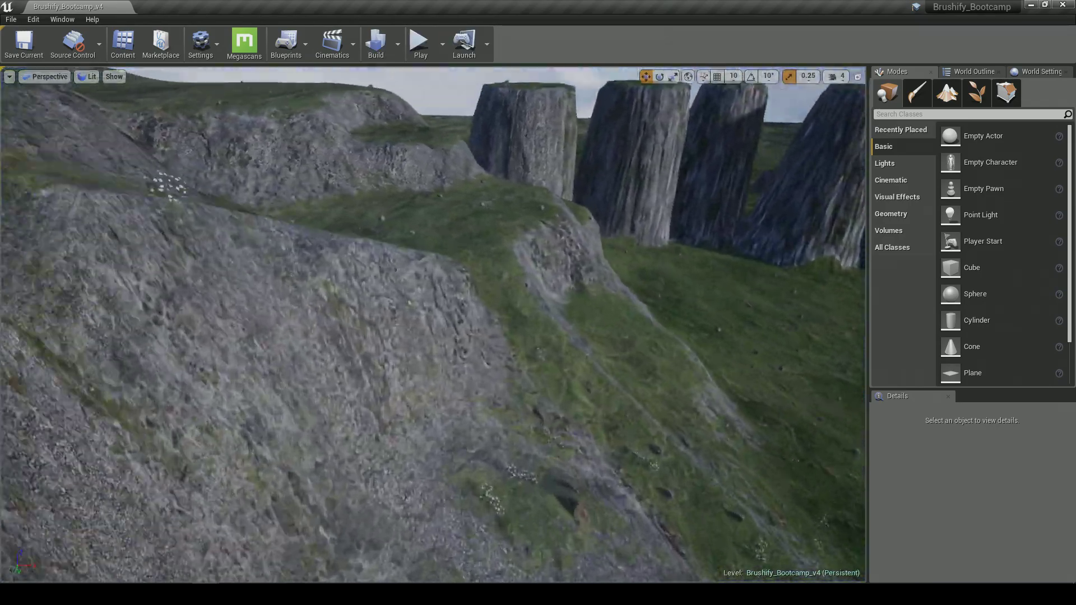
- Examine the ridge, terraces and ramps around the cliffs from the air
{"action": "right_click_drag", "start_coordinate": [428, 286], "coordinate": [465, 289]}
{"action": "key", "text": "w"}
{"action": "right_click_drag", "start_coordinate": [426, 414], "coordinate": [204, 409]}
{"action": "key", "text": "w"}
{"action": "right_click_drag", "start_coordinate": [513, 307], "coordinate": [509, 304]}
{"action": "key", "text": "w"}
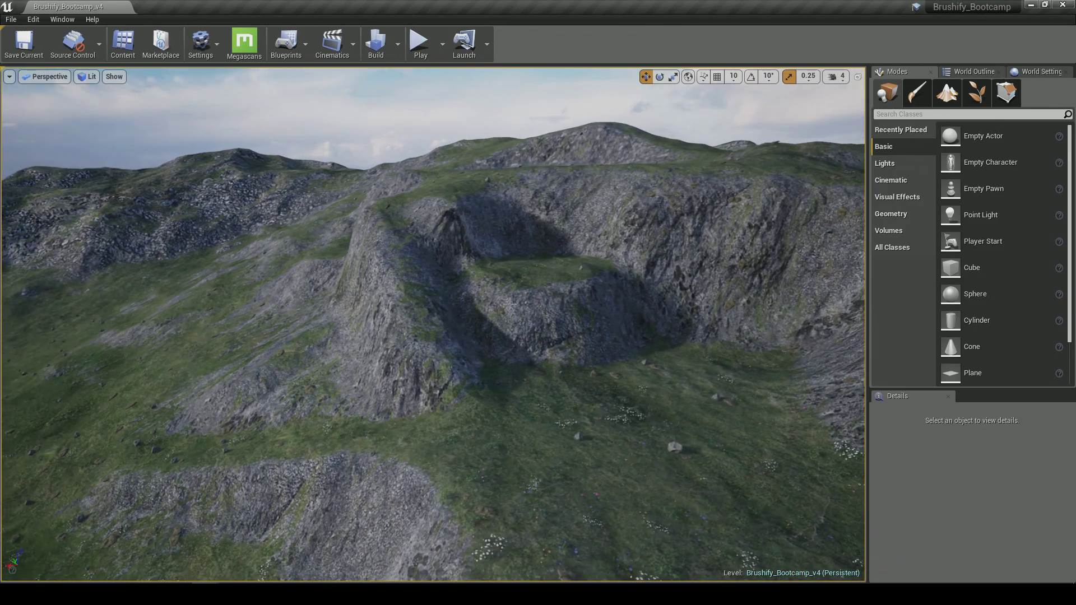
{"action": "key", "text": "d"}
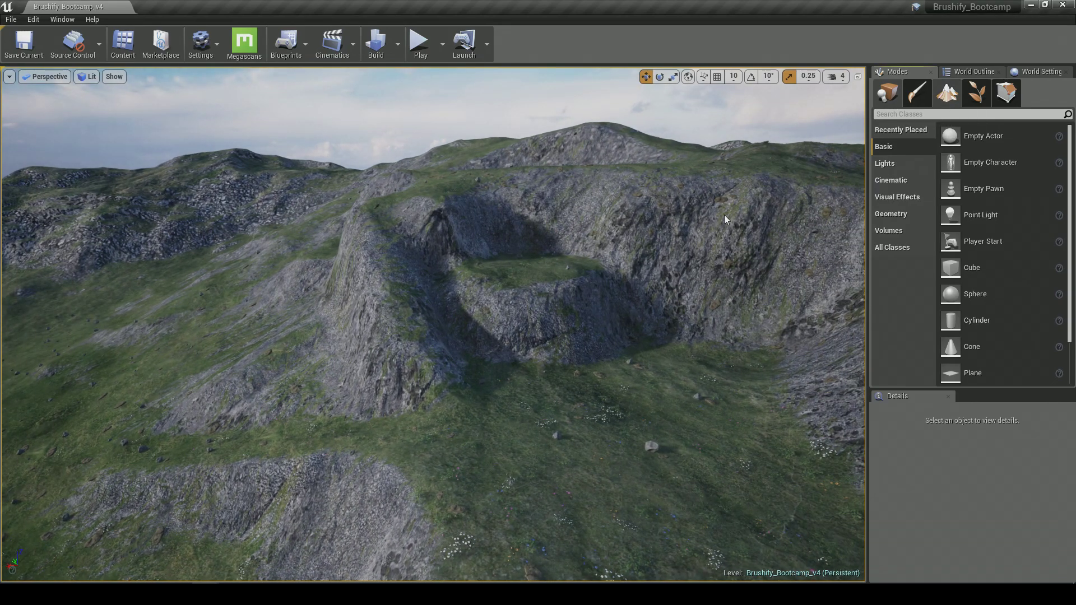
- Return to the Ramp sculpting tool and lay out a ramp from the cliff top to the grassy slope, about 1381 wide with about 0.55 Side Falloff
{"action": "key", "text": "a"}
{"action": "right_click_drag", "start_coordinate": [693, 243], "coordinate": [801, 247]}
{"action": "key", "text": "s"}
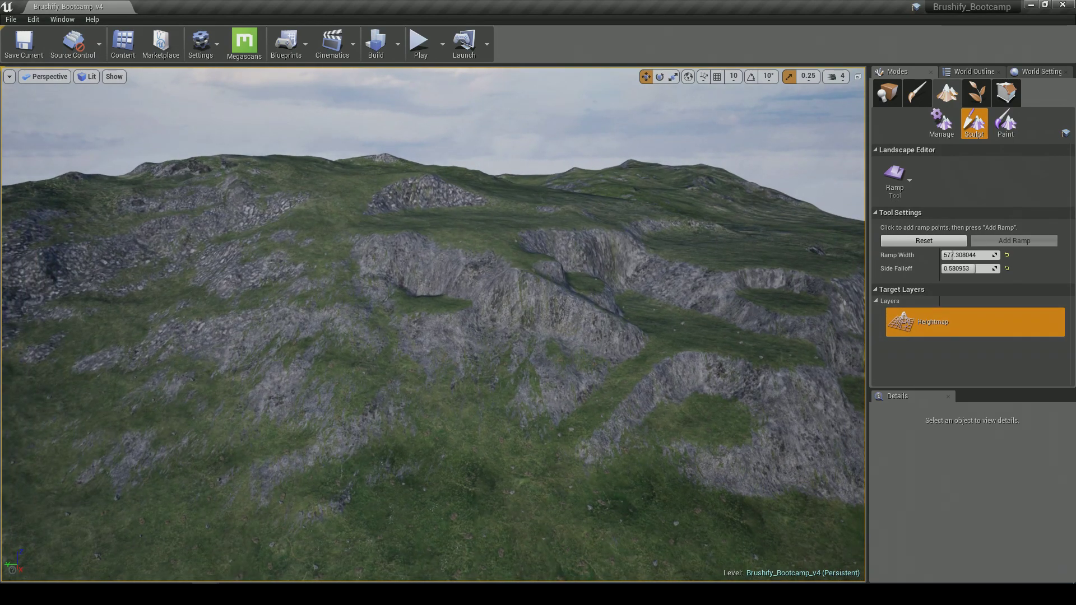
{"action": "key", "text": "w"}
{"action": "mouse_move", "coordinate": [434, 231]}
{"action": "right_mouse_down"}
{"action": "mouse_move", "coordinate": [434, 266]}
{"action": "mouse_move", "coordinate": [426, 250]}
{"action": "right_mouse_up"}
{"action": "right_click_drag", "start_coordinate": [553, 120], "coordinate": [538, 253]}
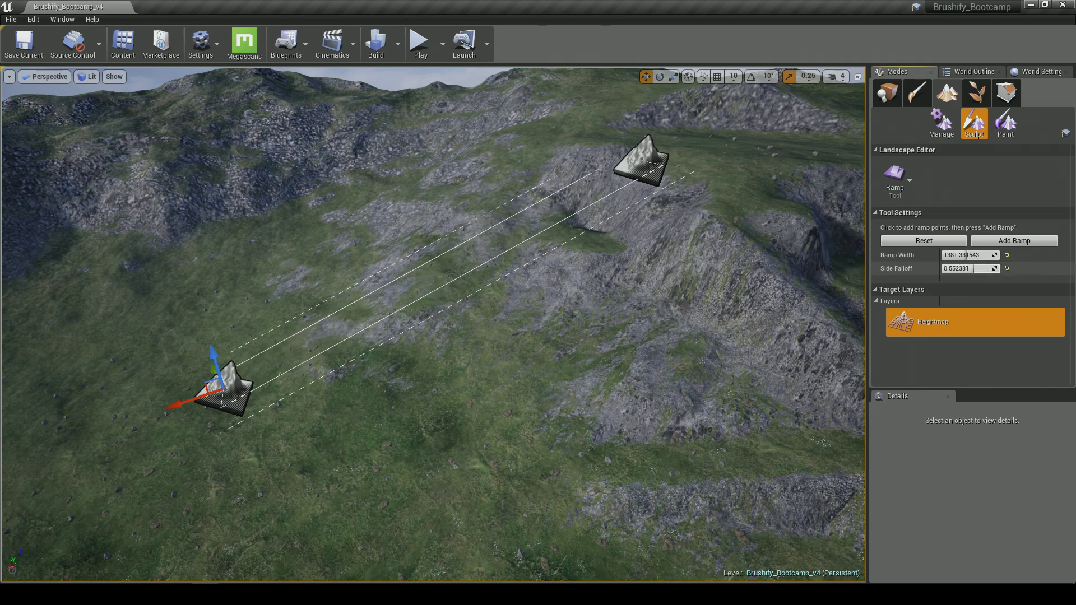
- Add a ramp from the tall pillar's top down to the grass, with Ramp Width about 794 and Side Falloff about 0.54
{"action": "mouse_move", "coordinate": [646, 309]}
{"action": "right_mouse_down"}
{"action": "mouse_move", "coordinate": [646, 319]}
{"action": "mouse_move", "coordinate": [728, 252]}
{"action": "mouse_move", "coordinate": [795, 249]}
{"action": "mouse_move", "coordinate": [745, 246]}
{"action": "mouse_move", "coordinate": [646, 309]}
{"action": "right_mouse_up"}
{"action": "right_click_drag", "start_coordinate": [347, 298], "coordinate": [346, 299]}
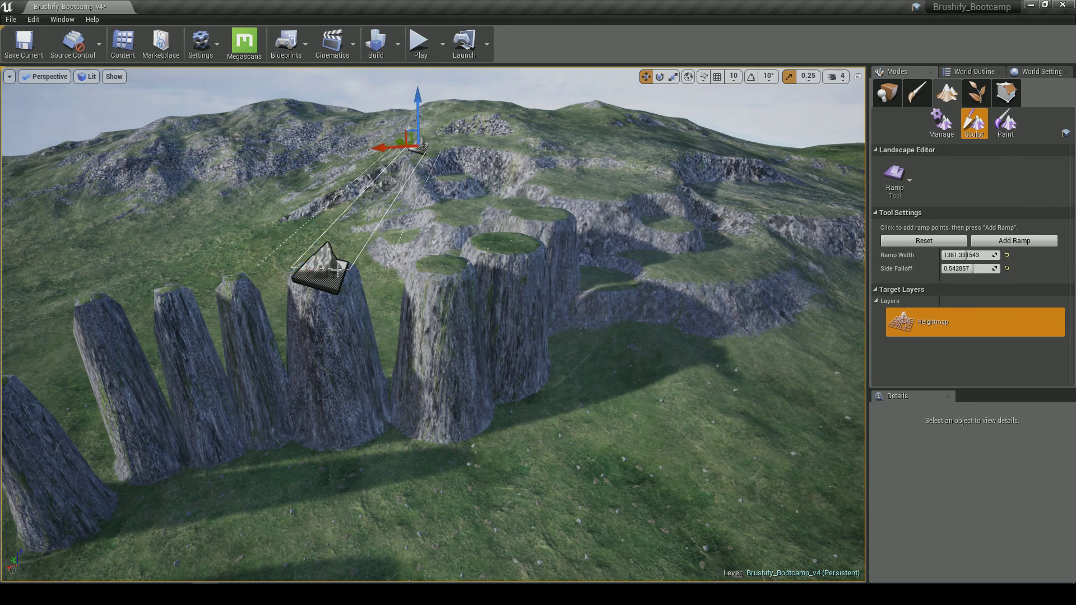
{"action": "right_click_drag", "start_coordinate": [342, 279], "coordinate": [343, 279]}
{"action": "left_click", "coordinate": [450, 458]}
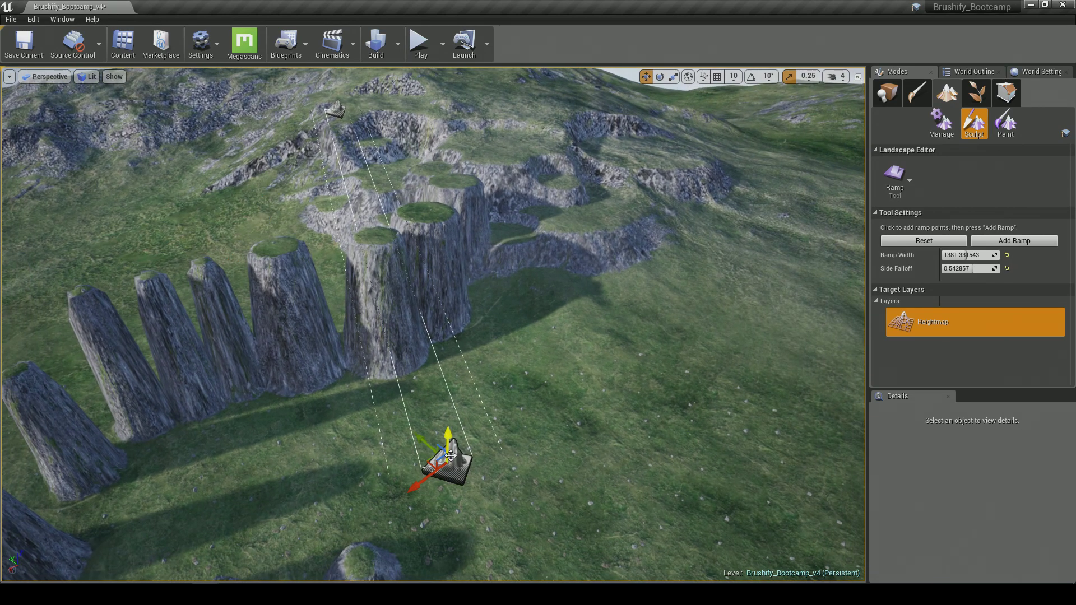
{"action": "right_click_drag", "start_coordinate": [538, 325], "coordinate": [538, 325]}
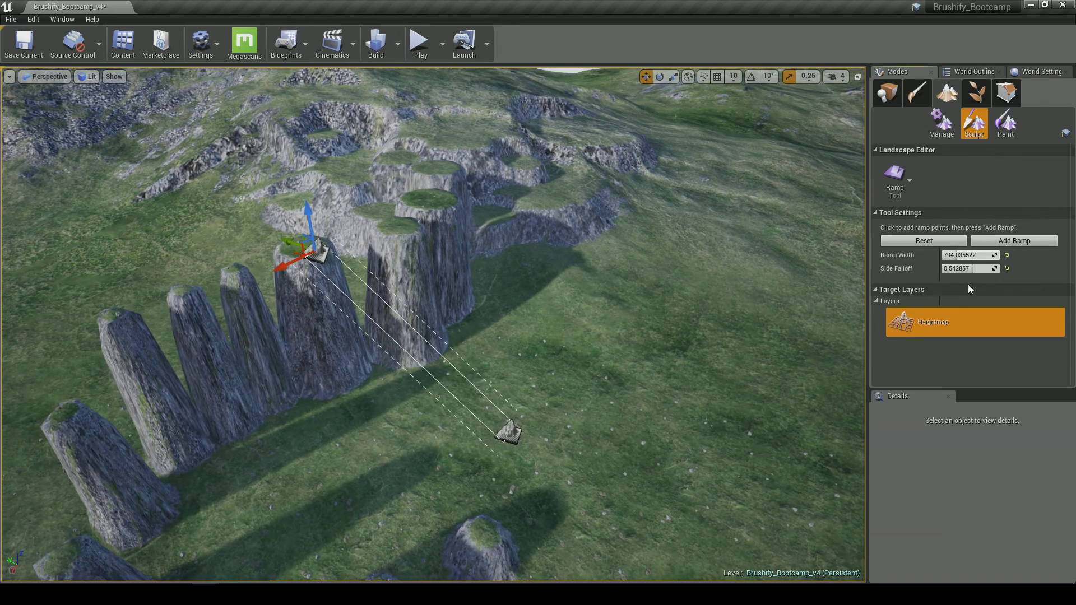
{"action": "right_click_drag", "start_coordinate": [782, 209], "coordinate": [773, 207]}
- Play-test the pillar ramp by running the character from the grass up to the pillar's top
{"action": "left_click", "coordinate": [886, 93]}
{"action": "right_click_drag", "start_coordinate": [641, 241], "coordinate": [640, 241]}
{"action": "left_click", "coordinate": [429, 42]}
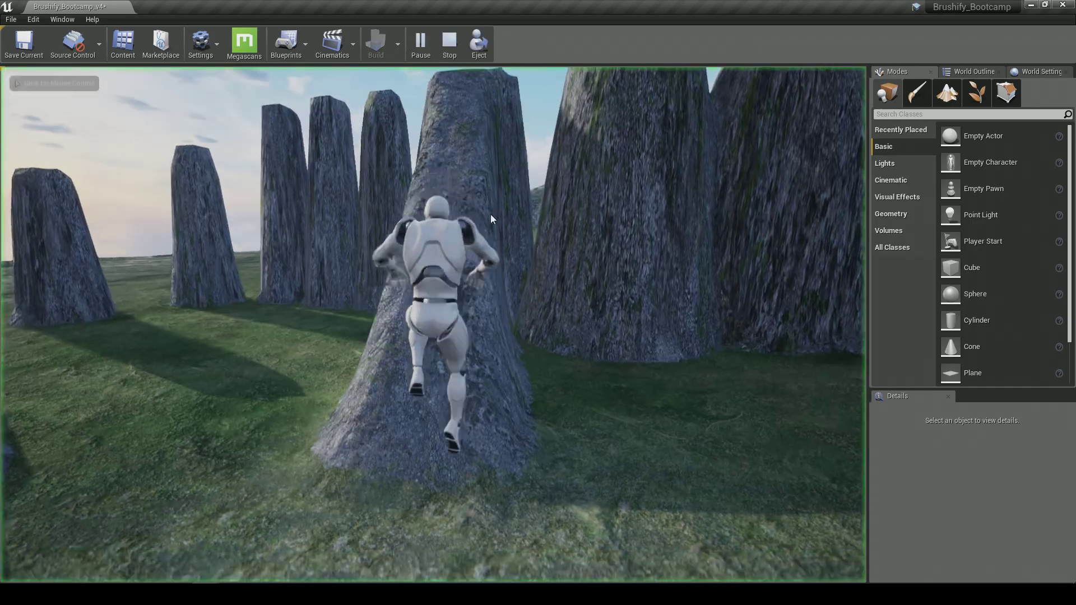
{"action": "key", "text": "w"}
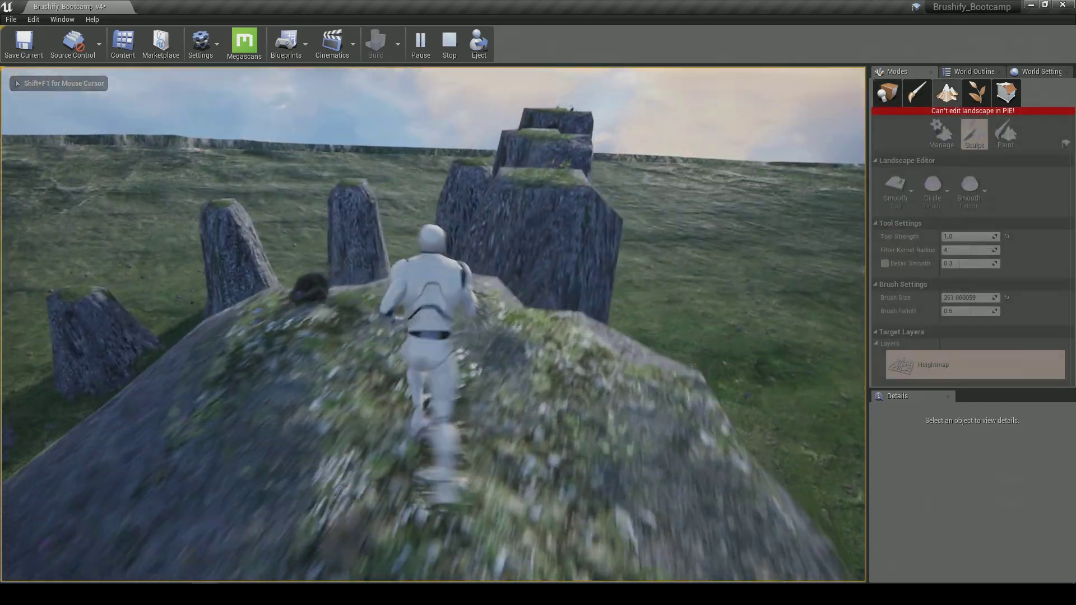
{"action": "key", "text": "s"}
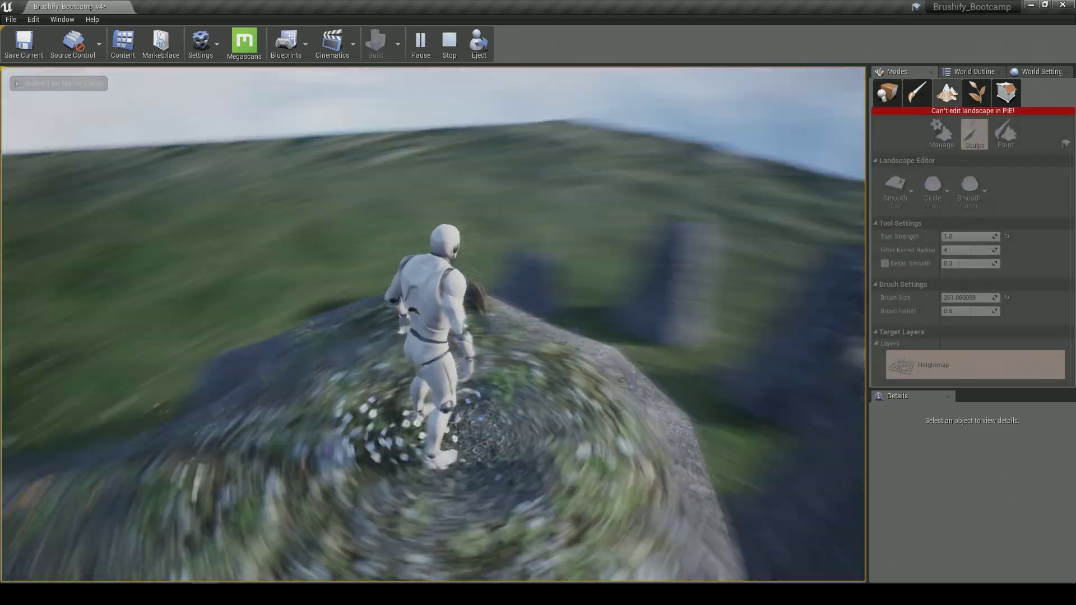
- Play-test the level by jumping the character across the tops of the sculpted rock pillars
{"action": "key", "text": "w"}
{"action": "key", "text": "space"}
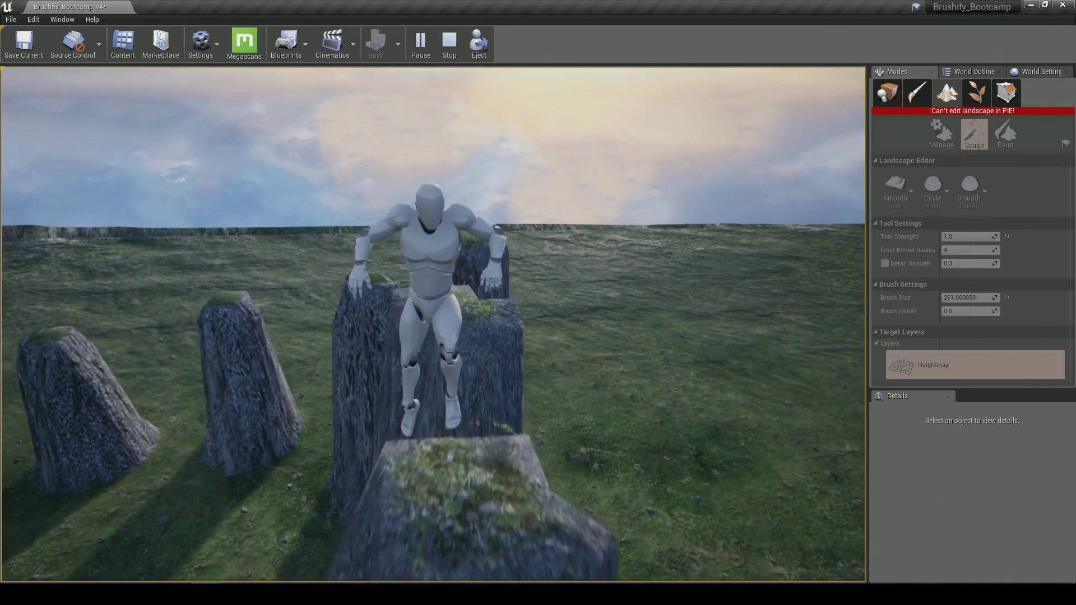
{"action": "key", "text": "s"}
{"action": "key", "text": "space"}
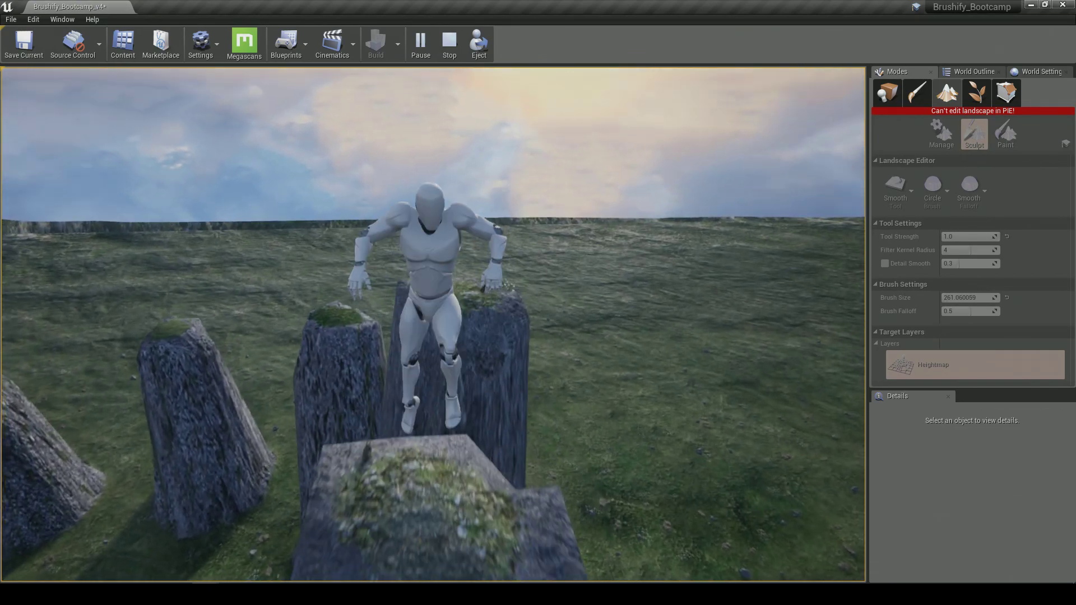
{"action": "key", "text": "w"}
{"action": "key", "text": "space"}
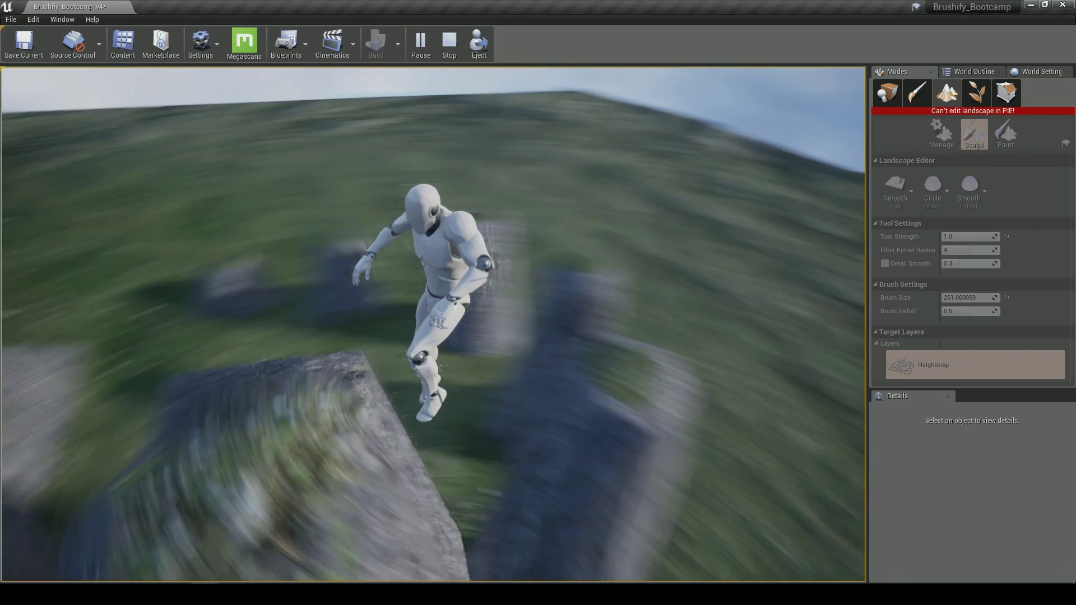
{"action": "key", "text": "w"}
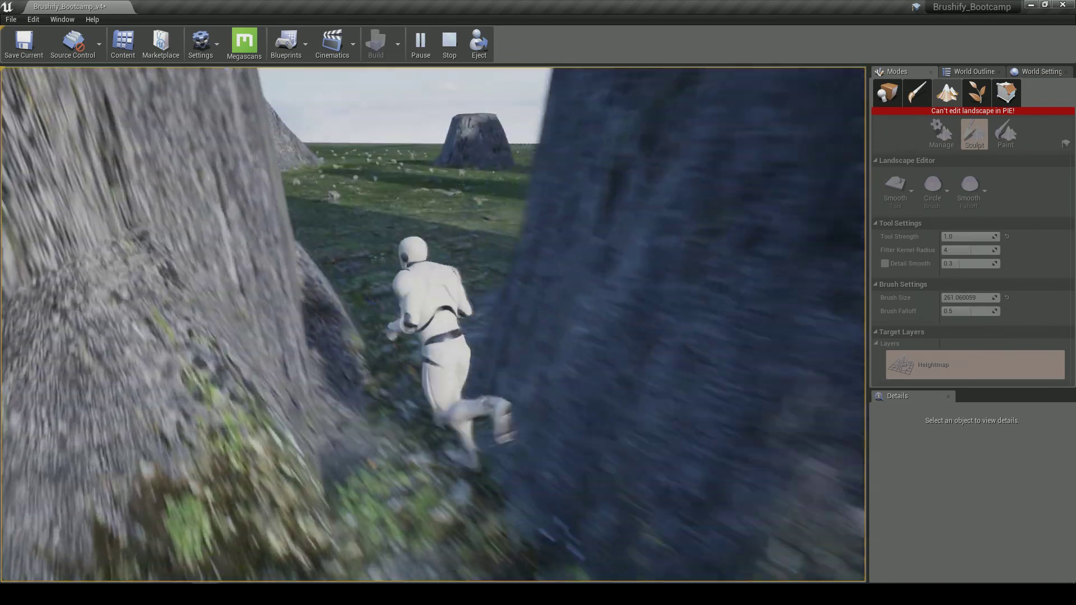
- Run the character up the rock ramp, jump across the pillar tops, and stop the play session
{"action": "key", "text": "w"}
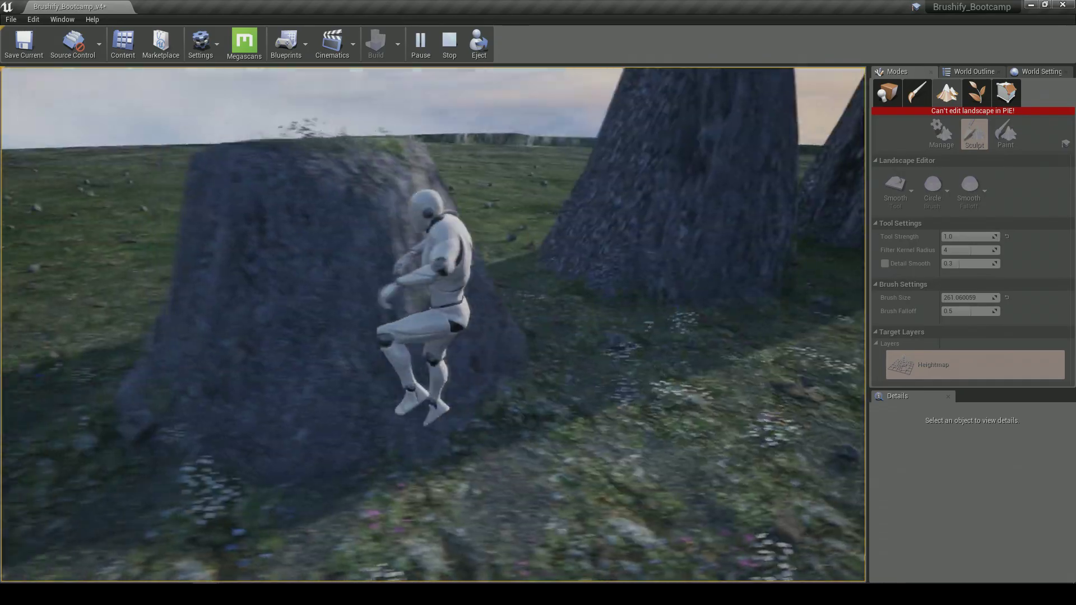
{"action": "key", "text": "w"}
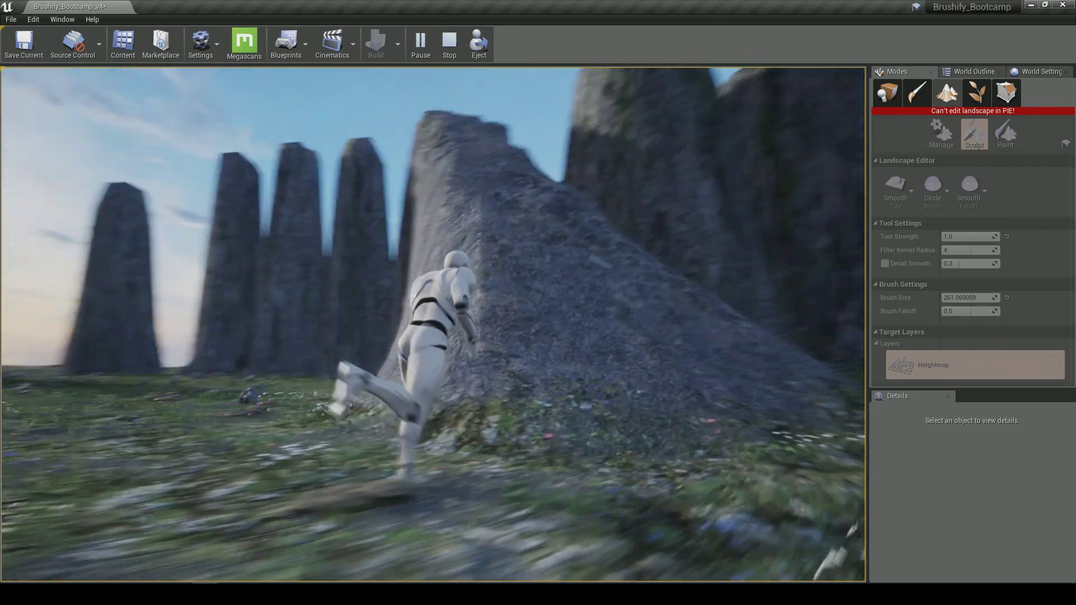
{"action": "key", "text": "w"}
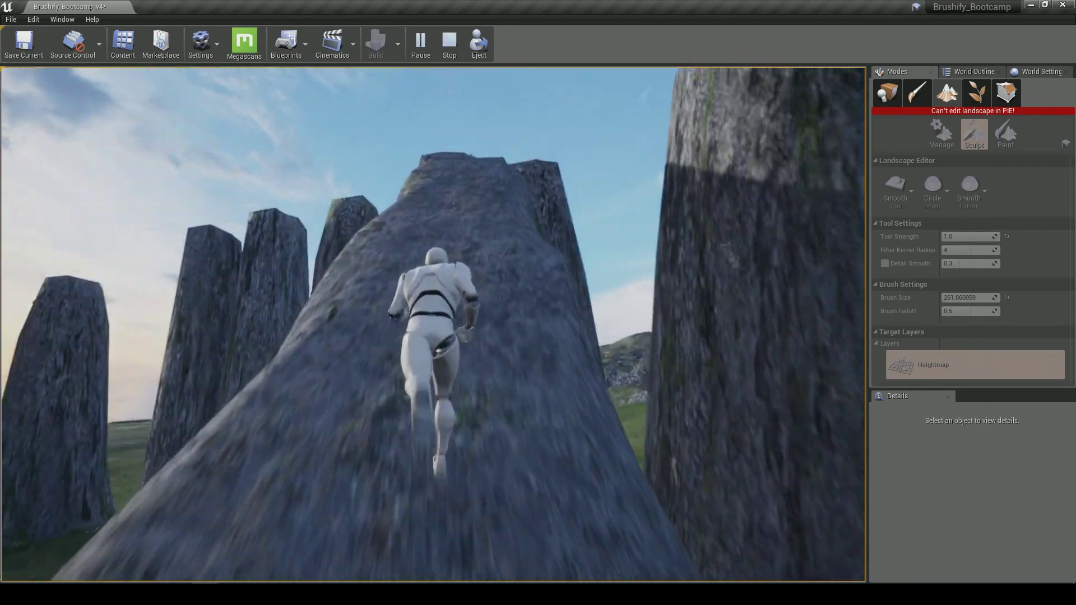
{"action": "key", "text": "w"}
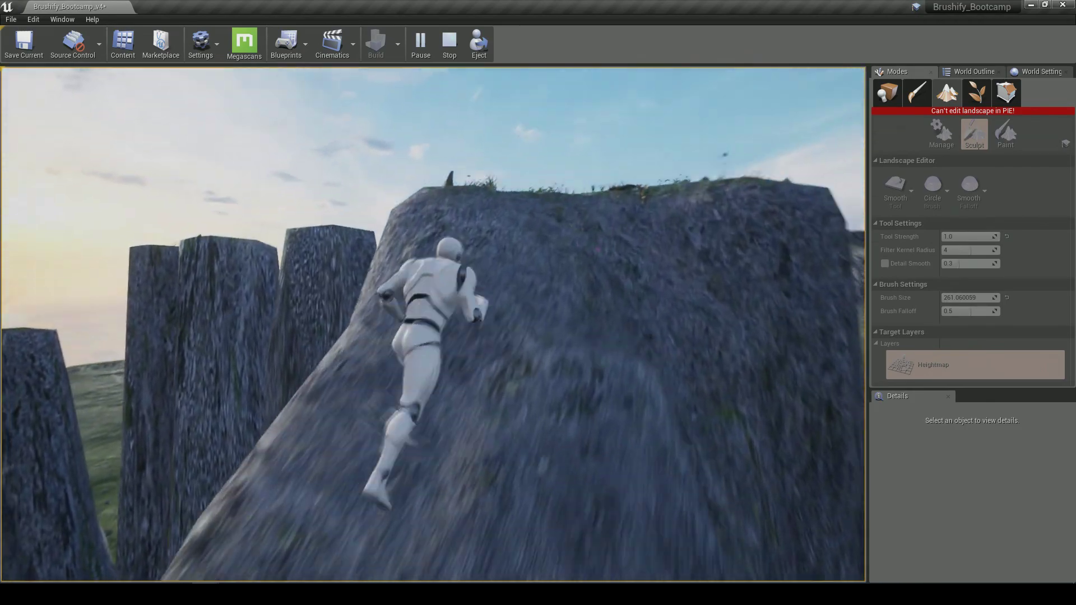
{"action": "key", "text": "w"}
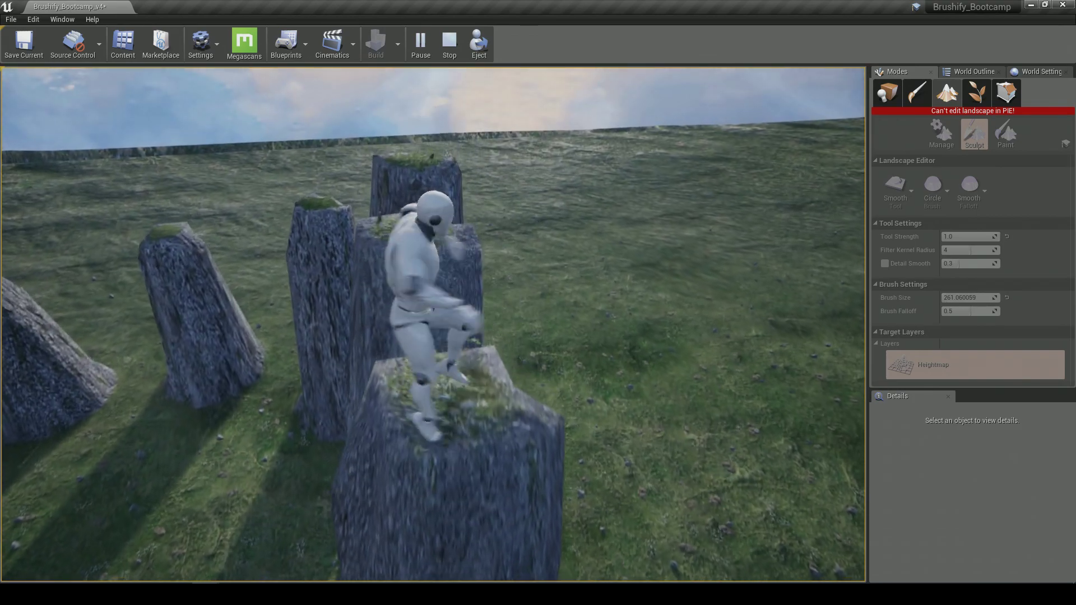
{"action": "key", "text": "a"}
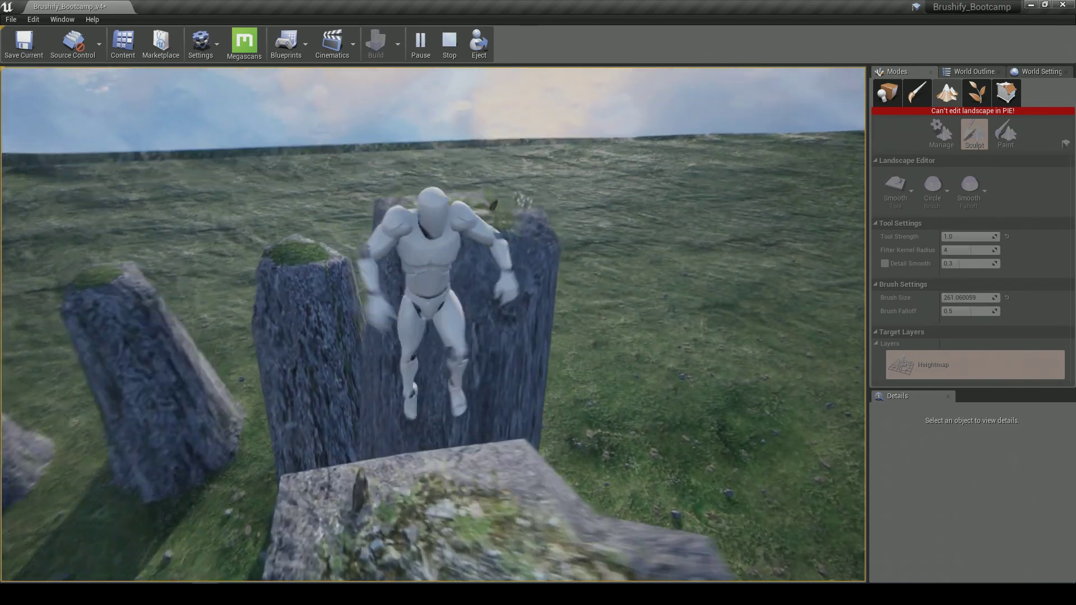
{"action": "key", "text": "w"}
{"action": "key", "text": "space"}
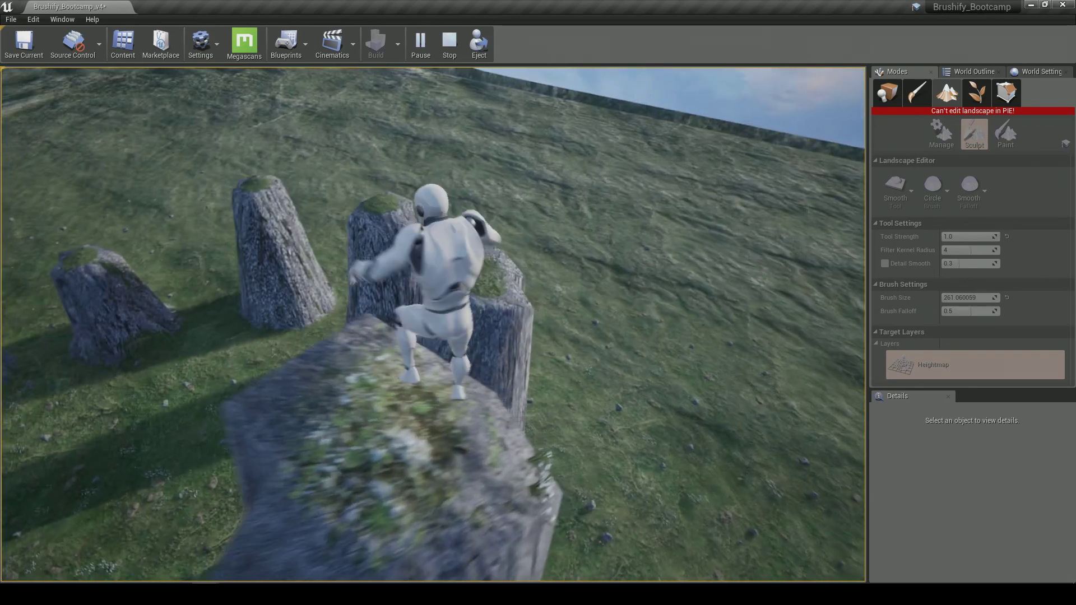
{"action": "key", "text": "w"}
{"action": "key", "text": "space"}
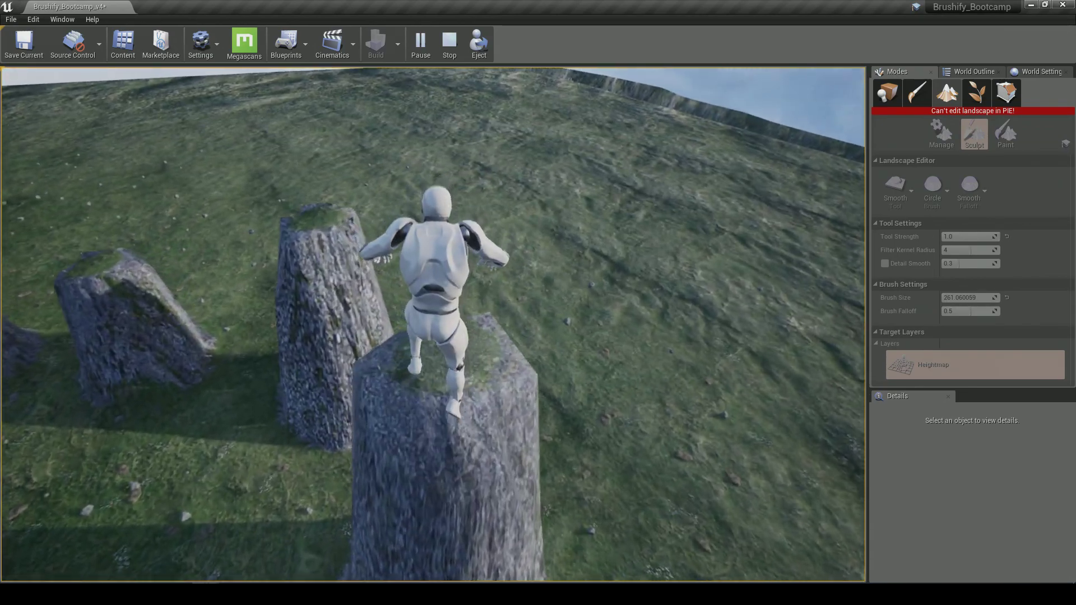
{"action": "key", "text": "w"}
{"action": "key", "text": "space"}
{"action": "key", "text": "Escape"}
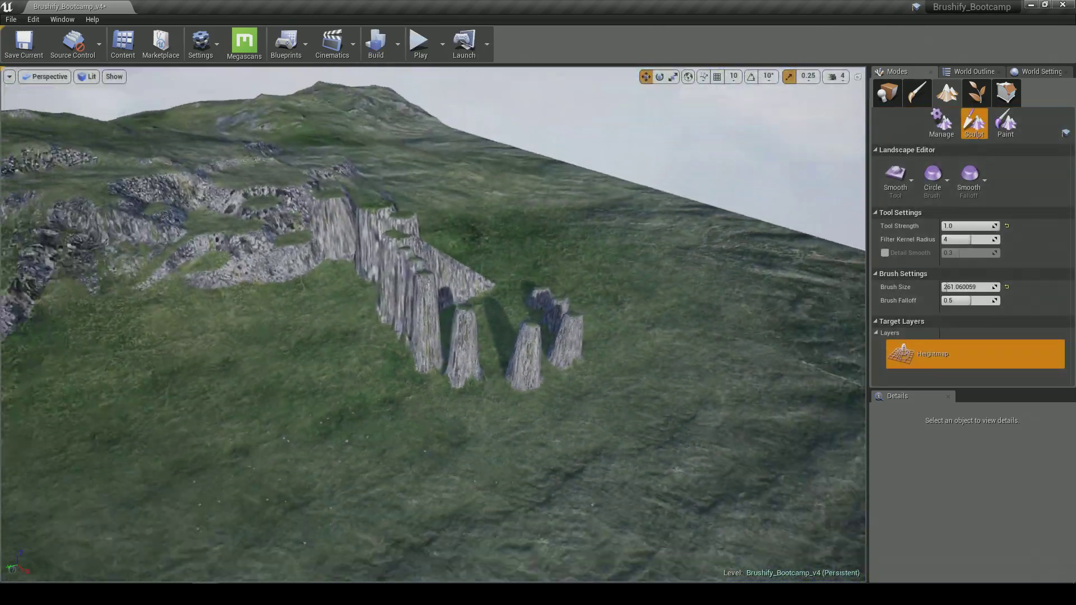
- Switch the landscape sculpting tool from Smooth to Erosion
{"action": "right_click_drag", "start_coordinate": [432, 325], "coordinate": [280, 342]}
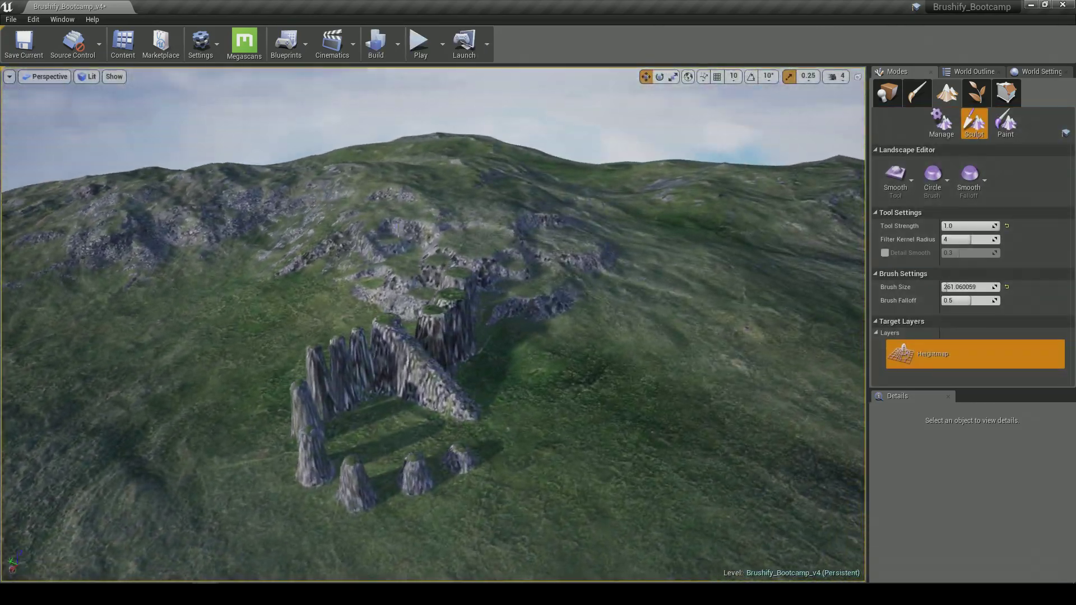
{"action": "right_click_drag", "start_coordinate": [450, 273], "coordinate": [398, 344]}
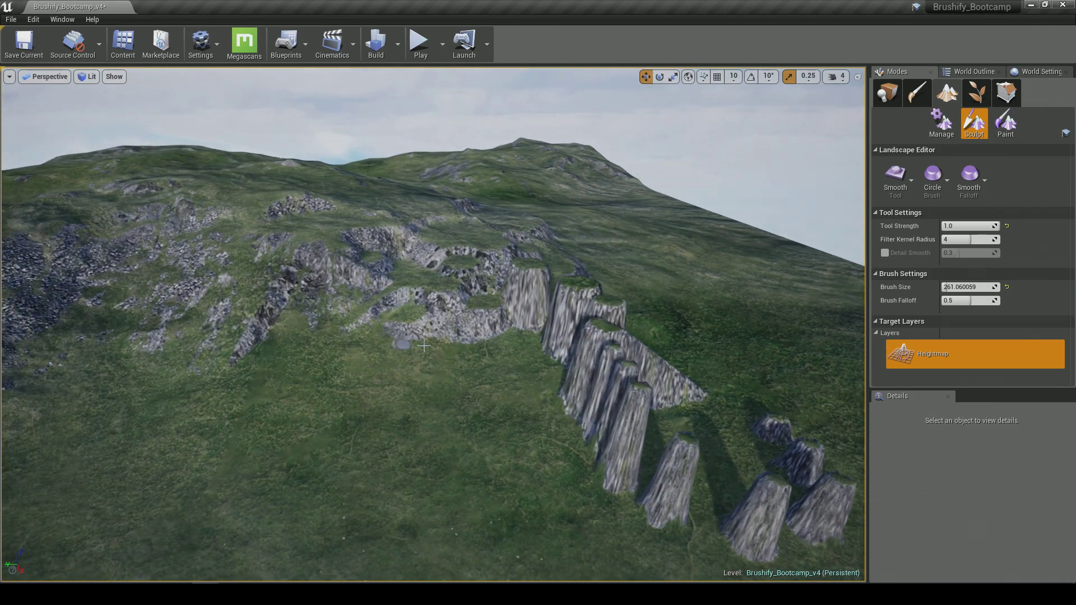
{"action": "right_click_drag", "start_coordinate": [448, 305], "coordinate": [365, 286]}
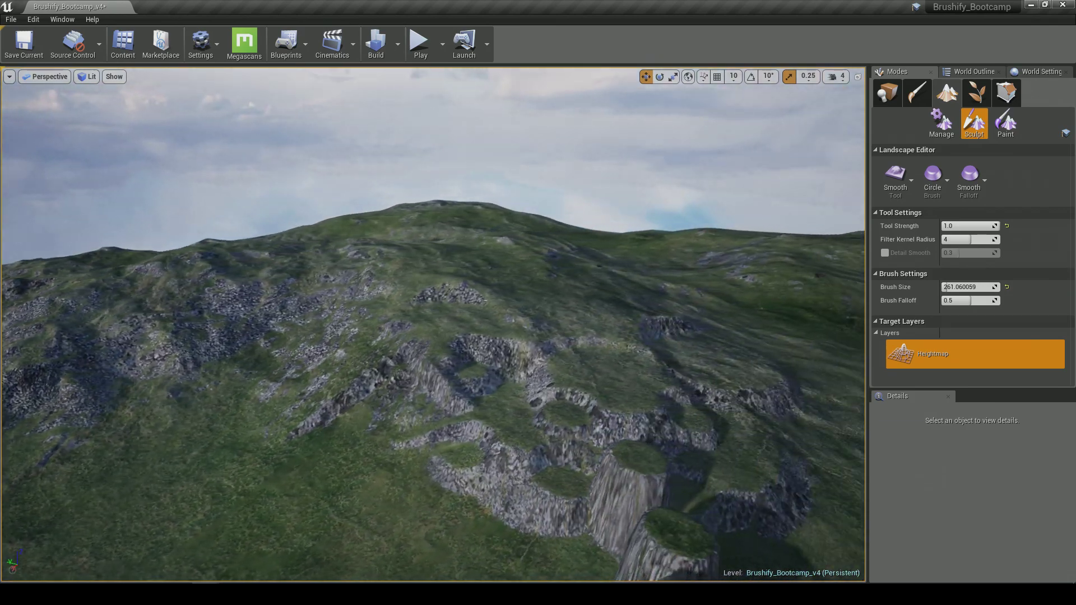
{"action": "mouse_move", "coordinate": [518, 338]}
{"action": "right_mouse_down"}
{"action": "mouse_move", "coordinate": [540, 335]}
{"action": "mouse_move", "coordinate": [525, 335]}
{"action": "mouse_move", "coordinate": [520, 355]}
{"action": "mouse_move", "coordinate": [555, 411]}
{"action": "mouse_move", "coordinate": [532, 401]}
{"action": "mouse_move", "coordinate": [514, 334]}
{"action": "right_mouse_up"}
{"action": "left_click", "coordinate": [890, 180]}
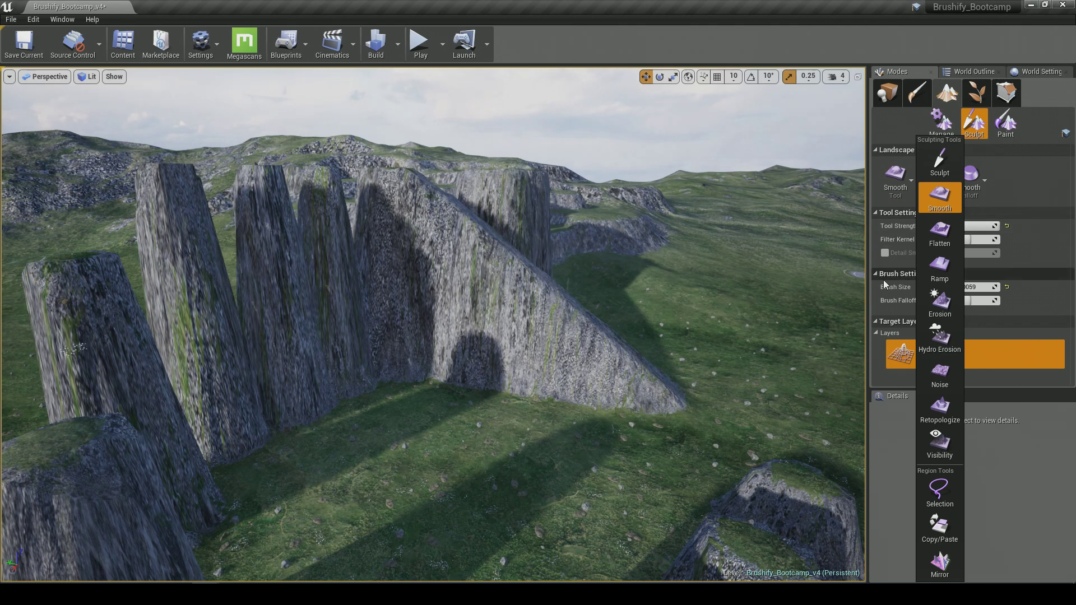
{"action": "left_click", "coordinate": [933, 303]}
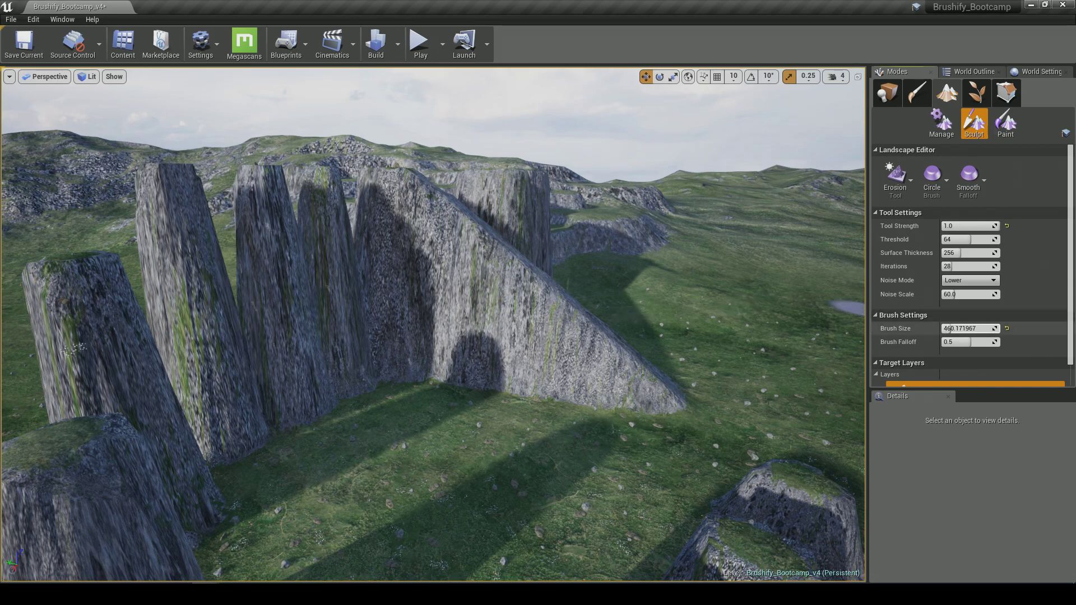
- Set the Erosion brush size to about 1868 for the terraced cliffs beside the rock pillars
{"action": "mouse_move", "coordinate": [835, 305]}
{"action": "right_mouse_down"}
{"action": "mouse_move", "coordinate": [857, 325]}
{"action": "mouse_move", "coordinate": [748, 294]}
{"action": "mouse_move", "coordinate": [840, 302]}
{"action": "mouse_move", "coordinate": [748, 302]}
{"action": "mouse_move", "coordinate": [728, 358]}
{"action": "mouse_move", "coordinate": [720, 308]}
{"action": "mouse_move", "coordinate": [777, 347]}
{"action": "mouse_move", "coordinate": [765, 365]}
{"action": "mouse_move", "coordinate": [813, 378]}
{"action": "right_mouse_up"}
{"action": "key", "text": "s"}
{"action": "key", "text": "w"}
{"action": "key", "text": "w"}
{"action": "key", "text": "w"}
{"action": "key", "text": "s"}
{"action": "key", "text": "w"}
{"action": "mouse_move", "coordinate": [374, 342]}
{"action": "right_mouse_down"}
{"action": "mouse_move", "coordinate": [377, 294]}
{"action": "mouse_move", "coordinate": [384, 299]}
{"action": "mouse_move", "coordinate": [374, 297]}
{"action": "right_mouse_up"}
{"action": "key", "text": "s"}
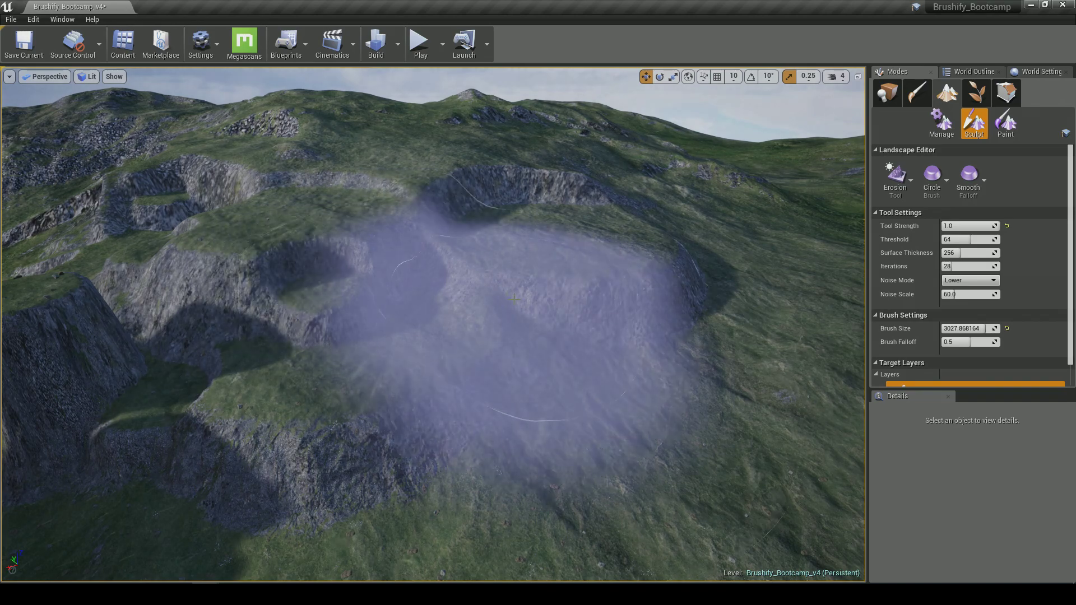
{"action": "mouse_move", "coordinate": [589, 222]}
{"action": "right_mouse_down"}
{"action": "mouse_move", "coordinate": [608, 278]}
{"action": "mouse_move", "coordinate": [572, 235]}
{"action": "right_mouse_up"}
{"action": "key", "text": "s"}
{"action": "right_click_drag", "start_coordinate": [477, 263], "coordinate": [465, 236]}
{"action": "mouse_move", "coordinate": [430, 307]}
{"action": "right_mouse_down"}
{"action": "mouse_move", "coordinate": [420, 297]}
{"action": "mouse_move", "coordinate": [406, 313]}
{"action": "right_mouse_up"}
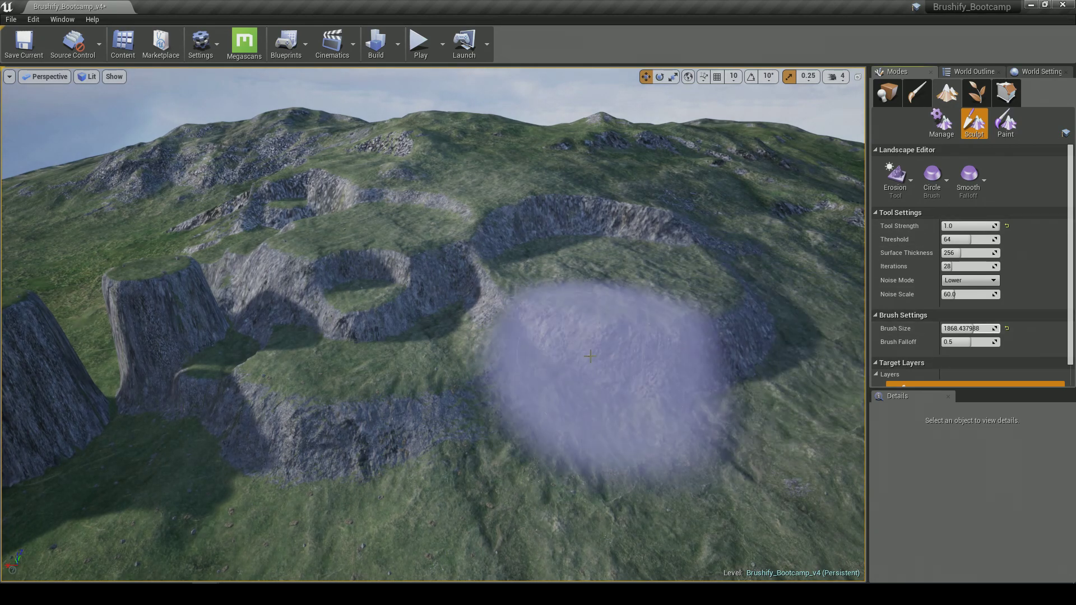
- Erode the terraced cliffs with Threshold 98, Surface Thickness 128, Iterations 139, Noise Mode Raise, Noise Scale about 37.5 and Brush Size about 1617
{"action": "right_click_drag", "start_coordinate": [658, 319], "coordinate": [658, 319]}
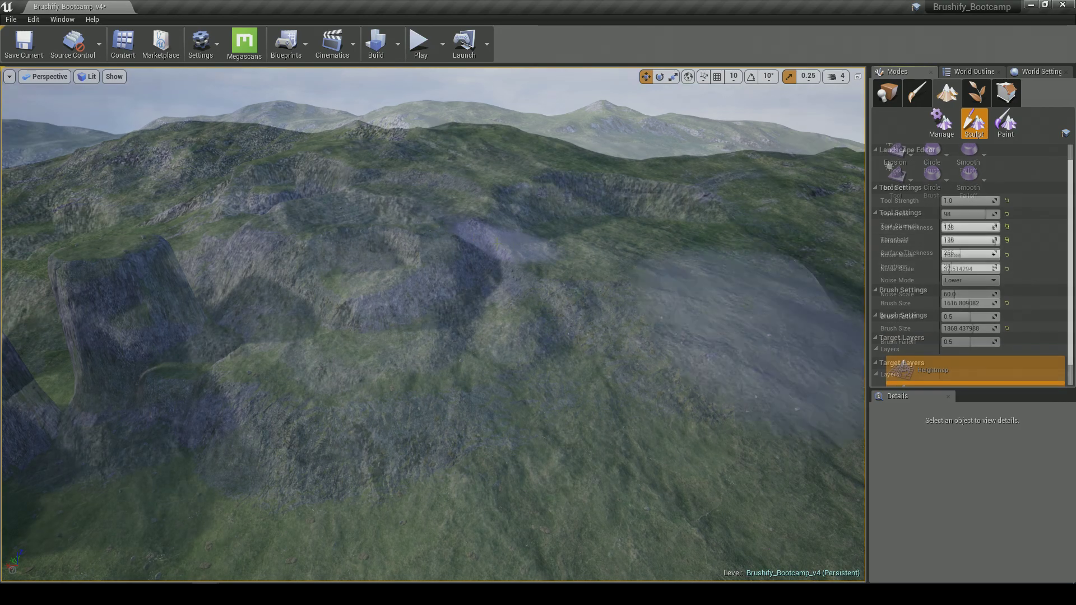
{"action": "right_click_drag", "start_coordinate": [343, 325], "coordinate": [343, 325]}
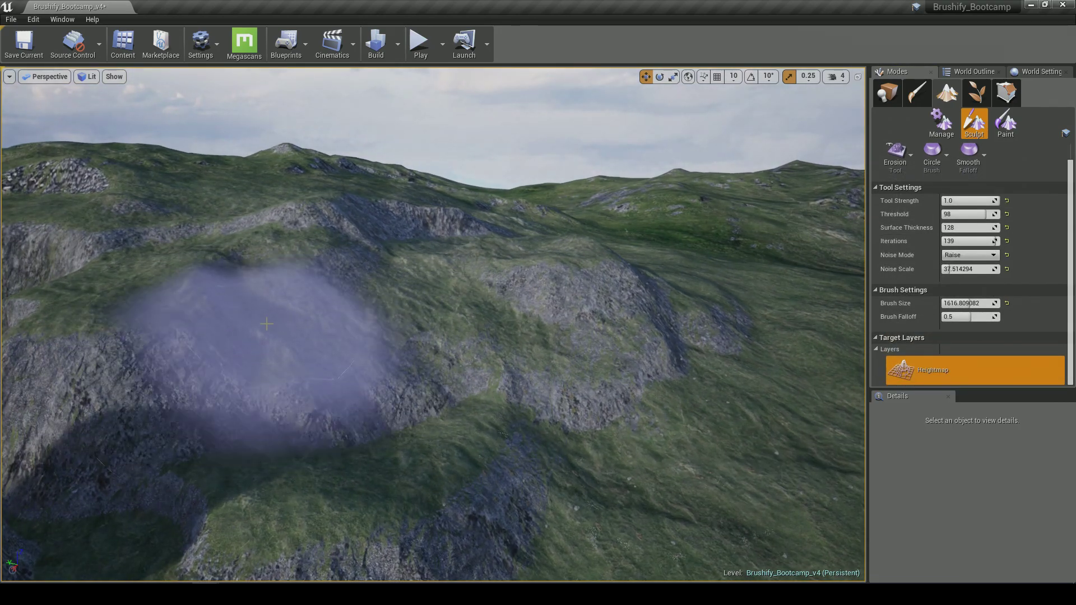
{"action": "right_click_drag", "start_coordinate": [596, 339], "coordinate": [596, 339]}
{"action": "right_click_drag", "start_coordinate": [329, 335], "coordinate": [329, 335]}
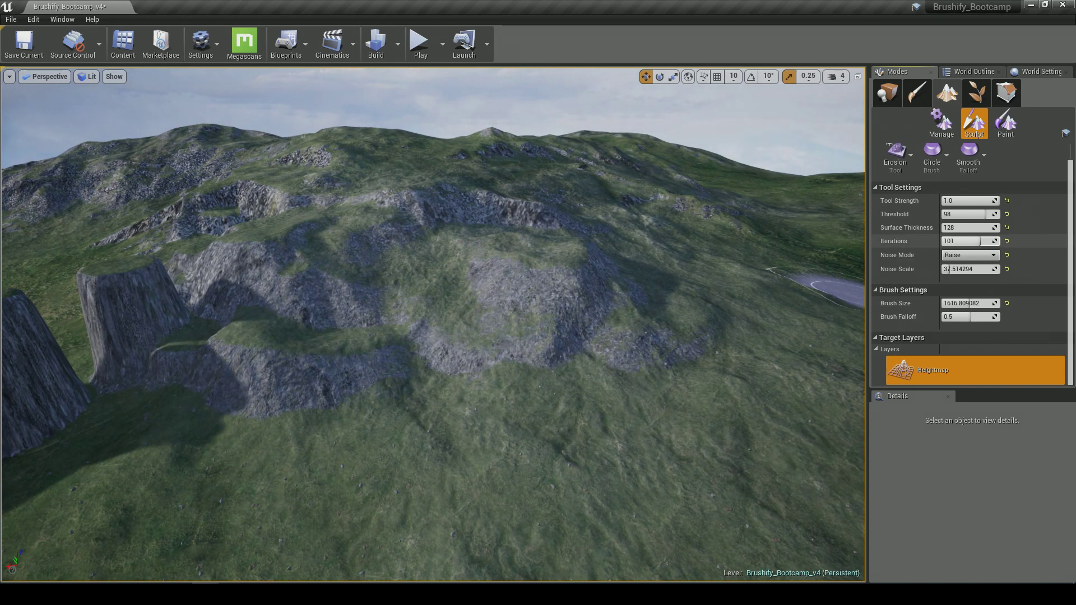
- Erode the rocky mound and its surrounding slopes with Iterations set to 58 and Surface Thickness set to 490
{"action": "left_click_drag", "start_coordinate": [982, 241], "coordinate": [963, 241]}
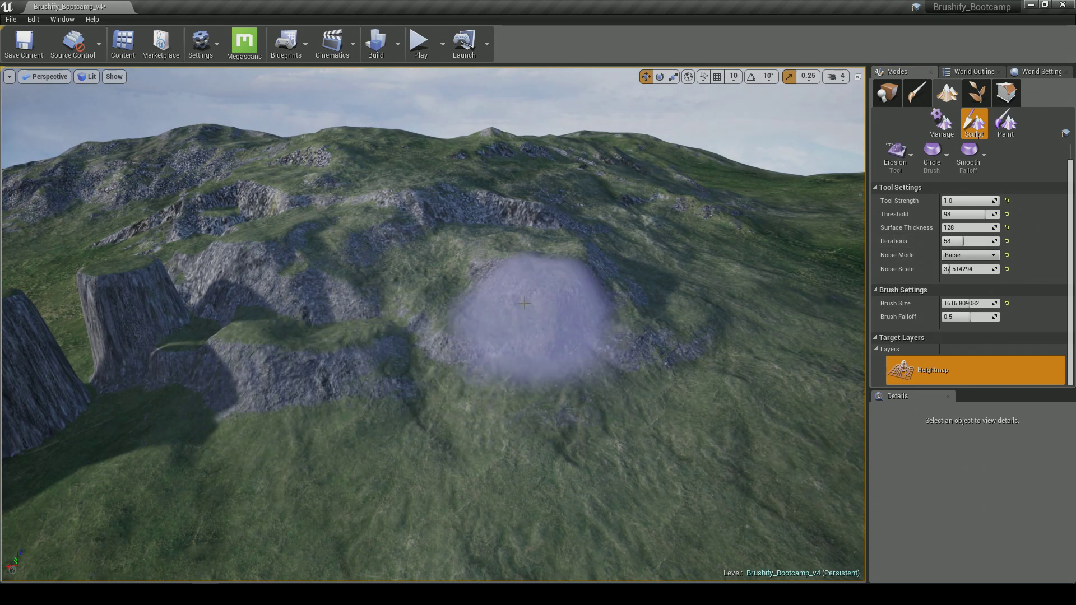
{"action": "right_click_drag", "start_coordinate": [723, 328], "coordinate": [662, 353]}
{"action": "key", "text": "d"}
{"action": "key", "text": "d"}
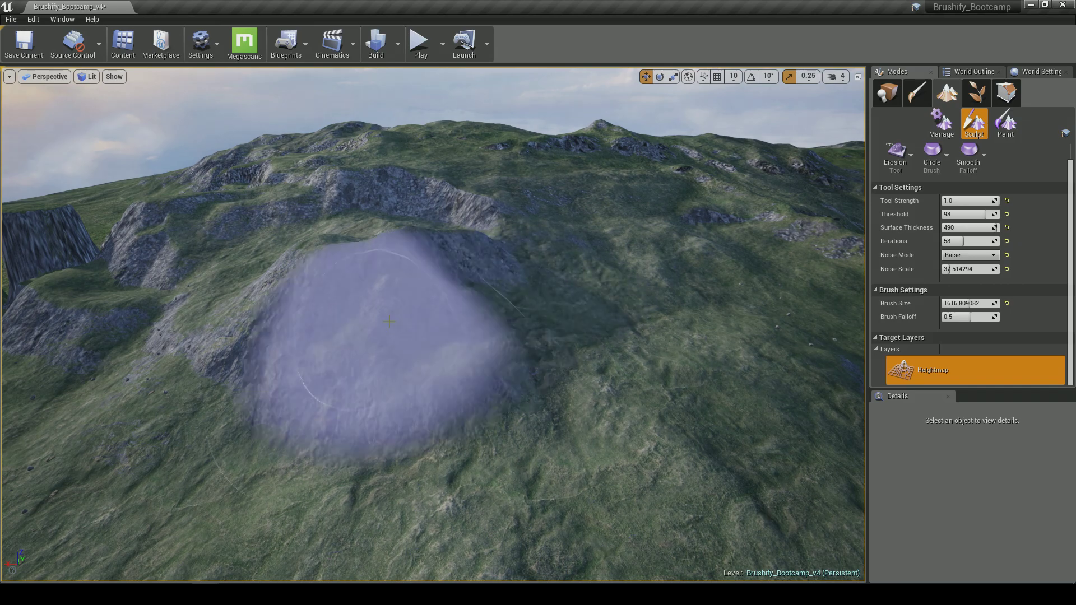
{"action": "right_click_drag", "start_coordinate": [645, 400], "coordinate": [768, 401]}
{"action": "key", "text": "a"}
{"action": "key", "text": "a"}
{"action": "right_click_drag", "start_coordinate": [646, 333], "coordinate": [637, 341]}
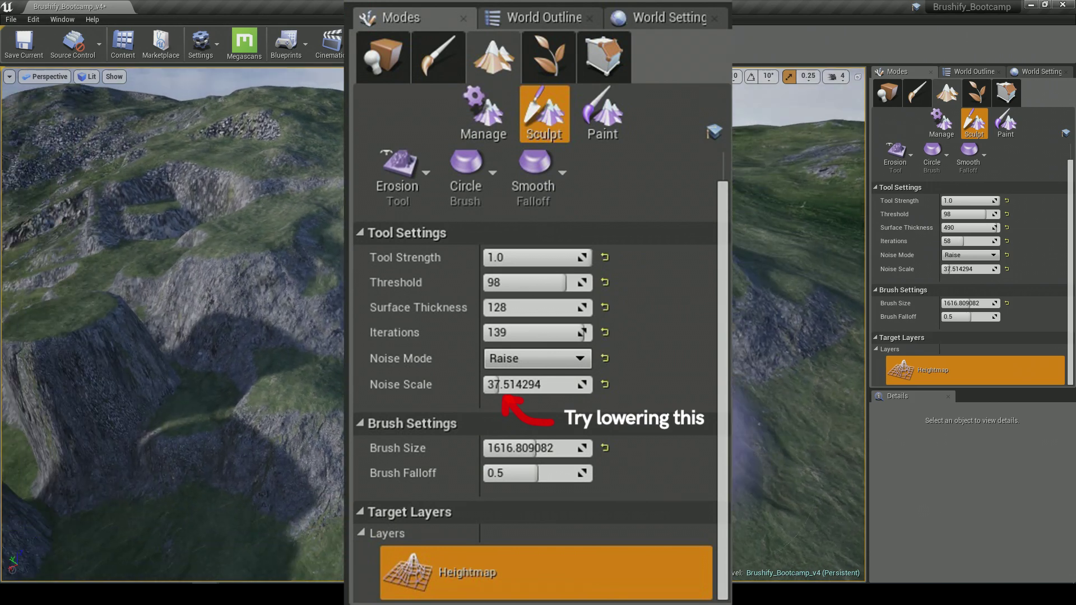
- Try eroding the rocky slope with the Noise Scale set to 1.1, and undo the last erosion stroke
{"action": "mouse_move", "coordinate": [974, 269]}
{"action": "left_mouse_down"}
{"action": "mouse_move", "coordinate": [988, 270]}
{"action": "mouse_move", "coordinate": [942, 271]}
{"action": "left_mouse_up"}
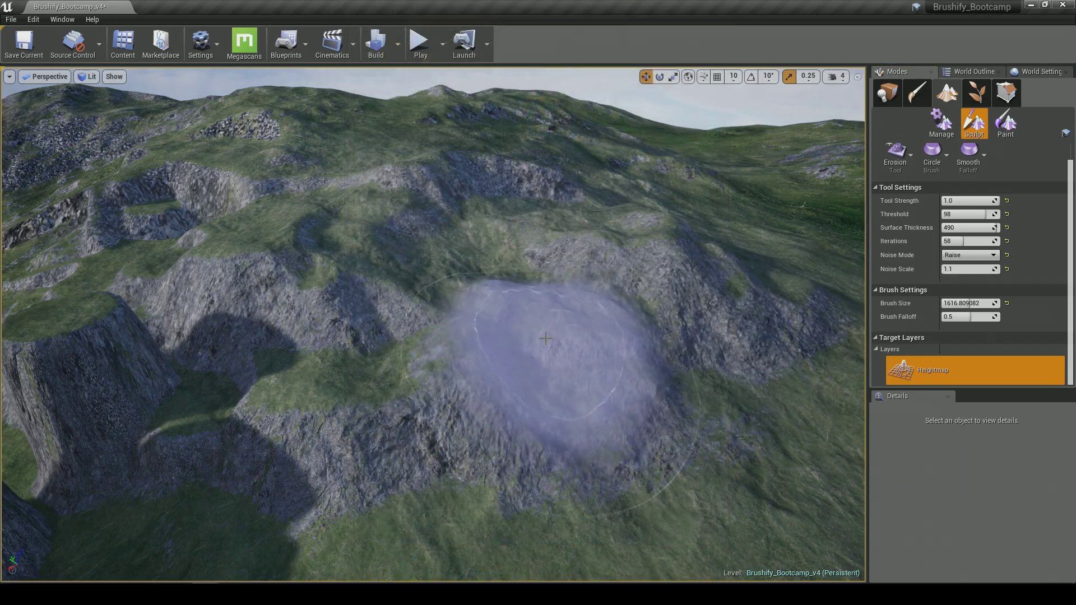
{"action": "key", "text": "w"}
{"action": "mouse_move", "coordinate": [616, 292]}
{"action": "right_mouse_down"}
{"action": "mouse_move", "coordinate": [605, 353]}
{"action": "mouse_move", "coordinate": [614, 281]}
{"action": "mouse_move", "coordinate": [632, 258]}
{"action": "right_mouse_up"}
{"action": "key", "text": "ctrl+z"}
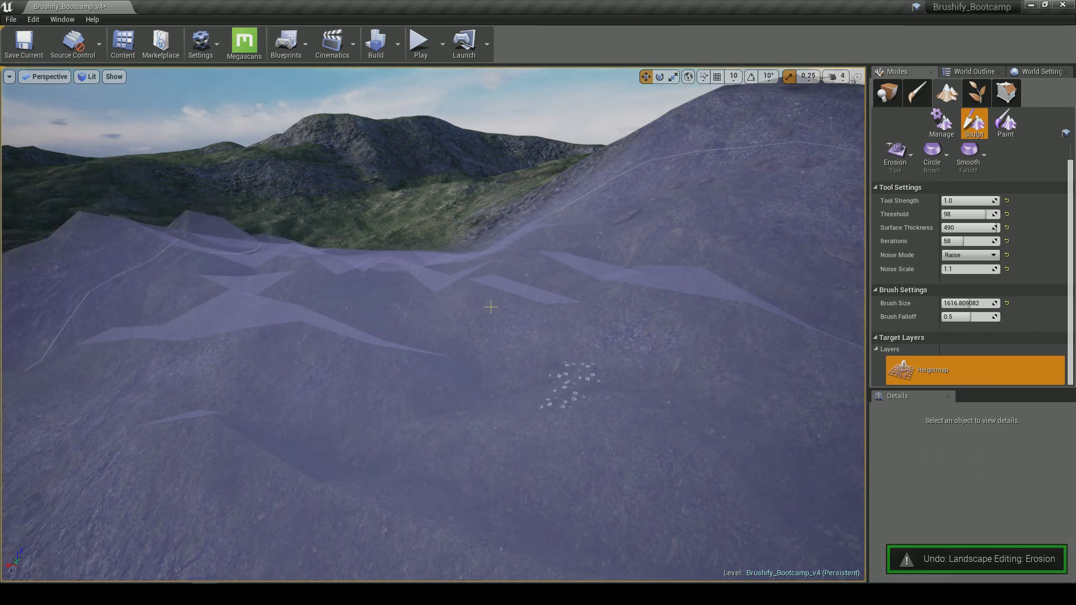
- Set the Noise Scale to 6.0 and erode the cliffs and ridge beside the rock pillars
{"action": "right_click_drag", "start_coordinate": [491, 307], "coordinate": [773, 303]}
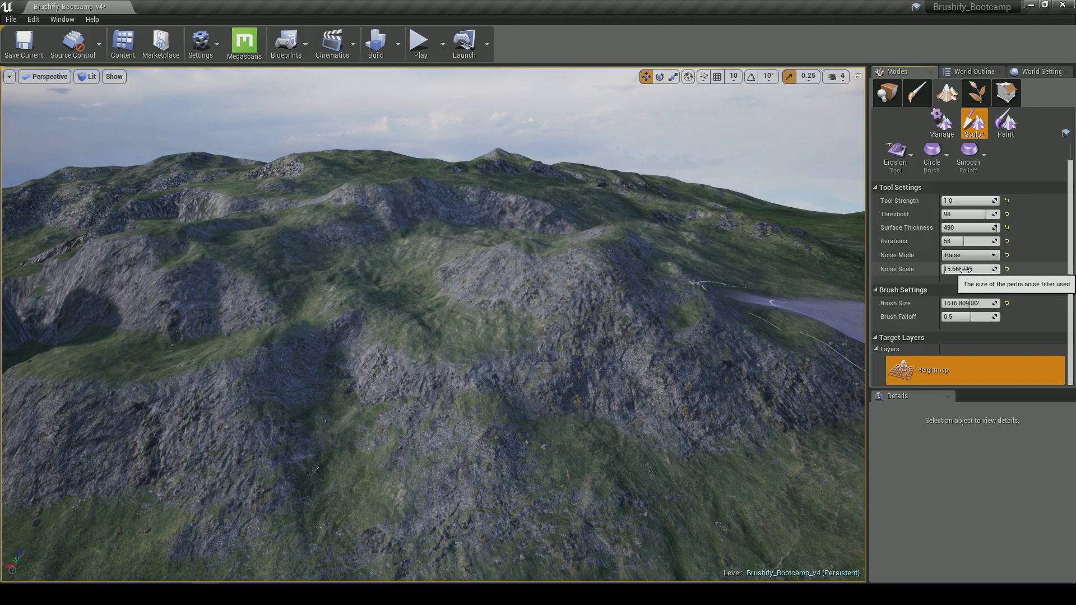
{"action": "mouse_move", "coordinate": [552, 364]}
{"action": "left_mouse_down"}
{"action": "mouse_move", "coordinate": [438, 385]}
{"action": "mouse_move", "coordinate": [628, 358]}
{"action": "left_mouse_up"}
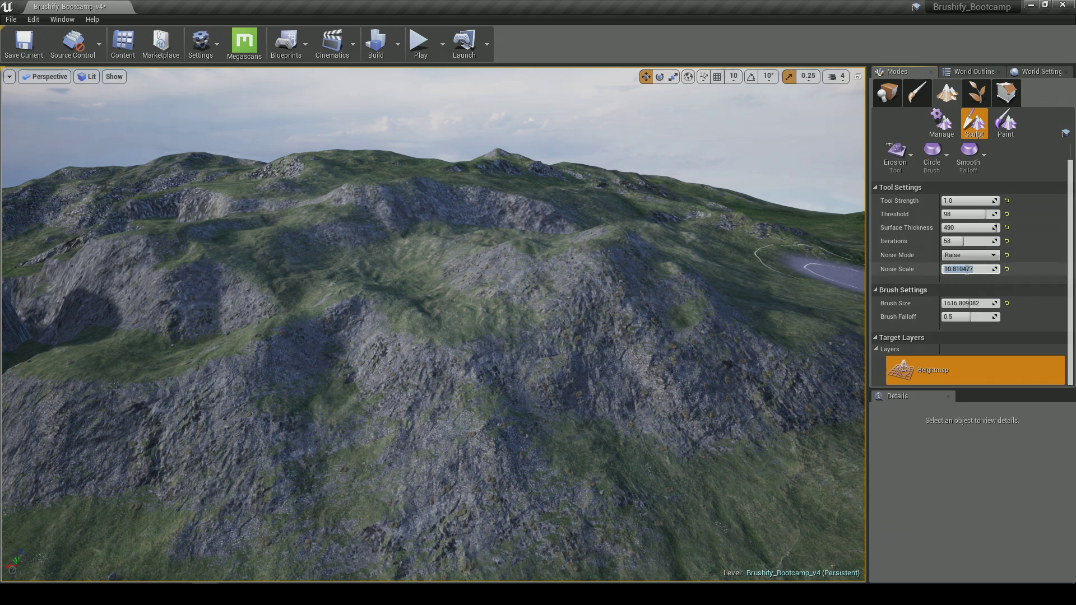
{"action": "right_click_drag", "start_coordinate": [650, 364], "coordinate": [618, 373]}
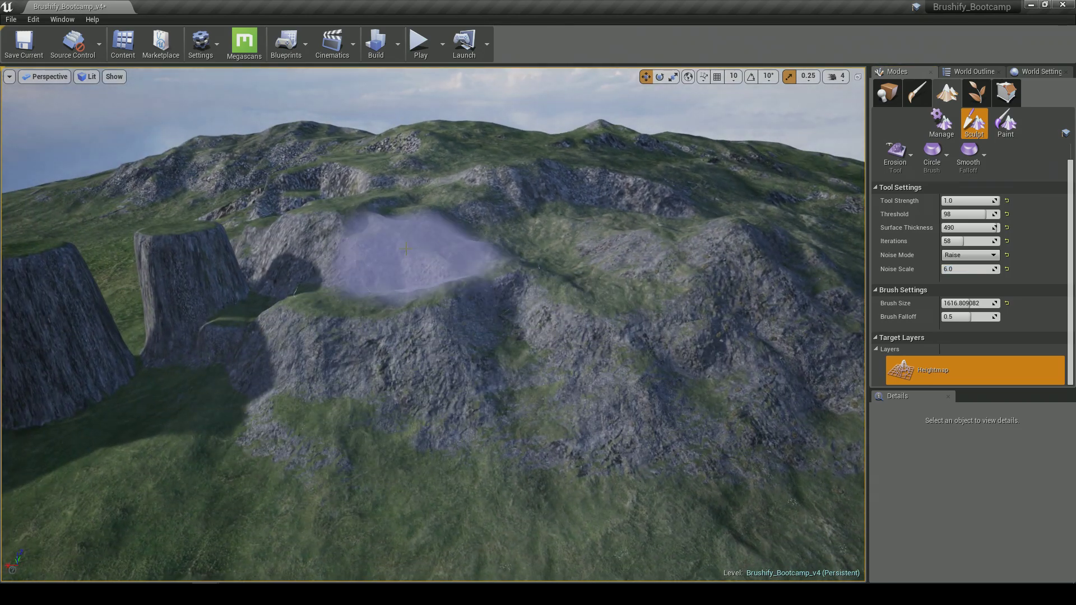
{"action": "right_click_drag", "start_coordinate": [532, 247], "coordinate": [612, 384]}
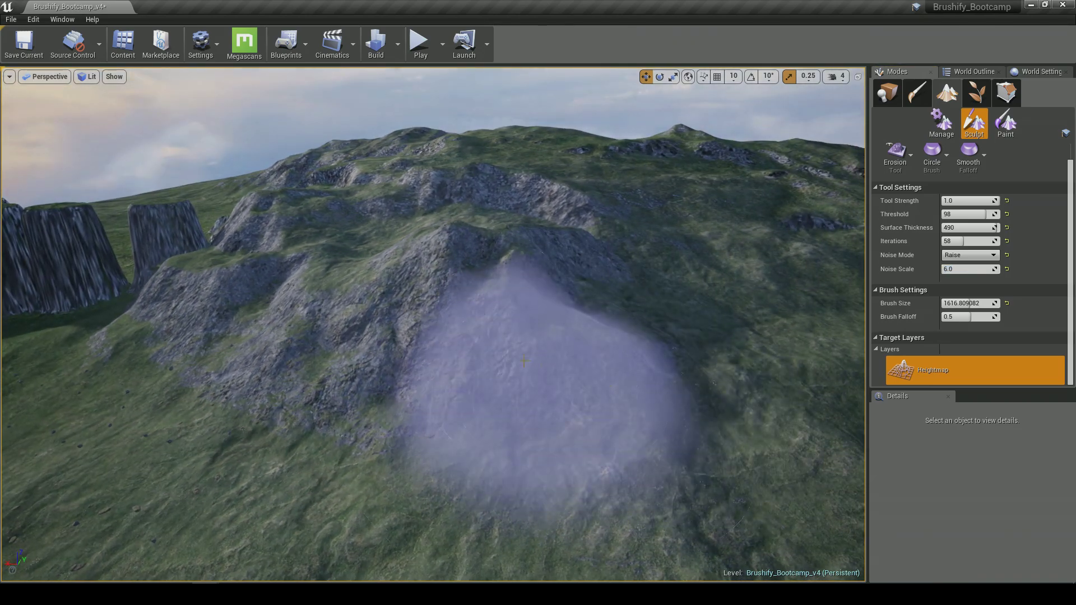
{"action": "right_click_drag", "start_coordinate": [455, 274], "coordinate": [536, 205]}
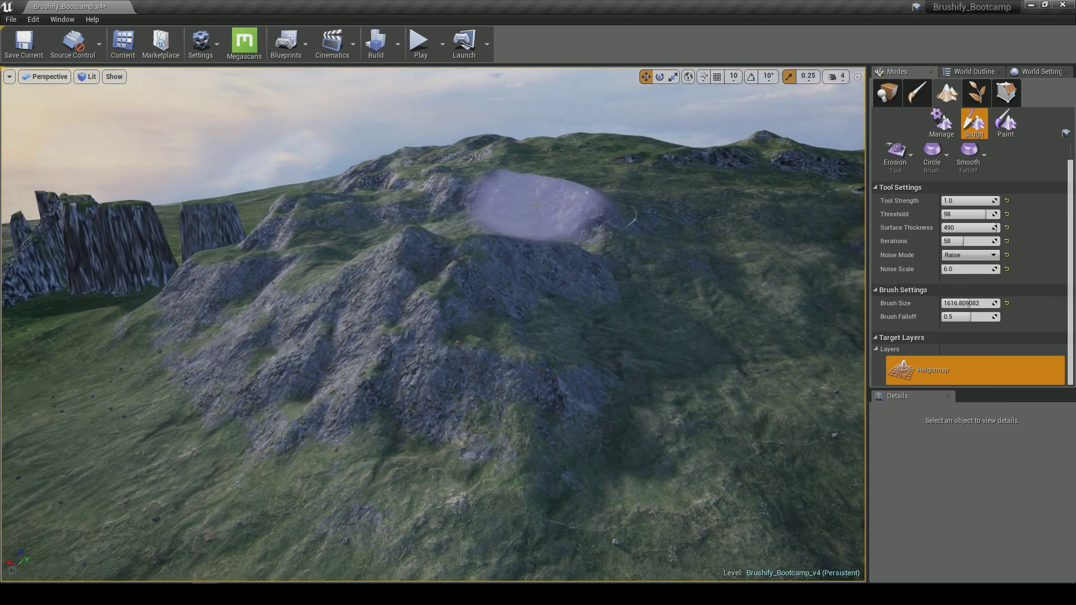
{"action": "right_click_drag", "start_coordinate": [625, 303], "coordinate": [419, 369]}
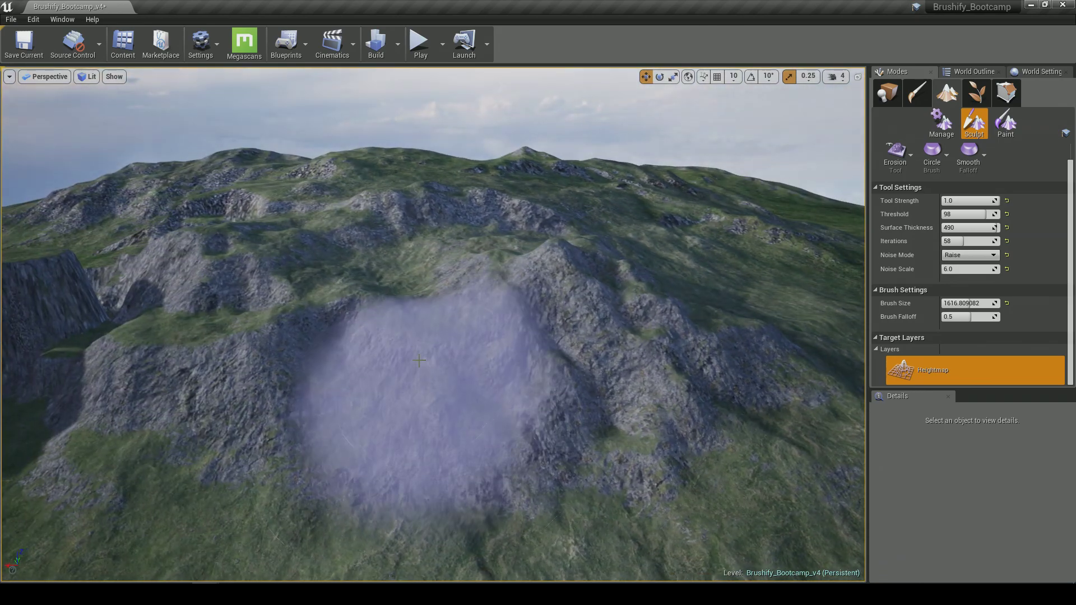
{"action": "mouse_move", "coordinate": [514, 285]}
{"action": "right_mouse_down"}
{"action": "mouse_move", "coordinate": [336, 384]}
{"action": "mouse_move", "coordinate": [437, 340]}
{"action": "mouse_move", "coordinate": [341, 319]}
{"action": "mouse_move", "coordinate": [409, 364]}
{"action": "mouse_move", "coordinate": [347, 330]}
{"action": "right_mouse_up"}
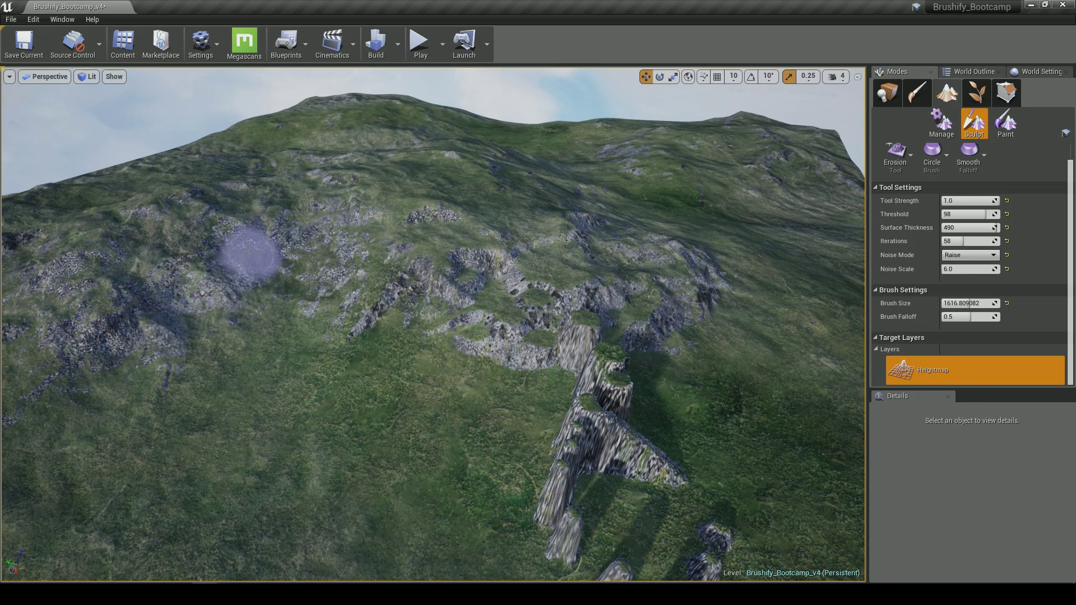
- Inspect the eroded cliffs from several sides and play-test the ridge by running the character over the rocky slope
{"action": "mouse_move", "coordinate": [482, 300]}
{"action": "right_mouse_down"}
{"action": "mouse_move", "coordinate": [521, 297]}
{"action": "mouse_move", "coordinate": [415, 294]}
{"action": "mouse_move", "coordinate": [359, 308]}
{"action": "right_mouse_up"}
{"action": "right_click_drag", "start_coordinate": [473, 347], "coordinate": [426, 347]}
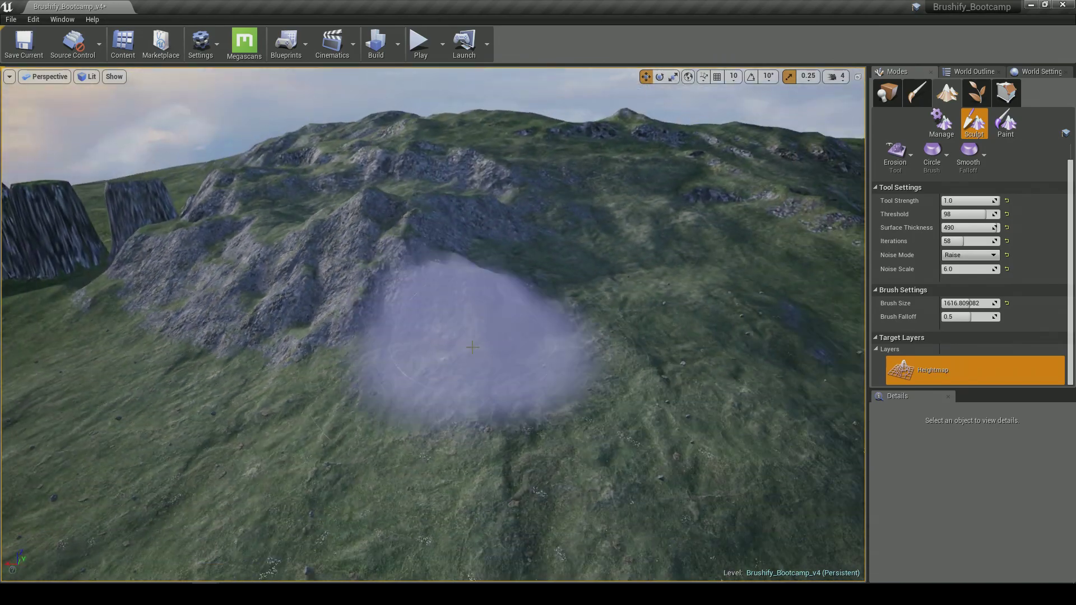
{"action": "mouse_move", "coordinate": [552, 364]}
{"action": "right_mouse_down"}
{"action": "mouse_move", "coordinate": [515, 365]}
{"action": "mouse_move", "coordinate": [477, 333]}
{"action": "right_mouse_up"}
{"action": "mouse_move", "coordinate": [643, 275]}
{"action": "right_mouse_down"}
{"action": "mouse_move", "coordinate": [689, 280]}
{"action": "mouse_move", "coordinate": [394, 287]}
{"action": "right_mouse_up"}
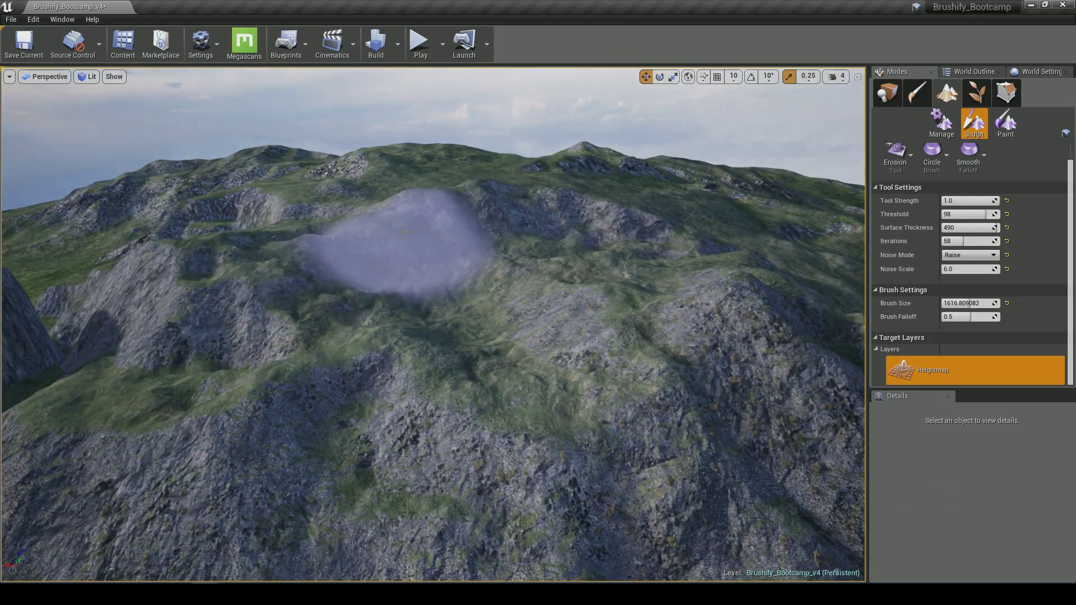
{"action": "mouse_move", "coordinate": [510, 272]}
{"action": "right_mouse_down"}
{"action": "mouse_move", "coordinate": [666, 283]}
{"action": "mouse_move", "coordinate": [524, 279]}
{"action": "right_mouse_up"}
{"action": "left_click", "coordinate": [420, 42]}
{"action": "key", "text": "w"}
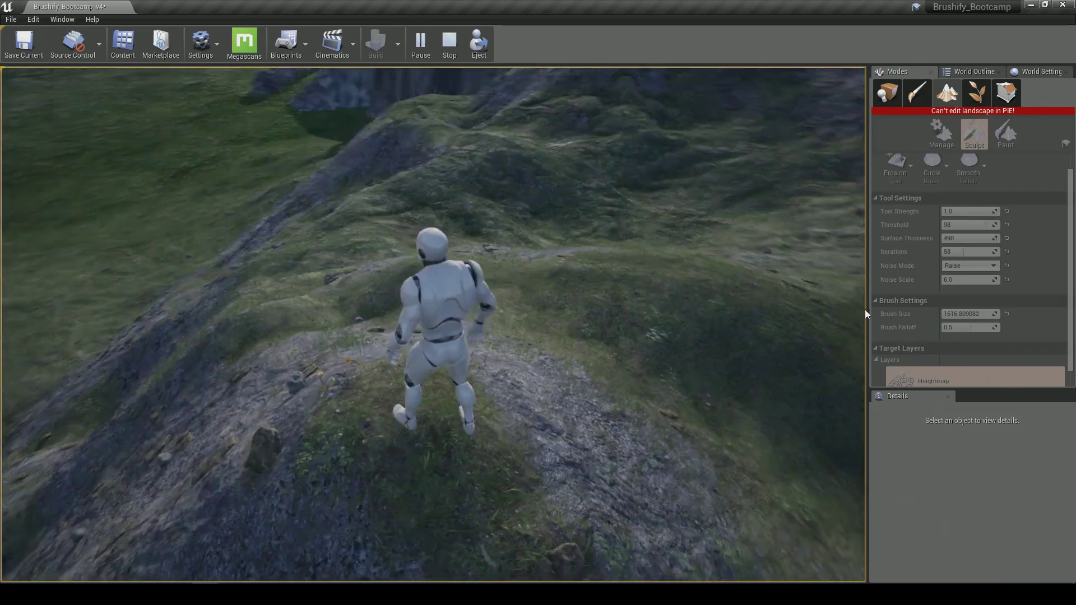
{"action": "key", "text": "Escape"}
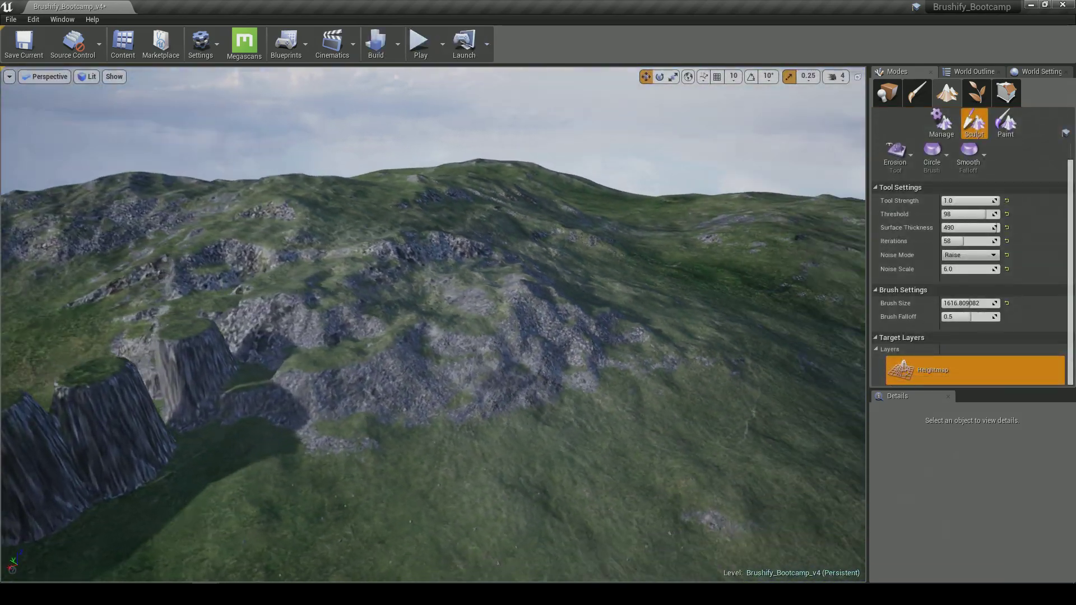
- Configure the Erosion tool with Threshold 128, Surface Thickness 325, Noise Mode Both and Noise Scale 4.0
{"action": "right_click_drag", "start_coordinate": [432, 325], "coordinate": [515, 362]}
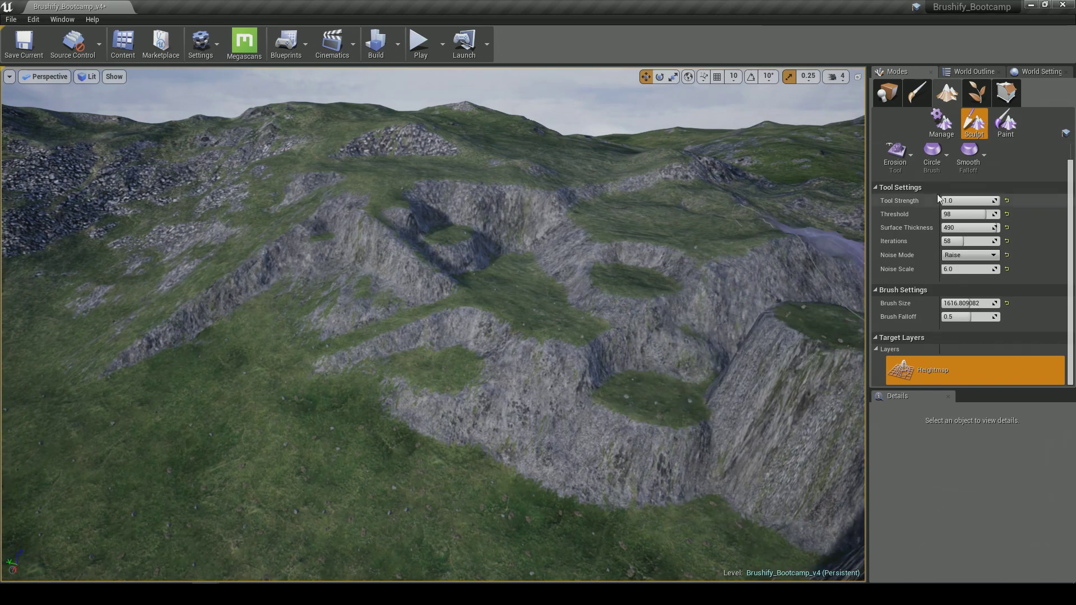
{"action": "right_click_drag", "start_coordinate": [633, 338], "coordinate": [606, 317]}
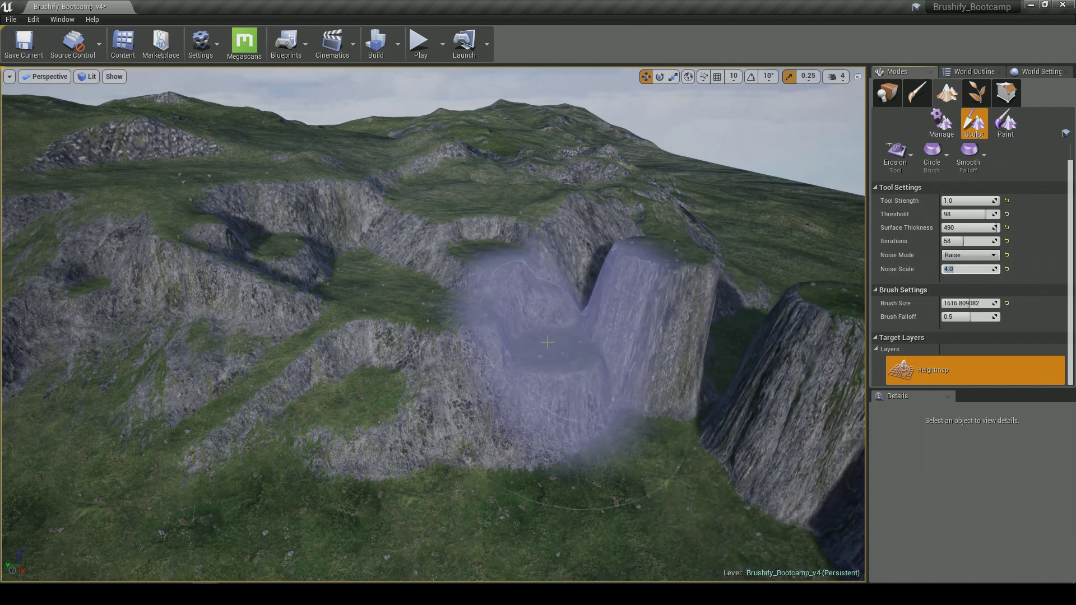
{"action": "right_click_drag", "start_coordinate": [567, 377], "coordinate": [586, 372]}
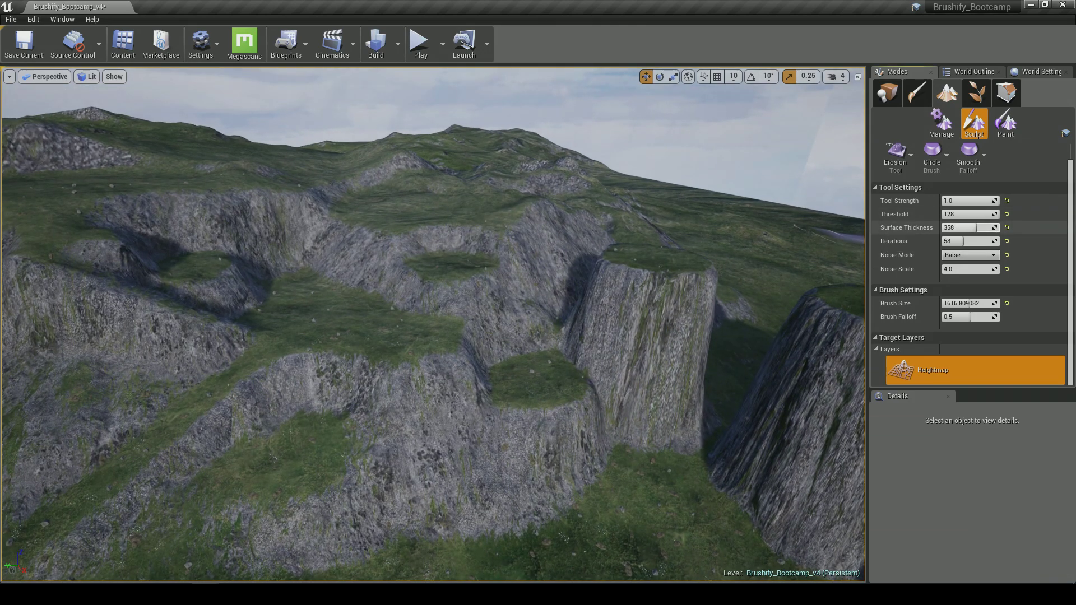
{"action": "left_click_drag", "start_coordinate": [977, 227], "coordinate": [971, 227]}
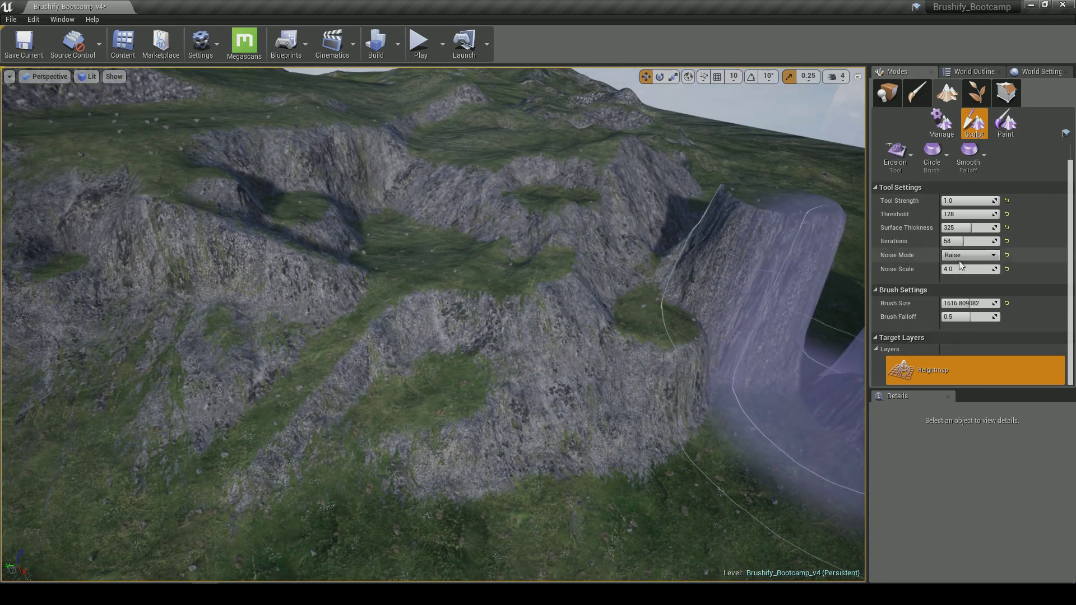
{"action": "left_click", "coordinate": [969, 255]}
{"action": "left_click", "coordinate": [961, 281]}
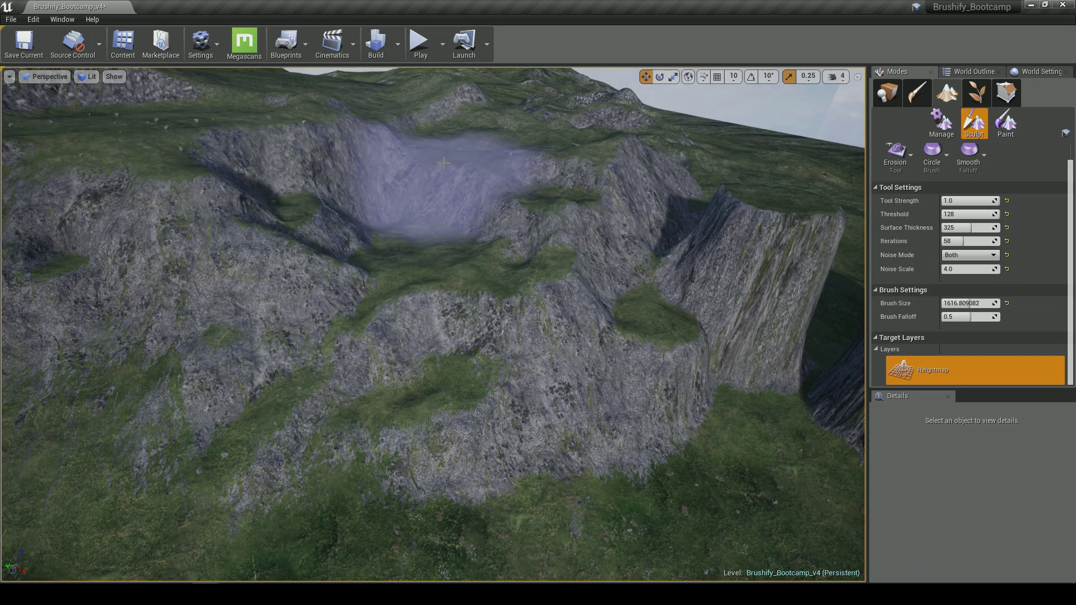
- Erode the terraced cliffs and the rocky slopes beside the rock pillars with the Both noise mode
{"action": "right_click_drag", "start_coordinate": [456, 138], "coordinate": [468, 162]}
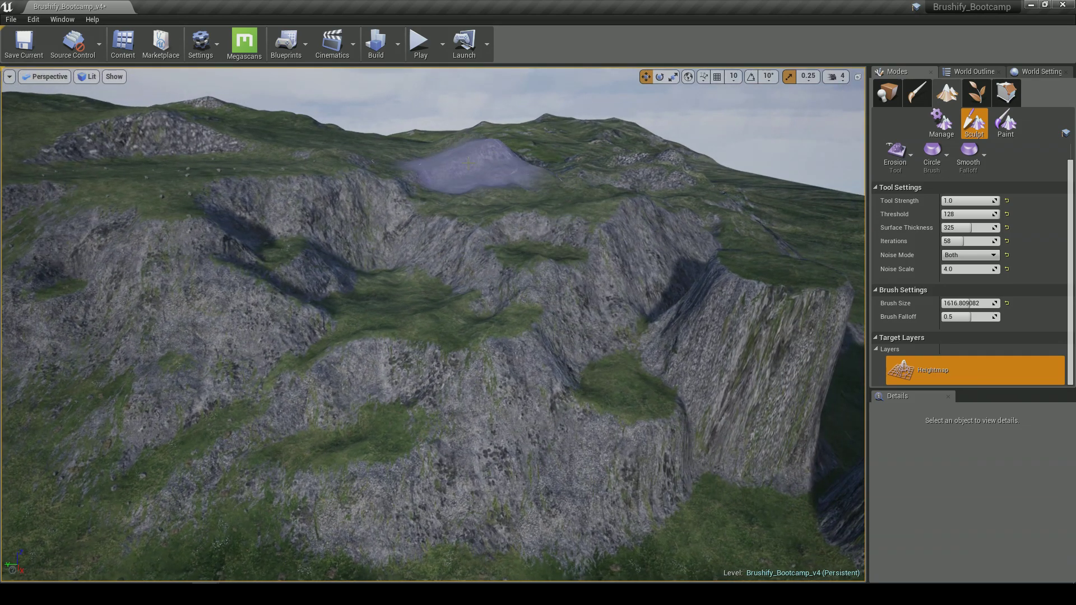
{"action": "right_click_drag", "start_coordinate": [348, 163], "coordinate": [278, 161]}
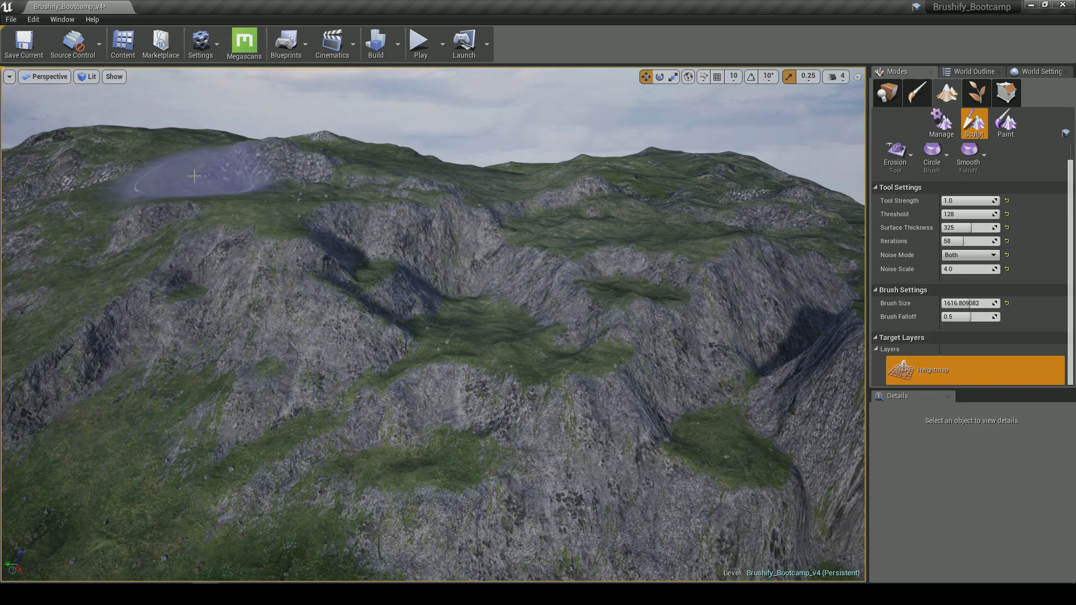
{"action": "right_click_drag", "start_coordinate": [194, 176], "coordinate": [312, 253]}
{"action": "mouse_move", "coordinate": [207, 375]}
{"action": "right_mouse_down"}
{"action": "mouse_move", "coordinate": [210, 409]}
{"action": "mouse_move", "coordinate": [185, 448]}
{"action": "mouse_move", "coordinate": [213, 443]}
{"action": "mouse_move", "coordinate": [252, 393]}
{"action": "mouse_move", "coordinate": [112, 372]}
{"action": "right_mouse_up"}
{"action": "right_click_drag", "start_coordinate": [274, 336], "coordinate": [185, 382]}
{"action": "right_click_drag", "start_coordinate": [256, 381], "coordinate": [242, 382]}
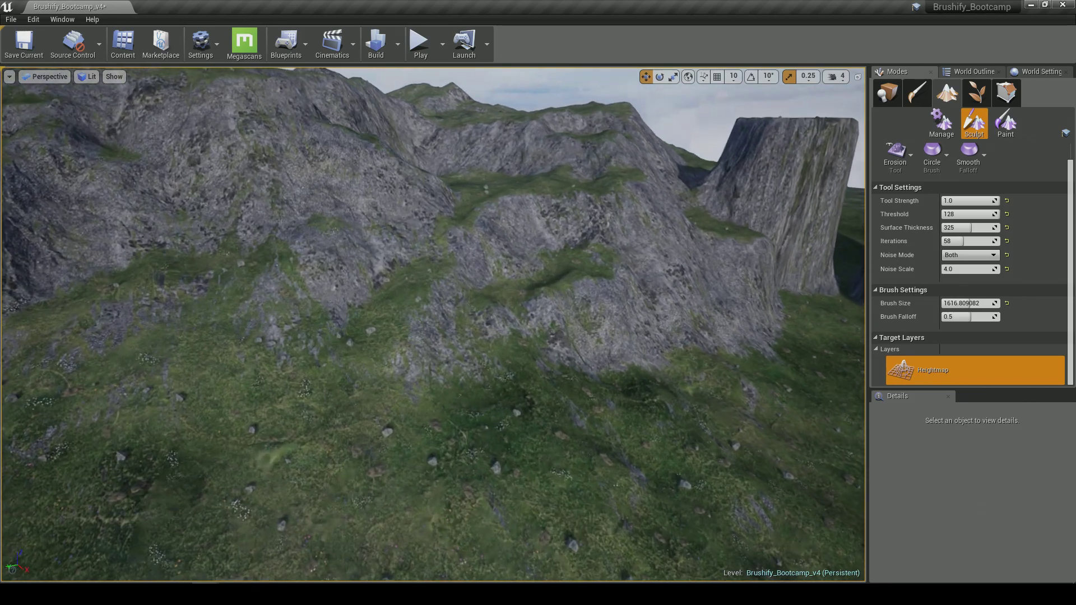
- Leave landscape mode to view the eroded cliffs, return to landscape sculpting and choose the HydroErosion tool
{"action": "key", "text": "shift+1"}
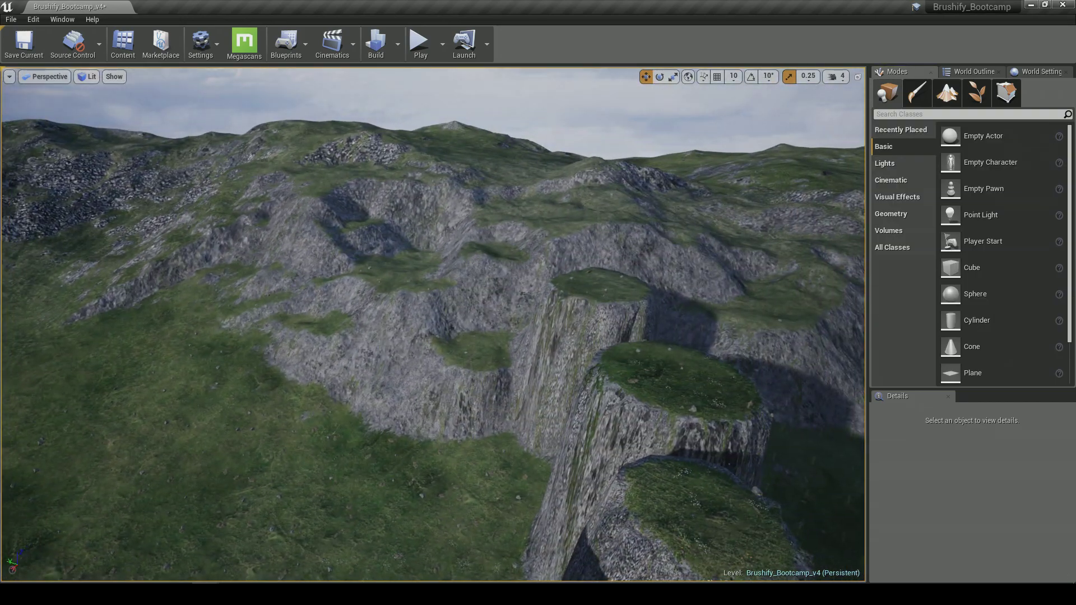
{"action": "right_click_drag", "start_coordinate": [433, 325], "coordinate": [452, 260]}
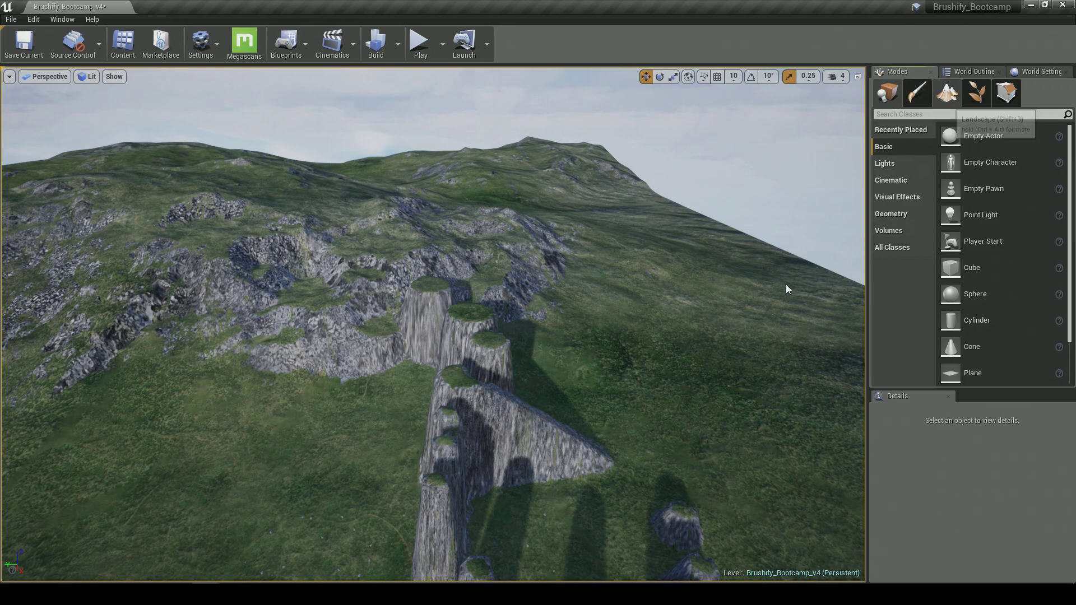
{"action": "key", "text": "shift+3"}
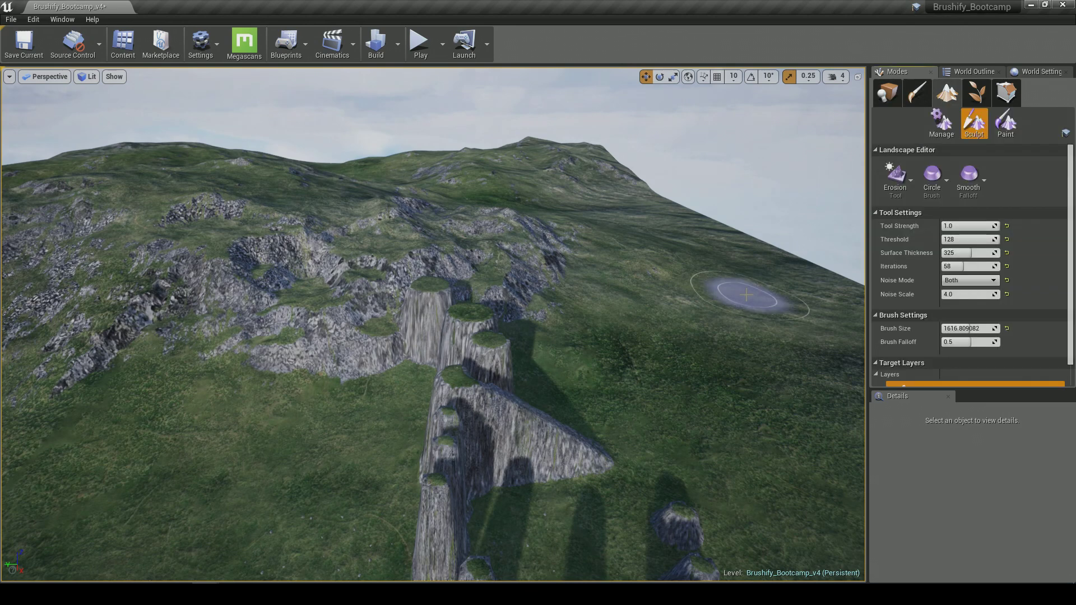
{"action": "left_click", "coordinate": [899, 183]}
{"action": "left_click", "coordinate": [933, 335]}
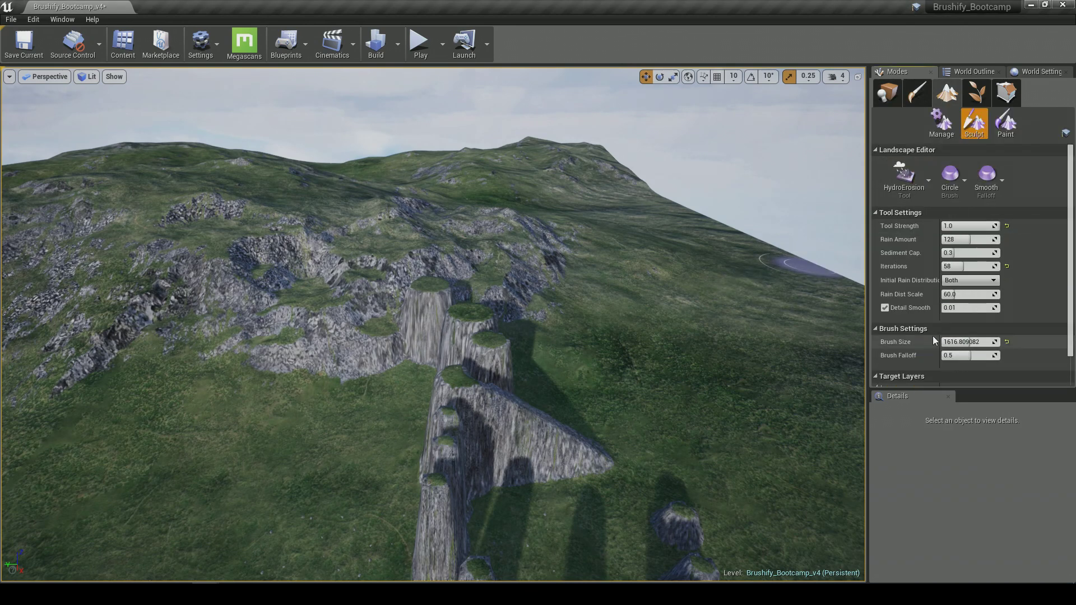
- Carve gullies into the grassy slopes around the rocky mound behind the pillars with HydroErosion
{"action": "right_click_drag", "start_coordinate": [636, 308], "coordinate": [585, 322]}
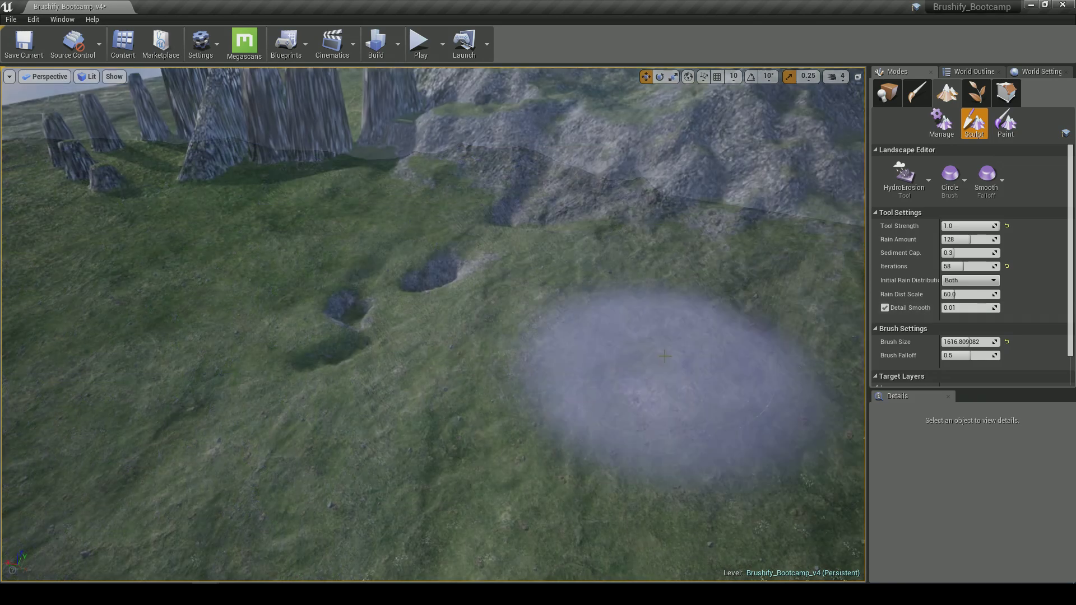
{"action": "right_click_drag", "start_coordinate": [689, 386], "coordinate": [516, 300]}
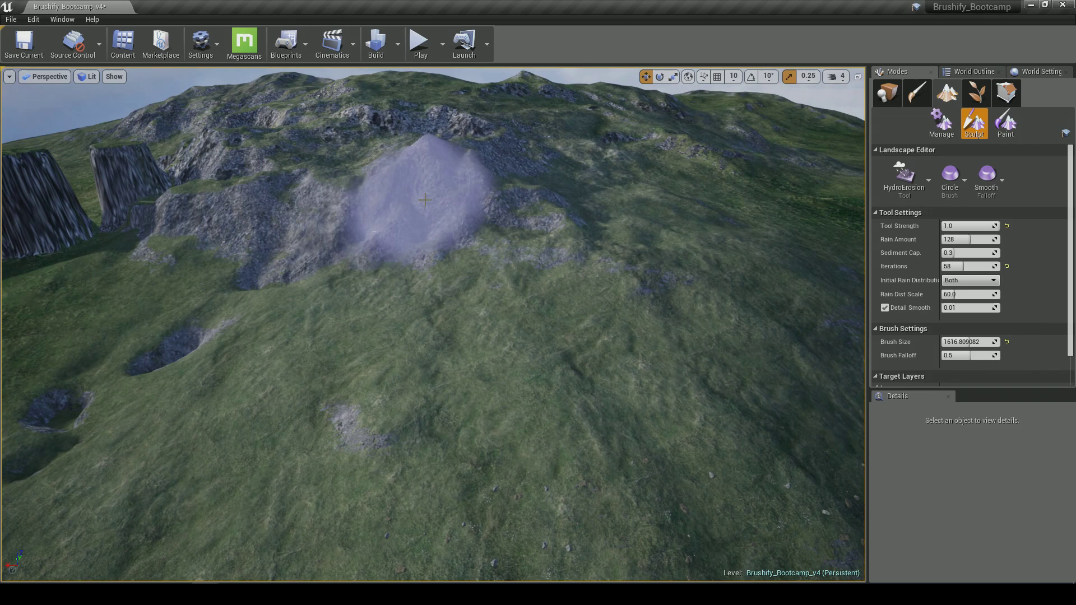
{"action": "right_click_drag", "start_coordinate": [365, 426], "coordinate": [540, 180]}
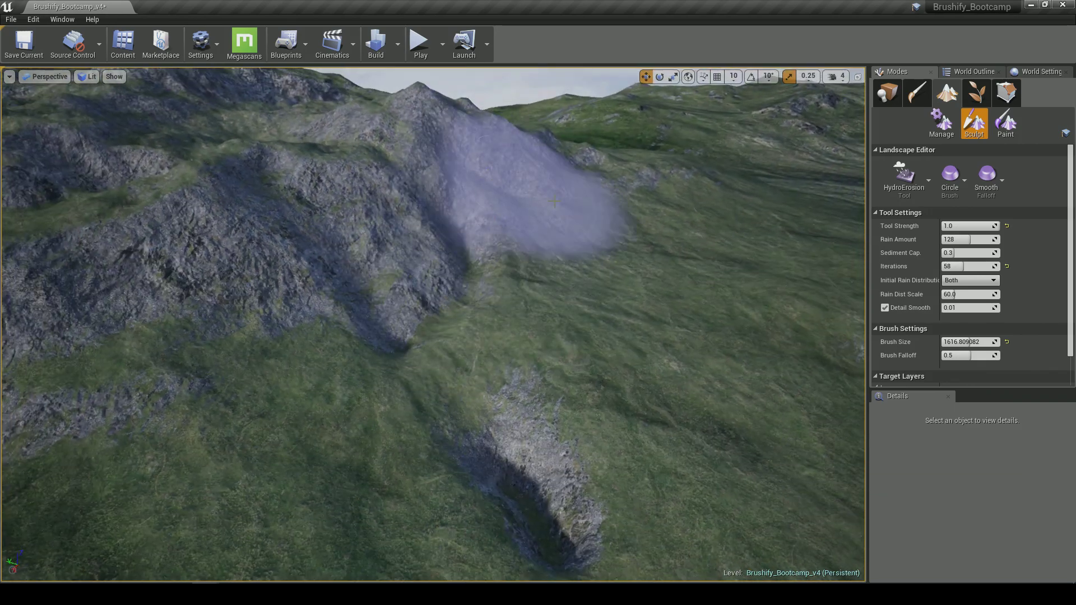
{"action": "mouse_move", "coordinate": [696, 259]}
{"action": "right_mouse_down"}
{"action": "mouse_move", "coordinate": [637, 300]}
{"action": "mouse_move", "coordinate": [383, 388]}
{"action": "right_mouse_up"}
{"action": "right_click_drag", "start_coordinate": [659, 490], "coordinate": [630, 386]}
{"action": "right_click_drag", "start_coordinate": [765, 448], "coordinate": [801, 473]}
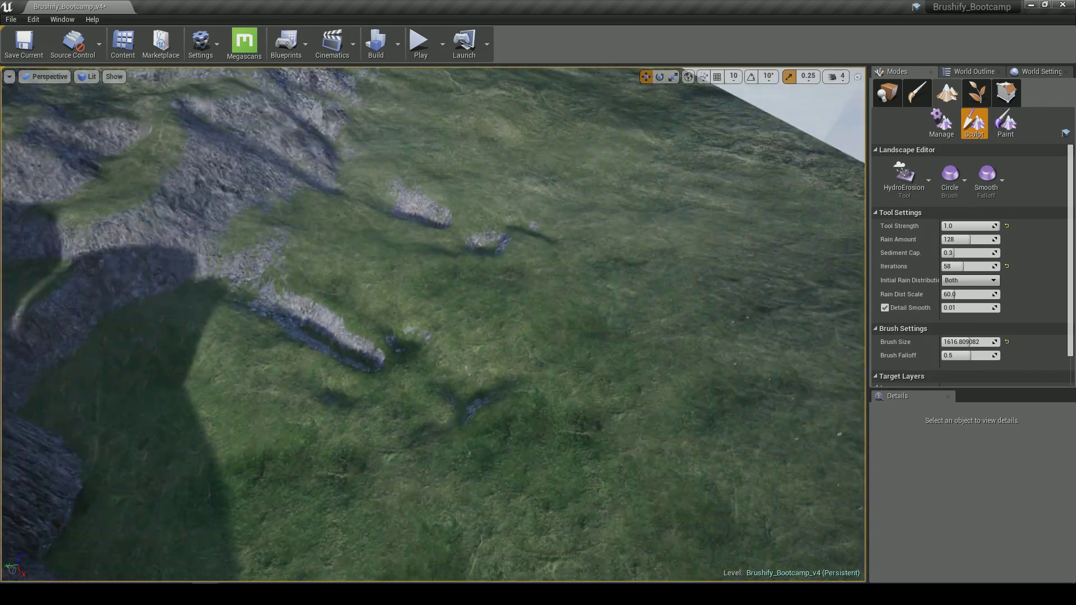
- Carve water channels along the foot of the cliffs and down the stony hillside with HydroErosion
{"action": "right_click_drag", "start_coordinate": [645, 448], "coordinate": [132, 312]}
{"action": "mouse_move", "coordinate": [629, 331]}
{"action": "right_mouse_down"}
{"action": "mouse_move", "coordinate": [616, 392]}
{"action": "mouse_move", "coordinate": [560, 347]}
{"action": "mouse_move", "coordinate": [552, 358]}
{"action": "mouse_move", "coordinate": [504, 336]}
{"action": "mouse_move", "coordinate": [552, 296]}
{"action": "right_mouse_up"}
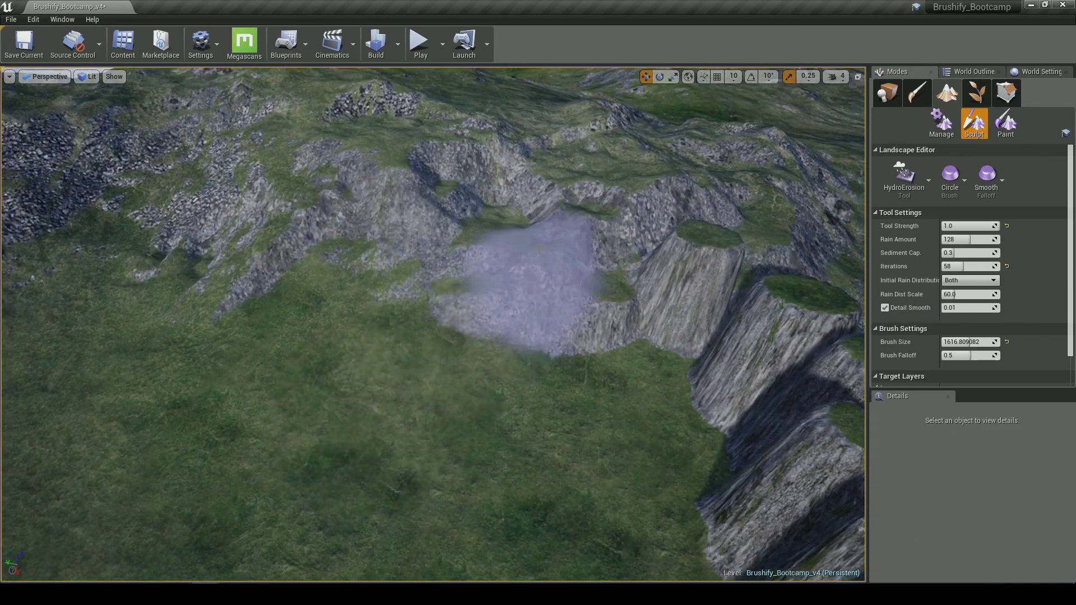
{"action": "right_click_drag", "start_coordinate": [364, 479], "coordinate": [440, 217]}
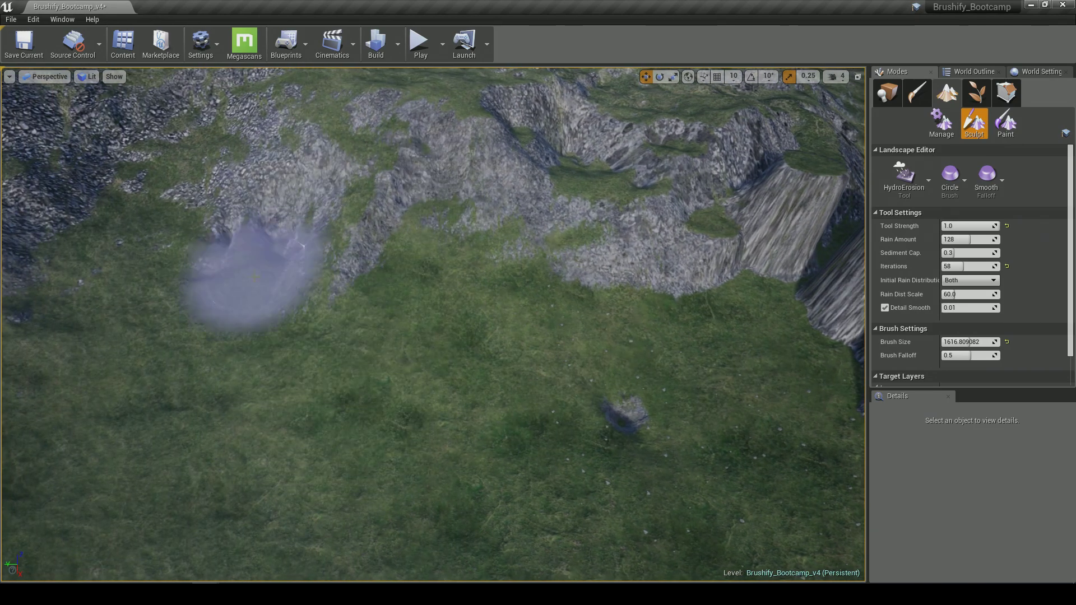
{"action": "right_click_drag", "start_coordinate": [194, 393], "coordinate": [416, 233]}
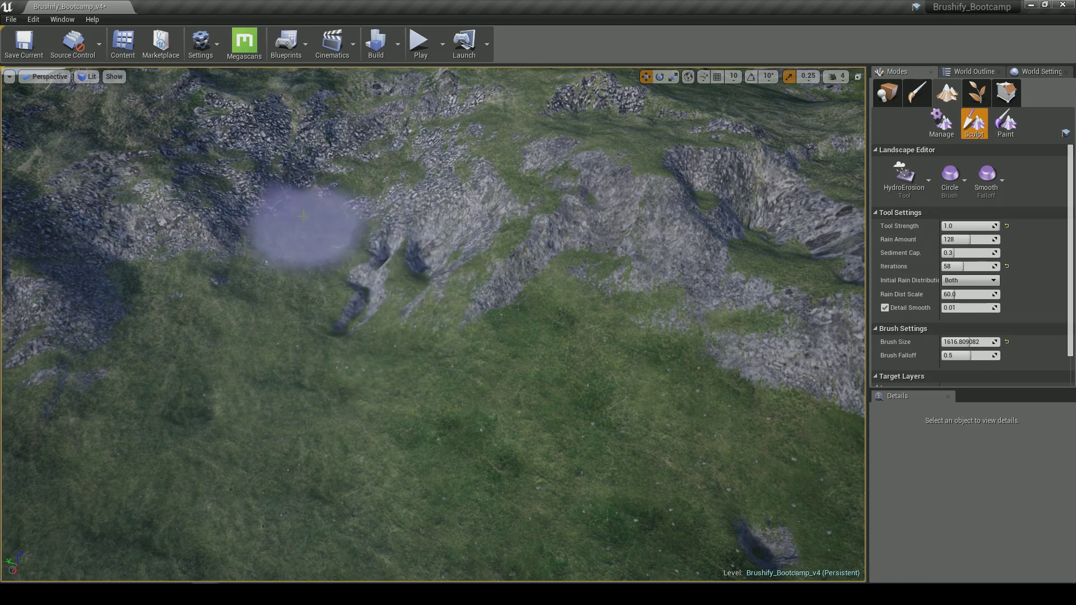
{"action": "right_click_drag", "start_coordinate": [240, 520], "coordinate": [610, 396]}
{"action": "right_click_drag", "start_coordinate": [466, 387], "coordinate": [280, 294]}
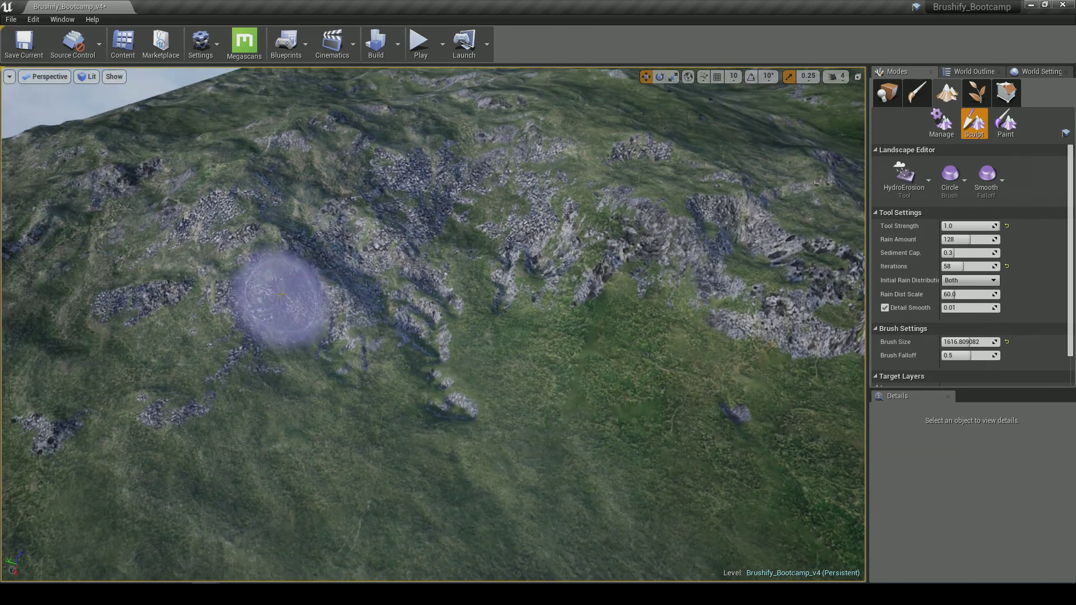
{"action": "right_click_drag", "start_coordinate": [230, 442], "coordinate": [360, 297]}
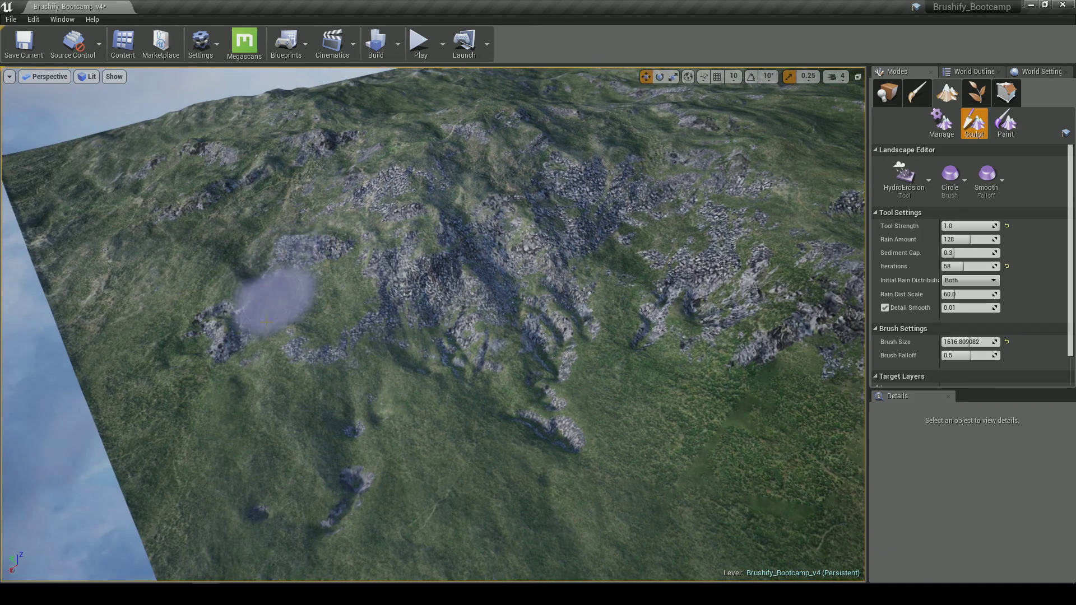
{"action": "mouse_move", "coordinate": [464, 370]}
{"action": "right_mouse_down"}
{"action": "mouse_move", "coordinate": [572, 359]}
{"action": "mouse_move", "coordinate": [561, 297]}
{"action": "mouse_move", "coordinate": [504, 258]}
{"action": "mouse_move", "coordinate": [448, 255]}
{"action": "right_mouse_up"}
- Carve a winding ravine in the grass beside the rock pillars using Rain Amount 256, Iterations 14 and Detail Smooth off
{"action": "mouse_move", "coordinate": [446, 309]}
{"action": "right_mouse_down"}
{"action": "mouse_move", "coordinate": [381, 369]}
{"action": "mouse_move", "coordinate": [359, 365]}
{"action": "mouse_move", "coordinate": [381, 370]}
{"action": "mouse_move", "coordinate": [446, 308]}
{"action": "right_mouse_up"}
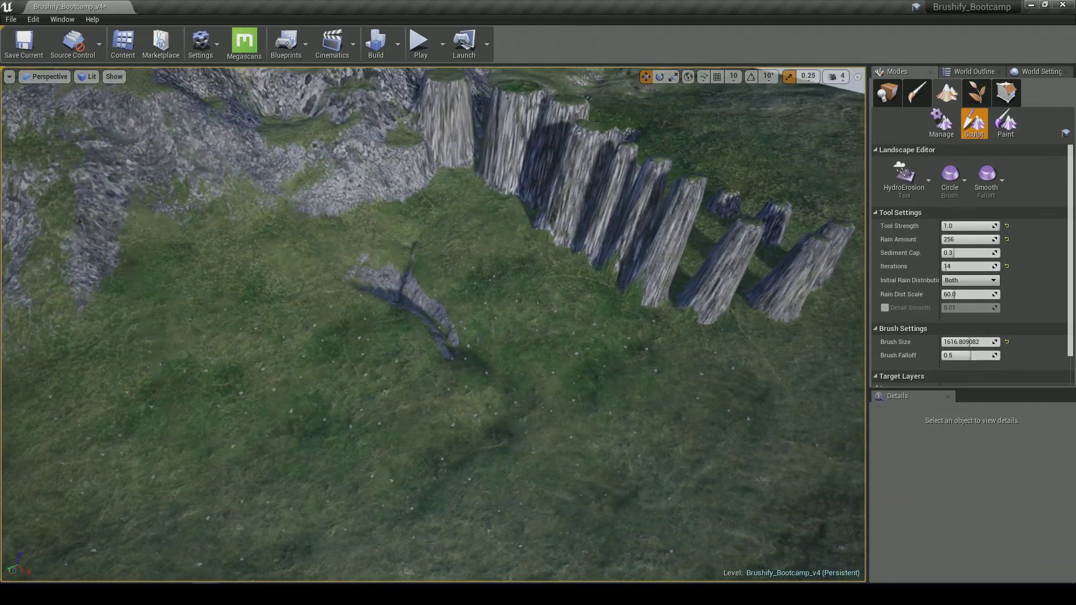
{"action": "left_click_drag", "start_coordinate": [416, 226], "coordinate": [420, 182]}
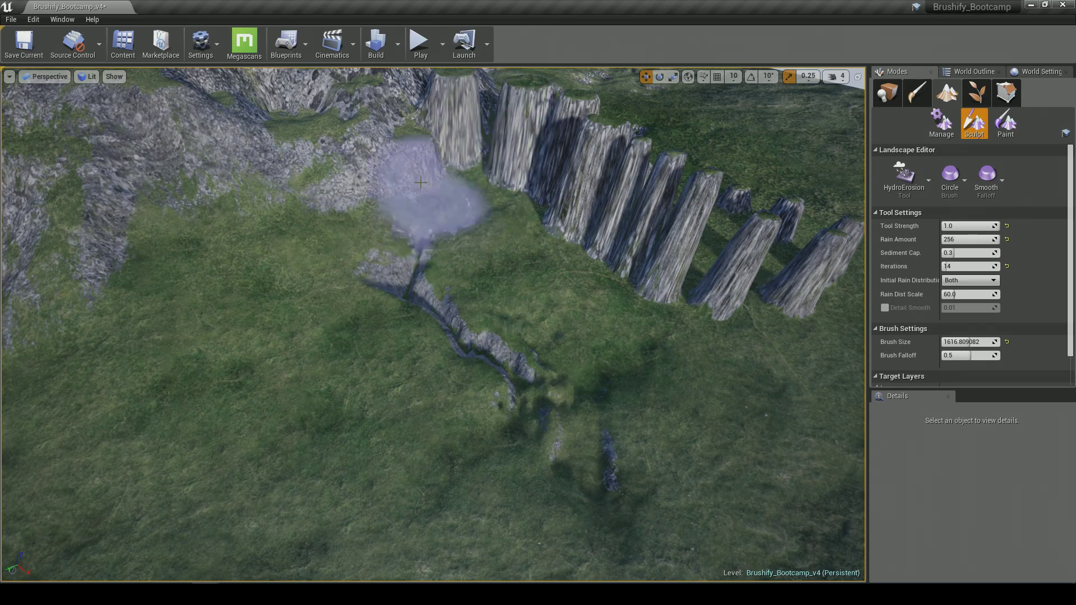
{"action": "mouse_move", "coordinate": [505, 307]}
{"action": "right_mouse_down"}
{"action": "mouse_move", "coordinate": [476, 325]}
{"action": "mouse_move", "coordinate": [443, 292]}
{"action": "mouse_move", "coordinate": [442, 235]}
{"action": "mouse_move", "coordinate": [453, 233]}
{"action": "mouse_move", "coordinate": [462, 255]}
{"action": "mouse_move", "coordinate": [434, 252]}
{"action": "mouse_move", "coordinate": [496, 311]}
{"action": "right_mouse_up"}
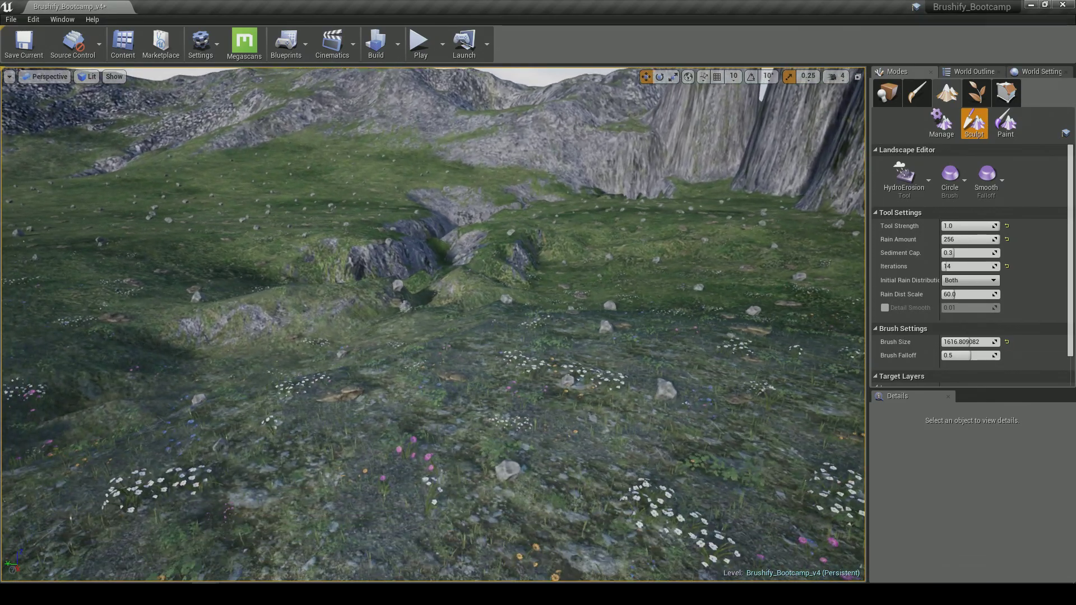
- Leave landscape mode and play-test the carved ravine by running and jumping the character around it
{"action": "key", "text": "shift+1"}
{"action": "left_click", "coordinate": [421, 47]}
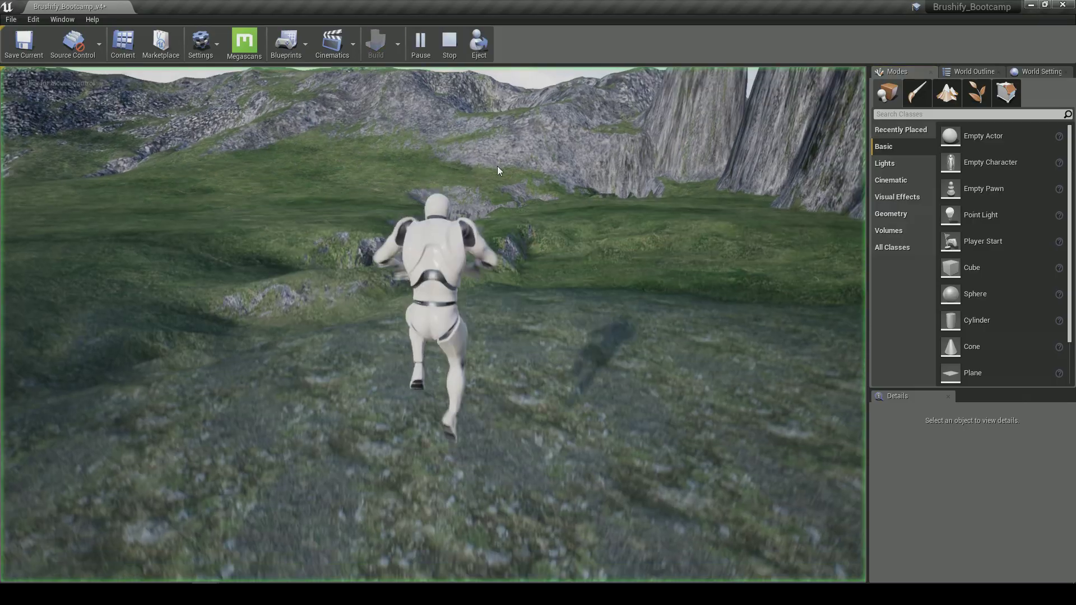
{"action": "key", "text": "w"}
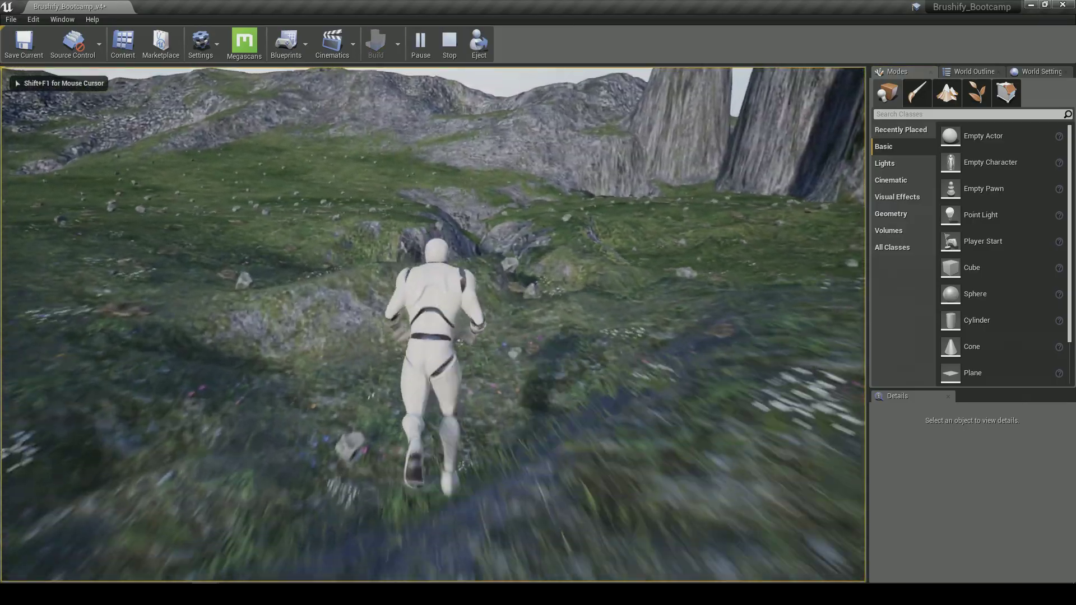
{"action": "key", "text": "space"}
{"action": "key", "text": "w"}
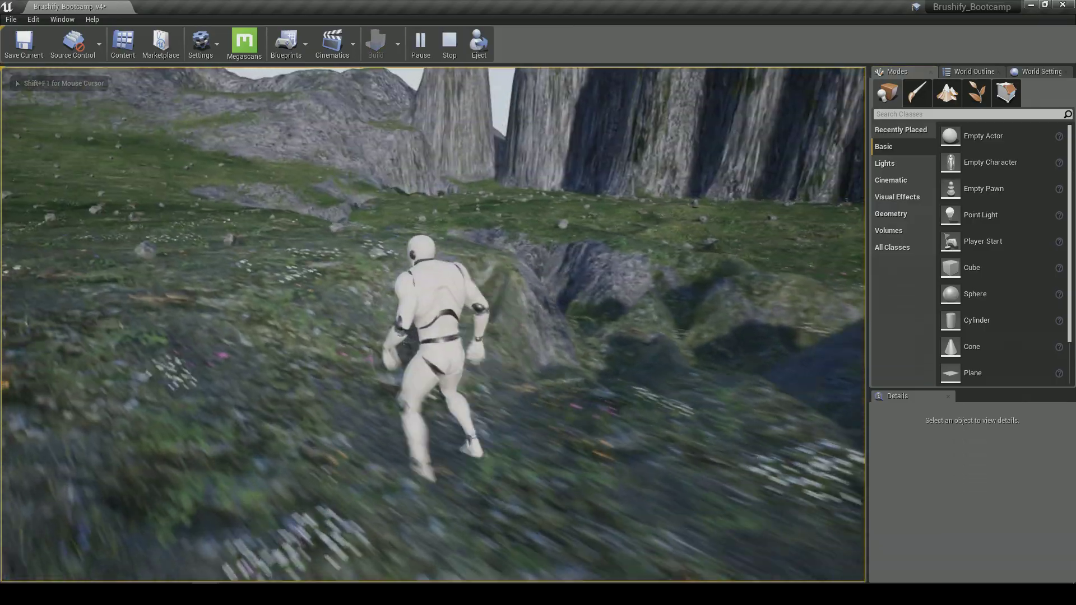
{"action": "key", "text": "w"}
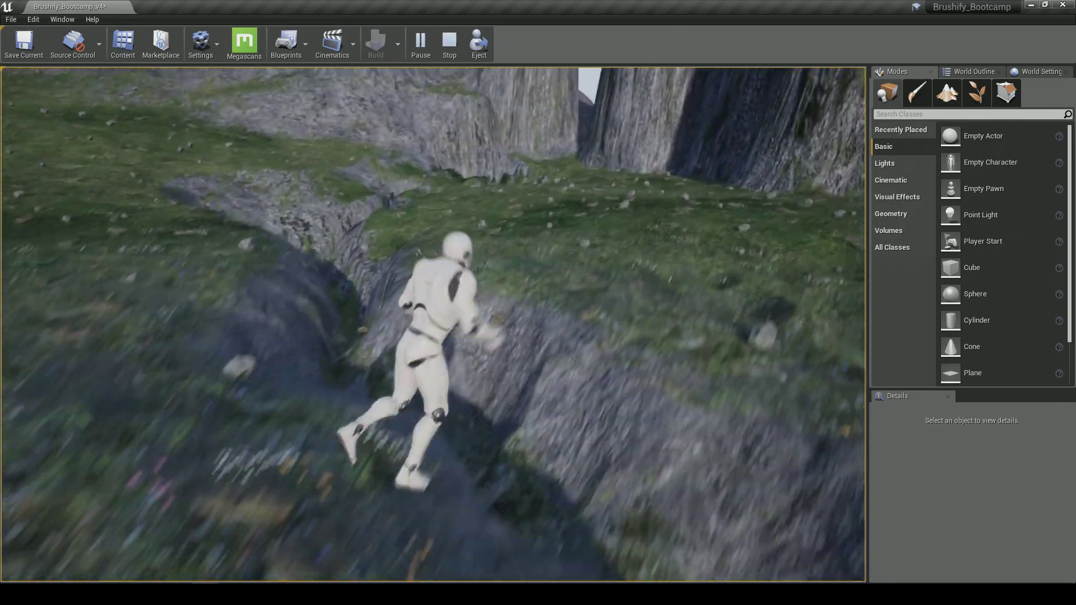
{"action": "key", "text": "w"}
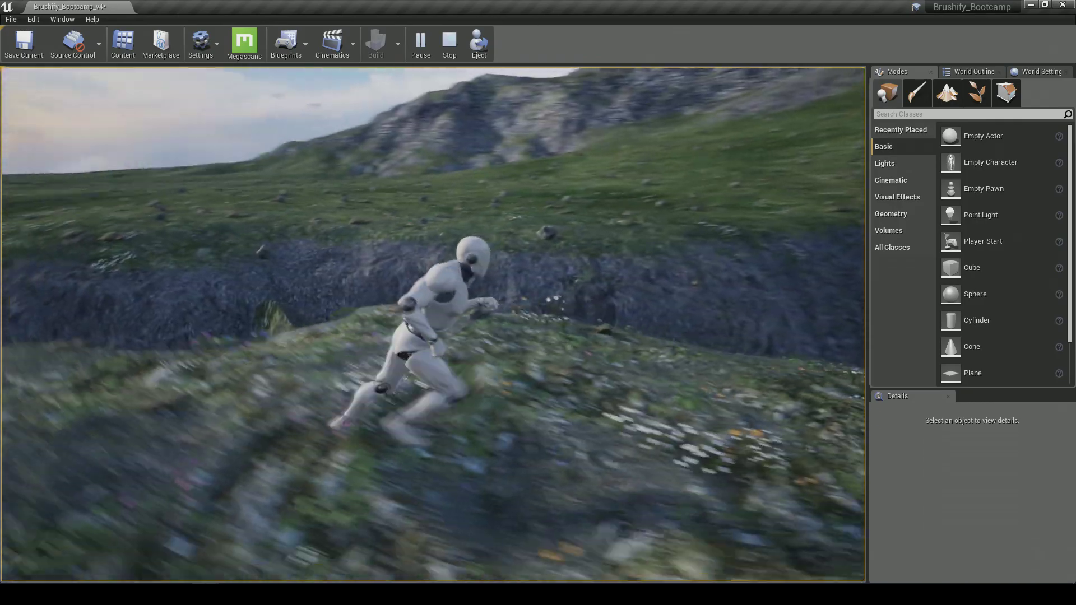
{"action": "key", "text": "space"}
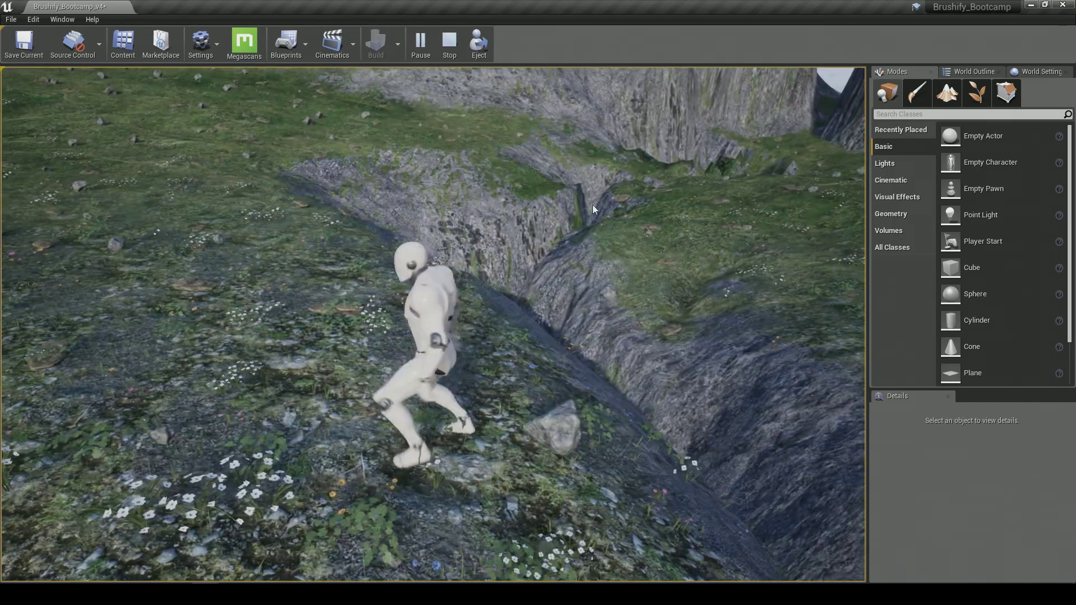
{"action": "key", "text": "Escape"}
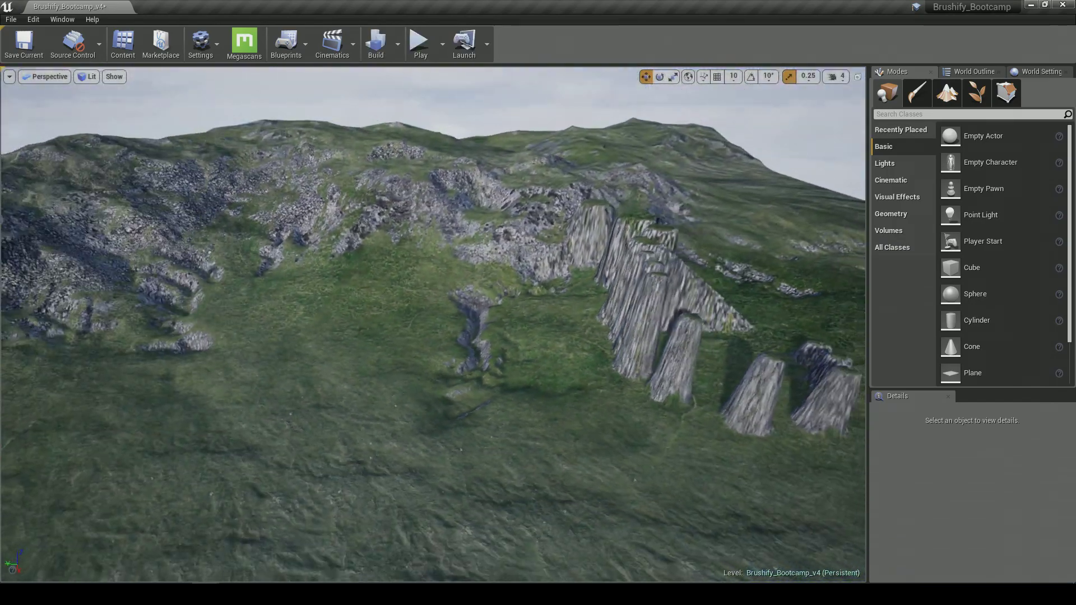
- Return to landscape sculpting and carve a ravine down the grassy slope opposite the rock pillars with HydroErosion
{"action": "right_click_drag", "start_coordinate": [433, 324], "coordinate": [387, 324]}
{"action": "key", "text": "d"}
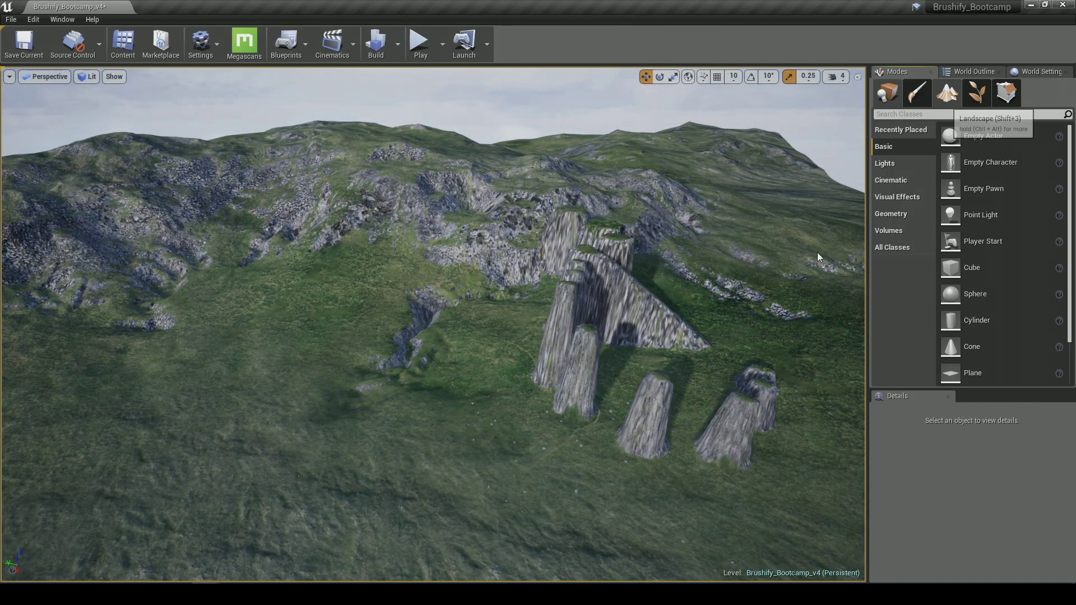
{"action": "key", "text": "shift+3"}
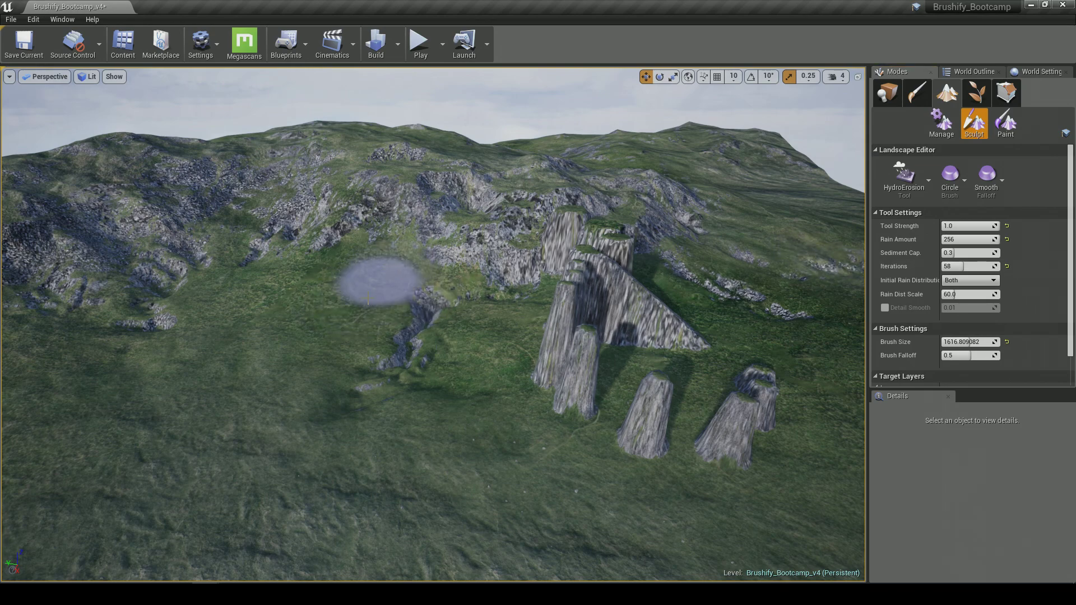
{"action": "key", "text": "a"}
{"action": "right_click_drag", "start_coordinate": [553, 343], "coordinate": [669, 335]}
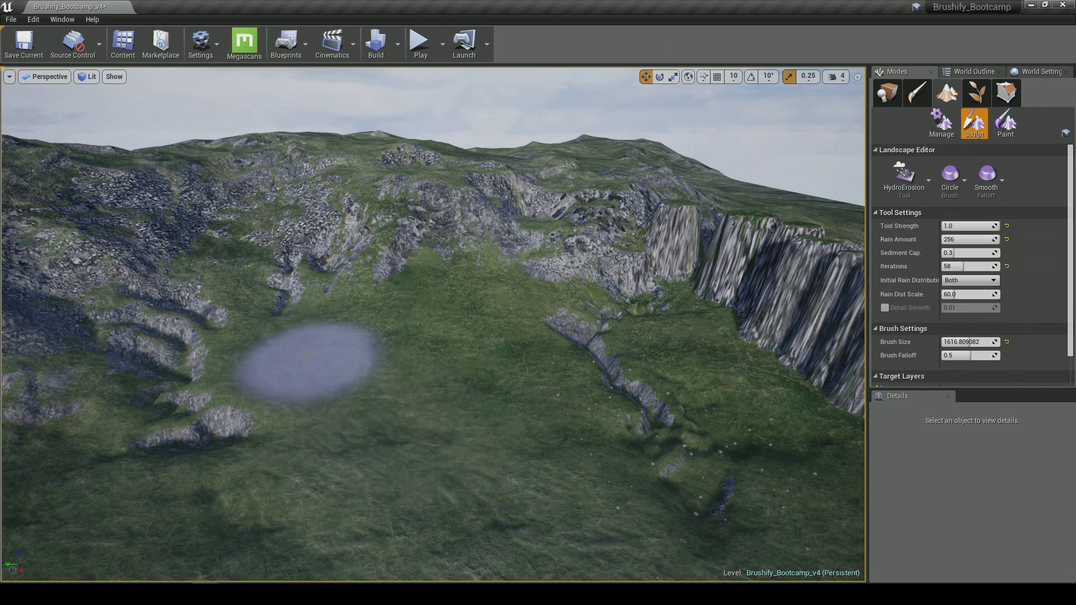
{"action": "right_click_drag", "start_coordinate": [421, 396], "coordinate": [381, 441]}
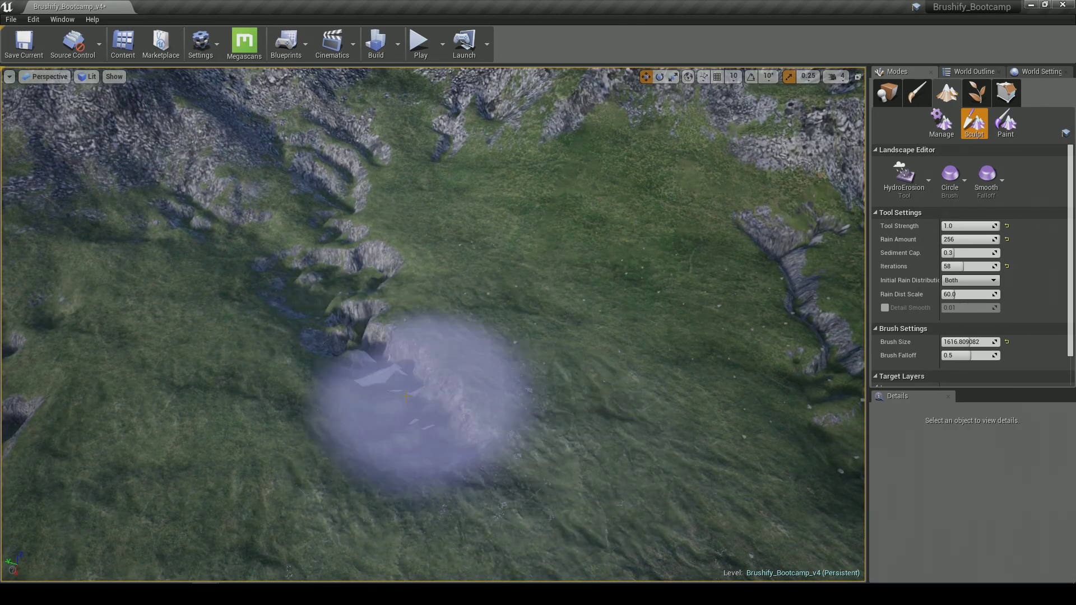
{"action": "right_click_drag", "start_coordinate": [700, 383], "coordinate": [700, 427]}
{"action": "key", "text": "s"}
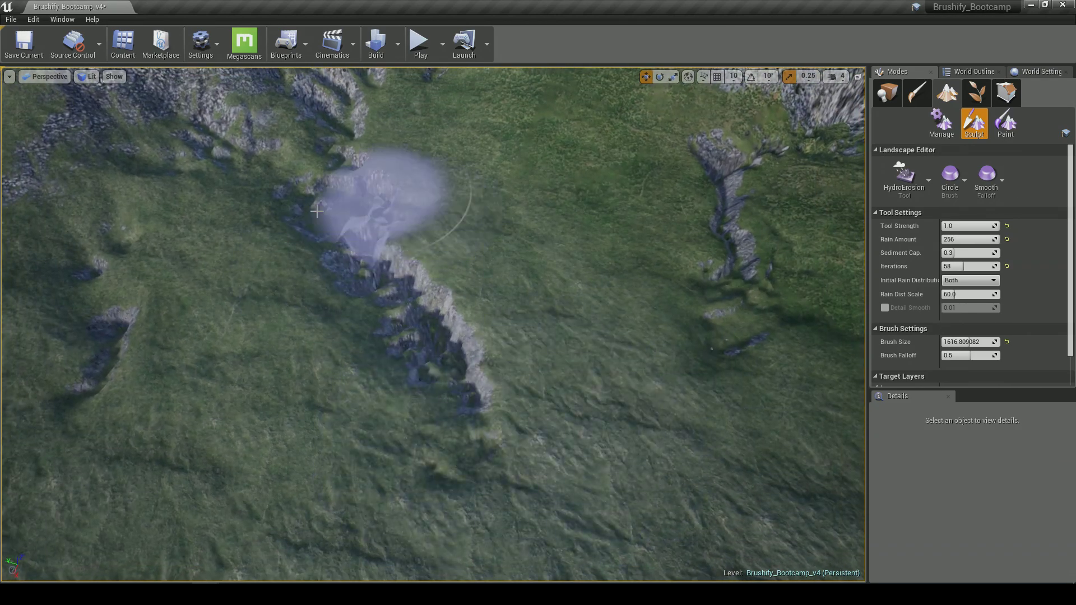
- Gouge a crater into the grassy slope above the gullies with the Noise tool at Tool Strength 1.0 and Noise Scale 128
{"action": "right_click_drag", "start_coordinate": [327, 231], "coordinate": [389, 238]}
{"action": "key", "text": "a"}
{"action": "right_click_drag", "start_coordinate": [326, 194], "coordinate": [454, 159]}
{"action": "key", "text": "s"}
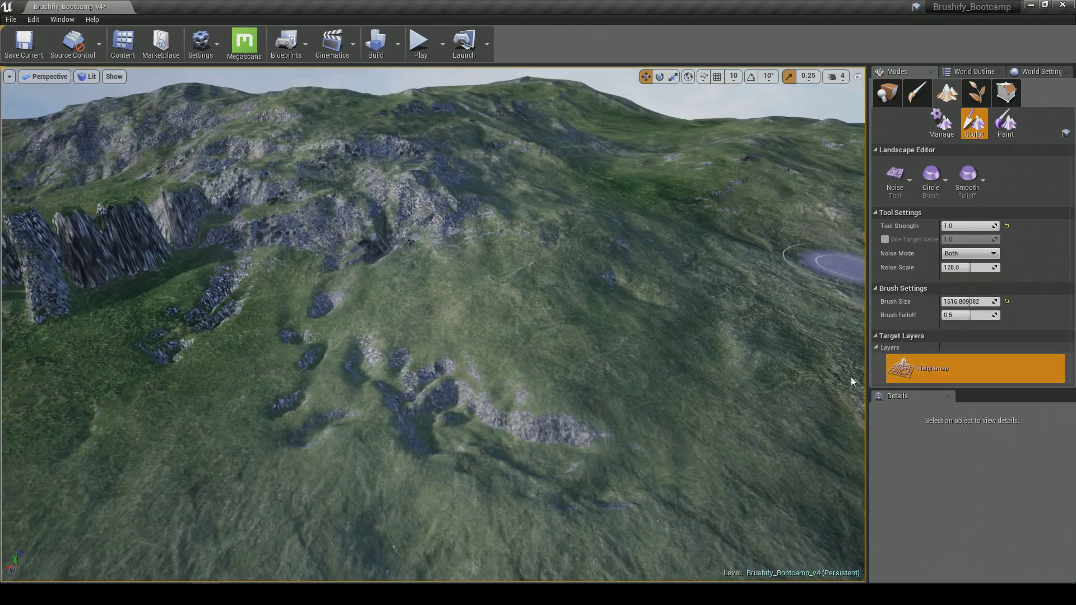
{"action": "mouse_move", "coordinate": [645, 325]}
{"action": "right_mouse_down"}
{"action": "mouse_move", "coordinate": [612, 324]}
{"action": "mouse_move", "coordinate": [663, 381]}
{"action": "right_mouse_up"}
{"action": "left_click", "coordinate": [612, 324]}
{"action": "left_click", "coordinate": [662, 385]}
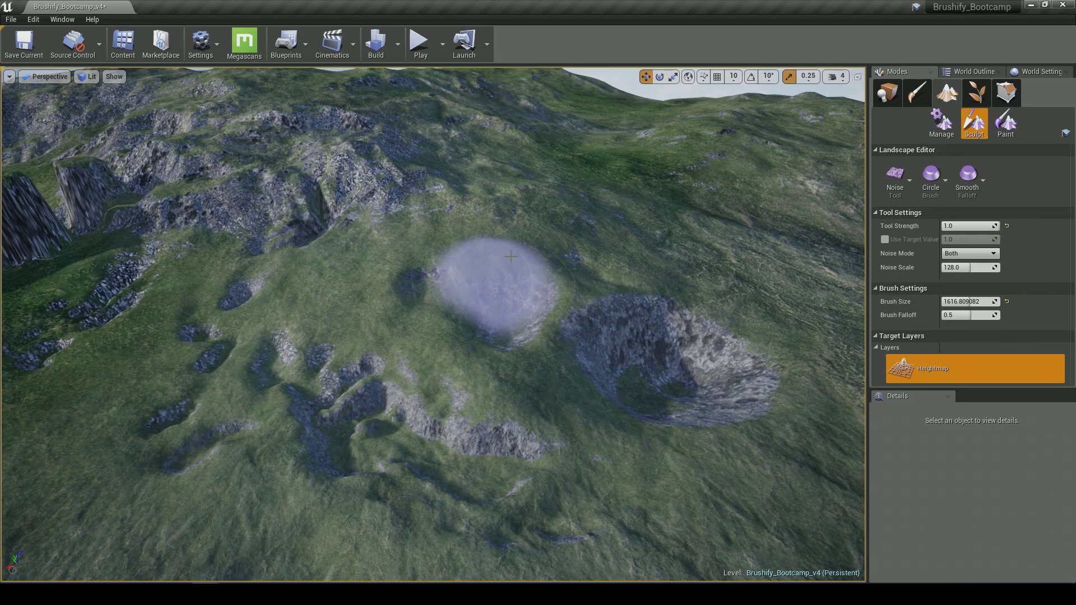
- Reduce the Noise Scale to about 45 and raise jagged rocky peaks behind the crater
{"action": "right_click_drag", "start_coordinate": [800, 284], "coordinate": [840, 281]}
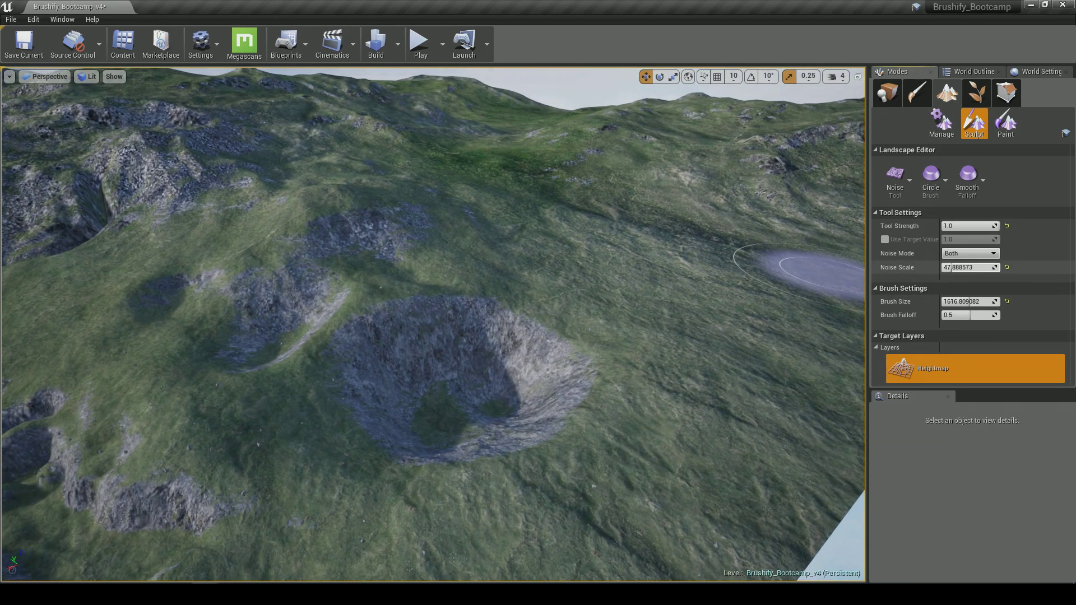
{"action": "right_click_drag", "start_coordinate": [718, 303], "coordinate": [754, 286]}
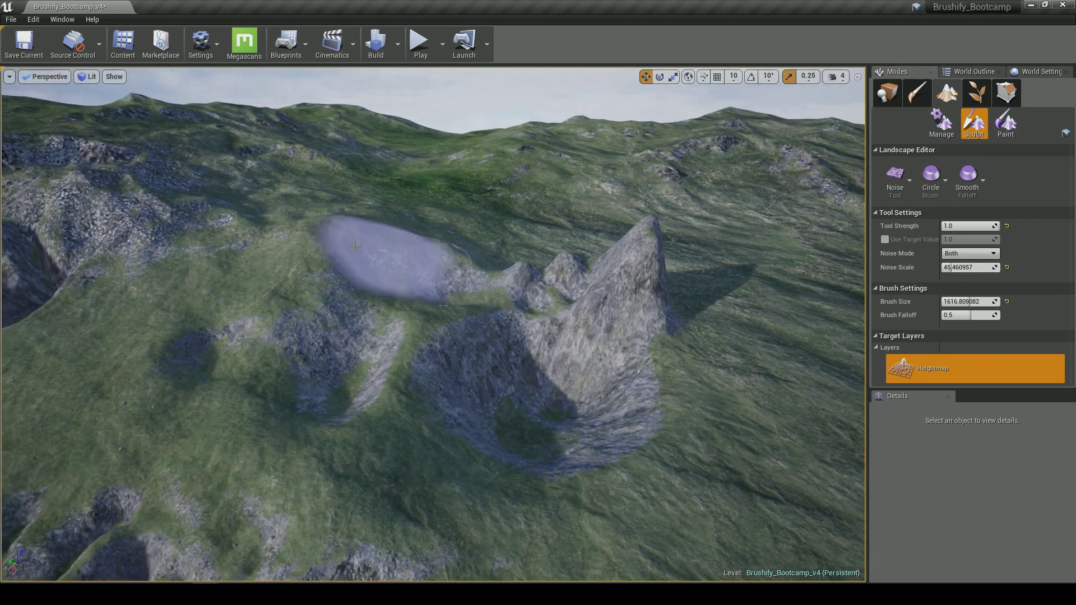
{"action": "right_click_drag", "start_coordinate": [541, 343], "coordinate": [516, 336]}
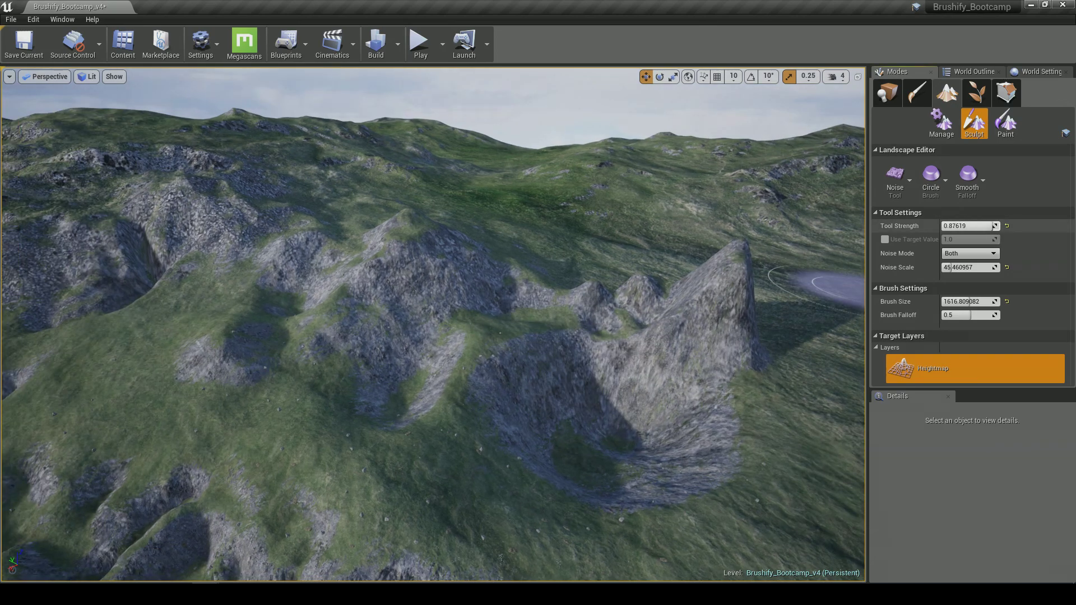
- Lower the Noise Tool Strength to about 0.21 and roughen the grassy slopes below the tall peak
{"action": "right_click_drag", "start_coordinate": [590, 257], "coordinate": [500, 321]}
{"action": "mouse_move", "coordinate": [680, 318]}
{"action": "right_mouse_down"}
{"action": "mouse_move", "coordinate": [633, 322]}
{"action": "mouse_move", "coordinate": [645, 332]}
{"action": "right_mouse_up"}
{"action": "right_click_drag", "start_coordinate": [540, 358], "coordinate": [578, 345]}
{"action": "left_click_drag", "start_coordinate": [440, 387], "coordinate": [512, 329]}
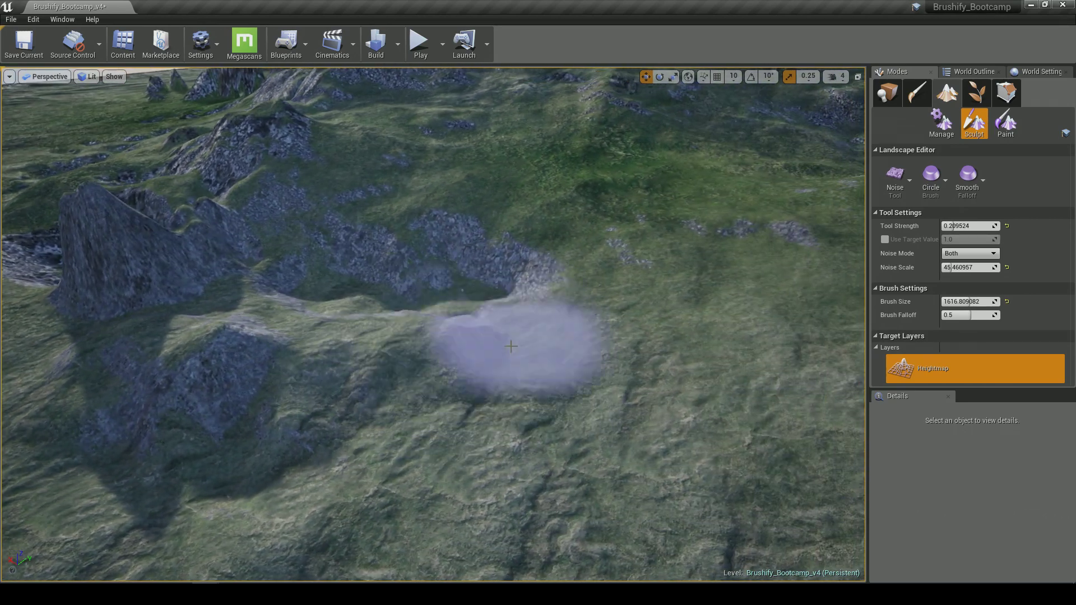
{"action": "left_click_drag", "start_coordinate": [630, 320], "coordinate": [588, 345]}
{"action": "mouse_move", "coordinate": [588, 345]}
{"action": "right_mouse_down"}
{"action": "mouse_move", "coordinate": [622, 373]}
{"action": "mouse_move", "coordinate": [658, 358]}
{"action": "right_mouse_up"}
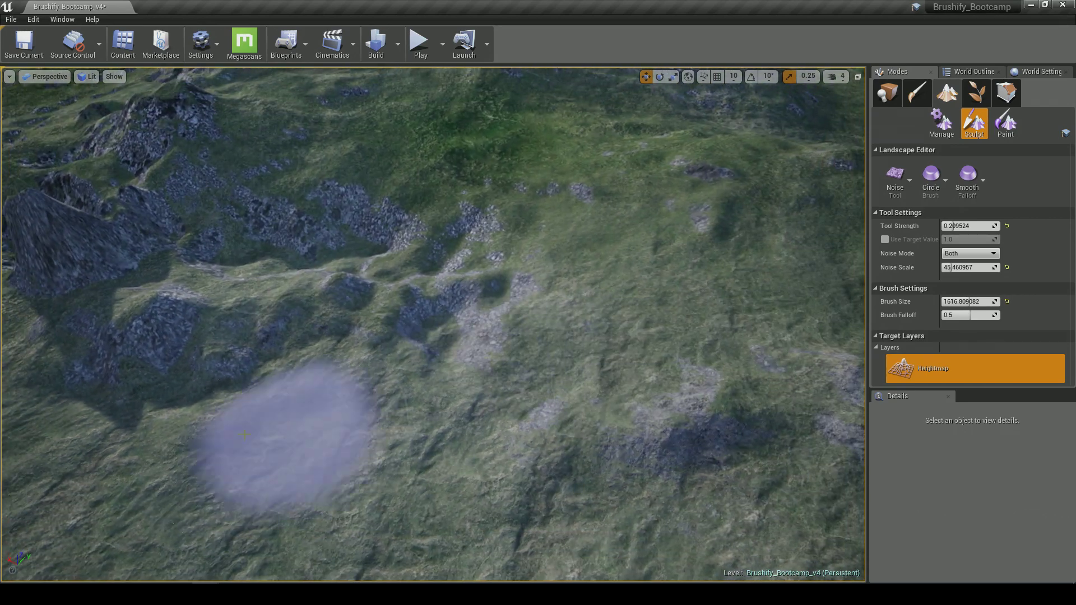
{"action": "right_click_drag", "start_coordinate": [534, 452], "coordinate": [560, 365]}
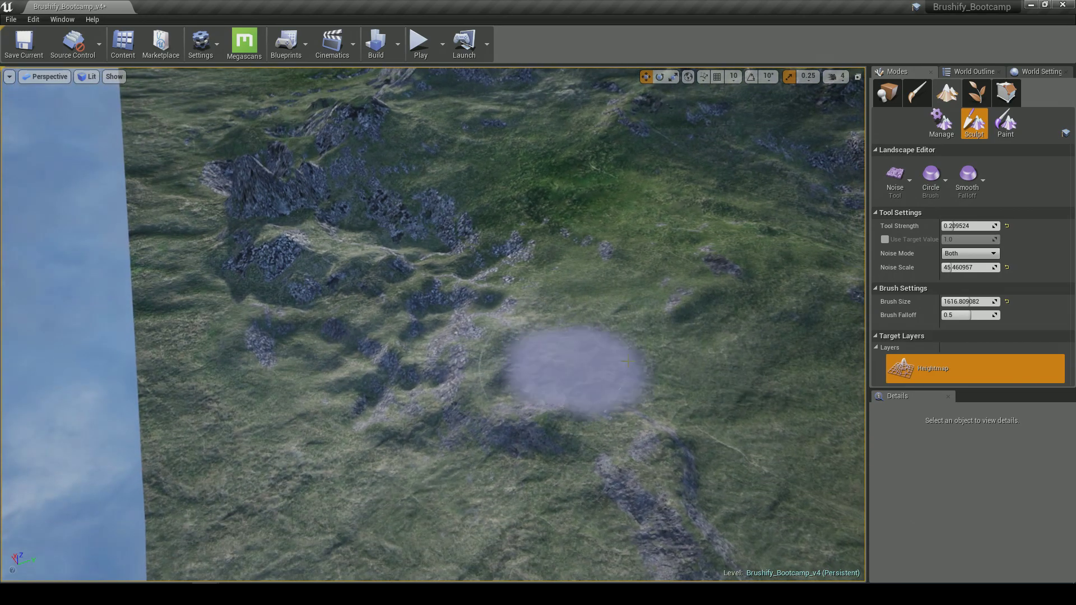
- Roughen more ridges and hillsides across the landscape with the low-strength Noise brush
{"action": "right_click_drag", "start_coordinate": [564, 259], "coordinate": [627, 435]}
{"action": "right_click_drag", "start_coordinate": [517, 262], "coordinate": [589, 300]}
{"action": "right_click_drag", "start_coordinate": [733, 289], "coordinate": [420, 231]}
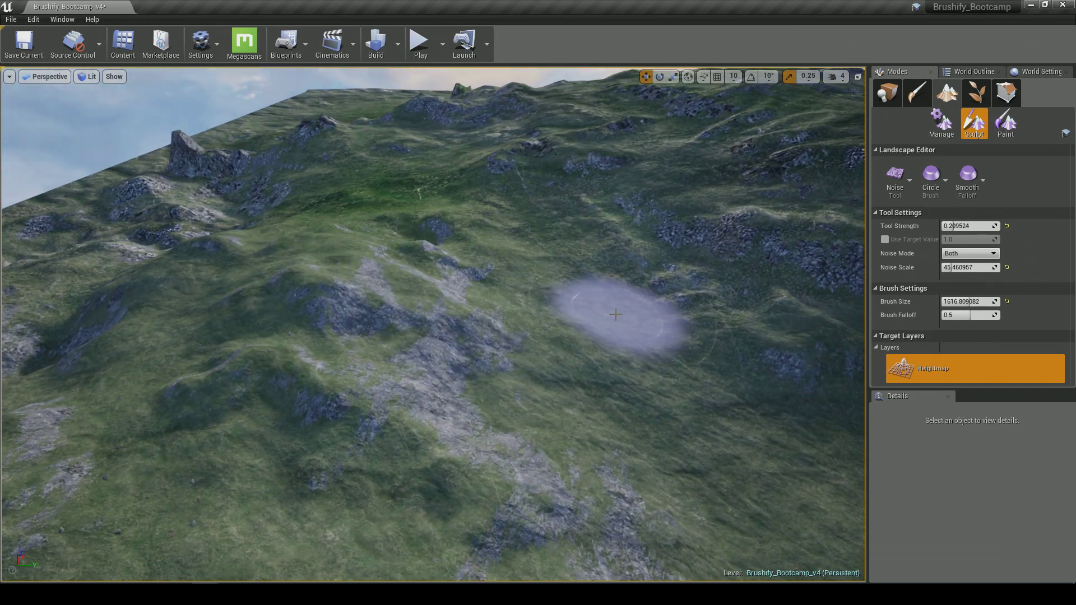
{"action": "right_click_drag", "start_coordinate": [616, 314], "coordinate": [502, 225]}
{"action": "right_click_drag", "start_coordinate": [615, 336], "coordinate": [572, 264]}
{"action": "right_click_drag", "start_coordinate": [358, 272], "coordinate": [202, 269]}
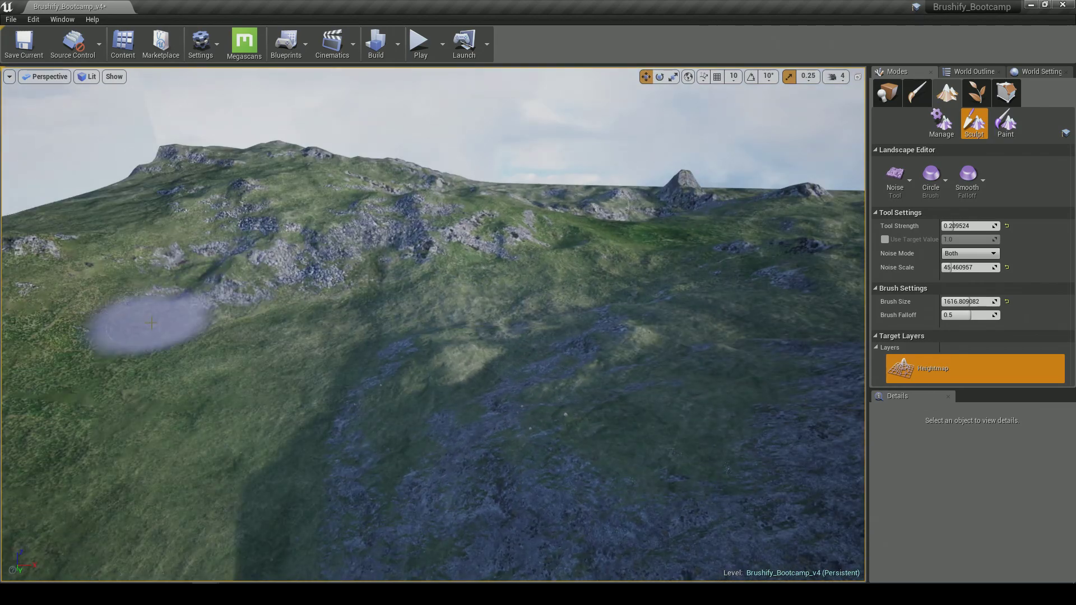
{"action": "right_click_drag", "start_coordinate": [242, 317], "coordinate": [107, 314]}
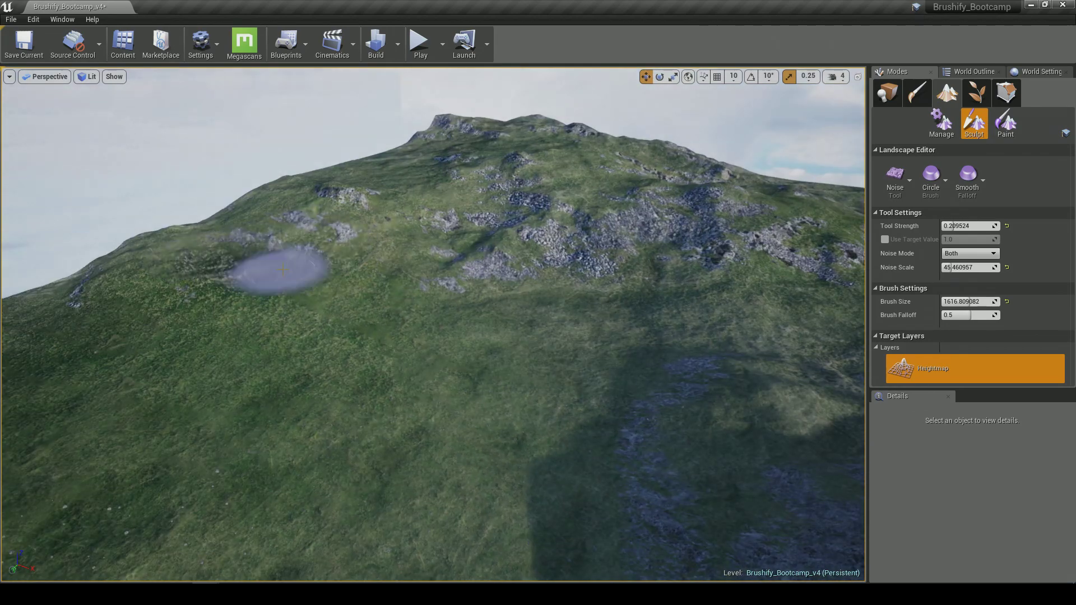
{"action": "right_click_drag", "start_coordinate": [411, 255], "coordinate": [628, 272]}
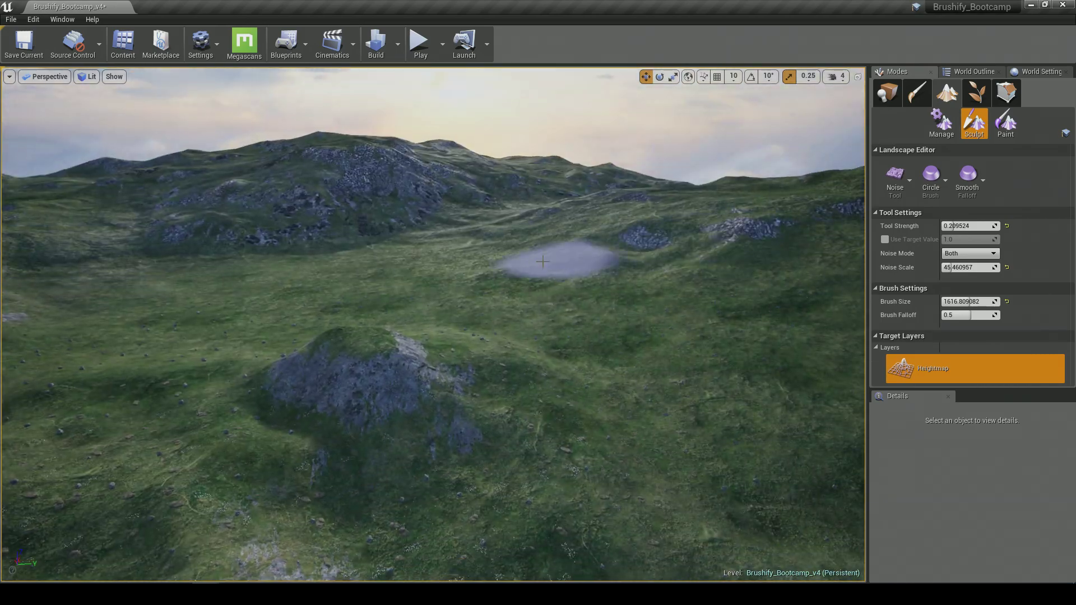
{"action": "mouse_move", "coordinate": [720, 299]}
{"action": "right_mouse_down"}
{"action": "mouse_move", "coordinate": [689, 307]}
{"action": "mouse_move", "coordinate": [594, 274]}
{"action": "mouse_move", "coordinate": [622, 295]}
{"action": "mouse_move", "coordinate": [626, 325]}
{"action": "right_mouse_up"}
{"action": "mouse_move", "coordinate": [424, 185]}
{"action": "right_mouse_down"}
{"action": "mouse_move", "coordinate": [411, 205]}
{"action": "mouse_move", "coordinate": [417, 224]}
{"action": "mouse_move", "coordinate": [447, 220]}
{"action": "mouse_move", "coordinate": [516, 166]}
{"action": "right_mouse_up"}
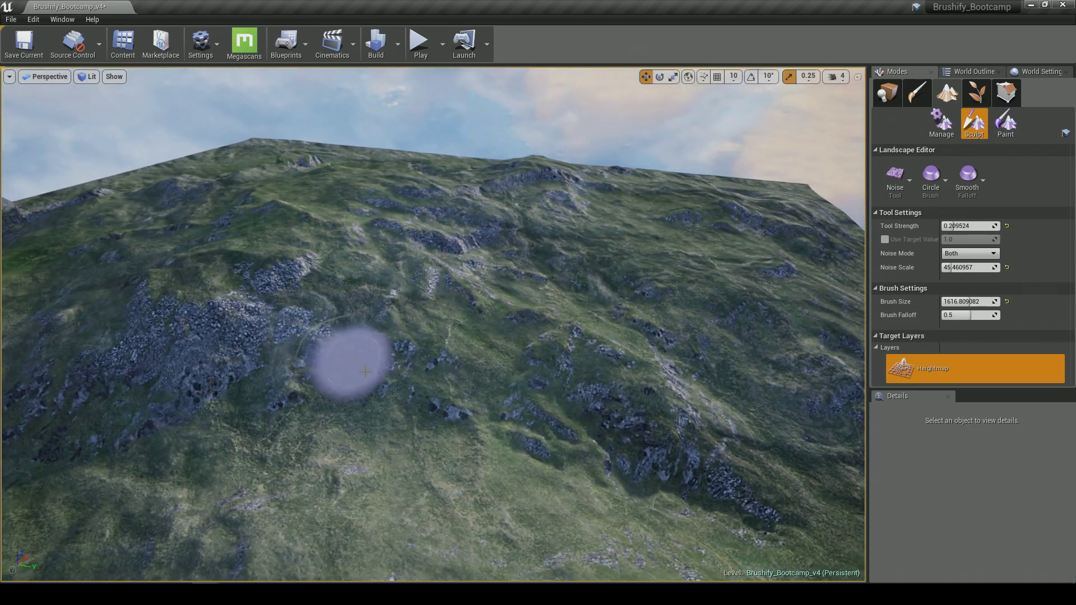
- Switch to the Visibility tool and cut a hole in the landscape where the grass meets the rocky slope
{"action": "mouse_move", "coordinate": [609, 281]}
{"action": "right_mouse_down"}
{"action": "mouse_move", "coordinate": [685, 271]}
{"action": "mouse_move", "coordinate": [409, 283]}
{"action": "right_mouse_up"}
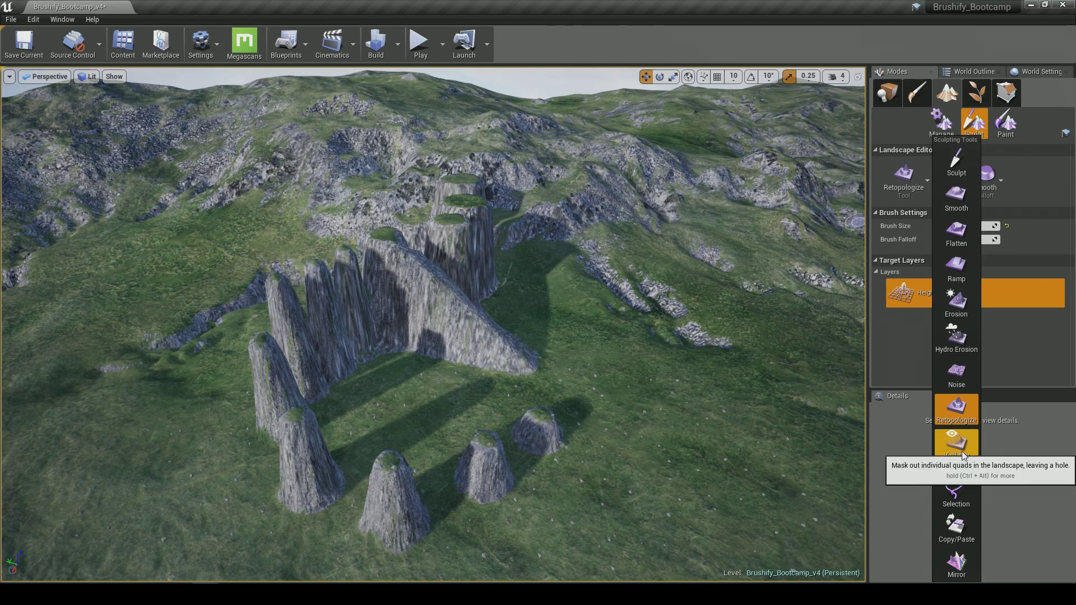
{"action": "left_click", "coordinate": [959, 452]}
{"action": "mouse_move", "coordinate": [627, 334]}
{"action": "right_mouse_down"}
{"action": "mouse_move", "coordinate": [580, 319]}
{"action": "mouse_move", "coordinate": [625, 332]}
{"action": "mouse_move", "coordinate": [785, 327]}
{"action": "mouse_move", "coordinate": [734, 376]}
{"action": "mouse_move", "coordinate": [795, 353]}
{"action": "right_mouse_up"}
{"action": "mouse_move", "coordinate": [418, 329]}
{"action": "right_mouse_down"}
{"action": "mouse_move", "coordinate": [390, 326]}
{"action": "mouse_move", "coordinate": [358, 370]}
{"action": "mouse_move", "coordinate": [416, 286]}
{"action": "mouse_move", "coordinate": [445, 320]}
{"action": "right_mouse_up"}
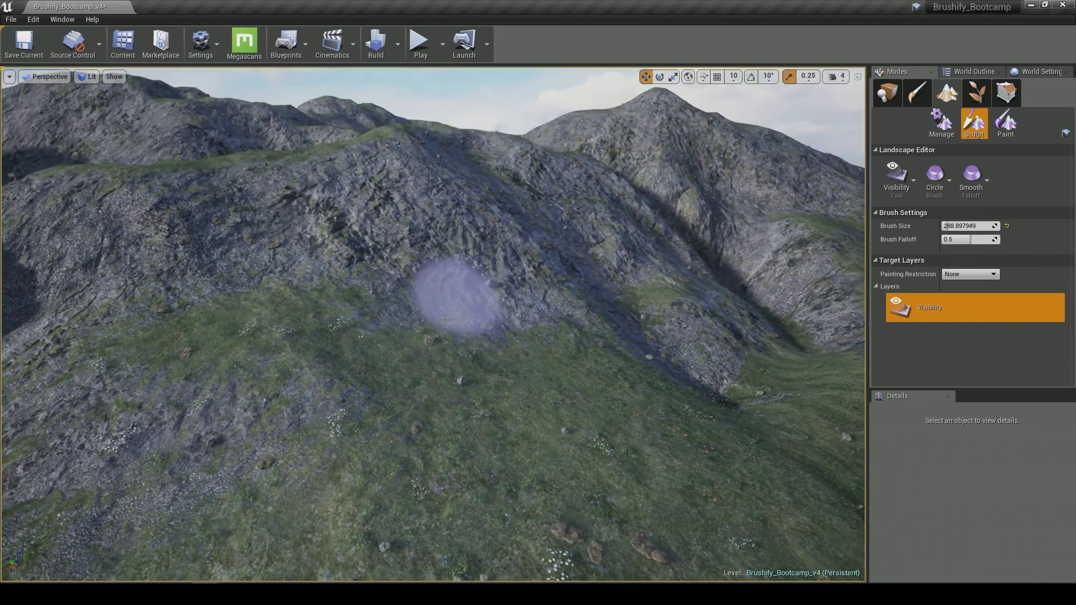
{"action": "left_click_drag", "start_coordinate": [974, 388], "coordinate": [968, 454]}
{"action": "left_click", "coordinate": [469, 354]}
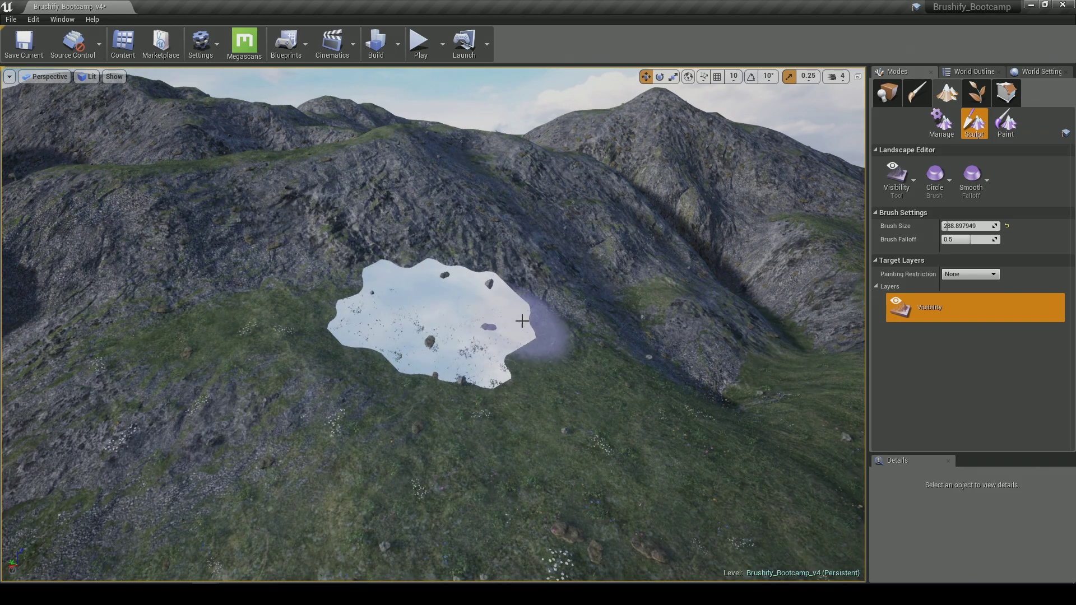
- Extend the landscape hole up the rocky slope and fill part of its grassy lower edge back in
{"action": "mouse_move", "coordinate": [522, 322]}
{"action": "right_mouse_down"}
{"action": "mouse_move", "coordinate": [577, 323]}
{"action": "mouse_move", "coordinate": [378, 280]}
{"action": "right_mouse_up"}
{"action": "key", "text": "w"}
{"action": "key", "text": "d"}
{"action": "mouse_move", "coordinate": [273, 231]}
{"action": "right_mouse_down"}
{"action": "mouse_move", "coordinate": [347, 252]}
{"action": "mouse_move", "coordinate": [426, 244]}
{"action": "right_mouse_up"}
{"action": "key", "text": "s"}
{"action": "key", "text": "a"}
{"action": "left_click_drag", "start_coordinate": [473, 284], "coordinate": [544, 268]}
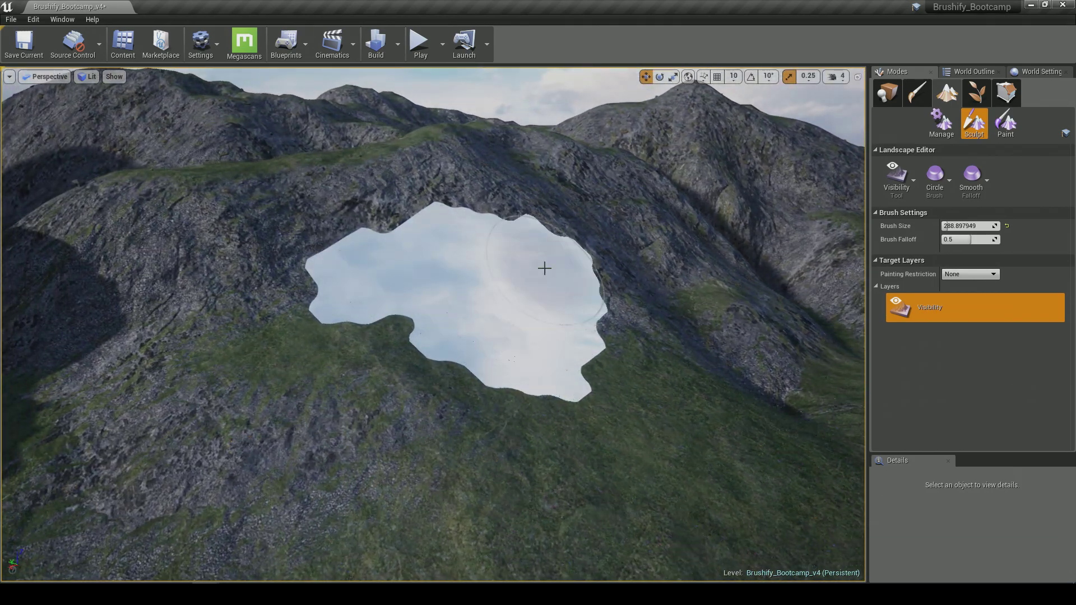
{"action": "right_click_drag", "start_coordinate": [396, 327], "coordinate": [443, 294]}
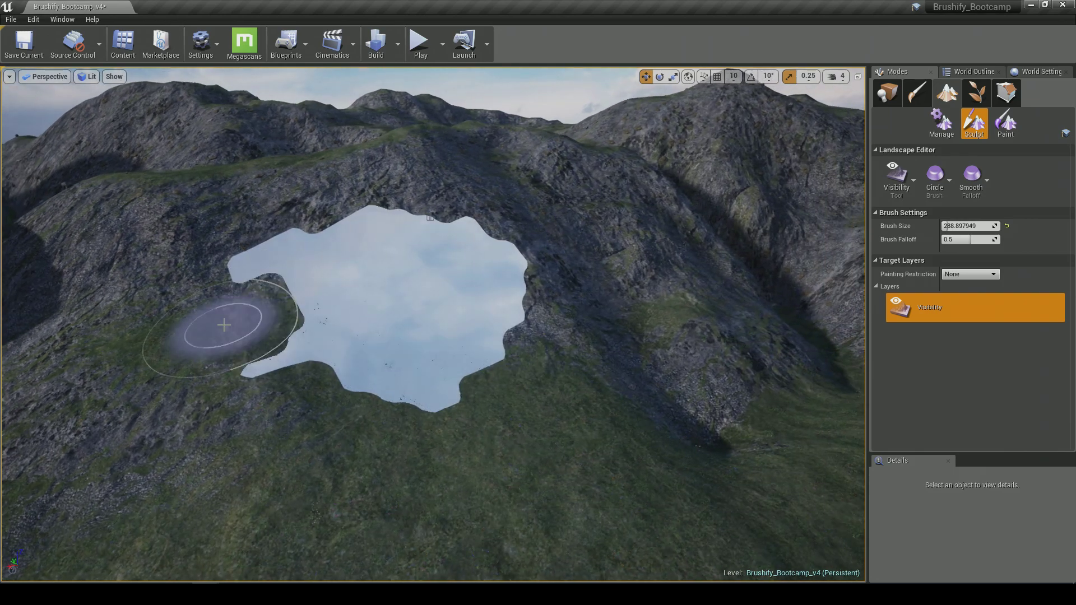
{"action": "mouse_move", "coordinate": [236, 346]}
{"action": "left_mouse_down", "text": "shift"}
{"action": "mouse_move", "coordinate": [240, 239]}
{"action": "mouse_move", "coordinate": [359, 235]}
{"action": "mouse_move", "coordinate": [432, 216]}
{"action": "mouse_move", "coordinate": [528, 279]}
{"action": "mouse_move", "coordinate": [545, 391]}
{"action": "left_mouse_up", "text": "shift"}
- Inspect the landscape hole up close, examining the procedural rocks and plants floating inside it
{"action": "mouse_move", "coordinate": [583, 404]}
{"action": "right_mouse_down"}
{"action": "mouse_move", "coordinate": [617, 415]}
{"action": "mouse_move", "coordinate": [583, 421]}
{"action": "mouse_move", "coordinate": [605, 429]}
{"action": "mouse_move", "coordinate": [544, 387]}
{"action": "mouse_move", "coordinate": [493, 383]}
{"action": "right_mouse_up"}
{"action": "key", "text": "w"}
{"action": "key", "text": "s"}
{"action": "key", "text": "w"}
{"action": "key", "text": "d"}
{"action": "mouse_move", "coordinate": [431, 437]}
{"action": "right_mouse_down"}
{"action": "mouse_move", "coordinate": [493, 465]}
{"action": "mouse_move", "coordinate": [459, 482]}
{"action": "right_mouse_up"}
{"action": "key", "text": "s"}
{"action": "key", "text": "w"}
{"action": "mouse_move", "coordinate": [547, 364]}
{"action": "right_mouse_down"}
{"action": "mouse_move", "coordinate": [577, 347]}
{"action": "mouse_move", "coordinate": [573, 337]}
{"action": "mouse_move", "coordinate": [566, 344]}
{"action": "right_mouse_up"}
{"action": "key", "text": "s"}
{"action": "key", "text": "a"}
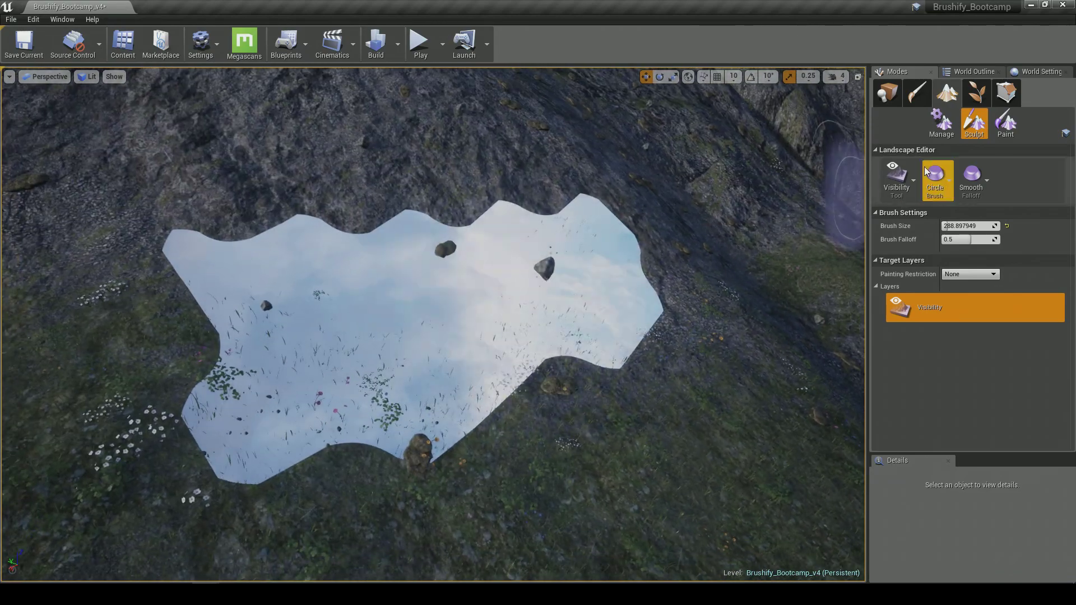
- Switch to landscape painting, select the RemoveProcedural target layer and check for existing layer info assets
{"action": "left_click", "coordinate": [1006, 128]}
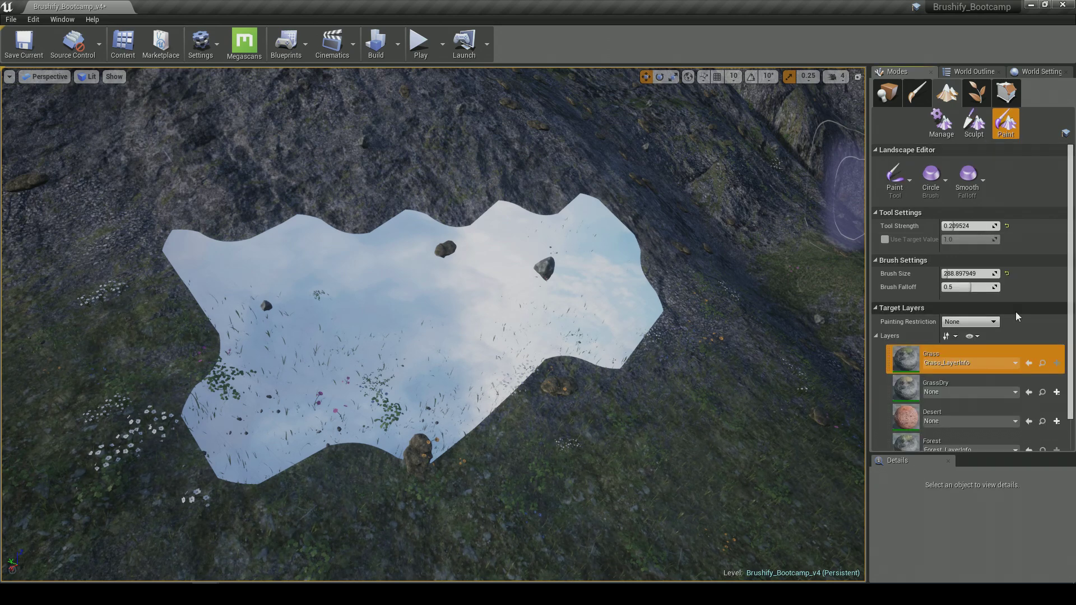
{"action": "scroll", "coordinate": [1017, 317], "scroll_direction": "down", "scroll_amount": 6}
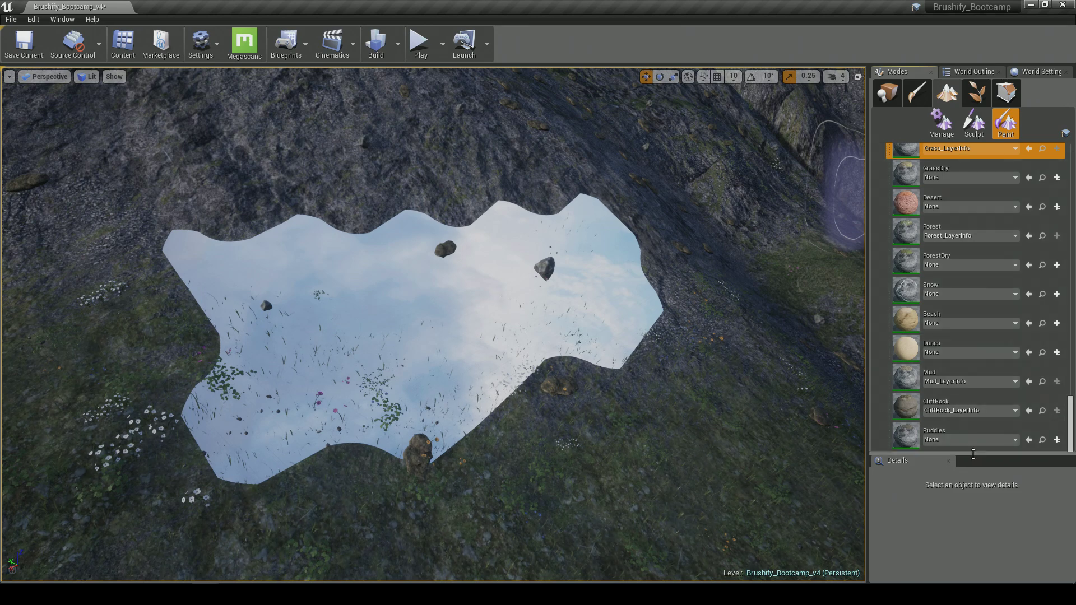
{"action": "left_click_drag", "start_coordinate": [973, 453], "coordinate": [973, 524]}
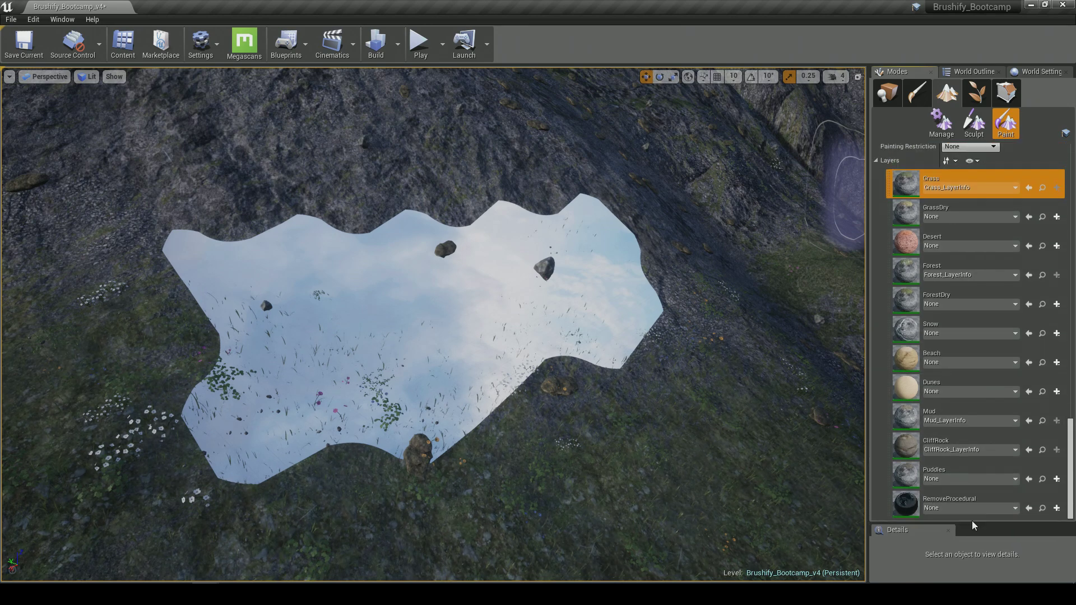
{"action": "left_click", "coordinate": [914, 508]}
{"action": "left_click", "coordinate": [941, 509]}
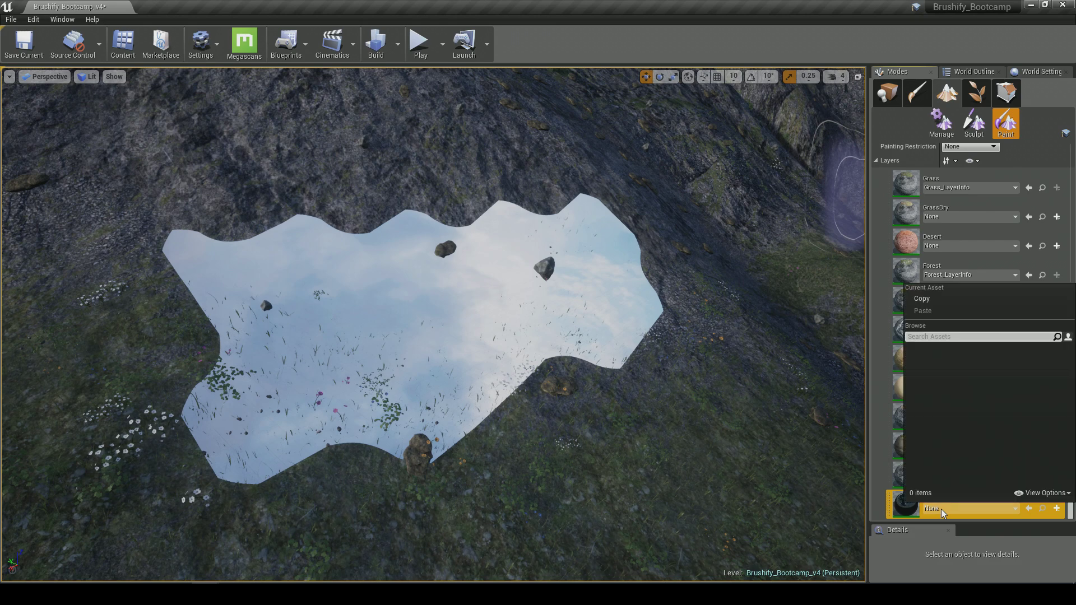
{"action": "left_click", "coordinate": [941, 510]}
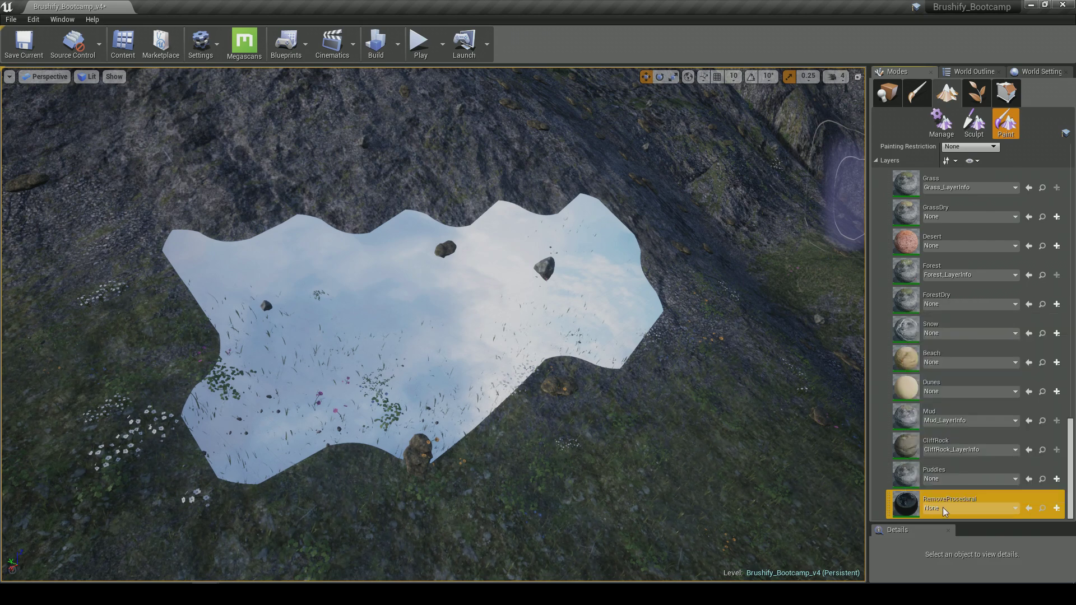
- Create a non weight-blended RemoveProcedural_LayerInfo for the layer in a new LayerInfo folder under Brushify_Bootcamp
{"action": "left_click", "coordinate": [1057, 509]}
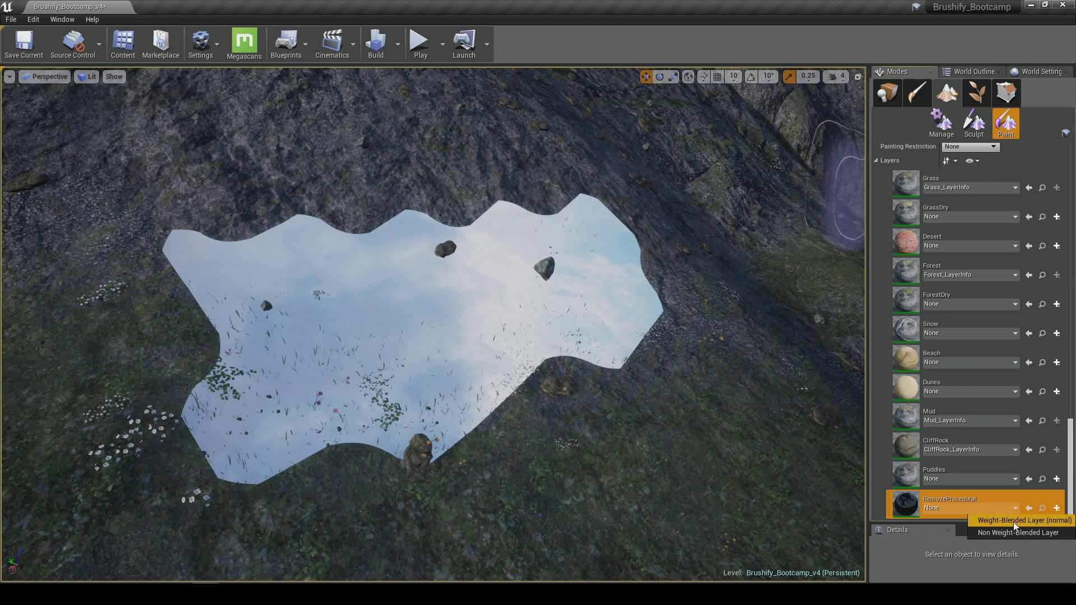
{"action": "left_click", "coordinate": [1041, 533]}
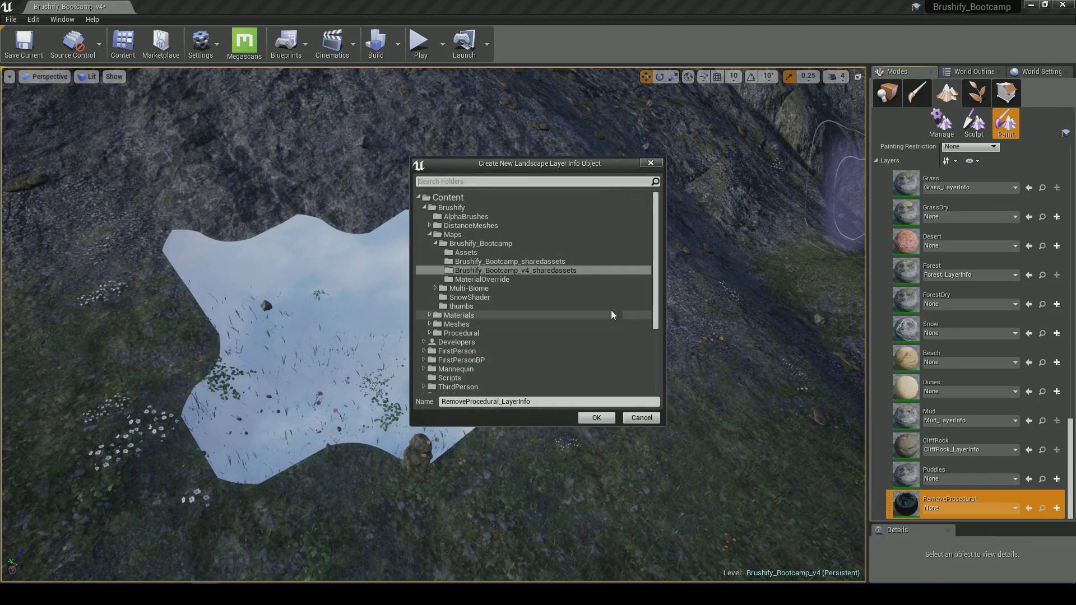
{"action": "right_click", "coordinate": [488, 245]}
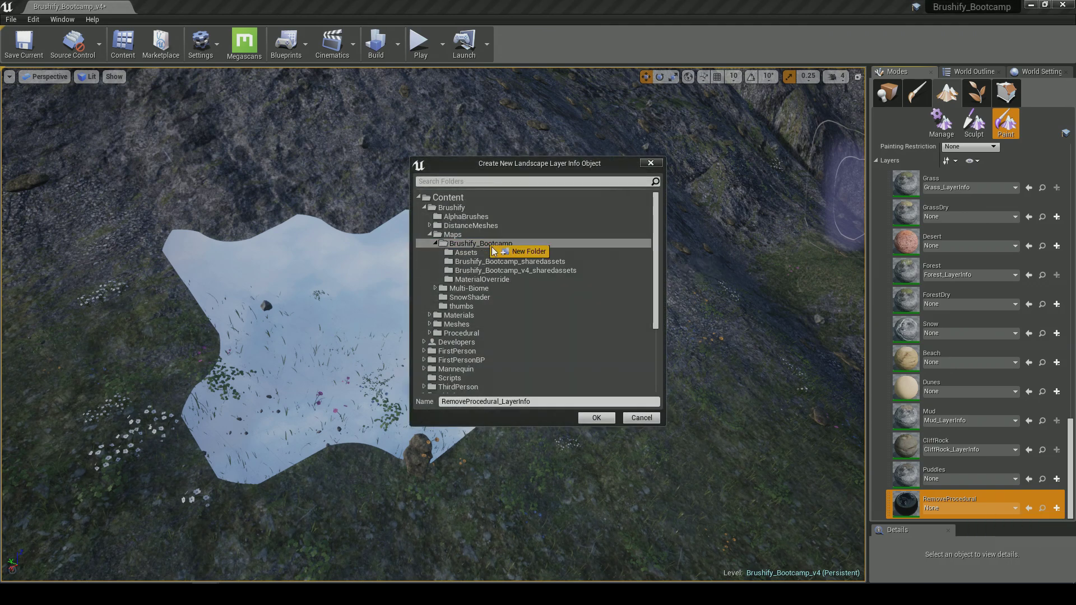
{"action": "left_click", "coordinate": [500, 254]}
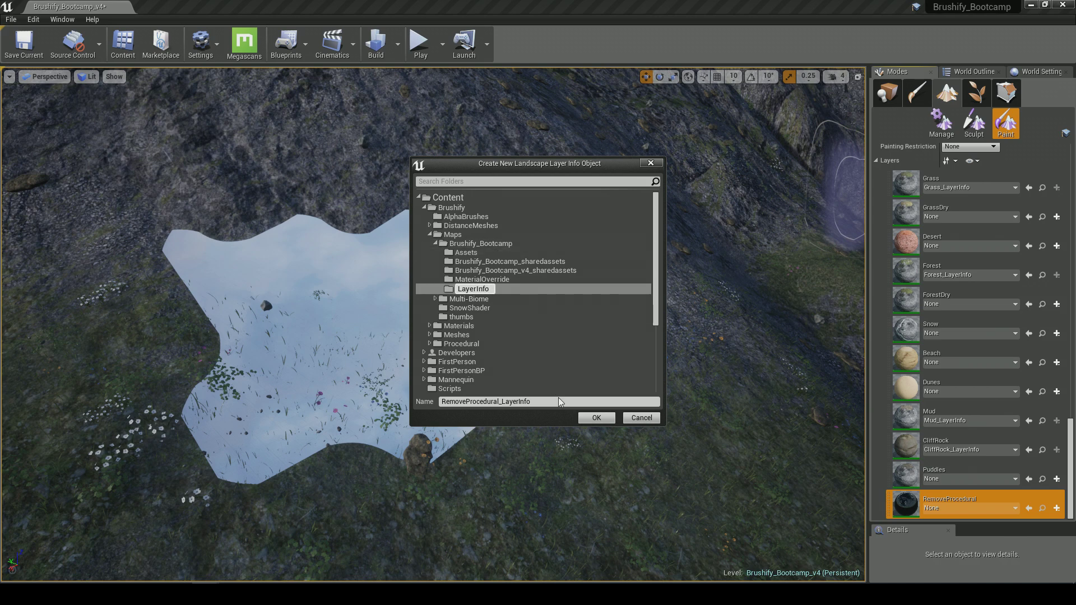
{"action": "left_click", "coordinate": [597, 418]}
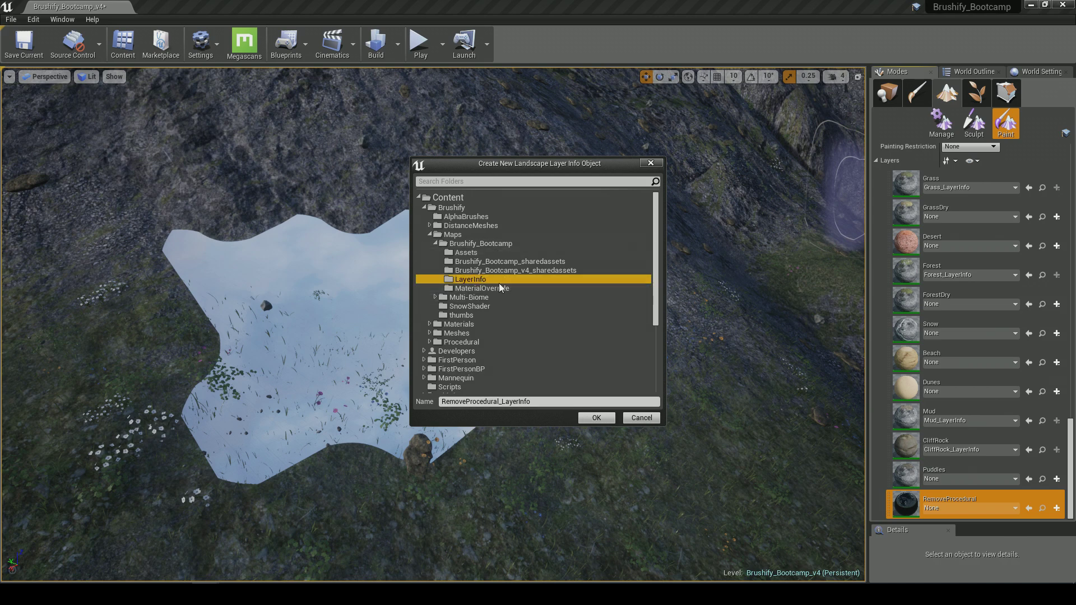
{"action": "left_click", "coordinate": [597, 418]}
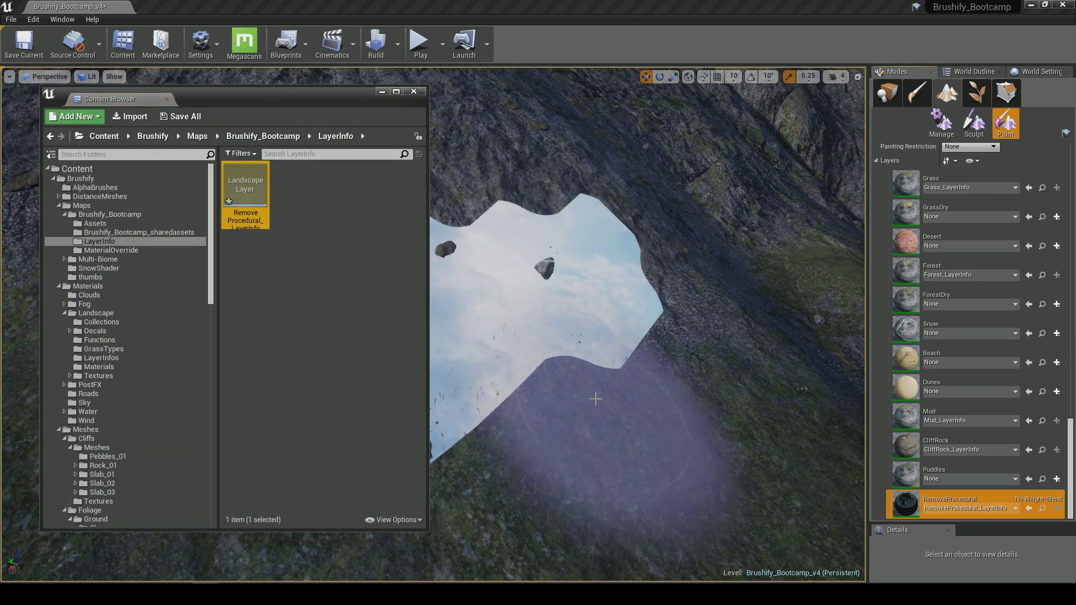
- Save the RemoveProcedural_LayerInfo asset and close the Content Browser
{"action": "right_click", "coordinate": [259, 200]}
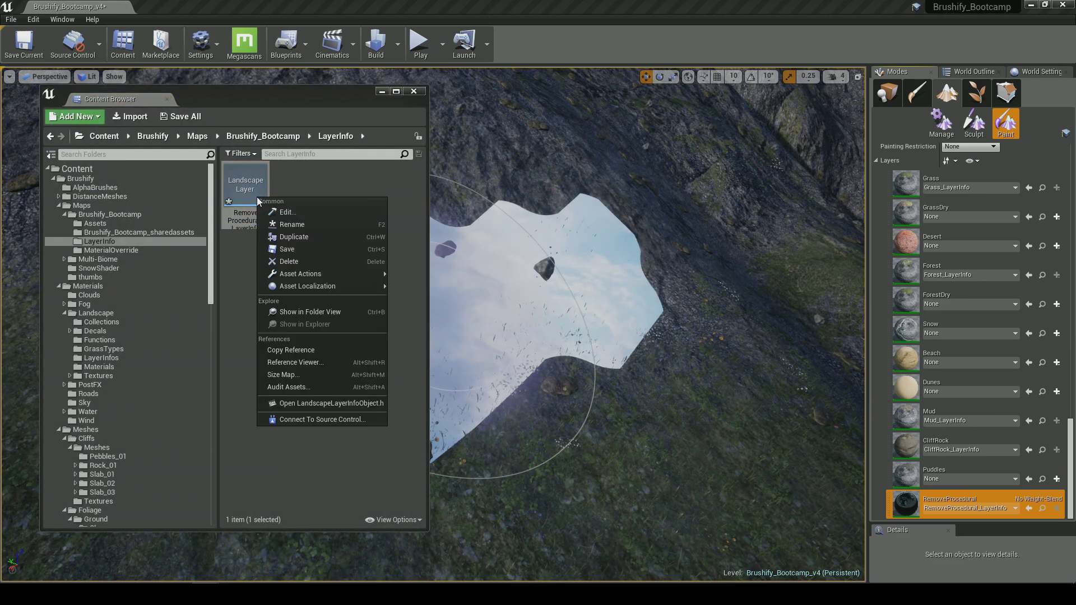
{"action": "left_click", "coordinate": [289, 249]}
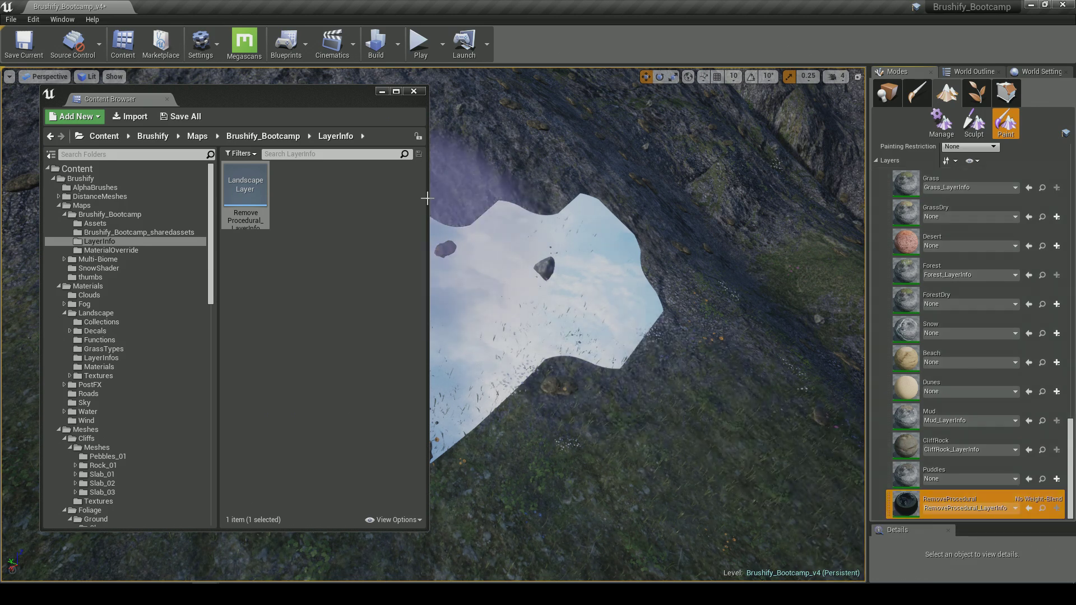
{"action": "left_click", "coordinate": [413, 92]}
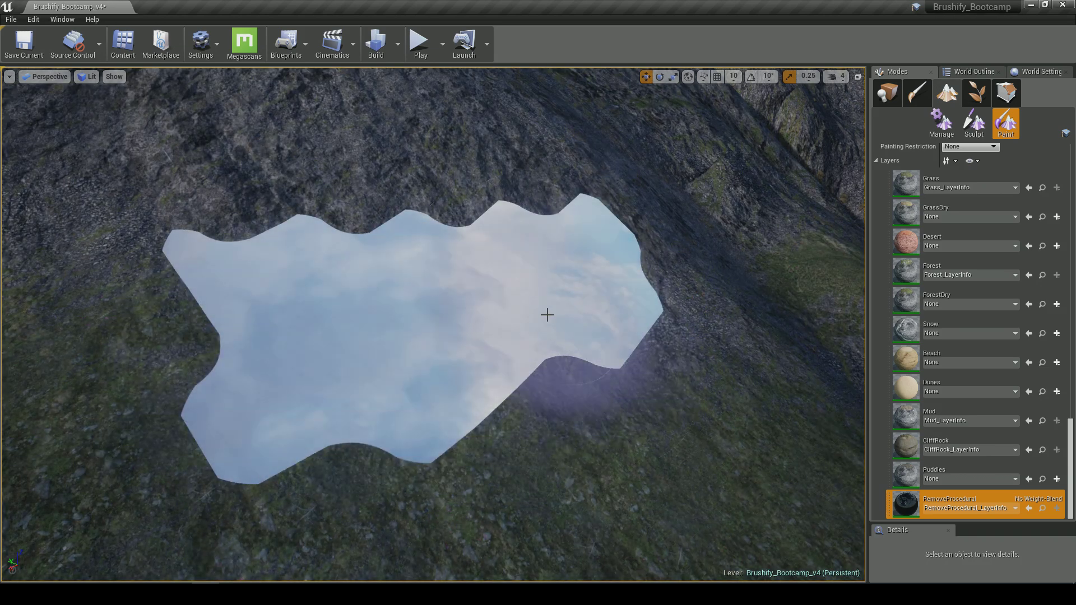
- Paint the RemoveProcedural layer over the flowers and rocks on the grassy slope beside the landscape hole
{"action": "mouse_move", "coordinate": [544, 372]}
{"action": "right_mouse_down"}
{"action": "mouse_move", "coordinate": [533, 325]}
{"action": "mouse_move", "coordinate": [280, 325]}
{"action": "mouse_move", "coordinate": [370, 331]}
{"action": "mouse_move", "coordinate": [378, 319]}
{"action": "right_mouse_up"}
{"action": "key", "text": "s"}
{"action": "key", "text": "d"}
{"action": "key", "text": "a"}
{"action": "right_click_drag", "start_coordinate": [442, 241], "coordinate": [440, 241]}
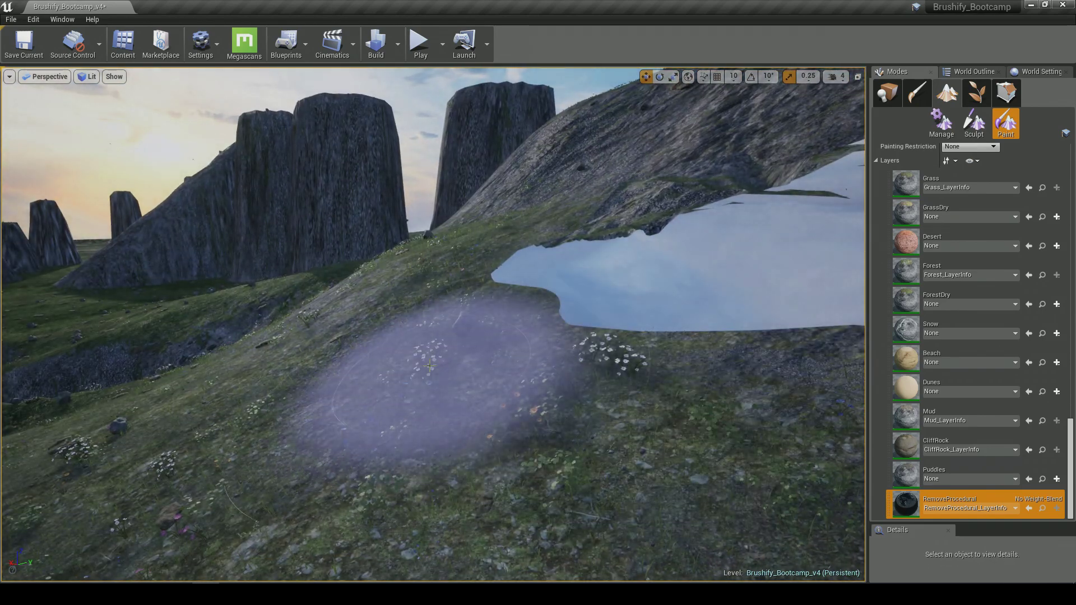
{"action": "mouse_move", "coordinate": [489, 355]}
{"action": "left_mouse_down"}
{"action": "mouse_move", "coordinate": [476, 346]}
{"action": "mouse_move", "coordinate": [675, 252]}
{"action": "left_mouse_up"}
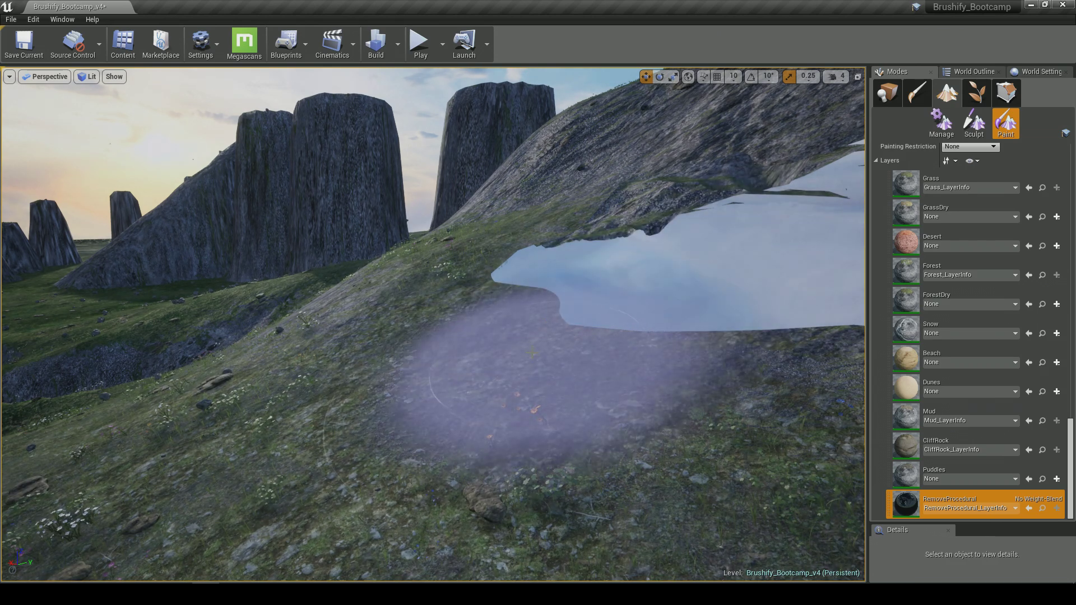
{"action": "left_click_drag", "start_coordinate": [462, 353], "coordinate": [443, 347]}
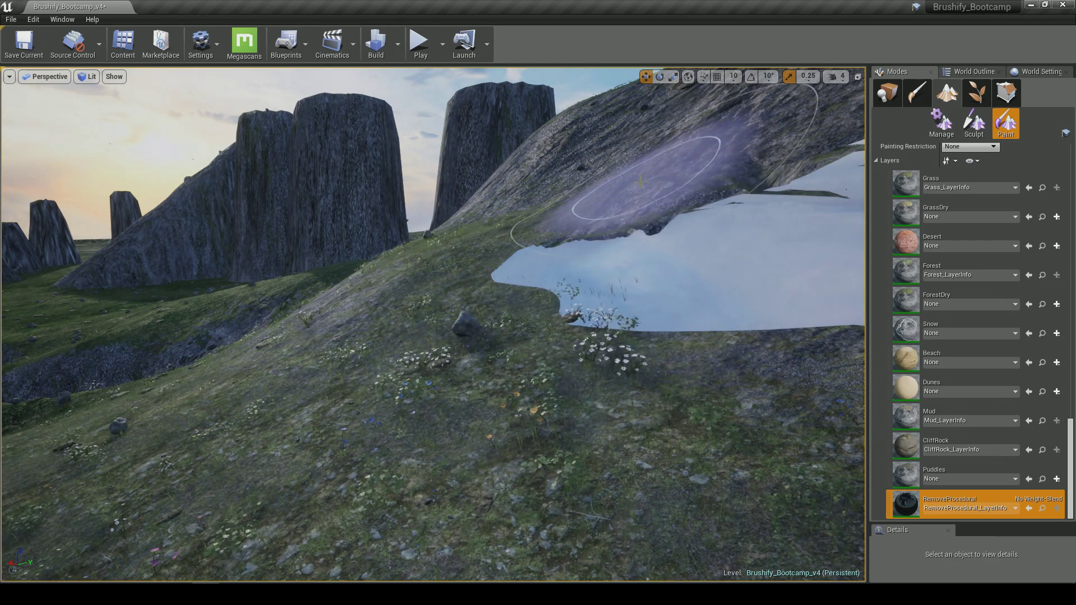
- Select the Forest target layer, and then the Grass target layer in its place
{"action": "mouse_move", "coordinate": [572, 328]}
{"action": "right_mouse_down"}
{"action": "mouse_move", "coordinate": [602, 336]}
{"action": "mouse_move", "coordinate": [607, 321]}
{"action": "right_mouse_up"}
{"action": "scroll", "coordinate": [935, 315], "scroll_direction": "up", "scroll_amount": 3}
{"action": "scroll", "coordinate": [935, 317], "scroll_direction": "up", "scroll_amount": 3}
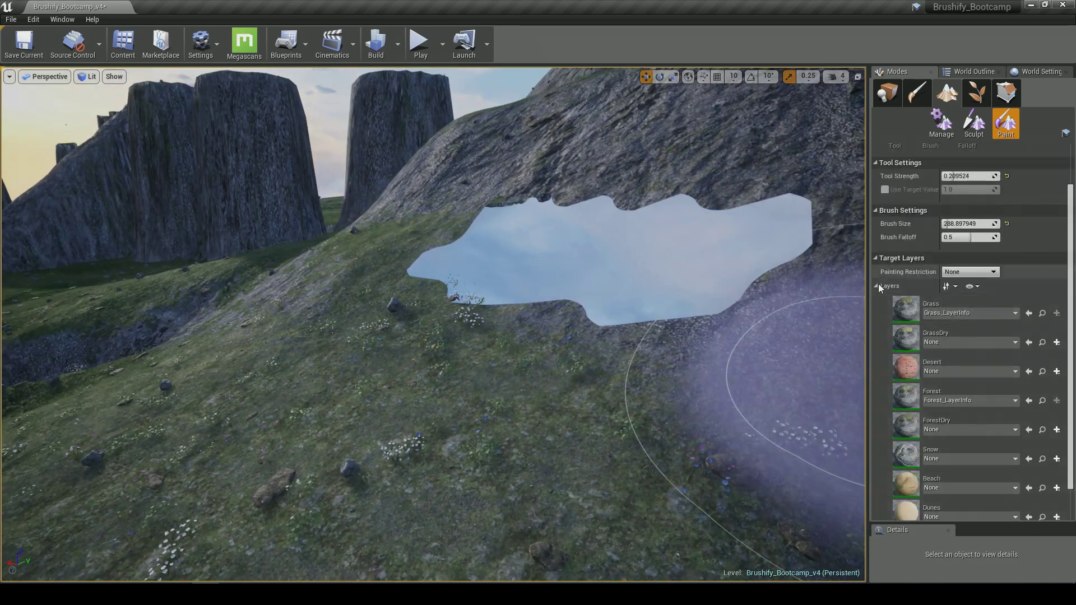
{"action": "left_click", "coordinate": [909, 393]}
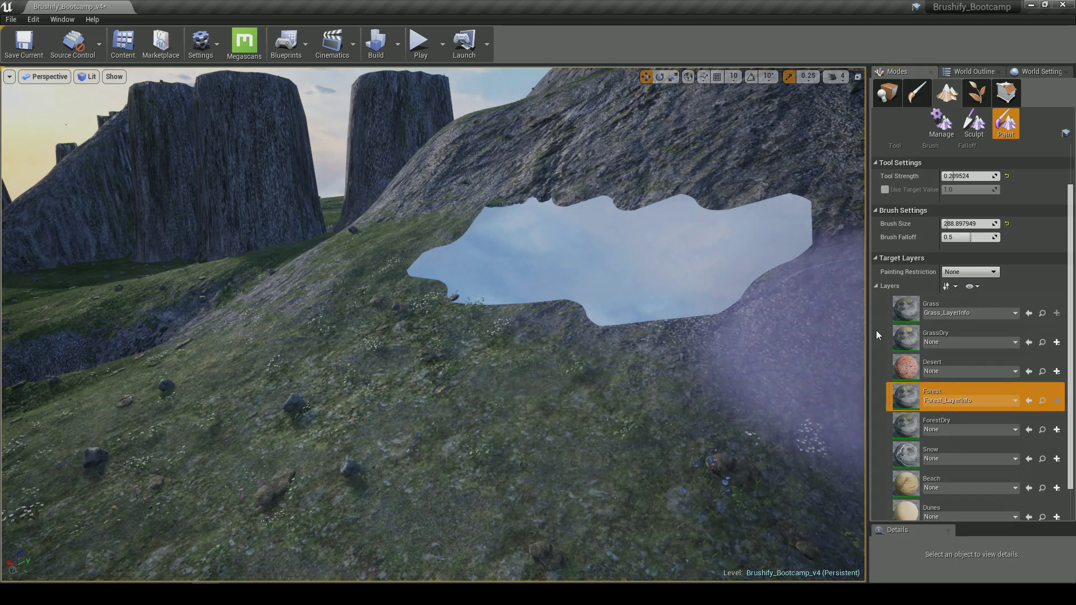
{"action": "left_click", "coordinate": [931, 307]}
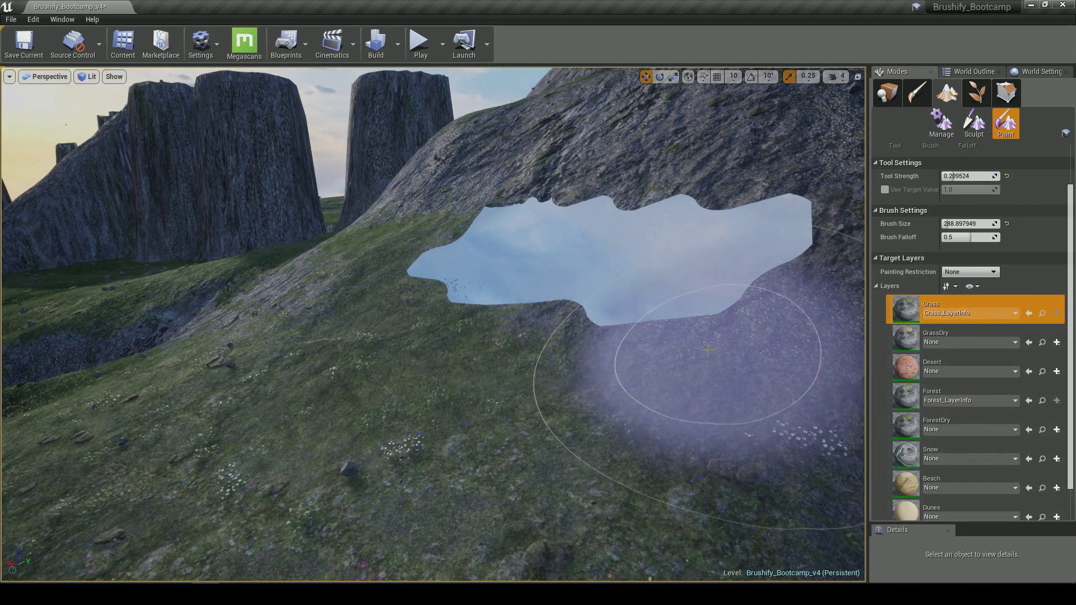
- Reselect the RemoveProcedural layer and paint out the remaining plants at the narrow grassy end of the hole
{"action": "key", "text": "w"}
{"action": "right_click_drag", "start_coordinate": [706, 350], "coordinate": [706, 349]}
{"action": "scroll", "coordinate": [930, 357], "scroll_direction": "down", "scroll_amount": 6}
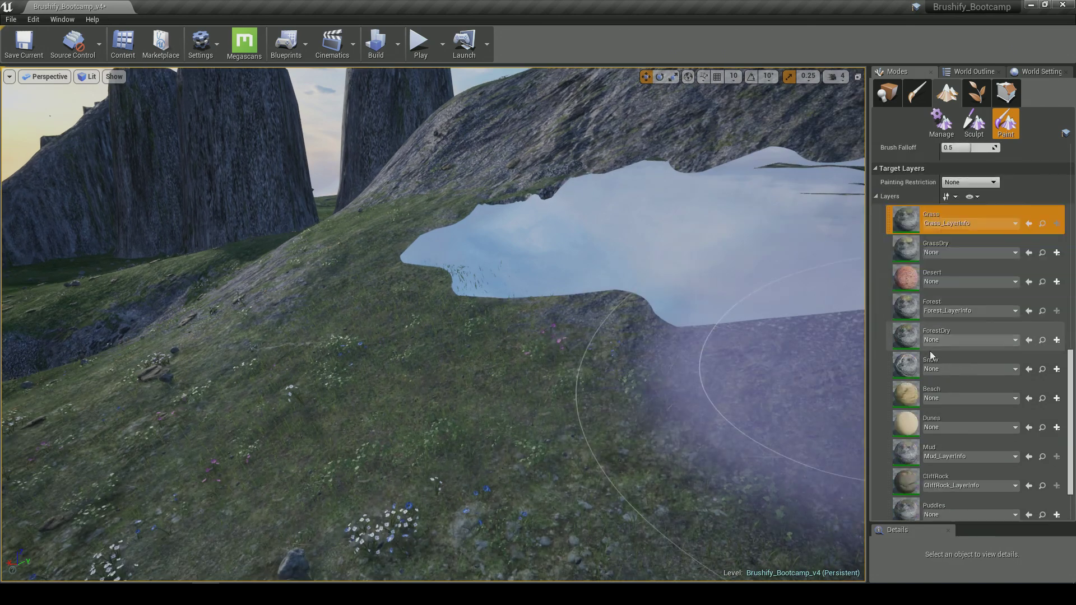
{"action": "left_click", "coordinate": [952, 503]}
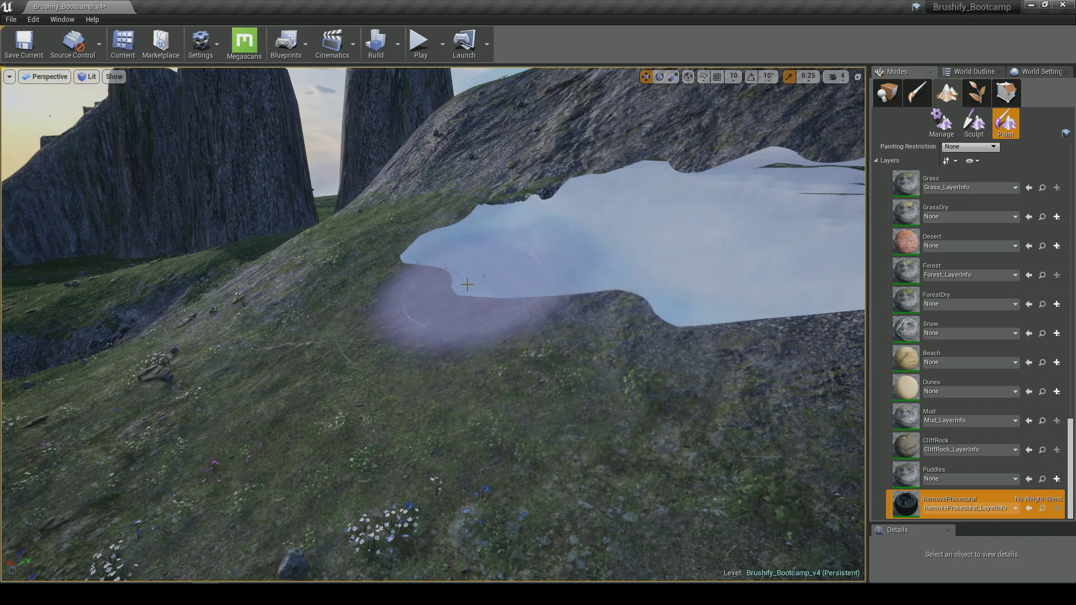
{"action": "left_click_drag", "start_coordinate": [473, 288], "coordinate": [443, 279]}
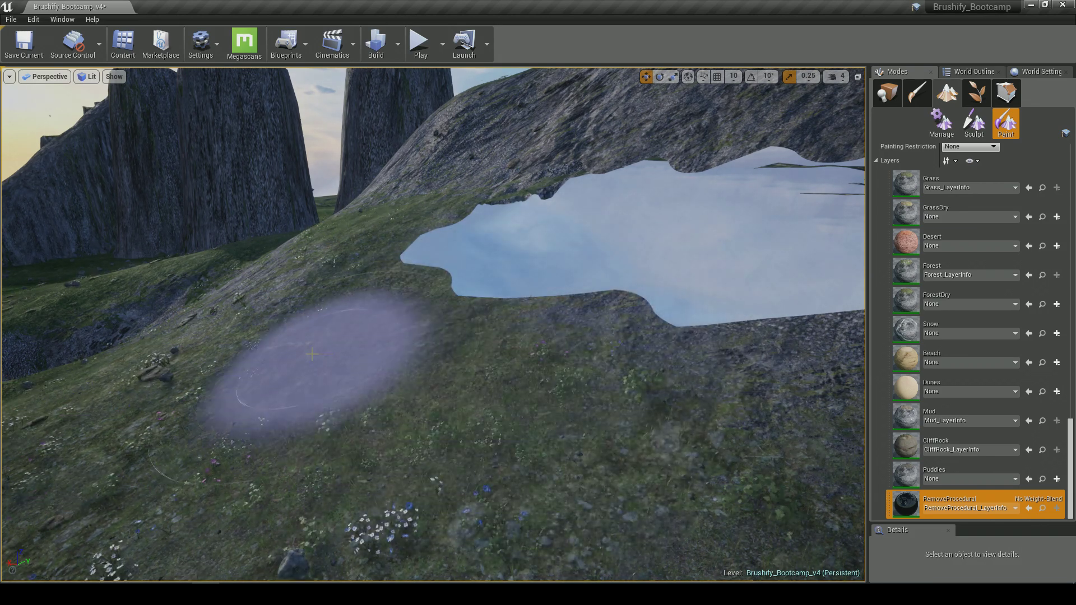
{"action": "mouse_move", "coordinate": [591, 382]}
{"action": "right_mouse_down"}
{"action": "mouse_move", "coordinate": [644, 417]}
{"action": "mouse_move", "coordinate": [697, 423]}
{"action": "right_mouse_up"}
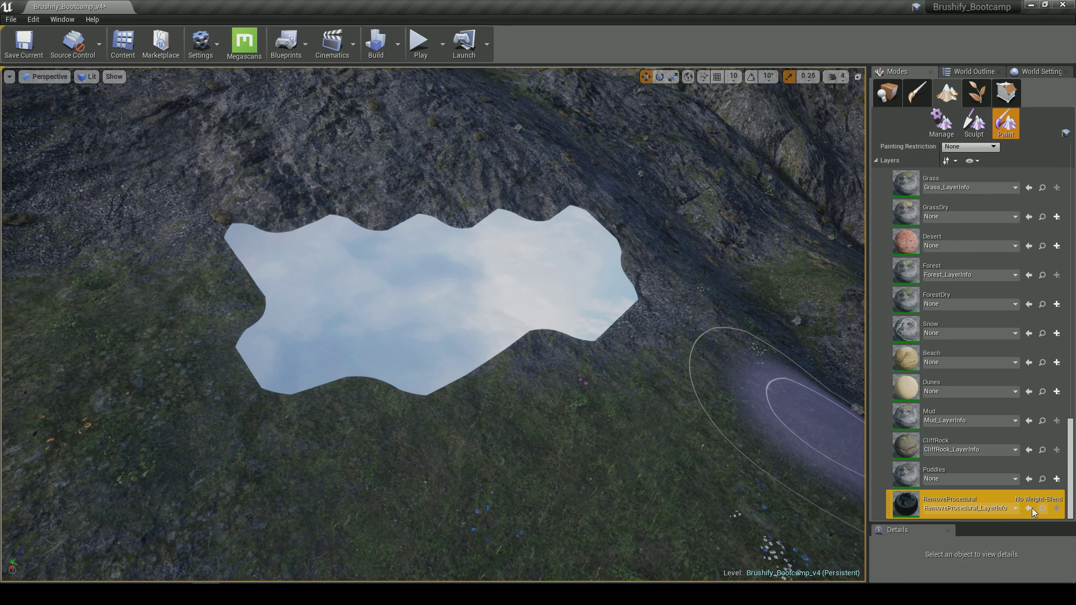
- Locate the RemoveProcedural_LayerInfo asset assigned to the layer and force delete it
{"action": "left_click", "coordinate": [1003, 509]}
{"action": "left_click", "coordinate": [1003, 509]}
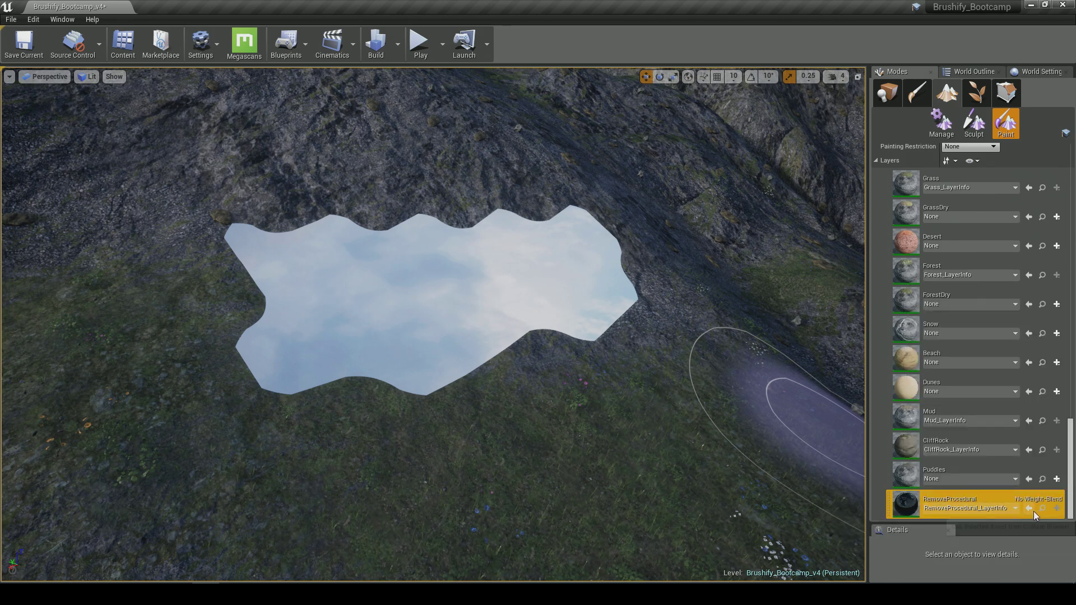
{"action": "left_click", "coordinate": [1041, 508]}
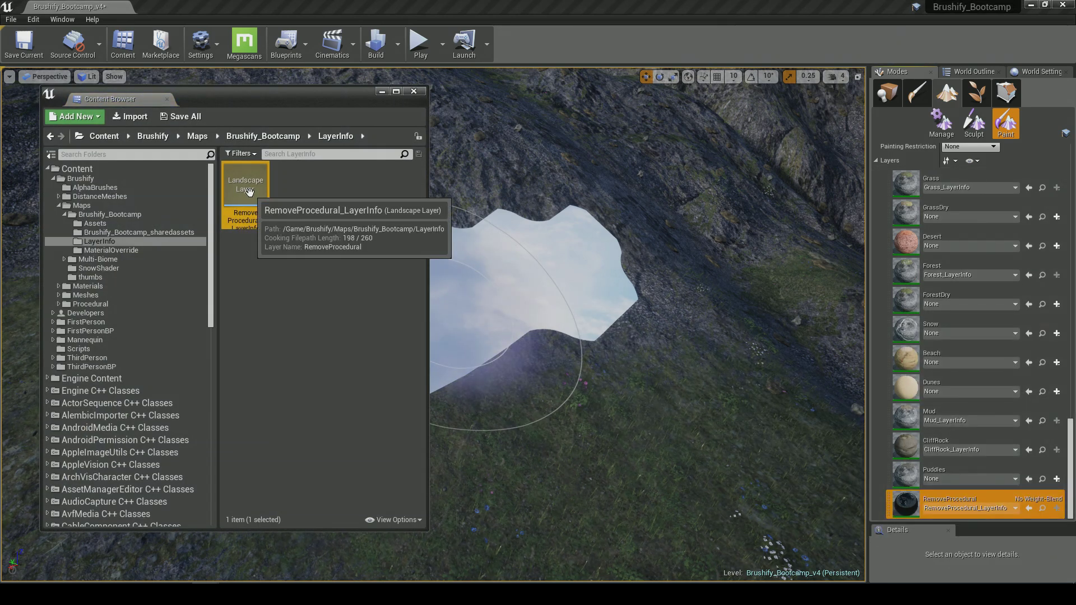
{"action": "key", "text": "Delete"}
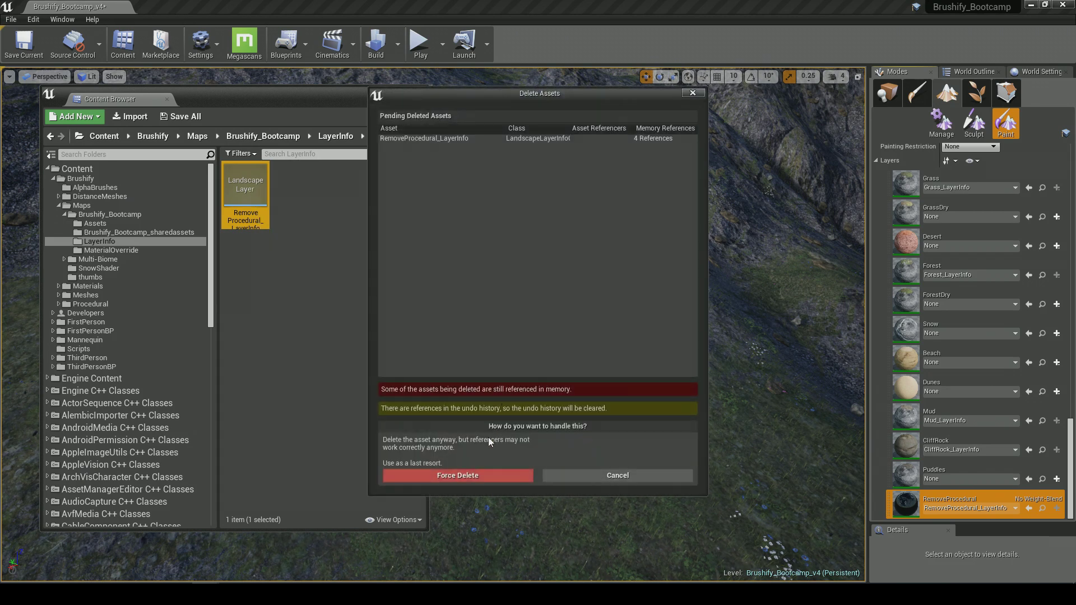
{"action": "left_click", "coordinate": [476, 469]}
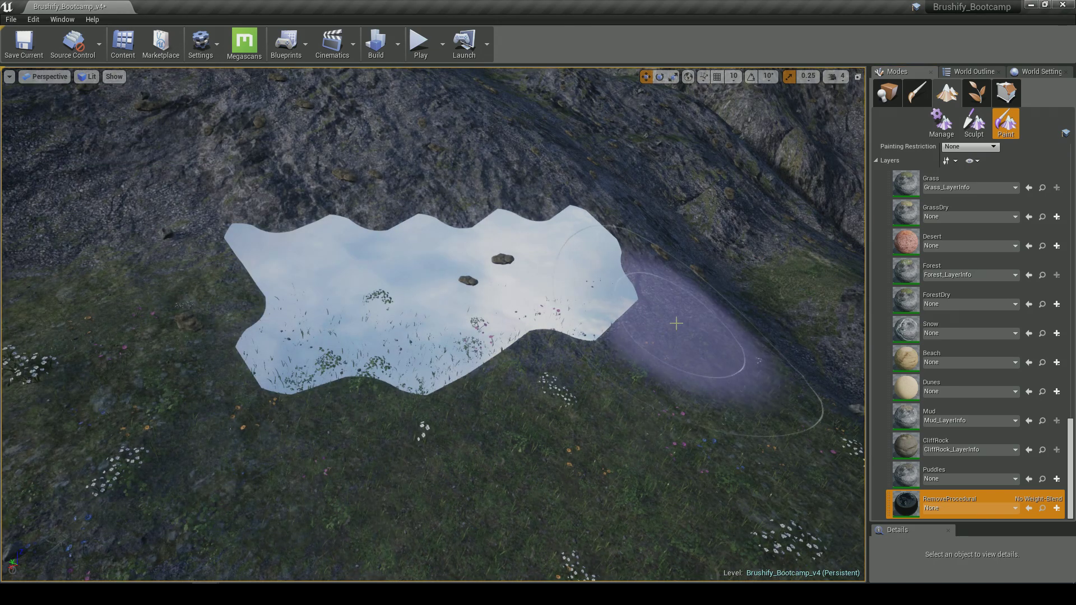
- Create a weight-blended RemoveProcedural_LayerInfo in the LayerInfo folder, save the asset and close the Content Browser
{"action": "mouse_move", "coordinate": [676, 331]}
{"action": "right_mouse_down"}
{"action": "mouse_move", "coordinate": [677, 291]}
{"action": "mouse_move", "coordinate": [684, 348]}
{"action": "right_mouse_up"}
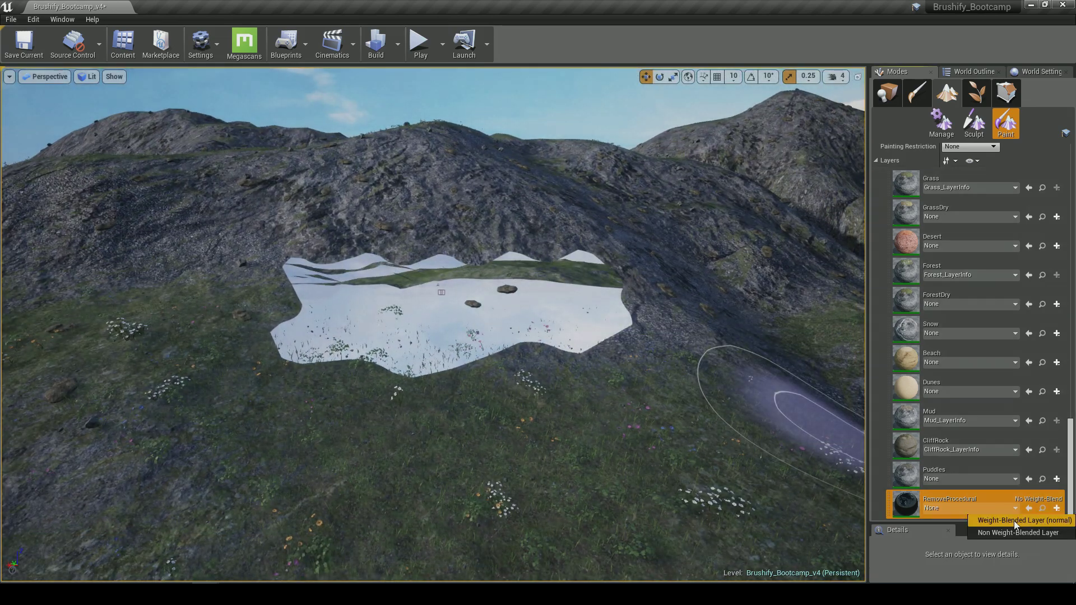
{"action": "left_click", "coordinate": [1013, 520]}
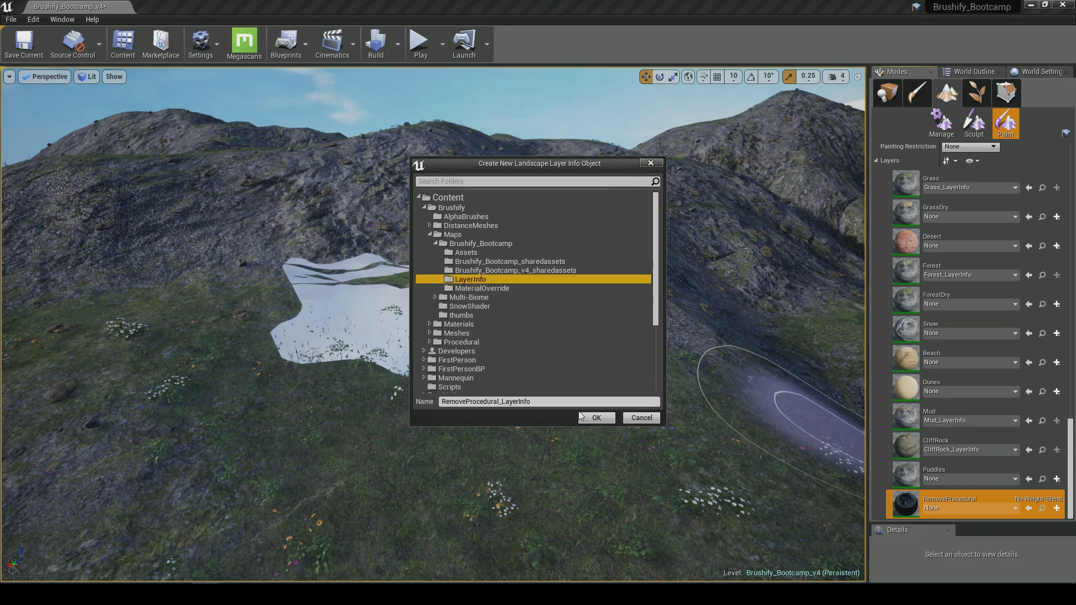
{"action": "left_click", "coordinate": [597, 417]}
{"action": "right_click", "coordinate": [248, 212]}
{"action": "left_click", "coordinate": [314, 263]}
{"action": "left_click", "coordinate": [414, 92]}
- Paint a patch of the weight-blended RemoveProcedural layer on the grassy slope below the hole
{"action": "mouse_move", "coordinate": [487, 280]}
{"action": "right_mouse_down"}
{"action": "mouse_move", "coordinate": [559, 336]}
{"action": "mouse_move", "coordinate": [487, 343]}
{"action": "right_mouse_up"}
{"action": "left_click_drag", "start_coordinate": [412, 318], "coordinate": [434, 322]}
{"action": "mouse_move", "coordinate": [634, 341]}
{"action": "right_mouse_down"}
{"action": "mouse_move", "coordinate": [694, 340]}
{"action": "mouse_move", "coordinate": [638, 338]}
{"action": "right_mouse_up"}
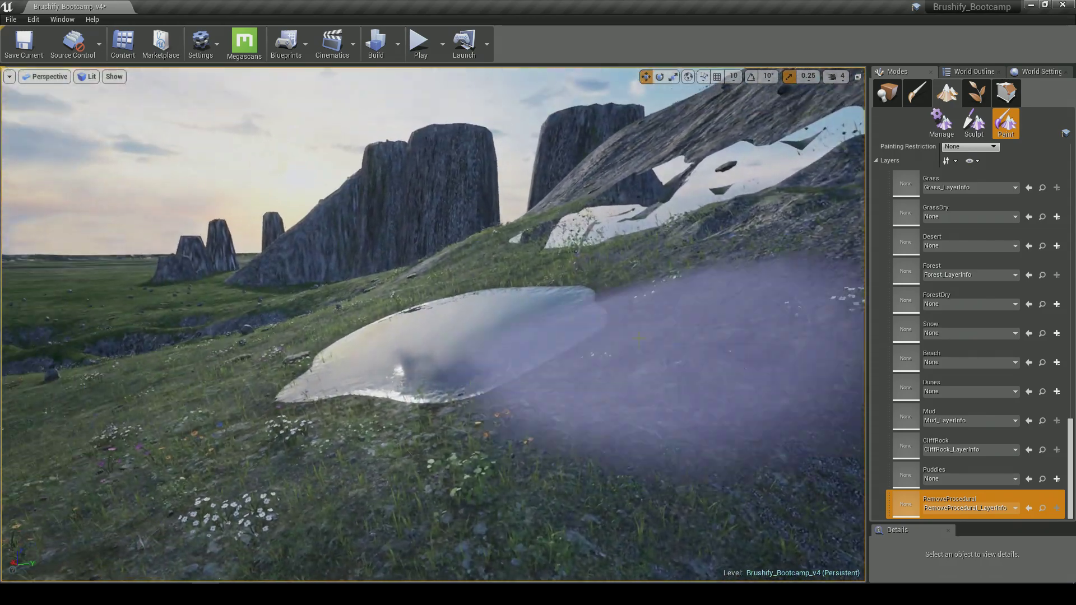
{"action": "key", "text": "w"}
- Play the level and walk the character around the painted patch to examine its surface from several angles, then stop playing
{"action": "left_click", "coordinate": [423, 45]}
{"action": "key", "text": "a"}
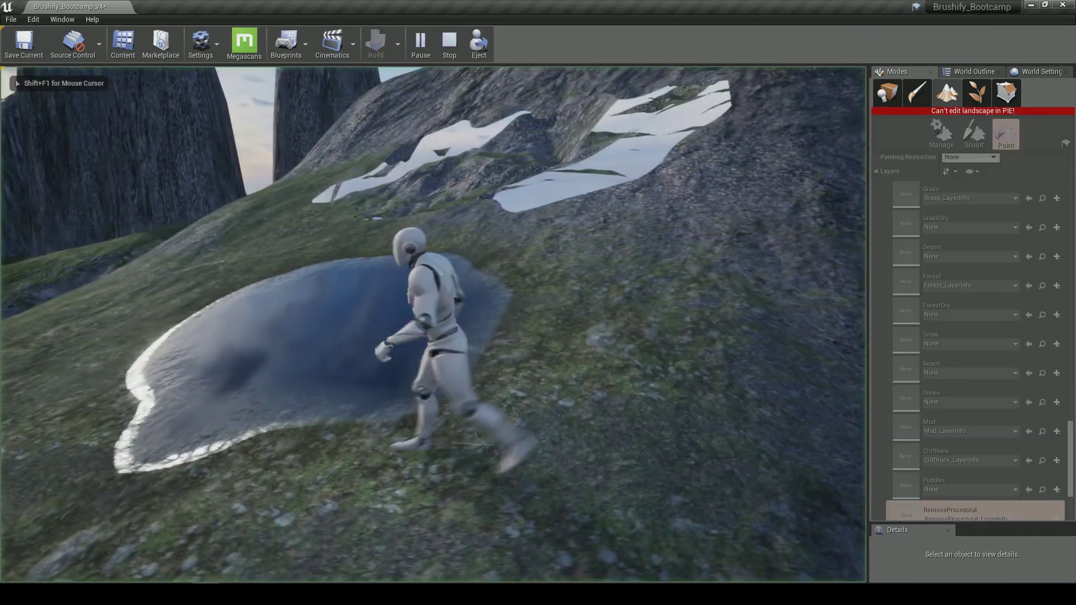
{"action": "key", "text": "w"}
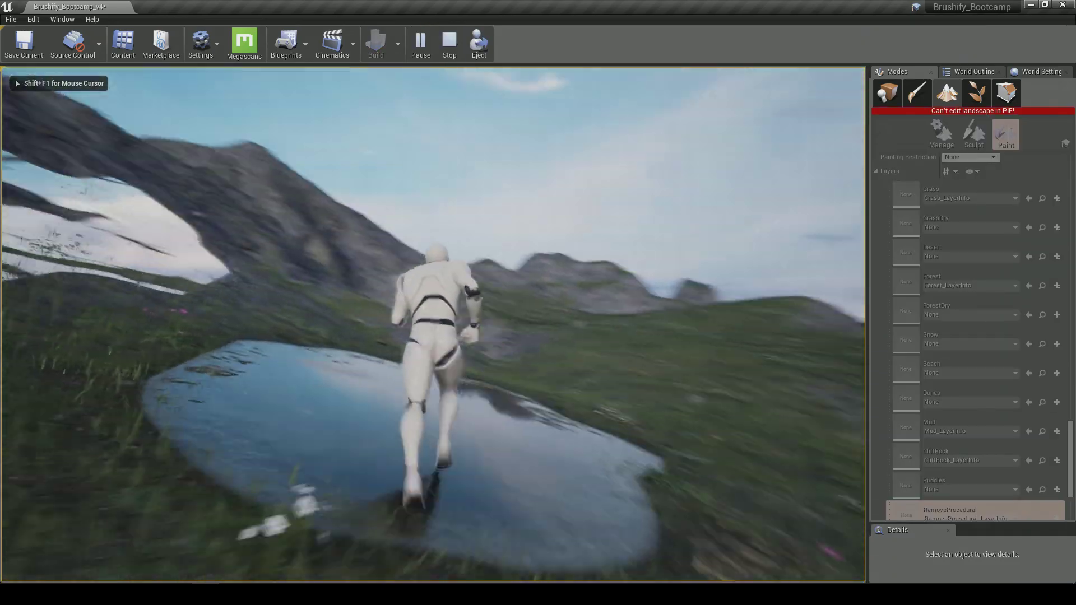
{"action": "key", "text": "d"}
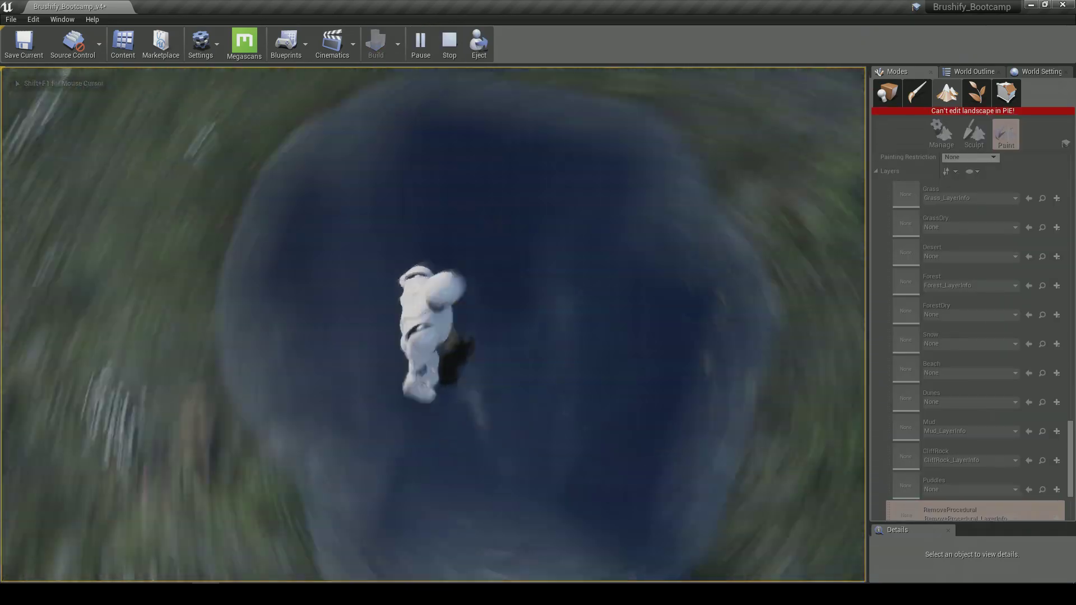
{"action": "key", "text": "s"}
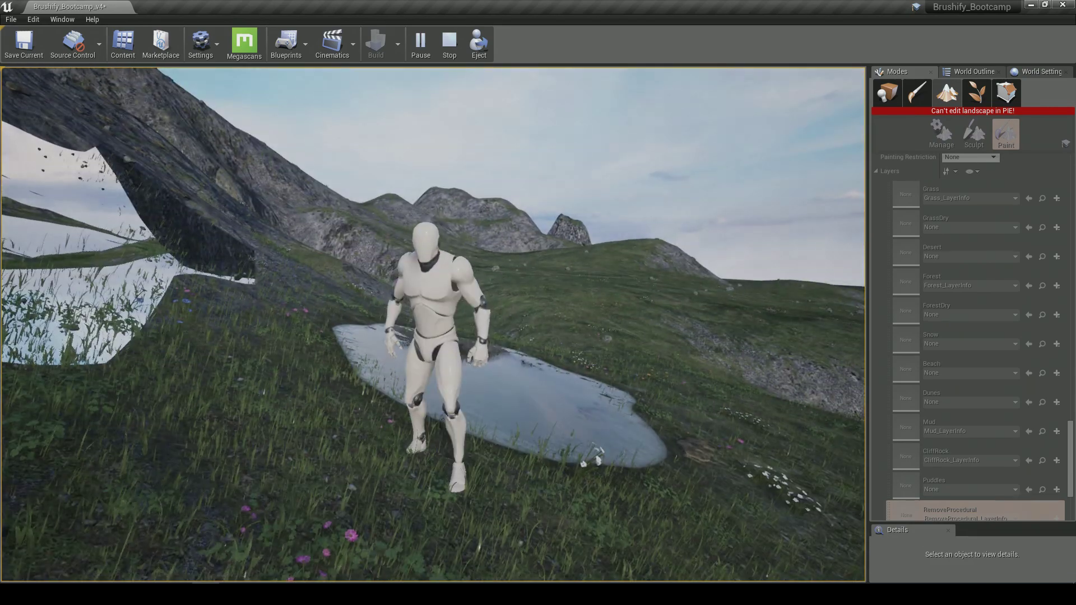
{"action": "key", "text": "w"}
{"action": "key", "text": "s"}
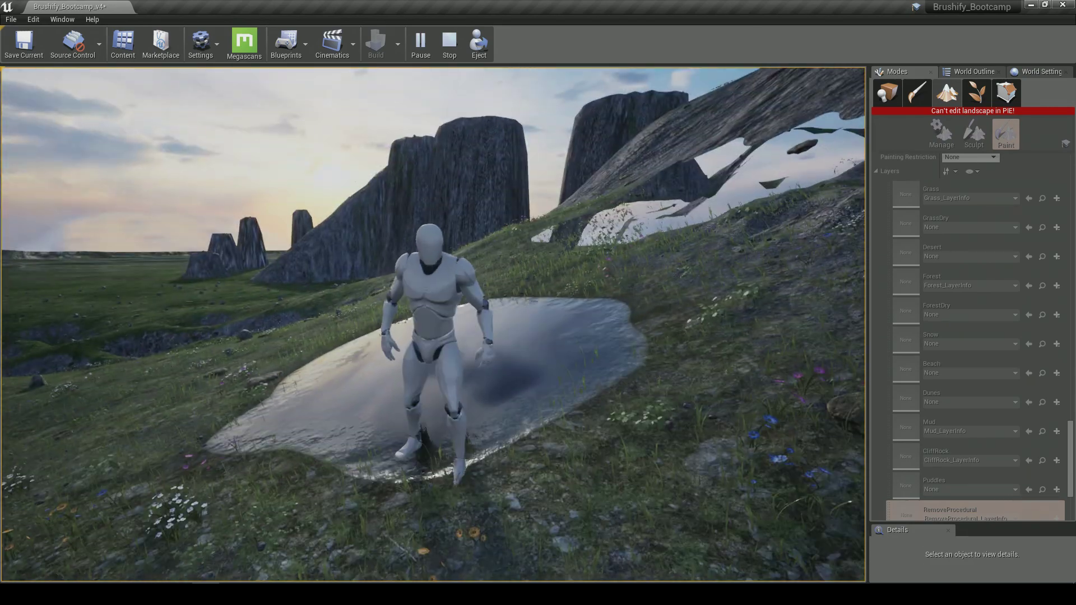
{"action": "key", "text": "a"}
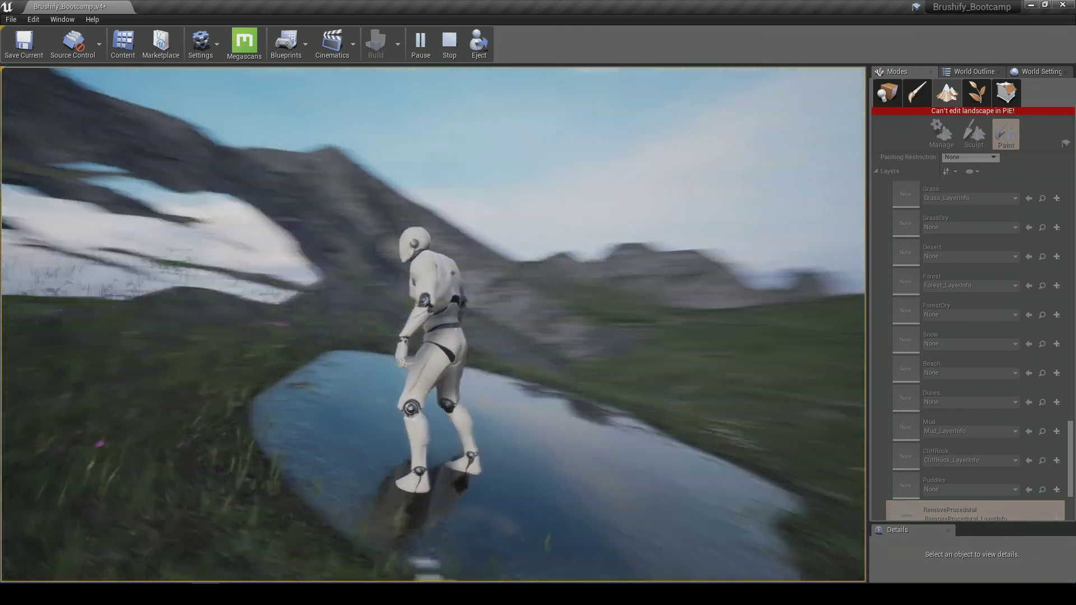
{"action": "key", "text": "d"}
{"action": "key", "text": "a"}
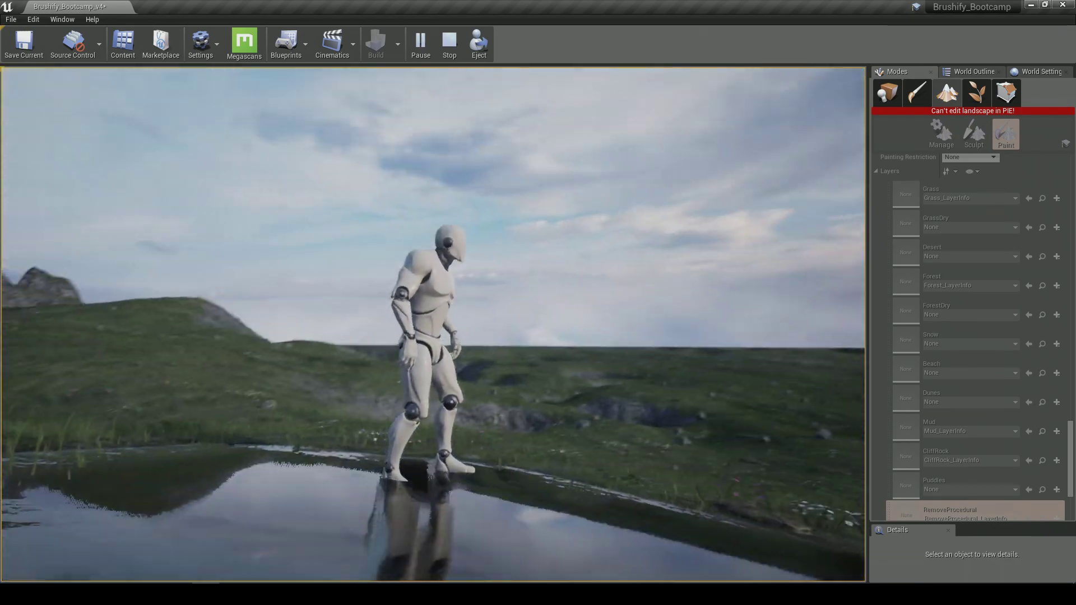
{"action": "key", "text": "w"}
{"action": "key", "text": "d"}
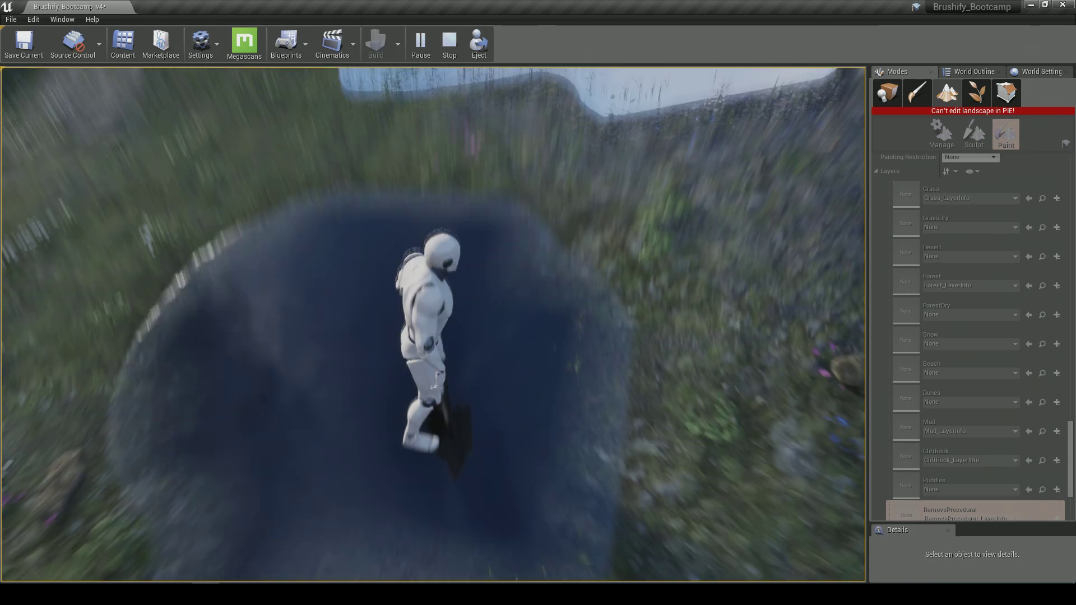
{"action": "key", "text": "Escape"}
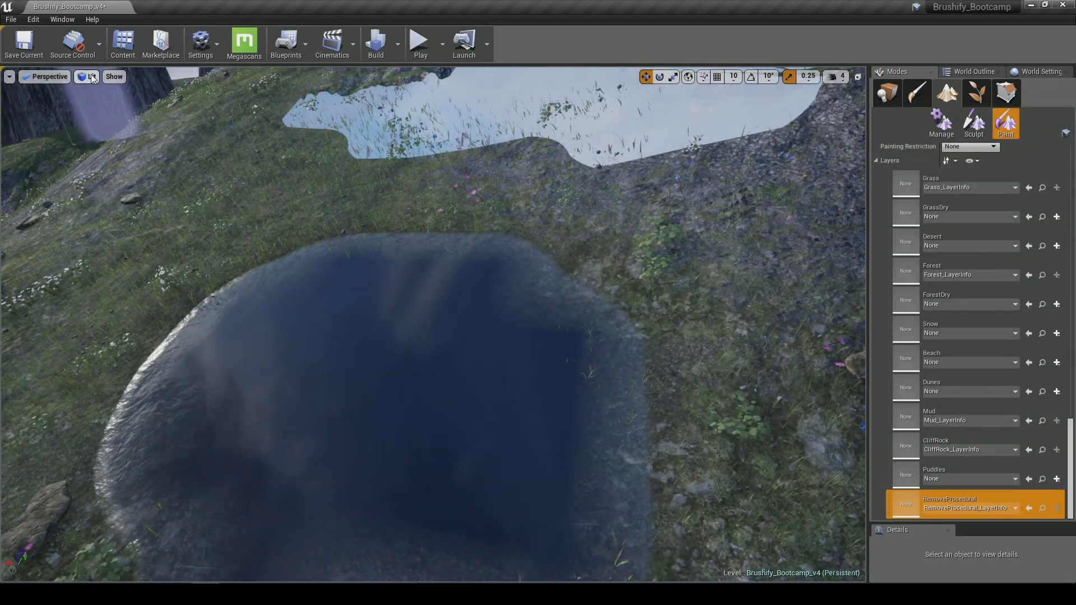
- Examine the painted patch in the Base Color view and another buffer visualization, then return the viewport to Lit
{"action": "left_click", "coordinate": [92, 78]}
{"action": "mouse_move", "coordinate": [145, 224]}
{"action": "left_click", "coordinate": [216, 245]}
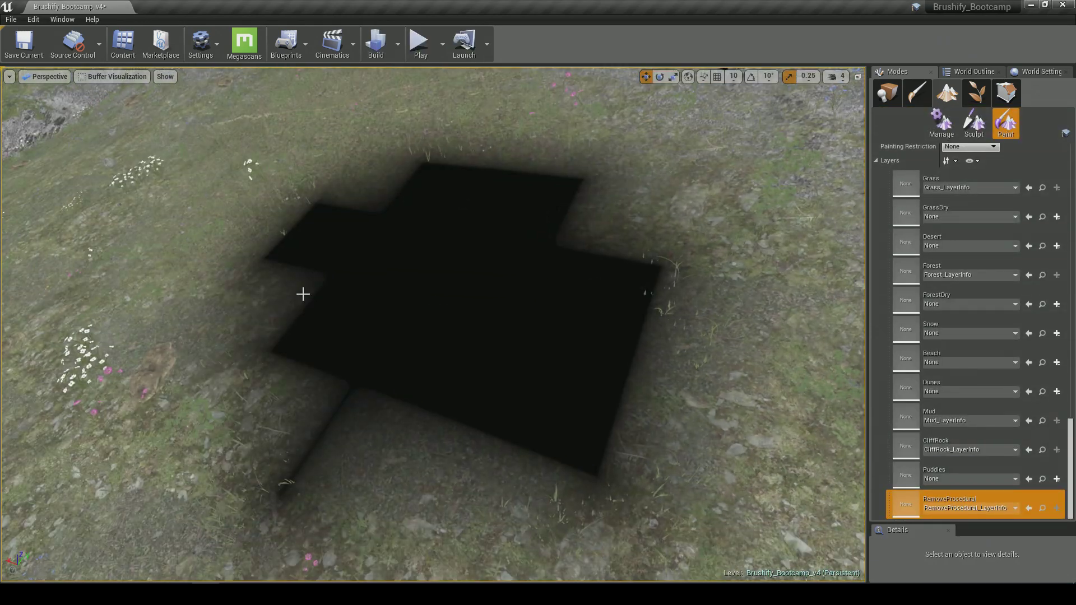
{"action": "left_click", "coordinate": [120, 76]}
{"action": "mouse_move", "coordinate": [138, 220]}
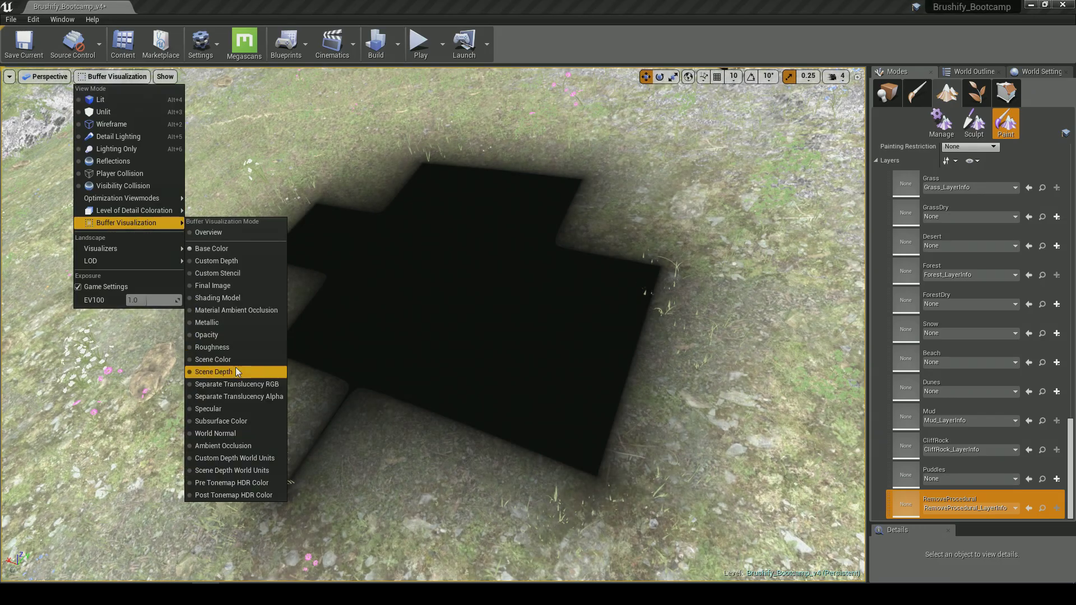
{"action": "left_click", "coordinate": [237, 364]}
{"action": "left_click", "coordinate": [117, 75]}
{"action": "left_click", "coordinate": [121, 91]}
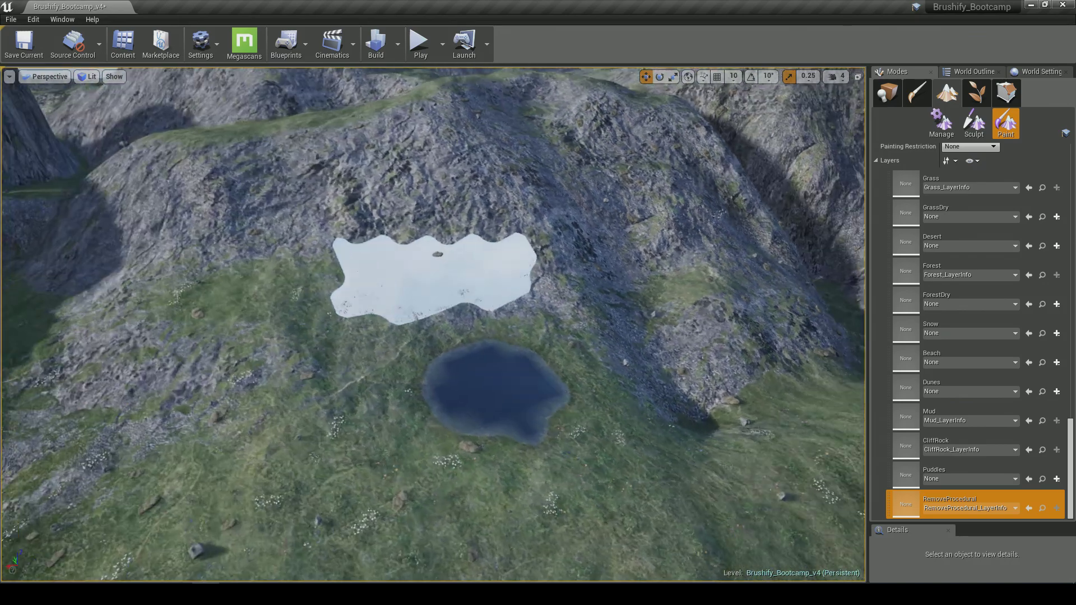
- Force delete the weight-blended RemoveProcedural_LayerInfo asset from the LayerInfo folder
{"action": "right_click_drag", "start_coordinate": [560, 347], "coordinate": [610, 320]}
{"action": "key", "text": "w"}
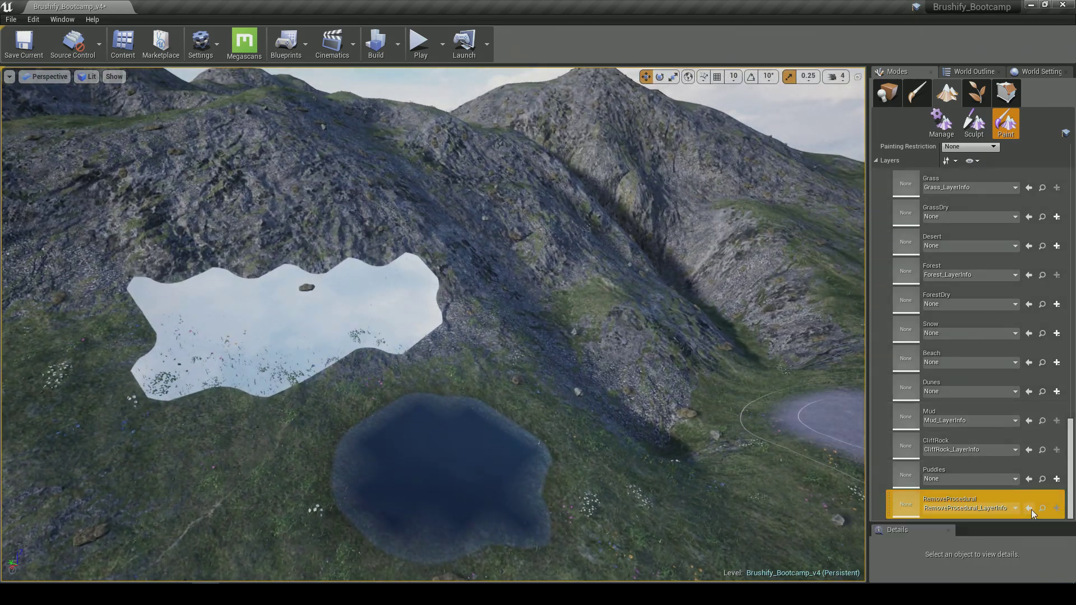
{"action": "left_click", "coordinate": [1042, 508]}
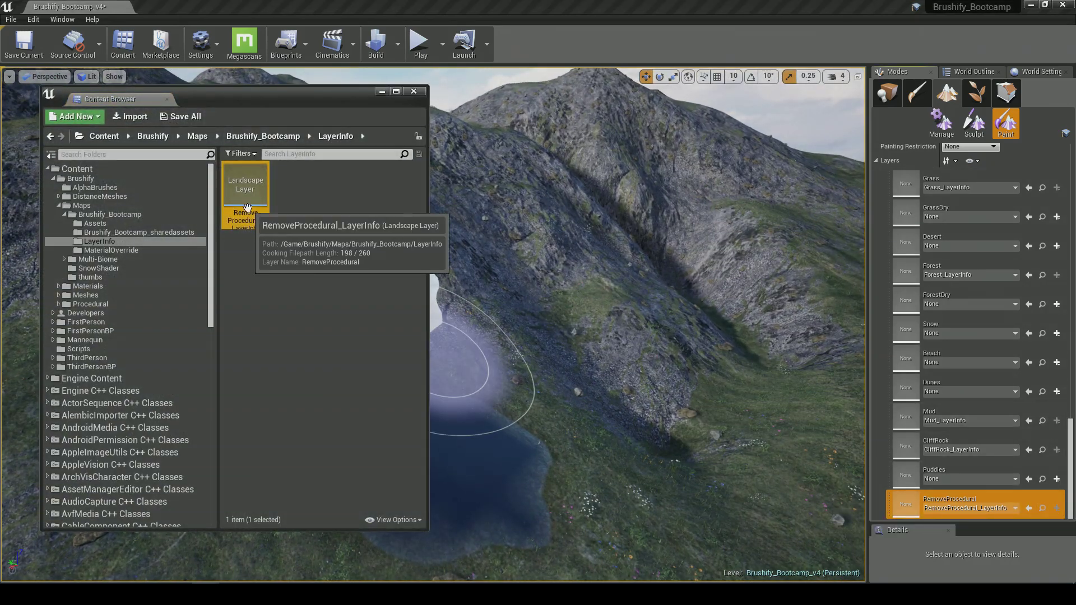
{"action": "key", "text": "Delete"}
{"action": "left_click", "coordinate": [435, 474]}
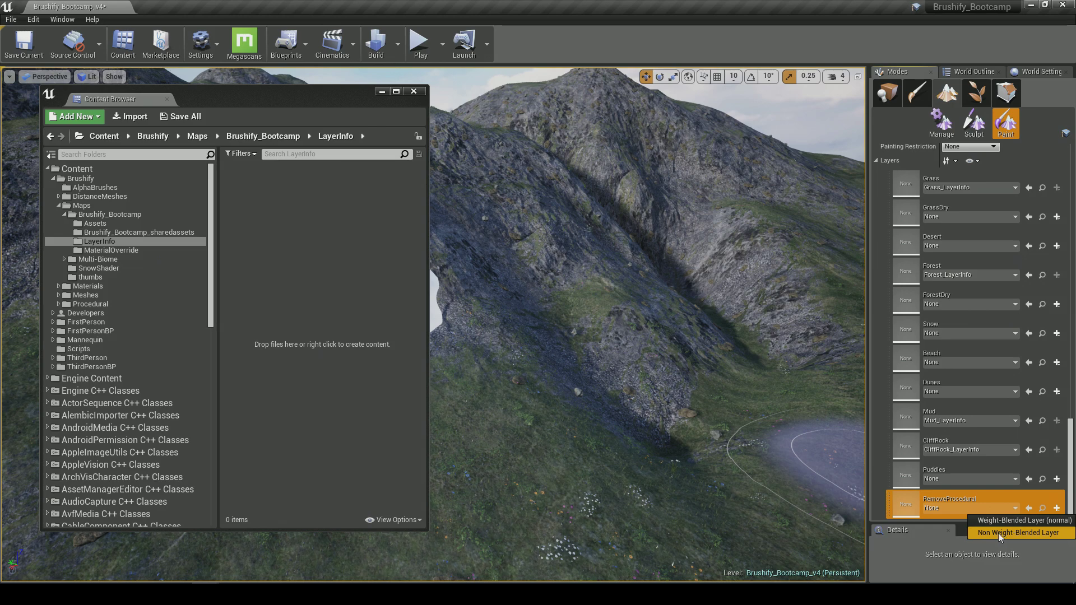
- Create a non weight-blended RemoveProcedural_LayerInfo in the LayerInfo folder, save the asset and close the Content Browser
{"action": "left_click", "coordinate": [997, 533]}
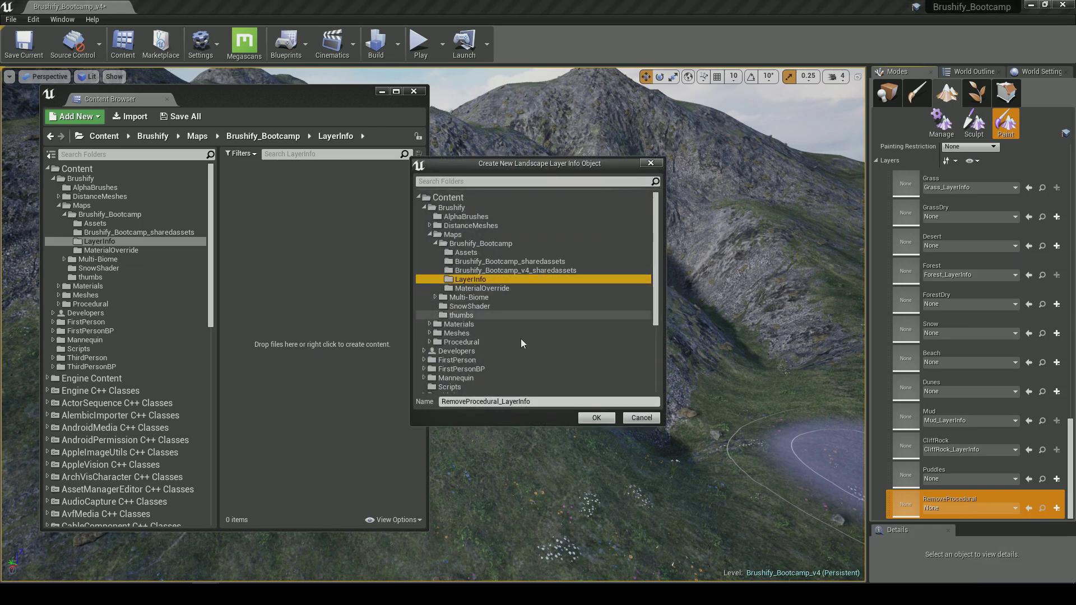
{"action": "left_click", "coordinate": [596, 417]}
{"action": "right_click", "coordinate": [231, 211]}
{"action": "left_click", "coordinate": [280, 277]}
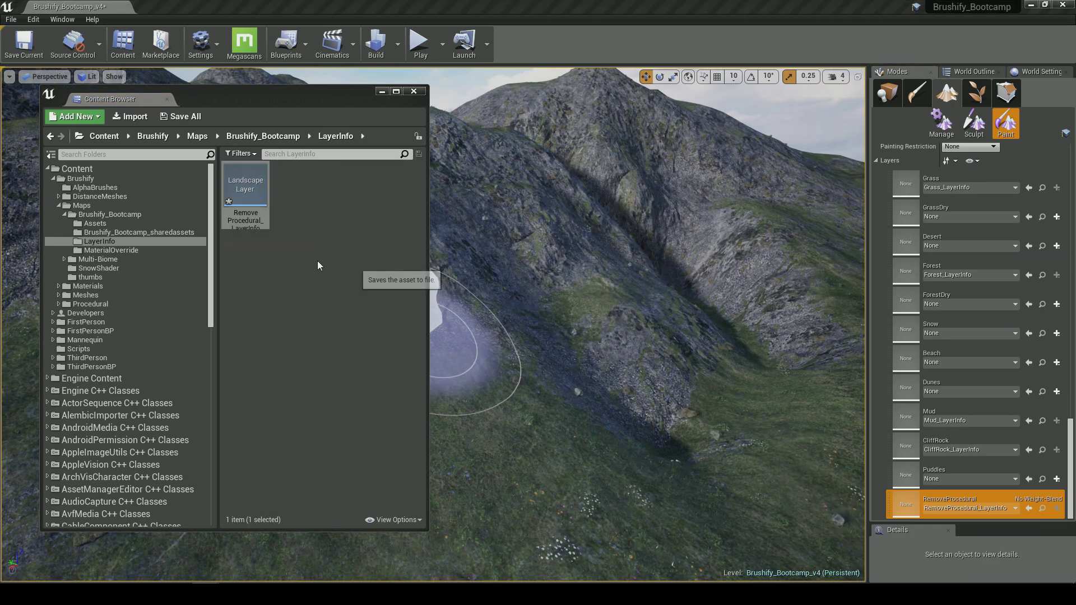
{"action": "left_click", "coordinate": [415, 91]}
- Paint the RemoveProcedural layer along the landscape hole to clear the foliage and small rocks from it
{"action": "right_click_drag", "start_coordinate": [429, 236], "coordinate": [392, 246]}
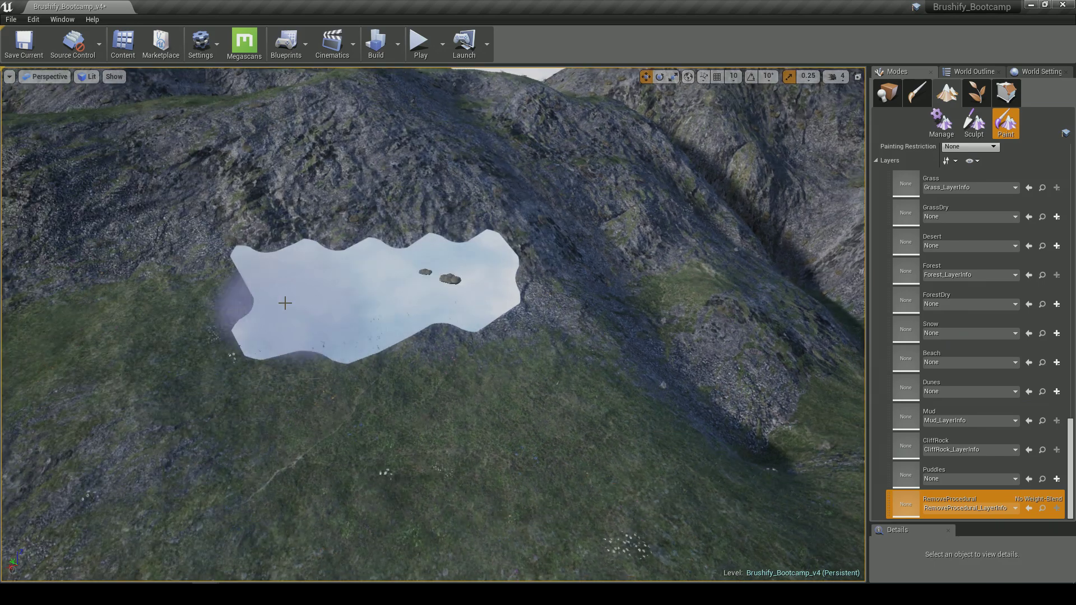
{"action": "mouse_move", "coordinate": [291, 295]}
{"action": "left_mouse_down"}
{"action": "mouse_move", "coordinate": [323, 308]}
{"action": "mouse_move", "coordinate": [481, 282]}
{"action": "left_mouse_up"}
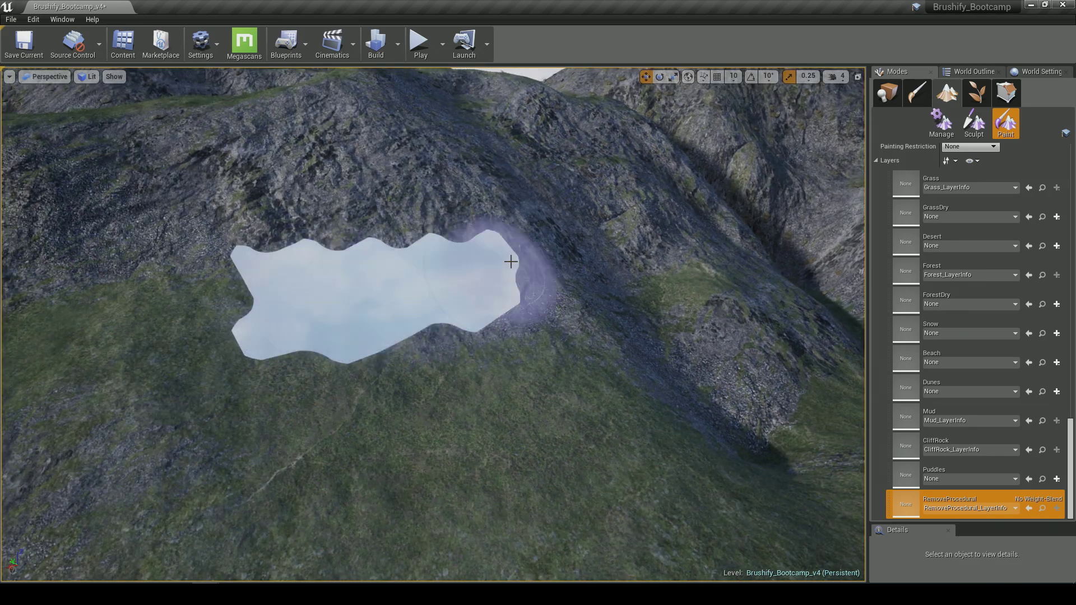
{"action": "key", "text": "w"}
{"action": "right_click_drag", "start_coordinate": [529, 320], "coordinate": [348, 303]}
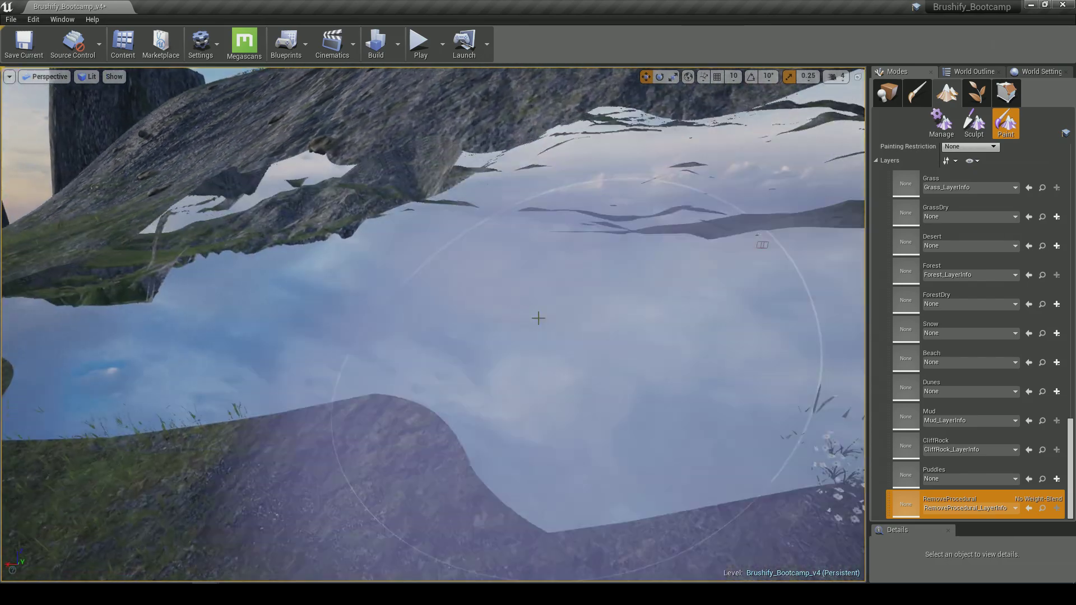
- Play the level, run and jump the character into the landscape hole, then stop playing
{"action": "left_click", "coordinate": [420, 42]}
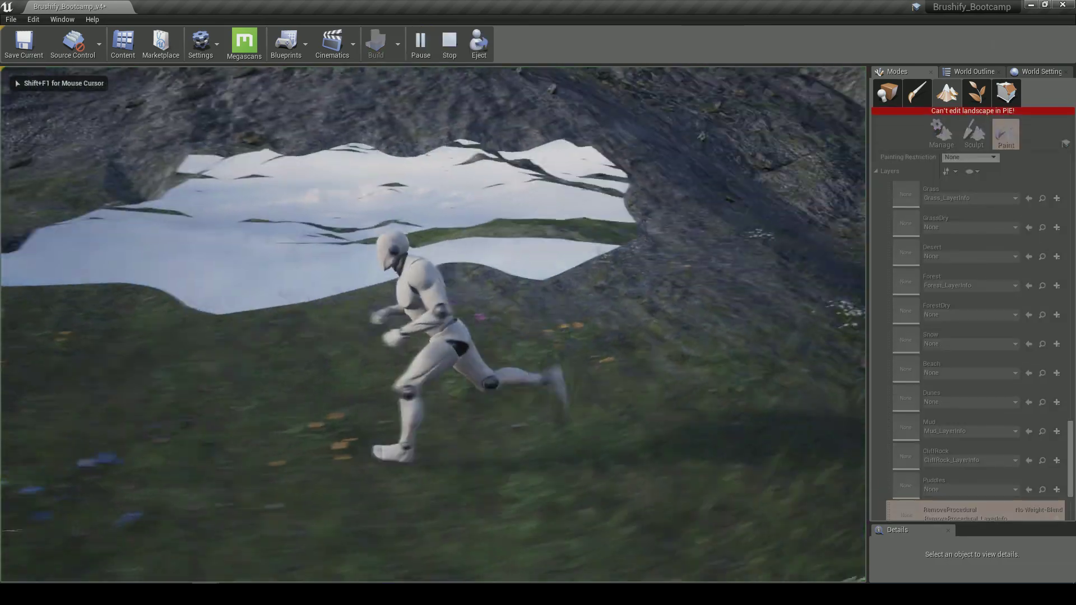
{"action": "key", "text": "w"}
{"action": "key", "text": "space"}
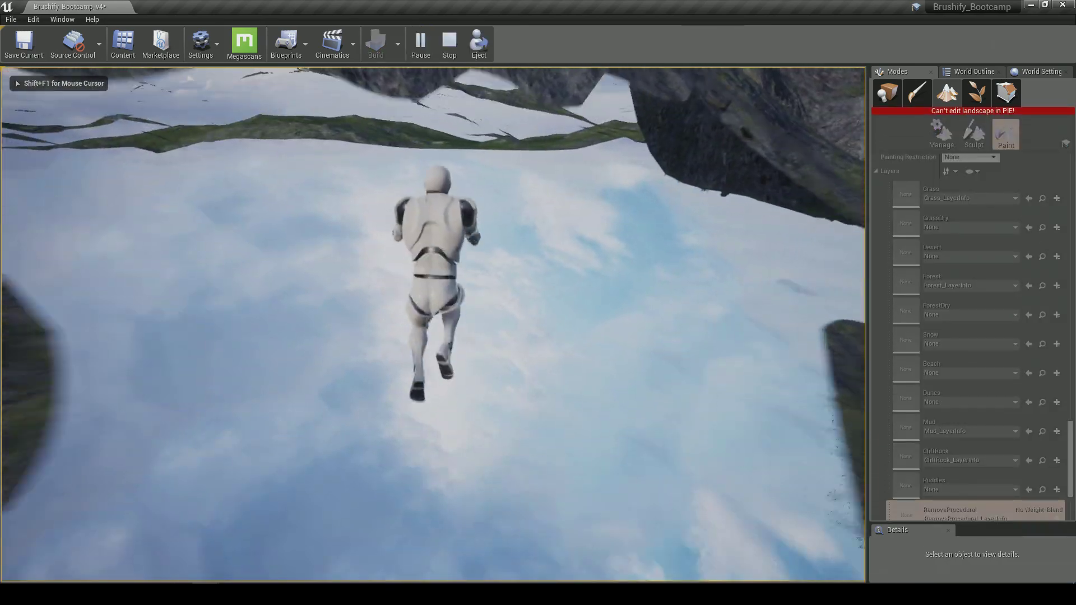
{"action": "key", "text": "Escape"}
- Switch from landscape painting to Place mode and bring up the Content Browser clear of the hole's near edge
{"action": "right_click_drag", "start_coordinate": [516, 230], "coordinate": [415, 269]}
{"action": "key", "text": "w"}
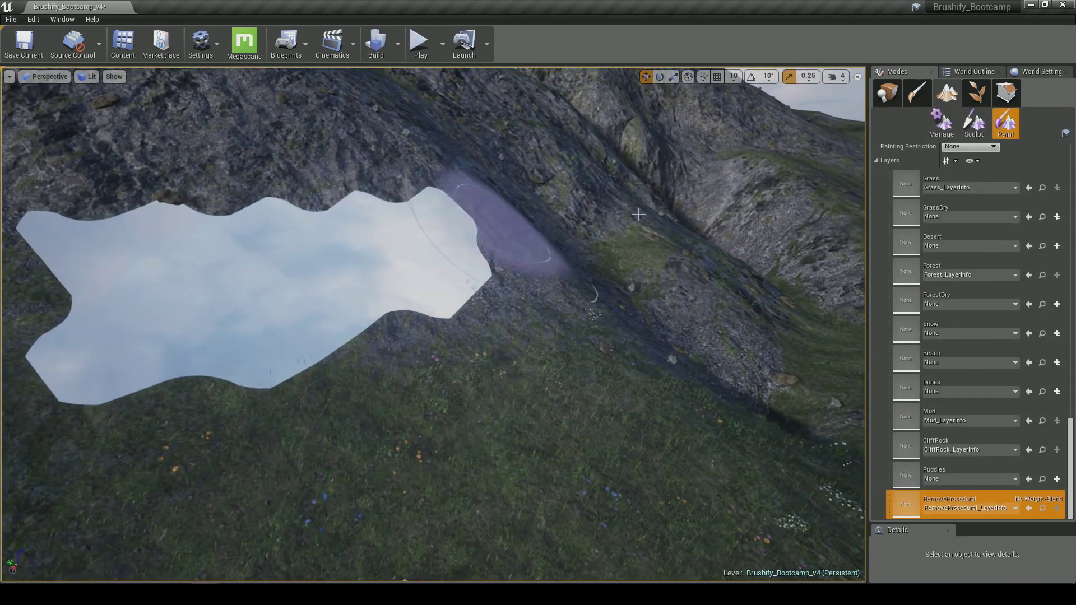
{"action": "left_click", "coordinate": [897, 96]}
{"action": "left_click", "coordinate": [122, 50]}
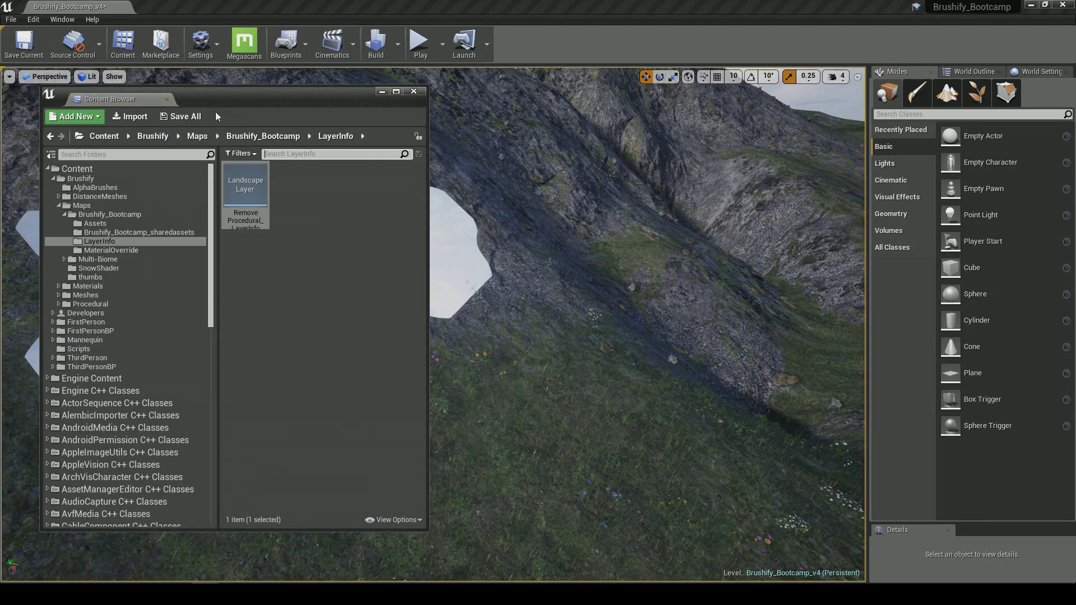
{"action": "left_click_drag", "start_coordinate": [215, 112], "coordinate": [553, 141]}
- Place the S_Rock_01 mesh from Brushify/Meshes/Cliffs/Meshes/Rock_01 at the hole's lower-left edge and minimize the Content Browser
{"action": "left_click", "coordinate": [423, 304]}
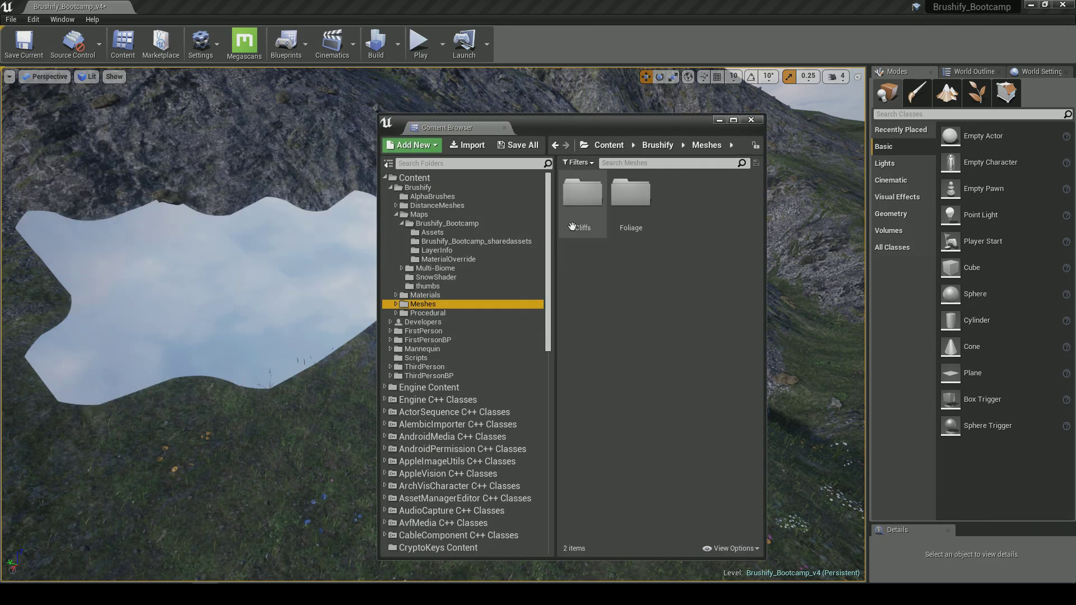
{"action": "double_click", "coordinate": [572, 226]}
{"action": "double_click", "coordinate": [594, 240]}
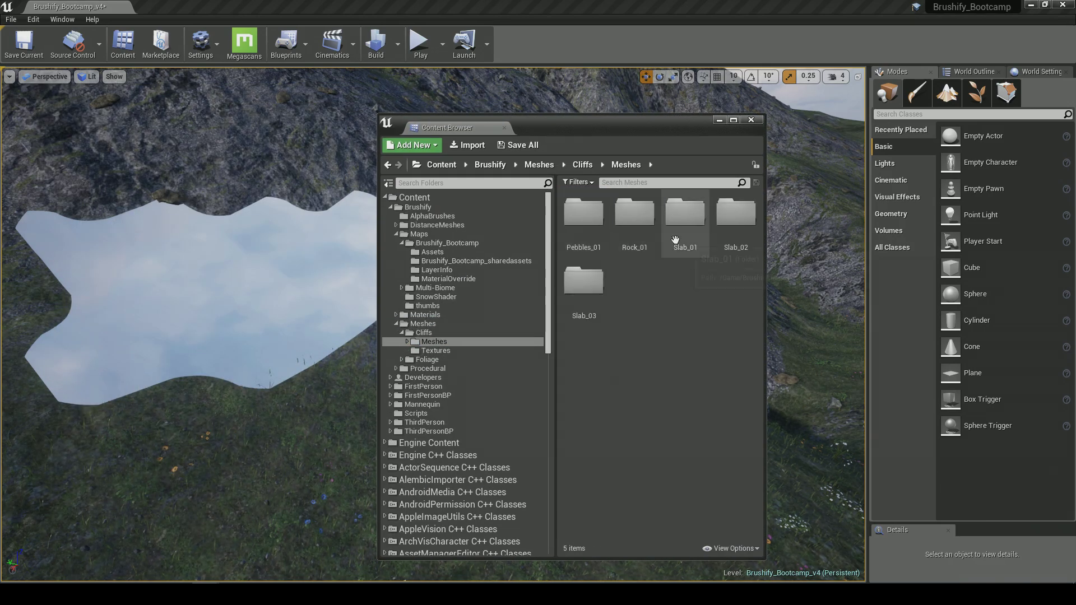
{"action": "double_click", "coordinate": [675, 240]}
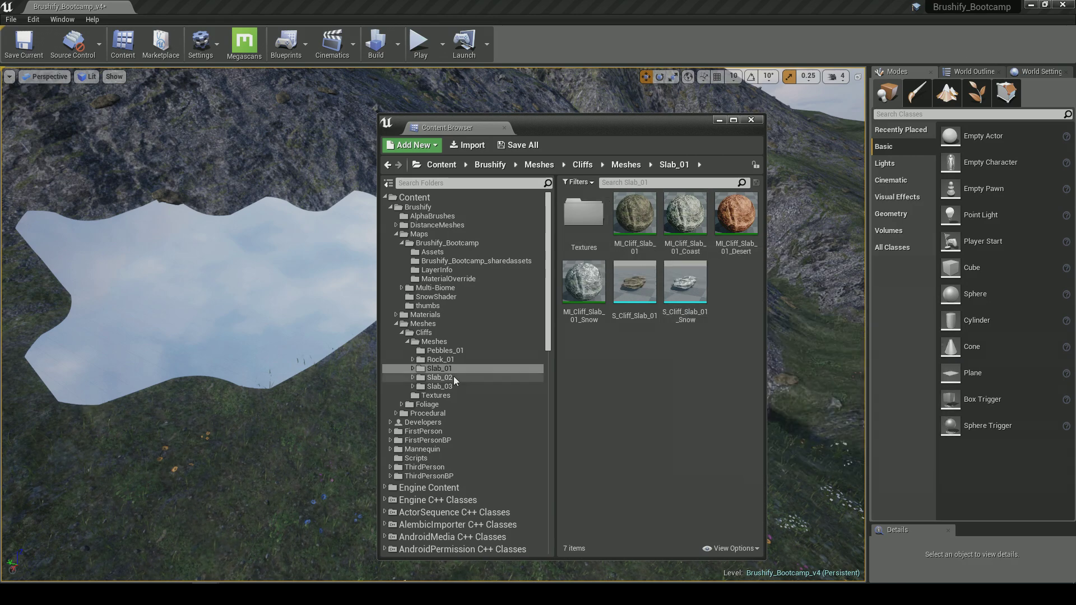
{"action": "left_click", "coordinate": [458, 358]}
{"action": "left_click_drag", "start_coordinate": [634, 283], "coordinate": [202, 434]}
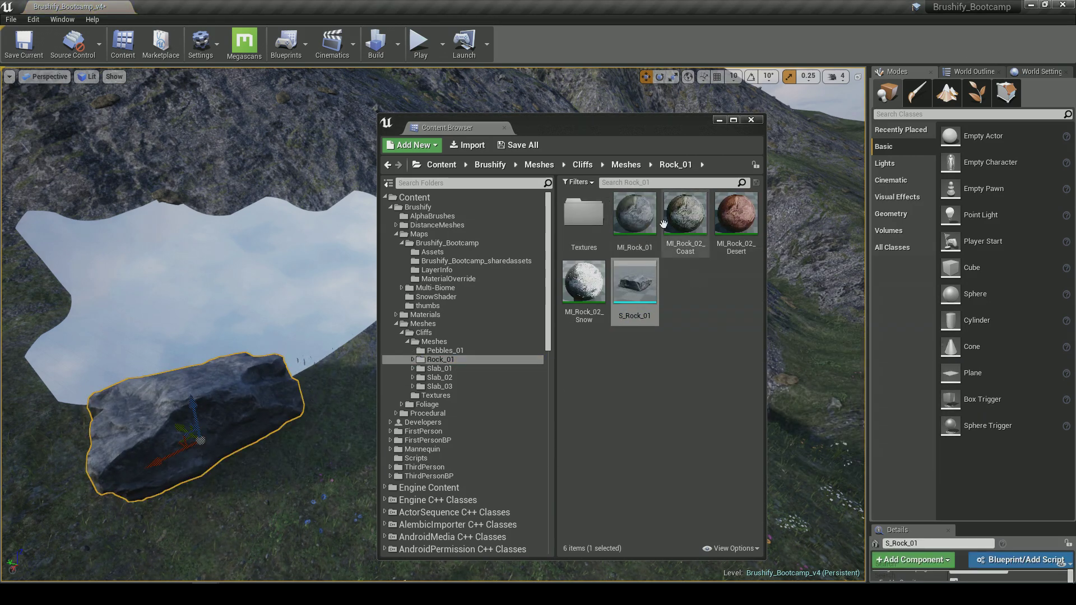
{"action": "left_click", "coordinate": [718, 122]}
- Fit the rock into the hole's lower edge, then duplicate it towards the left end and rotate the copy
{"action": "right_click_drag", "start_coordinate": [666, 224], "coordinate": [658, 229]}
{"action": "right_click_drag", "start_coordinate": [618, 322], "coordinate": [611, 321]}
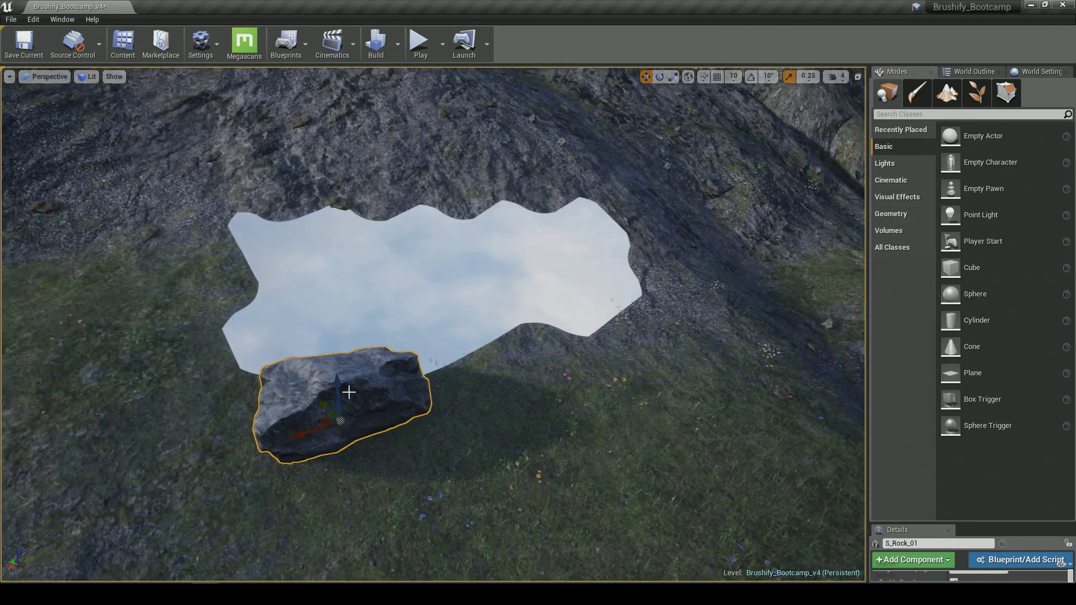
{"action": "left_click_drag", "start_coordinate": [338, 387], "coordinate": [339, 415]}
{"action": "left_click_drag", "start_coordinate": [334, 475], "coordinate": [272, 400]}
{"action": "key", "text": "e"}
{"action": "key", "text": "w"}
{"action": "left_click_drag", "start_coordinate": [234, 349], "coordinate": [193, 397]}
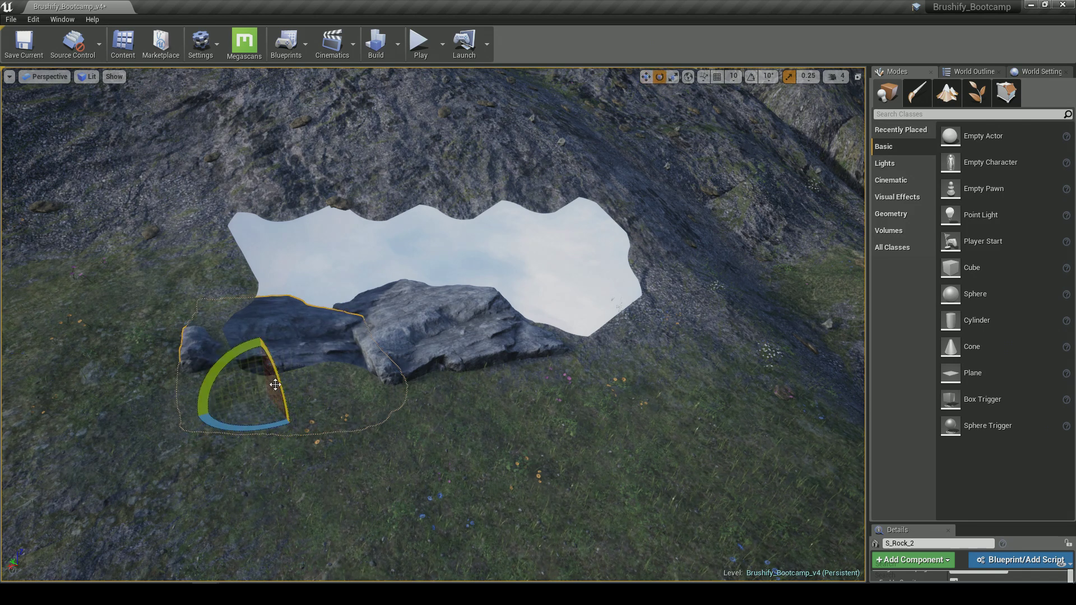
- Duplicate a rock to the right end of the hole's lower edge and rotate it to fit the slope
{"action": "left_click_drag", "start_coordinate": [192, 415], "coordinate": [654, 389]}
{"action": "key", "text": "w"}
{"action": "key", "text": "e"}
{"action": "left_click_drag", "start_coordinate": [624, 353], "coordinate": [605, 333]}
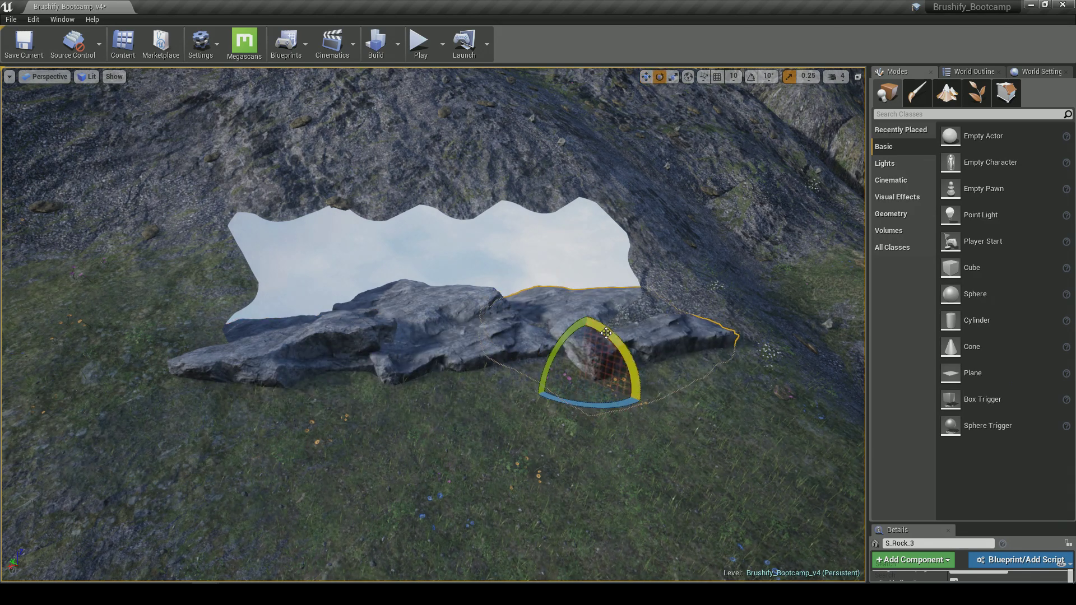
{"action": "left_click_drag", "start_coordinate": [582, 403], "coordinate": [554, 398]}
{"action": "left_click_drag", "start_coordinate": [615, 348], "coordinate": [567, 368]}
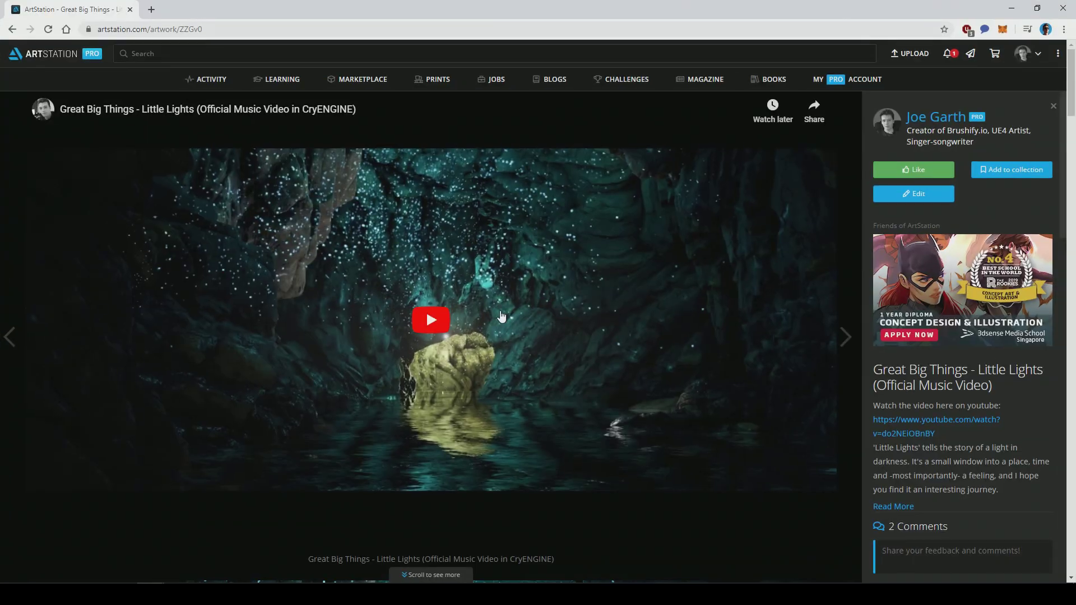
- Switch to the ArtStation page for "Great Big Things - Little Lights" in the browser and play its video muted
{"action": "scroll", "coordinate": [409, 314], "scroll_direction": "down", "scroll_amount": 6}
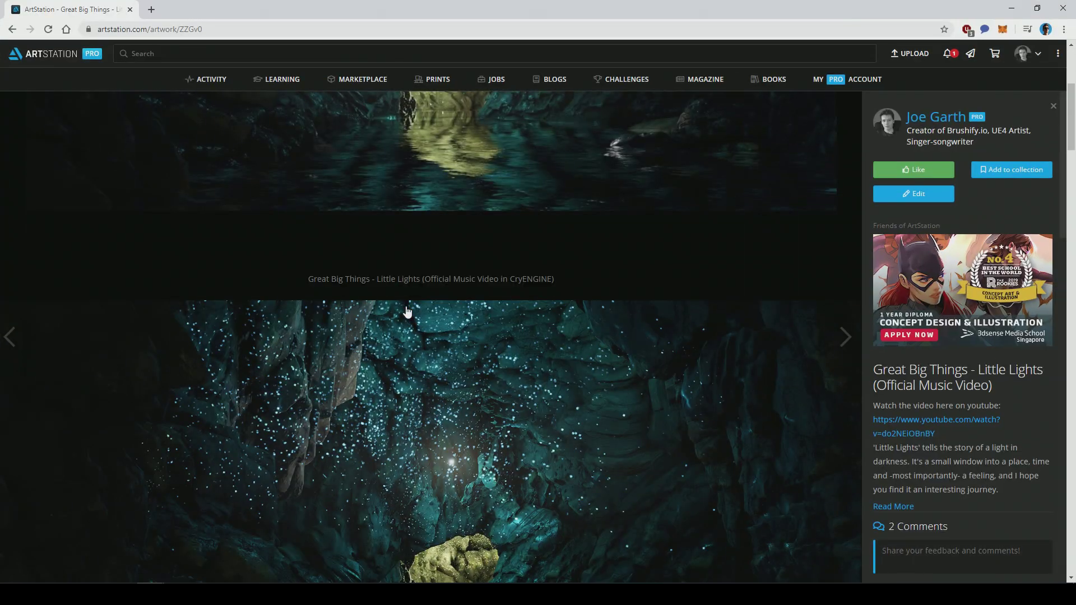
{"action": "scroll", "coordinate": [415, 308], "scroll_direction": "up", "scroll_amount": 5}
{"action": "left_click", "coordinate": [375, 260]}
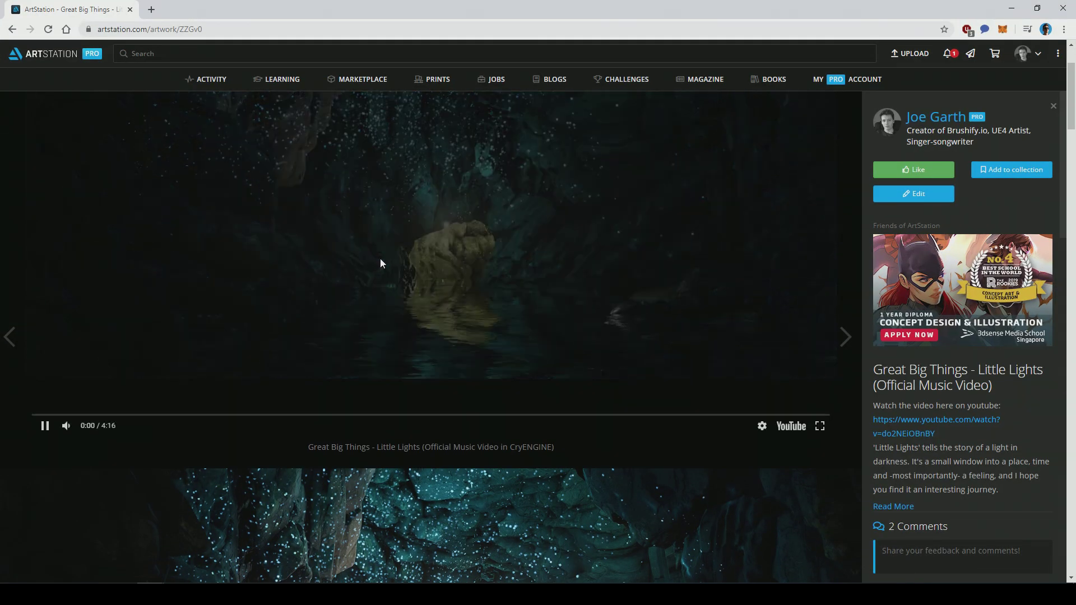
{"action": "left_click", "coordinate": [66, 486]}
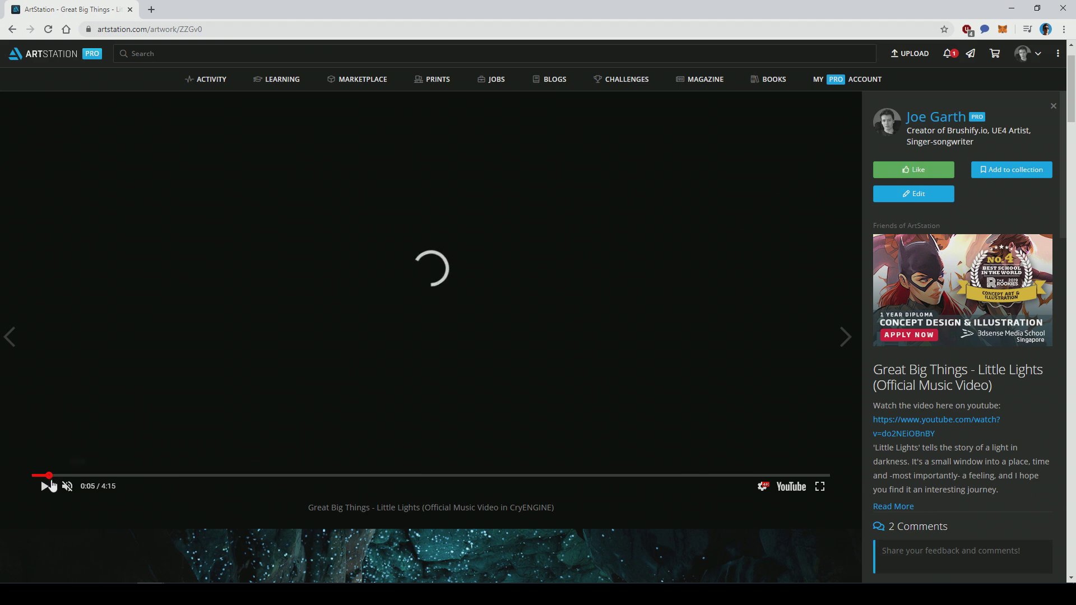
{"action": "scroll", "coordinate": [149, 474], "scroll_direction": "up", "scroll_amount": 1}
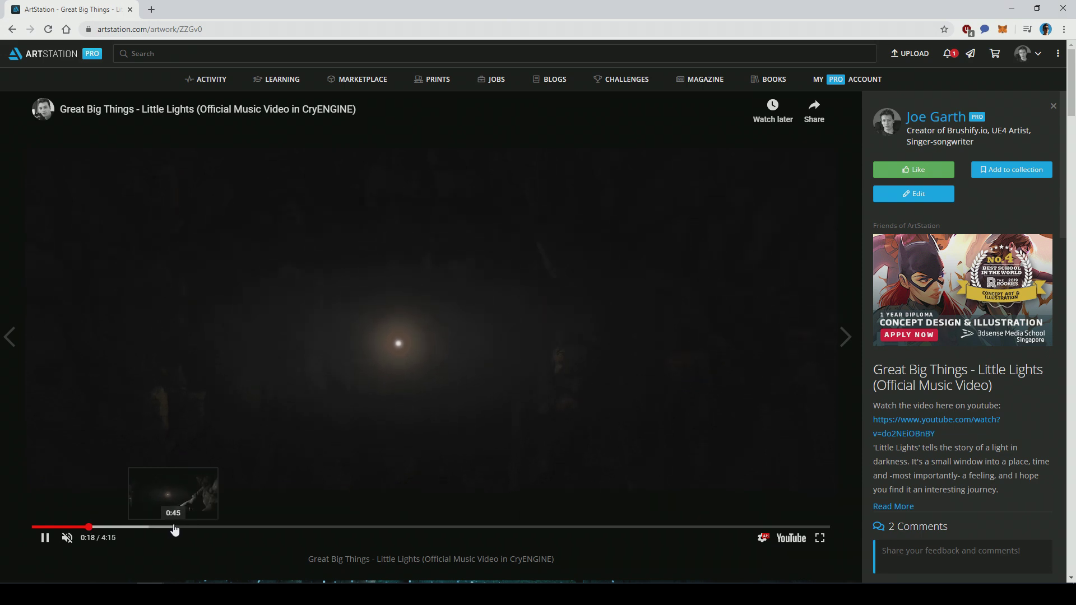
- Skip ahead to the cave scenes from about 1:00, study the rock framing in full screen, then skip to 2:10
{"action": "left_click", "coordinate": [224, 532]}
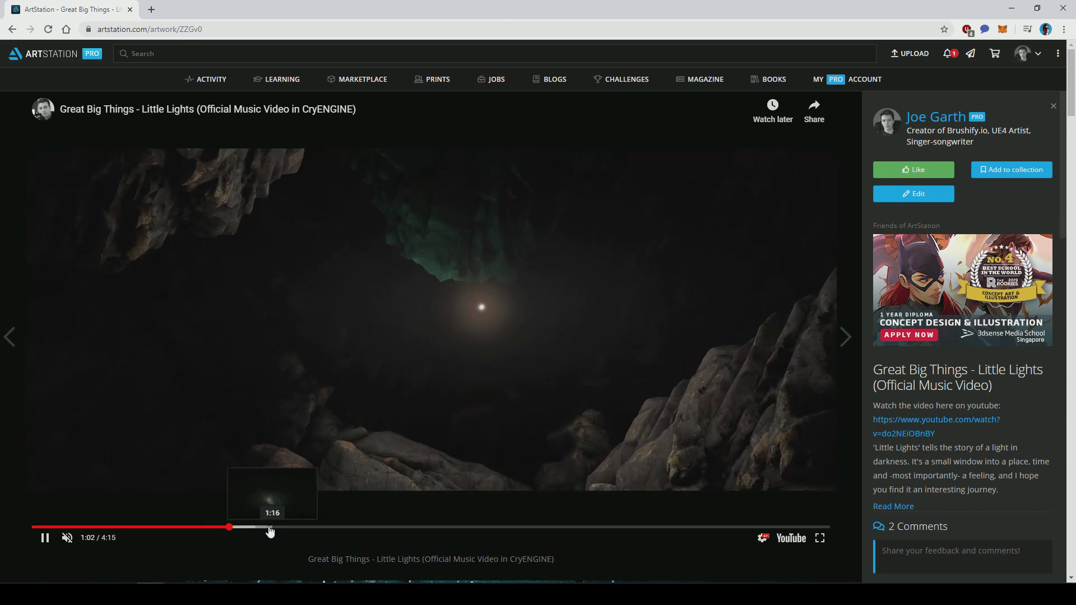
{"action": "left_click", "coordinate": [255, 528]}
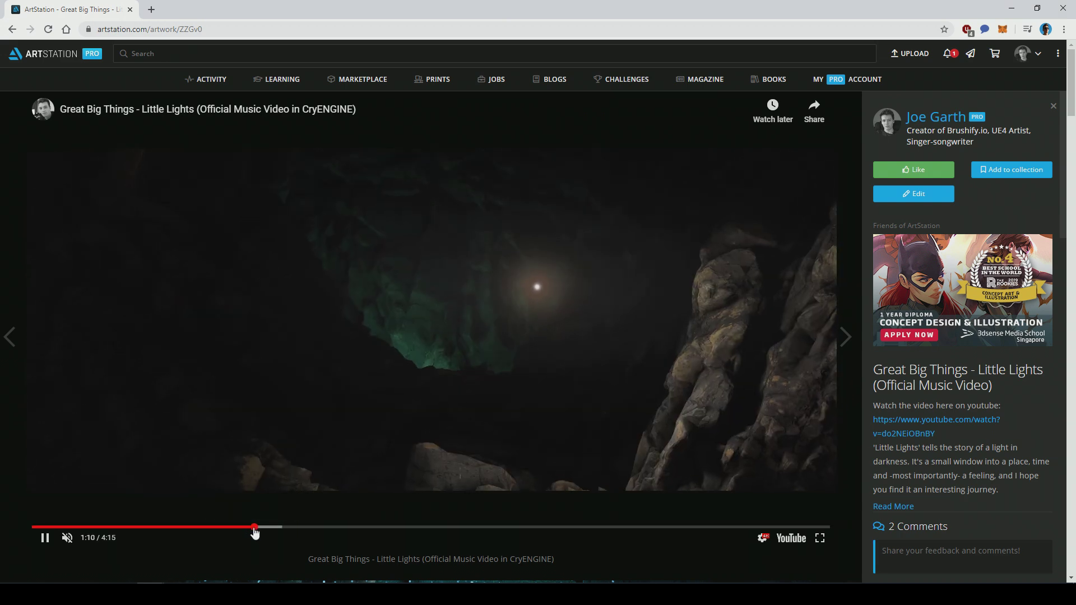
{"action": "left_click", "coordinate": [819, 538]}
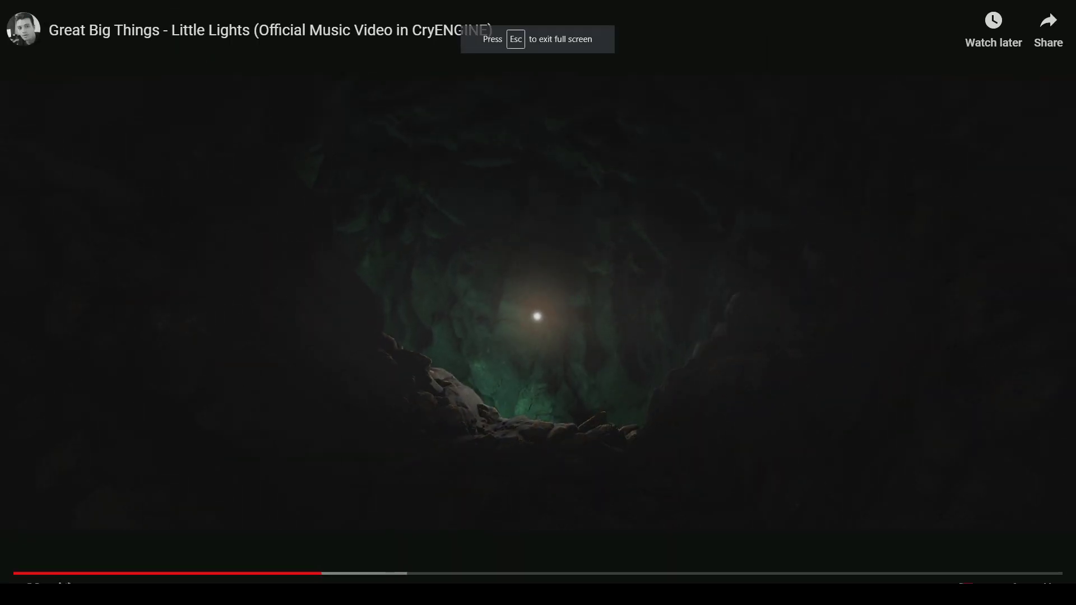
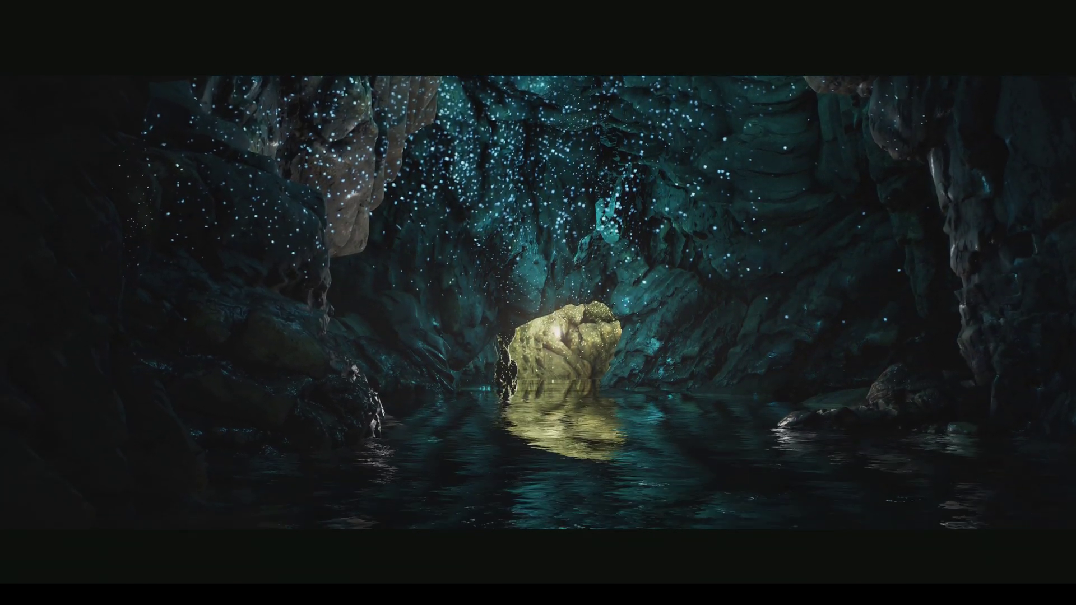
{"action": "key", "text": "Escape"}
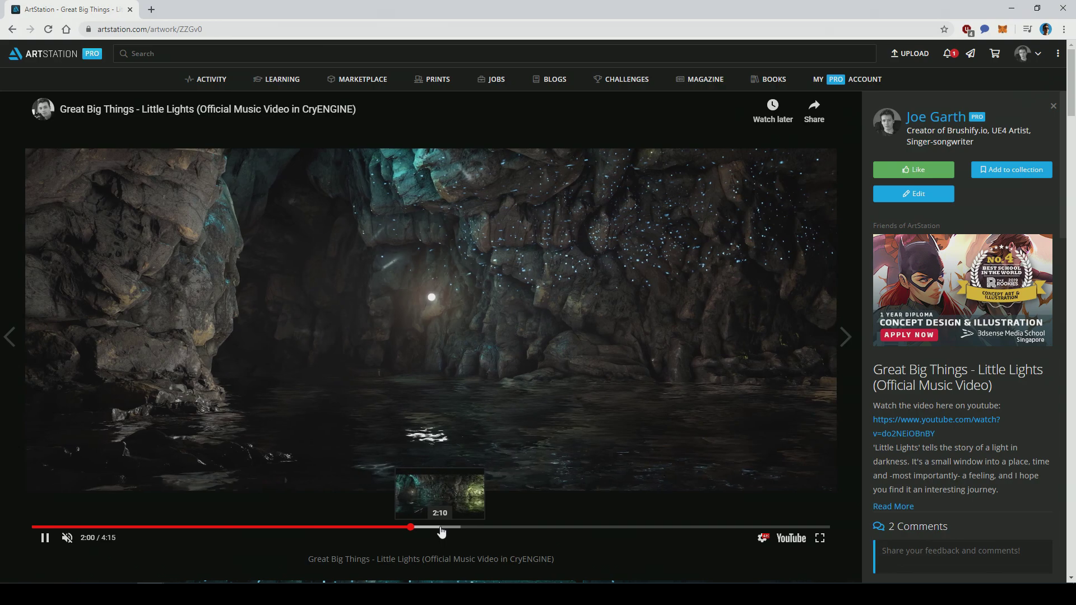
{"action": "left_click", "coordinate": [441, 528]}
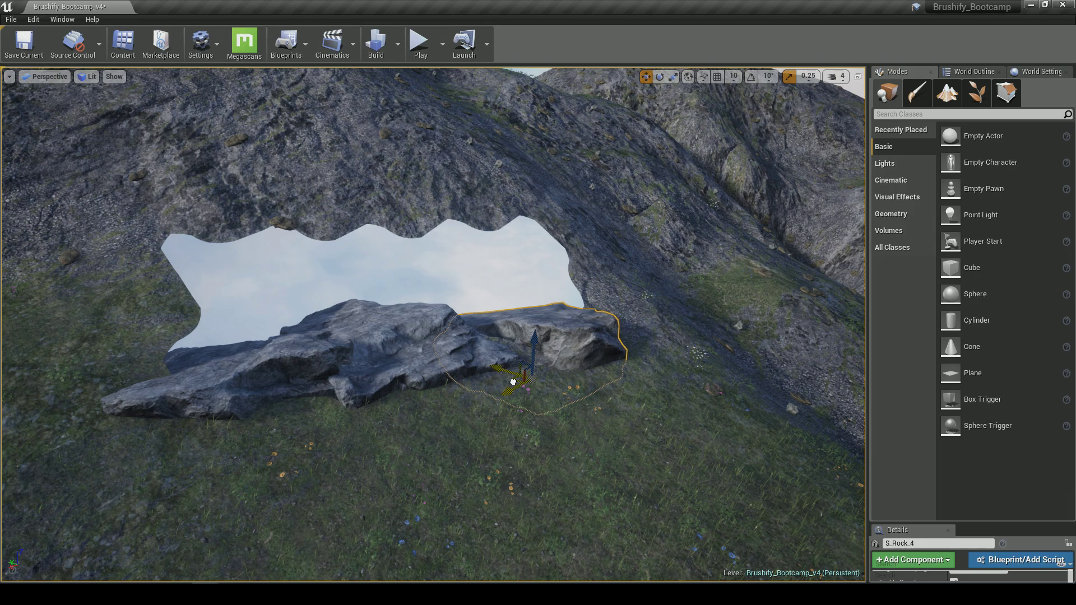
- Switch back to Unreal Editor, duplicate a rock to the left side of the hole and rotate it upright
{"action": "left_click_drag", "start_coordinate": [513, 381], "coordinate": [173, 352], "text": "alt"}
{"action": "key", "text": "e"}
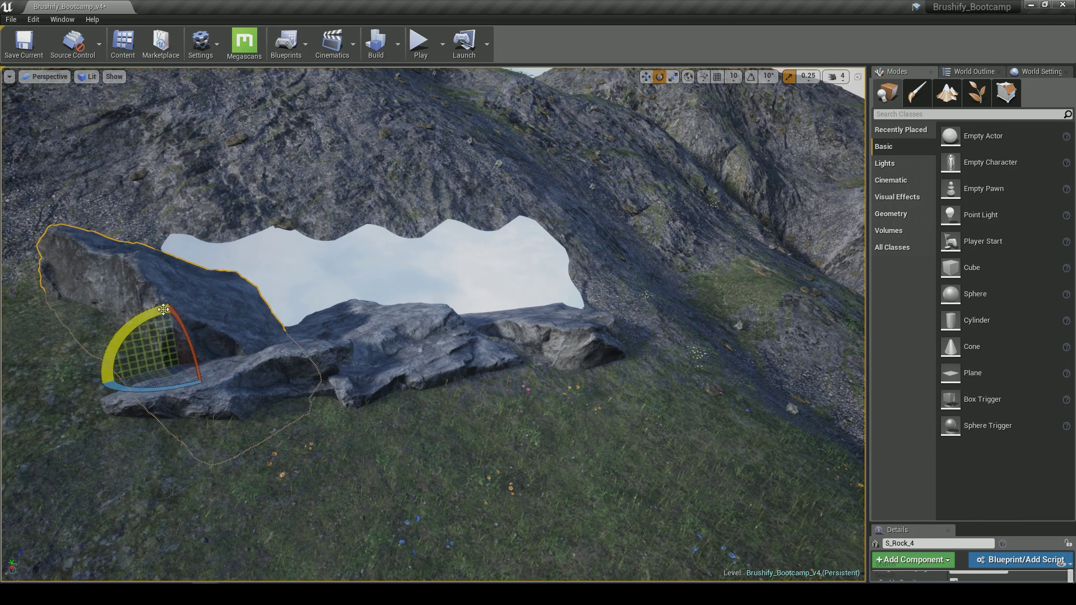
{"action": "left_click_drag", "start_coordinate": [164, 310], "coordinate": [72, 376]}
{"action": "key", "text": "w"}
- Stack rotated rock copies up the hole's right side and over its upper-left edge
{"action": "left_click_drag", "start_coordinate": [160, 363], "coordinate": [572, 282]}
{"action": "key", "text": "e"}
{"action": "key", "text": "w"}
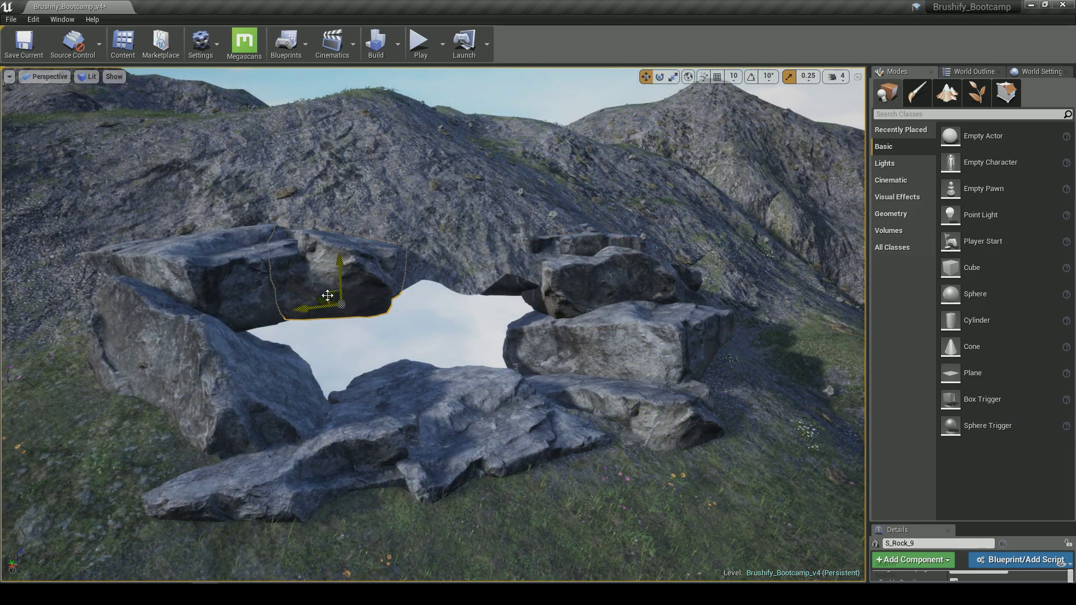
- Duplicate the upper-left rock across the top of the hole and rotate it to close the arch
{"action": "left_click_drag", "start_coordinate": [328, 295], "coordinate": [440, 292], "text": "alt"}
{"action": "key", "text": "e"}
{"action": "key", "text": "e"}
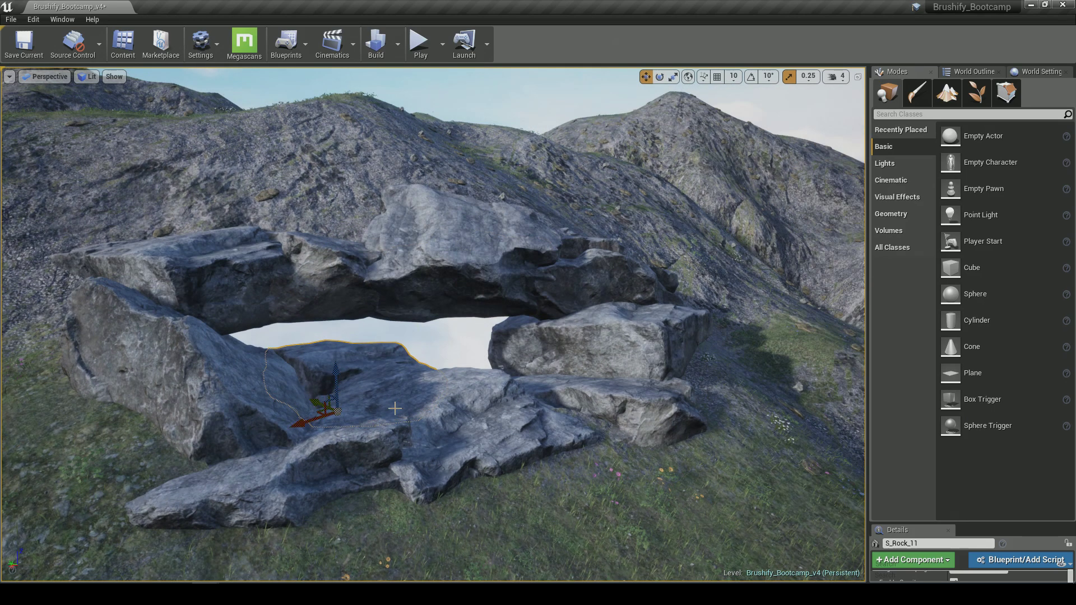
- Adjust the rock copy just inside the cave opening as a floor piece and turn off the Preview Shadows Indicator
{"action": "key", "text": "w"}
{"action": "right_click_drag", "start_coordinate": [395, 408], "coordinate": [381, 467]}
{"action": "key", "text": "w"}
{"action": "key", "text": "w"}
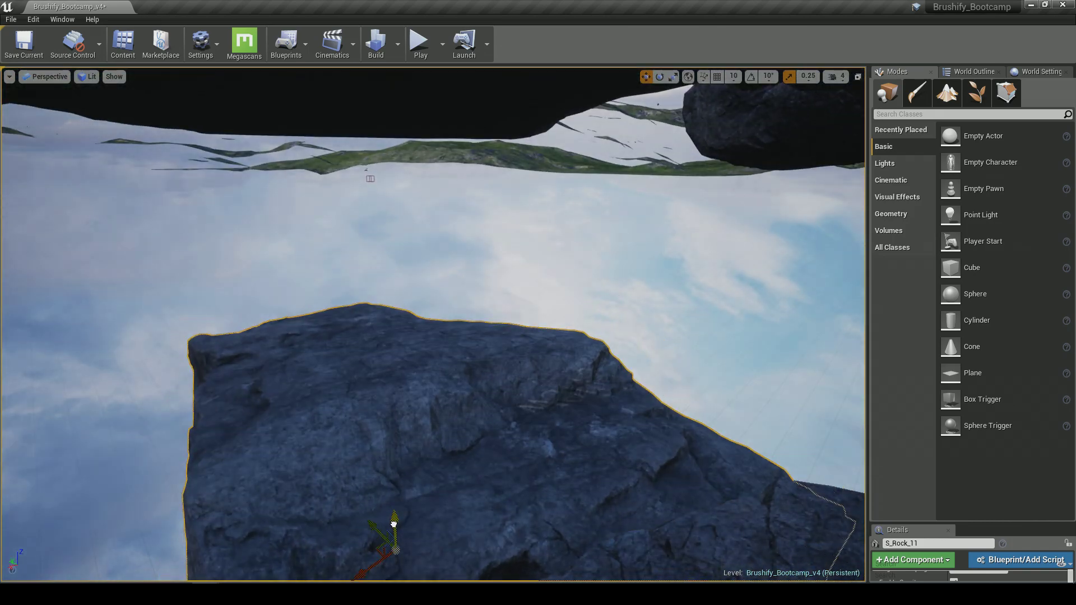
{"action": "key", "text": "e"}
{"action": "left_click_drag", "start_coordinate": [393, 520], "coordinate": [444, 422]}
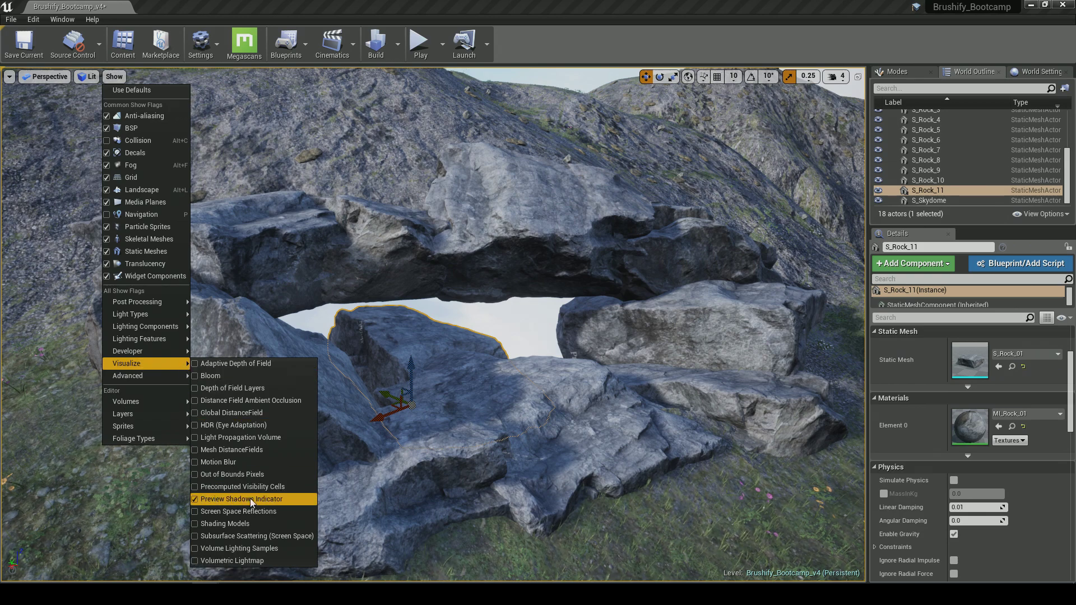
{"action": "left_click", "coordinate": [250, 498]}
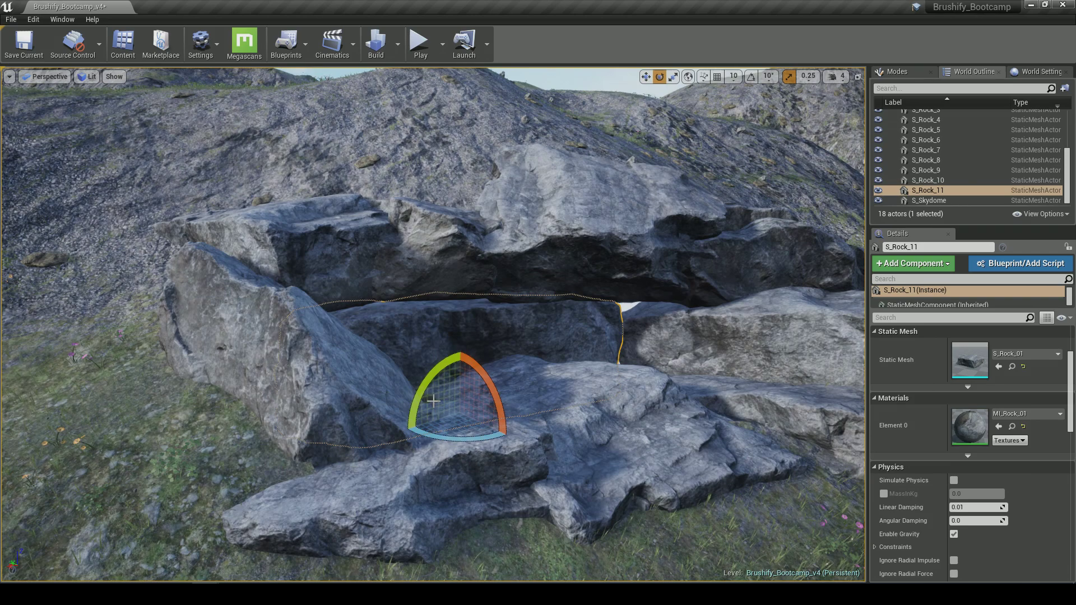
- Rotate and shift the rock inside the opening so it fills the gap behind the front rocks
{"action": "left_click_drag", "start_coordinate": [411, 432], "coordinate": [405, 440]}
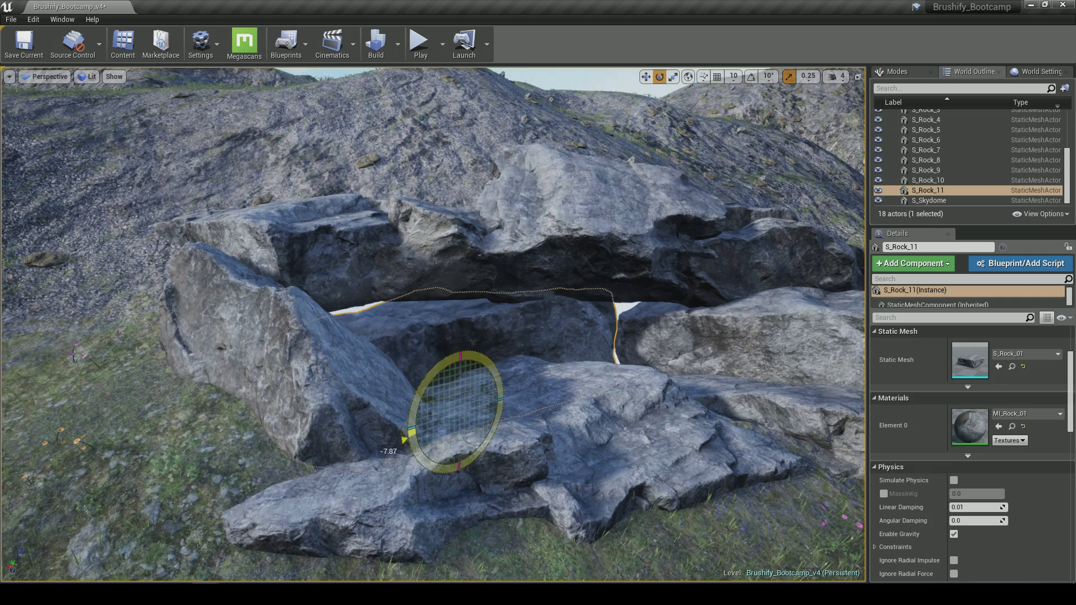
{"action": "left_click_drag", "start_coordinate": [484, 374], "coordinate": [466, 348]}
{"action": "left_click_drag", "start_coordinate": [463, 385], "coordinate": [461, 421]}
- Play-test the rock-framed cave entrance by running the character around it, and end the play session
{"action": "left_click", "coordinate": [420, 42]}
{"action": "key", "text": "w"}
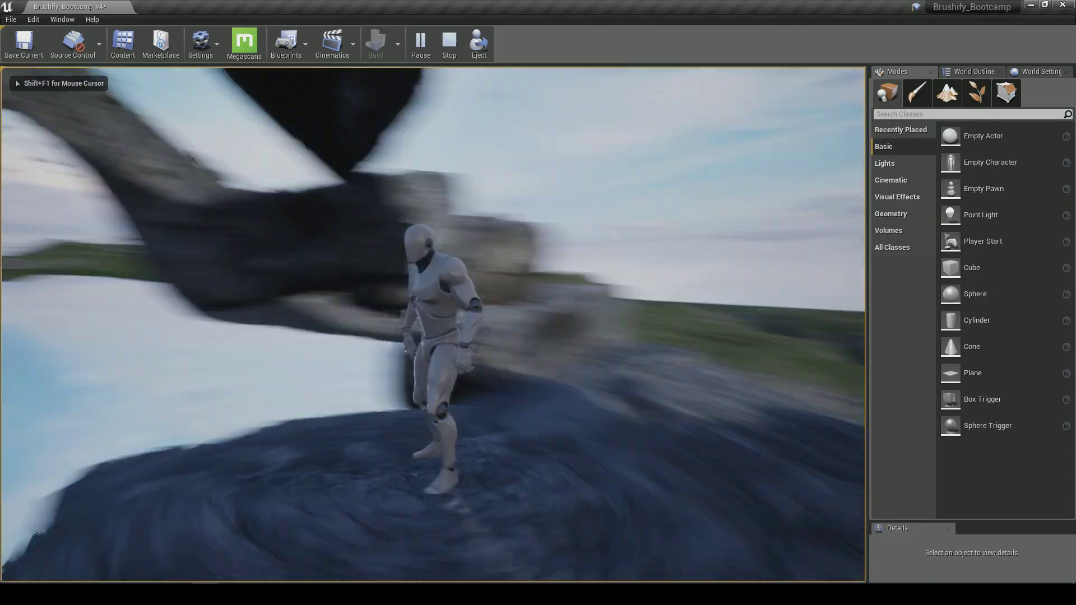
{"action": "key", "text": "w"}
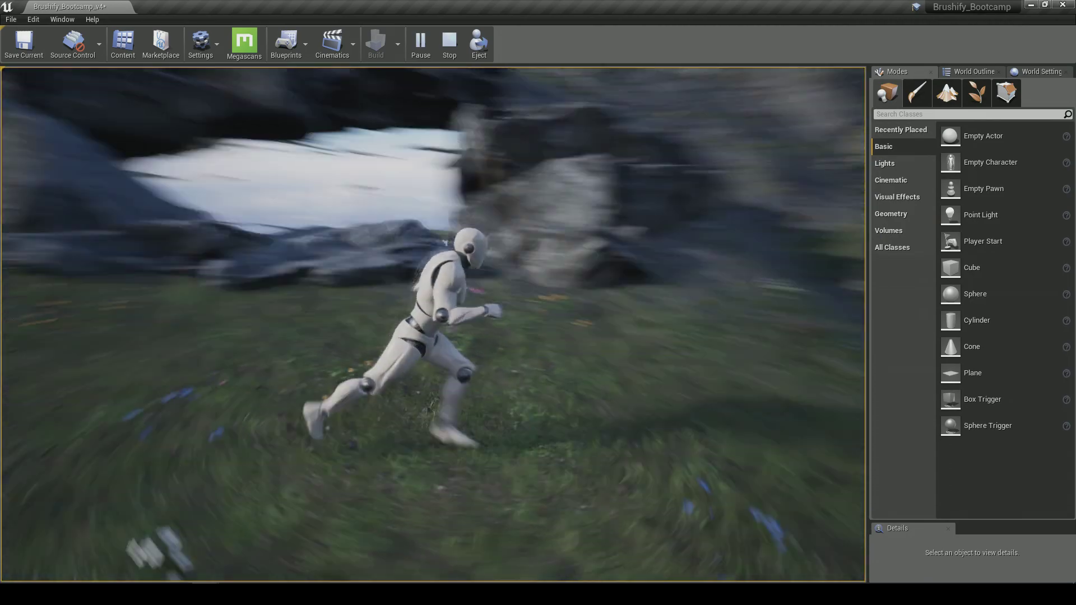
{"action": "key", "text": "Escape"}
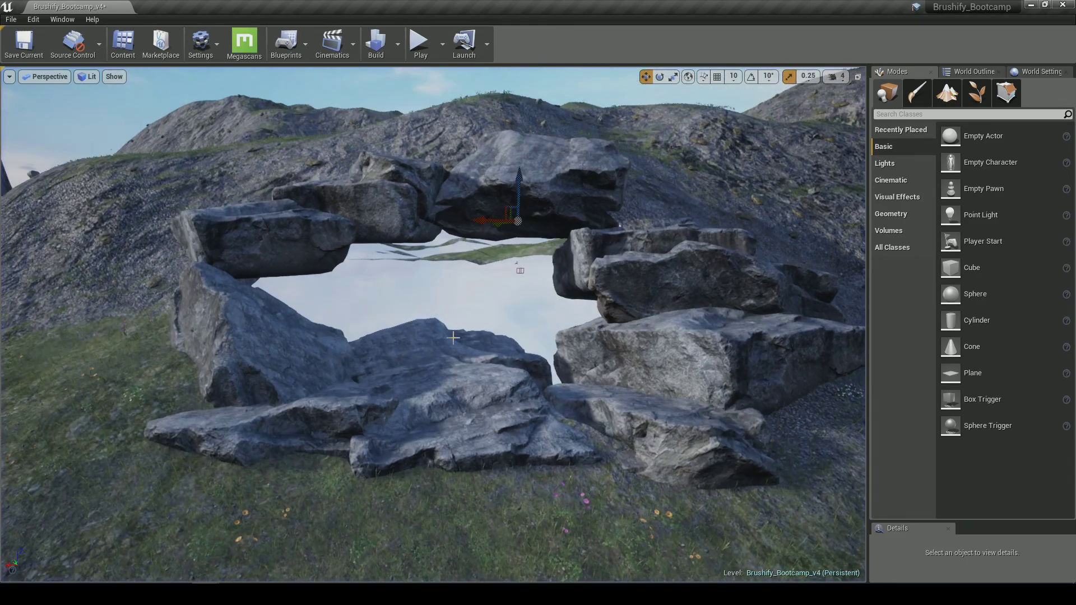
{"action": "left_click", "coordinate": [454, 338]}
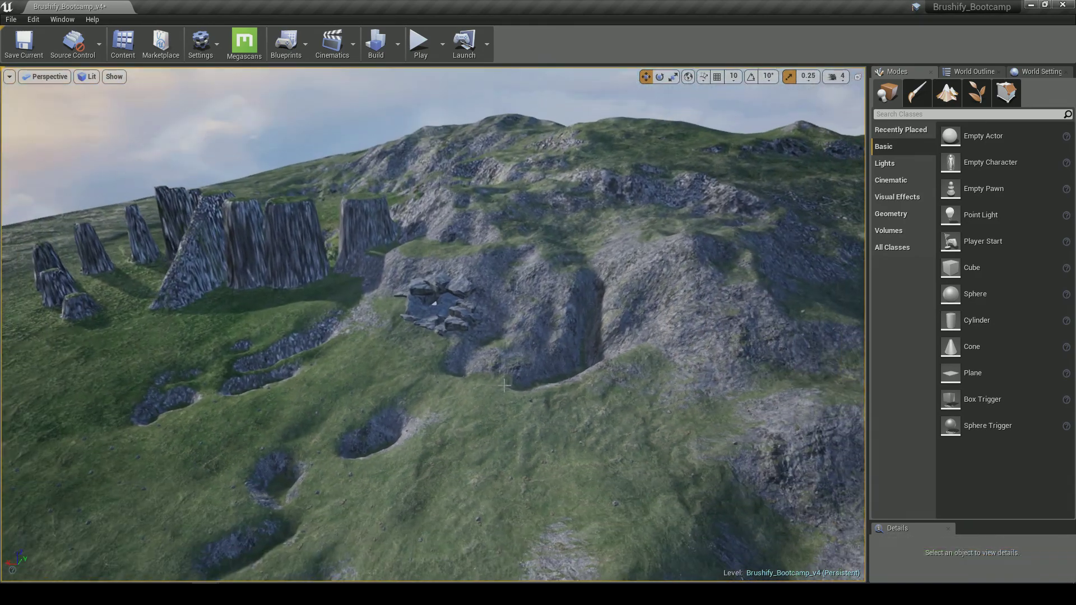
- Open the landscape sculpting tools above the open hillside and switch from the Selection tool to Copy/Paste
{"action": "right_click_drag", "start_coordinate": [505, 386], "coordinate": [509, 362]}
{"action": "key", "text": "w"}
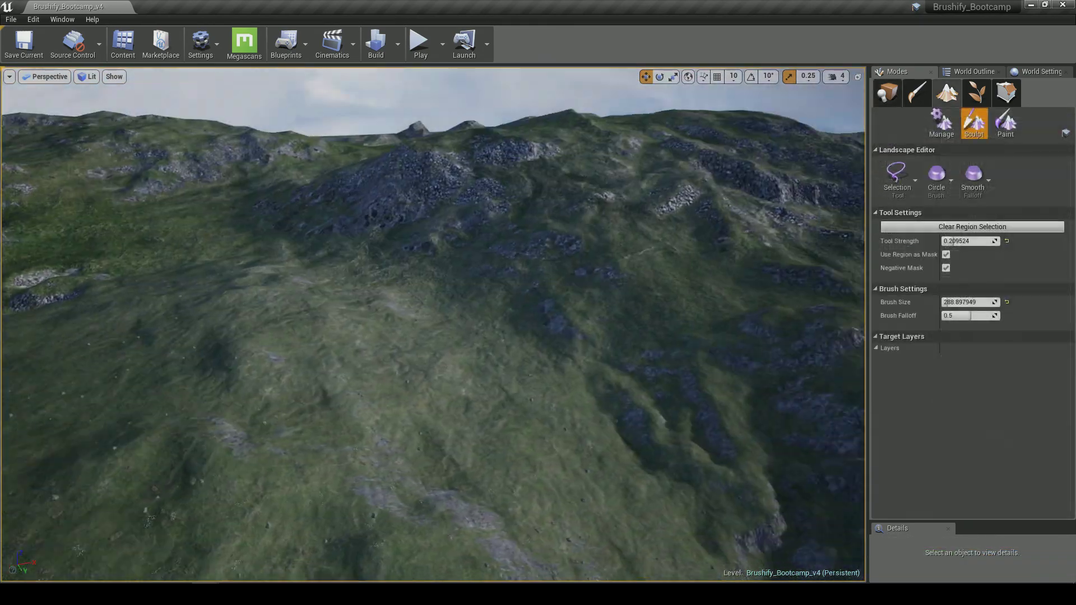
{"action": "right_click_drag", "start_coordinate": [504, 364], "coordinate": [513, 350]}
{"action": "mouse_move", "coordinate": [677, 355]}
{"action": "right_mouse_down"}
{"action": "mouse_move", "coordinate": [633, 353]}
{"action": "mouse_move", "coordinate": [773, 378]}
{"action": "mouse_move", "coordinate": [677, 355]}
{"action": "mouse_move", "coordinate": [846, 361]}
{"action": "right_mouse_up"}
{"action": "right_click_drag", "start_coordinate": [661, 338], "coordinate": [527, 265]}
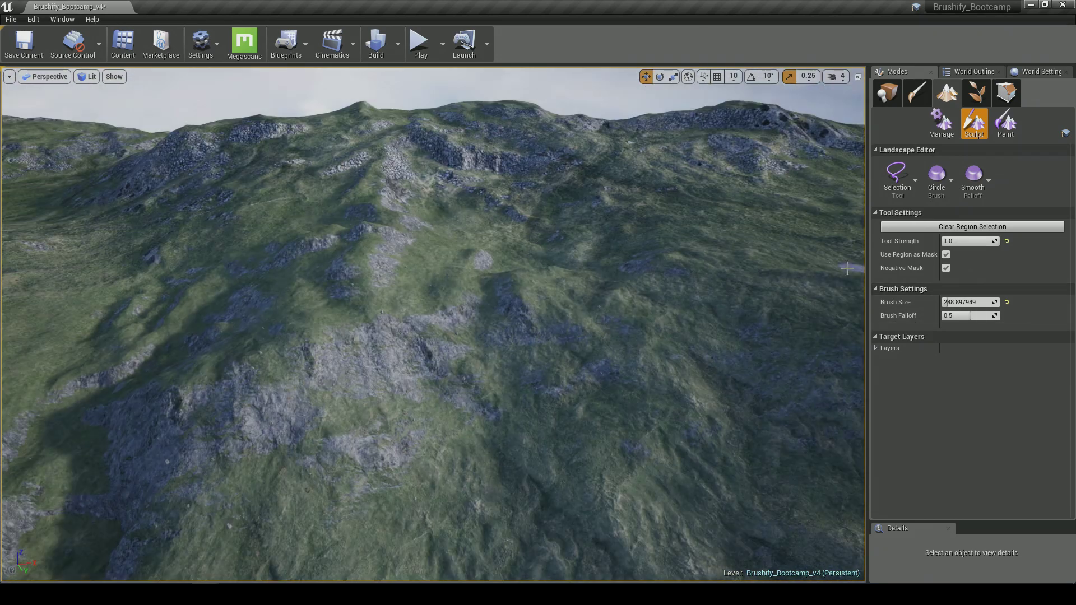
{"action": "left_click", "coordinate": [898, 178]}
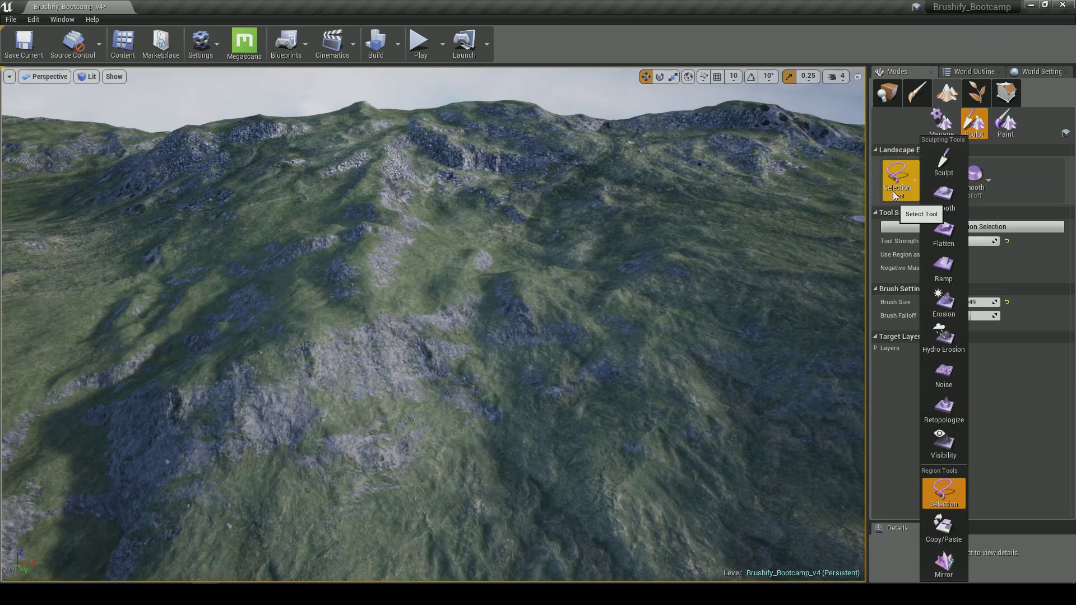
{"action": "left_click", "coordinate": [949, 530]}
- Move the copy gizmo over the rocky ridge and scale it up horizontally and in height
{"action": "mouse_move", "coordinate": [523, 356]}
{"action": "right_mouse_down"}
{"action": "mouse_move", "coordinate": [552, 360]}
{"action": "mouse_move", "coordinate": [523, 357]}
{"action": "mouse_move", "coordinate": [536, 365]}
{"action": "right_mouse_up"}
{"action": "left_click_drag", "start_coordinate": [419, 148], "coordinate": [448, 310]}
{"action": "mouse_move", "coordinate": [447, 309]}
{"action": "right_mouse_down"}
{"action": "mouse_move", "coordinate": [468, 333]}
{"action": "mouse_move", "coordinate": [429, 359]}
{"action": "mouse_move", "coordinate": [460, 353]}
{"action": "mouse_move", "coordinate": [447, 310]}
{"action": "right_mouse_up"}
{"action": "key", "text": "r"}
{"action": "left_click_drag", "start_coordinate": [475, 242], "coordinate": [485, 240]}
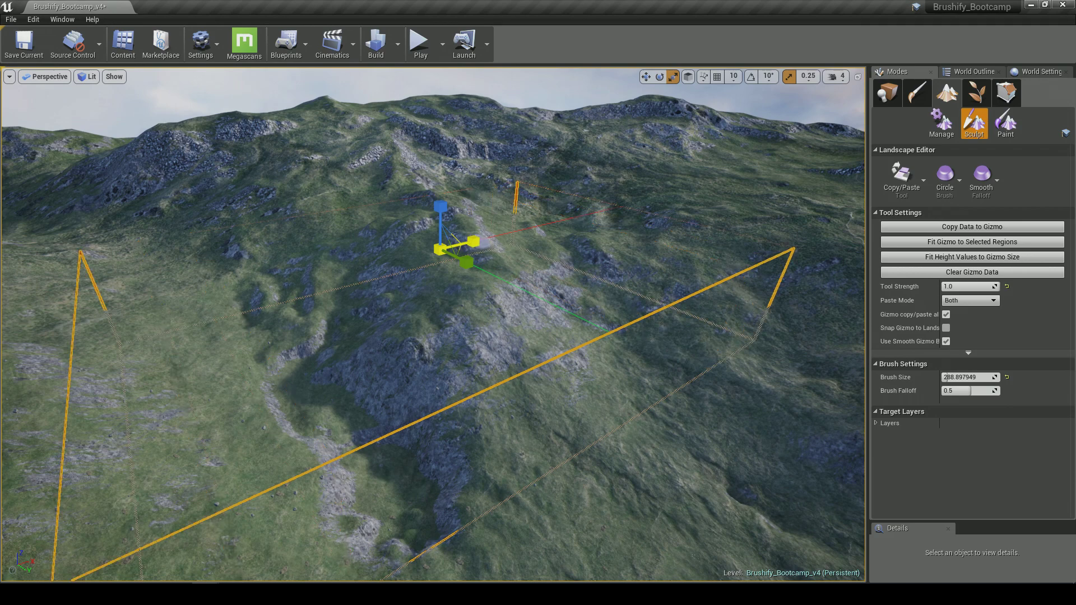
{"action": "left_click_drag", "start_coordinate": [439, 213], "coordinate": [440, 137]}
- Reposition the gizmo so it encloses the rocky ridge and copy the landscape data into it
{"action": "key", "text": "w"}
{"action": "right_click_drag", "start_coordinate": [440, 168], "coordinate": [474, 178]}
{"action": "left_click_drag", "start_coordinate": [374, 174], "coordinate": [385, 217]}
{"action": "right_click_drag", "start_coordinate": [359, 267], "coordinate": [379, 283]}
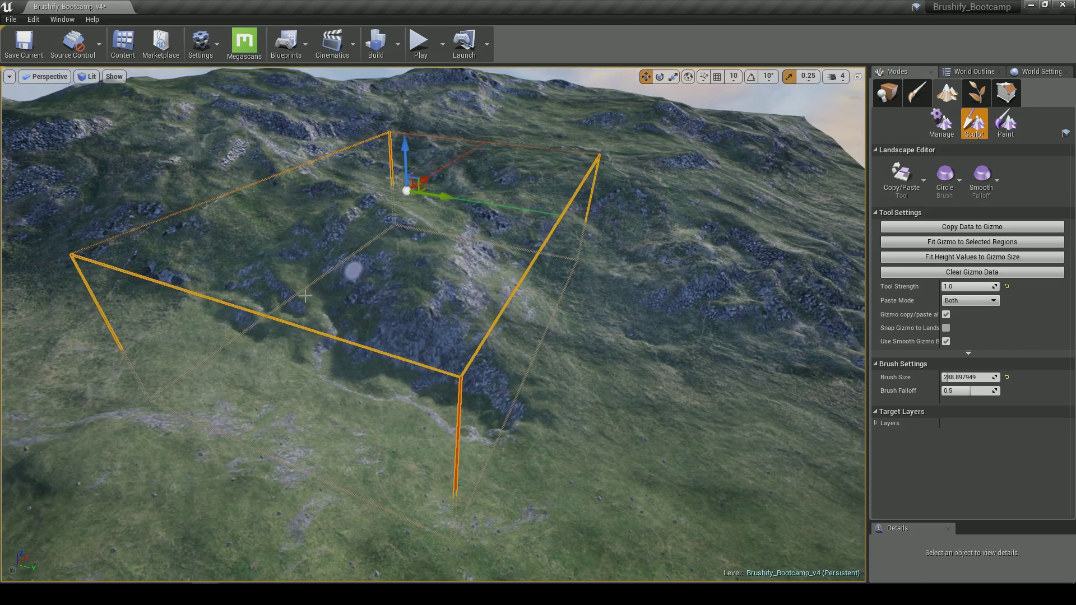
{"action": "right_click_drag", "start_coordinate": [507, 252], "coordinate": [612, 320]}
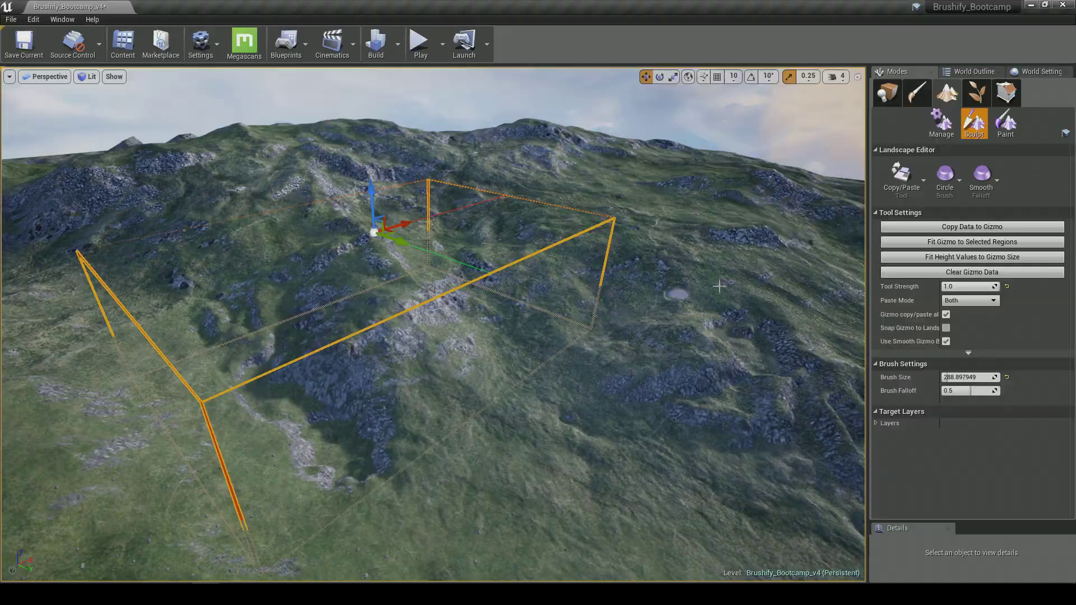
{"action": "left_click", "coordinate": [961, 227]}
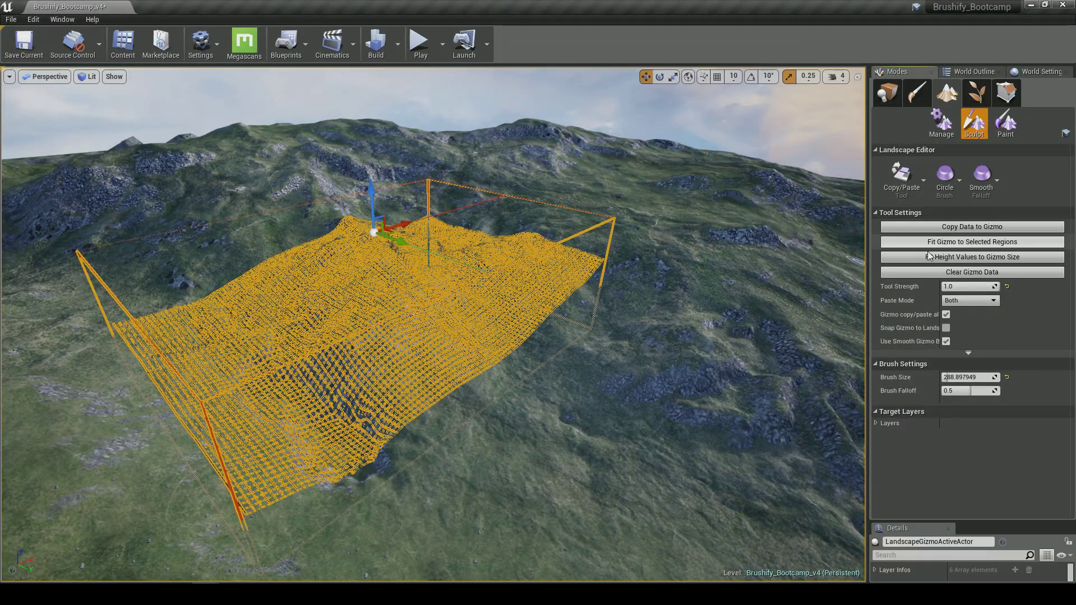
- Move the copied ridge onto the slope near the landscape's edge and paste it with an enlarged brush of about 2858
{"action": "right_click_drag", "start_coordinate": [646, 296], "coordinate": [830, 320]}
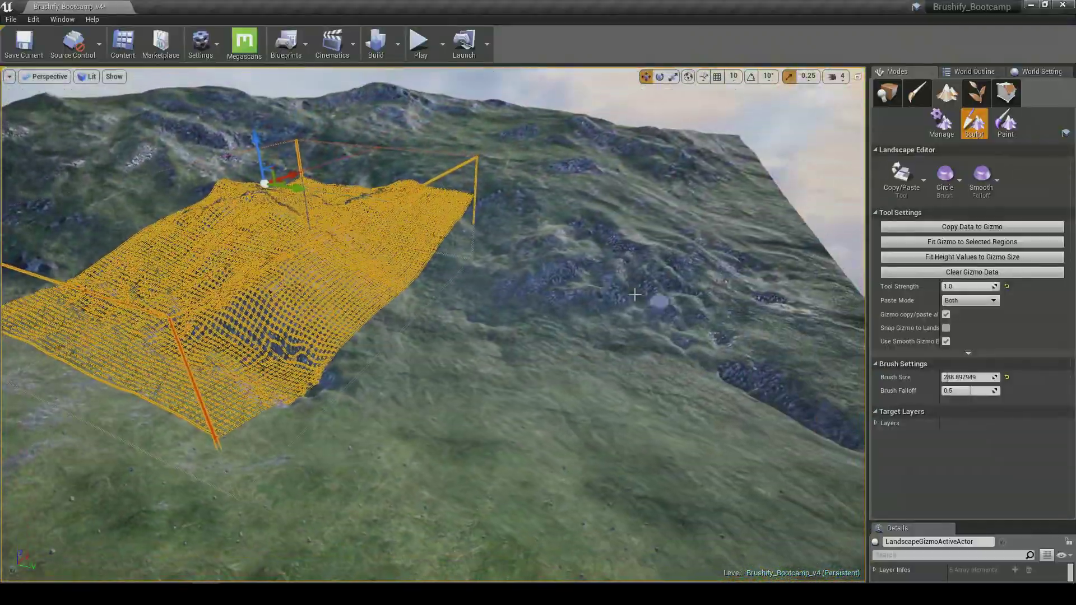
{"action": "left_click_drag", "start_coordinate": [297, 188], "coordinate": [384, 205]}
{"action": "left_click_drag", "start_coordinate": [548, 239], "coordinate": [655, 271]}
{"action": "right_click_drag", "start_coordinate": [656, 271], "coordinate": [771, 263]}
{"action": "mouse_move", "coordinate": [618, 271]}
{"action": "right_mouse_down"}
{"action": "mouse_move", "coordinate": [572, 320]}
{"action": "mouse_move", "coordinate": [617, 271]}
{"action": "right_mouse_up"}
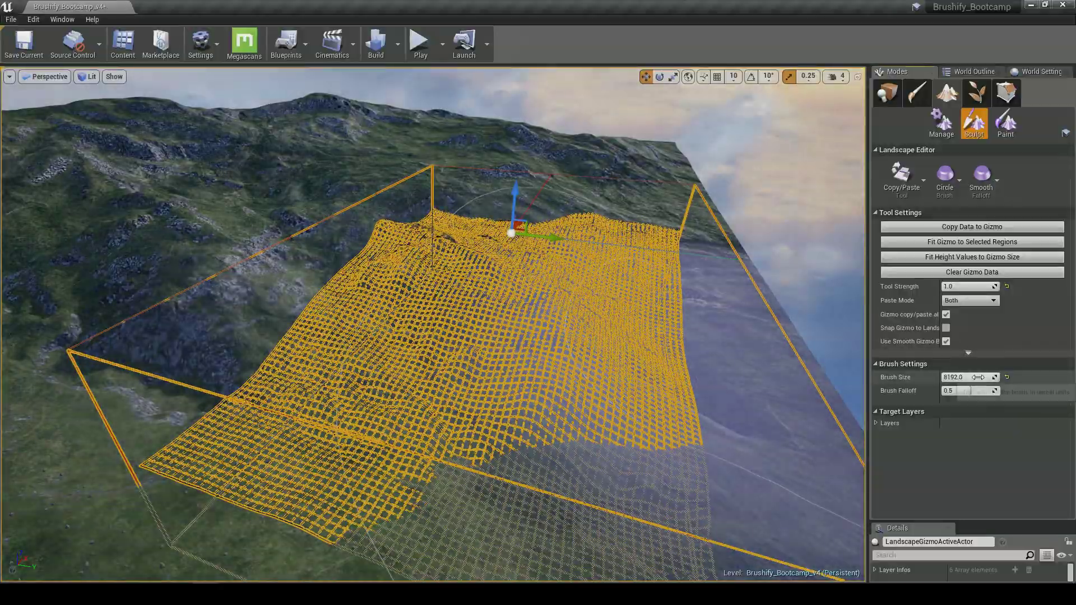
{"action": "mouse_move", "coordinate": [517, 332]}
{"action": "right_mouse_down"}
{"action": "mouse_move", "coordinate": [528, 344]}
{"action": "mouse_move", "coordinate": [511, 329]}
{"action": "mouse_move", "coordinate": [605, 298]}
{"action": "right_mouse_up"}
{"action": "left_click", "coordinate": [514, 332]}
- Shift the gizmo from the pasted ridge to another part of the hillside and copy that landscape data
{"action": "right_click_drag", "start_coordinate": [597, 246], "coordinate": [580, 256]}
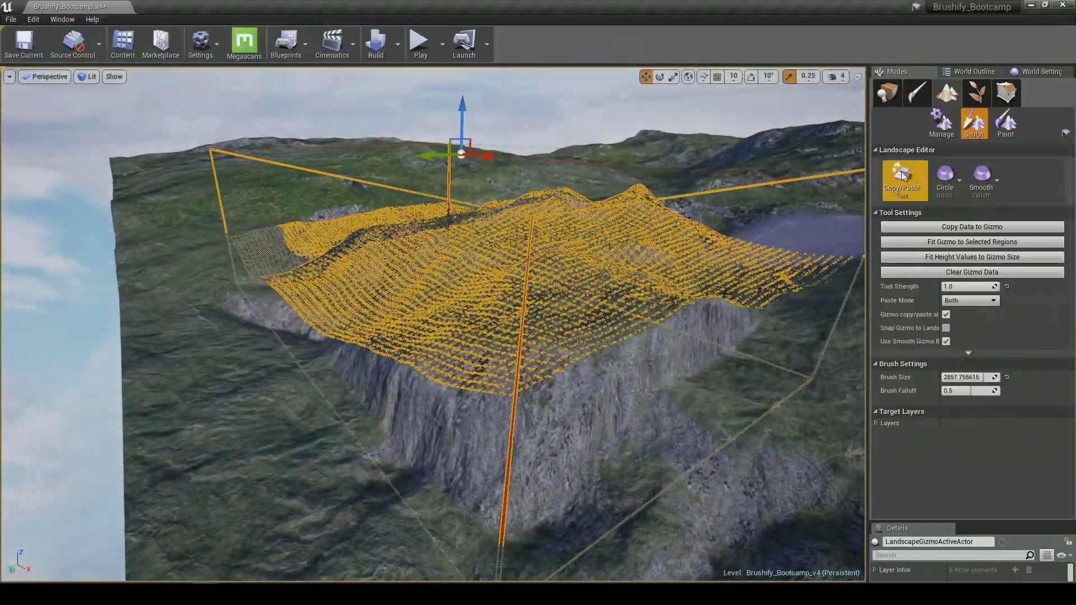
{"action": "right_click_drag", "start_coordinate": [331, 233], "coordinate": [331, 232]}
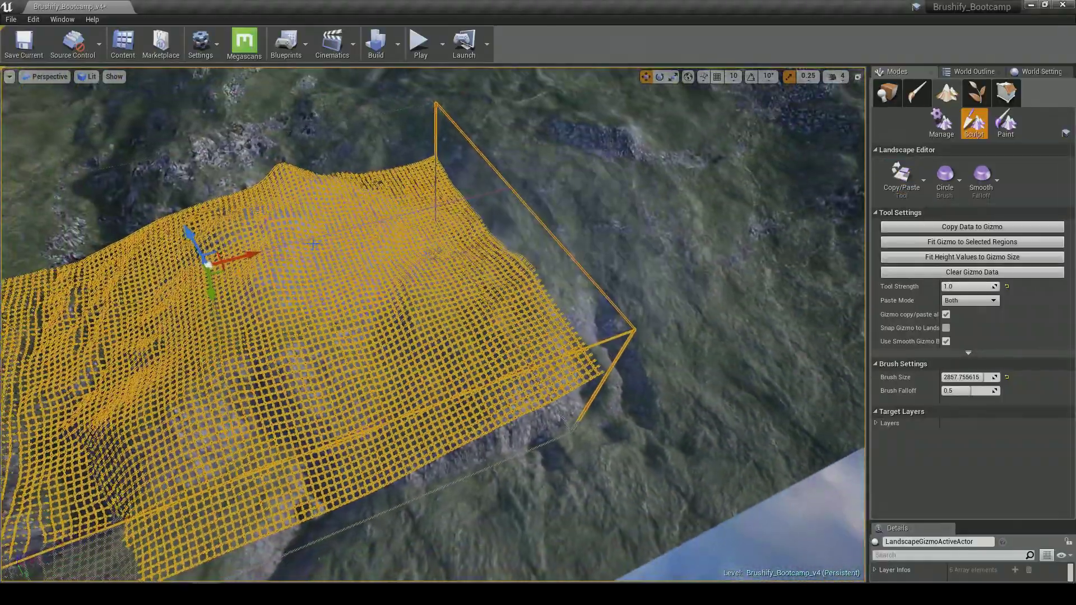
{"action": "right_click_drag", "start_coordinate": [251, 259], "coordinate": [251, 259]}
{"action": "right_click_drag", "start_coordinate": [597, 339], "coordinate": [597, 338]}
{"action": "right_click_drag", "start_coordinate": [284, 280], "coordinate": [285, 280]}
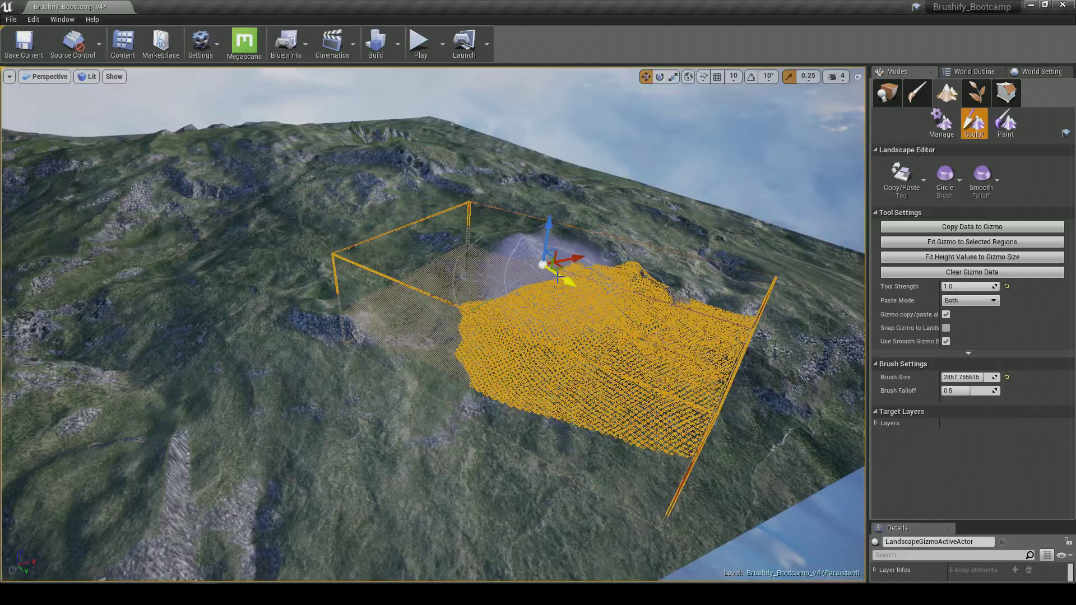
{"action": "left_click_drag", "start_coordinate": [538, 252], "coordinate": [477, 263]}
{"action": "right_click_drag", "start_coordinate": [477, 263], "coordinate": [477, 263]}
{"action": "left_click_drag", "start_coordinate": [464, 254], "coordinate": [467, 229]}
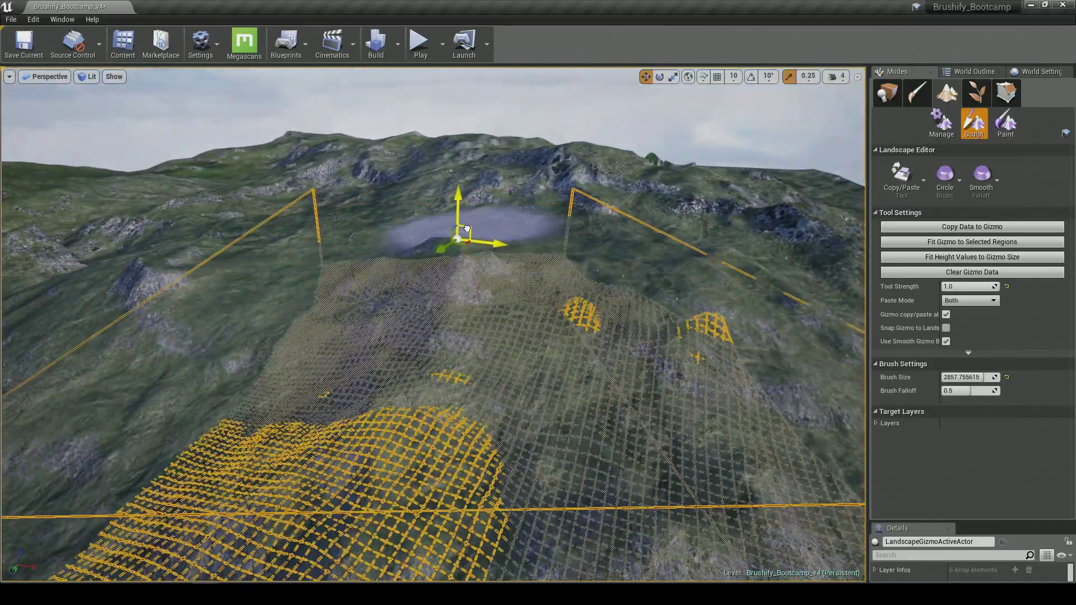
{"action": "left_click", "coordinate": [947, 229]}
- Rotate the copied hillside section and position it over the grassy slope beside the rocky area
{"action": "right_click_drag", "start_coordinate": [661, 263], "coordinate": [661, 263]}
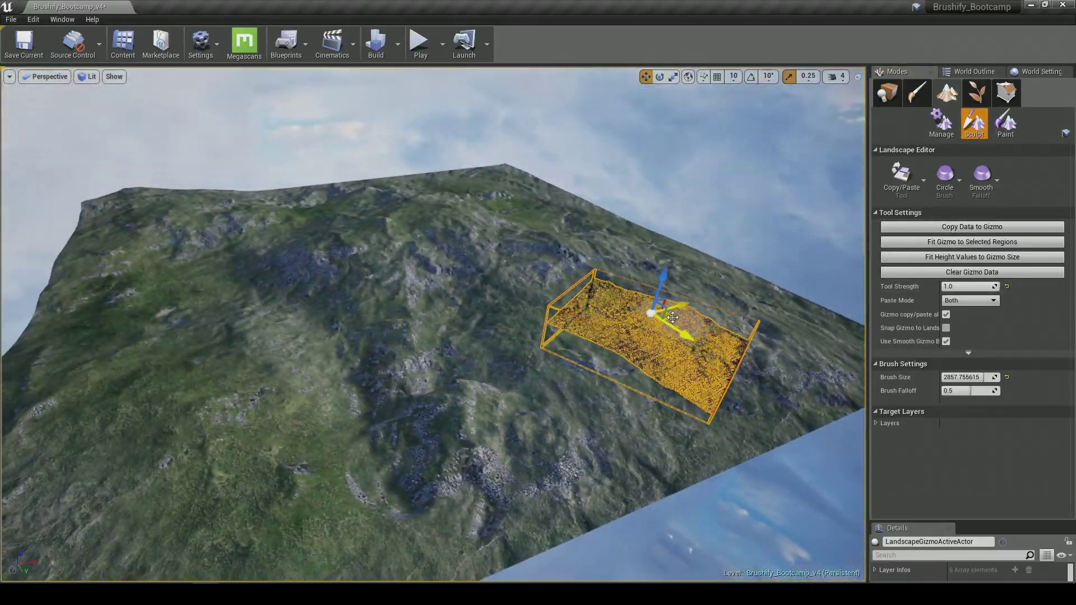
{"action": "right_click_drag", "start_coordinate": [272, 264], "coordinate": [271, 264]}
{"action": "key", "text": "w"}
{"action": "right_click_drag", "start_coordinate": [597, 256], "coordinate": [597, 256]}
{"action": "key", "text": "e"}
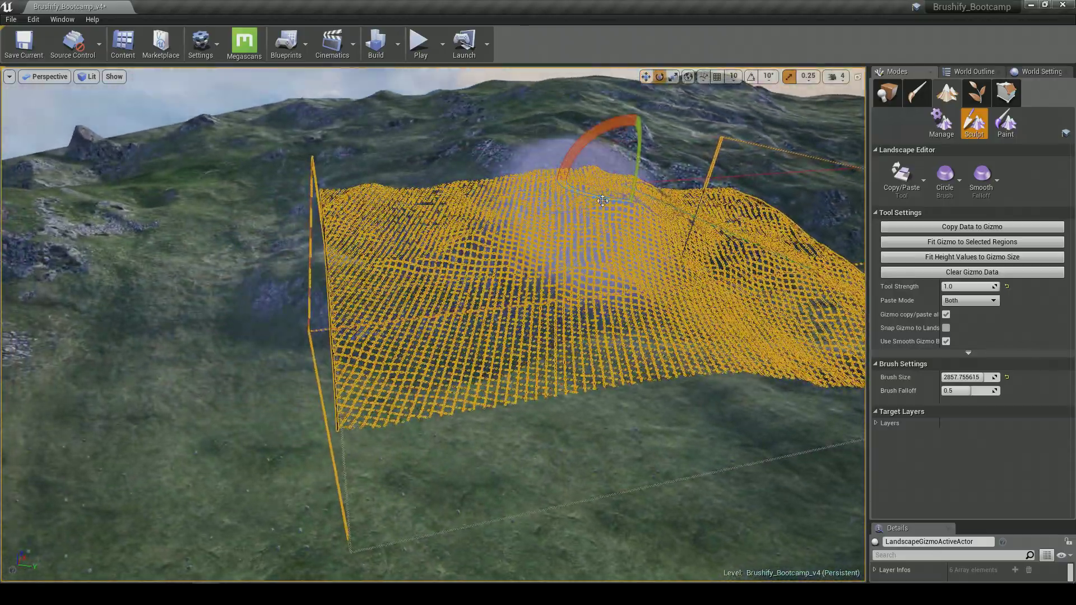
{"action": "left_click_drag", "start_coordinate": [695, 194], "coordinate": [689, 200]}
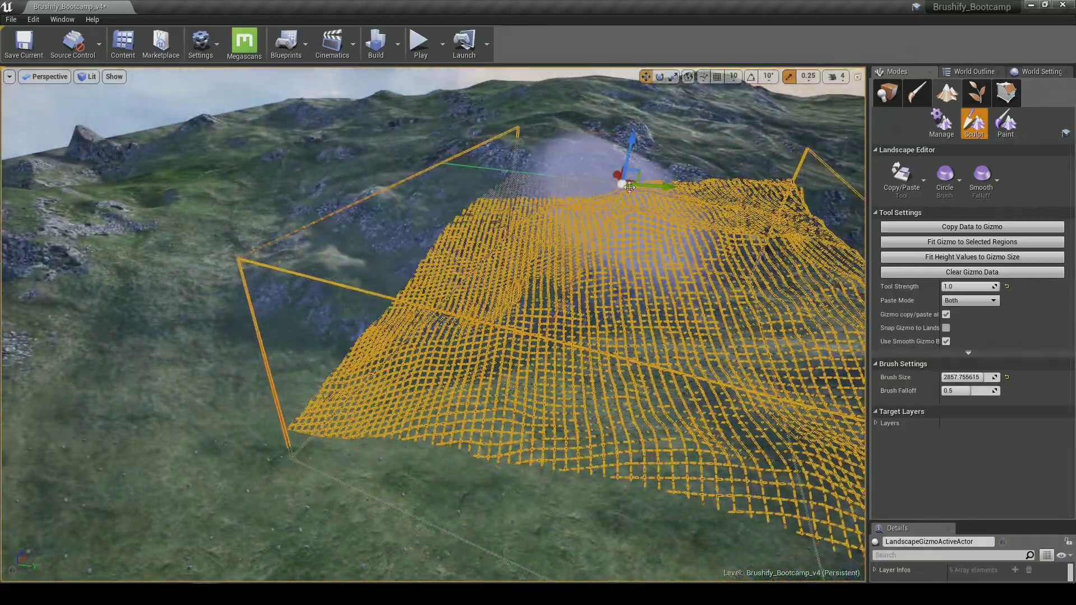
{"action": "left_click_drag", "start_coordinate": [631, 179], "coordinate": [416, 171]}
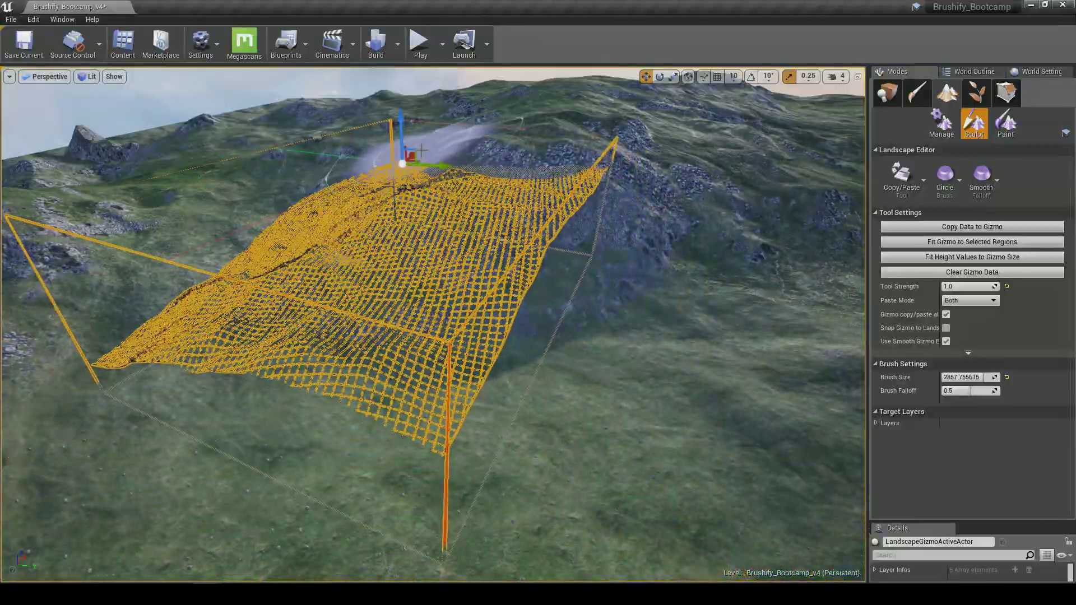
- Paste the rotated hillside section onto the grassy slope and move the gizmo aside
{"action": "right_click_drag", "start_coordinate": [427, 198], "coordinate": [396, 211]}
{"action": "key", "text": "w"}
{"action": "key", "text": "s"}
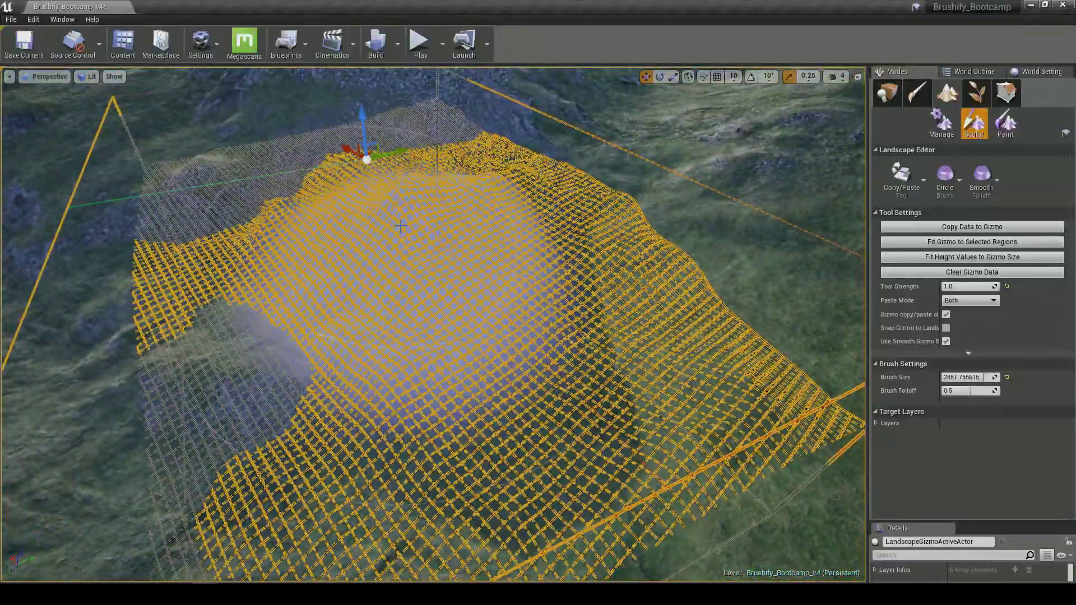
{"action": "right_click_drag", "start_coordinate": [403, 207], "coordinate": [399, 208]}
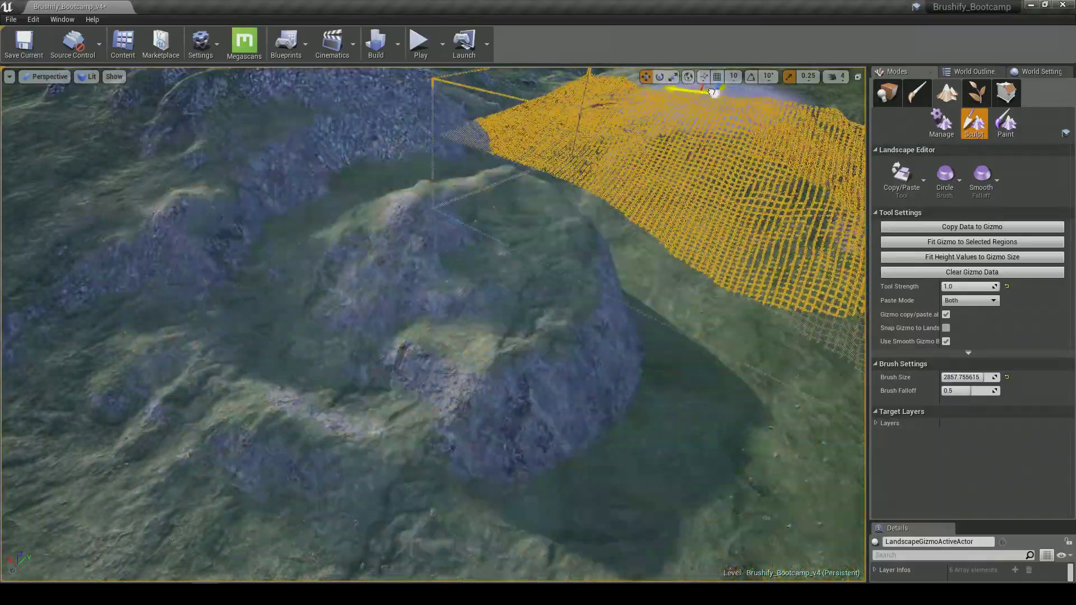
- Move the gizmo over the ring of rock pillars, enlarge it to enclose them and copy their landscape data
{"action": "key", "text": "d"}
{"action": "right_click_drag", "start_coordinate": [399, 208], "coordinate": [399, 209]}
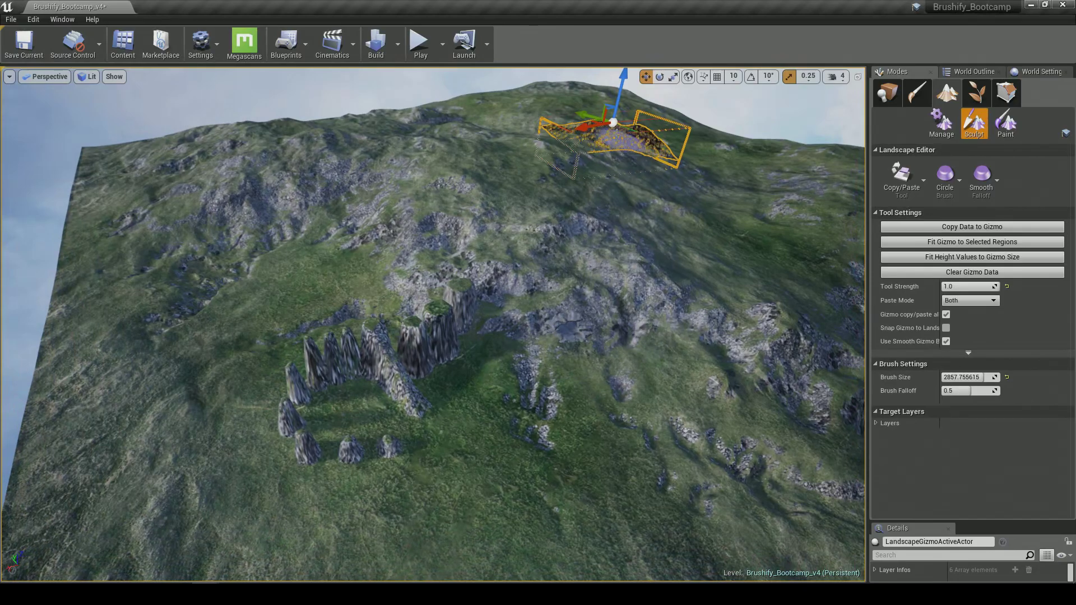
{"action": "left_click_drag", "start_coordinate": [598, 127], "coordinate": [330, 312]}
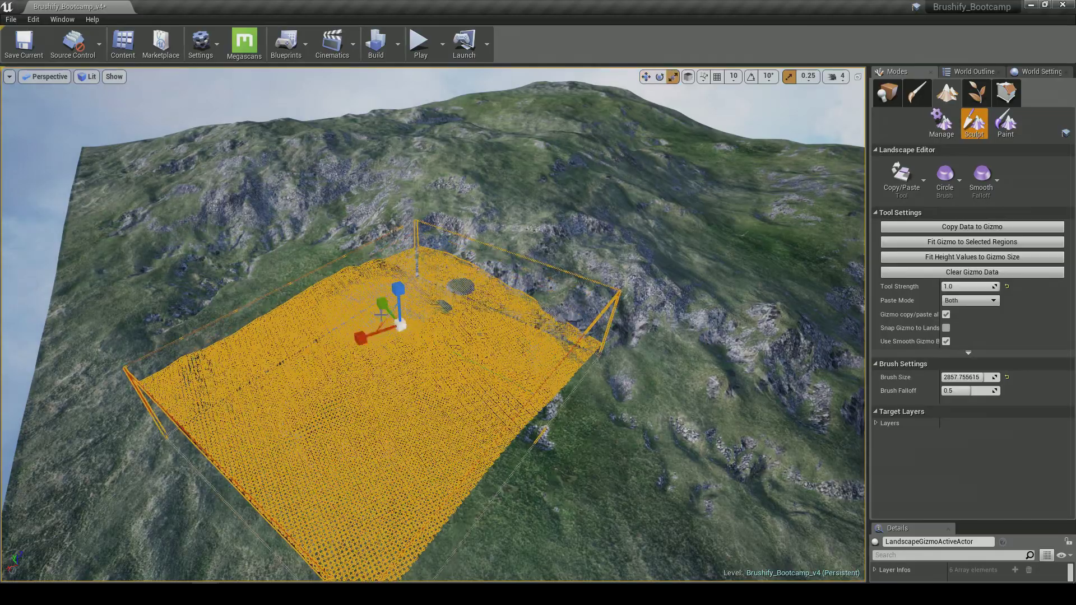
{"action": "left_click", "coordinate": [957, 227]}
- Move the copied rock pillars across to the opposite hillside and rotate the gizmo to suit the slope
{"action": "right_click_drag", "start_coordinate": [504, 337], "coordinate": [459, 386]}
{"action": "right_click_drag", "start_coordinate": [433, 325], "coordinate": [411, 305]}
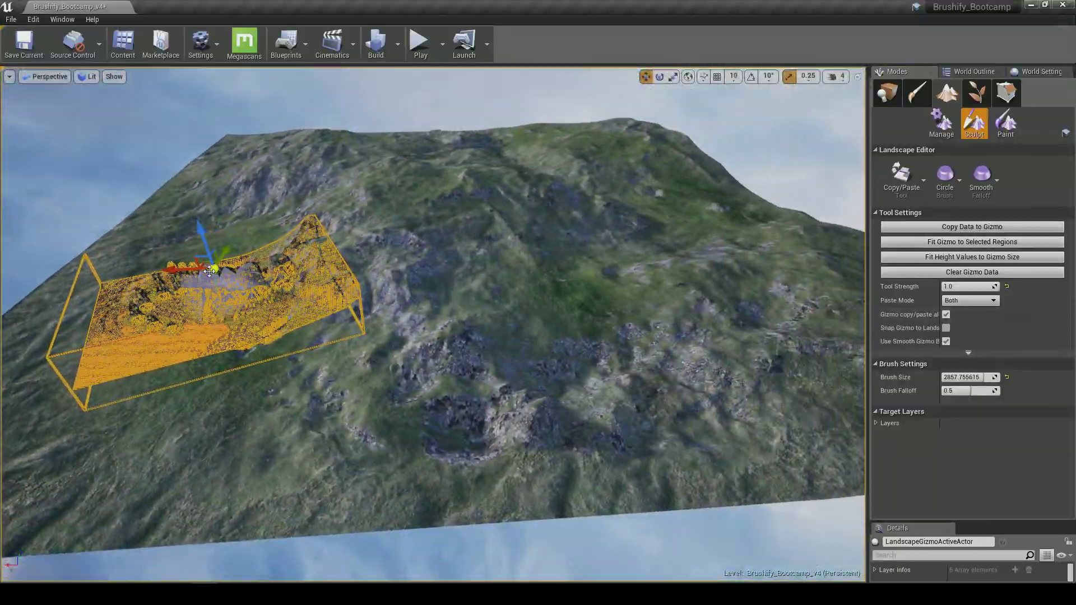
{"action": "left_click_drag", "start_coordinate": [209, 263], "coordinate": [560, 179]}
{"action": "right_click_drag", "start_coordinate": [612, 258], "coordinate": [437, 233]}
{"action": "right_click_drag", "start_coordinate": [543, 196], "coordinate": [571, 307]}
{"action": "key", "text": "e"}
{"action": "left_click_drag", "start_coordinate": [552, 306], "coordinate": [556, 293]}
{"action": "right_click_drag", "start_coordinate": [556, 294], "coordinate": [474, 304]}
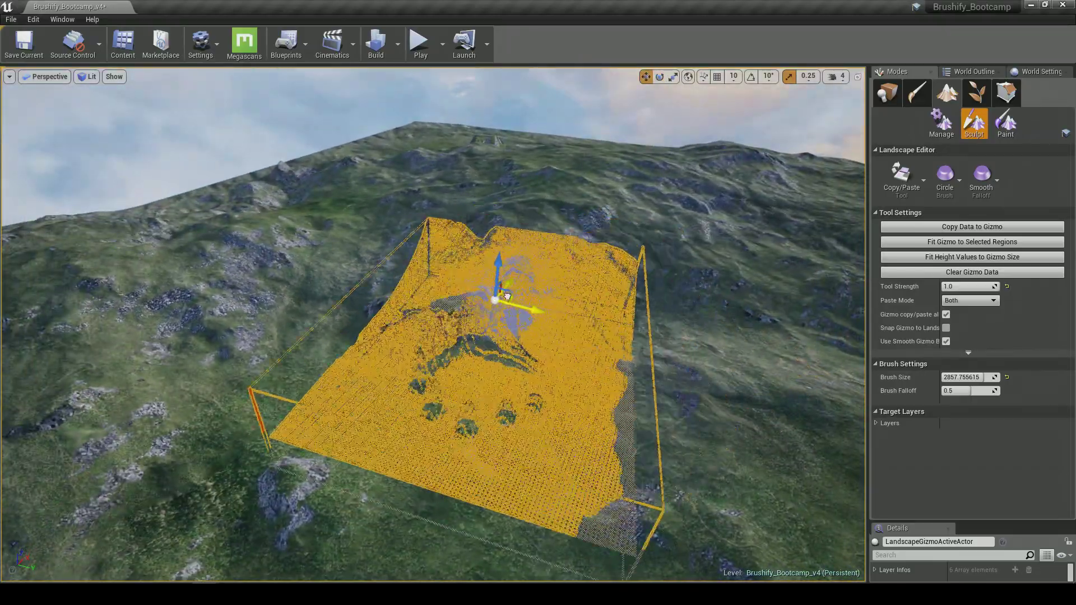
- Adjust the height and position of the copied pillars, paste them onto the hillside and move the gizmo clear
{"action": "right_click_drag", "start_coordinate": [416, 328], "coordinate": [443, 281]}
{"action": "mouse_move", "coordinate": [356, 190]}
{"action": "left_mouse_down"}
{"action": "mouse_move", "coordinate": [359, 219]}
{"action": "mouse_move", "coordinate": [355, 189]}
{"action": "left_mouse_up"}
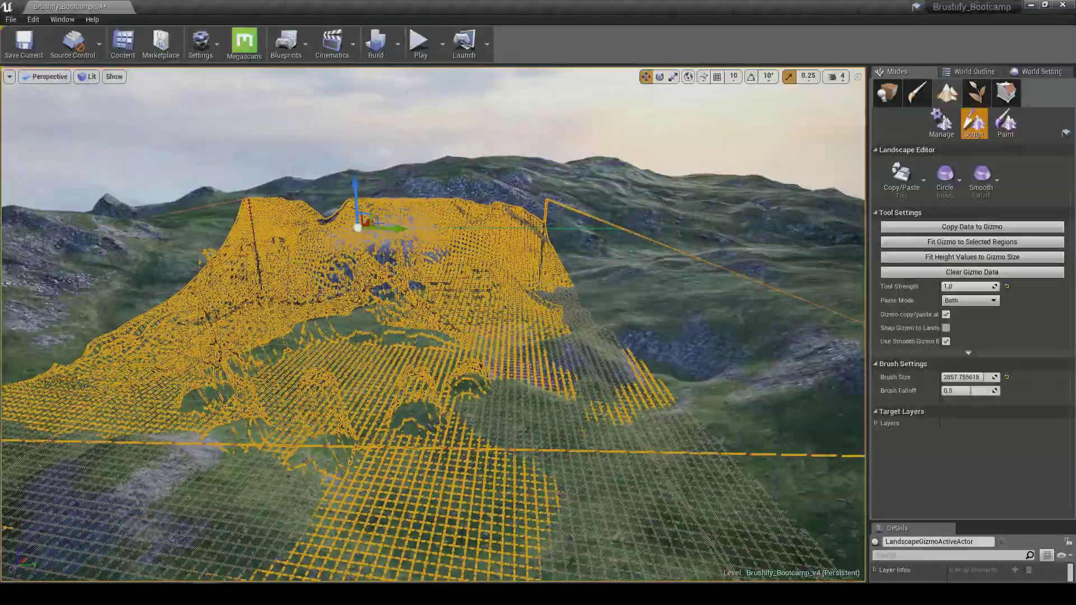
{"action": "left_click_drag", "start_coordinate": [377, 224], "coordinate": [313, 213]}
{"action": "right_click_drag", "start_coordinate": [386, 247], "coordinate": [516, 325]}
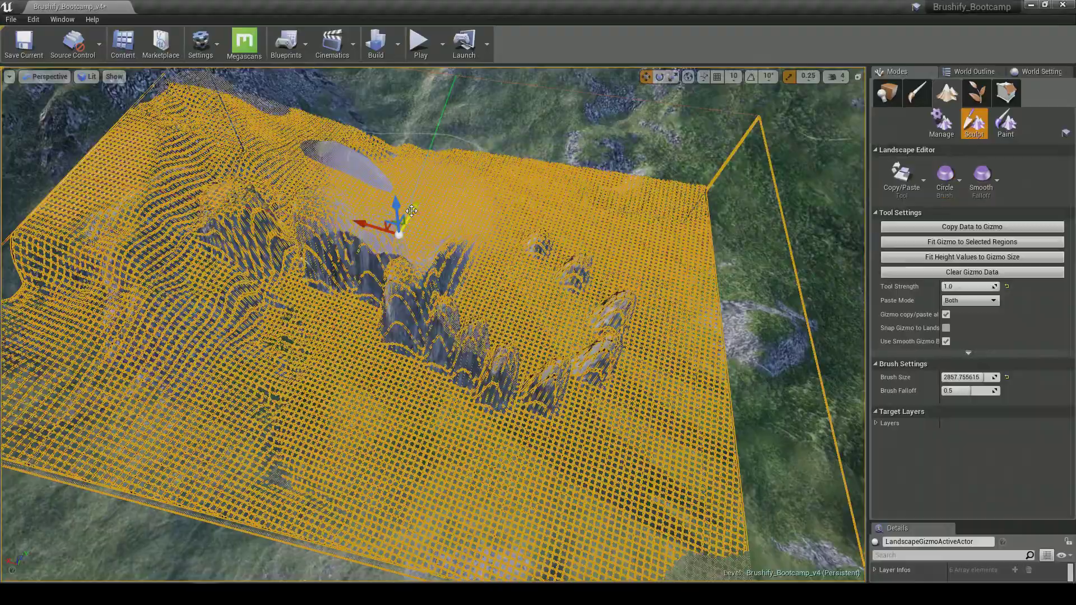
{"action": "left_click_drag", "start_coordinate": [411, 211], "coordinate": [466, 84]}
{"action": "right_click_drag", "start_coordinate": [466, 84], "coordinate": [336, 71]}
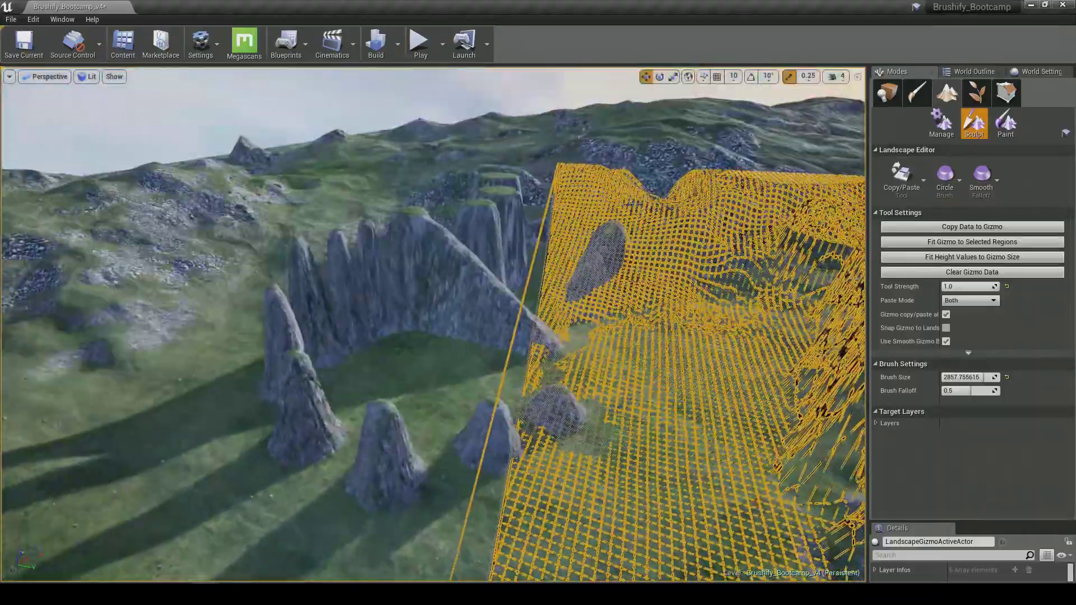
- Play-test the level from beside the original rock ridge and run the character up its slope to the grassy top
{"action": "left_click", "coordinate": [888, 93]}
{"action": "right_click_drag", "start_coordinate": [661, 246], "coordinate": [723, 269]}
{"action": "key", "text": "w"}
{"action": "right_click_drag", "start_coordinate": [504, 121], "coordinate": [529, 100]}
{"action": "left_click", "coordinate": [421, 44]}
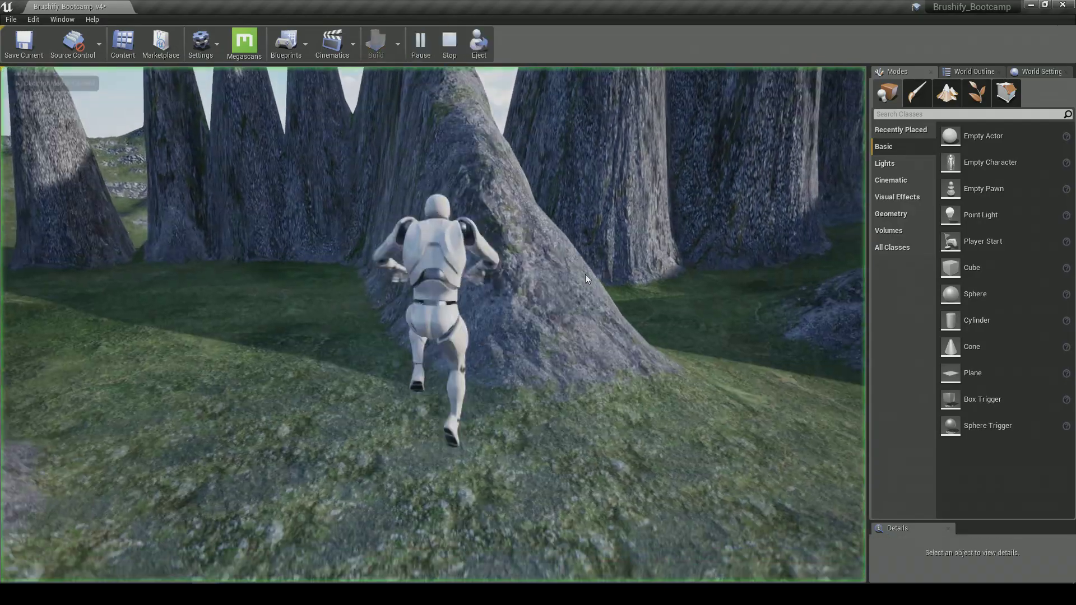
{"action": "key", "text": "w"}
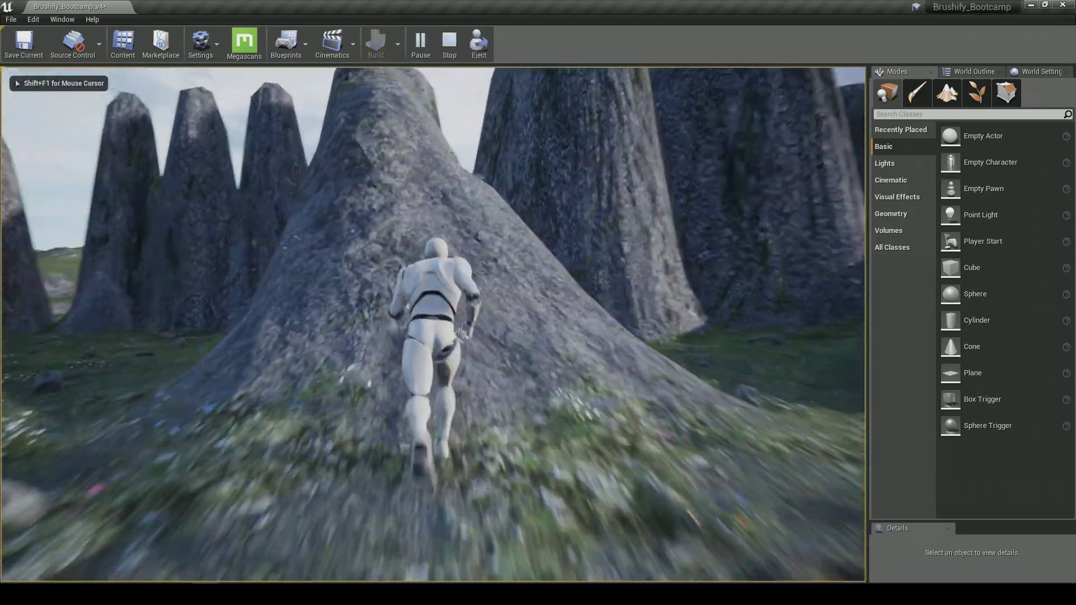
{"action": "key", "text": "w"}
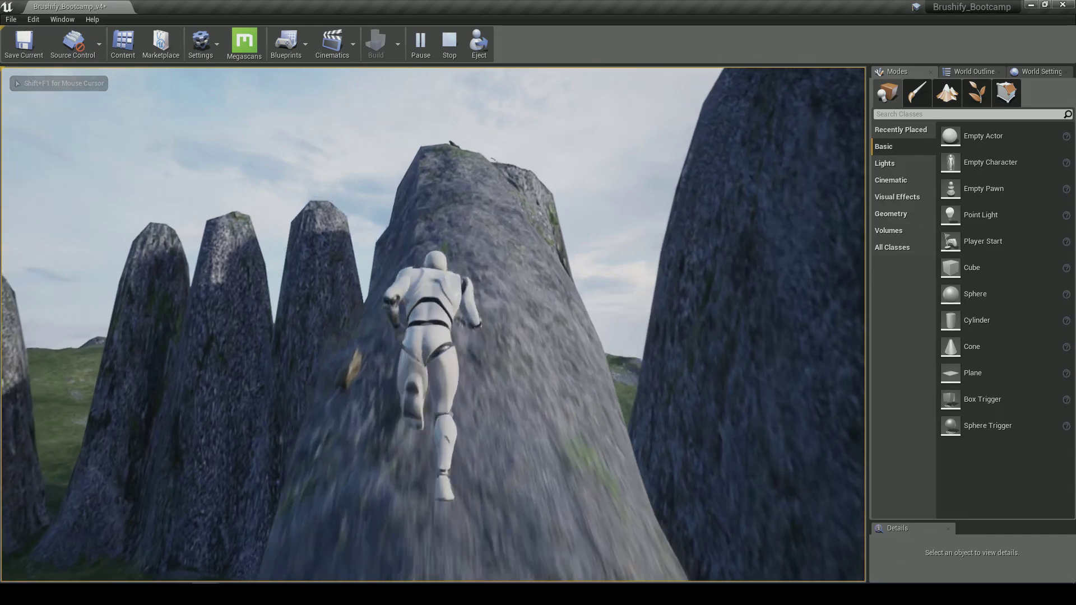
{"action": "key", "text": "w"}
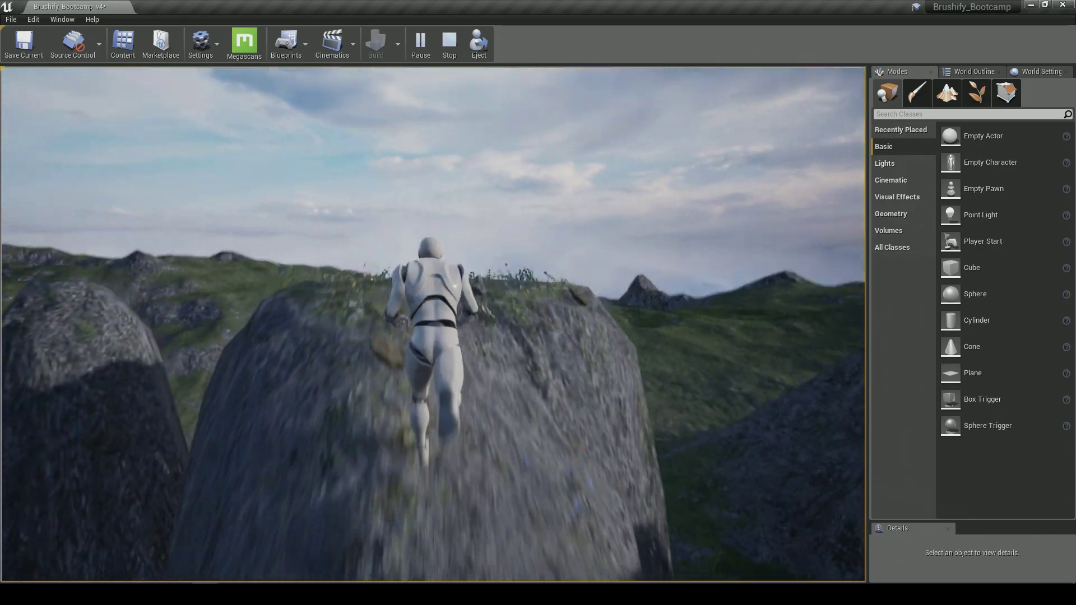
- Jump the character between the tops of the rock pillars and end the play session
{"action": "key", "text": "w"}
{"action": "key", "text": "space"}
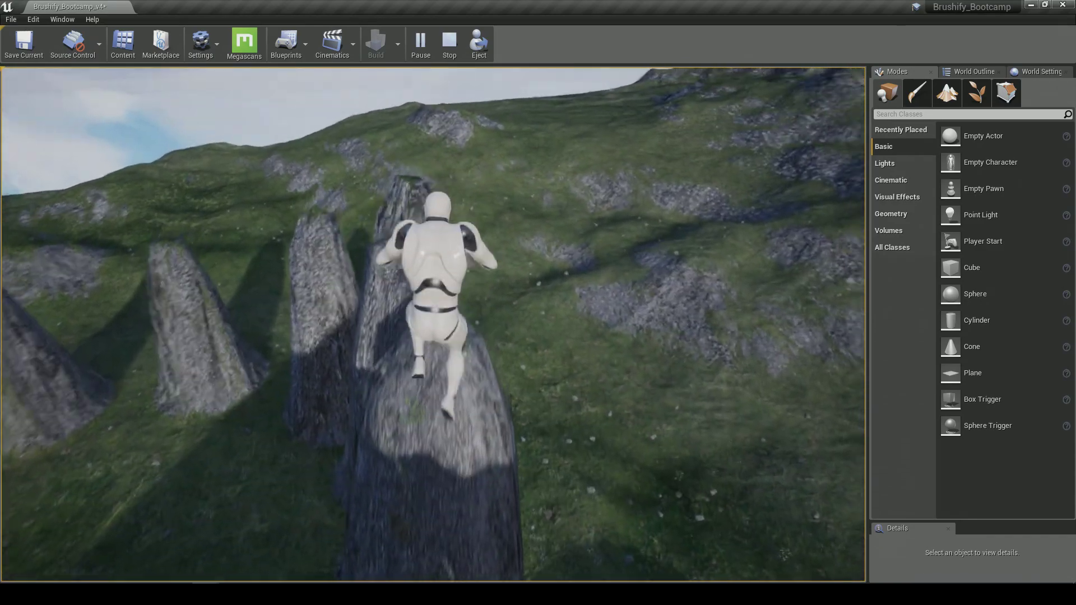
{"action": "key", "text": "s"}
{"action": "key", "text": "w"}
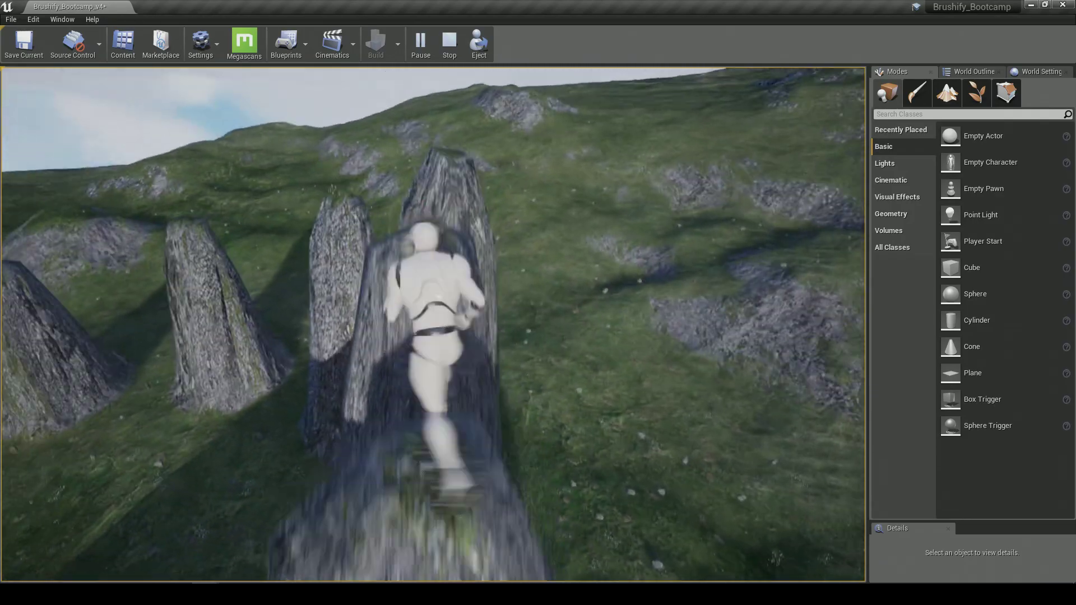
{"action": "key", "text": "space"}
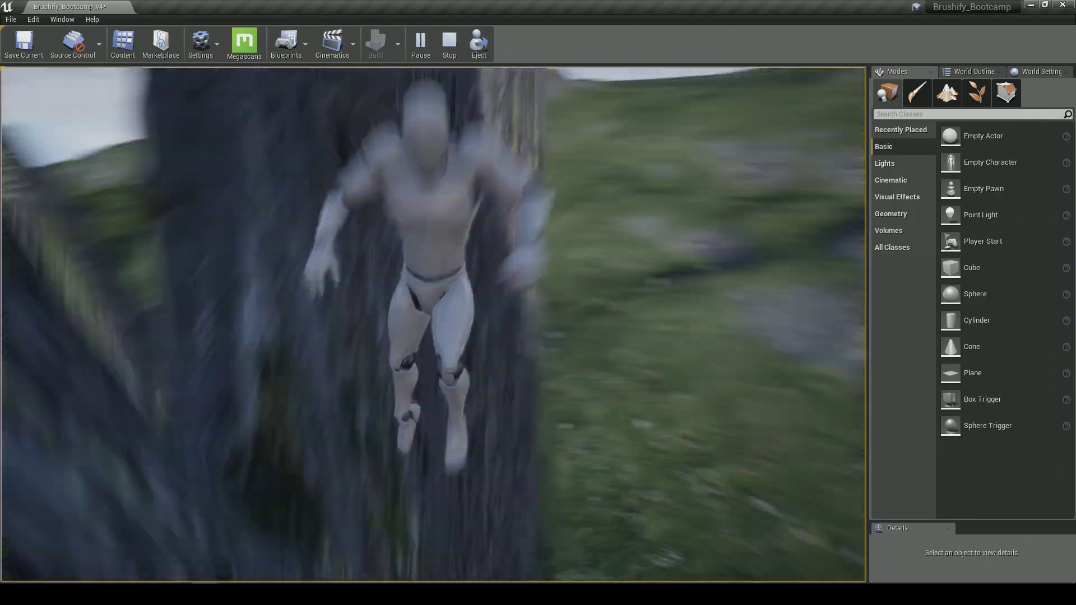
{"action": "key", "text": "Escape"}
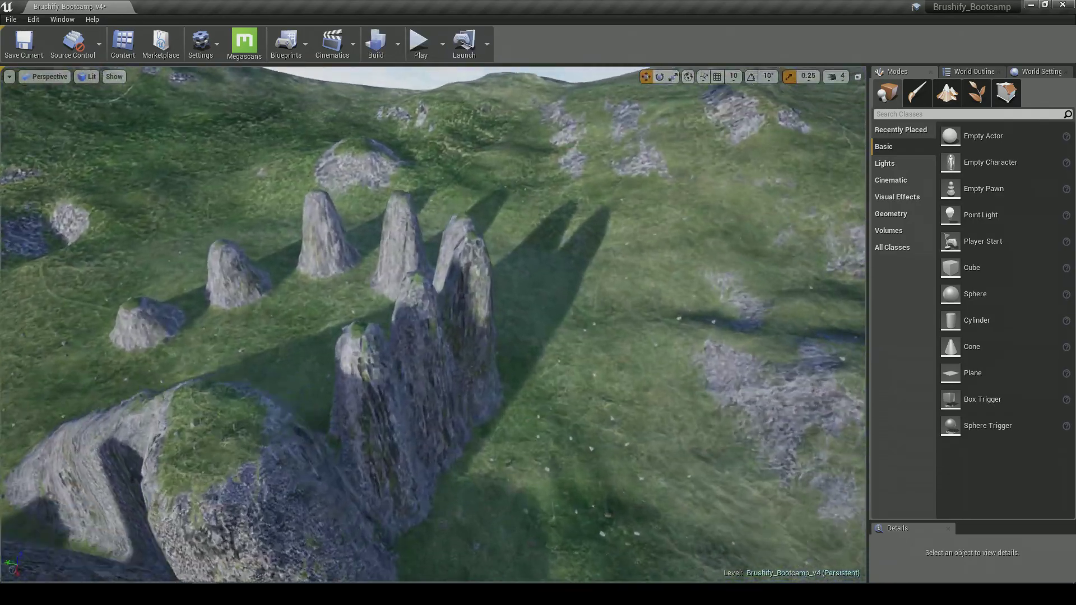
- Return to landscape sculpting and move the Copy/Paste gizmo over the ridge and ring of rock pillars
{"action": "right_click_drag", "start_coordinate": [433, 325], "coordinate": [555, 355]}
{"action": "key", "text": "w"}
{"action": "key", "text": "a"}
{"action": "right_click_drag", "start_coordinate": [616, 269], "coordinate": [429, 253]}
{"action": "key", "text": "s"}
{"action": "key", "text": "d"}
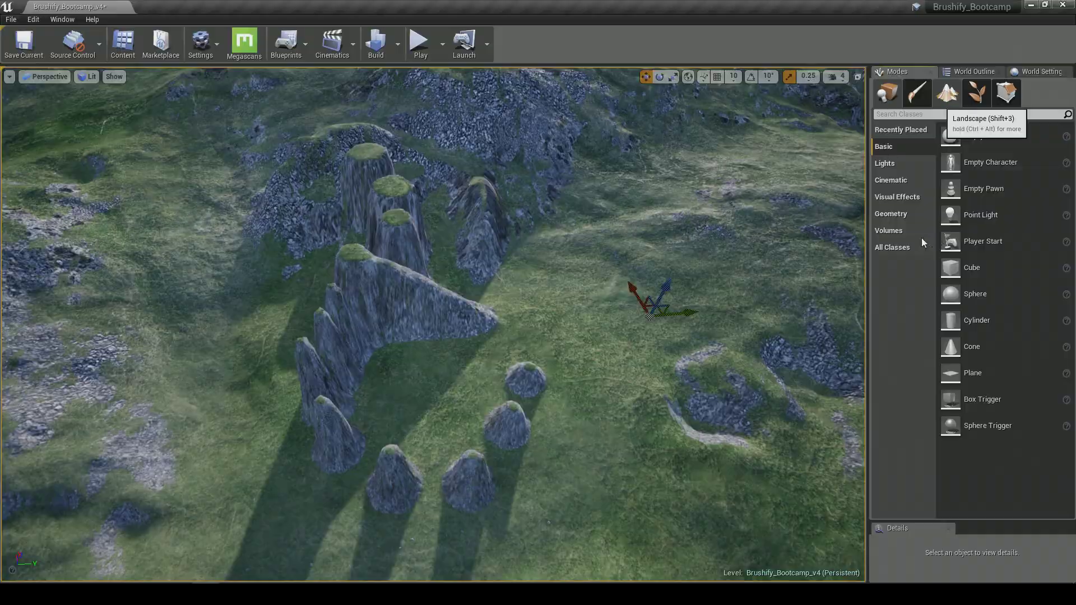
{"action": "key", "text": "shift+3"}
{"action": "right_click_drag", "start_coordinate": [527, 296], "coordinate": [499, 297]}
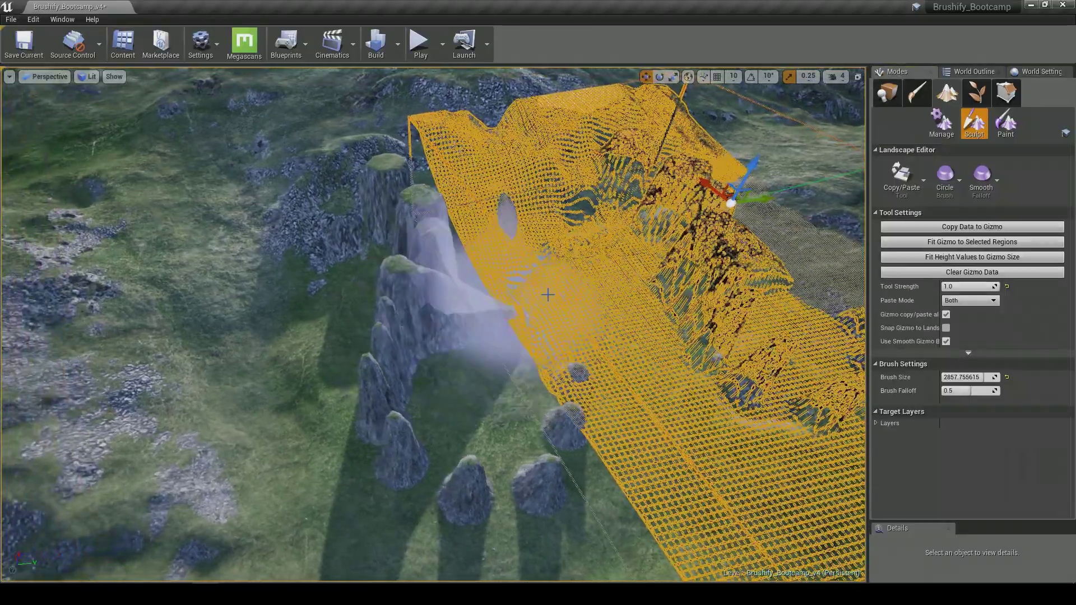
{"action": "left_click_drag", "start_coordinate": [756, 200], "coordinate": [460, 243]}
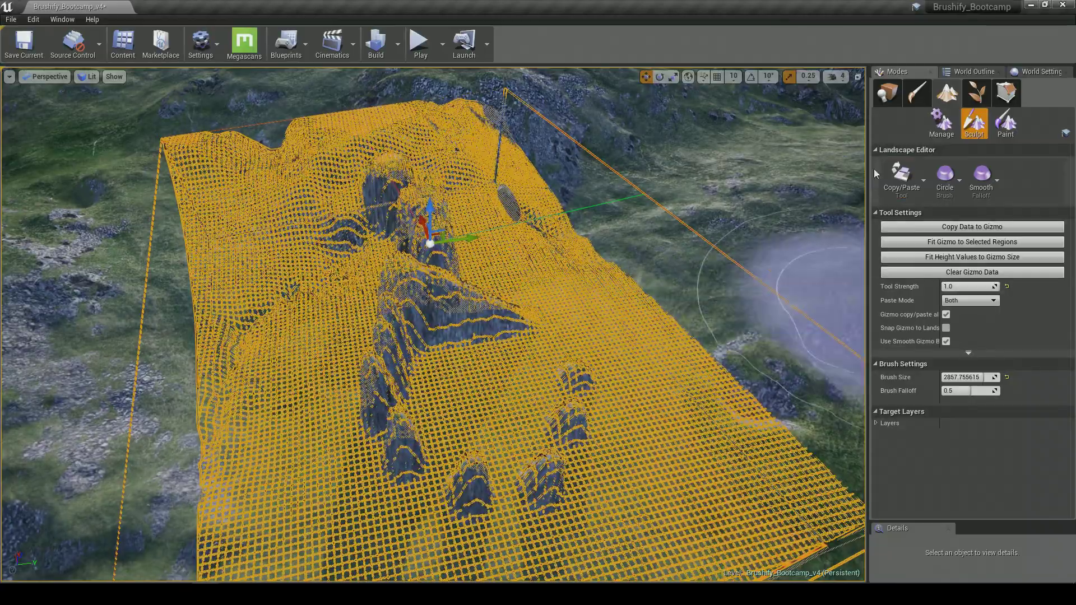
- Leave landscape editing and play-test jumping the character between the rock pillar tops, ending the session after the jumps
{"action": "left_click", "coordinate": [886, 94]}
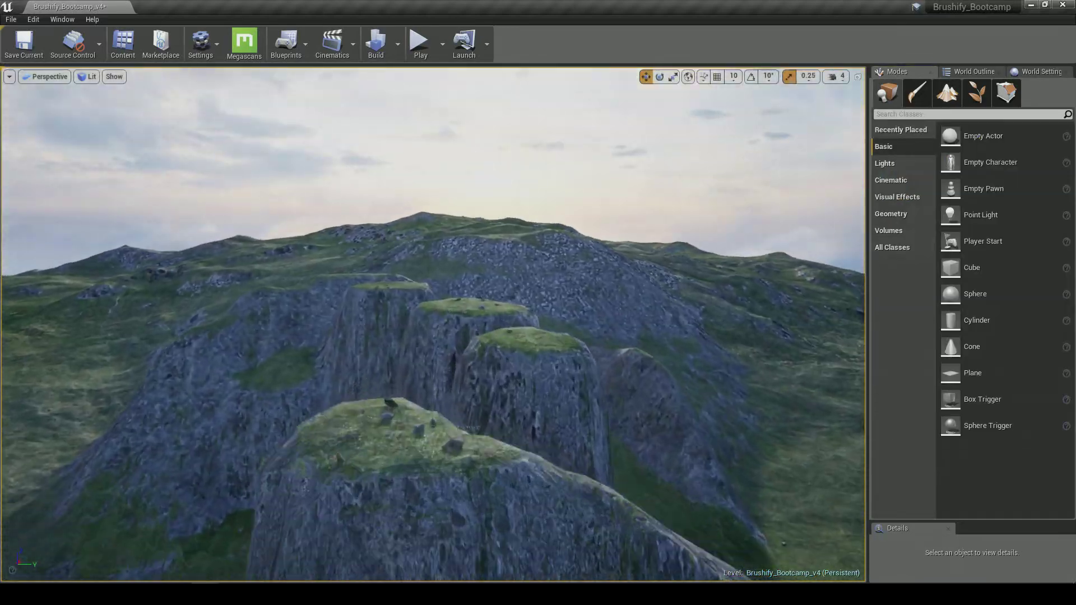
{"action": "right_click_drag", "start_coordinate": [539, 188], "coordinate": [531, 211]}
{"action": "scroll", "coordinate": [509, 200], "scroll_direction": "up", "scroll_amount": 3}
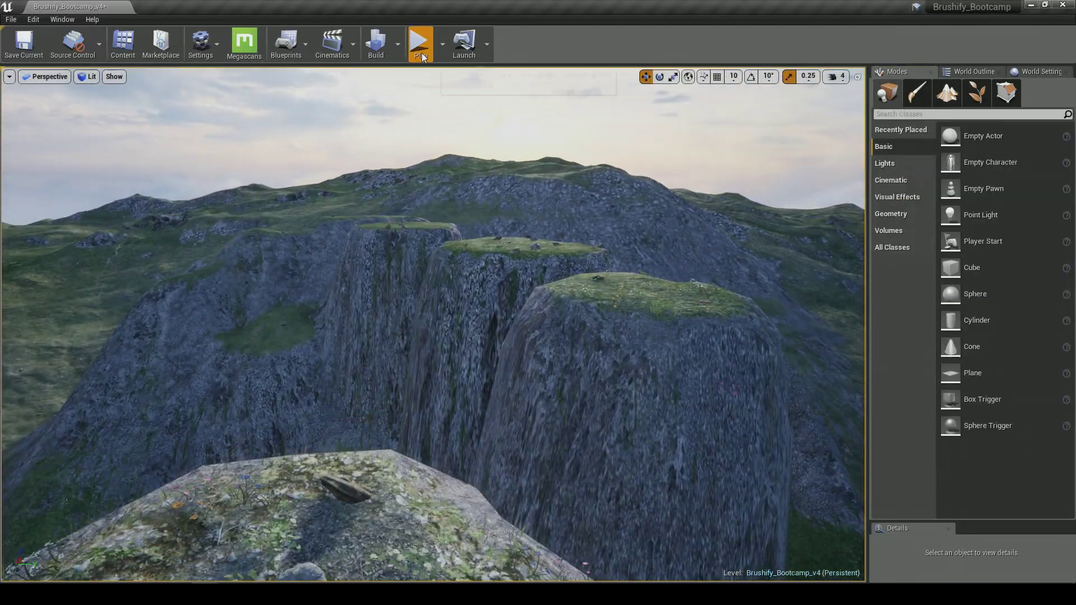
{"action": "left_click", "coordinate": [421, 52]}
{"action": "key", "text": "w"}
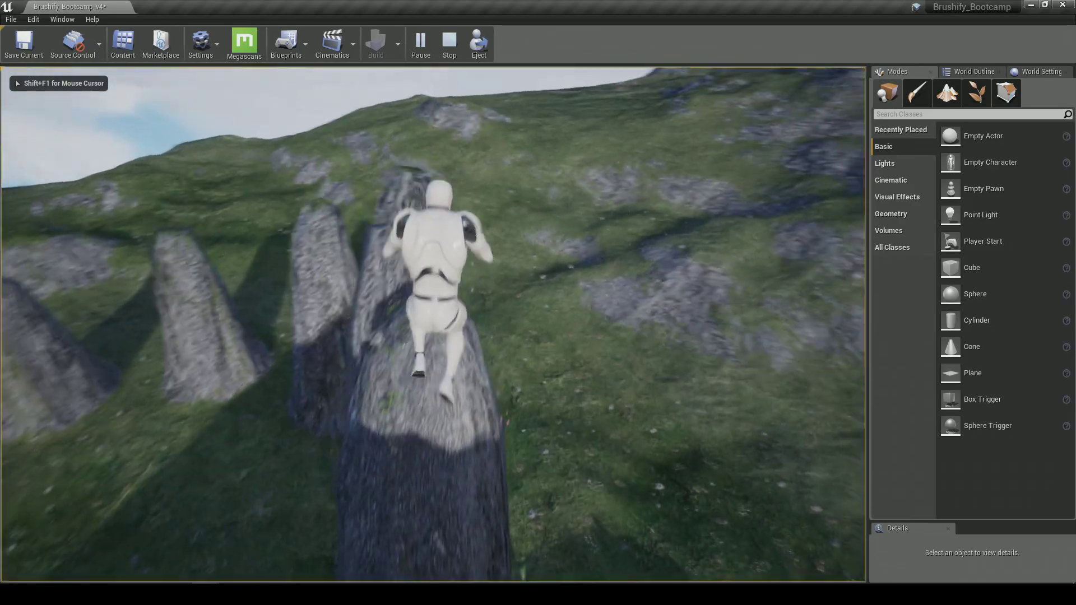
{"action": "key", "text": "s"}
{"action": "key", "text": "w"}
{"action": "key", "text": "space"}
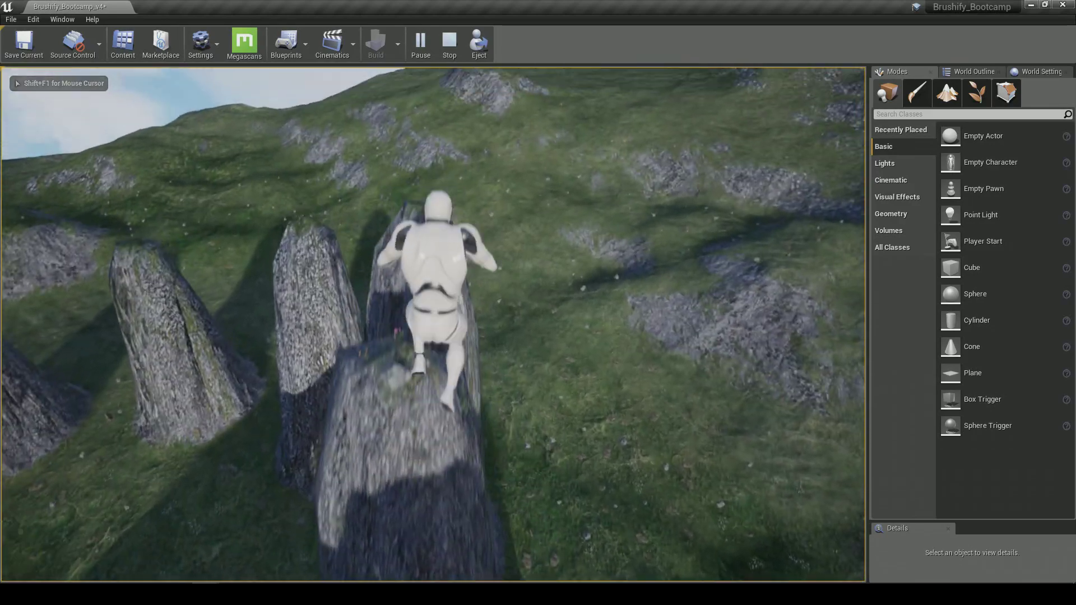
{"action": "key", "text": "s"}
{"action": "key", "text": "w"}
{"action": "key", "text": "space"}
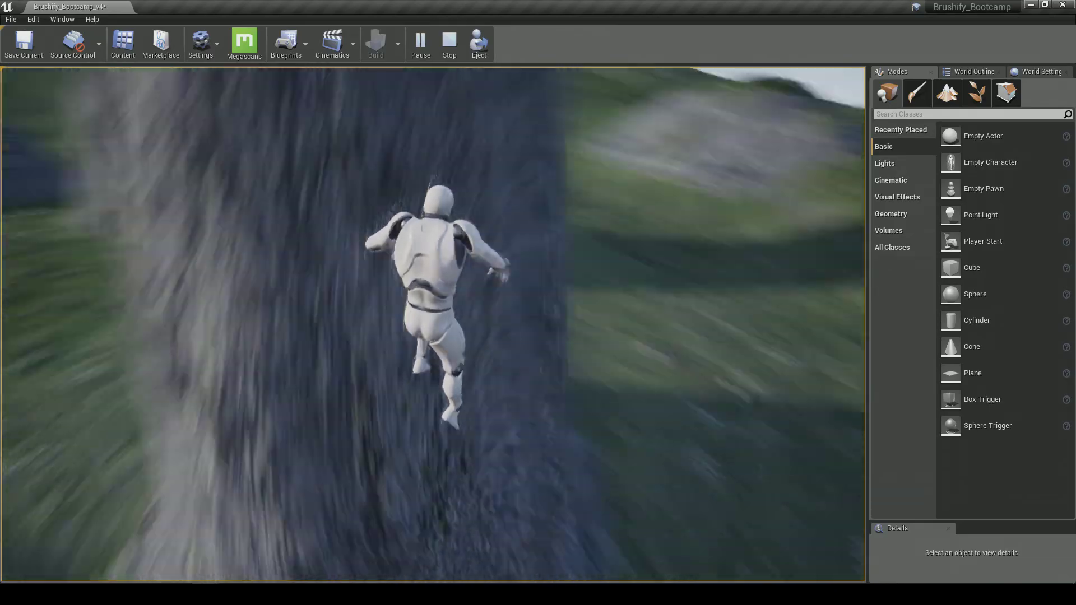
{"action": "key", "text": "Escape"}
- Return to landscape sculpting and paint a region over the ridge and ring of rock pillars with the Selection tool
{"action": "right_click_drag", "start_coordinate": [432, 325], "coordinate": [336, 331]}
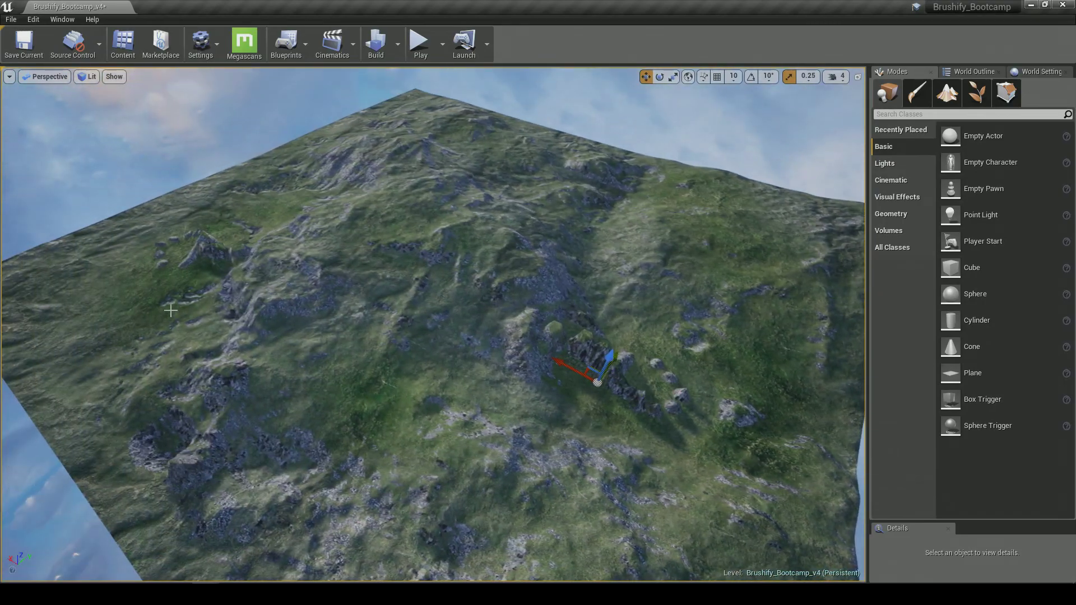
{"action": "right_click_drag", "start_coordinate": [181, 254], "coordinate": [34, 268]}
{"action": "right_click_drag", "start_coordinate": [204, 280], "coordinate": [208, 232]}
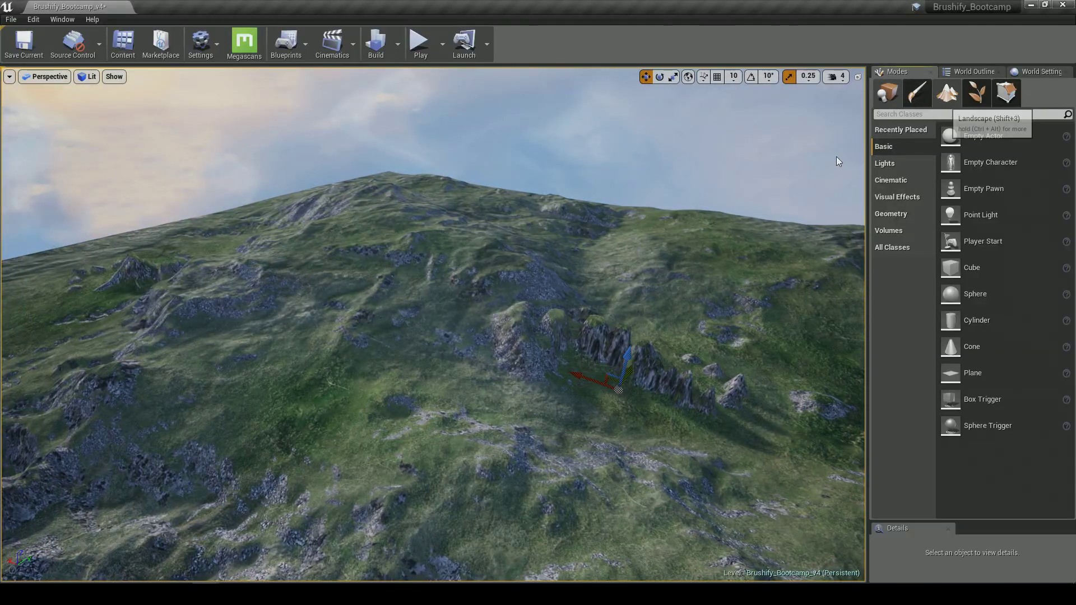
{"action": "key", "text": "shift+3"}
{"action": "right_click_drag", "start_coordinate": [836, 158], "coordinate": [824, 187]}
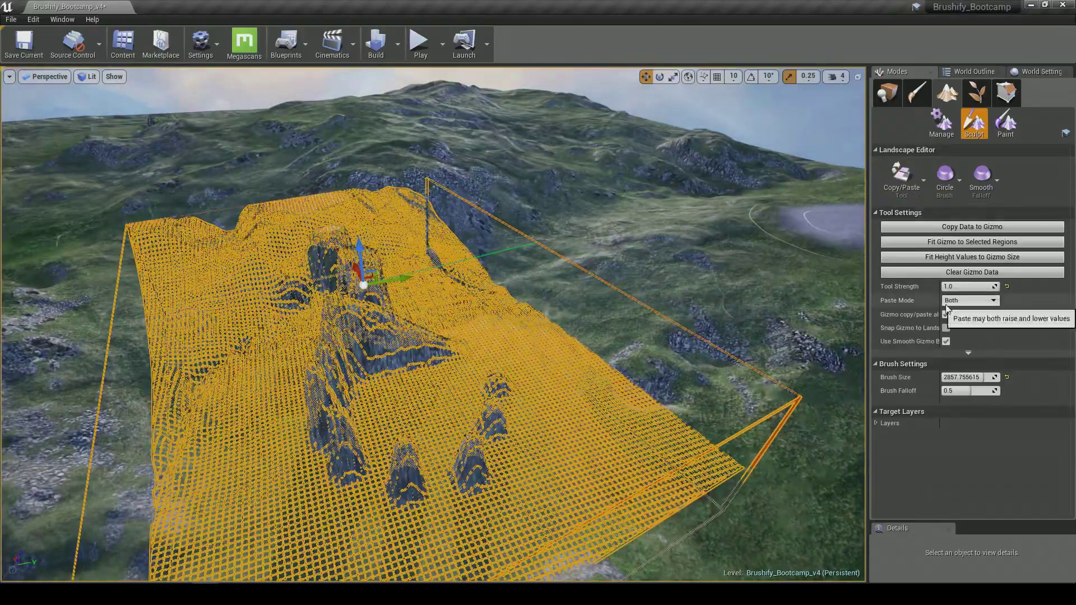
{"action": "left_click_drag", "start_coordinate": [940, 317], "coordinate": [949, 315]}
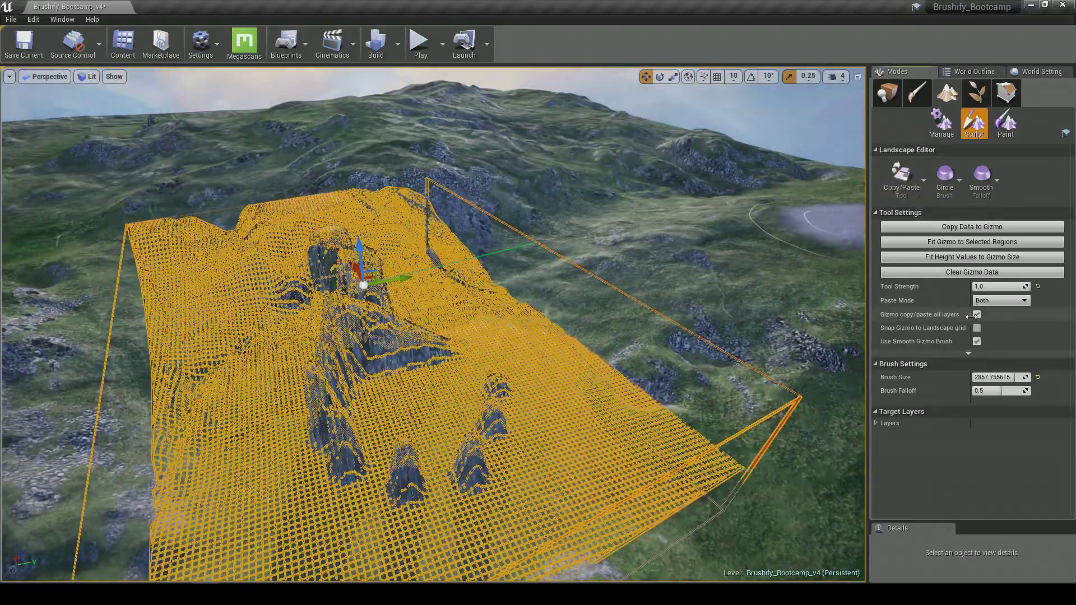
{"action": "left_click", "coordinate": [910, 195]}
{"action": "left_click", "coordinate": [966, 483]}
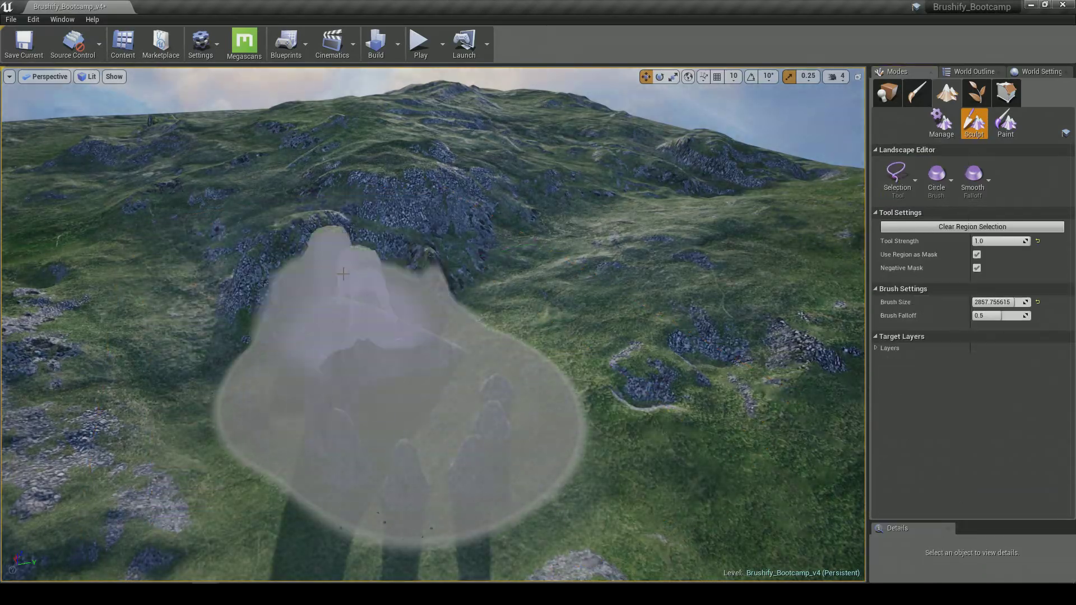
- Turn off Negative Mask and trim the selected region closer to the outline of the ridge and rock pillars
{"action": "left_click", "coordinate": [976, 268]}
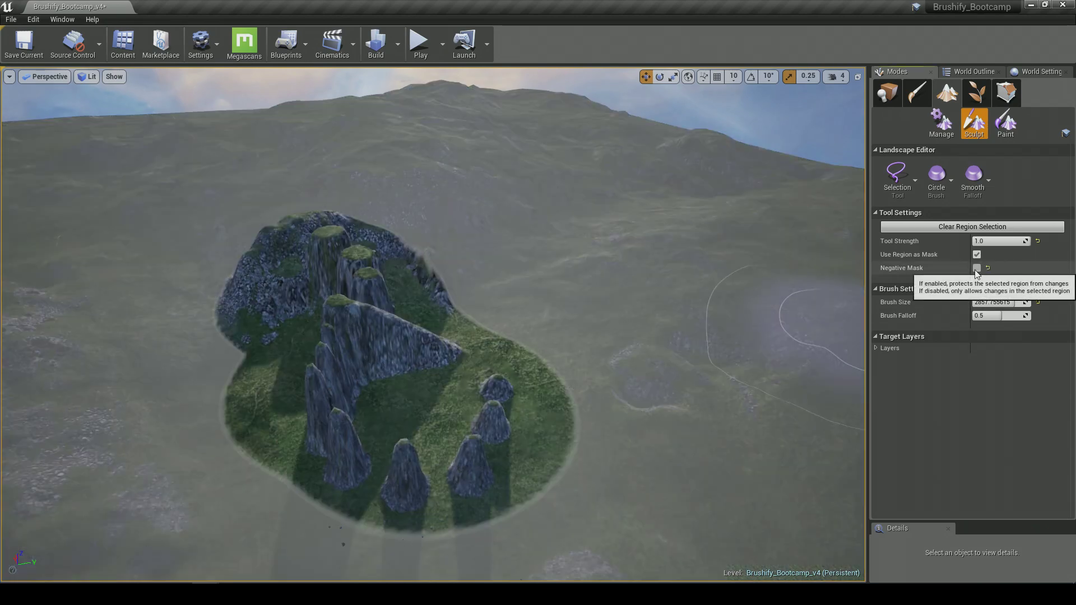
{"action": "mouse_move", "coordinate": [582, 313]}
{"action": "right_mouse_down"}
{"action": "mouse_move", "coordinate": [602, 314]}
{"action": "mouse_move", "coordinate": [577, 317]}
{"action": "right_mouse_up"}
{"action": "mouse_move", "coordinate": [184, 381]}
{"action": "left_mouse_down"}
{"action": "mouse_move", "coordinate": [271, 361]}
{"action": "mouse_move", "coordinate": [240, 391]}
{"action": "mouse_move", "coordinate": [263, 364]}
{"action": "left_mouse_up"}
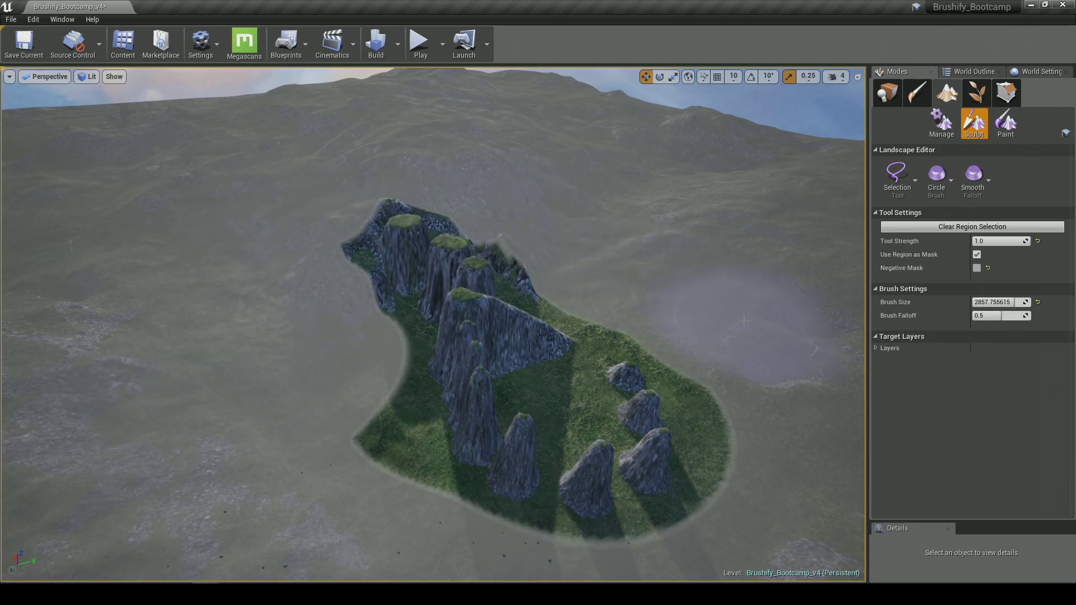
{"action": "right_click_drag", "start_coordinate": [787, 314], "coordinate": [807, 313]}
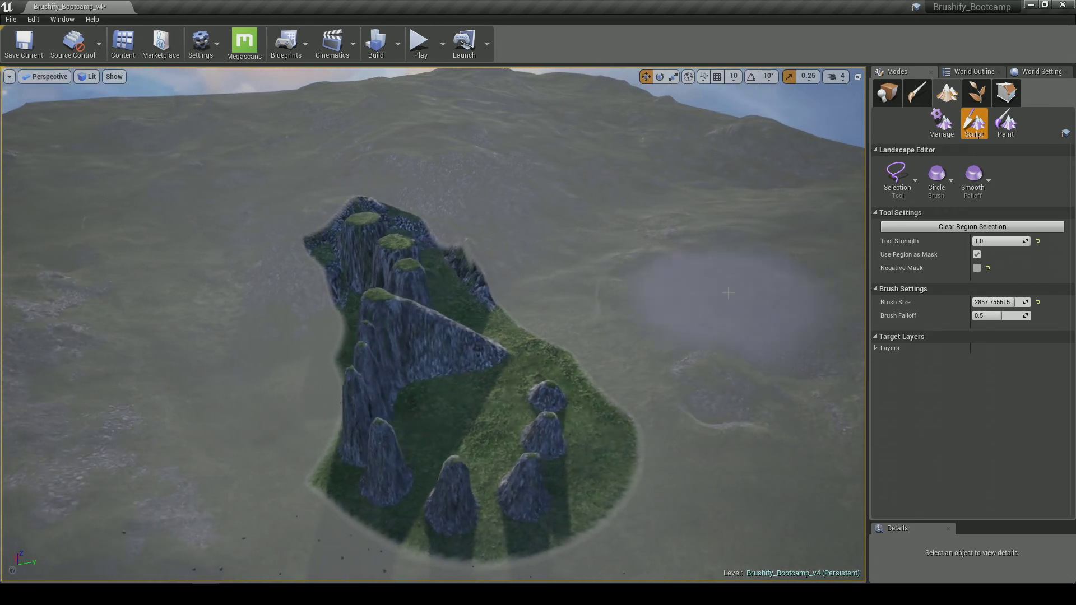
- Inspect the pillars without the mask overlay, then switch landscape sculpting to the Copy/Paste tool
{"action": "left_click", "coordinate": [887, 93]}
{"action": "right_click_drag", "start_coordinate": [615, 235], "coordinate": [620, 235]}
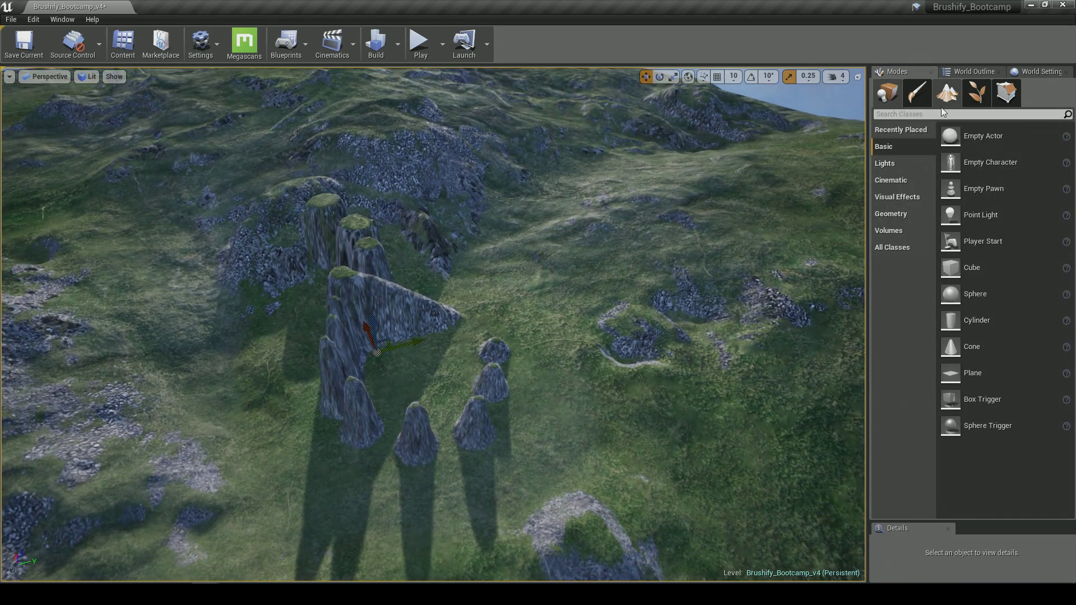
{"action": "key", "text": "shift+3"}
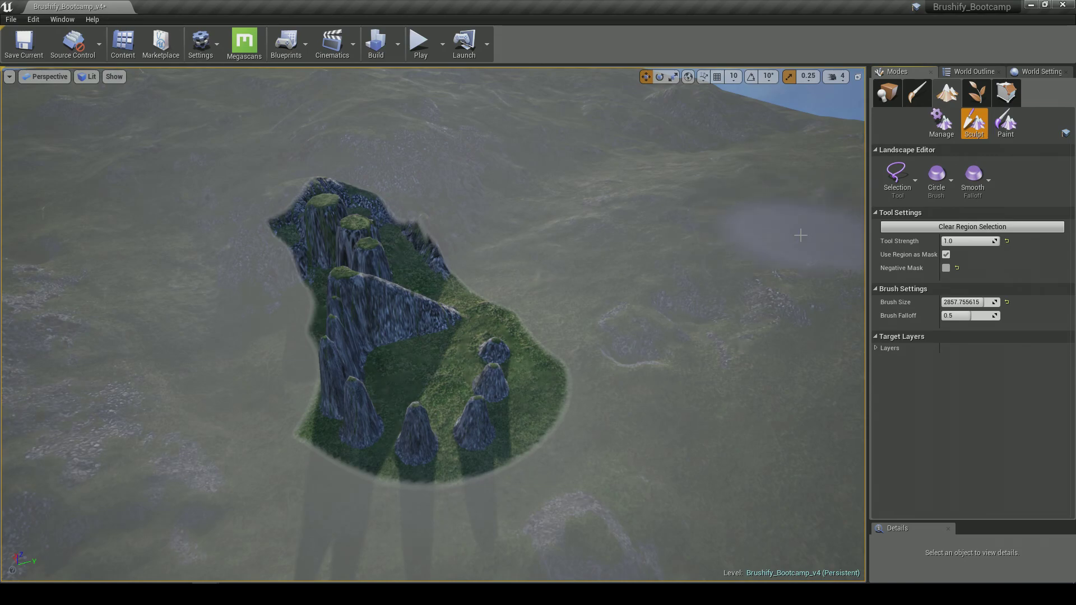
{"action": "left_click", "coordinate": [899, 175]}
{"action": "left_click", "coordinate": [943, 526]}
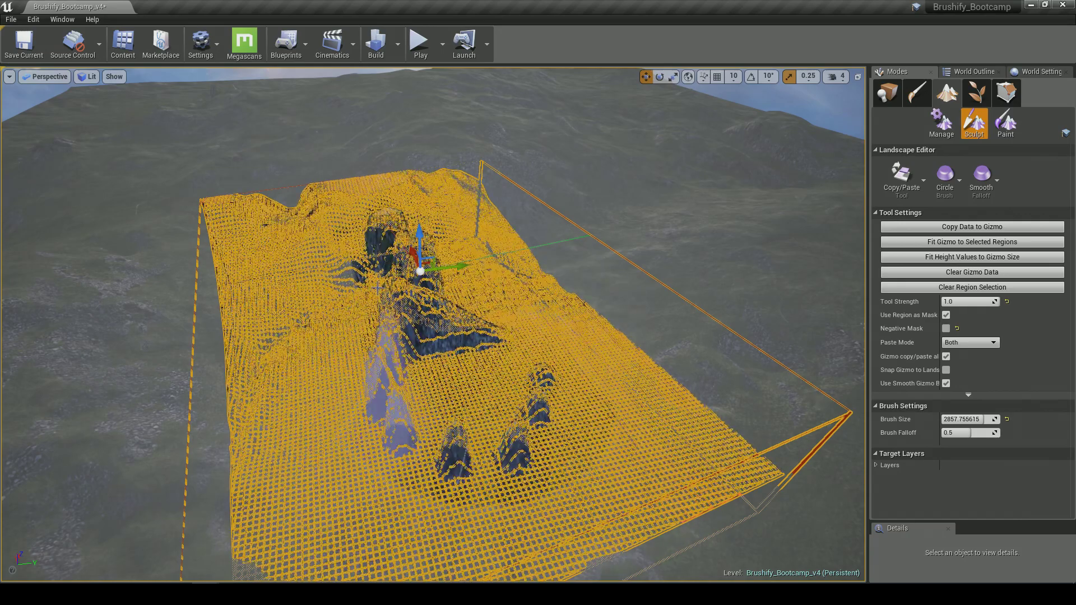
- Move the gizmo holding the copied rock pillars across to the open grassy hillside
{"action": "left_click", "coordinate": [941, 123]}
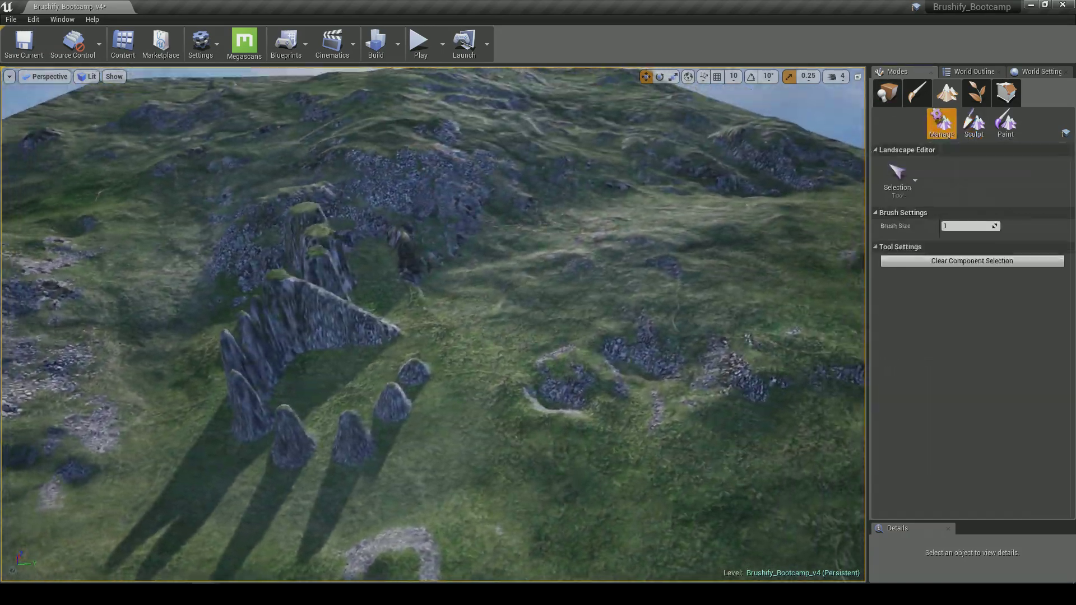
{"action": "key", "text": "w"}
{"action": "right_click_drag", "start_coordinate": [433, 324], "coordinate": [330, 369]}
{"action": "key", "text": "s"}
{"action": "left_click", "coordinate": [973, 122]}
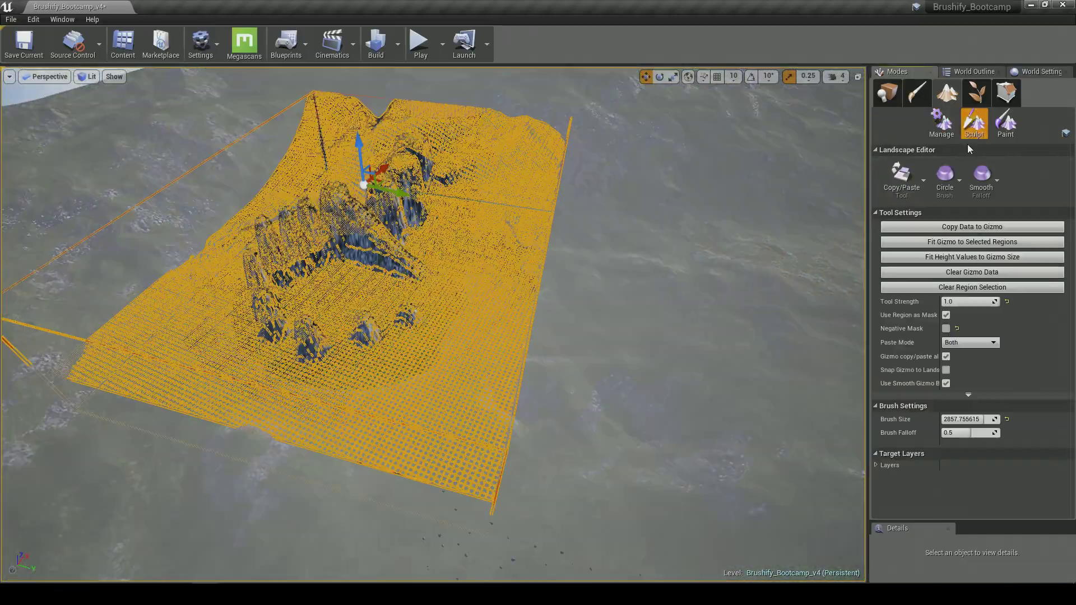
{"action": "right_click_drag", "start_coordinate": [370, 257], "coordinate": [359, 248]}
{"action": "left_click_drag", "start_coordinate": [257, 237], "coordinate": [649, 212]}
- Erase the region selection around the original rock pillars with the Selection tool
{"action": "key", "text": "w"}
{"action": "mouse_move", "coordinate": [725, 258]}
{"action": "right_mouse_down"}
{"action": "mouse_move", "coordinate": [743, 255]}
{"action": "mouse_move", "coordinate": [734, 292]}
{"action": "mouse_move", "coordinate": [725, 286]}
{"action": "right_mouse_up"}
{"action": "key", "text": "s"}
{"action": "left_click", "coordinate": [912, 186]}
{"action": "left_click", "coordinate": [951, 491]}
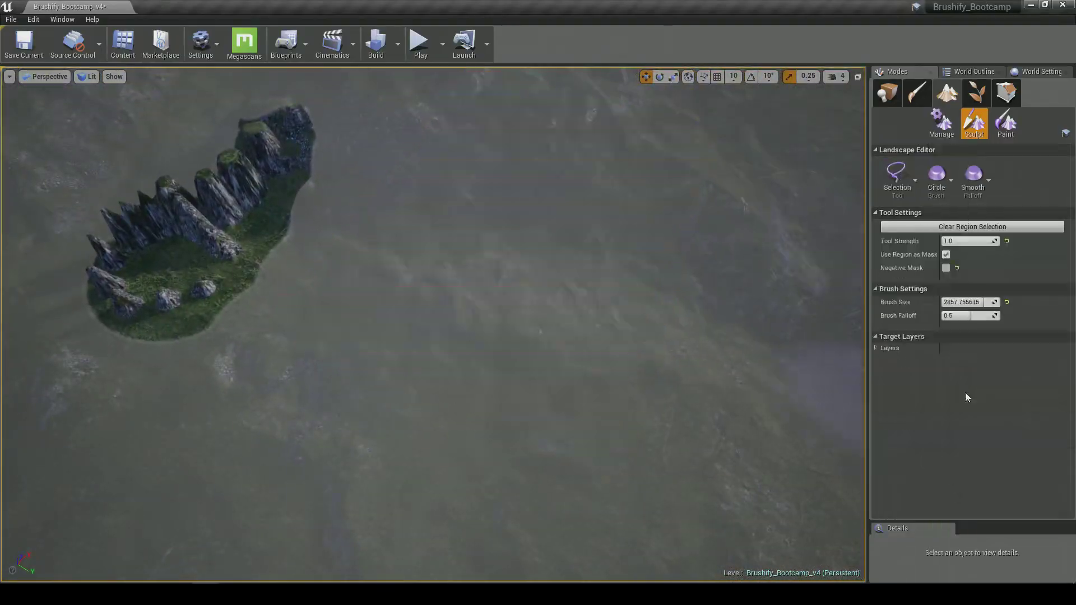
{"action": "mouse_move", "coordinate": [287, 276]}
{"action": "left_mouse_down", "text": "shift"}
{"action": "mouse_move", "coordinate": [235, 219]}
{"action": "mouse_move", "coordinate": [174, 199]}
{"action": "mouse_move", "coordinate": [269, 177]}
{"action": "left_mouse_up", "text": "shift"}
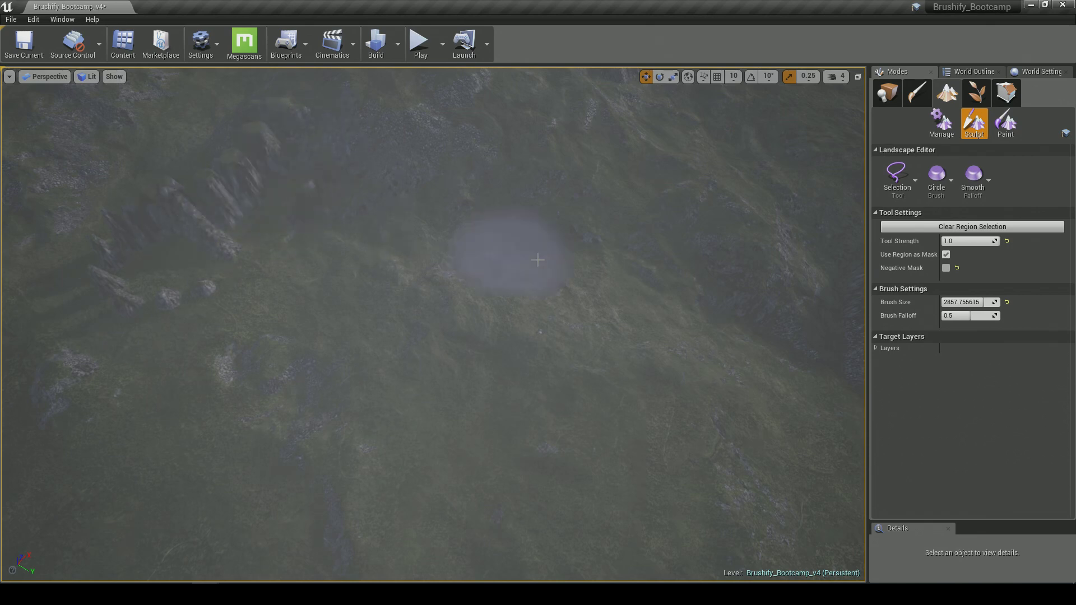
- Paint a new selection region on the open hillside at the gizmo's location and trim its edge
{"action": "right_click_drag", "start_coordinate": [537, 258], "coordinate": [538, 208]}
{"action": "right_click_drag", "start_coordinate": [472, 316], "coordinate": [476, 316]}
{"action": "key", "text": "w"}
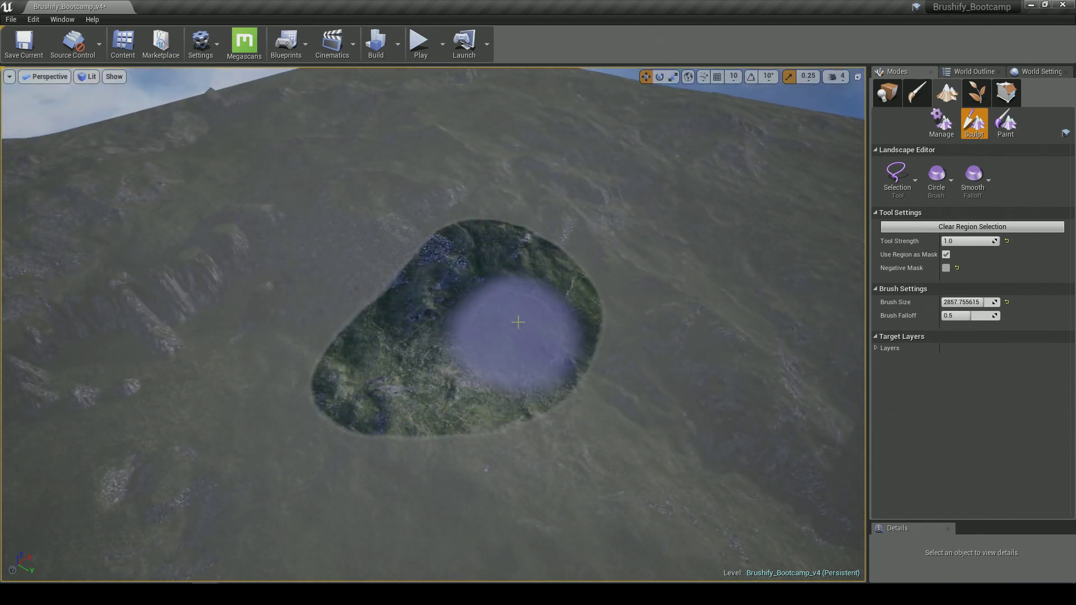
{"action": "left_click_drag", "start_coordinate": [553, 464], "coordinate": [643, 340], "text": "shift"}
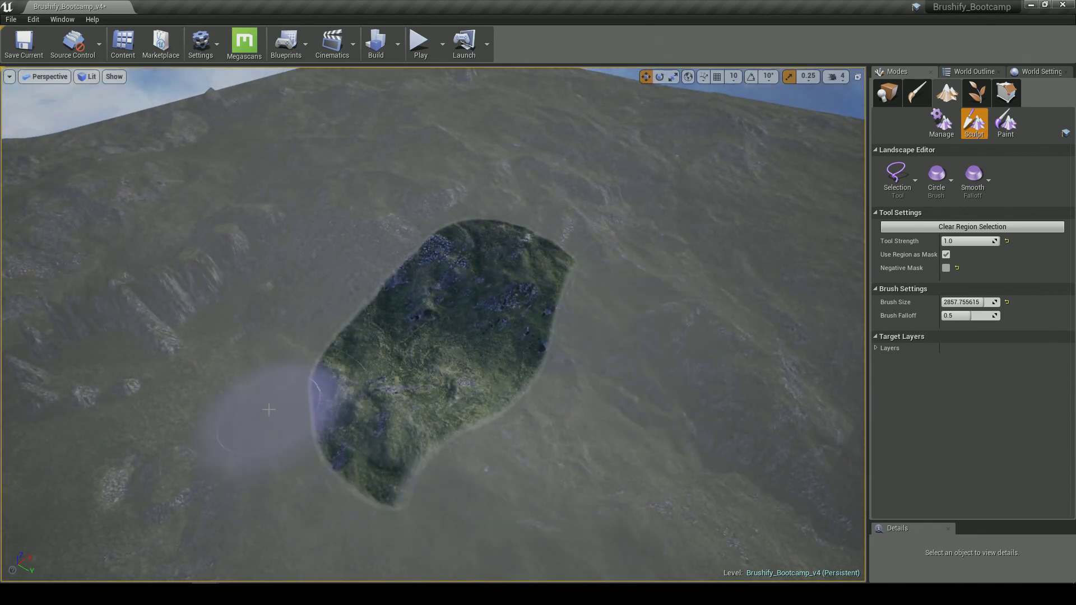
- Compare the hillside region with the gizmo's footprint and extend the region downhill to cover the ring of pillars
{"action": "left_click", "coordinate": [912, 174]}
{"action": "left_click", "coordinate": [944, 523]}
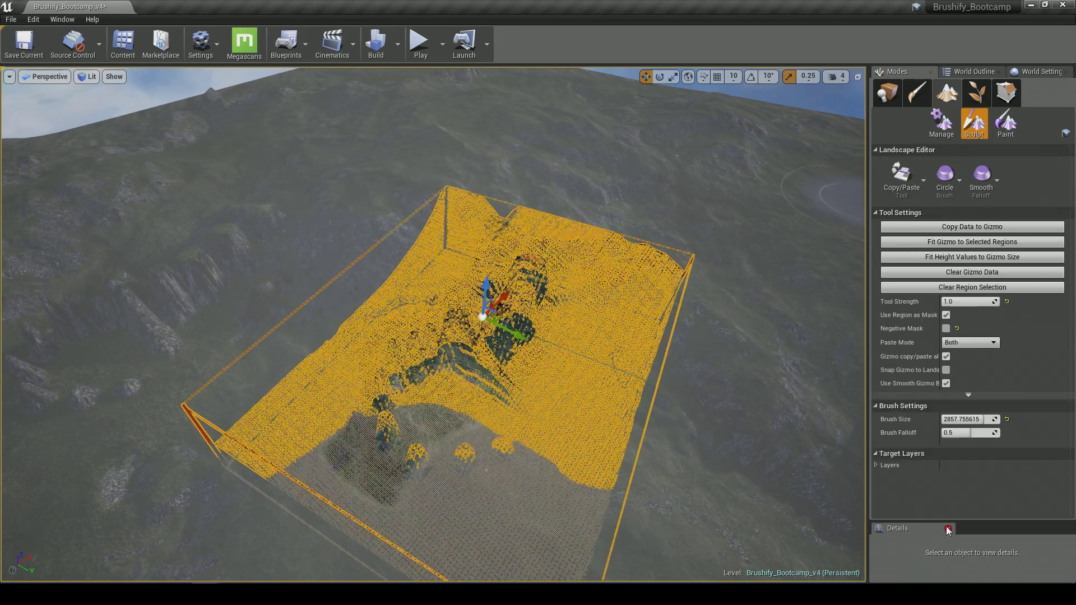
{"action": "left_click", "coordinate": [911, 173]}
{"action": "left_click", "coordinate": [953, 494]}
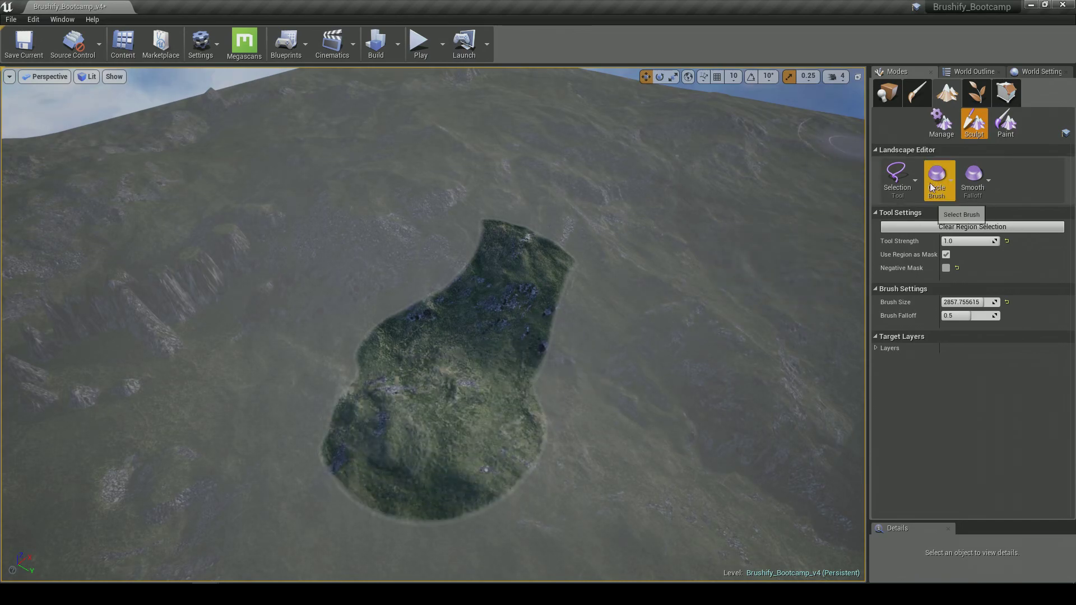
- Switch to the Copy/Paste tool and paste the copied rock pillars into the selected hillside region
{"action": "left_click", "coordinate": [912, 174]}
{"action": "left_click", "coordinate": [943, 529]}
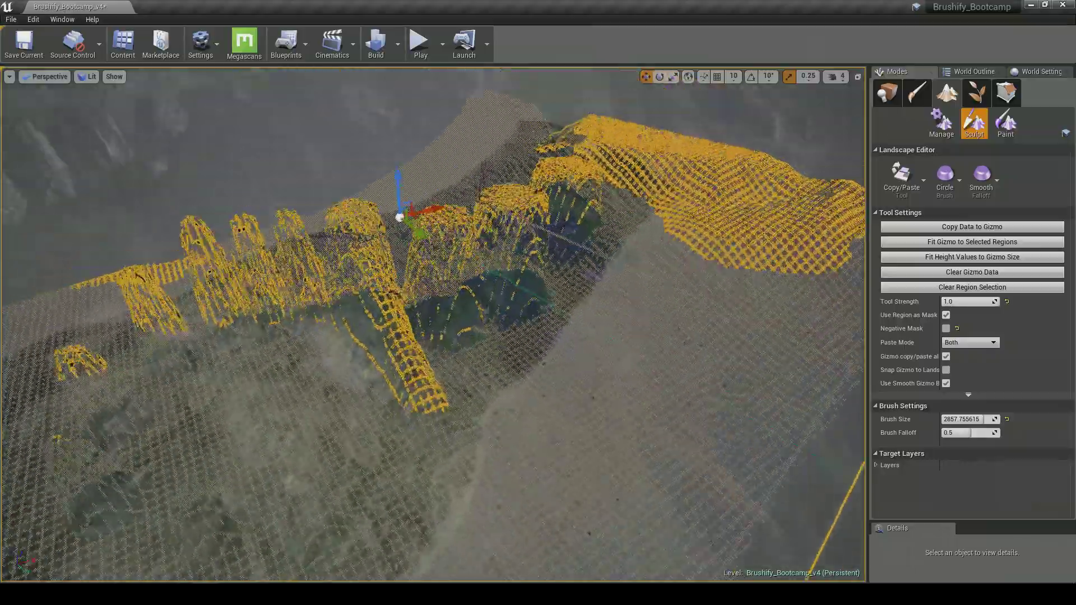
{"action": "right_click_drag", "start_coordinate": [432, 325], "coordinate": [578, 330]}
{"action": "mouse_move", "coordinate": [364, 403]}
{"action": "right_mouse_down"}
{"action": "mouse_move", "coordinate": [342, 412]}
{"action": "mouse_move", "coordinate": [347, 432]}
{"action": "mouse_move", "coordinate": [364, 414]}
{"action": "right_mouse_up"}
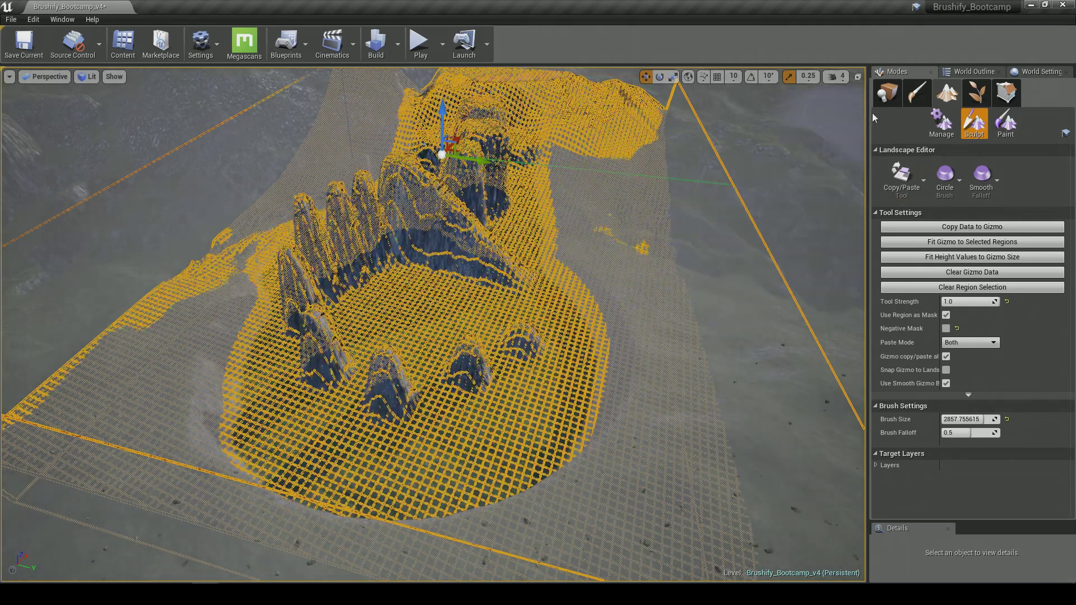
- Leave landscape editing for Place mode and inspect the pasted pillars and the cut edge around them
{"action": "left_click", "coordinate": [887, 93]}
{"action": "right_click_drag", "start_coordinate": [504, 314], "coordinate": [482, 281]}
{"action": "scroll", "coordinate": [401, 176], "scroll_direction": "down", "scroll_amount": 3}
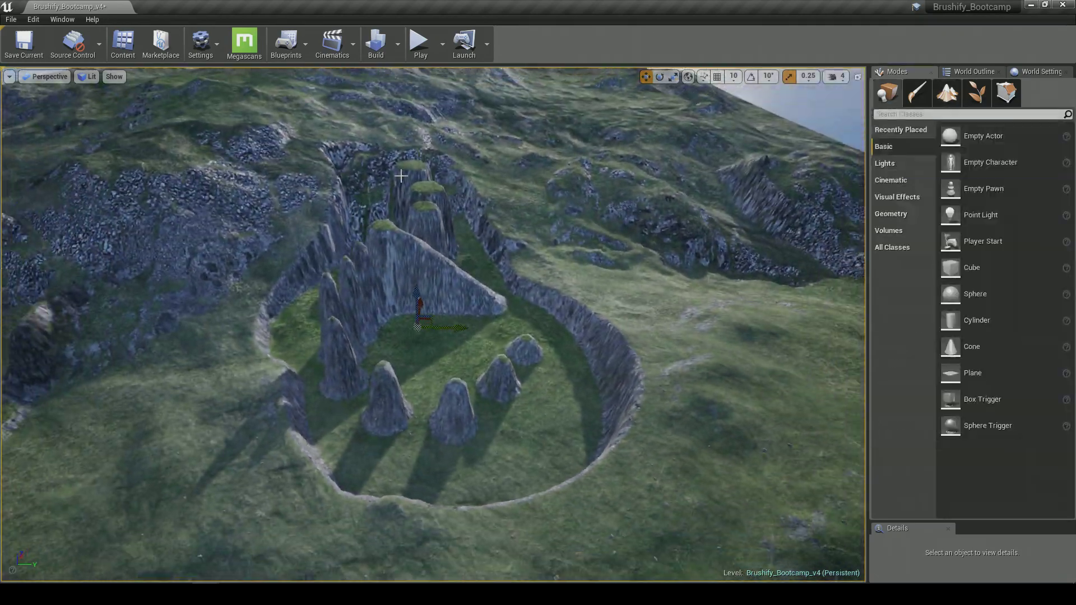
{"action": "right_click_drag", "start_coordinate": [433, 324], "coordinate": [297, 305]}
{"action": "right_click_drag", "start_coordinate": [368, 310], "coordinate": [493, 345]}
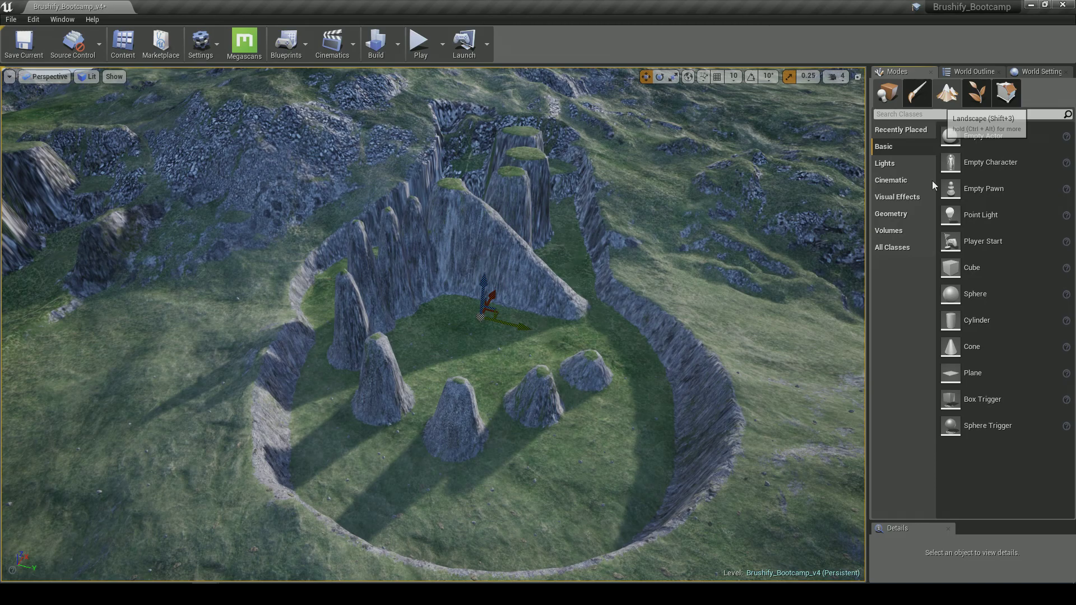
- Return to landscape sculpting and view the region mask around the pasted pillars with the Selection tool
{"action": "key", "text": "shift+3"}
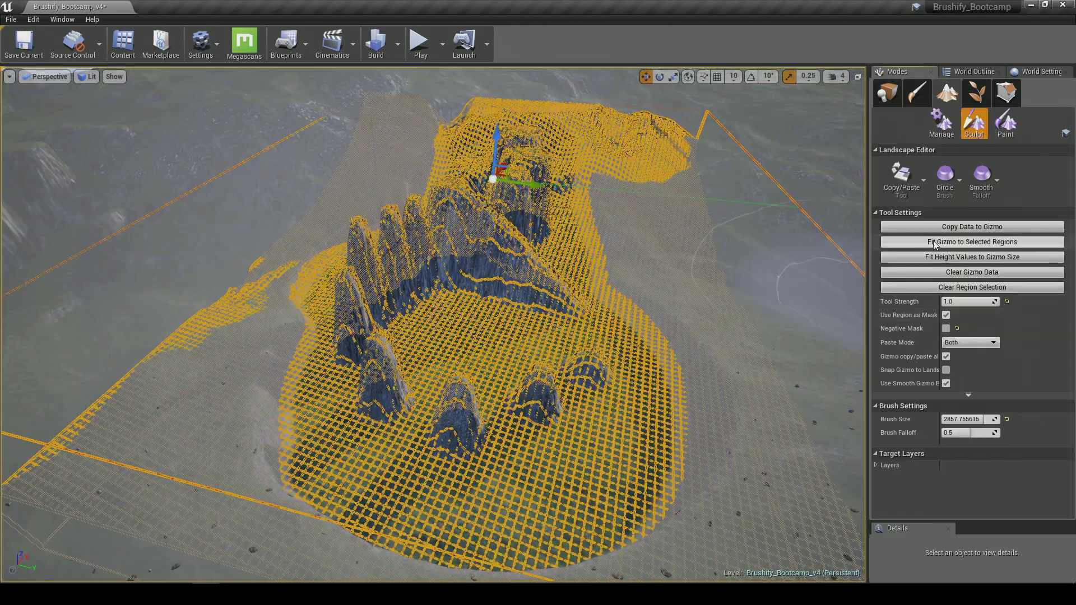
{"action": "left_click", "coordinate": [899, 194]}
{"action": "left_click", "coordinate": [952, 493]}
{"action": "right_click_drag", "start_coordinate": [527, 358], "coordinate": [583, 362]}
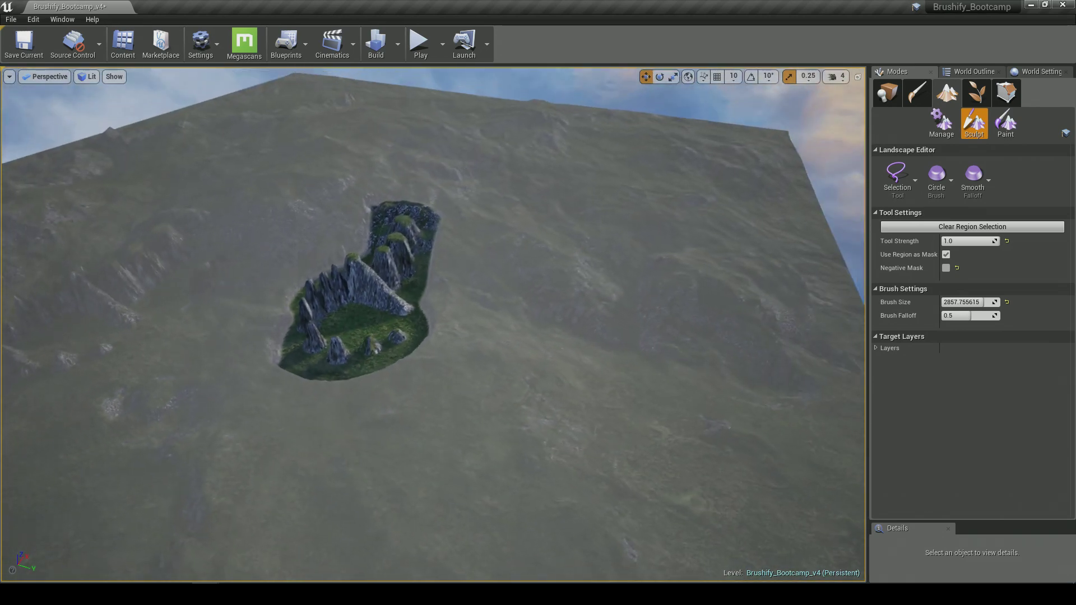
- Choose the Mirror tool and shift the mirror plane along X to about 276.54, keeping the operation at -X to +X
{"action": "left_click", "coordinate": [896, 177]}
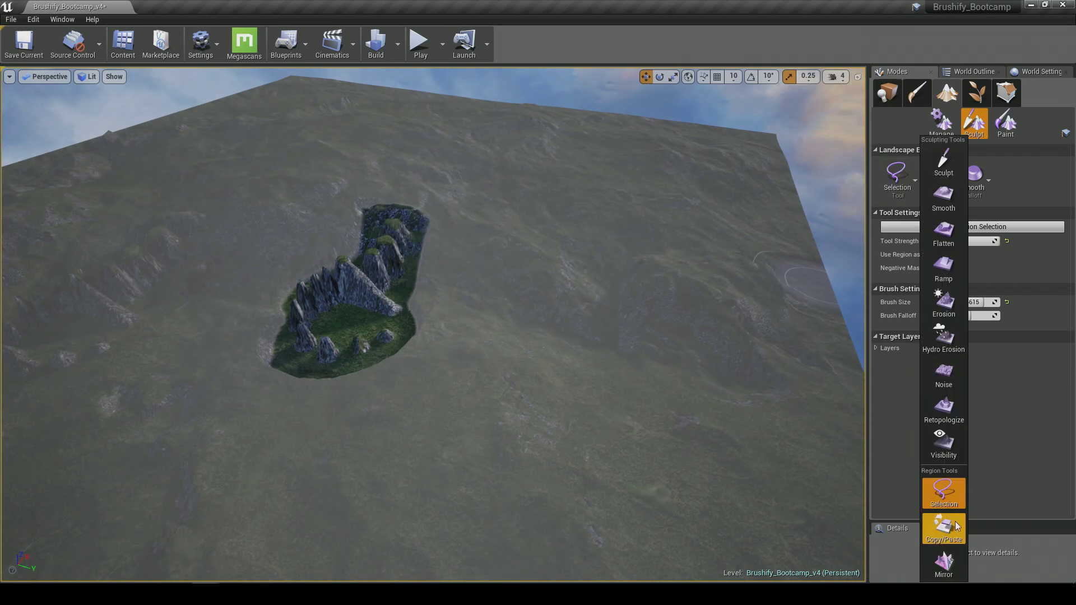
{"action": "left_click", "coordinate": [944, 562]}
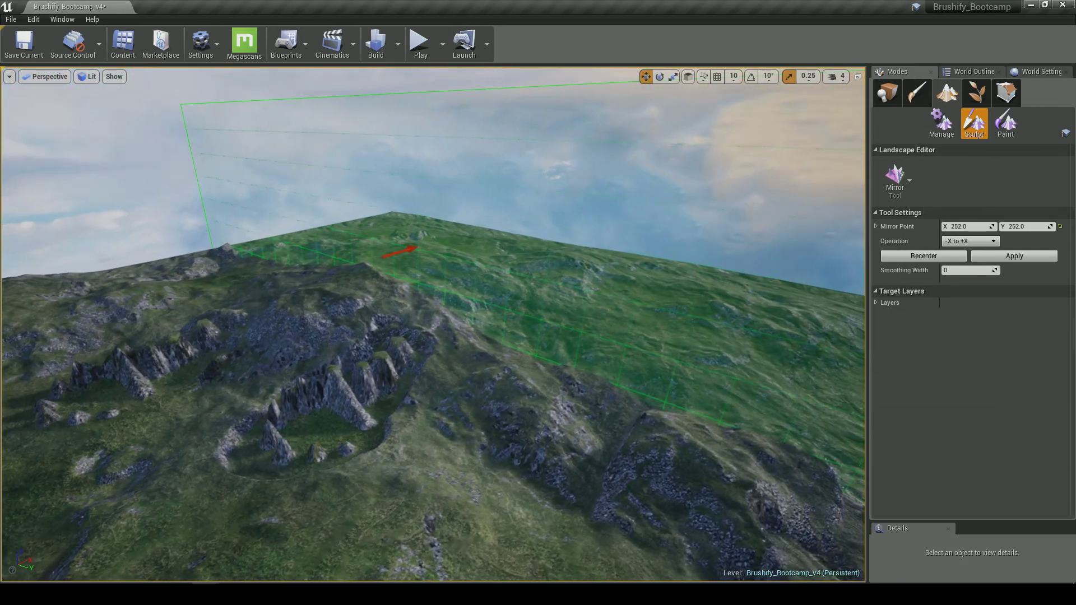
{"action": "right_click_drag", "start_coordinate": [480, 257], "coordinate": [392, 262]}
{"action": "left_click_drag", "start_coordinate": [442, 259], "coordinate": [463, 267]}
{"action": "right_click_drag", "start_coordinate": [583, 295], "coordinate": [515, 308]}
{"action": "key", "text": "e"}
{"action": "right_click_drag", "start_coordinate": [504, 243], "coordinate": [493, 225]}
{"action": "key", "text": "w"}
{"action": "mouse_move", "coordinate": [424, 258]}
{"action": "left_mouse_down"}
{"action": "mouse_move", "coordinate": [414, 261]}
{"action": "mouse_move", "coordinate": [438, 270]}
{"action": "left_mouse_up"}
{"action": "right_click_drag", "start_coordinate": [439, 271], "coordinate": [418, 257]}
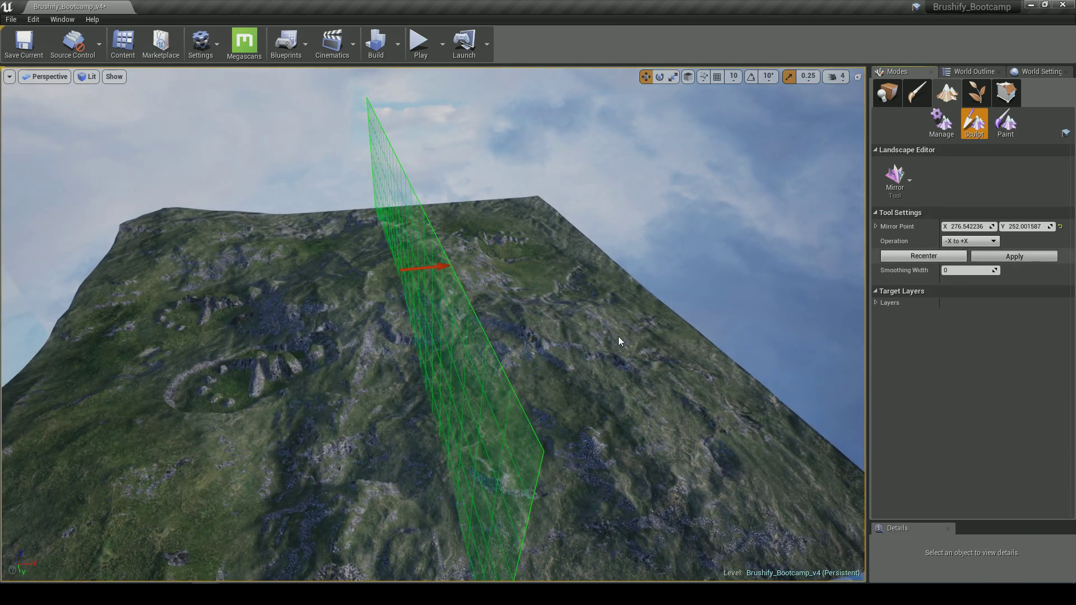
- Try mirroring the landscape from -X to +X across the plane, and undo the mirror
{"action": "right_click_drag", "start_coordinate": [695, 342], "coordinate": [675, 350]}
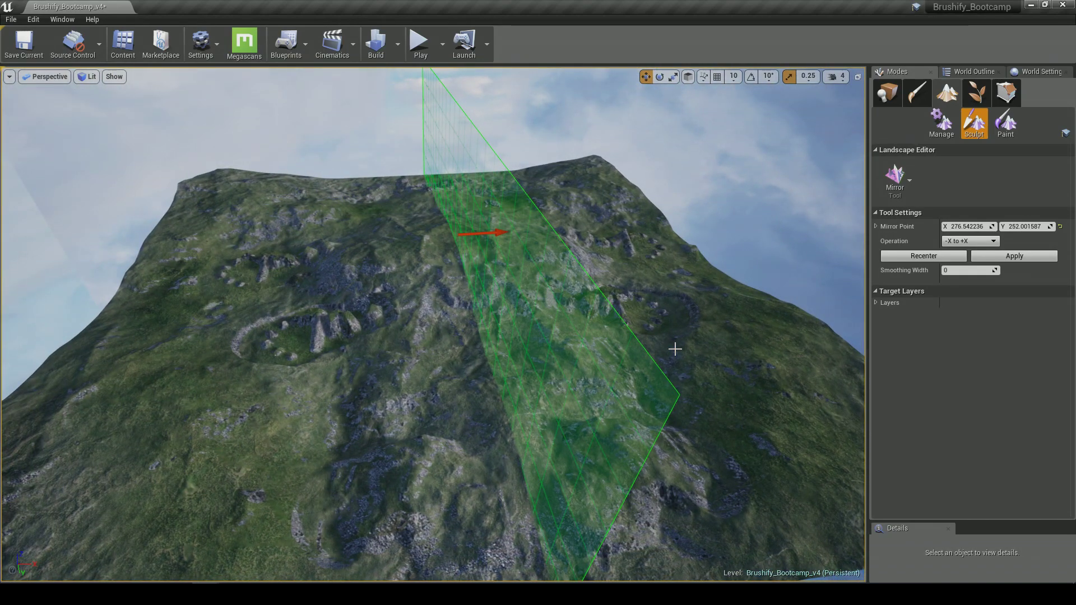
{"action": "key", "text": "ctrl+z"}
{"action": "right_click_drag", "start_coordinate": [660, 348], "coordinate": [683, 361]}
- Preview the mirror operations +X to -X, -Y to +Y, +Y to -Y and Rotate -X to +X in turn
{"action": "left_click", "coordinate": [956, 243]}
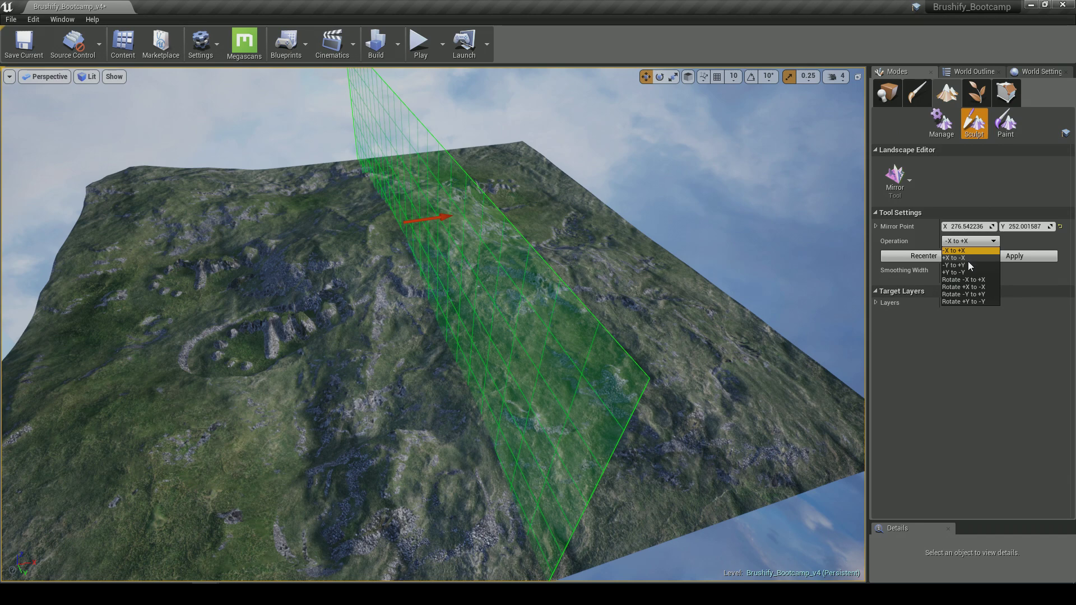
{"action": "left_click", "coordinate": [964, 258]}
{"action": "left_click", "coordinate": [967, 241]}
{"action": "left_click", "coordinate": [967, 264]}
{"action": "left_click", "coordinate": [968, 241]}
{"action": "left_click", "coordinate": [966, 273]}
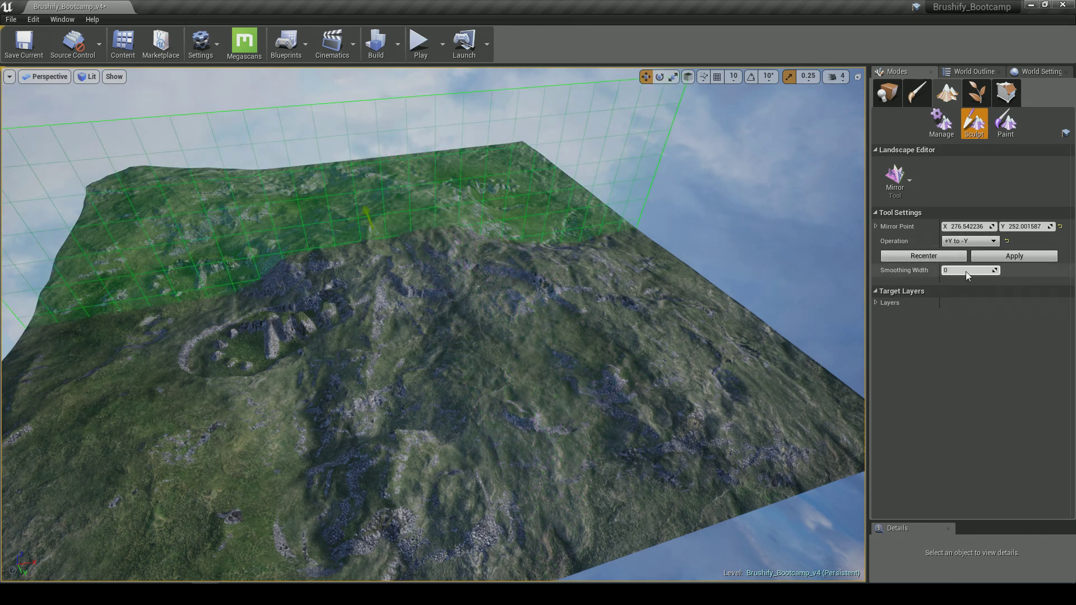
{"action": "left_click", "coordinate": [972, 242]}
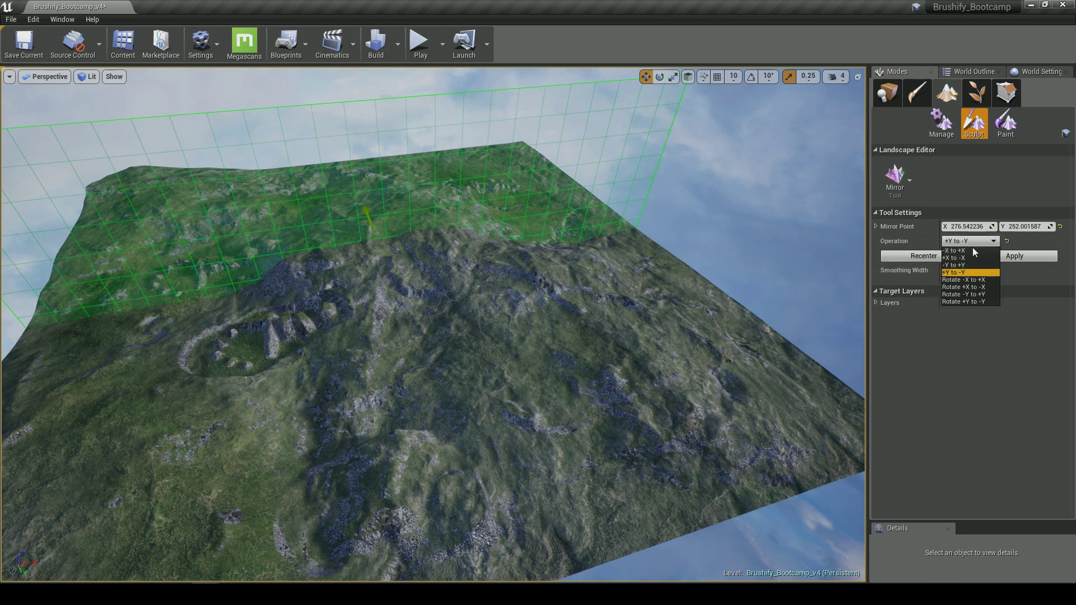
{"action": "left_click", "coordinate": [968, 280]}
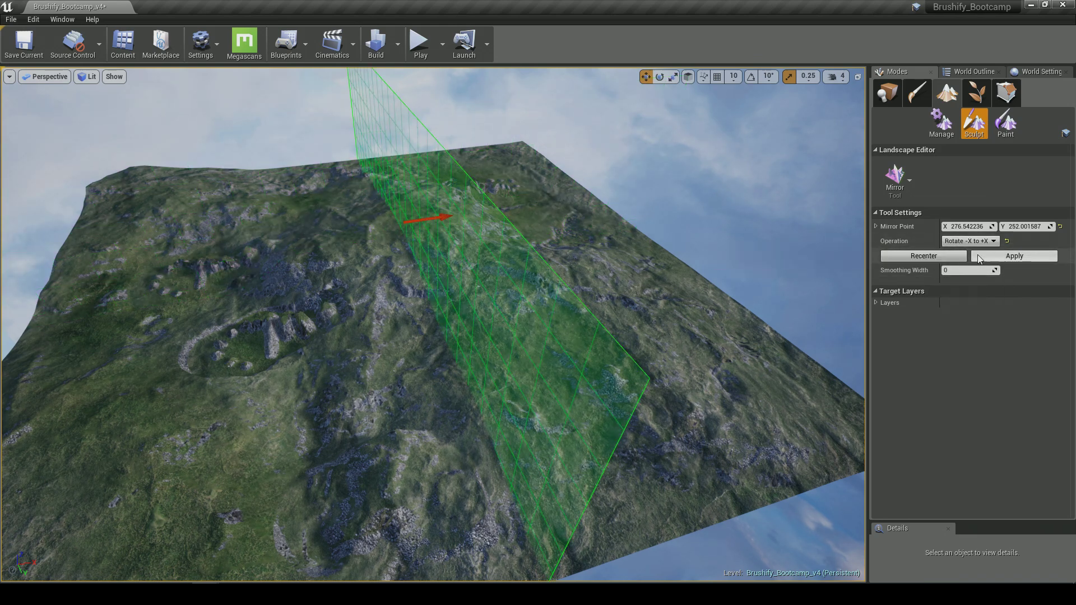
- Try the Rotate +X to -X mirror operation on the landscape, inspect both halves from above, and undo it
{"action": "left_click", "coordinate": [976, 242]}
{"action": "left_click", "coordinate": [975, 288]}
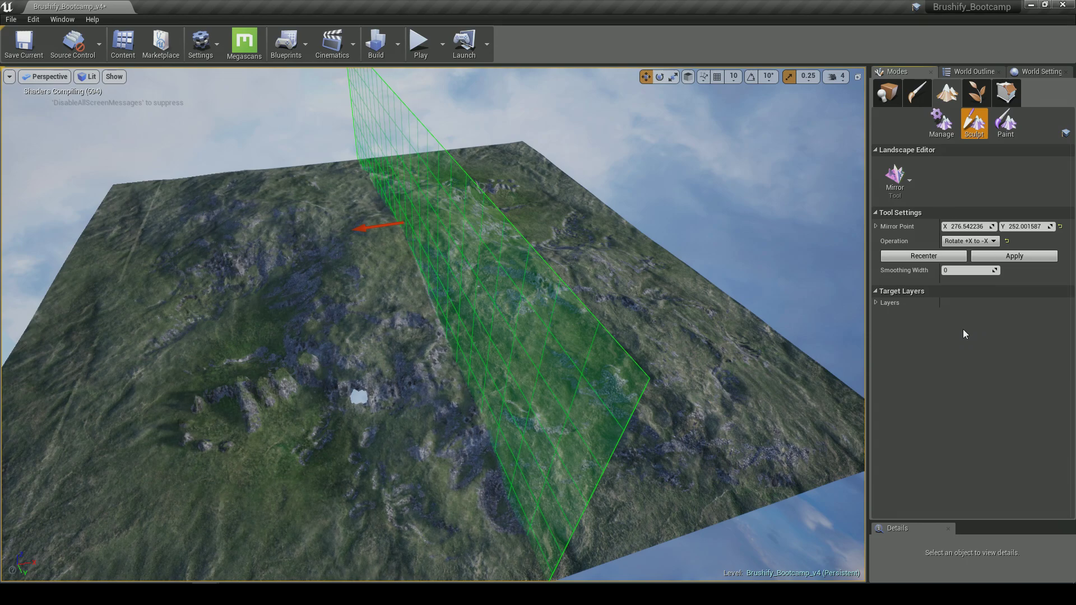
{"action": "left_click_drag", "start_coordinate": [560, 325], "coordinate": [336, 314], "text": "alt"}
{"action": "right_click_drag", "start_coordinate": [605, 347], "coordinate": [509, 298]}
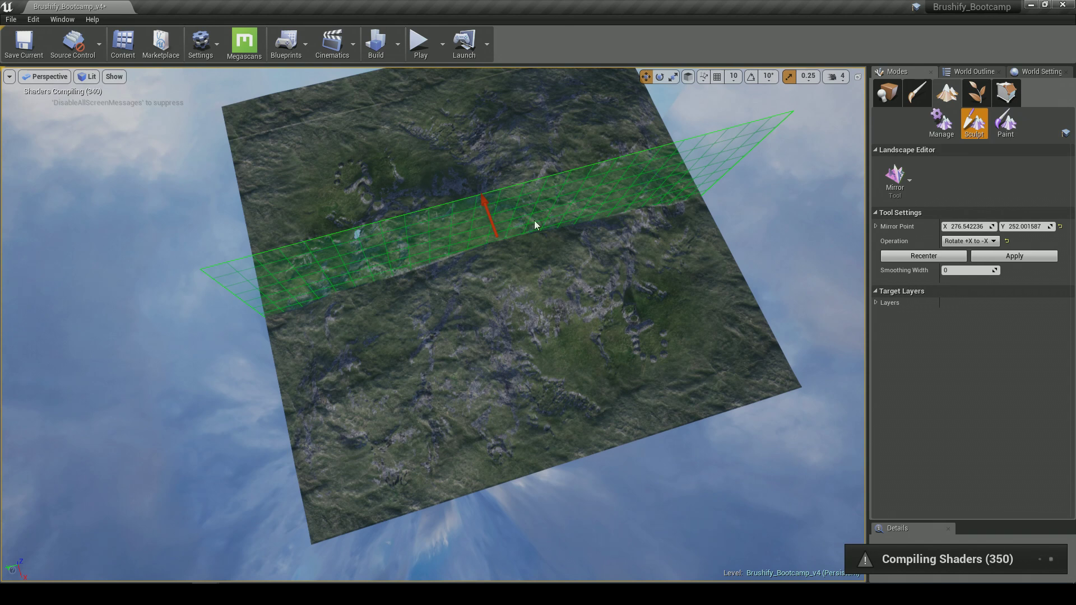
{"action": "right_click_drag", "start_coordinate": [717, 250], "coordinate": [730, 242]}
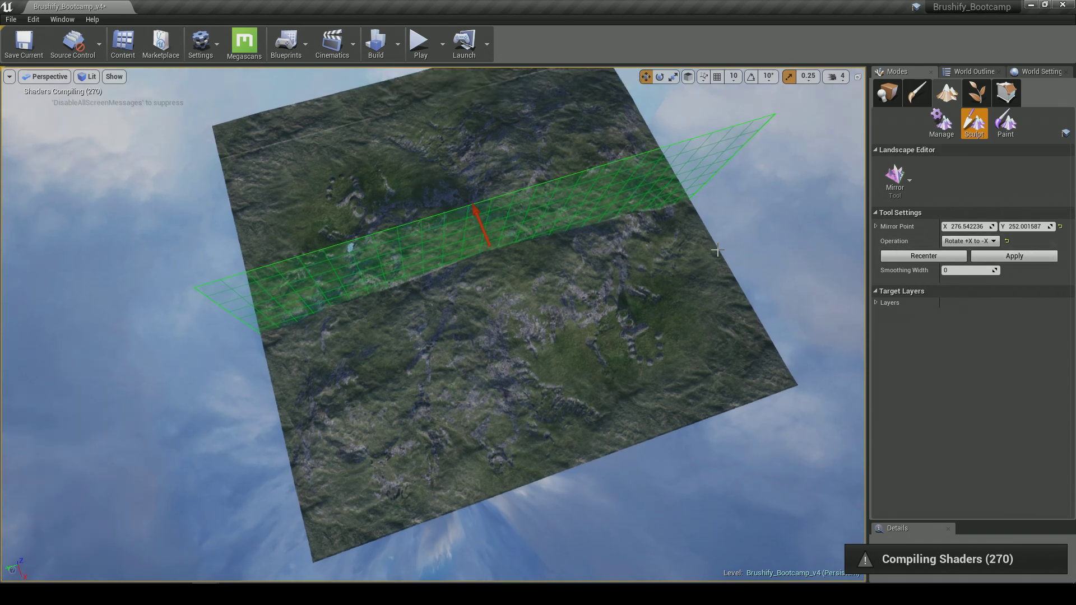
{"action": "key", "text": "ctrl+z"}
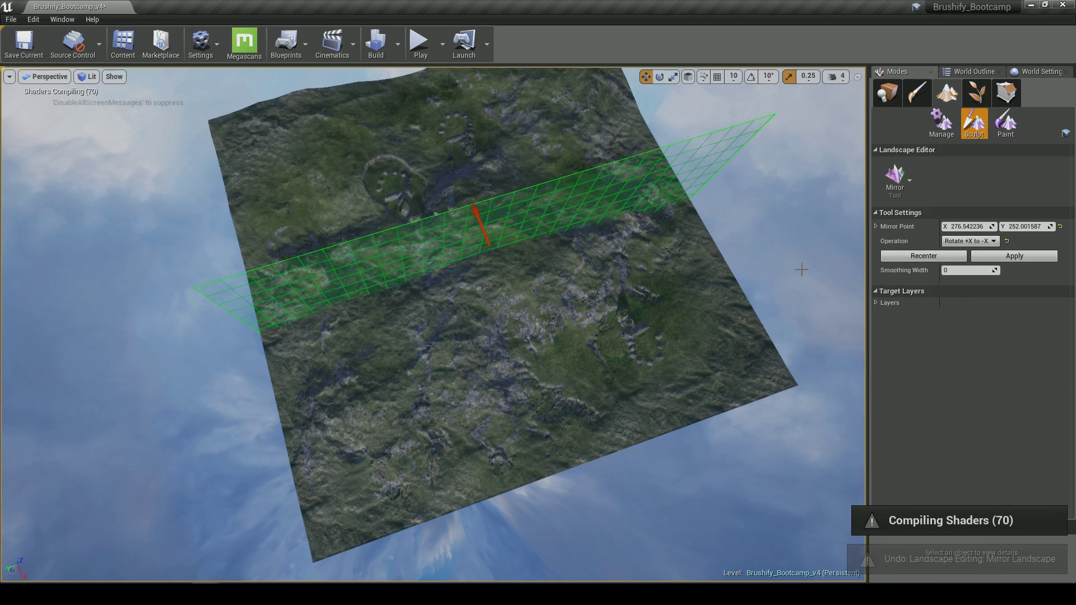
- Reposition the mirror point to about X 292.73 and Y 153.75 using its values and the viewport arrow
{"action": "right_click_drag", "start_coordinate": [745, 263], "coordinate": [858, 269]}
{"action": "right_click_drag", "start_coordinate": [449, 308], "coordinate": [711, 178]}
{"action": "mouse_move", "coordinate": [966, 227]}
{"action": "left_mouse_down"}
{"action": "mouse_move", "coordinate": [1031, 226]}
{"action": "mouse_move", "coordinate": [959, 227]}
{"action": "mouse_move", "coordinate": [986, 226]}
{"action": "left_mouse_up"}
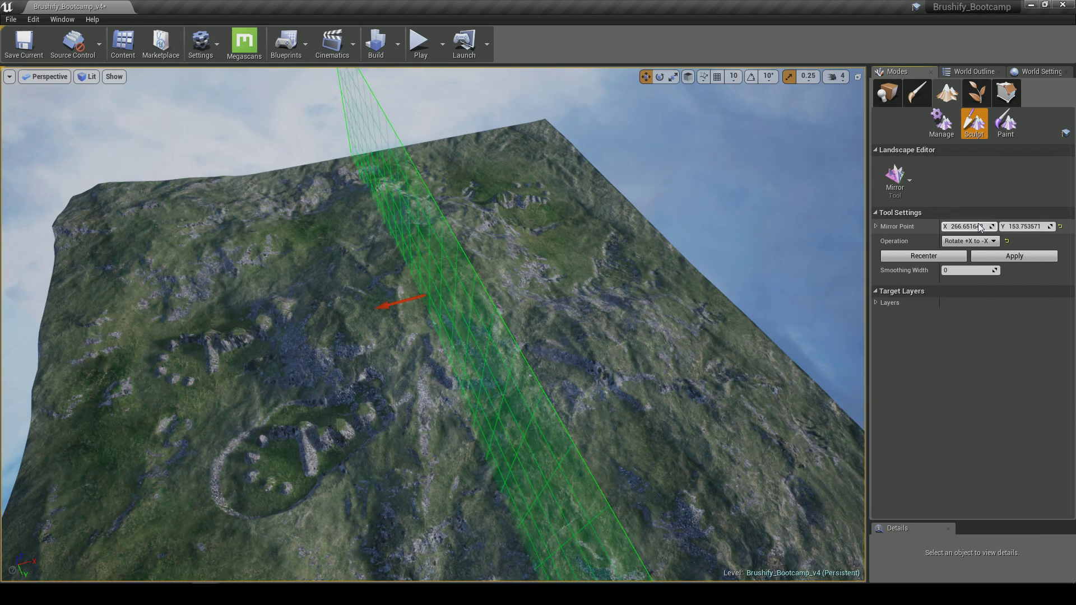
{"action": "mouse_move", "coordinate": [978, 226]}
{"action": "left_mouse_down"}
{"action": "mouse_move", "coordinate": [953, 227]}
{"action": "mouse_move", "coordinate": [1003, 227]}
{"action": "mouse_move", "coordinate": [958, 227]}
{"action": "mouse_move", "coordinate": [986, 226]}
{"action": "left_mouse_up"}
{"action": "left_click_drag", "start_coordinate": [415, 298], "coordinate": [381, 293]}
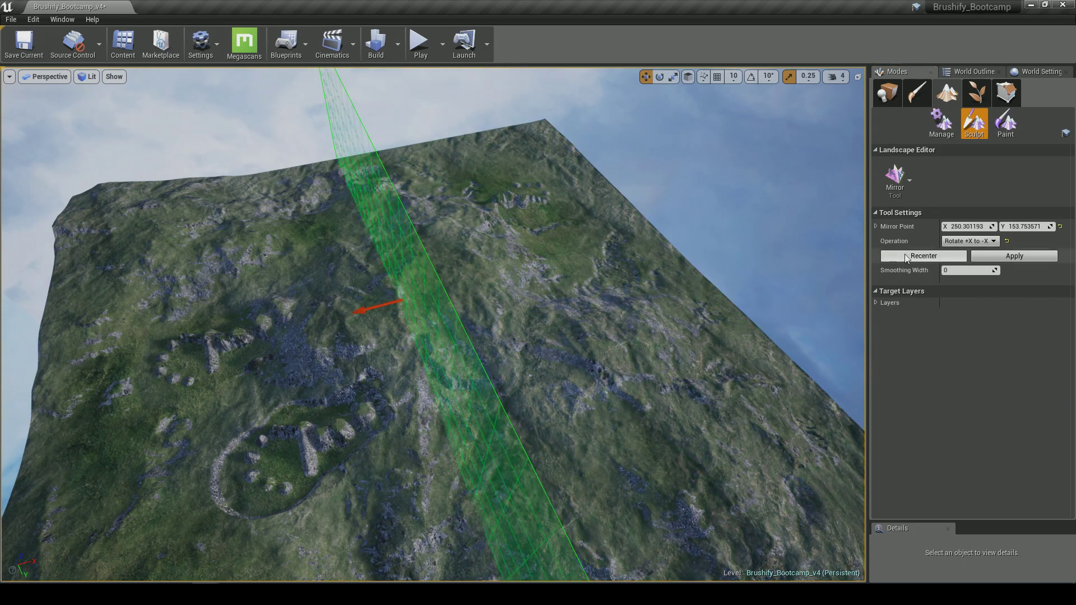
{"action": "left_click_drag", "start_coordinate": [976, 226], "coordinate": [1002, 227]}
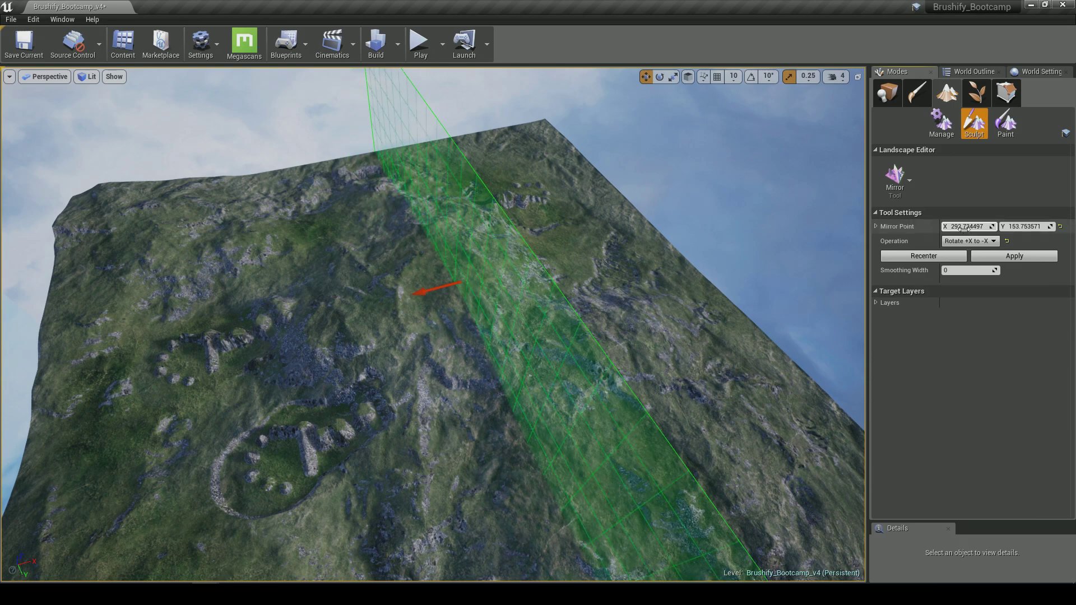
{"action": "right_click_drag", "start_coordinate": [597, 236], "coordinate": [599, 242]}
- Switch from the Mirror tool back to the Sculpt tool and view the whole landscape
{"action": "left_click", "coordinate": [897, 177]}
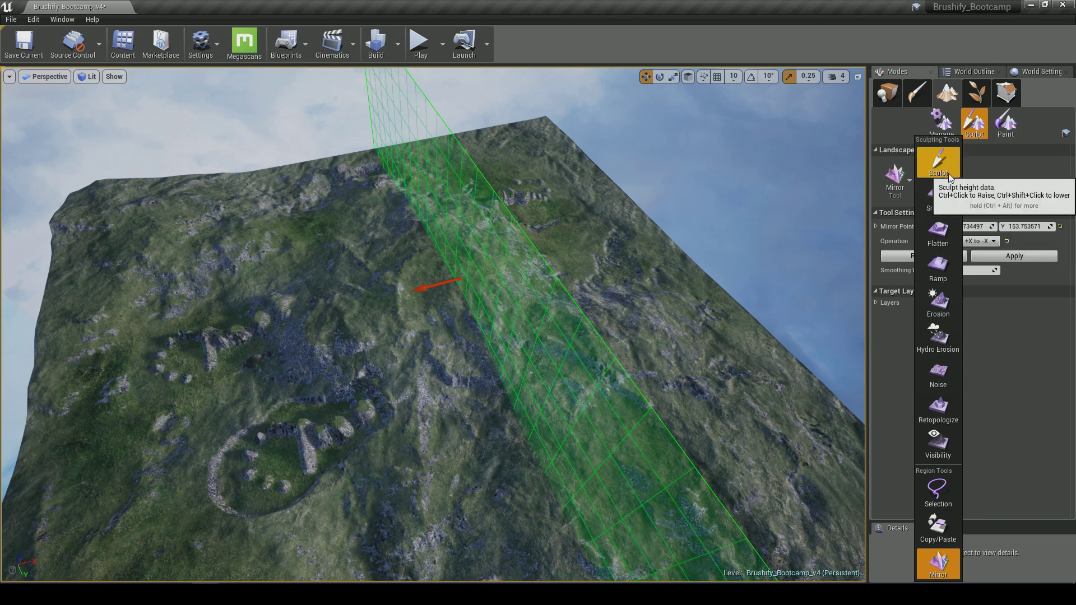
{"action": "left_click", "coordinate": [937, 161]}
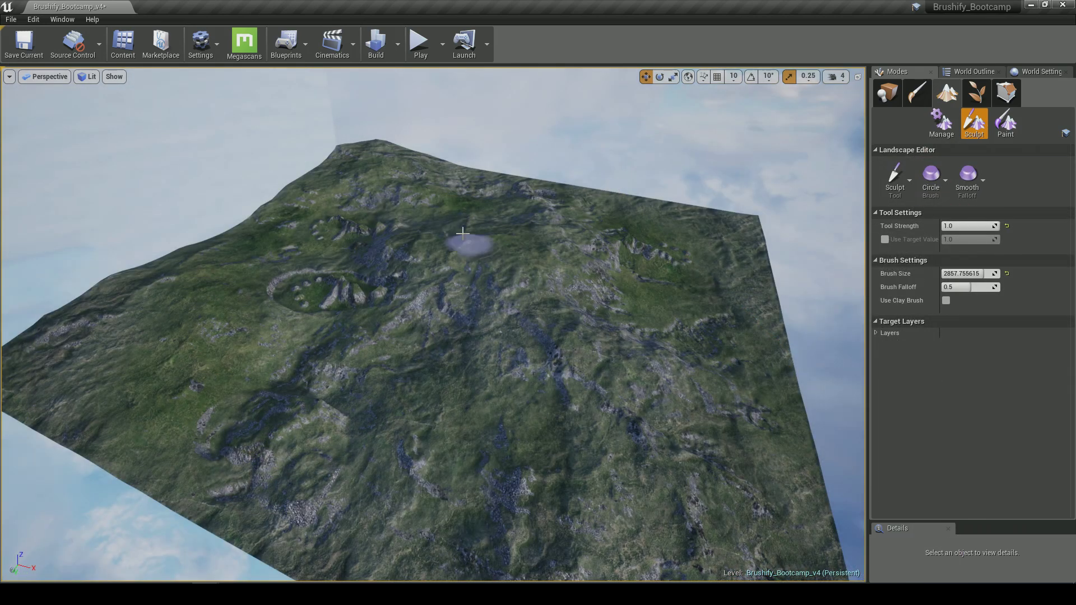
{"action": "mouse_move", "coordinate": [462, 355]}
{"action": "right_mouse_down"}
{"action": "mouse_move", "coordinate": [480, 346]}
{"action": "mouse_move", "coordinate": [459, 336]}
{"action": "right_mouse_up"}
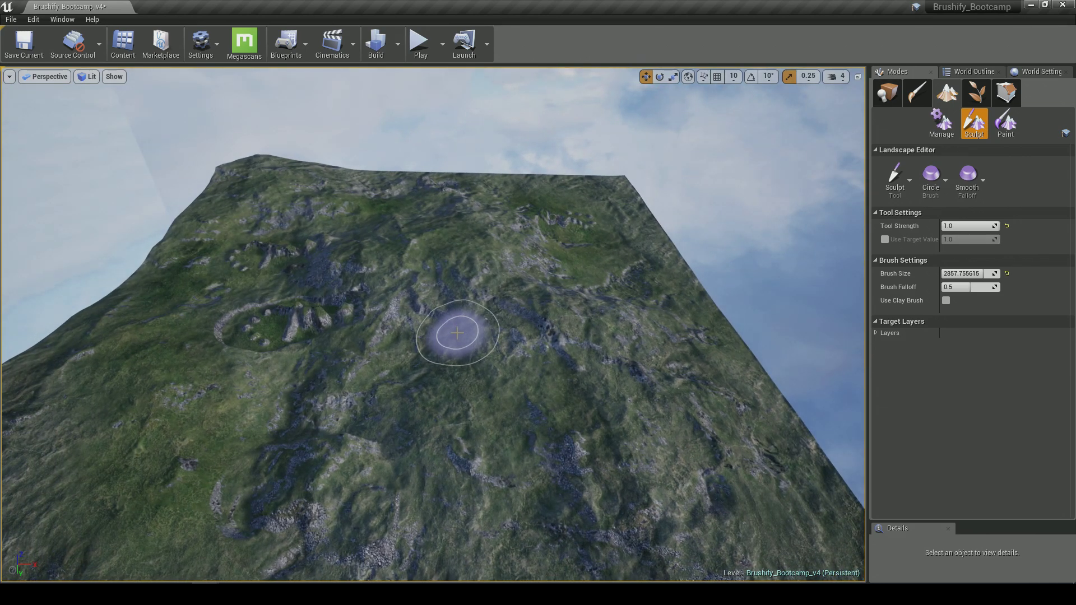
{"action": "right_click_drag", "start_coordinate": [448, 329], "coordinate": [433, 307]}
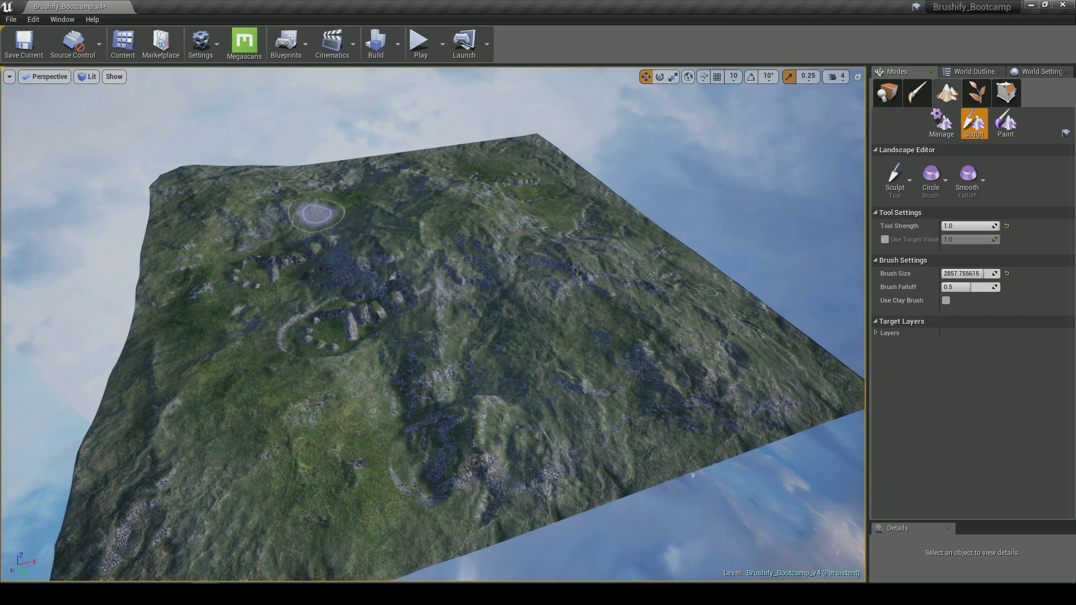
{"action": "left_click", "coordinate": [905, 196]}
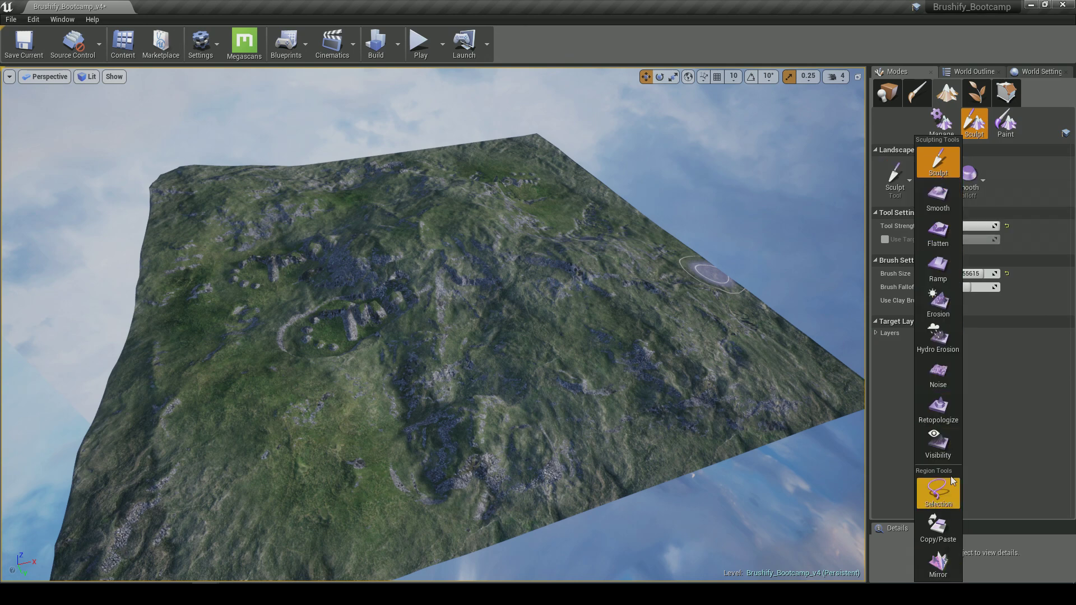
{"action": "left_click", "coordinate": [896, 138]}
{"action": "key", "text": "w"}
{"action": "mouse_move", "coordinate": [607, 233]}
{"action": "right_mouse_down"}
{"action": "mouse_move", "coordinate": [626, 210]}
{"action": "mouse_move", "coordinate": [599, 237]}
{"action": "right_mouse_up"}
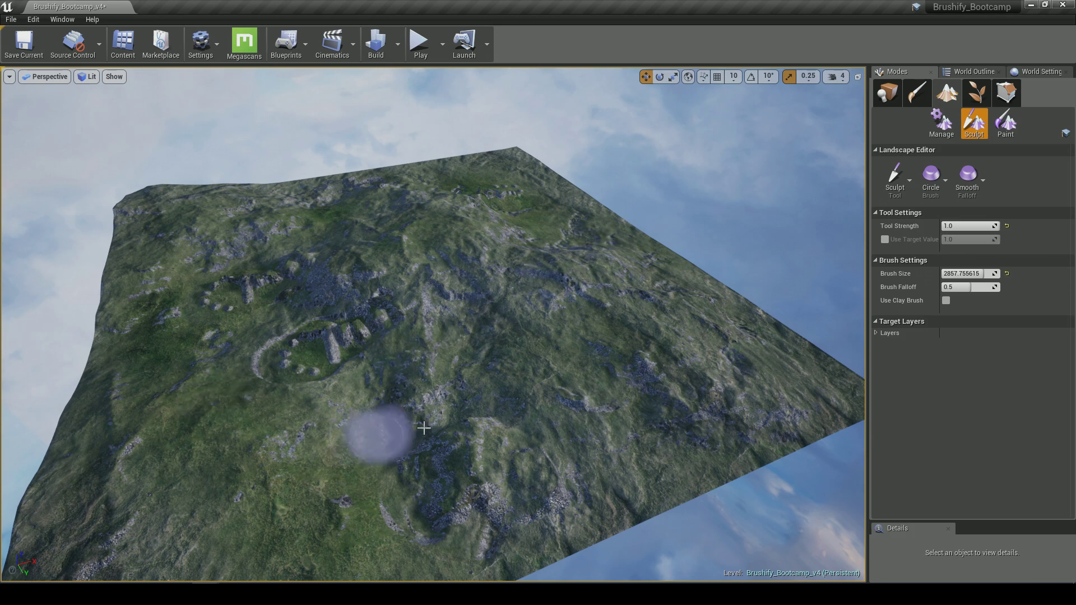
{"action": "right_click_drag", "start_coordinate": [362, 277], "coordinate": [548, 303]}
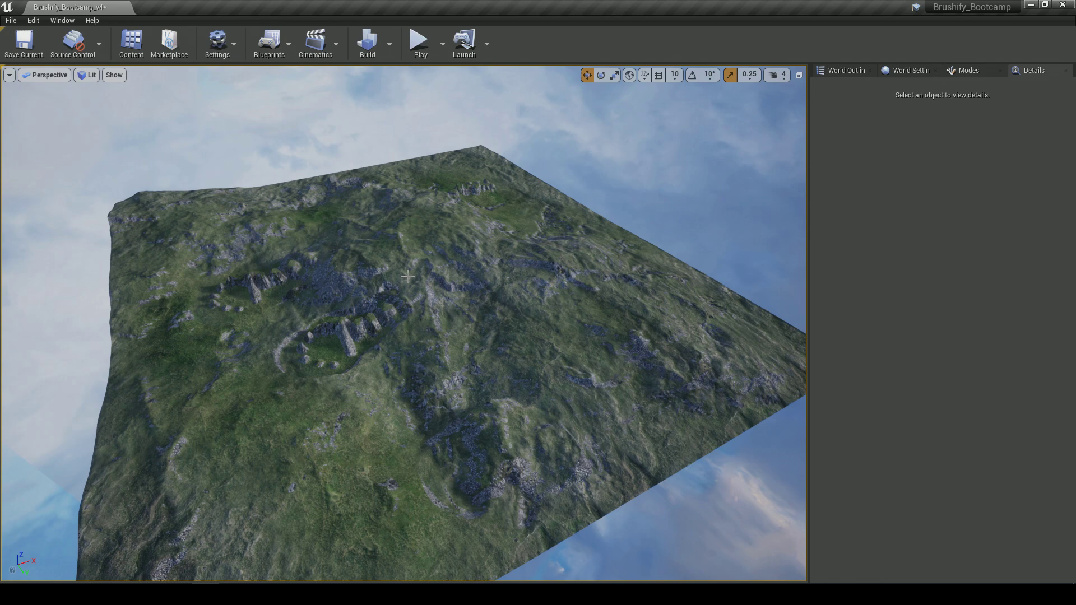
- Search the editor's plugins for "landmas" and enable the Landmass plugin
{"action": "left_click", "coordinate": [32, 21]}
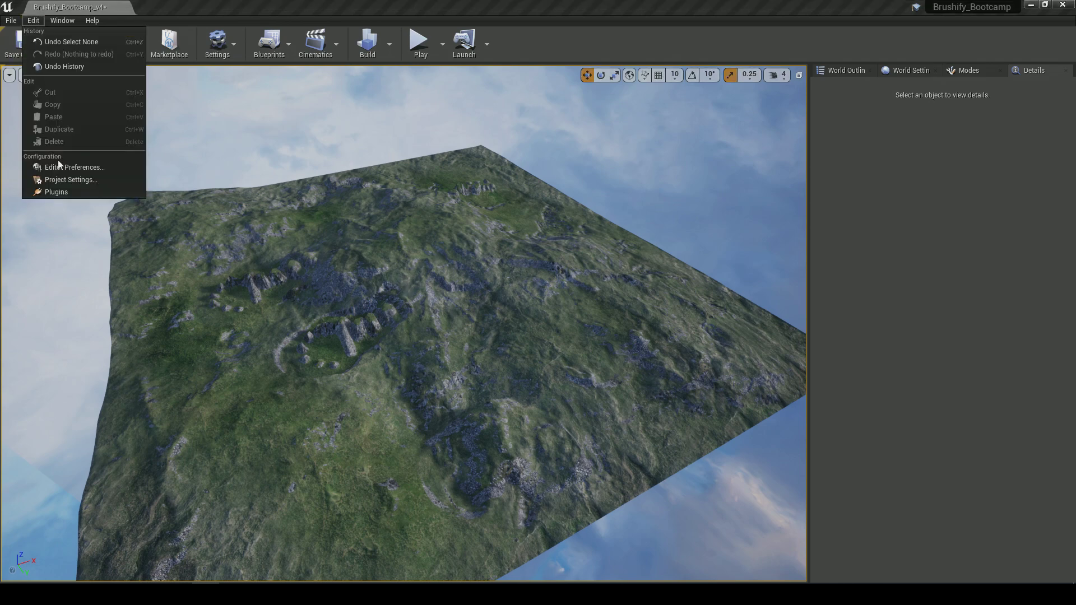
{"action": "left_click", "coordinate": [60, 191]}
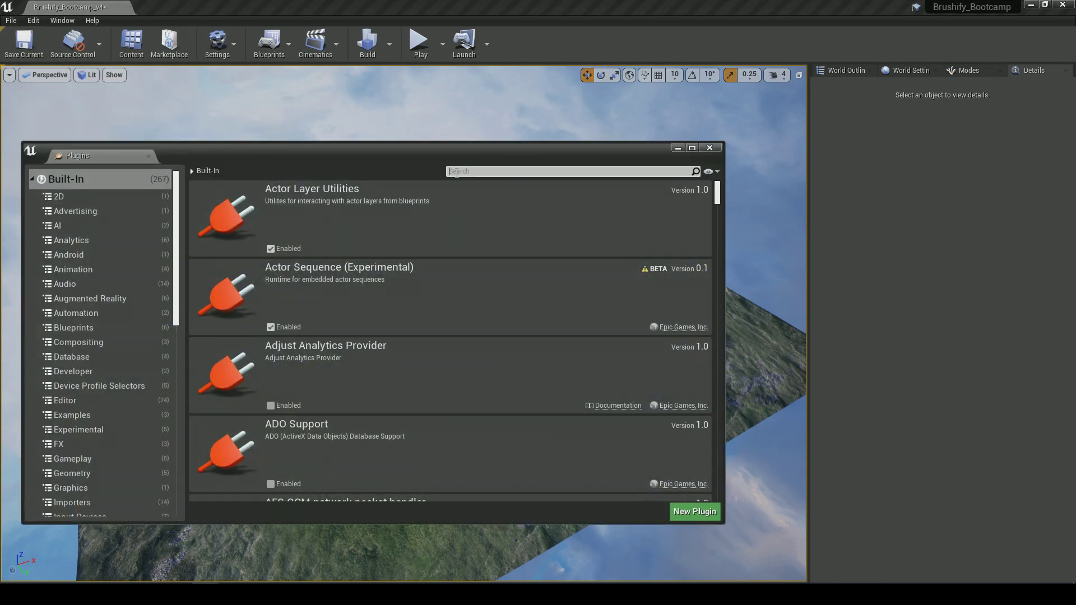
{"action": "left_click", "coordinate": [457, 171]}
{"action": "type", "text": "landmas"}
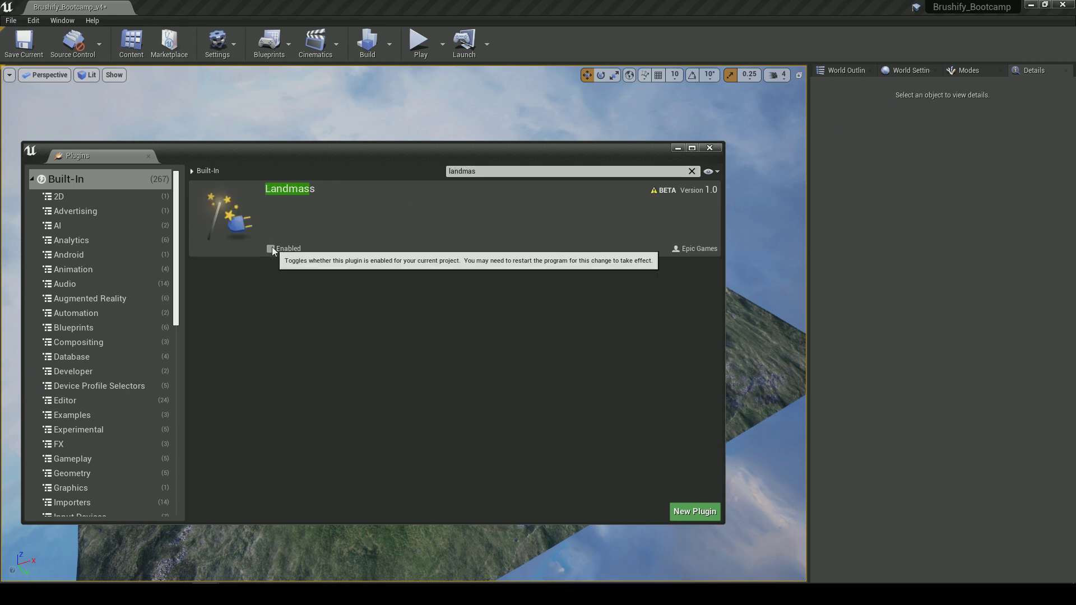
{"action": "left_click", "coordinate": [270, 248]}
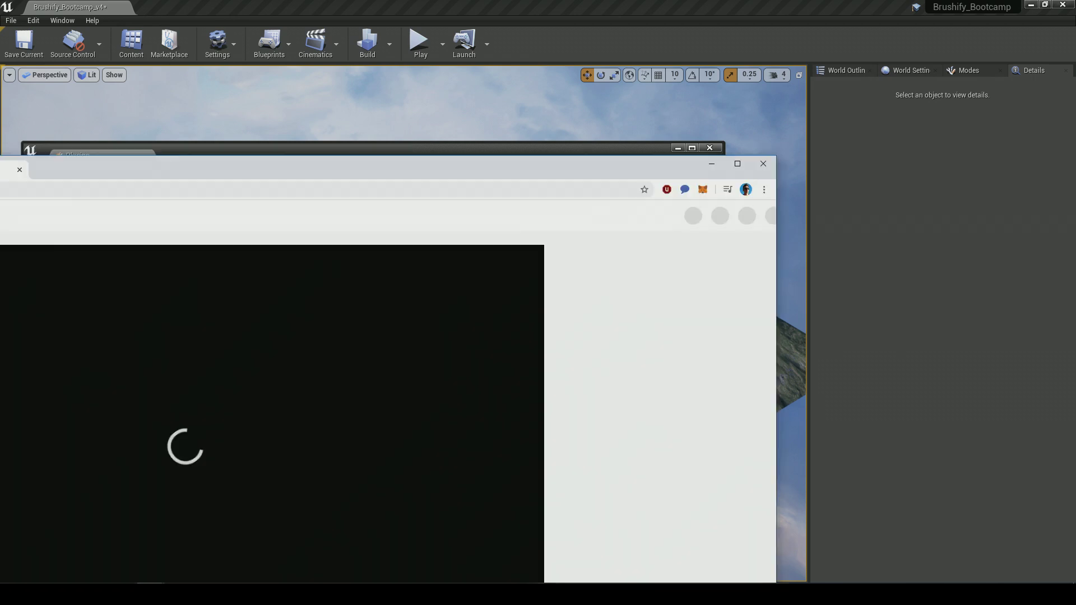
- Bring up the browser and skim the "Unreal Engine Open World Preview and Landscape Tools" talk up to the Compositing Layers slide at 14:12
{"action": "left_click_drag", "start_coordinate": [11, 167], "coordinate": [134, 1]}
{"action": "left_click", "coordinate": [186, 311]}
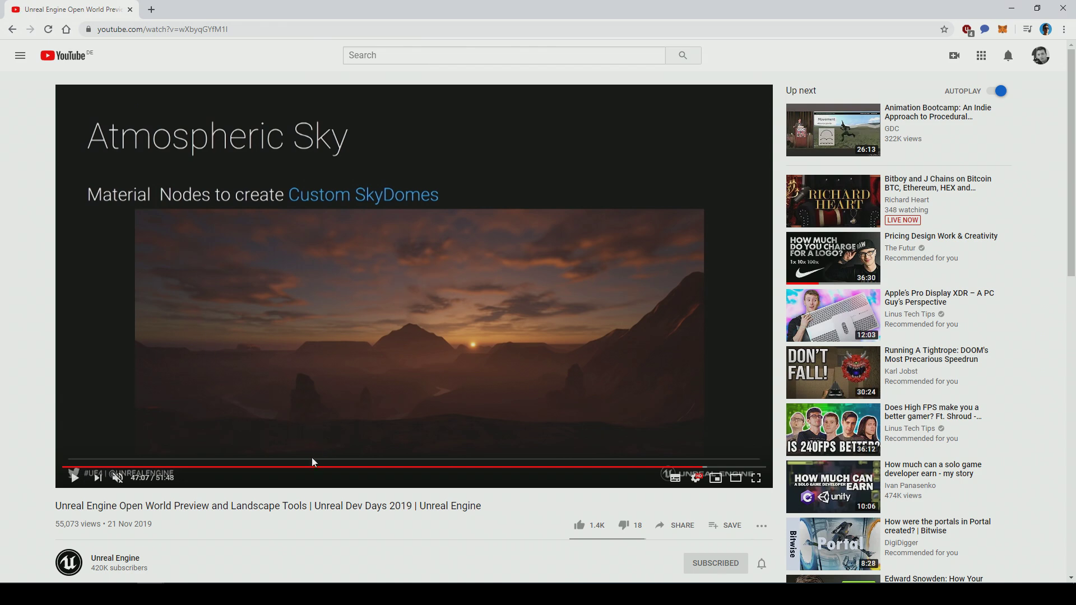
{"action": "left_click", "coordinate": [89, 467]}
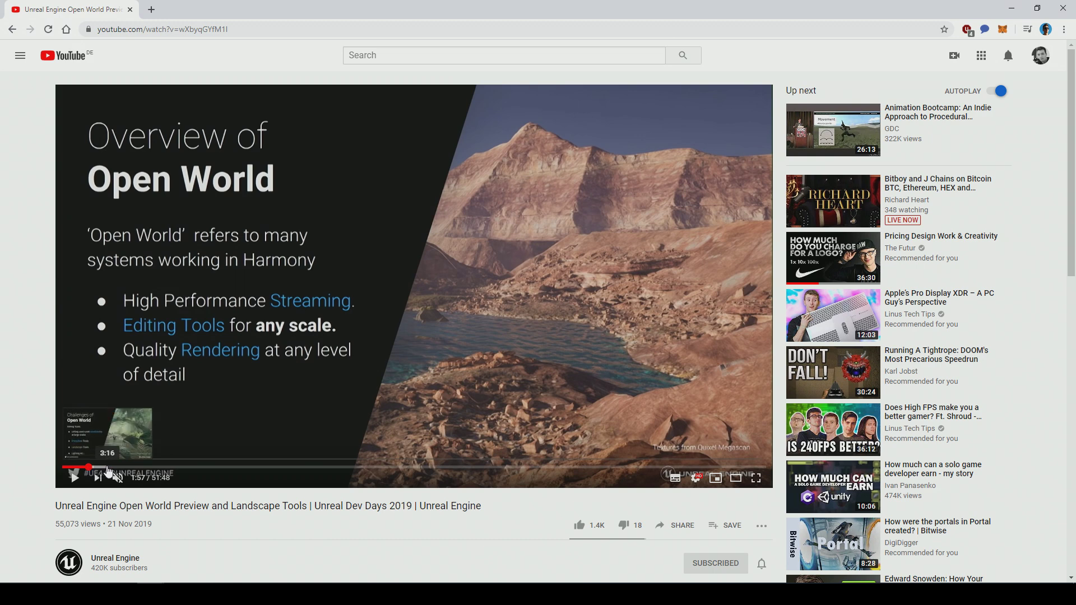
{"action": "left_click", "coordinate": [110, 467]}
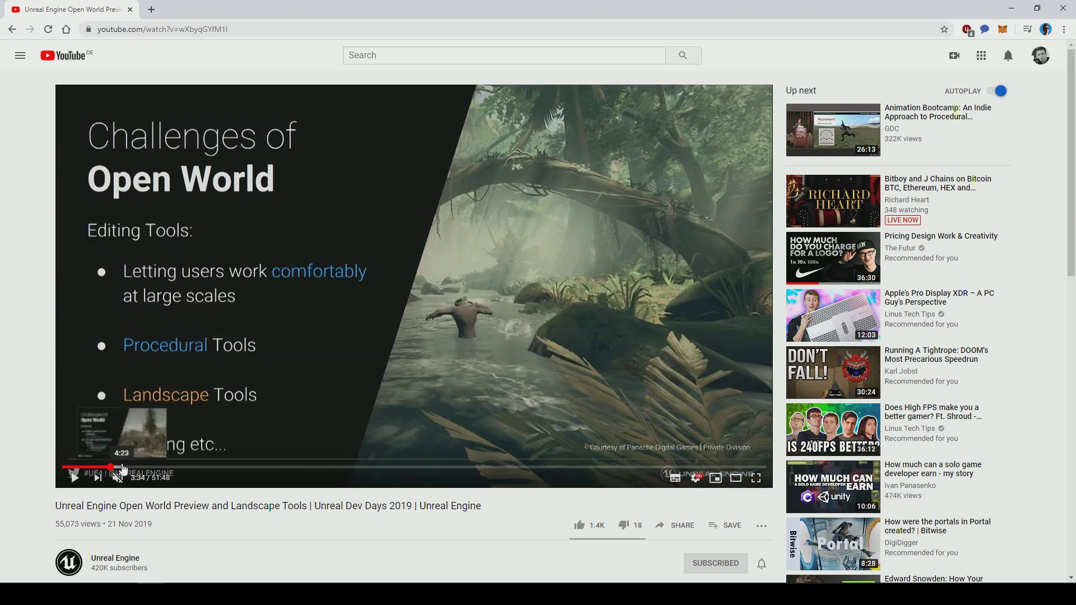
{"action": "left_click", "coordinate": [125, 467]}
{"action": "left_click", "coordinate": [142, 468]}
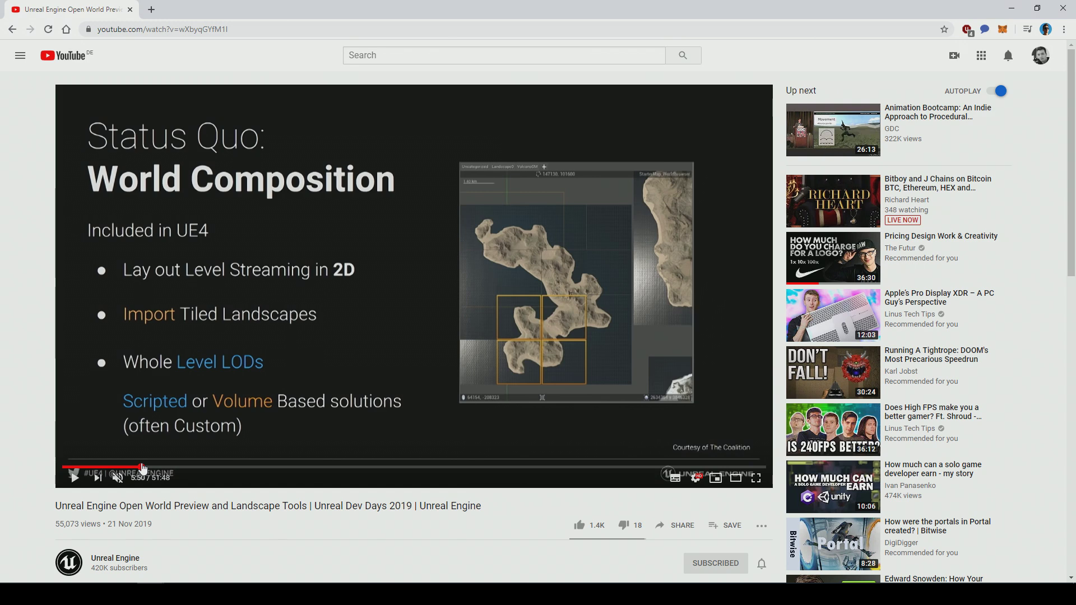
{"action": "left_click", "coordinate": [167, 467]}
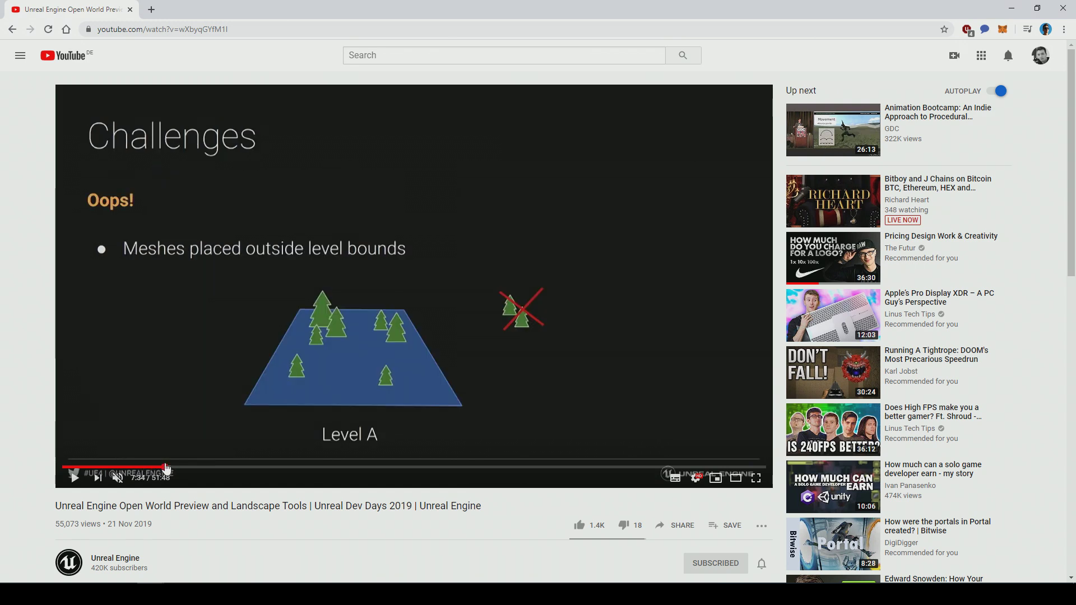
{"action": "left_click", "coordinate": [177, 467]}
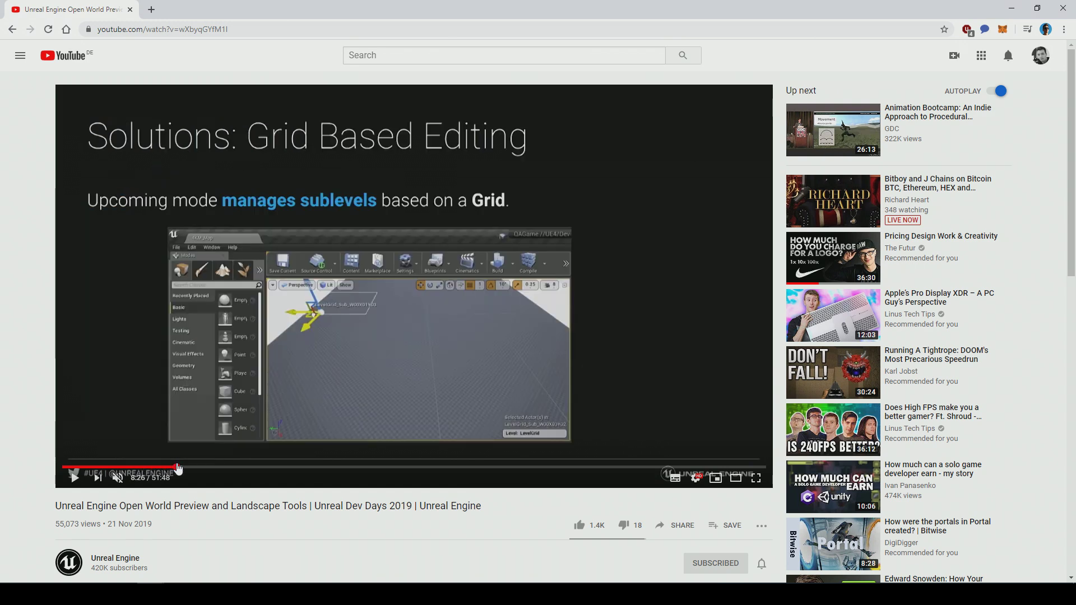
{"action": "left_click", "coordinate": [191, 467]}
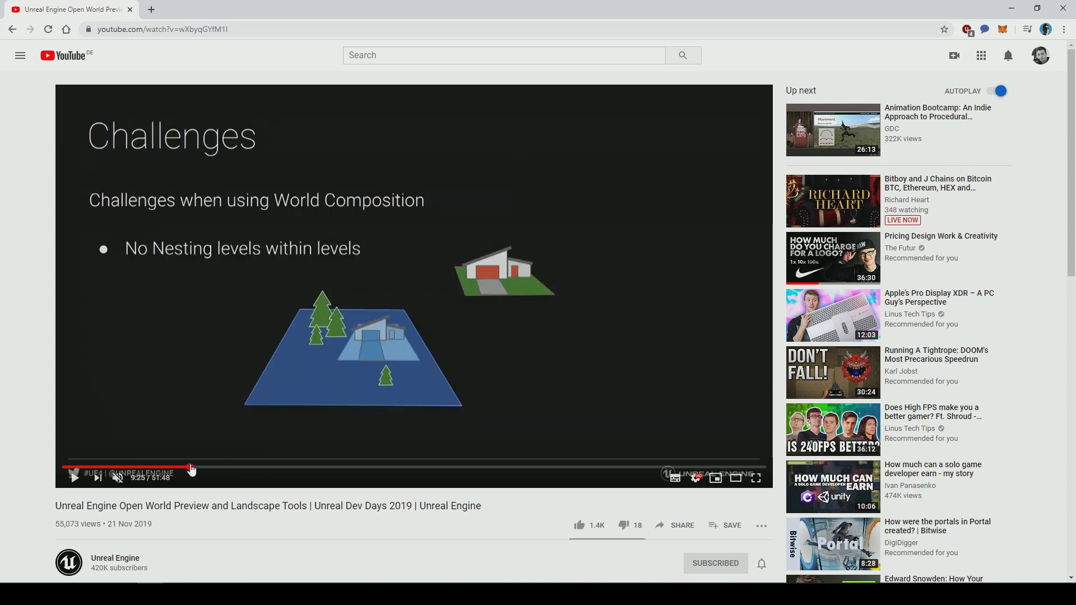
{"action": "left_click", "coordinate": [204, 468]}
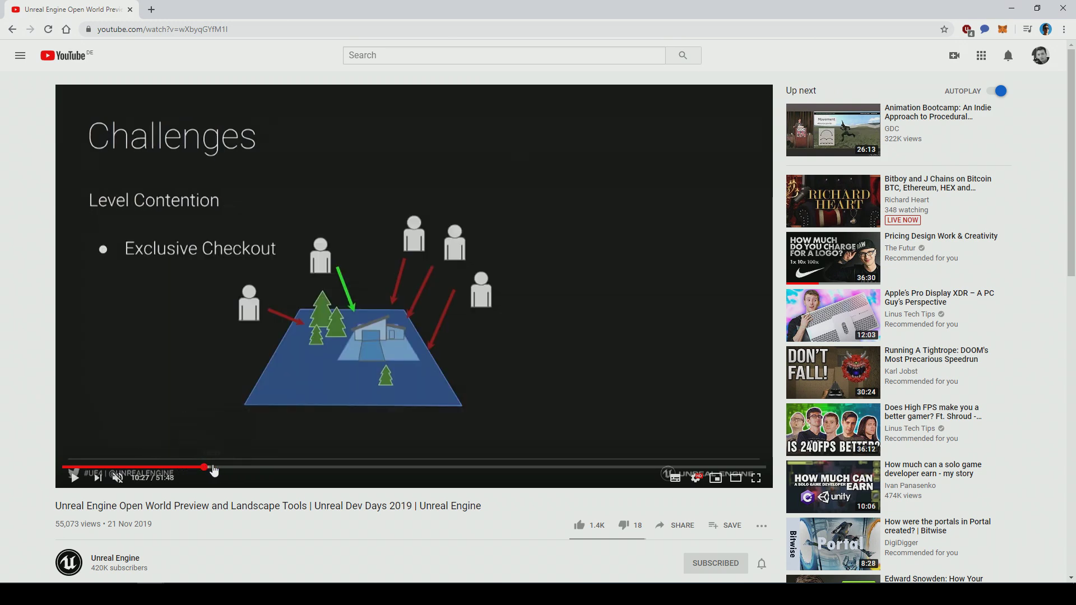
{"action": "left_click", "coordinate": [229, 467]}
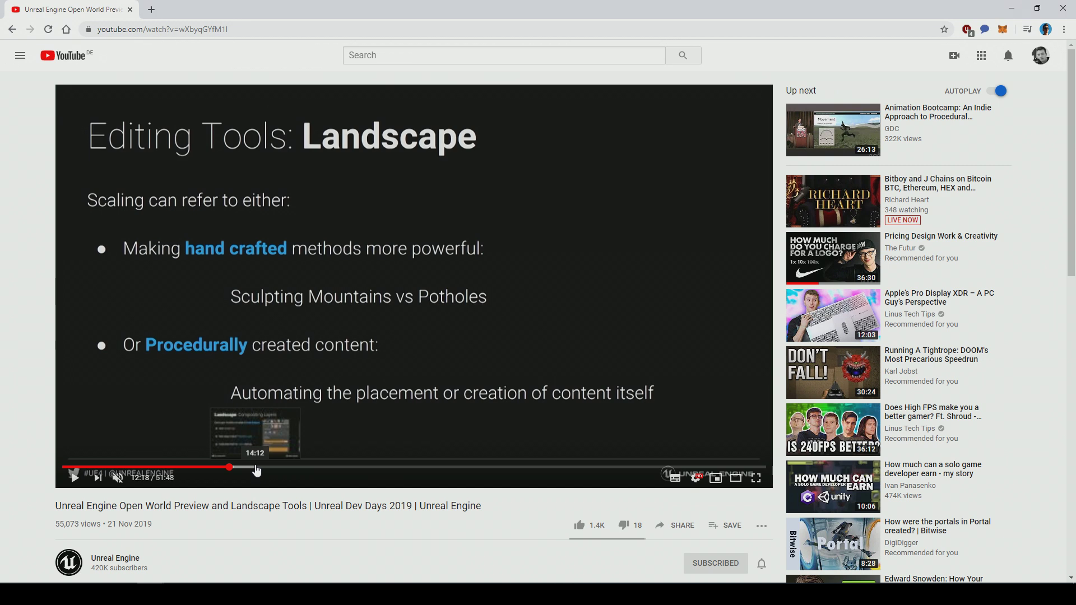
{"action": "left_click", "coordinate": [256, 467]}
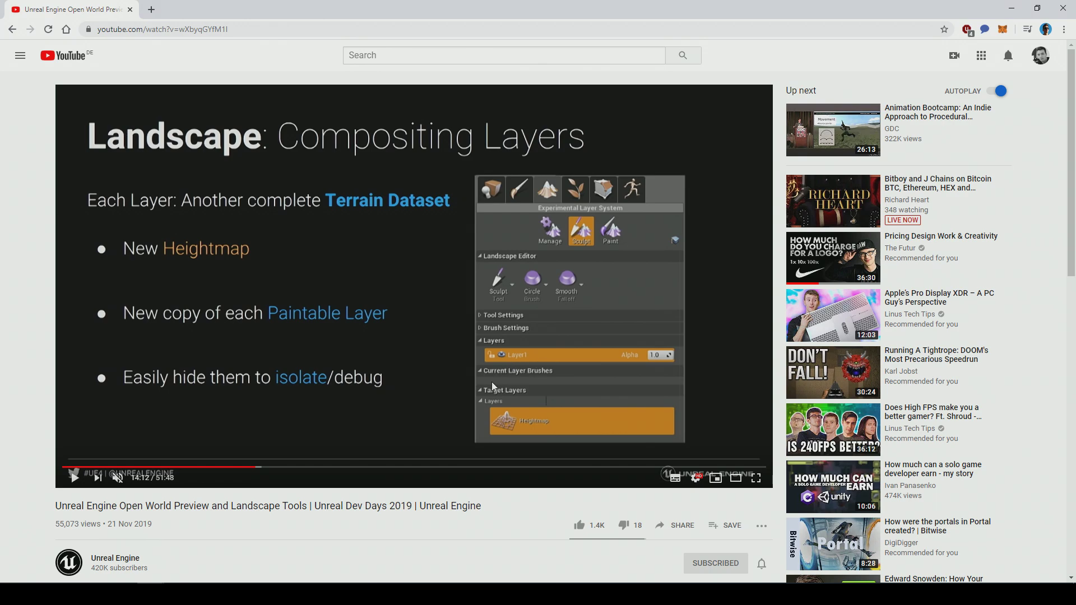
- Return to the Unreal Editor, decline enabling the beta Landmass plugin, and close the plugin browser
{"action": "left_click", "coordinate": [206, 594]}
{"action": "left_click", "coordinate": [108, 561]}
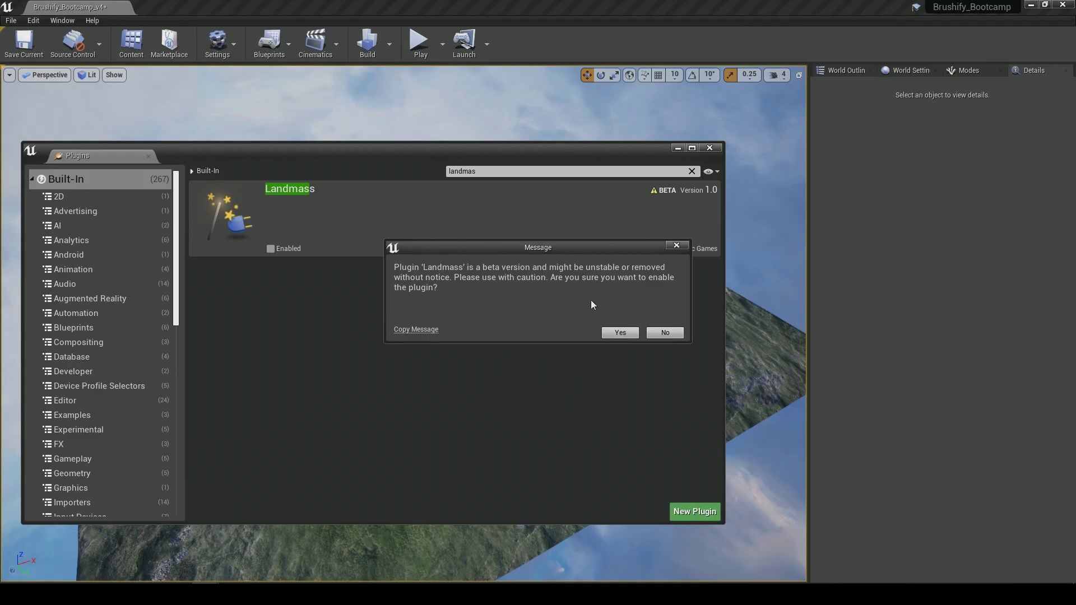
{"action": "left_click", "coordinate": [665, 333]}
{"action": "left_click", "coordinate": [709, 148]}
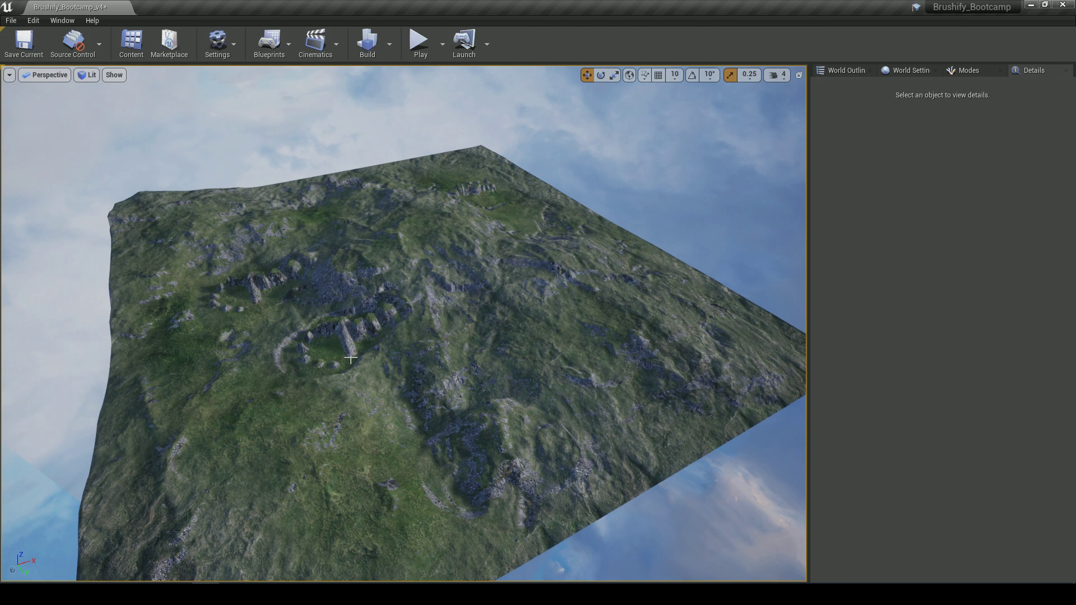
- Enter Landscape mode with the Sculpt tool and switch the brush type to Alpha
{"action": "left_click", "coordinate": [956, 72]}
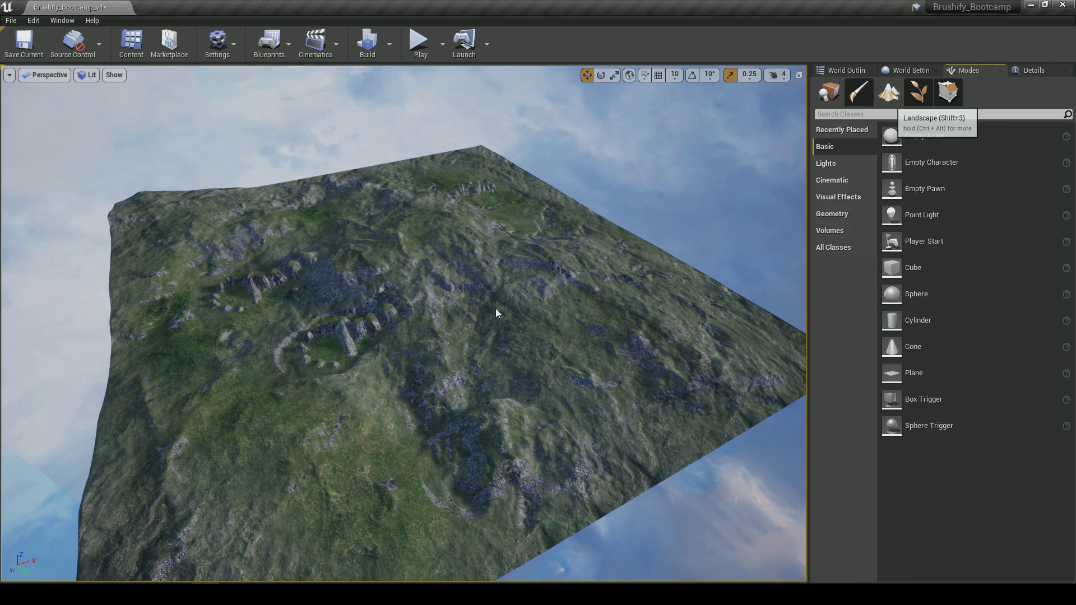
{"action": "key", "text": "shift+3"}
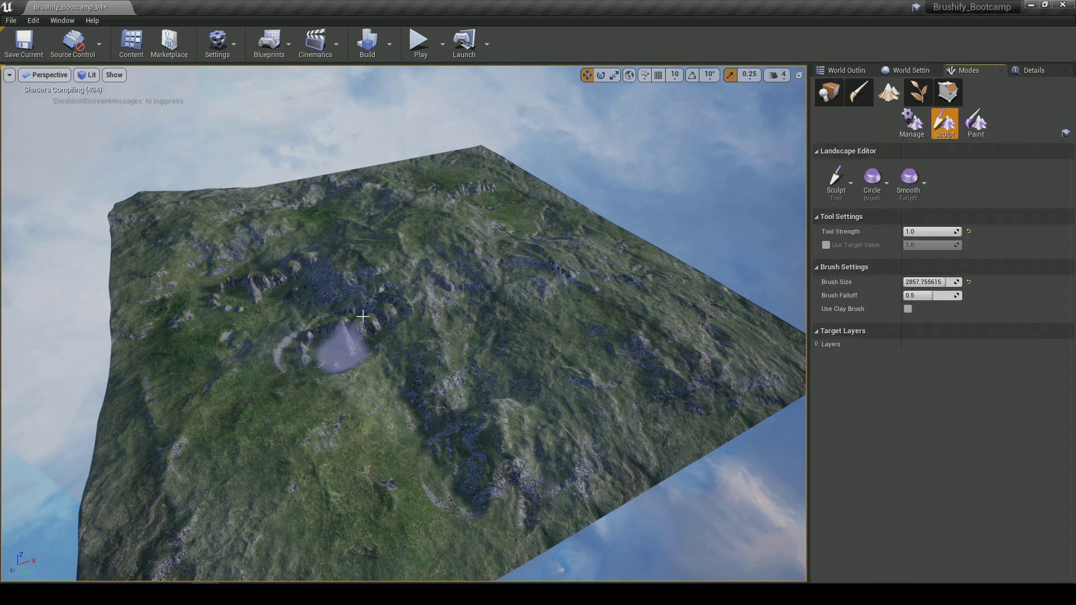
{"action": "mouse_move", "coordinate": [408, 365]}
{"action": "right_mouse_down"}
{"action": "mouse_move", "coordinate": [426, 370]}
{"action": "mouse_move", "coordinate": [376, 372]}
{"action": "right_mouse_up"}
{"action": "key", "text": "w"}
{"action": "left_click", "coordinate": [870, 189]}
{"action": "left_click", "coordinate": [875, 261]}
{"action": "mouse_move", "coordinate": [677, 300]}
{"action": "right_mouse_down"}
{"action": "mouse_move", "coordinate": [700, 301]}
{"action": "mouse_move", "coordinate": [691, 304]}
{"action": "right_mouse_up"}
- Review the list of transactions in the editor's Undo History and close it
{"action": "left_click", "coordinate": [40, 22]}
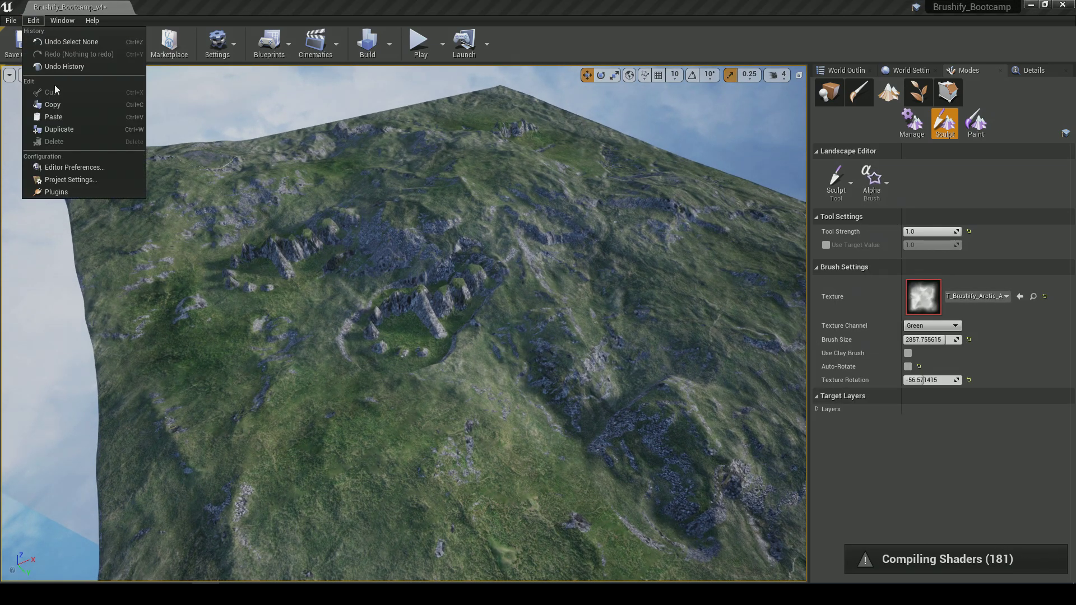
{"action": "left_click", "coordinate": [61, 67]}
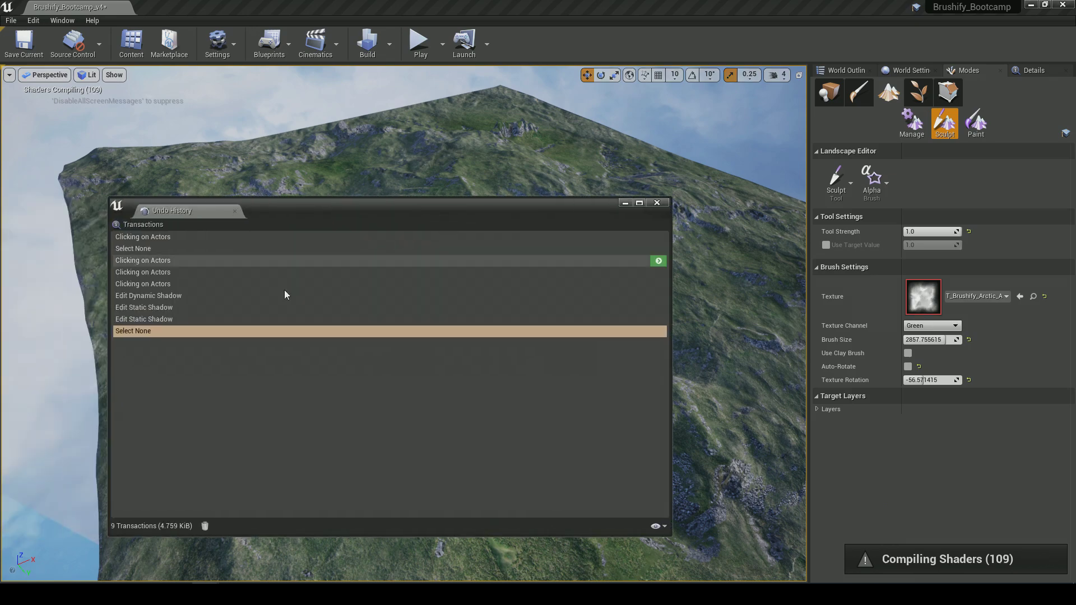
{"action": "left_click", "coordinate": [657, 207]}
- Examine the sculpted landscape from several angles, including its rock formations, ridges and outer edges
{"action": "right_click_drag", "start_coordinate": [556, 256], "coordinate": [571, 248]}
{"action": "mouse_move", "coordinate": [507, 312]}
{"action": "right_mouse_down"}
{"action": "mouse_move", "coordinate": [476, 310]}
{"action": "mouse_move", "coordinate": [482, 271]}
{"action": "mouse_move", "coordinate": [368, 256]}
{"action": "right_mouse_up"}
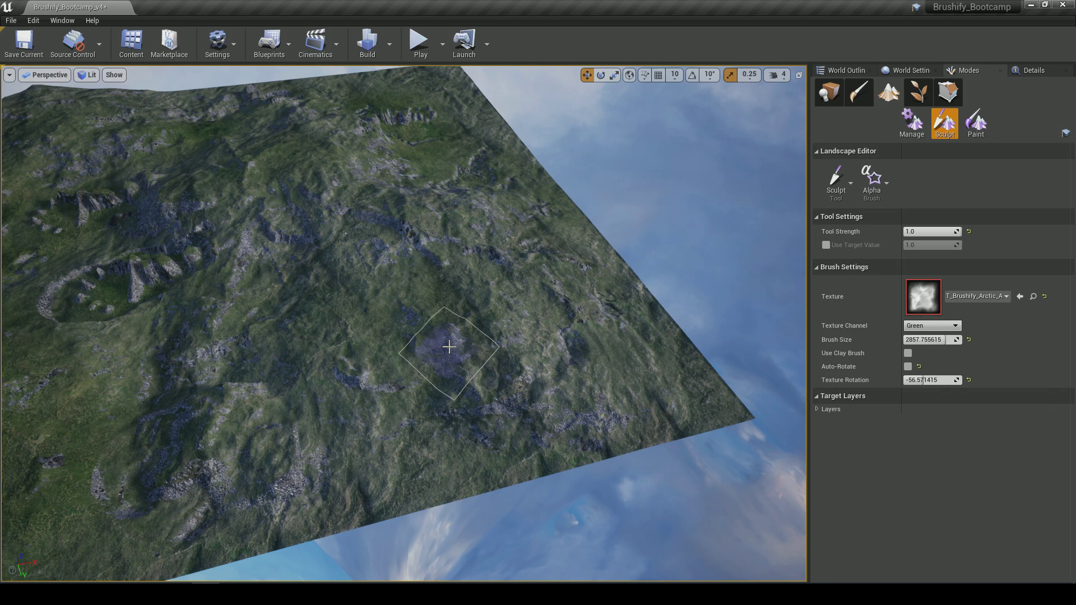
{"action": "key", "text": "a"}
{"action": "right_click_drag", "start_coordinate": [449, 347], "coordinate": [478, 337]}
{"action": "right_click_drag", "start_coordinate": [381, 341], "coordinate": [427, 381]}
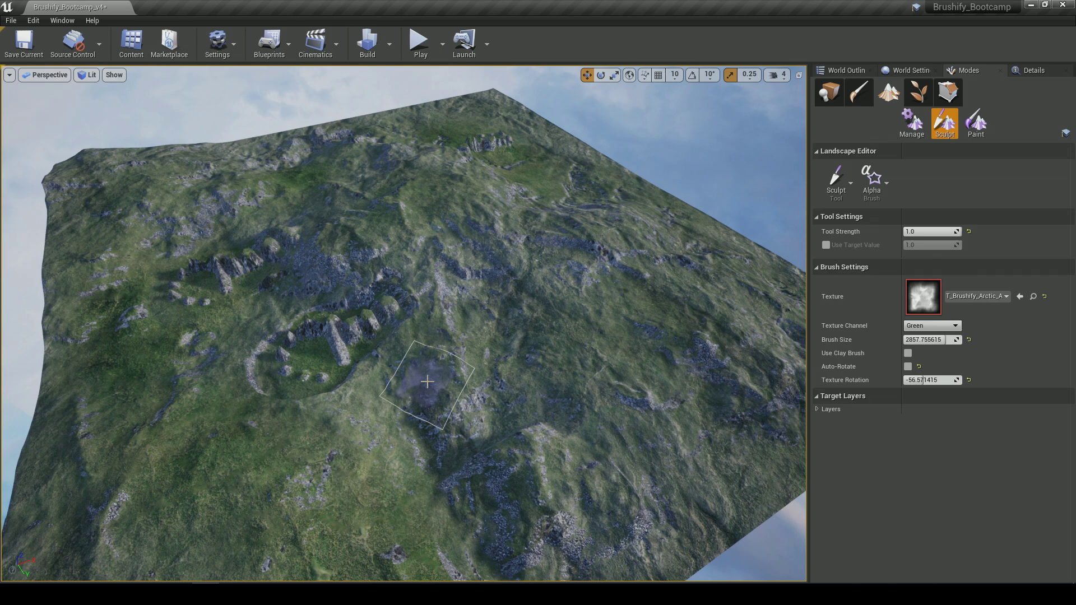
{"action": "key", "text": "d"}
{"action": "mouse_move", "coordinate": [427, 382]}
{"action": "right_mouse_down"}
{"action": "mouse_move", "coordinate": [401, 364]}
{"action": "mouse_move", "coordinate": [328, 353]}
{"action": "right_mouse_up"}
{"action": "right_click_drag", "start_coordinate": [414, 344], "coordinate": [434, 386]}
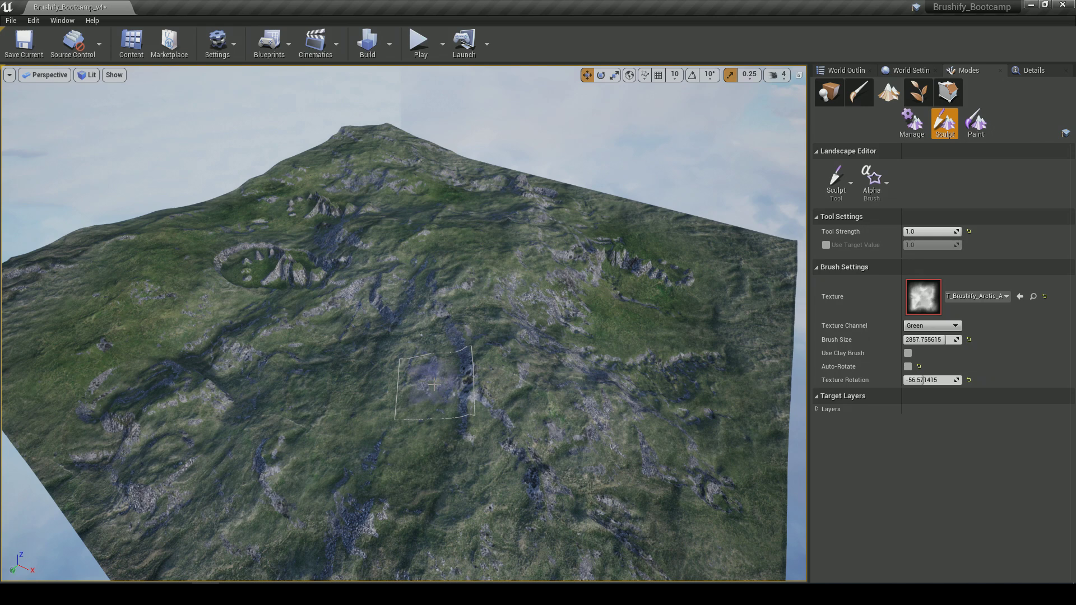
{"action": "mouse_move", "coordinate": [434, 385]}
{"action": "right_mouse_down"}
{"action": "mouse_move", "coordinate": [465, 394]}
{"action": "mouse_move", "coordinate": [397, 406]}
{"action": "mouse_move", "coordinate": [538, 370]}
{"action": "mouse_move", "coordinate": [611, 373]}
{"action": "mouse_move", "coordinate": [415, 383]}
{"action": "mouse_move", "coordinate": [544, 387]}
{"action": "right_mouse_up"}
{"action": "key", "text": "w"}
{"action": "key", "text": "a"}
{"action": "right_click_drag", "start_coordinate": [414, 363], "coordinate": [451, 324]}
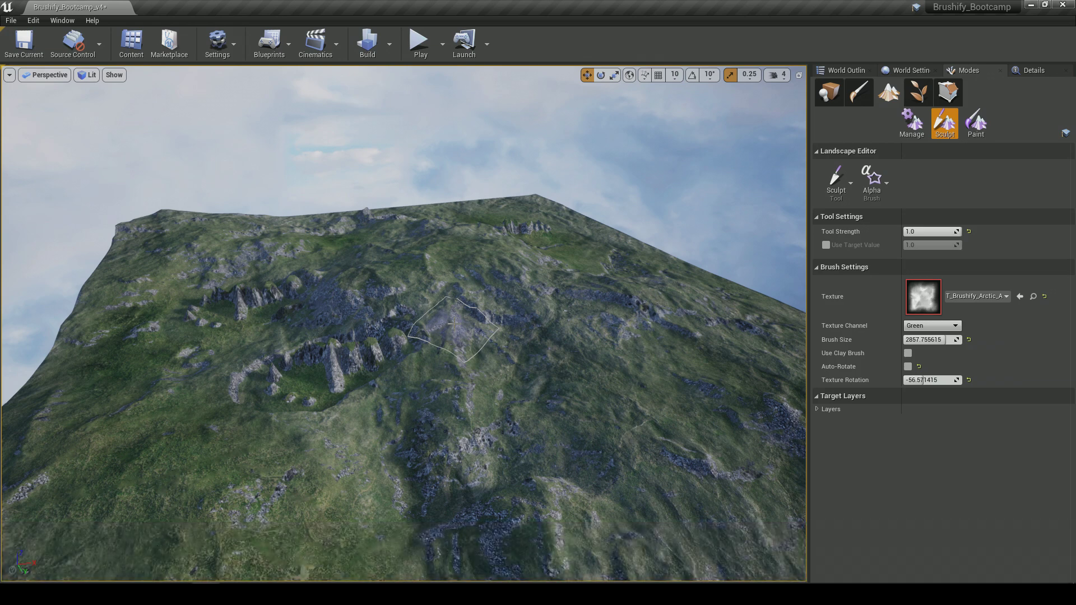
- Move in close to the rock formations, play the level, and run and jump the character along their grassy tops
{"action": "mouse_move", "coordinate": [453, 324]}
{"action": "right_mouse_down"}
{"action": "mouse_move", "coordinate": [453, 347]}
{"action": "mouse_move", "coordinate": [420, 332]}
{"action": "mouse_move", "coordinate": [440, 310]}
{"action": "mouse_move", "coordinate": [453, 324]}
{"action": "right_mouse_up"}
{"action": "key", "text": "w"}
{"action": "left_click", "coordinate": [421, 54]}
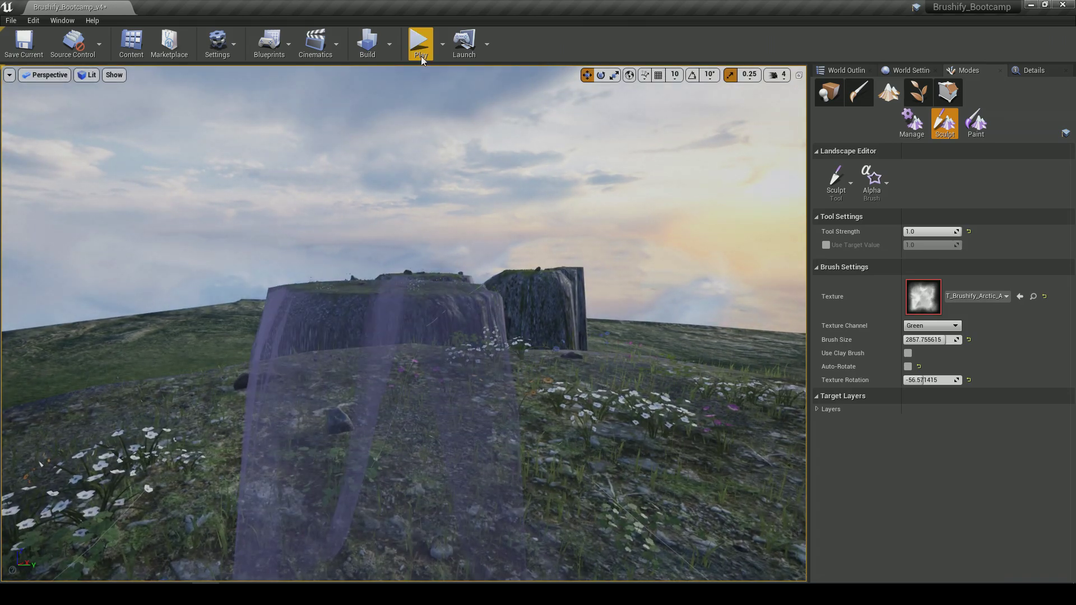
{"action": "key", "text": "w"}
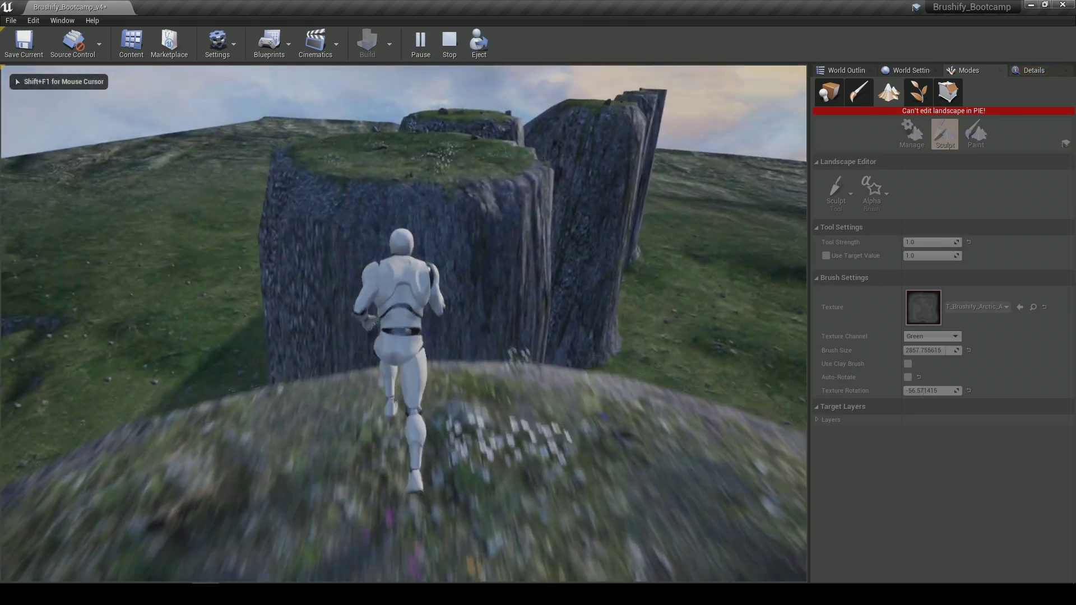
{"action": "key", "text": "space"}
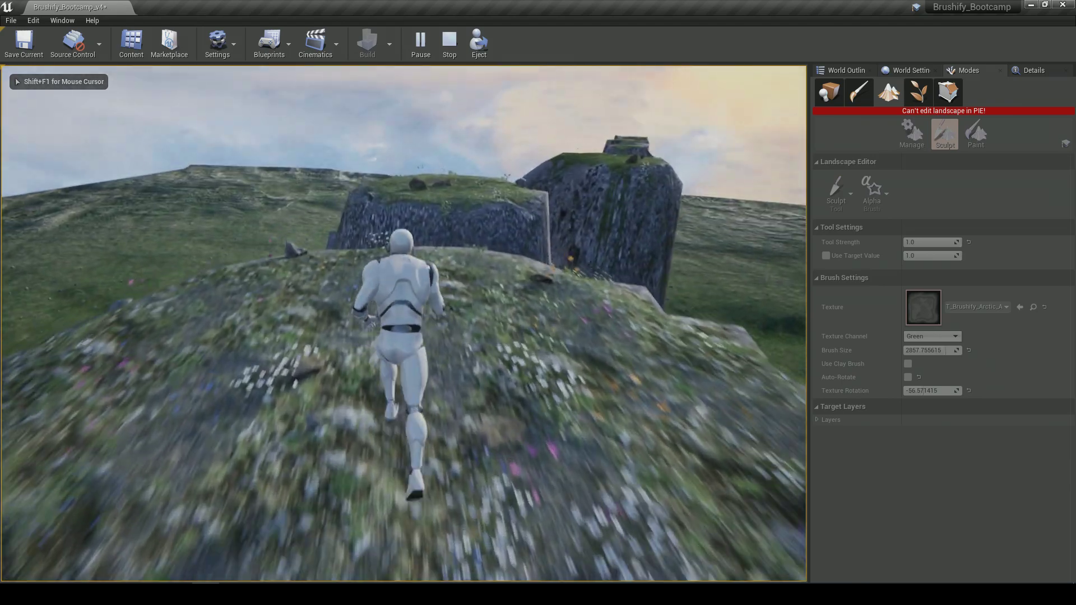
{"action": "key", "text": "space"}
{"action": "key", "text": "w"}
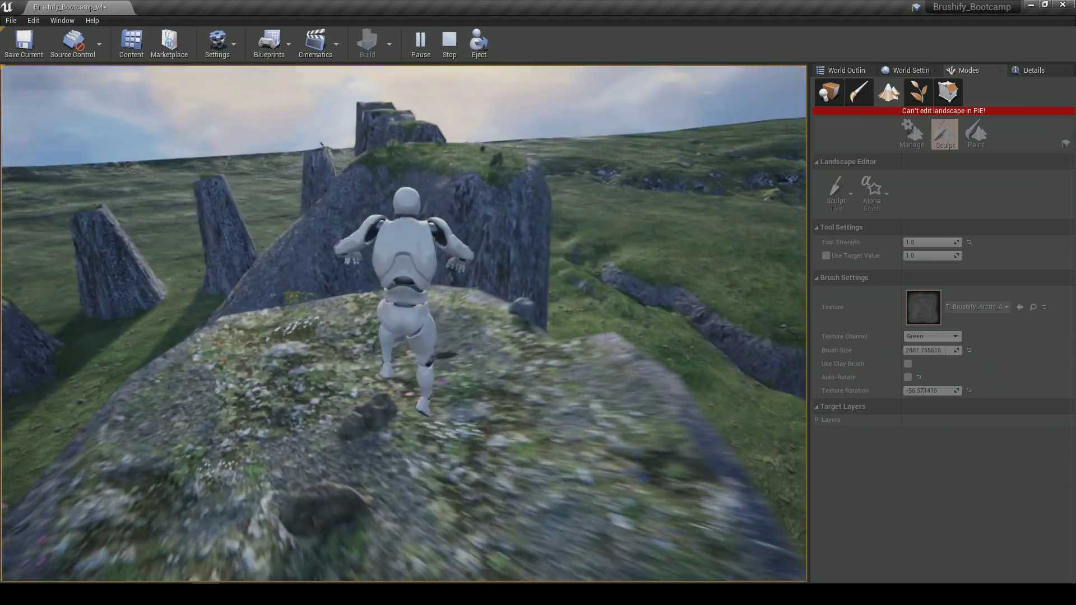
{"action": "key", "text": "w"}
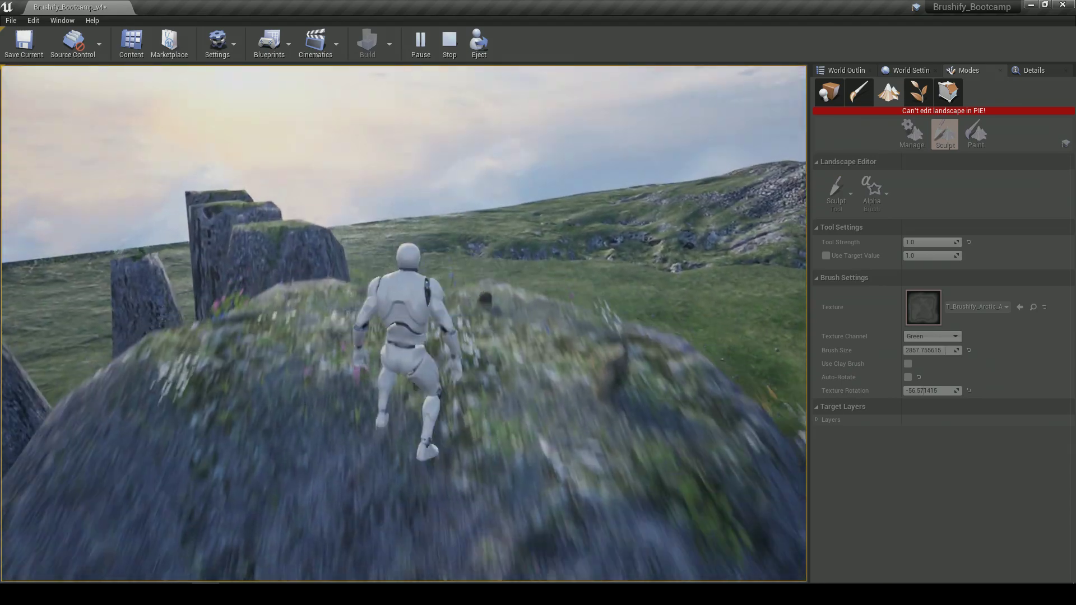
{"action": "key", "text": "s"}
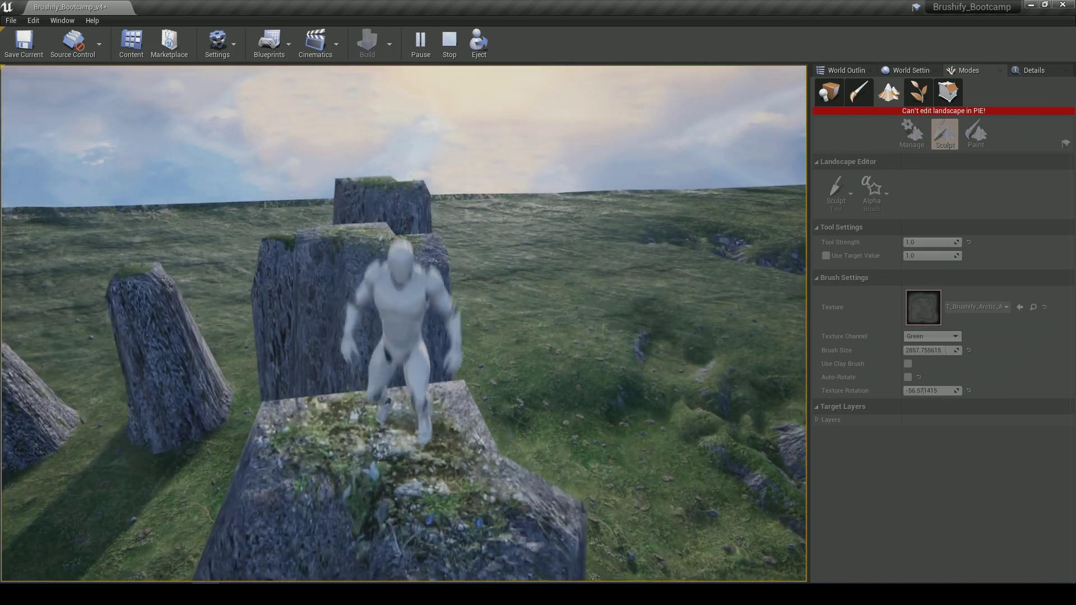
- Explore the narrow rock pillars with the character, jumping between them and running up a steep slope to the top
{"action": "key", "text": "w"}
{"action": "key", "text": "space"}
{"action": "key", "text": "s"}
{"action": "key", "text": "w"}
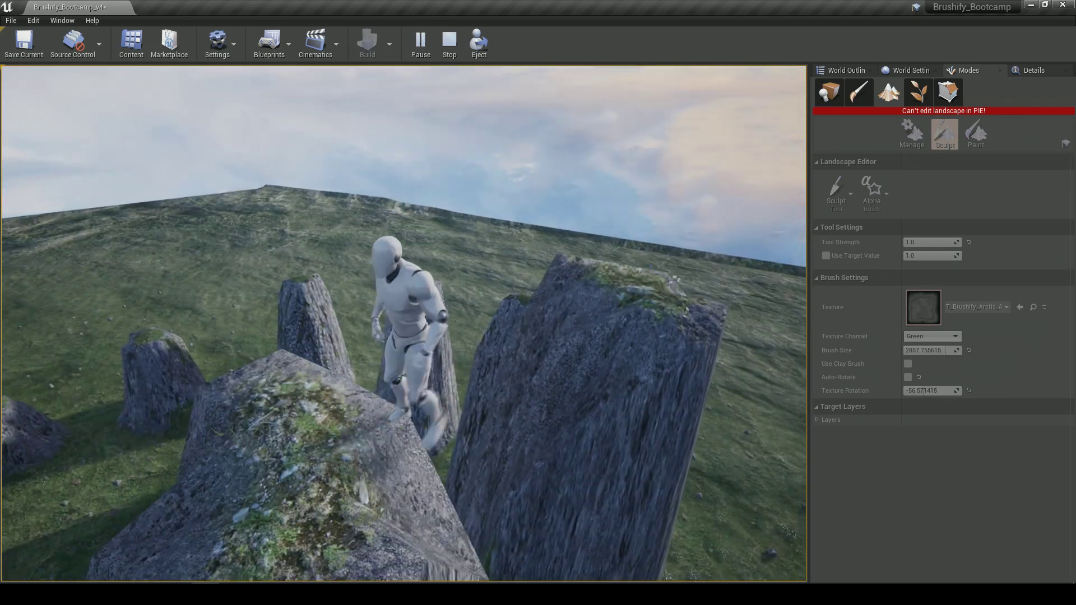
{"action": "key", "text": "w"}
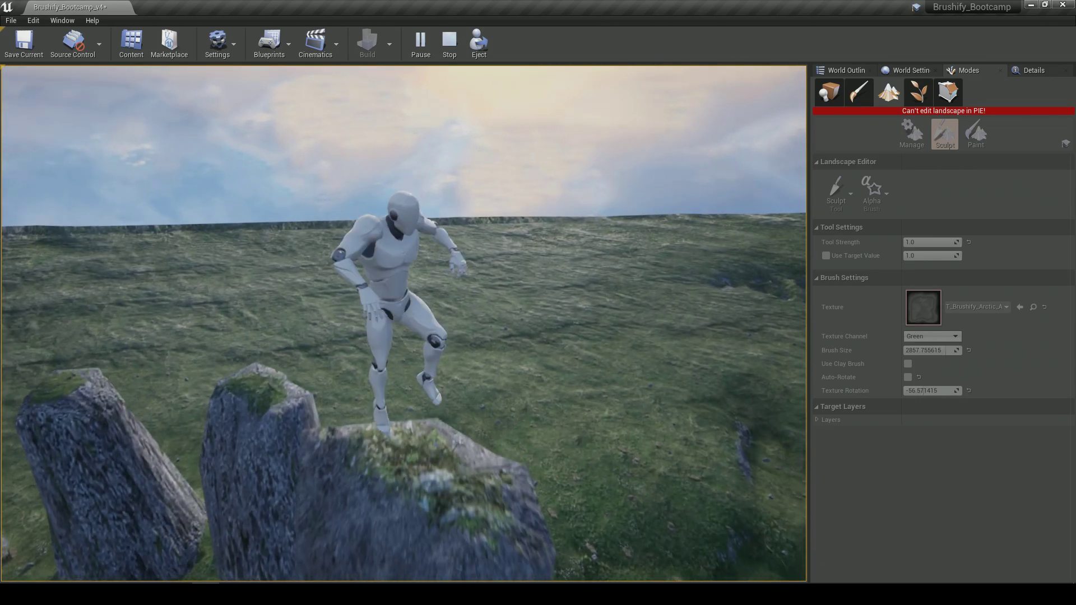
{"action": "key", "text": "w"}
{"action": "key", "text": "space"}
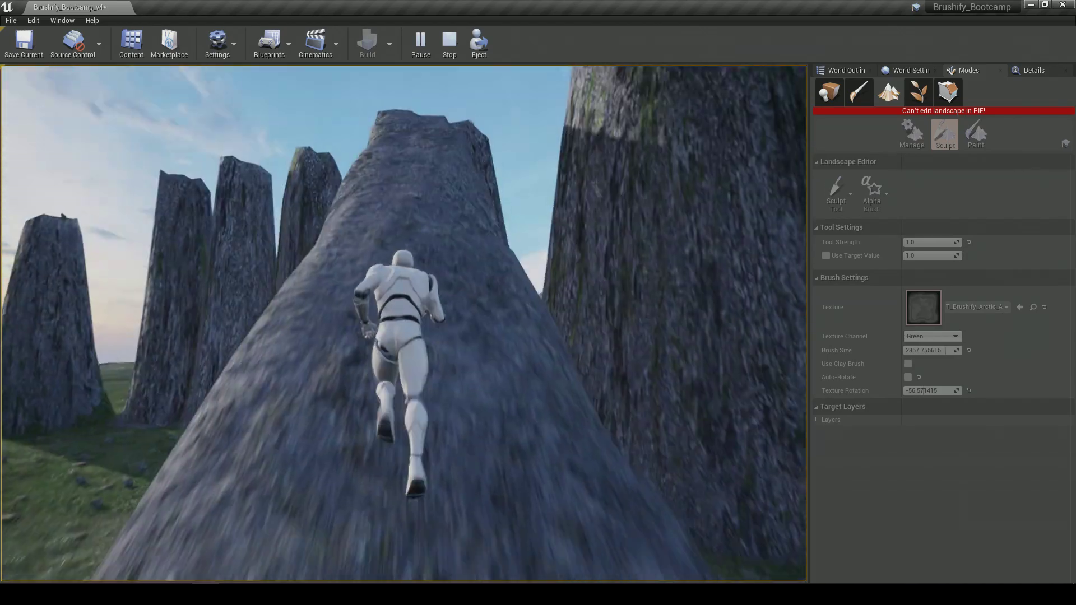
{"action": "key", "text": "w"}
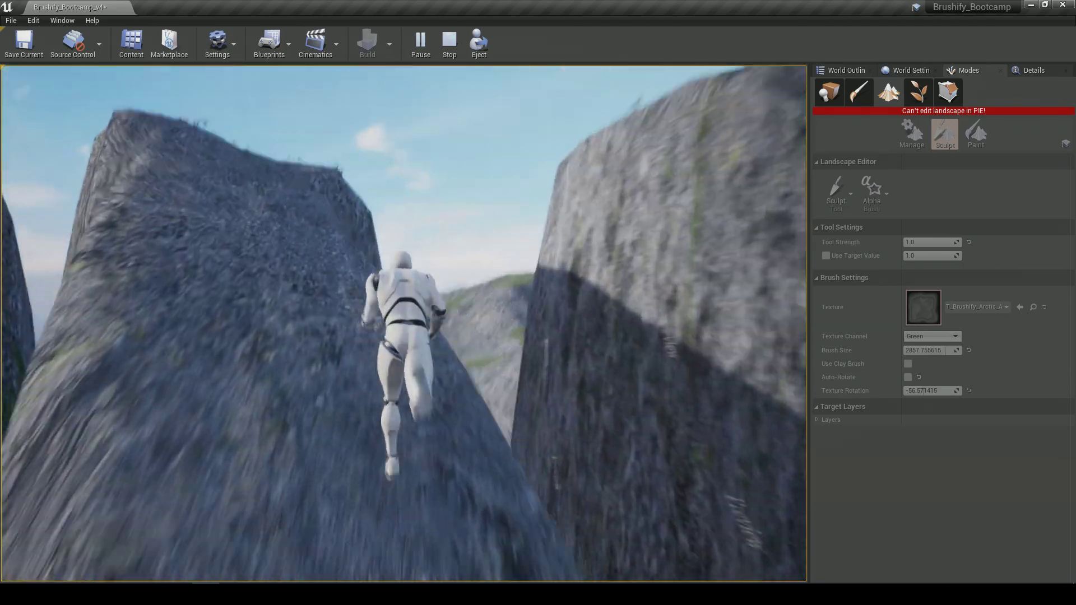
{"action": "key", "text": "w"}
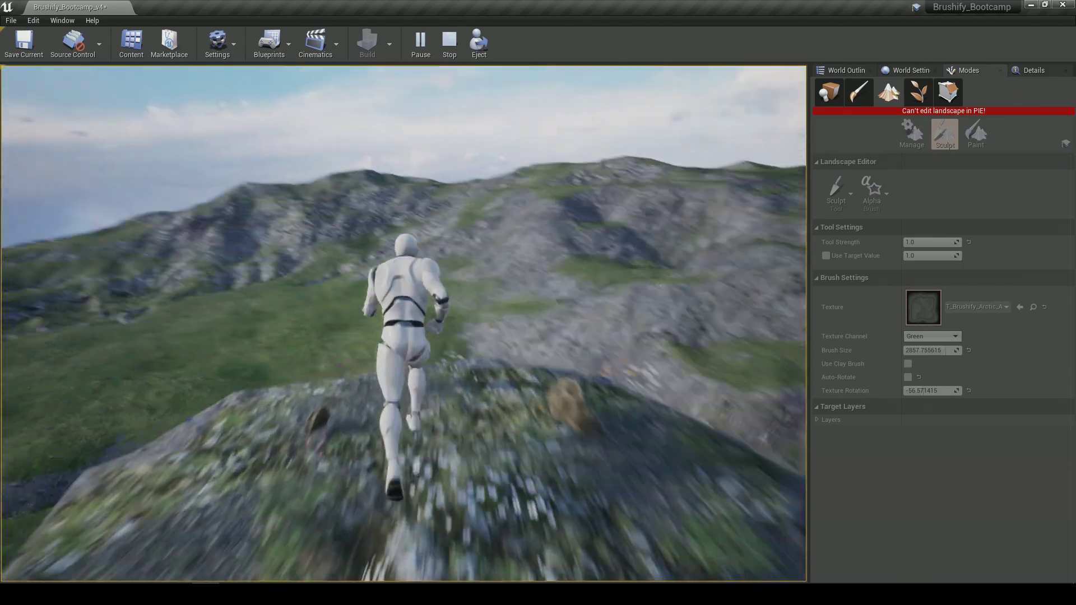